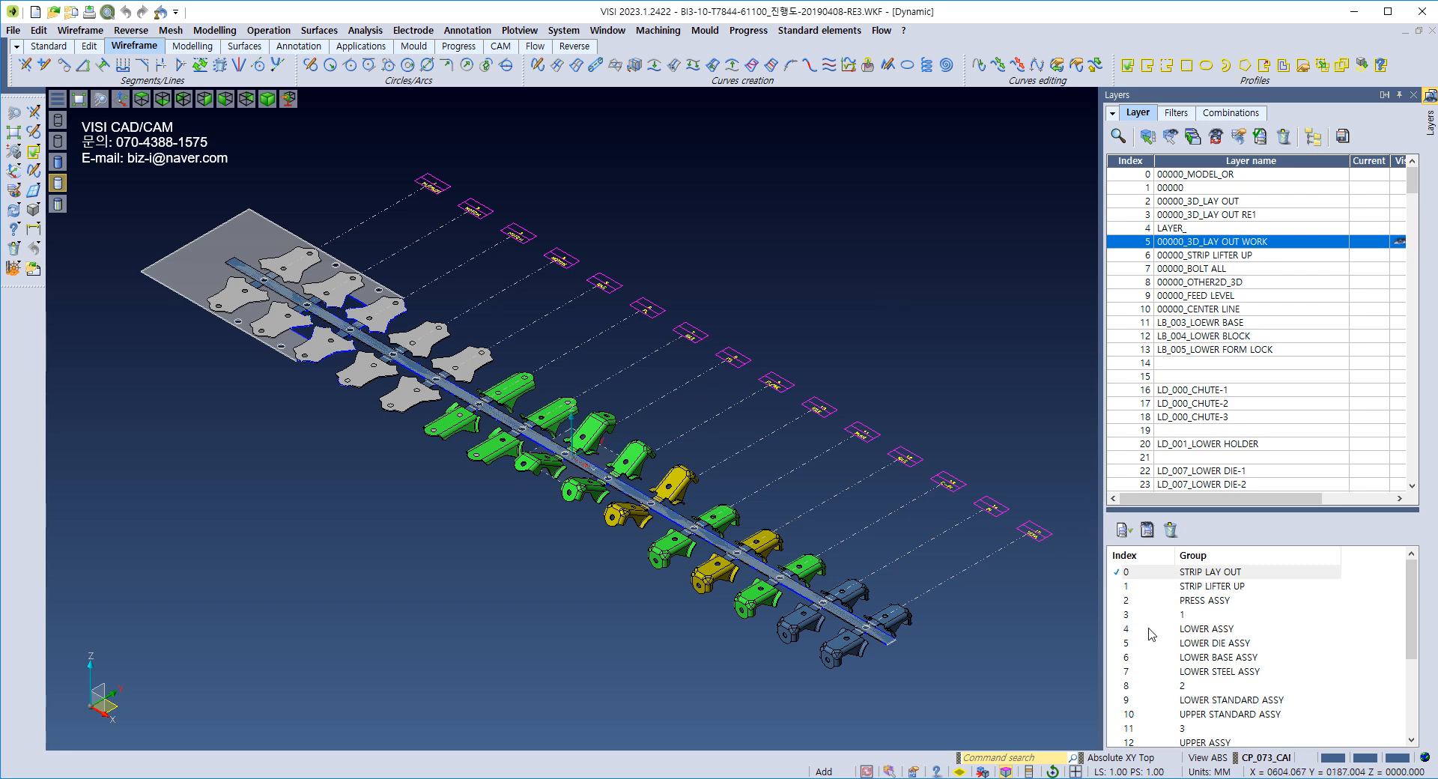
# Step: Show the LOWER STEEL ASSY, LOWER DIE ASSY and LOWER BASE ASSY groups together with the strip layout
pyautogui.click(1216, 672)
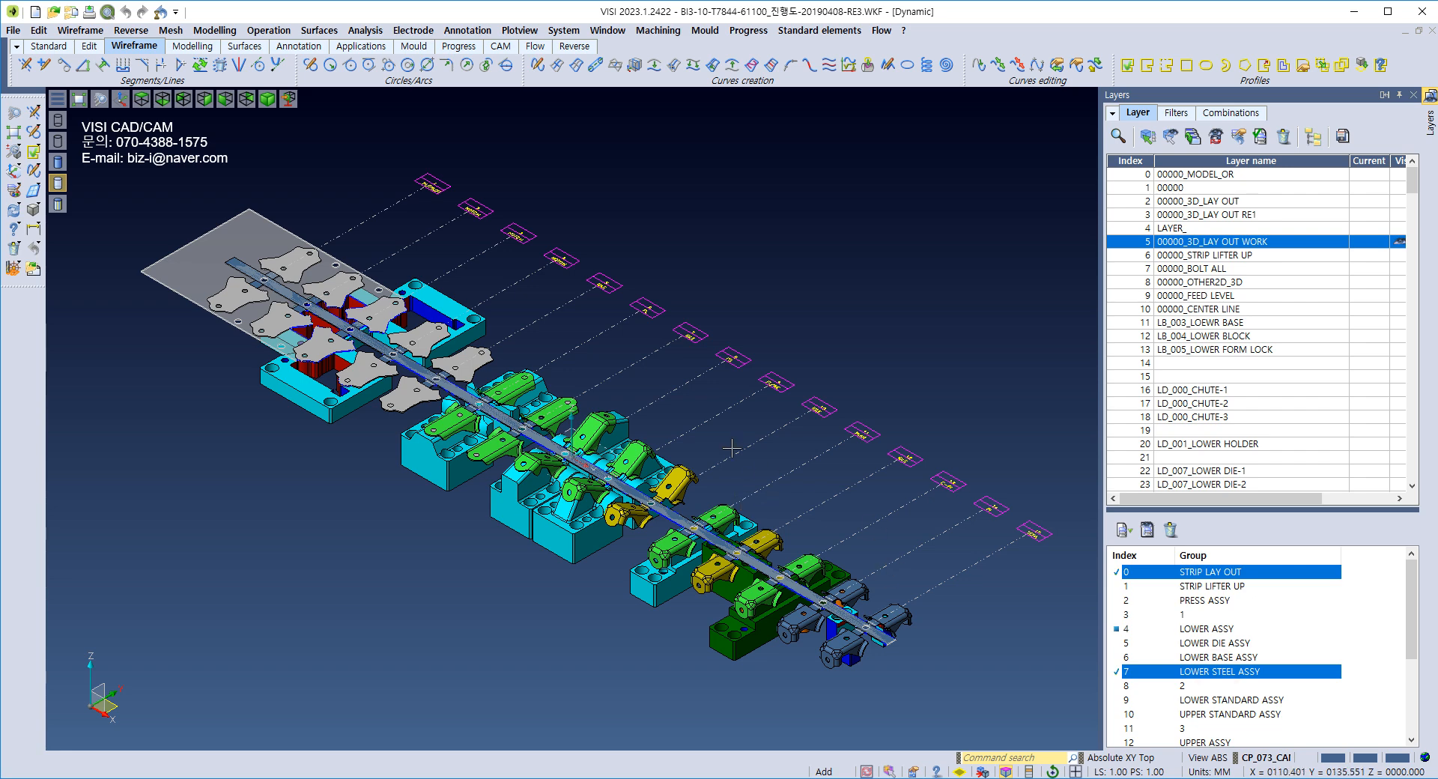
pyautogui.moveTo(650, 488); pyautogui.dragTo(650, 456, button='middle')
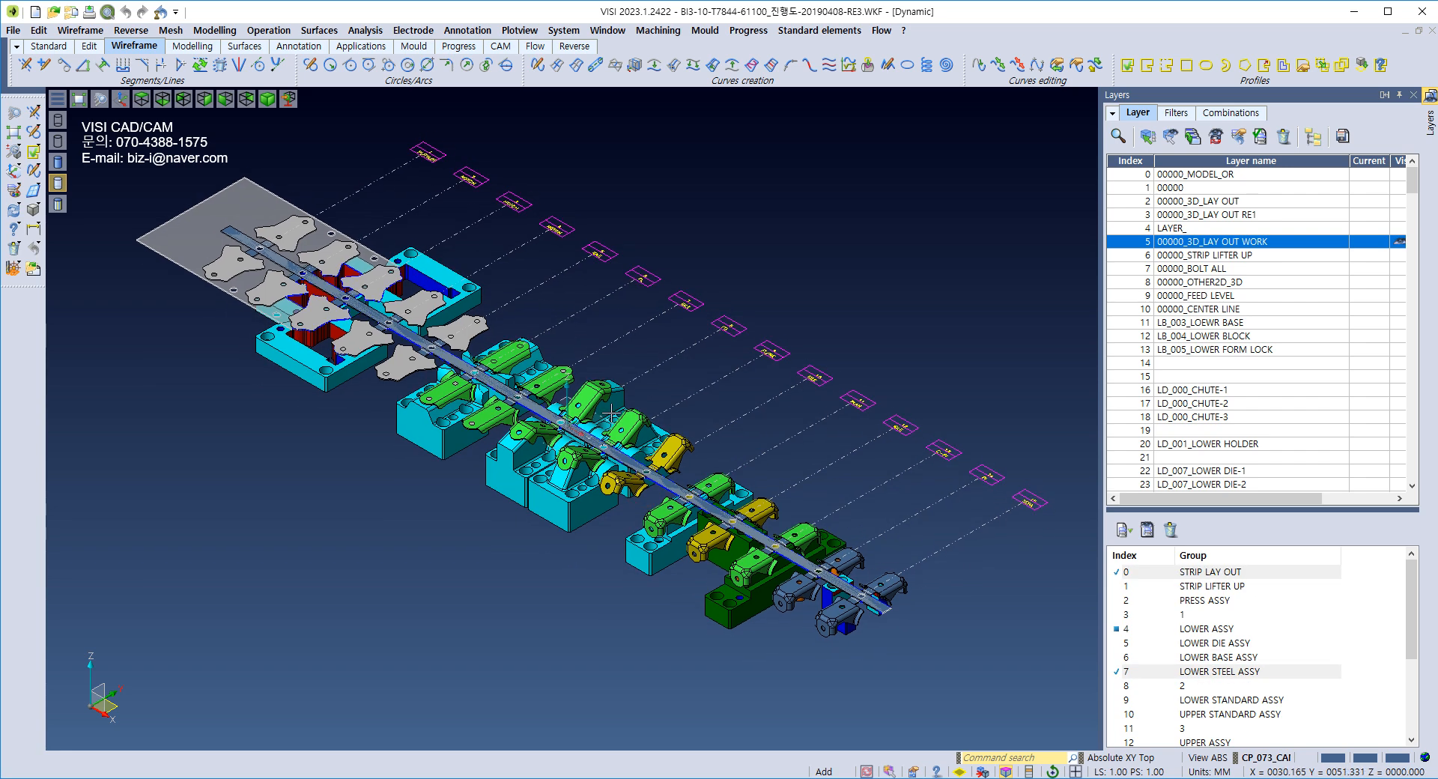
pyautogui.click(1211, 644)
pyautogui.click(1211, 659)
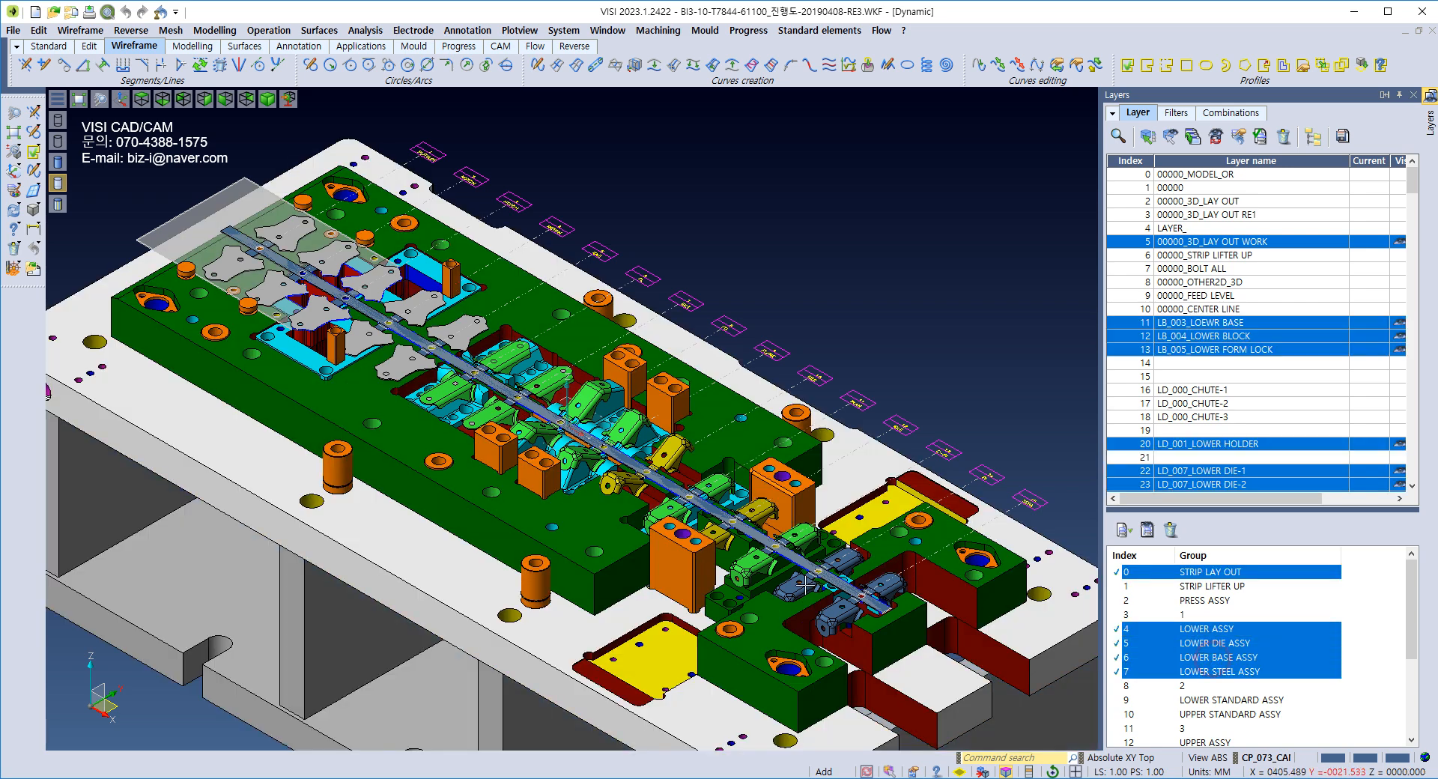
pyautogui.scroll(-3, 666, 579)
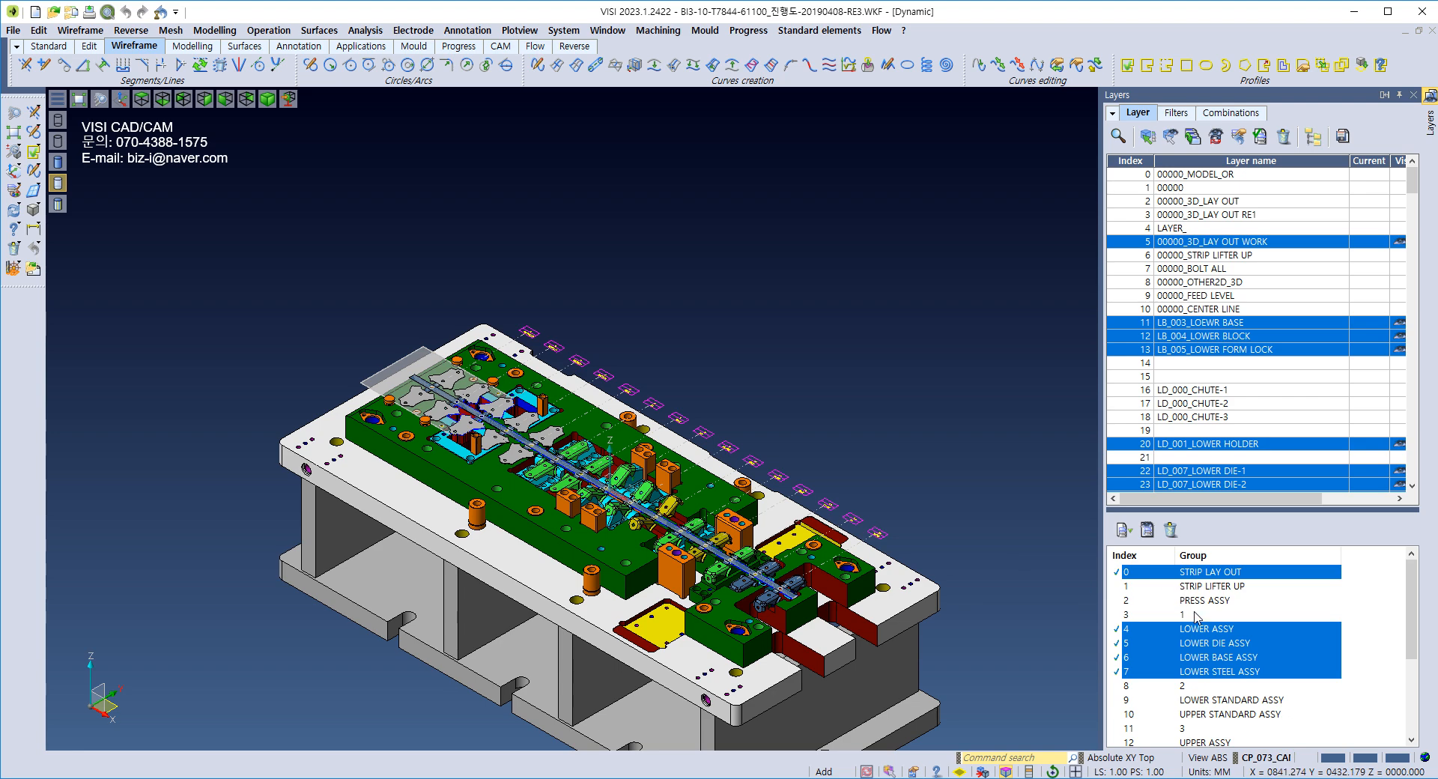
# Step: Isolate the STRIP LAY OUT group, then redisplay the lower steel, base and die assembly groups around it and inspect the forming stations
pyautogui.click(1198, 572)
pyautogui.scroll(3, 657, 448)
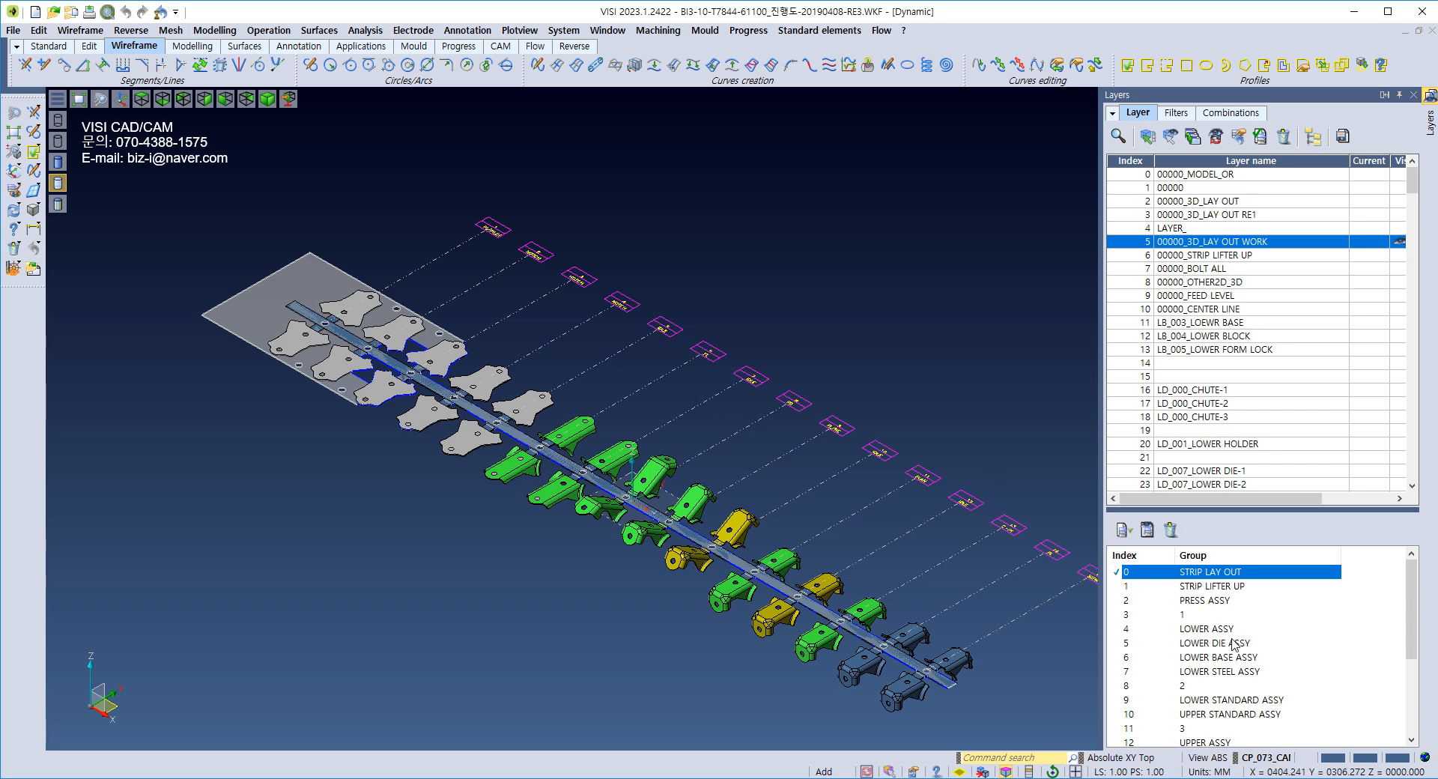
pyautogui.click(1232, 672)
pyautogui.click(1232, 657)
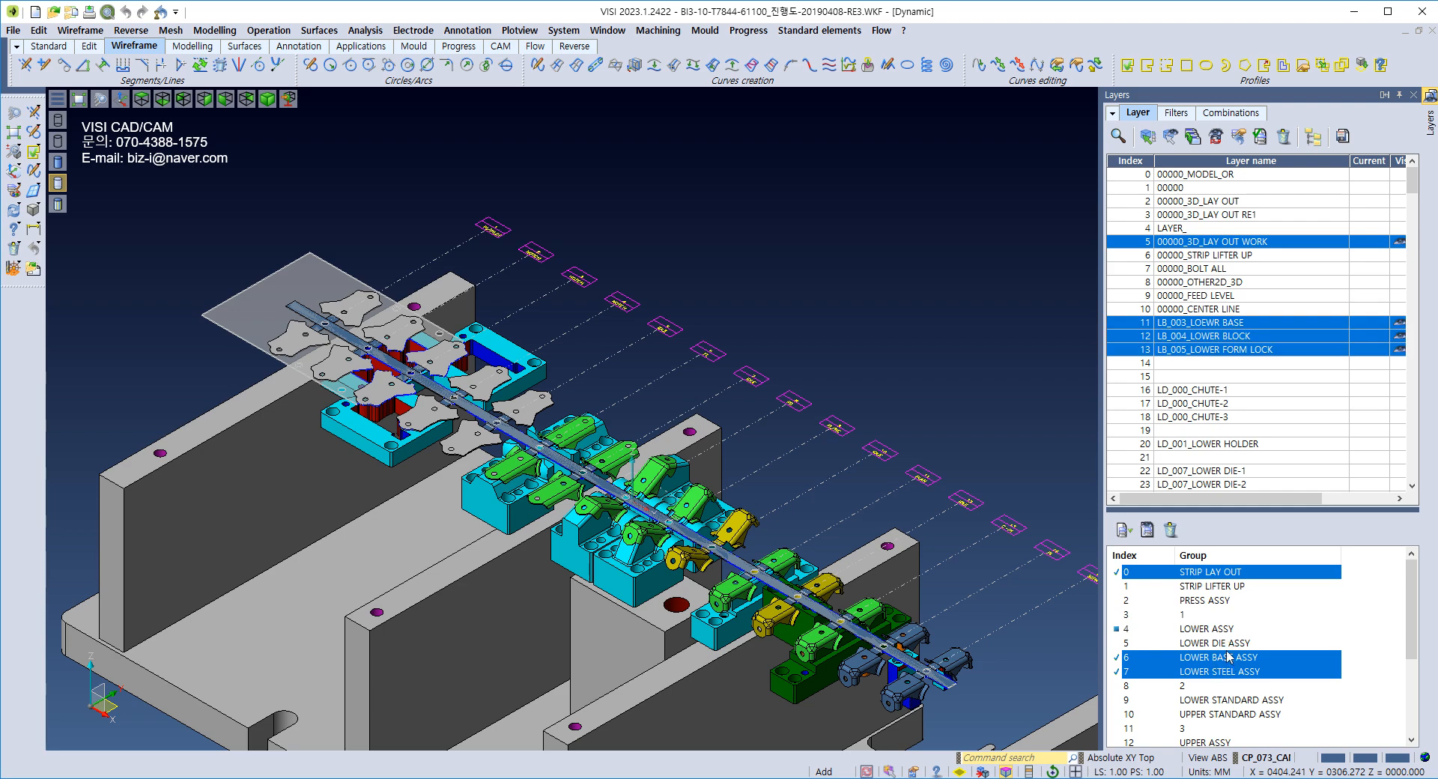
pyautogui.click(1228, 643)
pyautogui.scroll(-3, 628, 483)
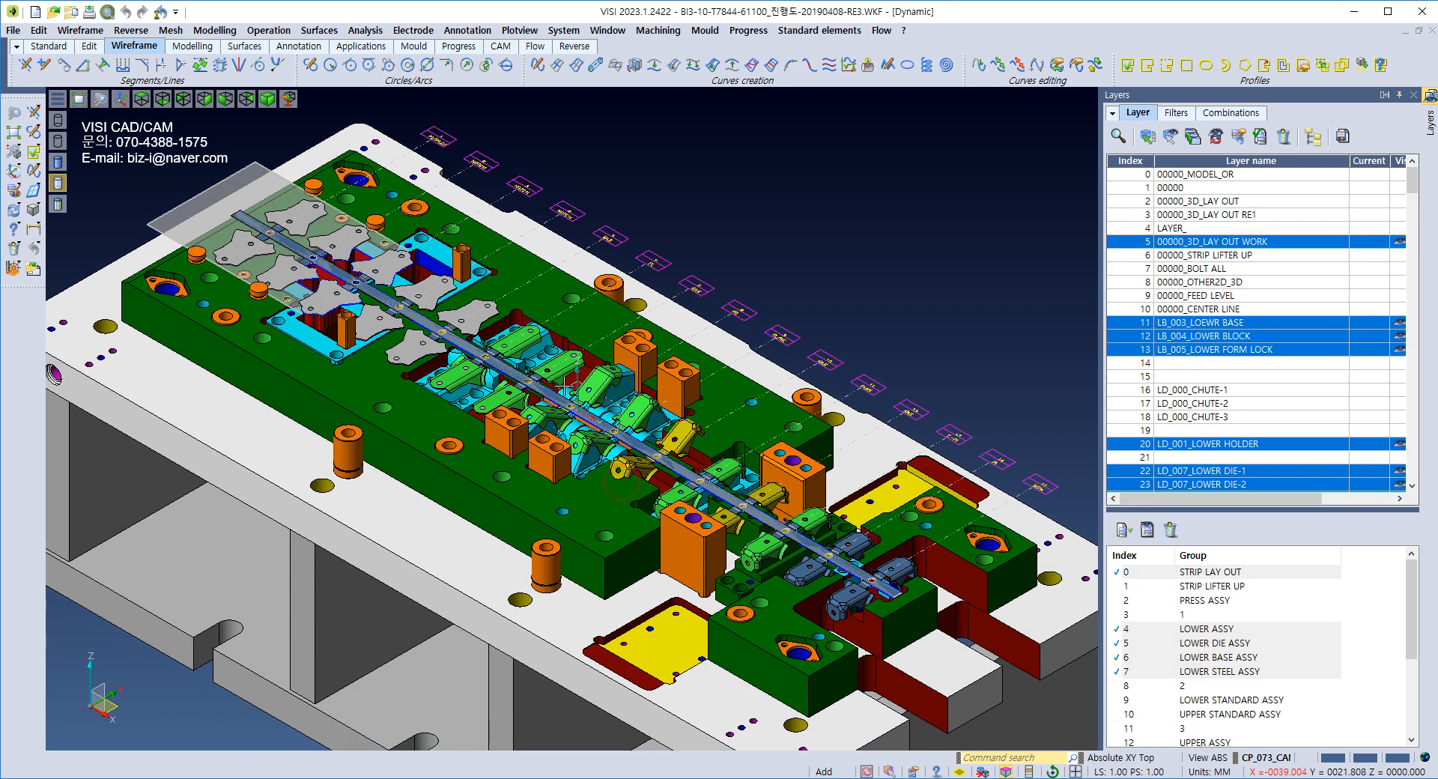
pyautogui.scroll(5, 483, 375)
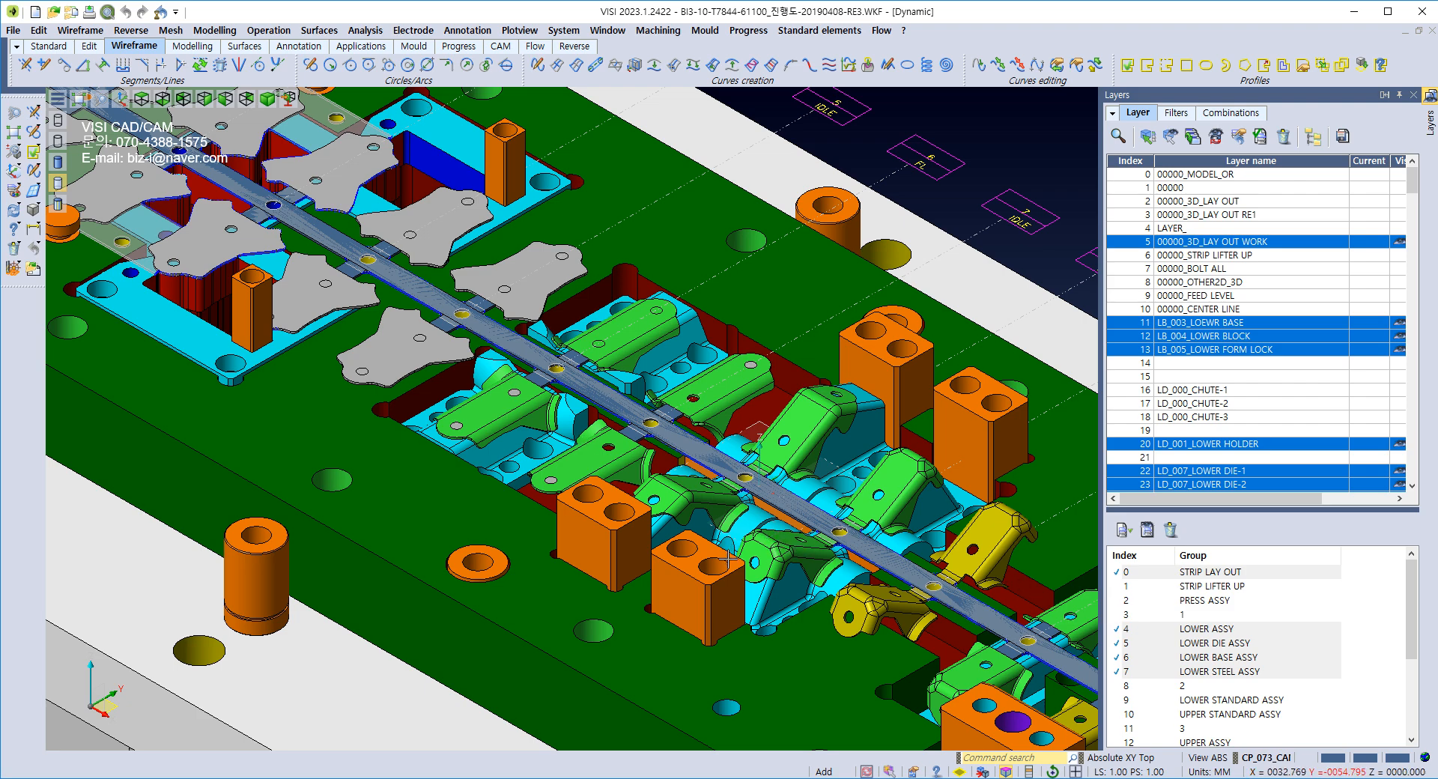
pyautogui.scroll(-2, 782, 543)
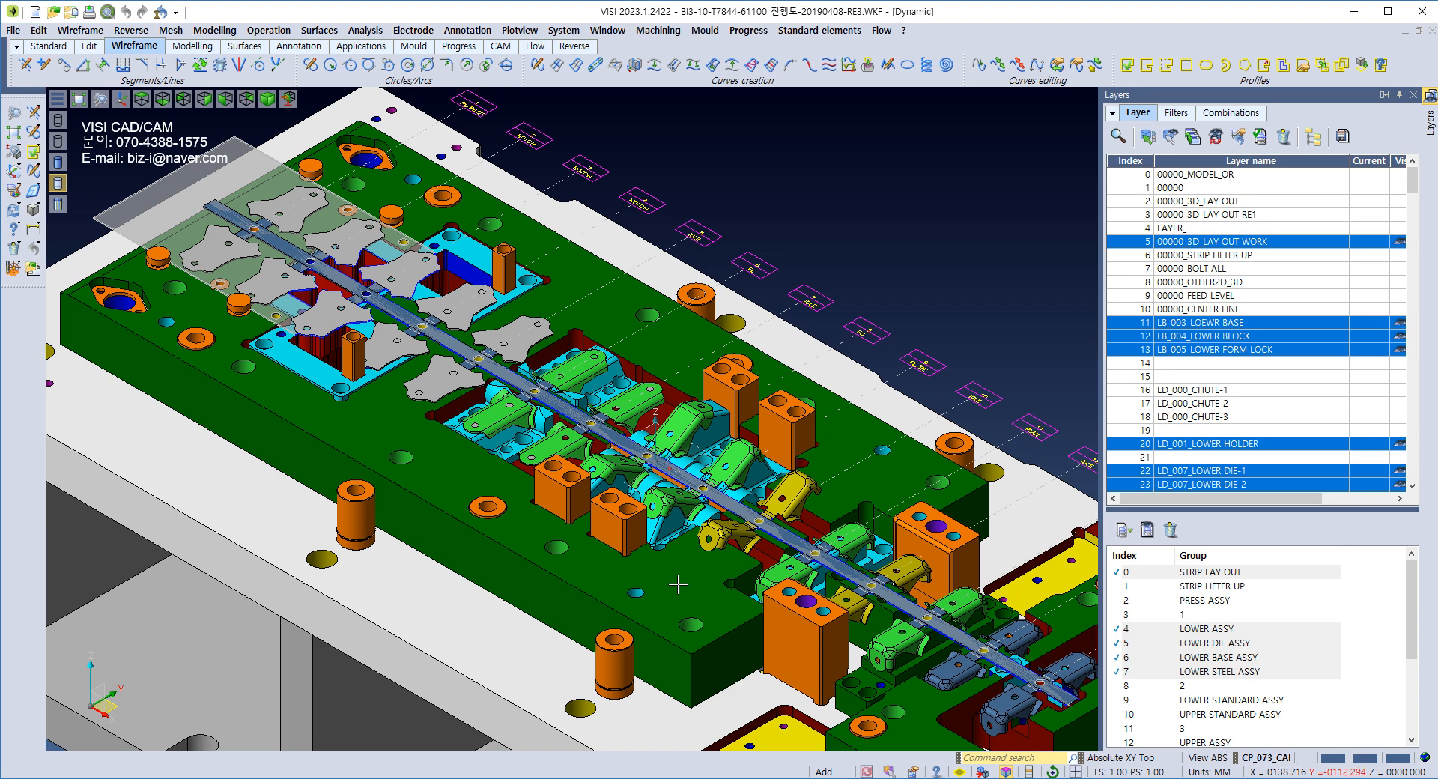
# Step: Display only the STRIP LAY OUT group, toggling the LOWER DIE ASSY group on and off again
pyautogui.click(1157, 573)
pyautogui.scroll(-1, 538, 438)
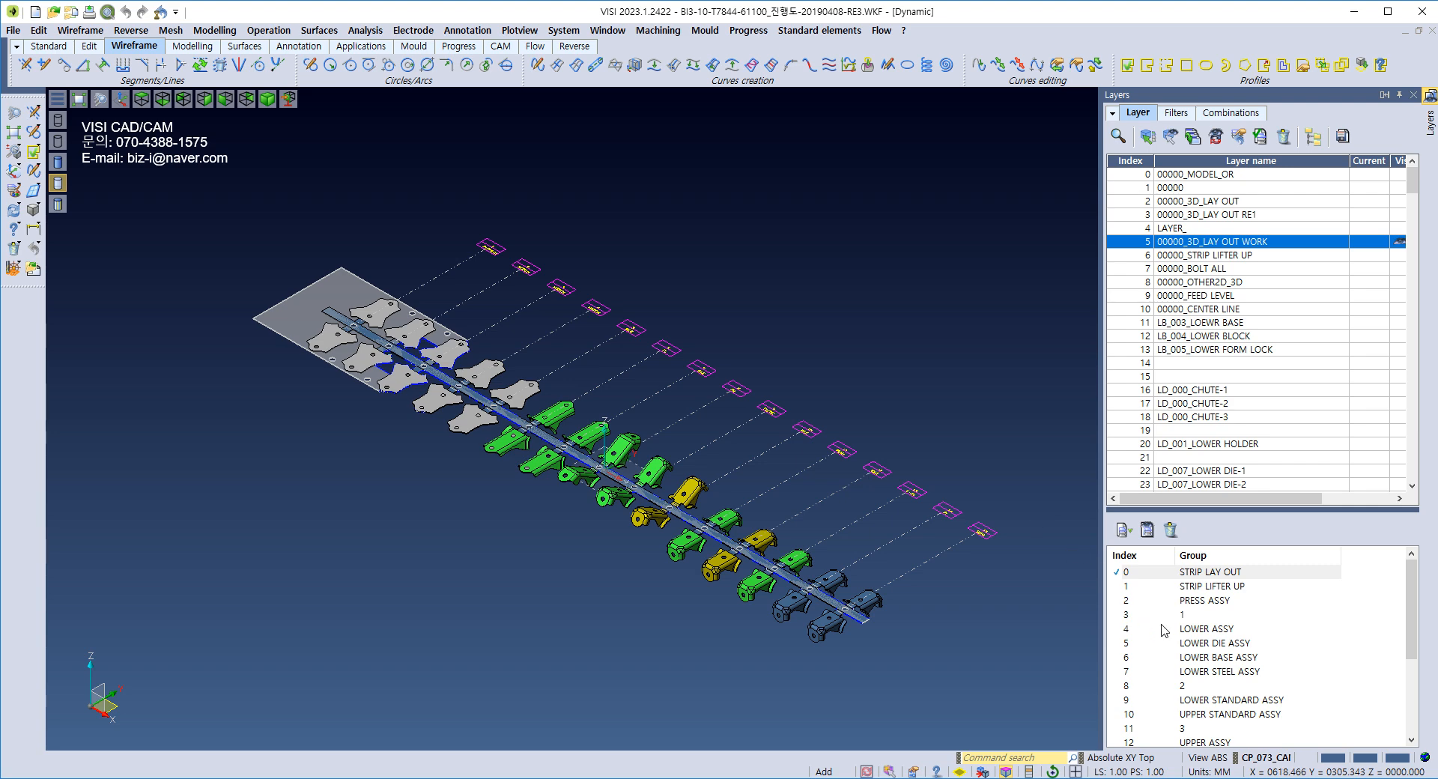
pyautogui.doubleClick(1198, 644)
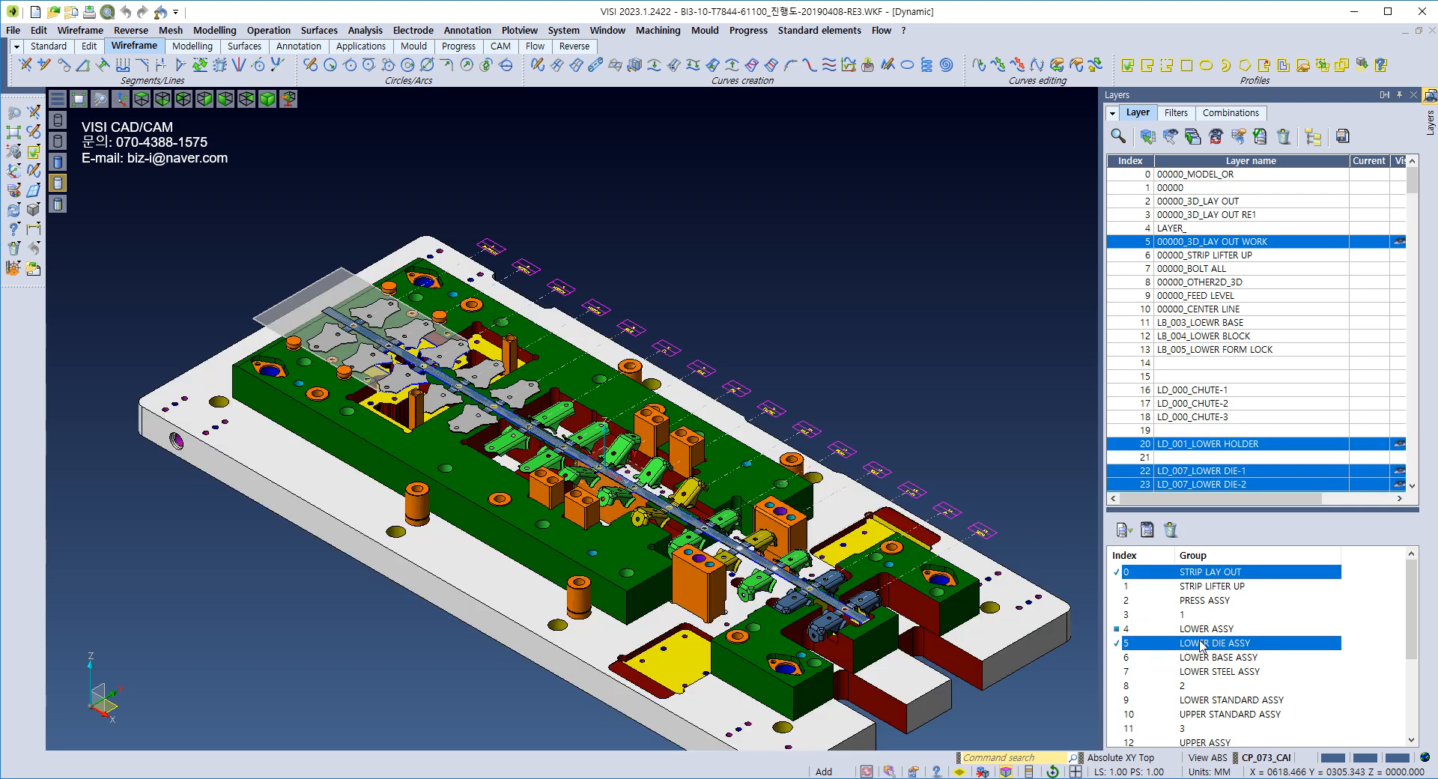
pyautogui.doubleClick(1201, 644)
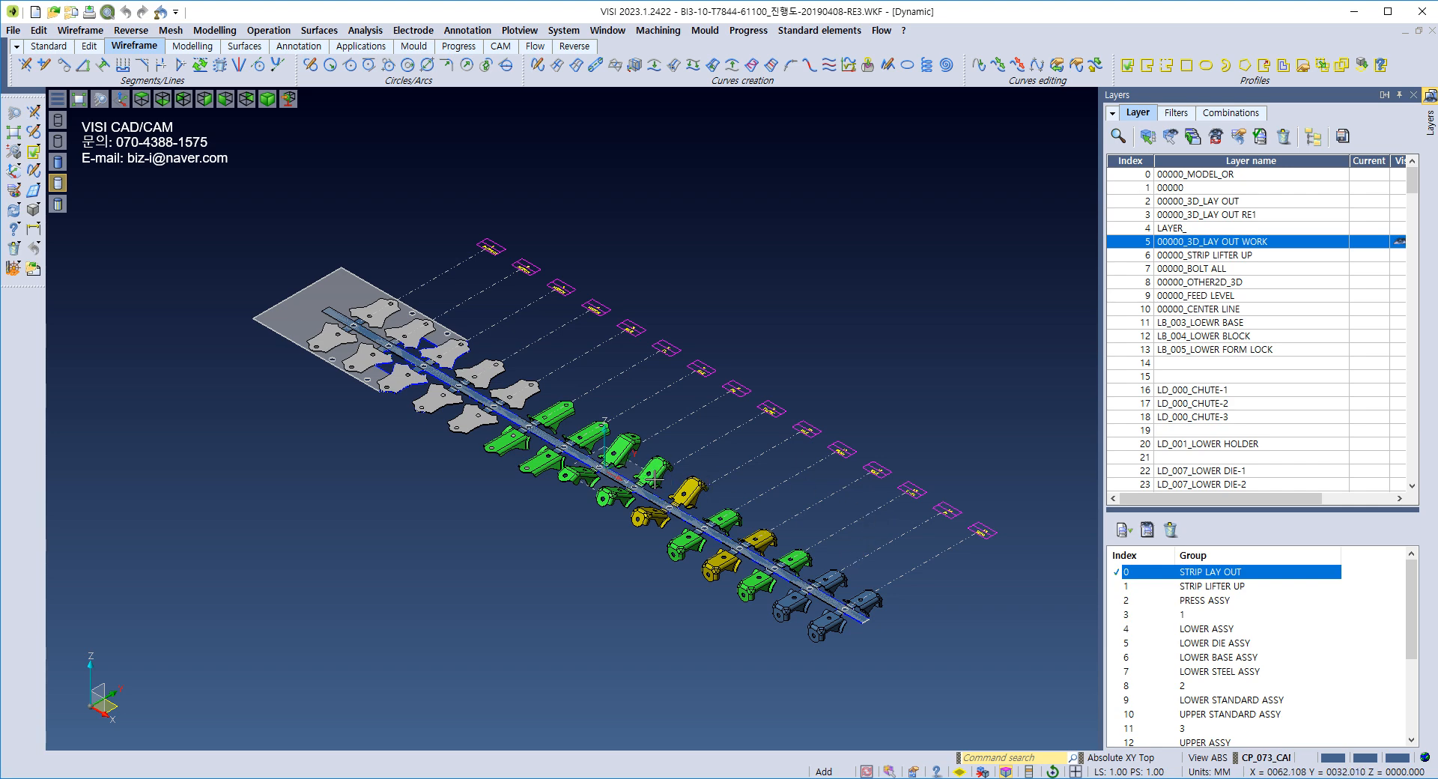
# Step: Examine the strip layout station by station, from the notched flat blanks to the fully formed parts at the end of the strip
pyautogui.moveTo(653, 479); pyautogui.dragTo(589, 507, button='middle')
pyautogui.scroll(5, 329, 430)
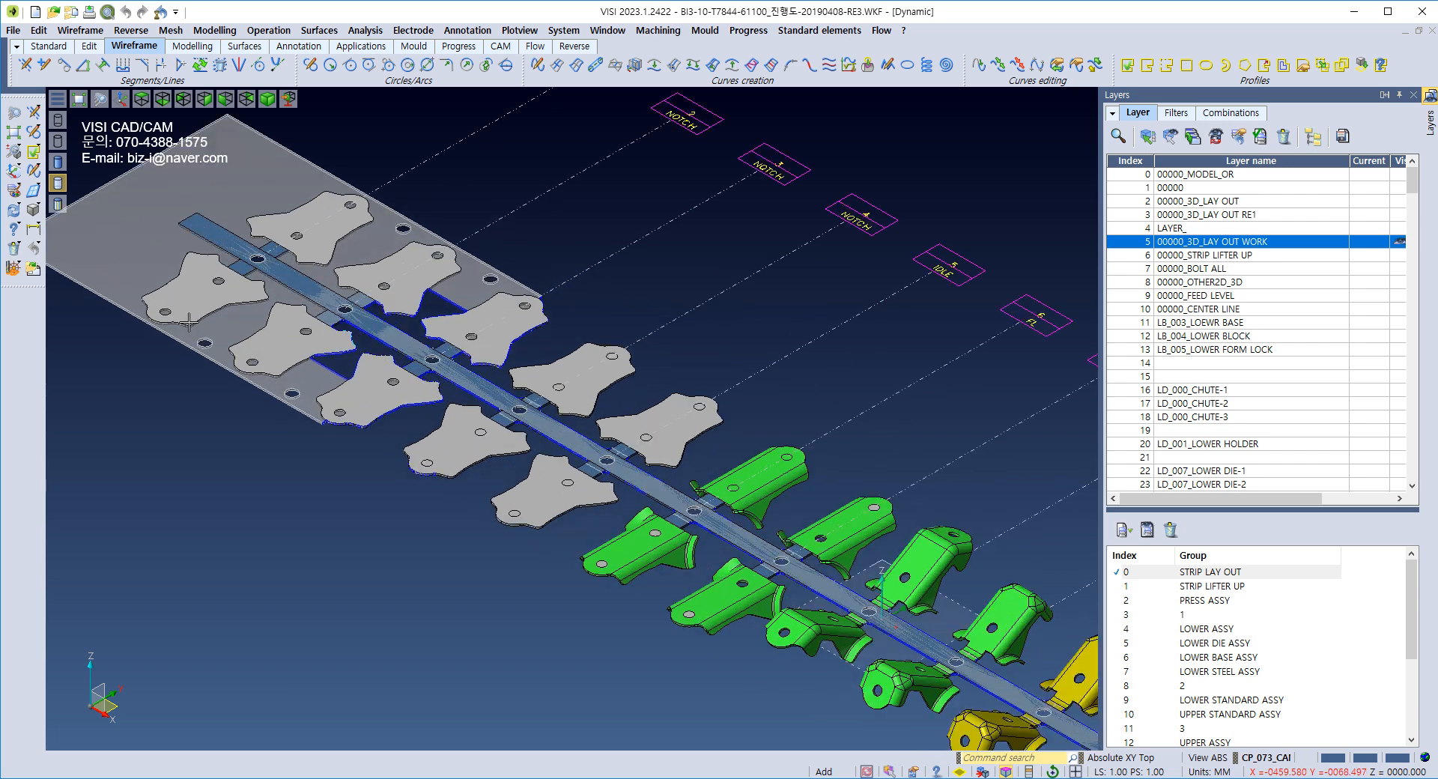
pyautogui.moveTo(605, 502); pyautogui.dragTo(382, 343, button='middle')
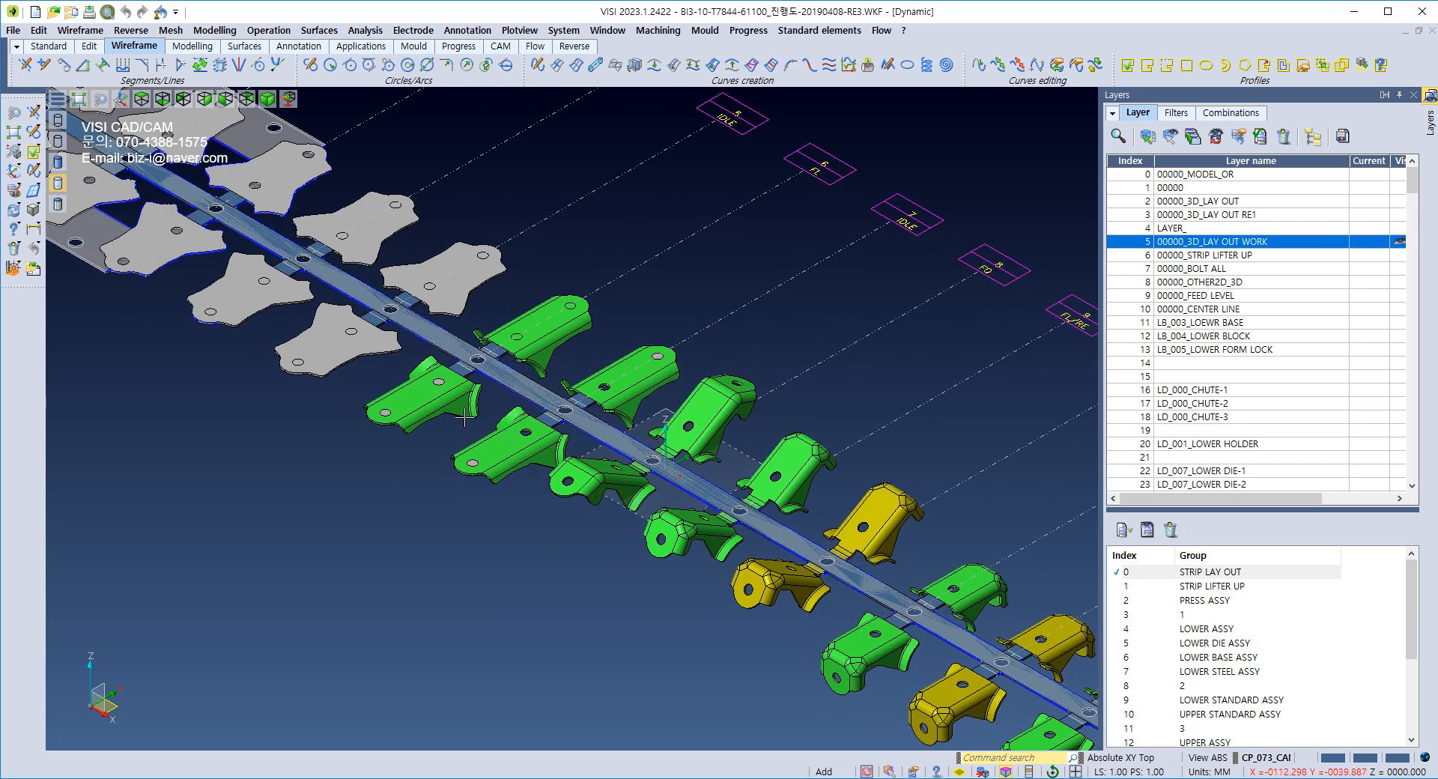
pyautogui.moveTo(574, 467); pyautogui.dragTo(328, 309, button='middle')
pyautogui.moveTo(602, 469); pyautogui.dragTo(403, 342, button='middle')
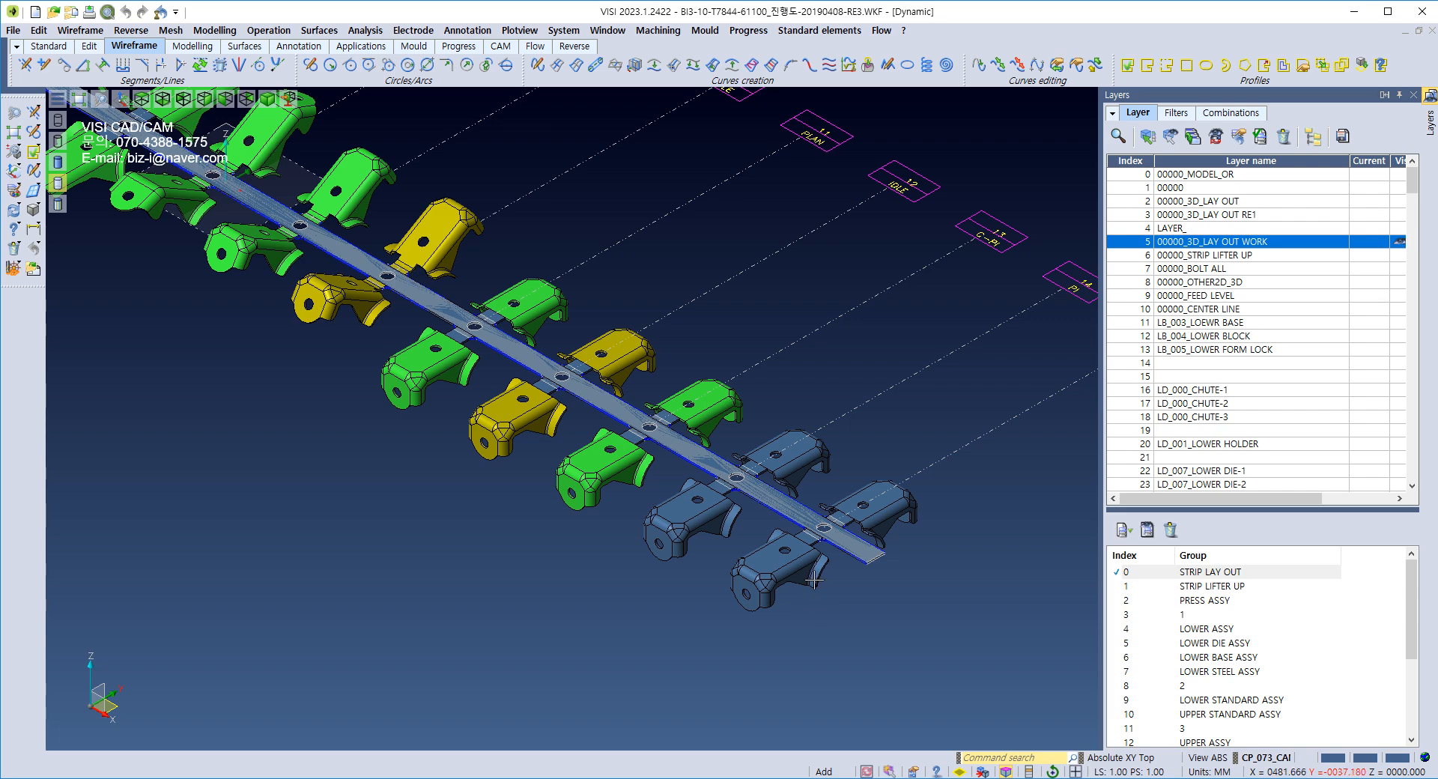
pyautogui.scroll(-2, 764, 588)
pyautogui.scroll(4, 1028, 405)
pyautogui.moveTo(836, 387); pyautogui.dragTo(922, 515, button='middle')
pyautogui.scroll(-3, 841, 512)
pyautogui.scroll(-6, 733, 491)
pyautogui.moveTo(559, 407); pyautogui.dragTo(696, 399, button='middle')
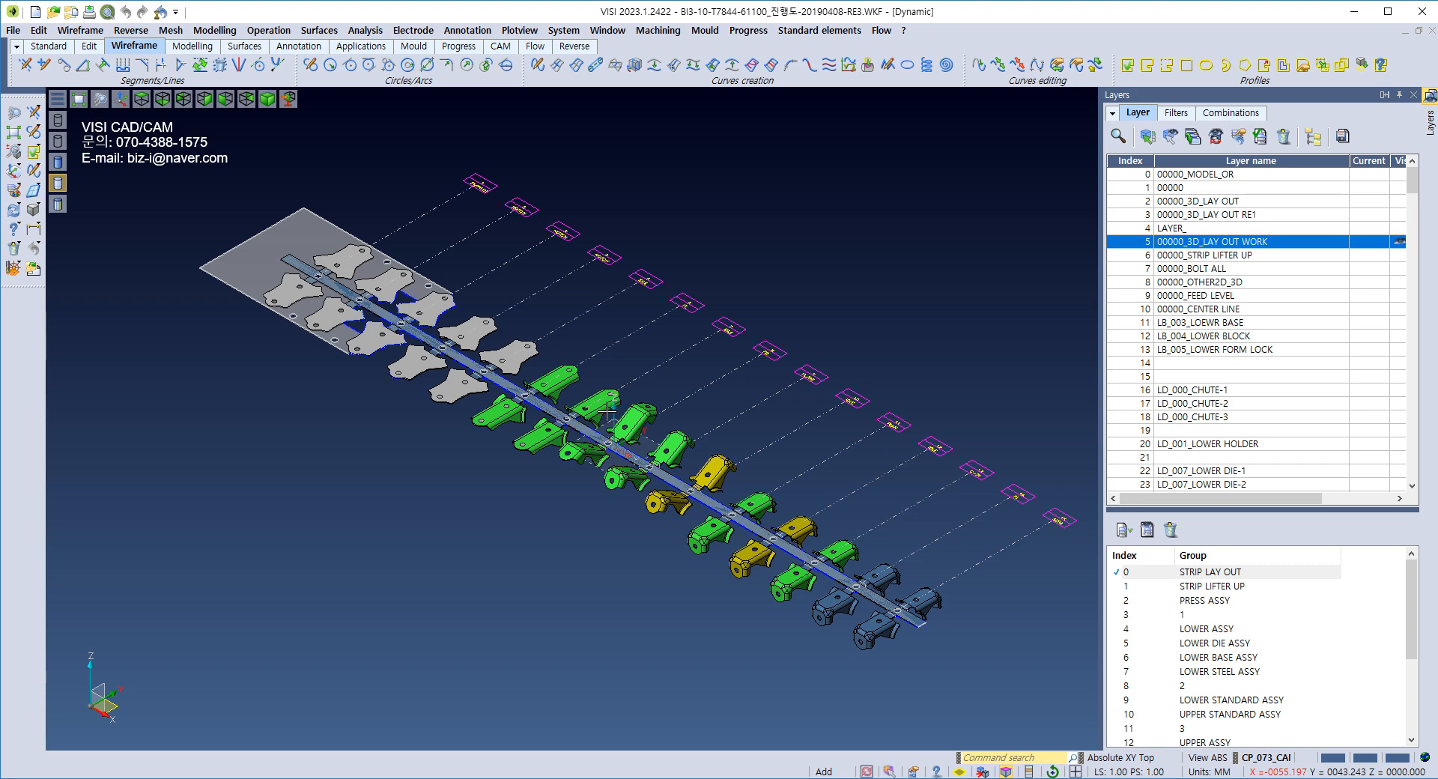
pyautogui.click(748, 30)
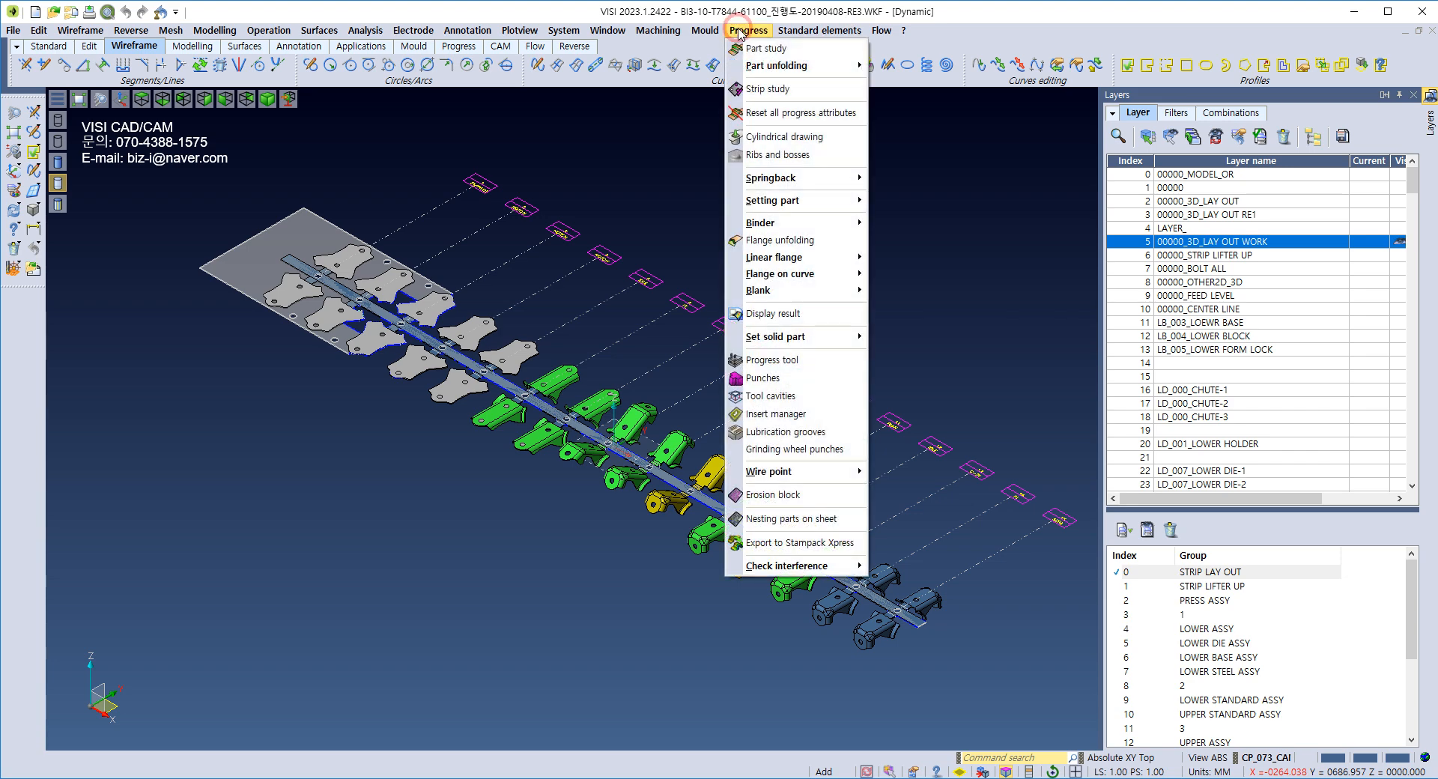
pyautogui.moveTo(803, 206)
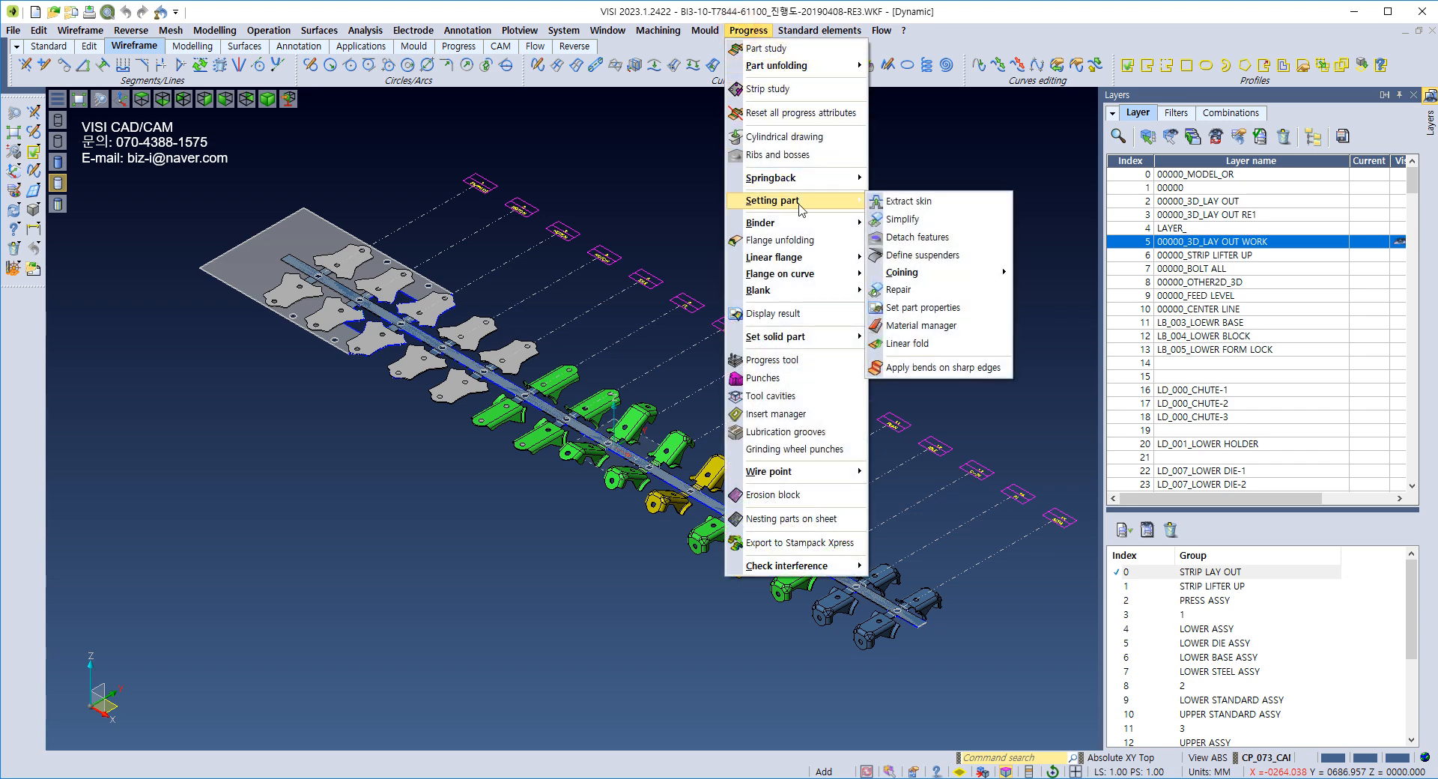
pyautogui.click(645, 209)
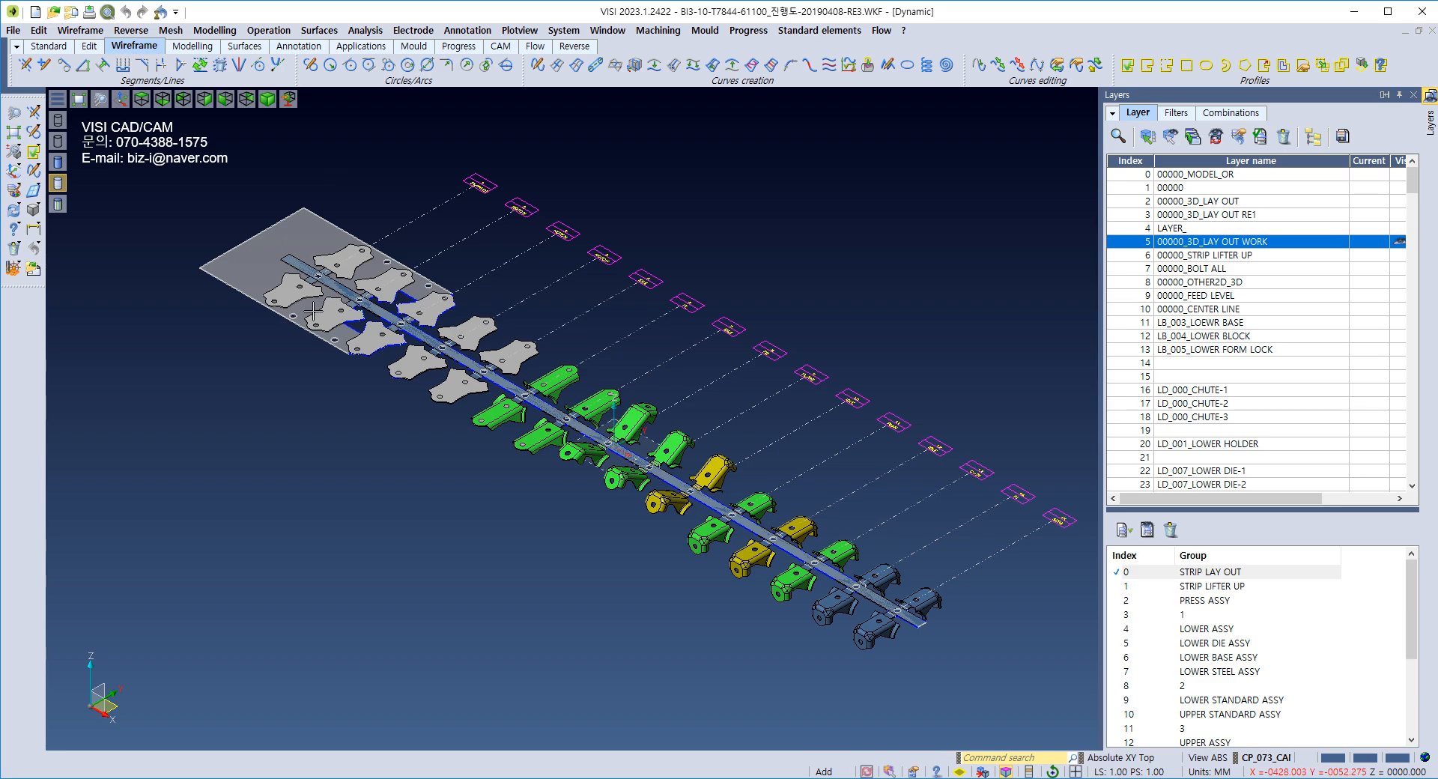
# Step: Compare the flat blanks in the first strip stations with the finished bent parts in the last stations
pyautogui.scroll(2, 308, 304)
pyautogui.scroll(3, 240, 315)
pyautogui.scroll(-5, 236, 325)
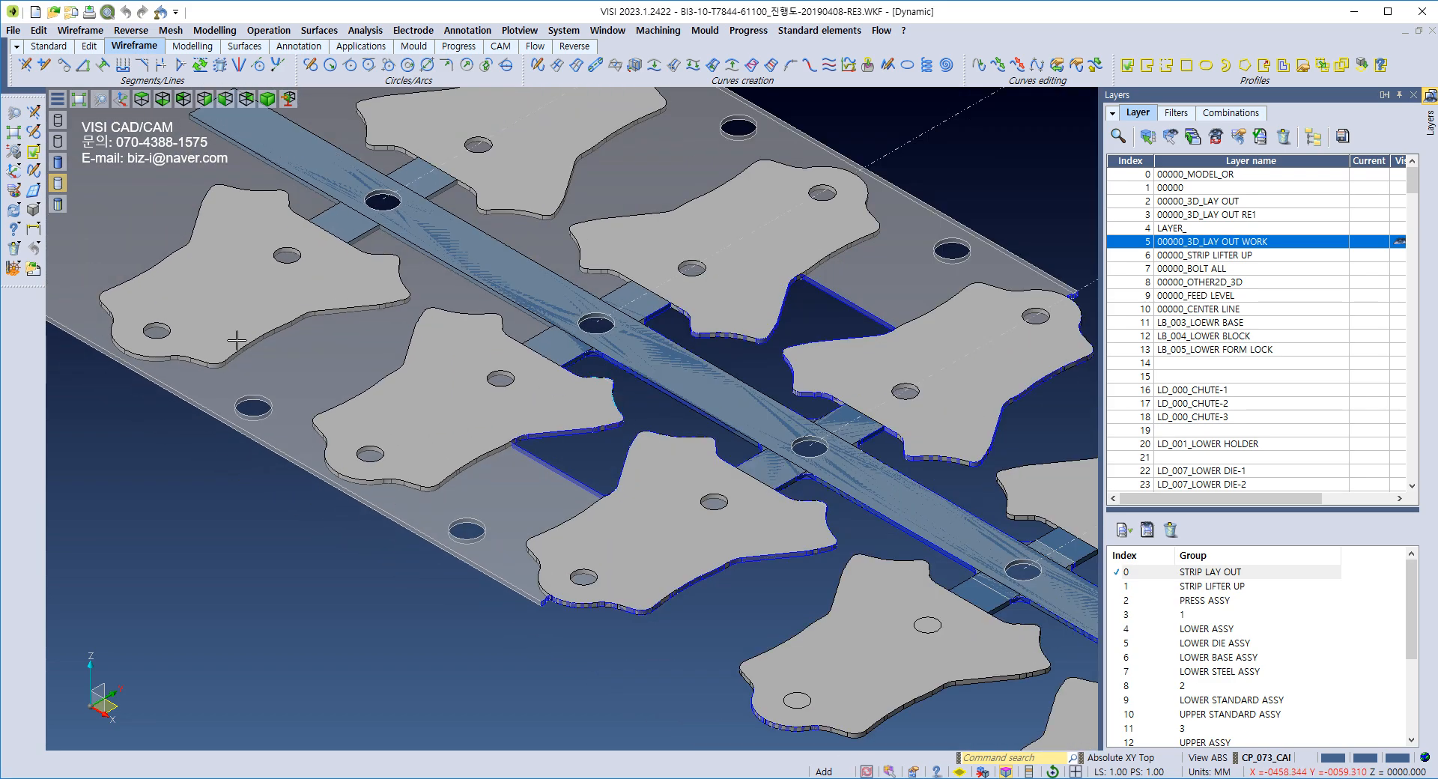
pyautogui.scroll(-2, 525, 447)
pyautogui.scroll(5, 782, 648)
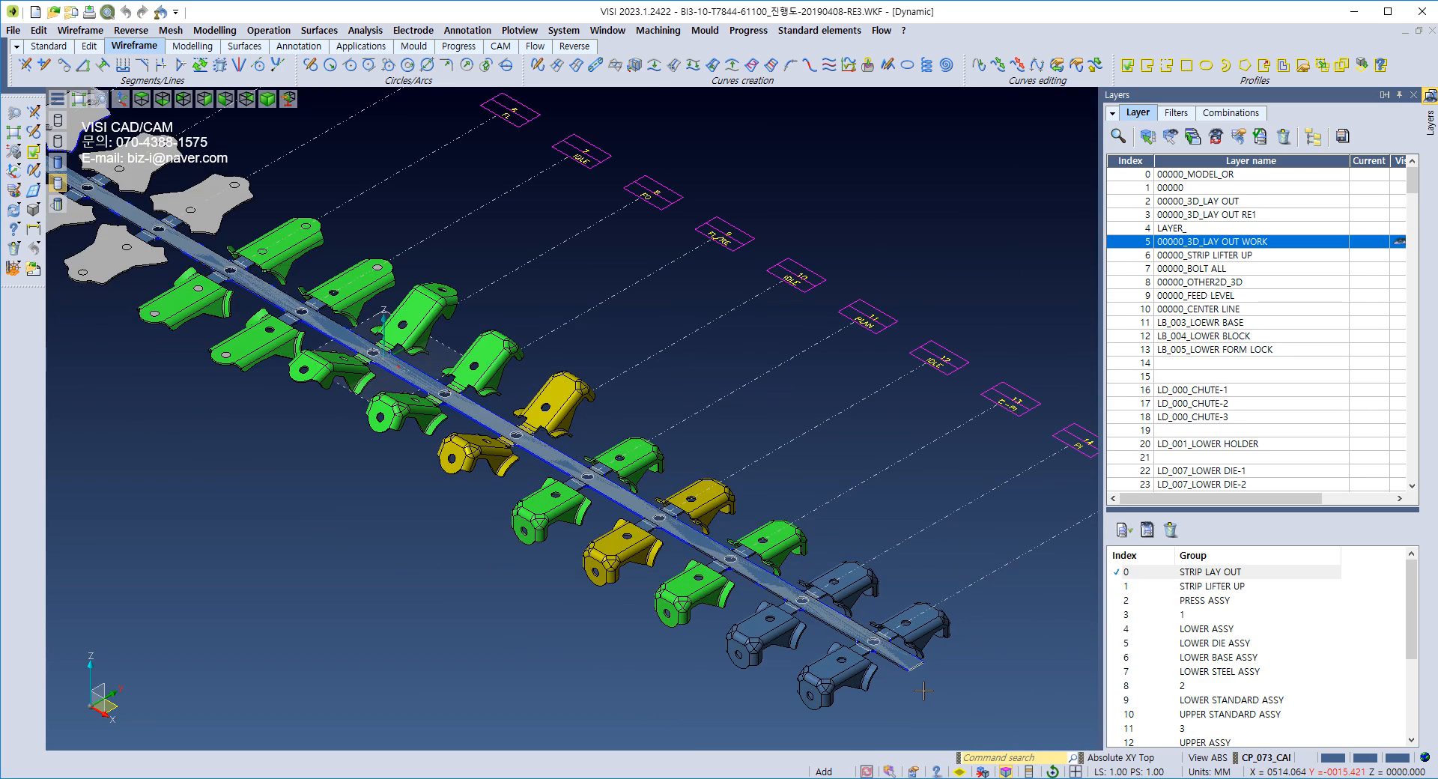
pyautogui.scroll(5, 745, 667)
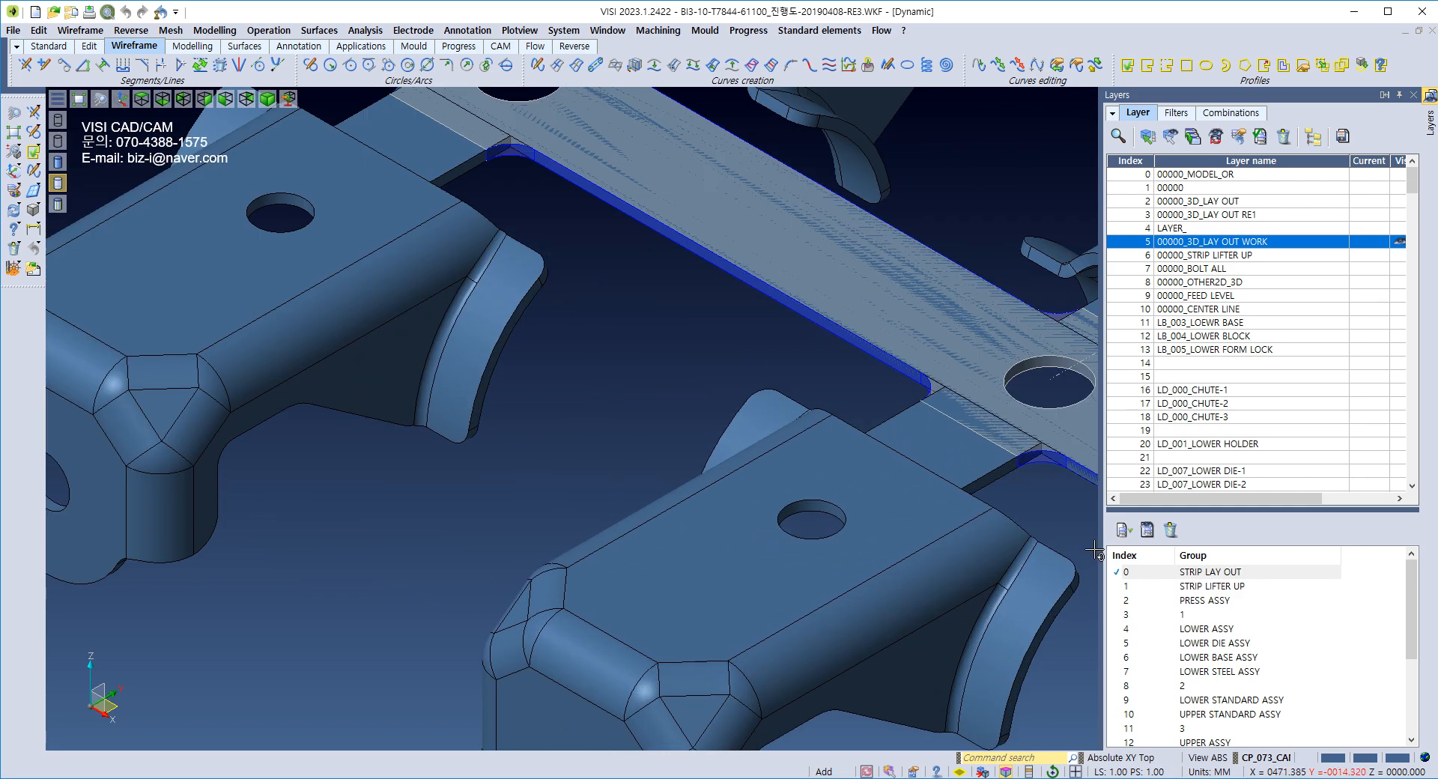
pyautogui.scroll(-5, 946, 561)
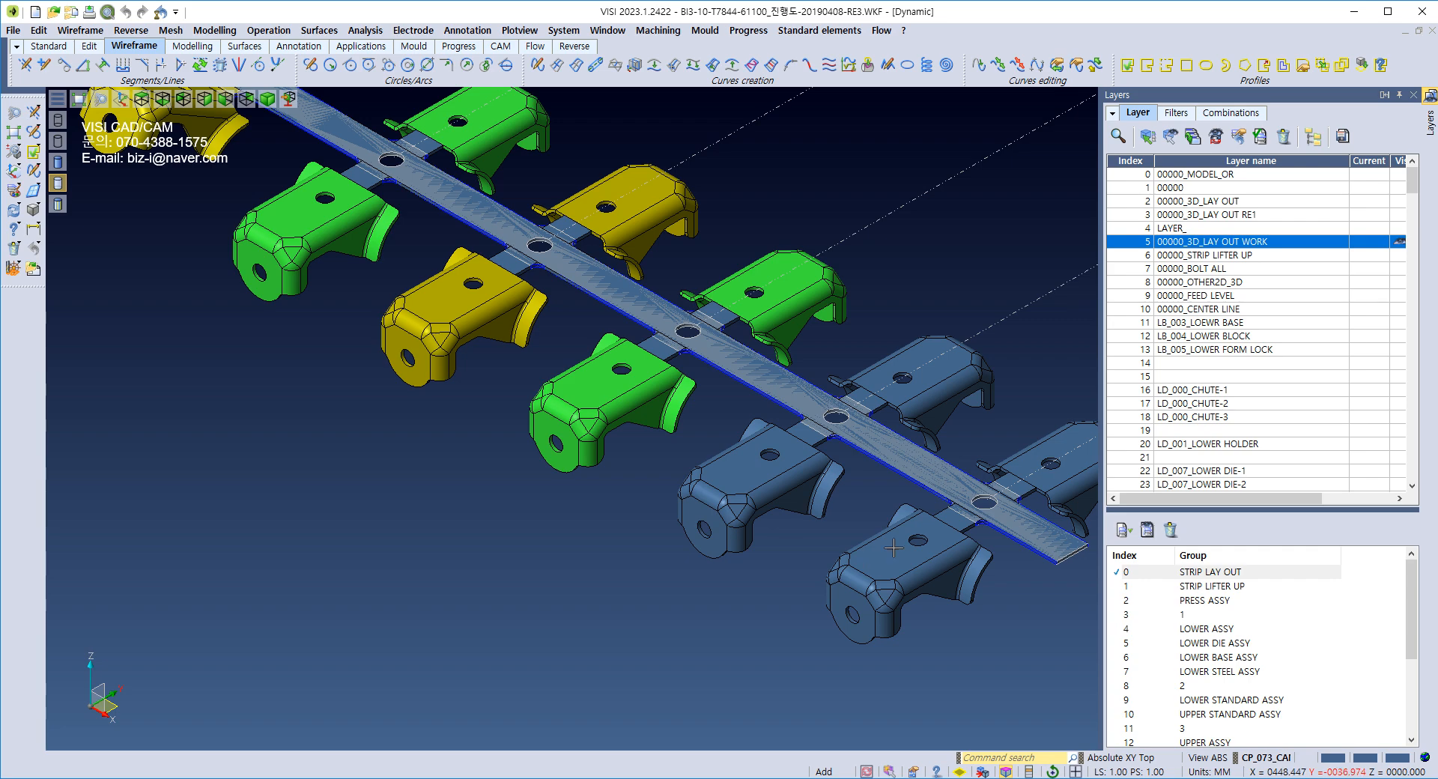
pyautogui.scroll(-4, 871, 592)
pyautogui.scroll(7, 560, 443)
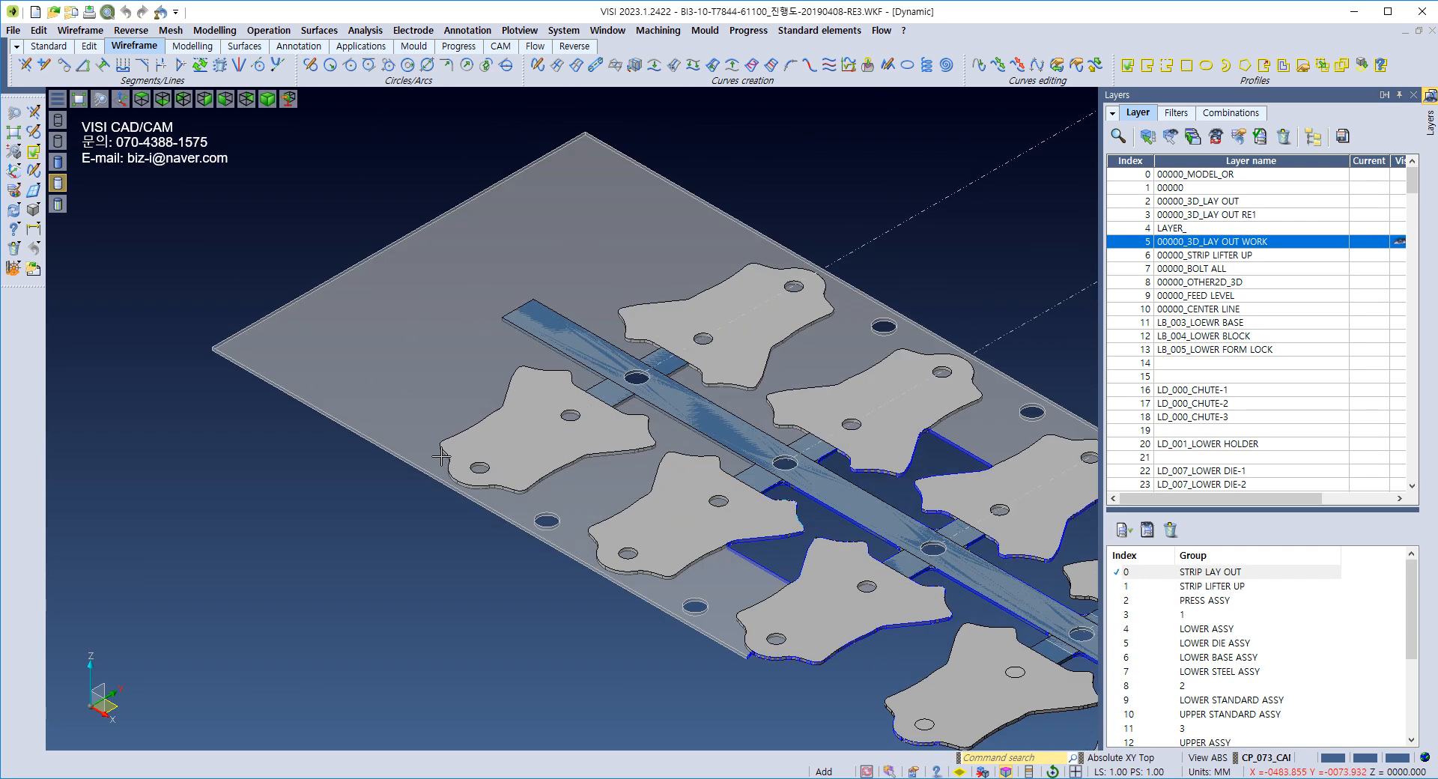
pyautogui.scroll(-7, 641, 448)
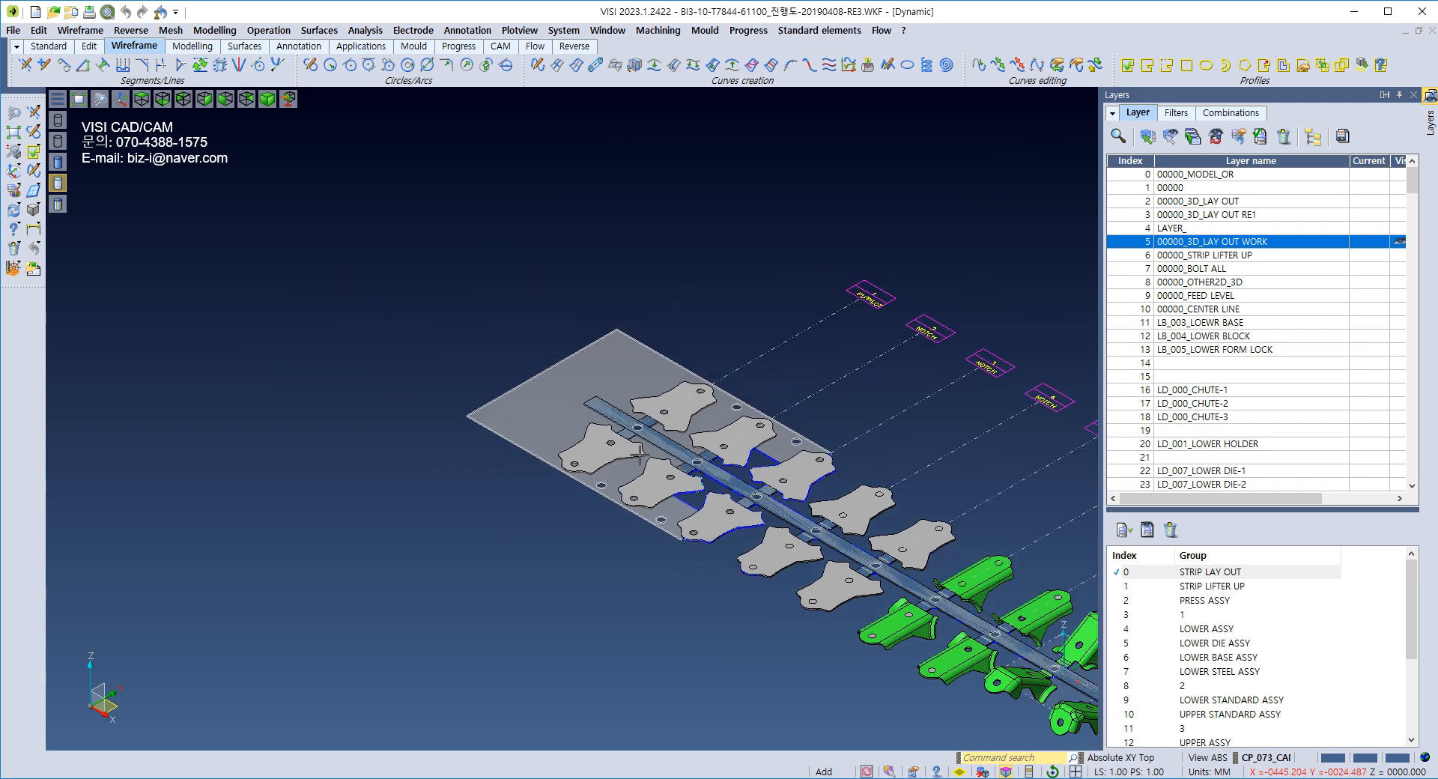
pyautogui.scroll(7, 885, 580)
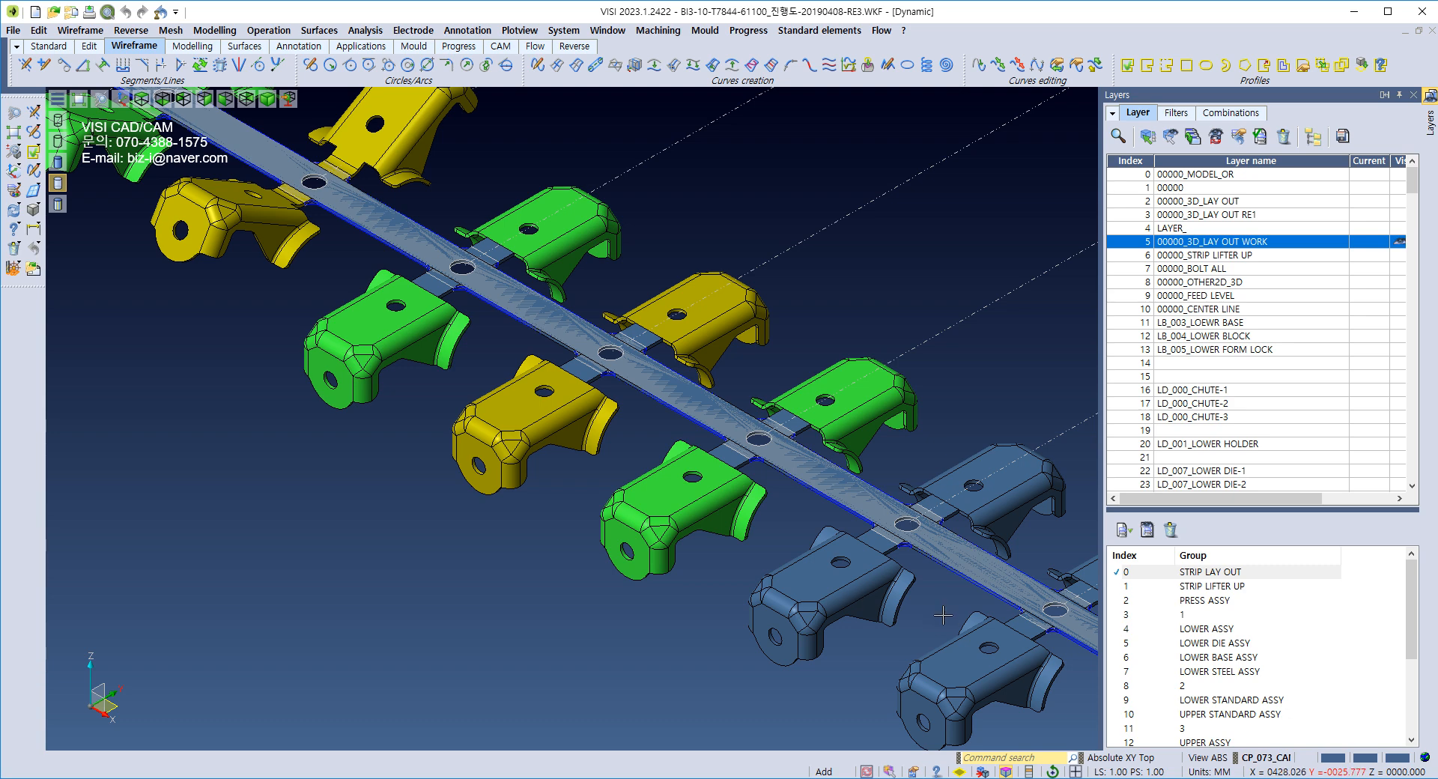
pyautogui.click(748, 30)
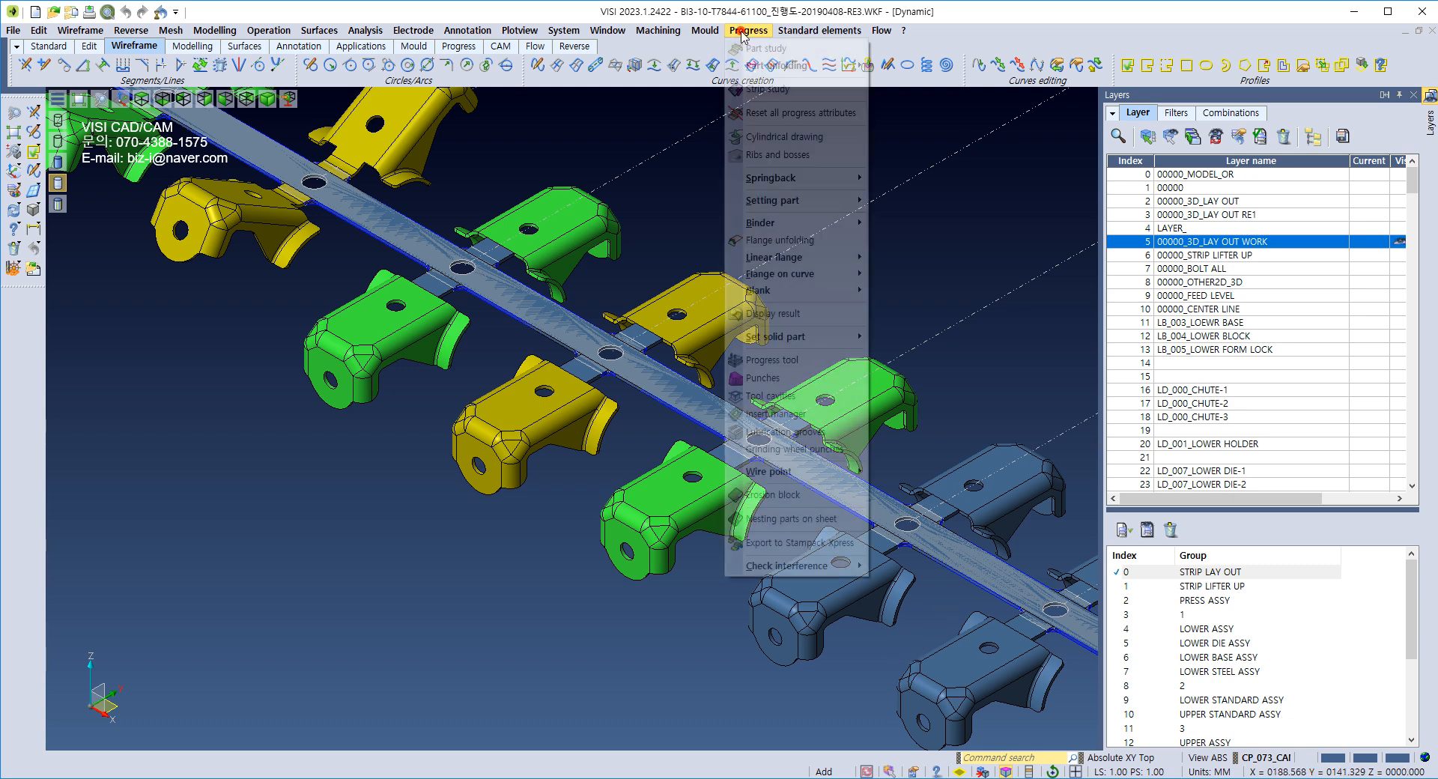
pyautogui.moveTo(861, 292)
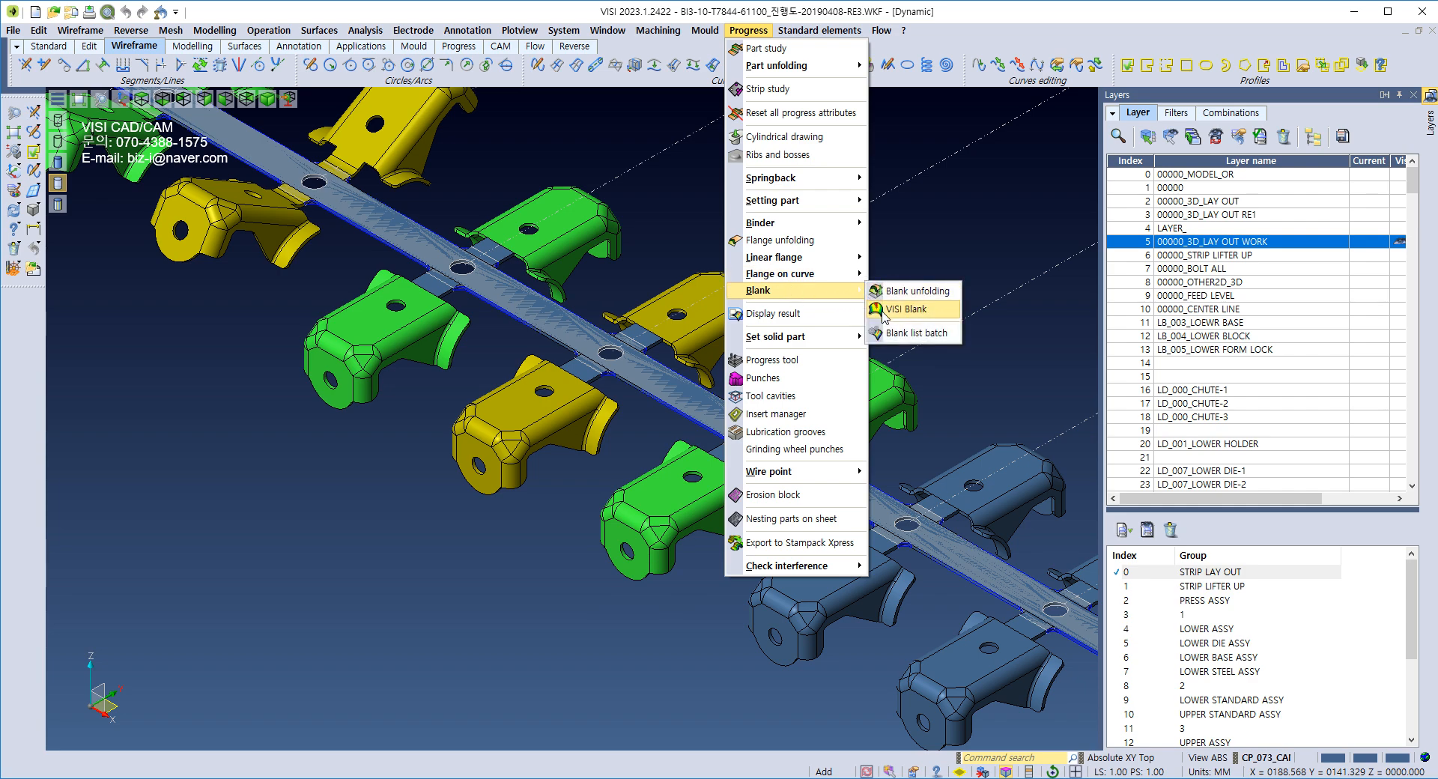
pyautogui.click(495, 508)
pyautogui.scroll(-5, 427, 524)
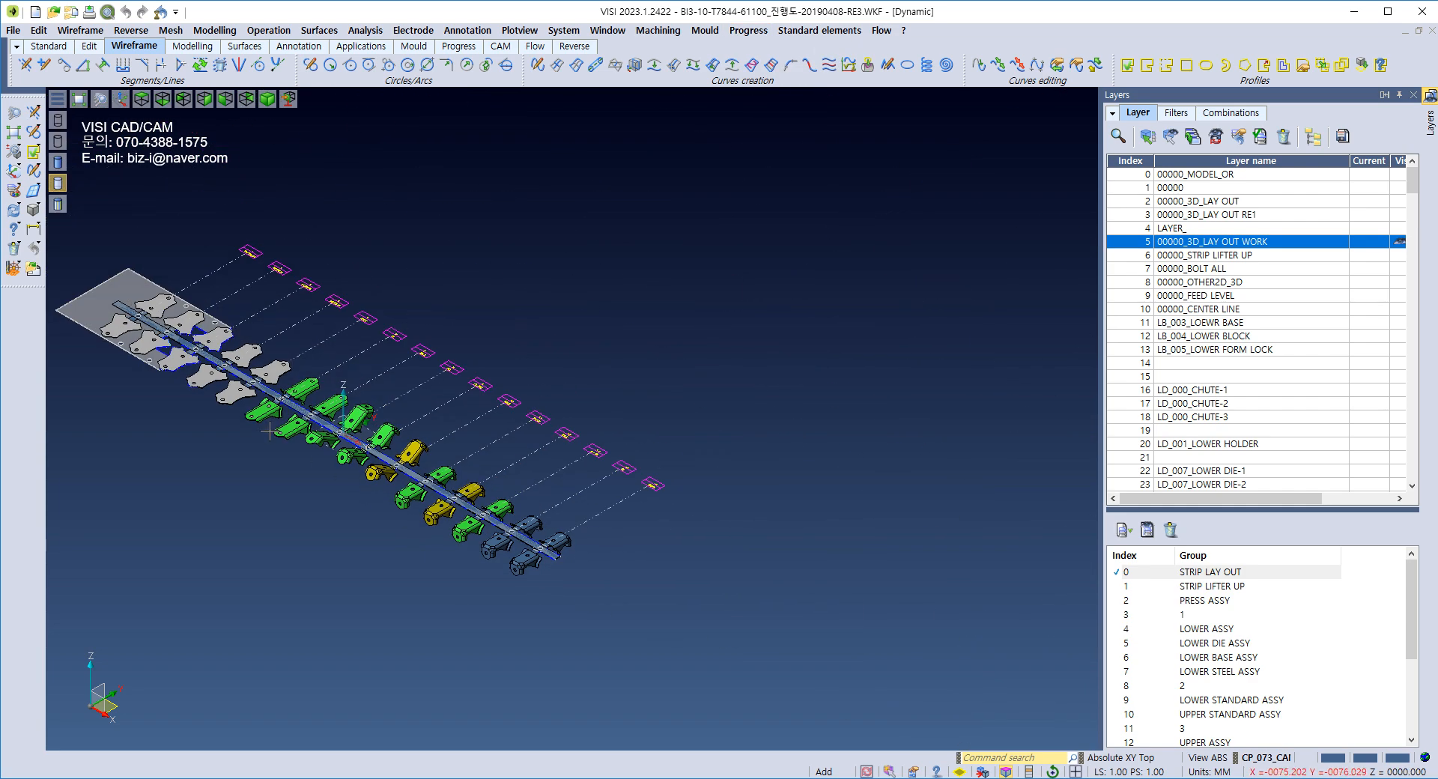
pyautogui.scroll(5, 113, 337)
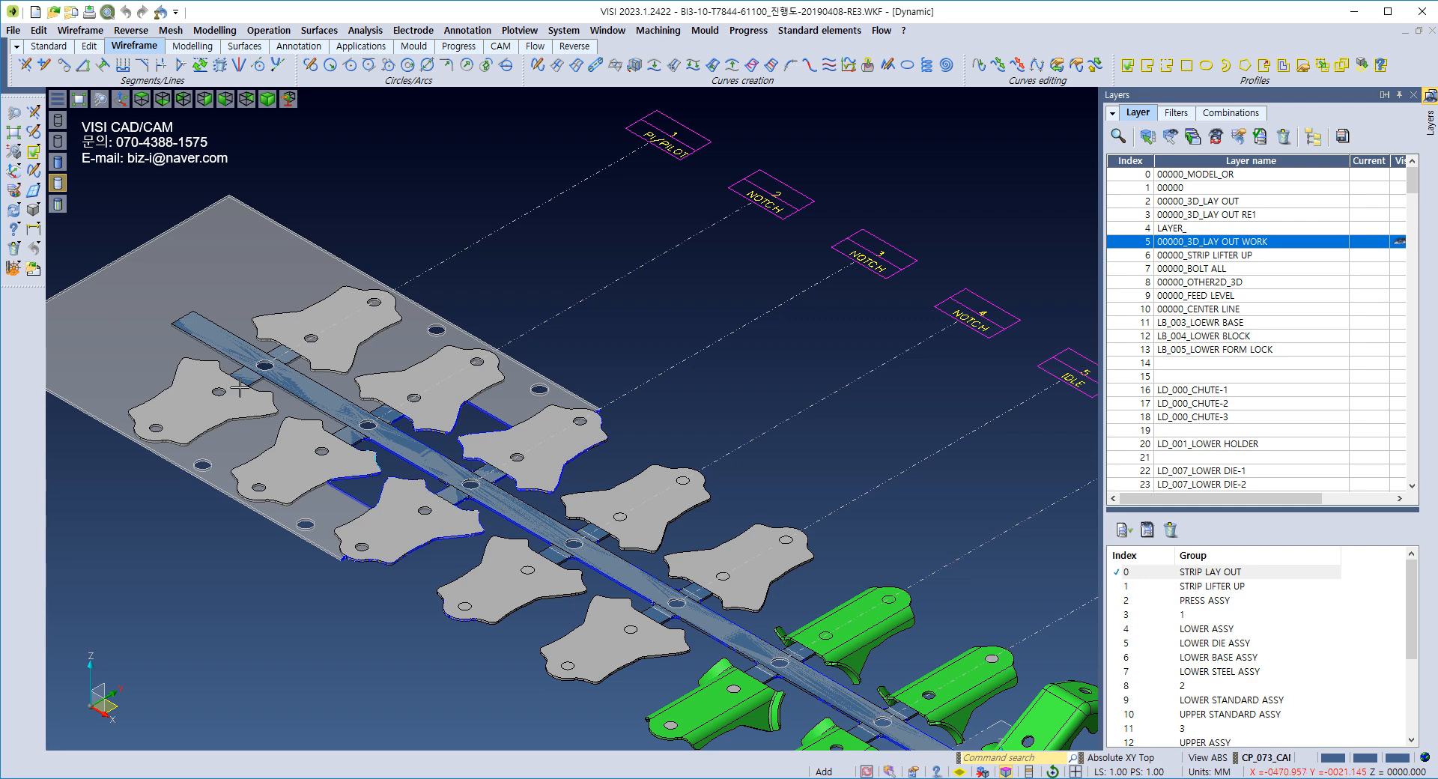
pyautogui.scroll(-3, 322, 375)
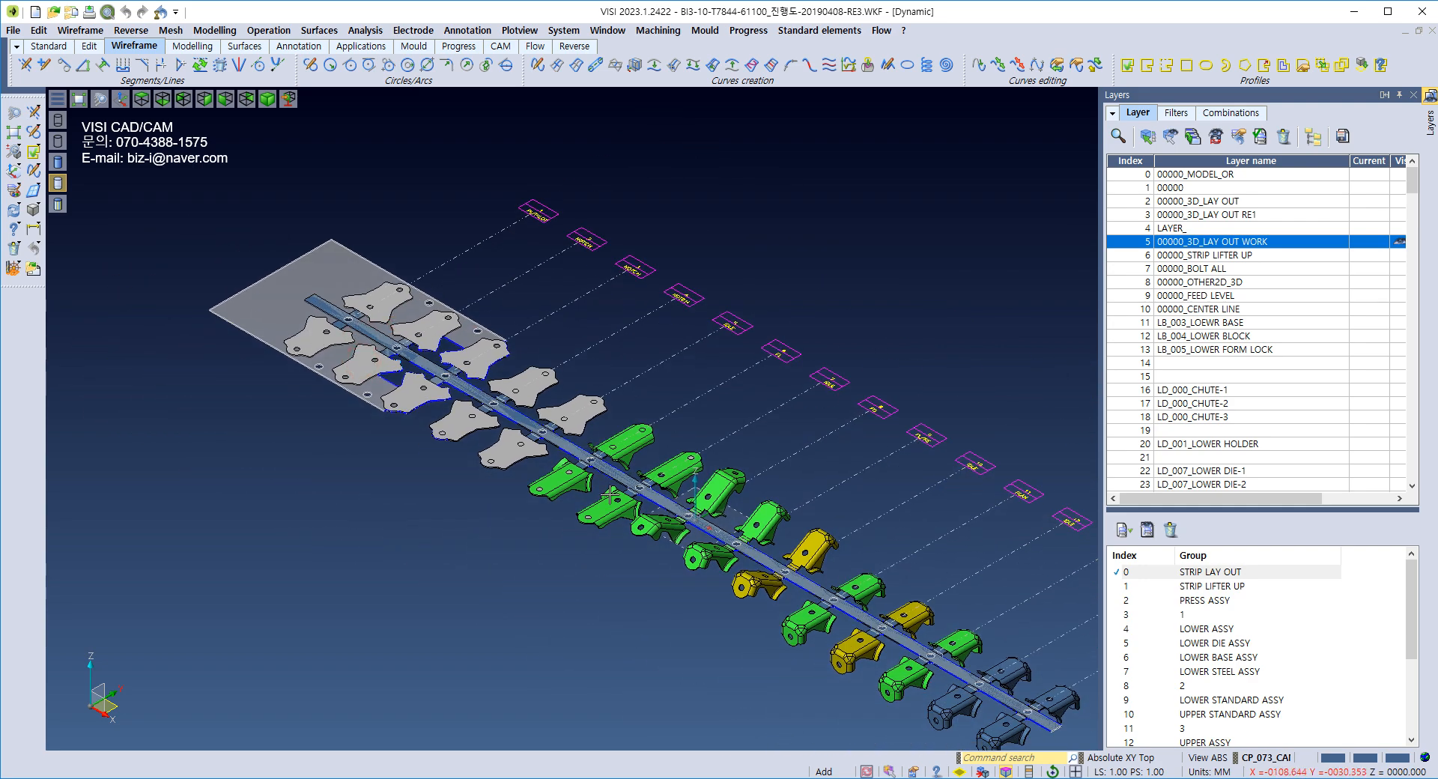
pyautogui.moveTo(577, 480); pyautogui.dragTo(412, 393, button='middle')
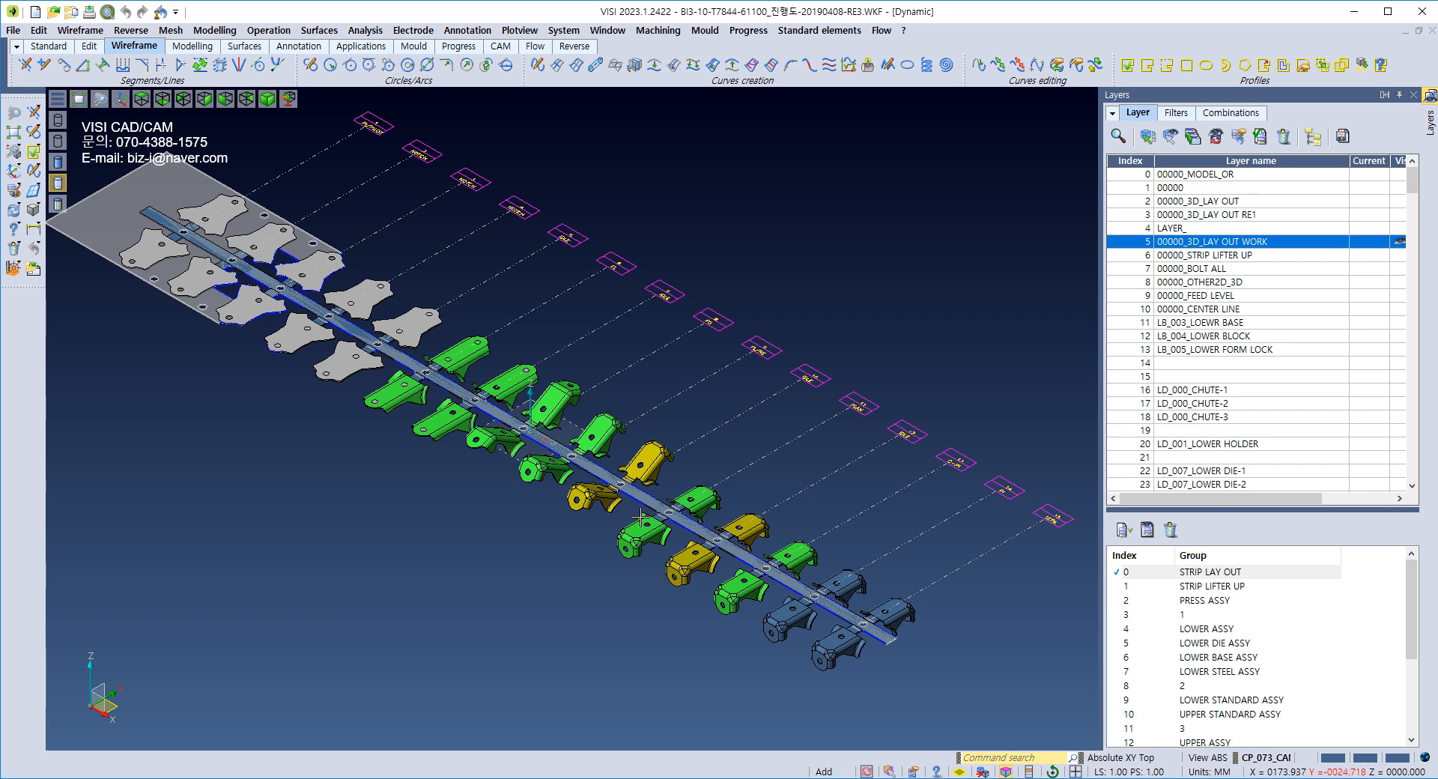
# Step: Switch to the VISI window with the u725-frt rail B OP10 assembly and inspect its formed rails on the lower die closely
pyautogui.click(378, 778)
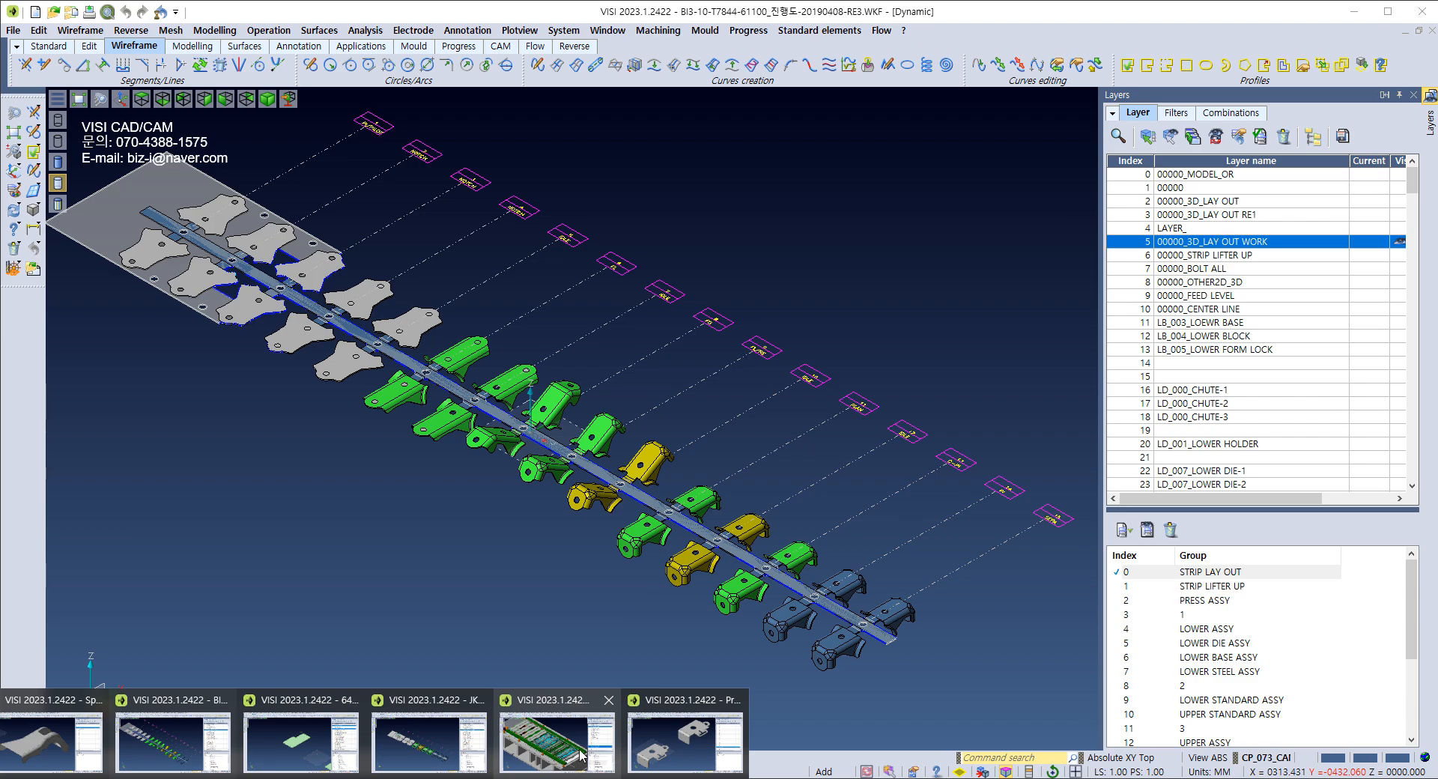
pyautogui.click(581, 749)
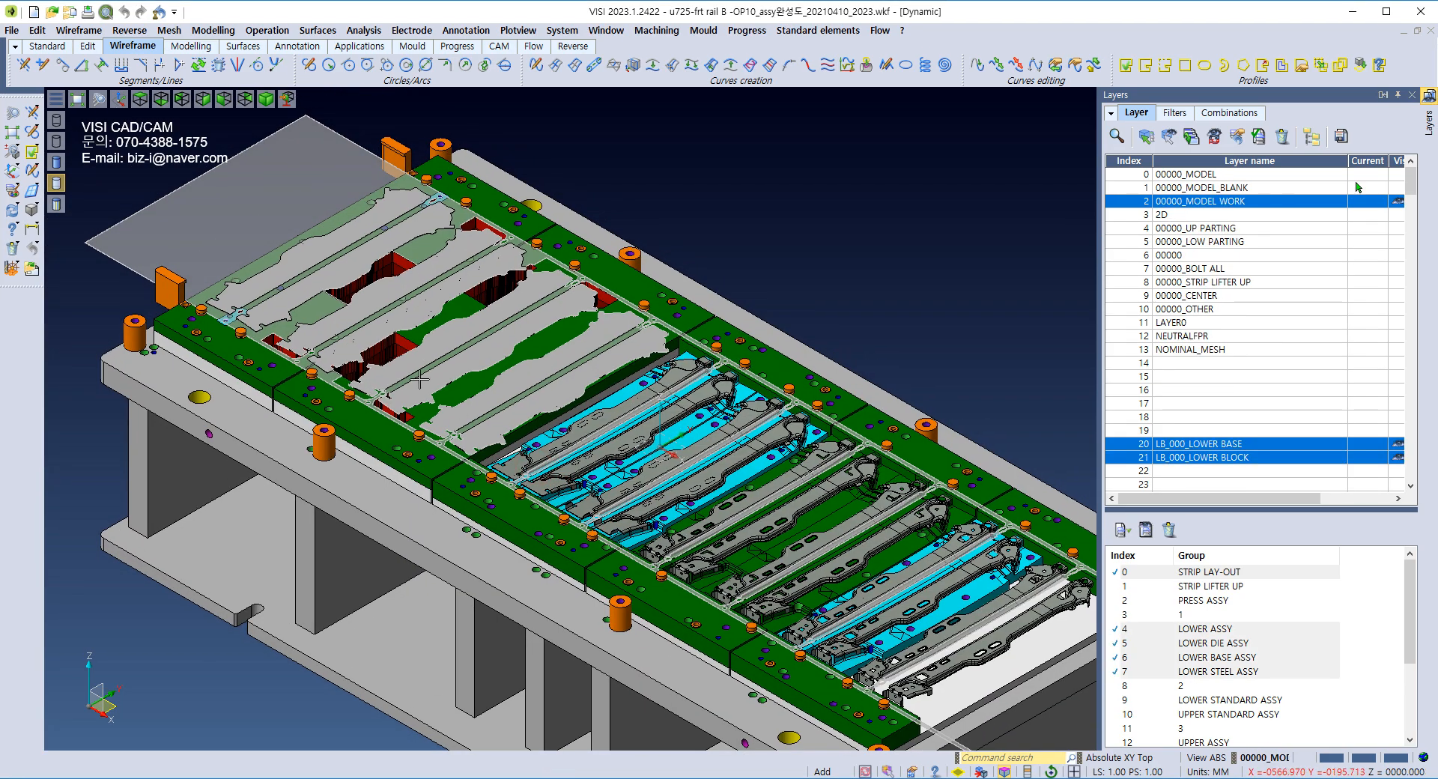
pyautogui.scroll(5, 654, 558)
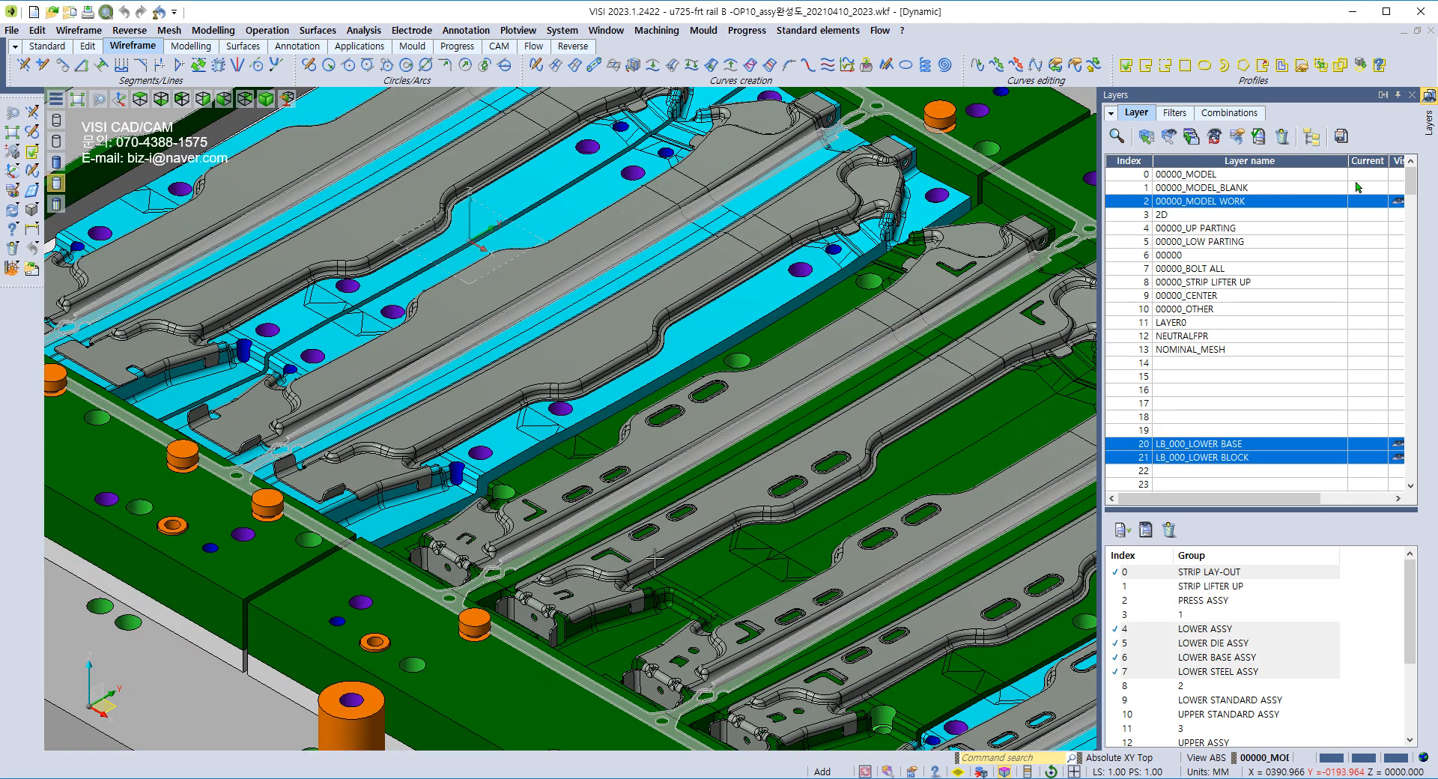
# Step: Display only the STRIP LAY-OUT group of the u725-frt rail B assembly, hiding the lower assembly groups
pyautogui.scroll(-2, 654, 558)
pyautogui.scroll(-4, 608, 481)
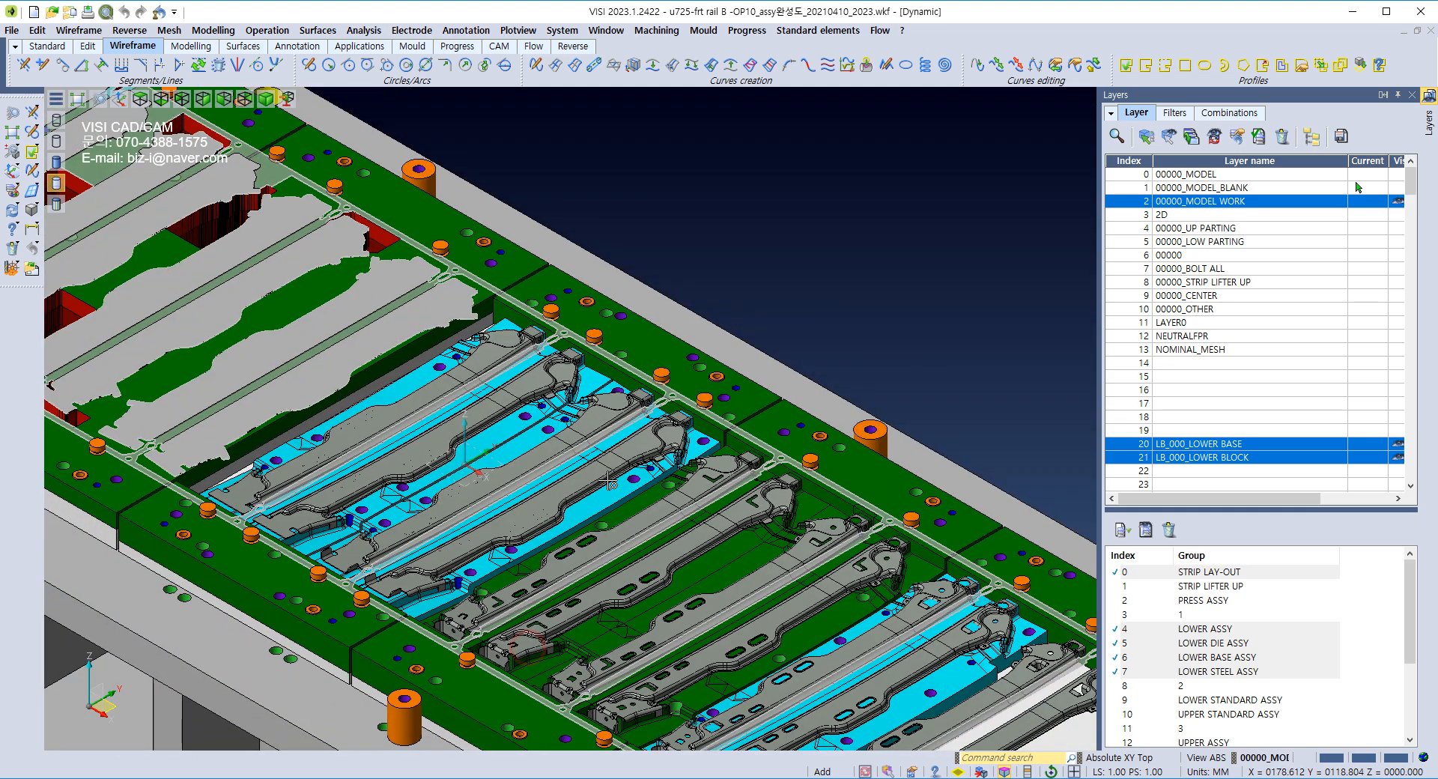
pyautogui.scroll(-3, 608, 481)
pyautogui.click(749, 31)
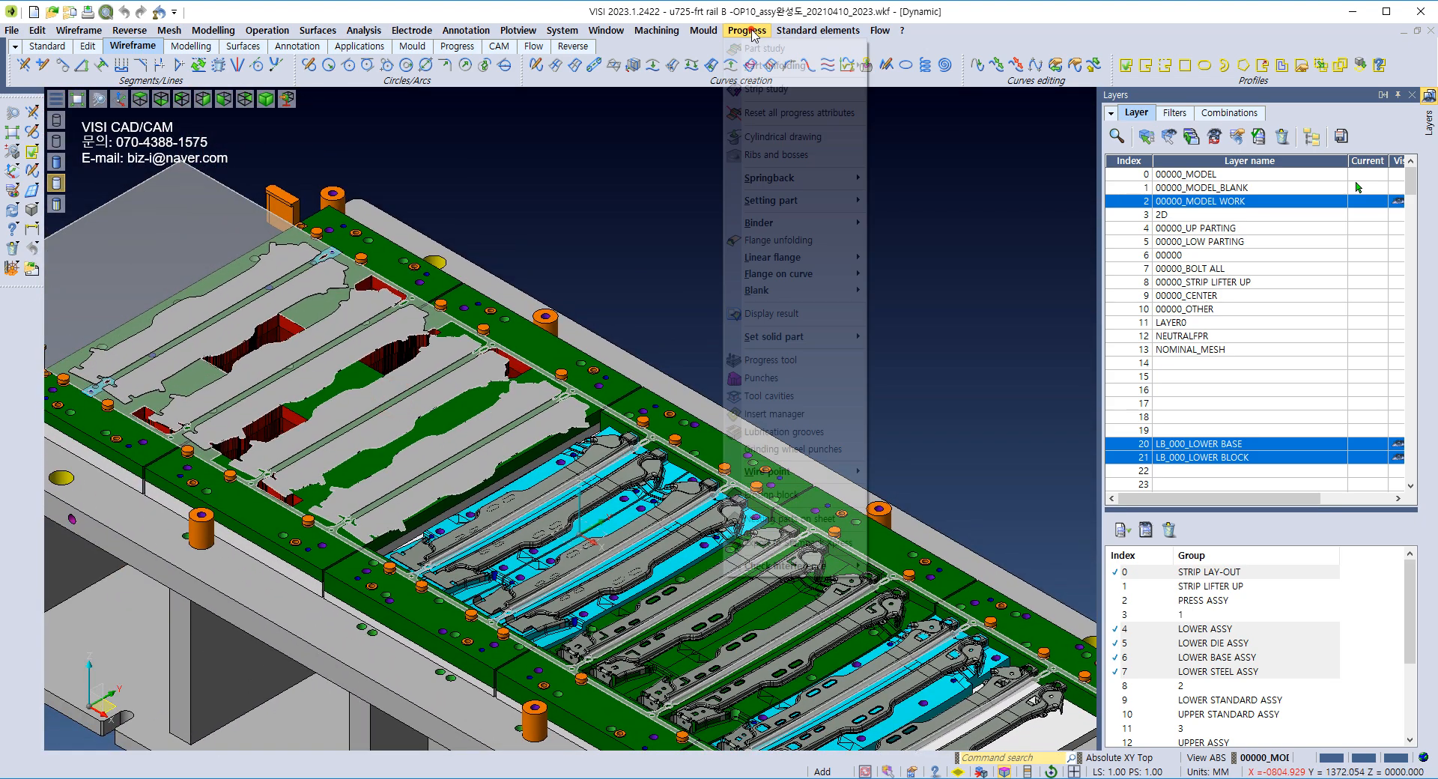
pyautogui.click(555, 158)
pyautogui.click(1203, 575)
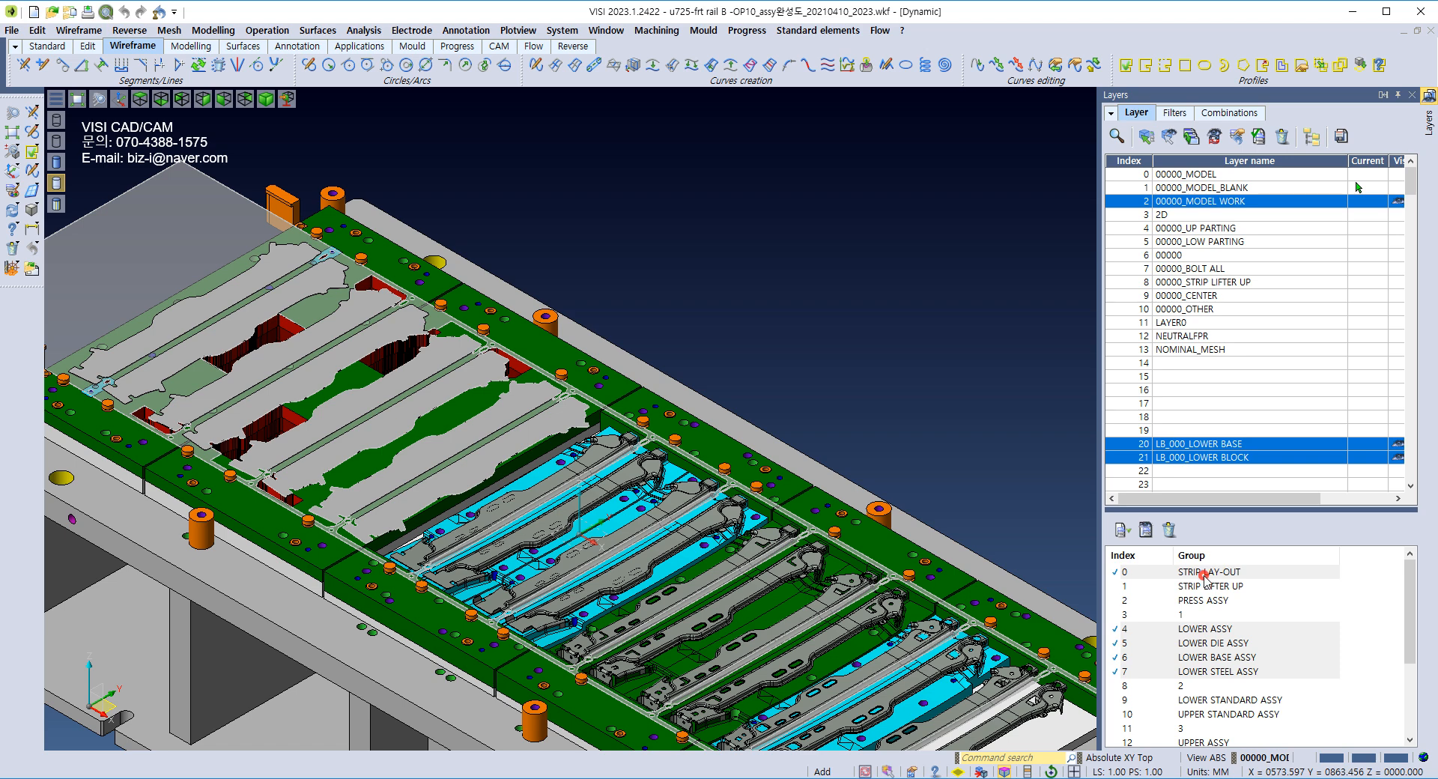
pyautogui.click(852, 489)
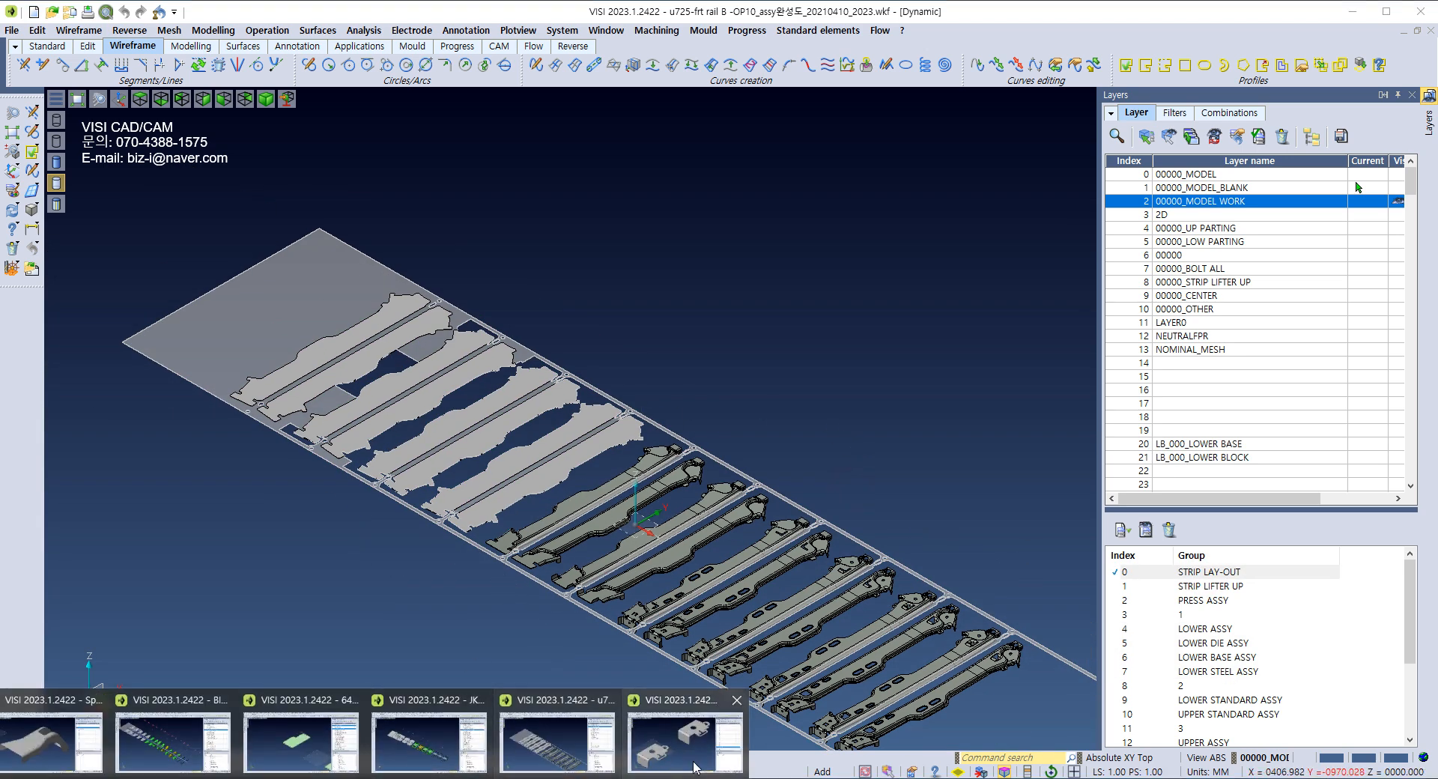
# Step: Switch to the VISI window with the JK1(6_7)64654_64-AR000 strip, inspect its green formed parts and review the Progress Blank commands
pyautogui.click(425, 754)
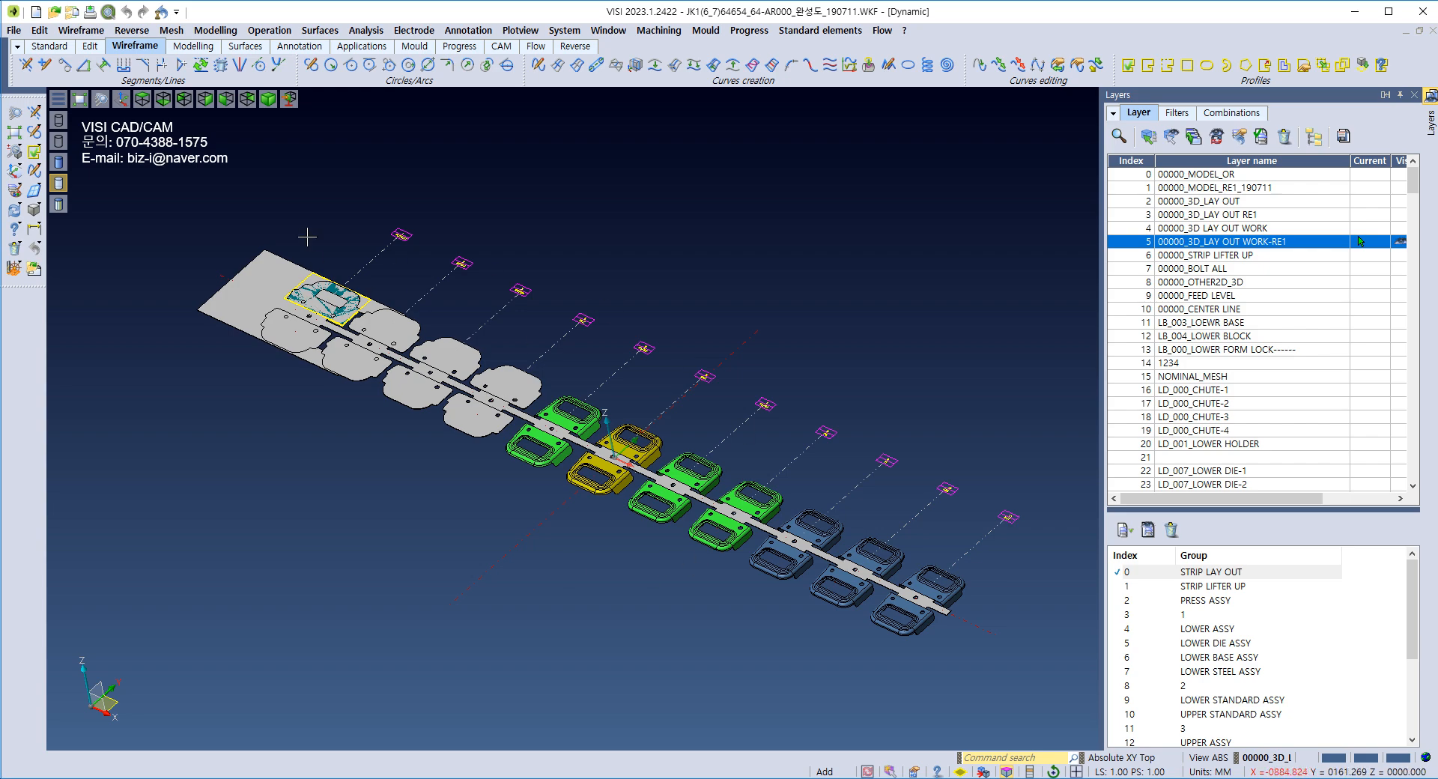
pyautogui.scroll(5, 307, 248)
pyautogui.scroll(-4, 562, 457)
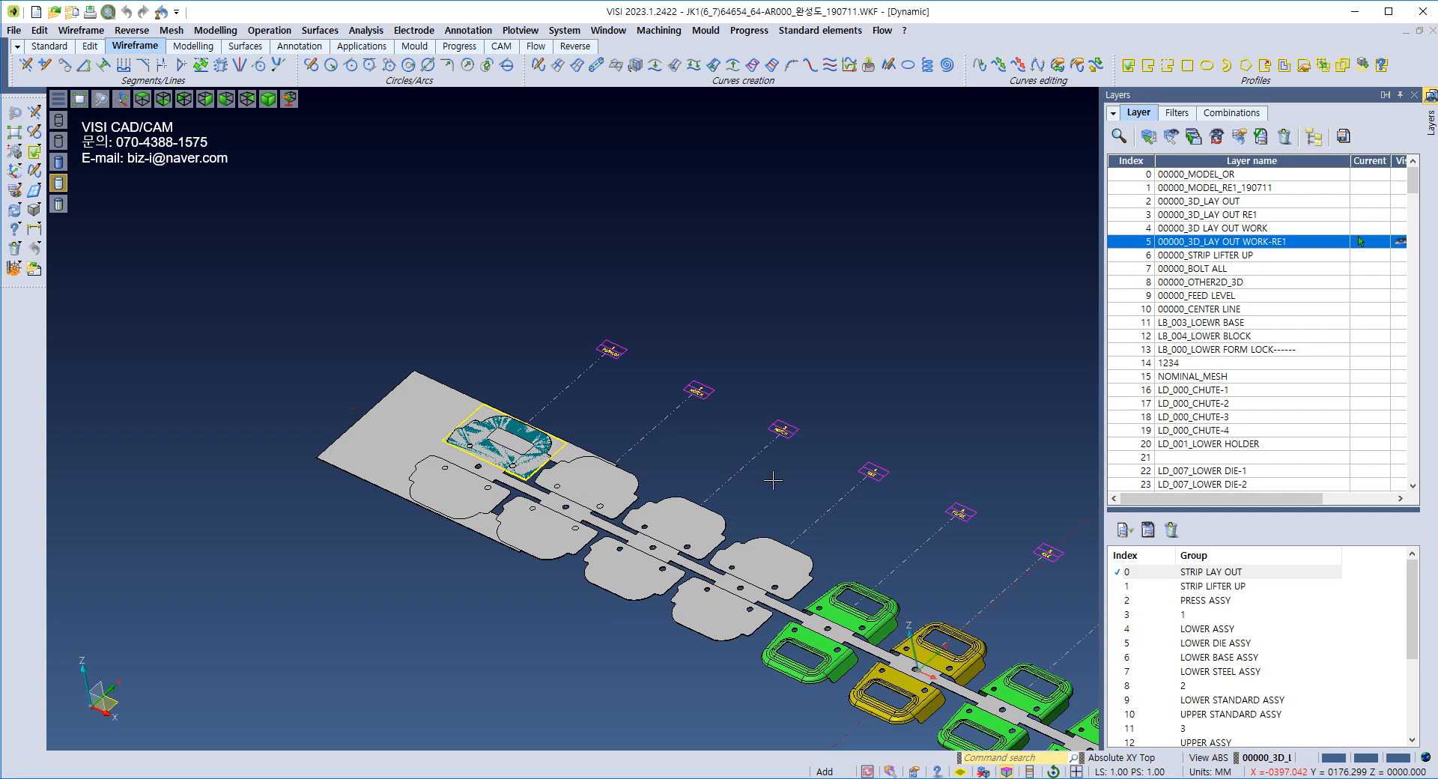
pyautogui.scroll(-2, 772, 480)
pyautogui.scroll(5, 813, 423)
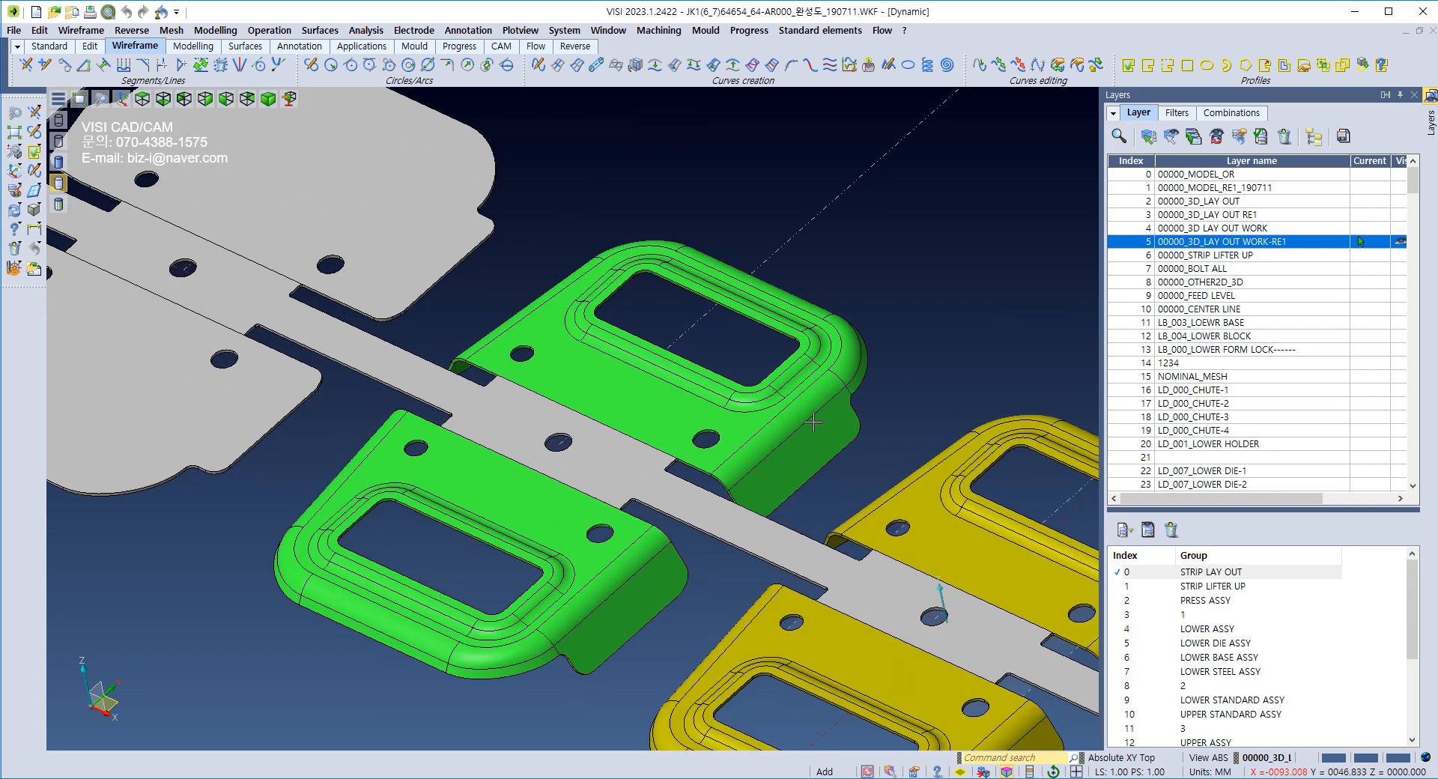
pyautogui.click(749, 30)
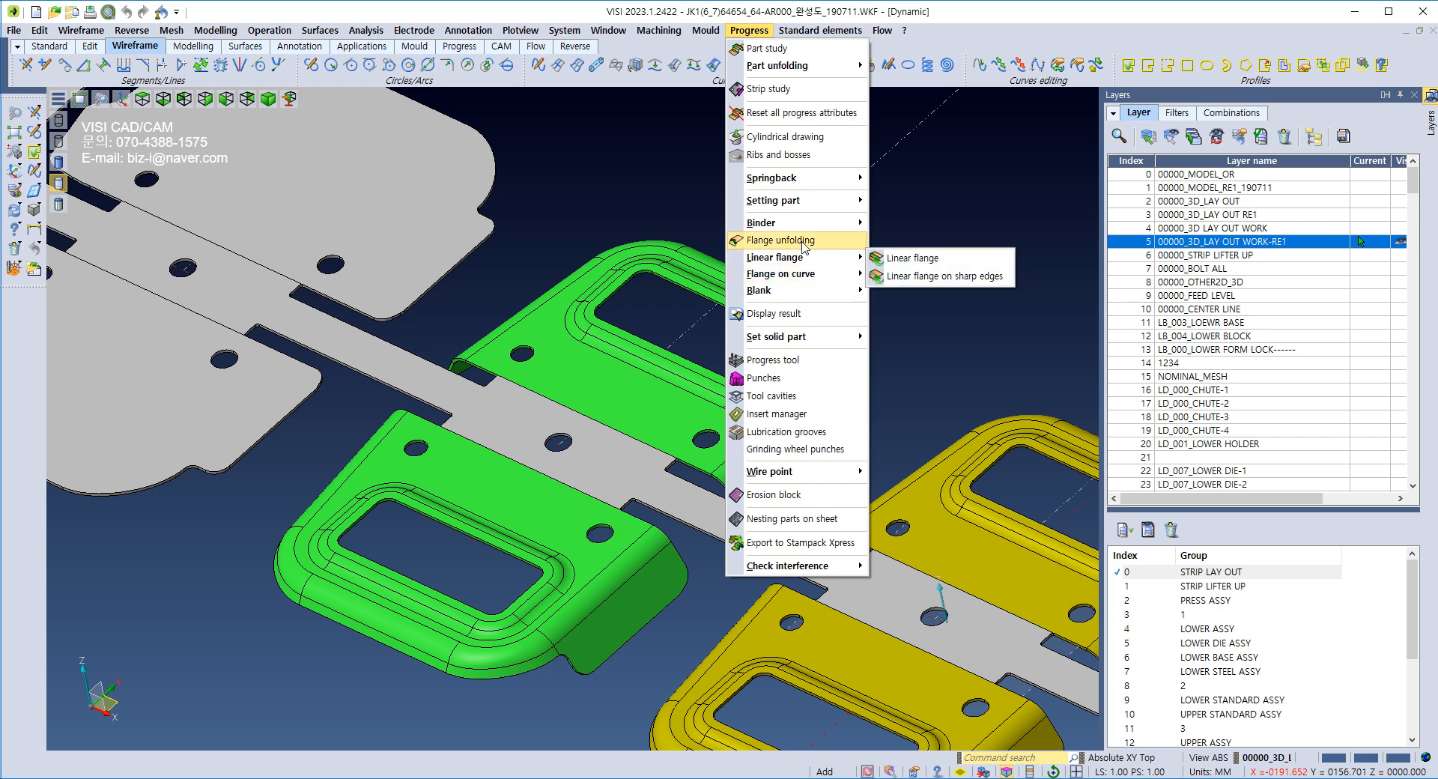
pyautogui.moveTo(794, 292)
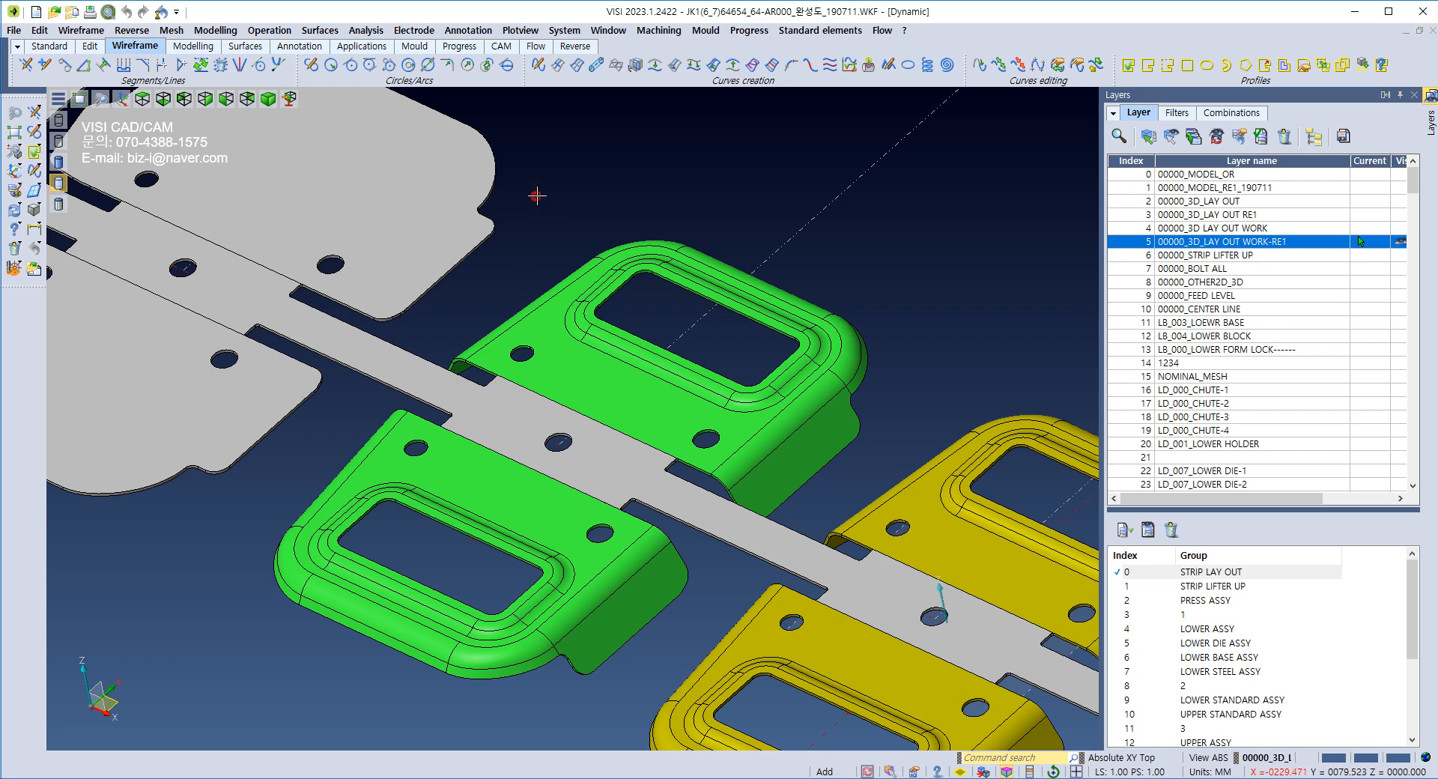
# Step: Show the Display Result colour shading for the meshed blank at the strip's first station and inspect the formed part
pyautogui.scroll(-2, 533, 201)
pyautogui.moveTo(374, 204); pyautogui.dragTo(699, 447, button='middle')
pyautogui.scroll(-3, 699, 448)
pyautogui.moveTo(429, 299); pyautogui.dragTo(754, 438, button='middle')
pyautogui.scroll(4, 623, 383)
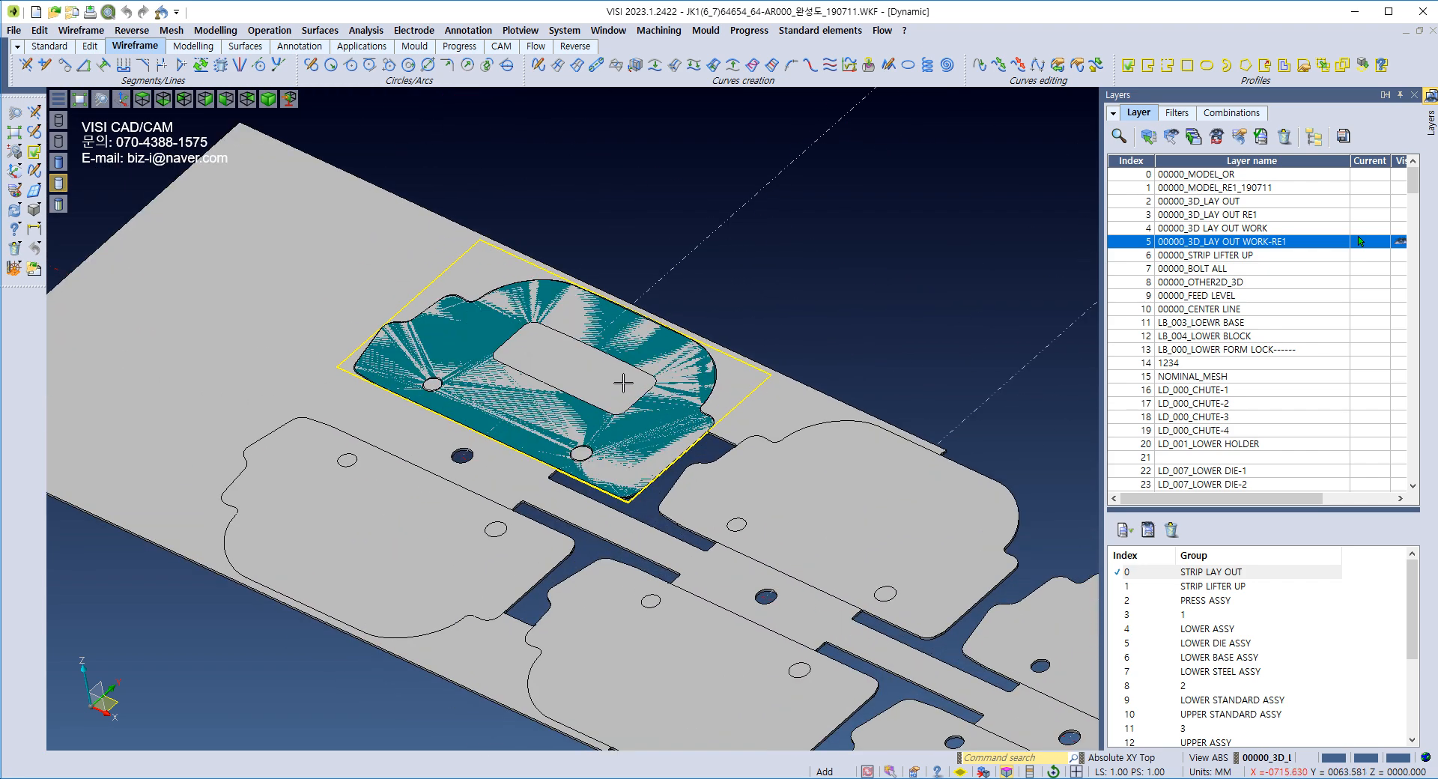
pyautogui.click(749, 30)
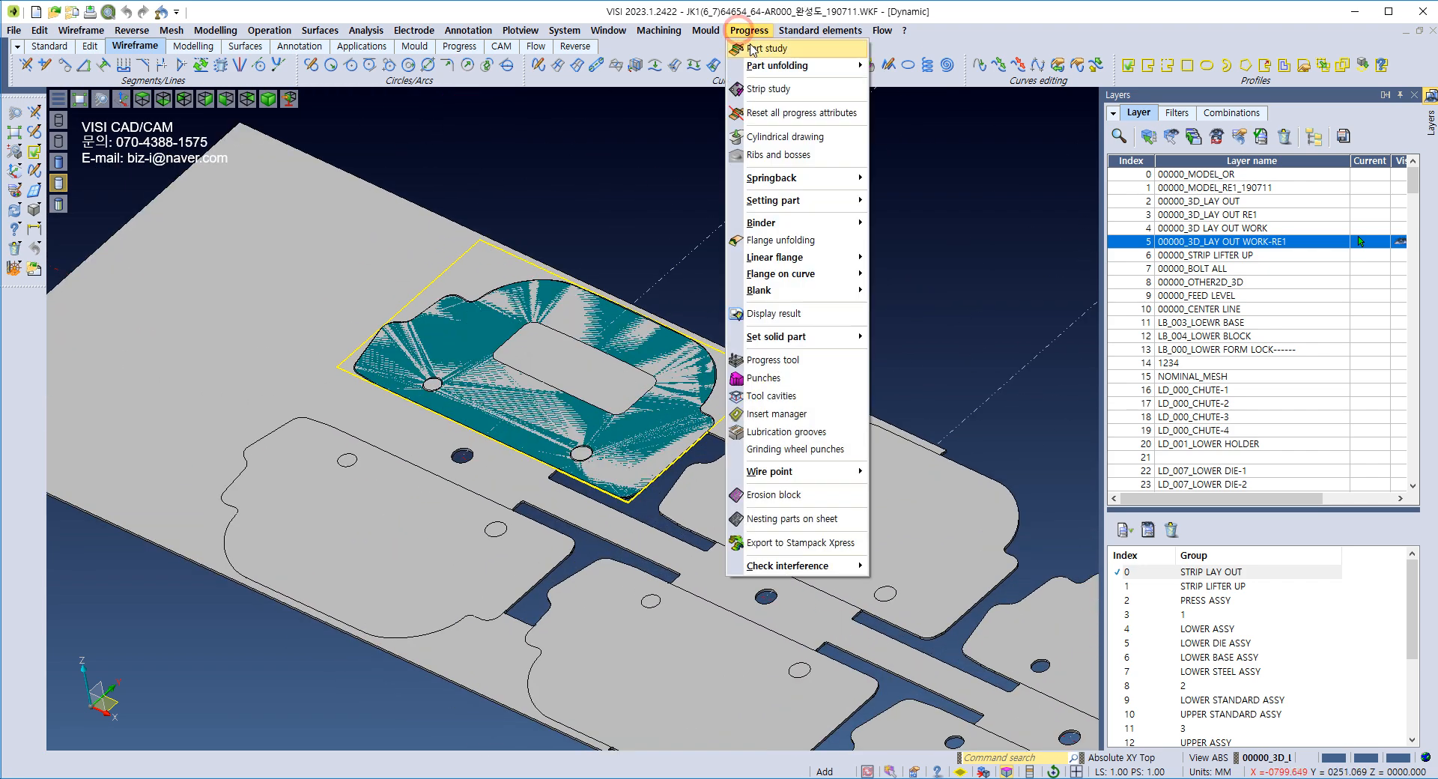
pyautogui.click(776, 320)
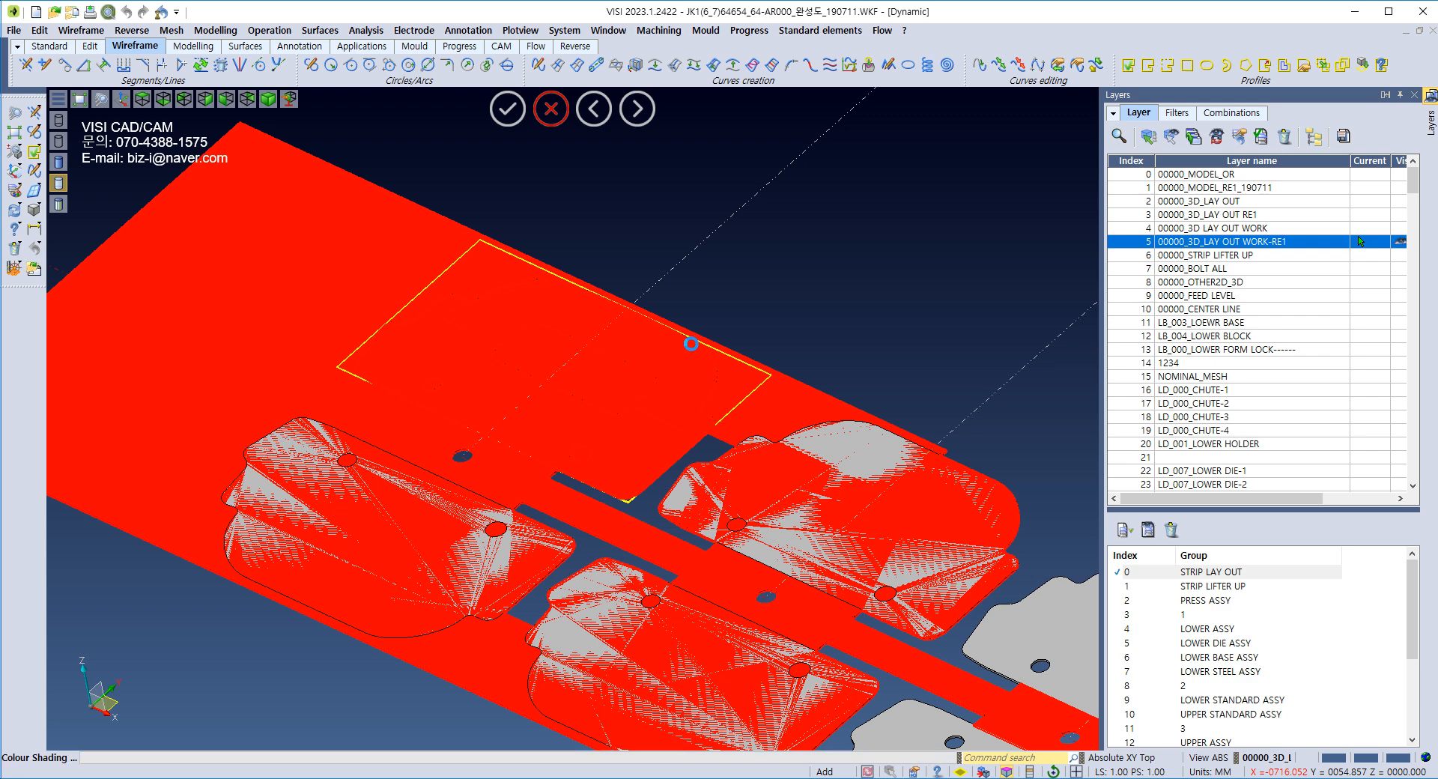
pyautogui.click(670, 330)
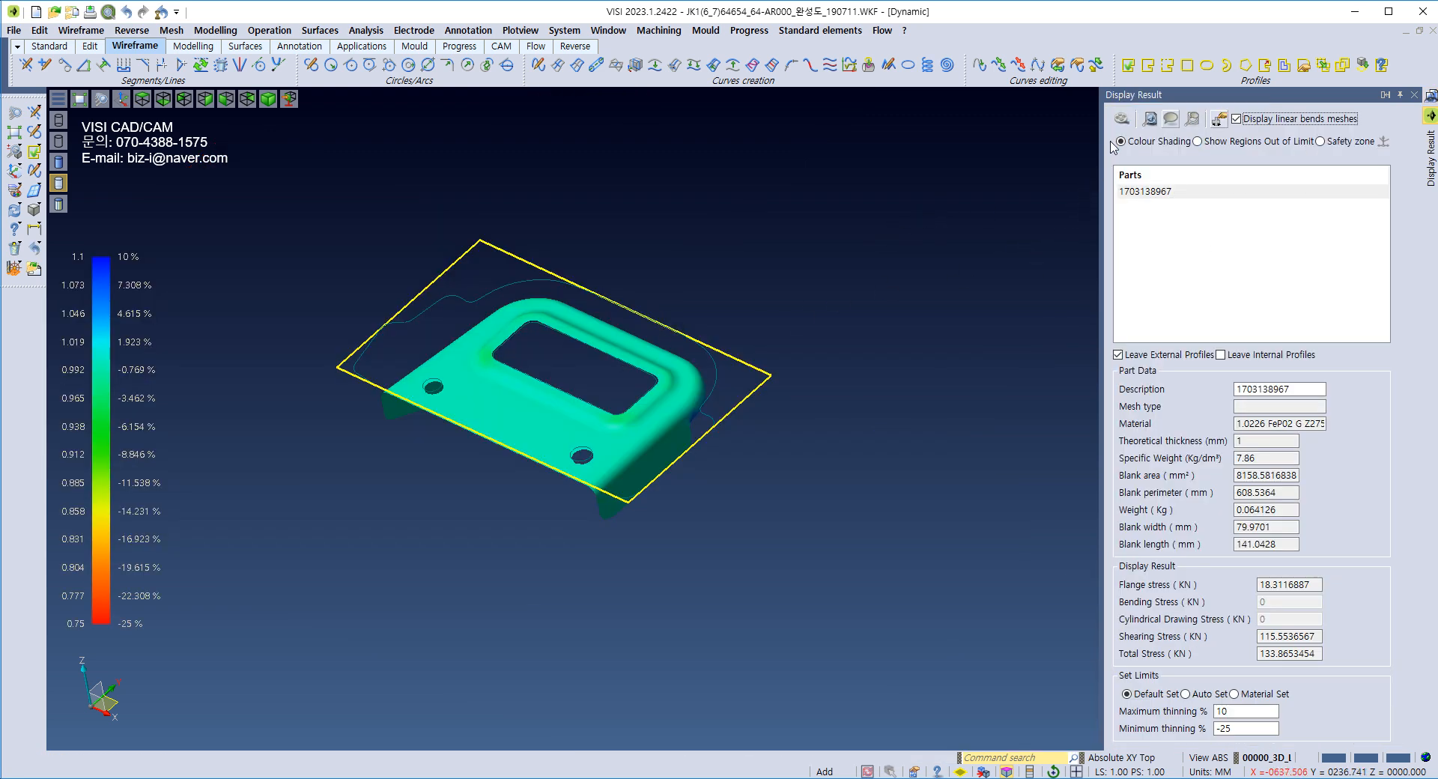
pyautogui.scroll(3, 644, 434)
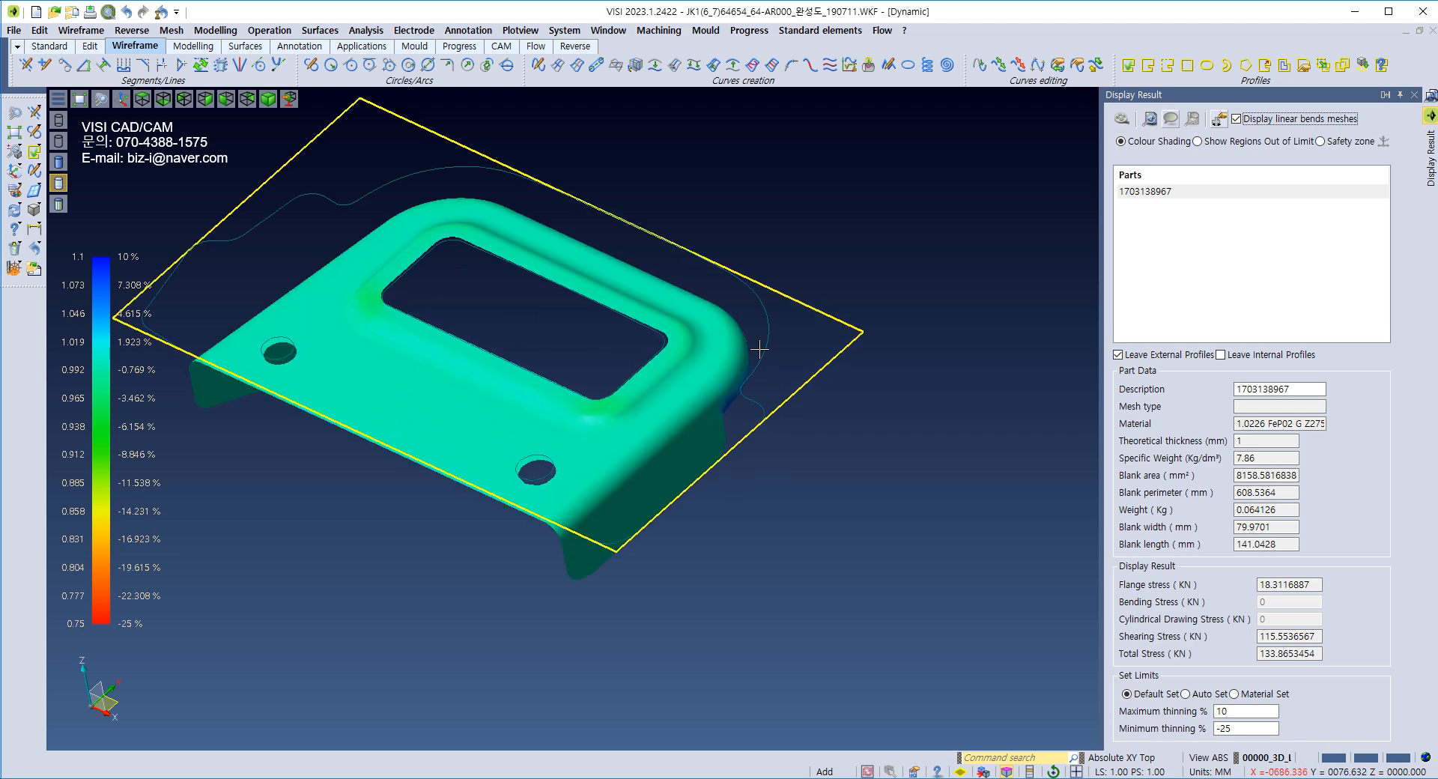
pyautogui.moveTo(672, 424); pyautogui.dragTo(758, 471, button='middle')
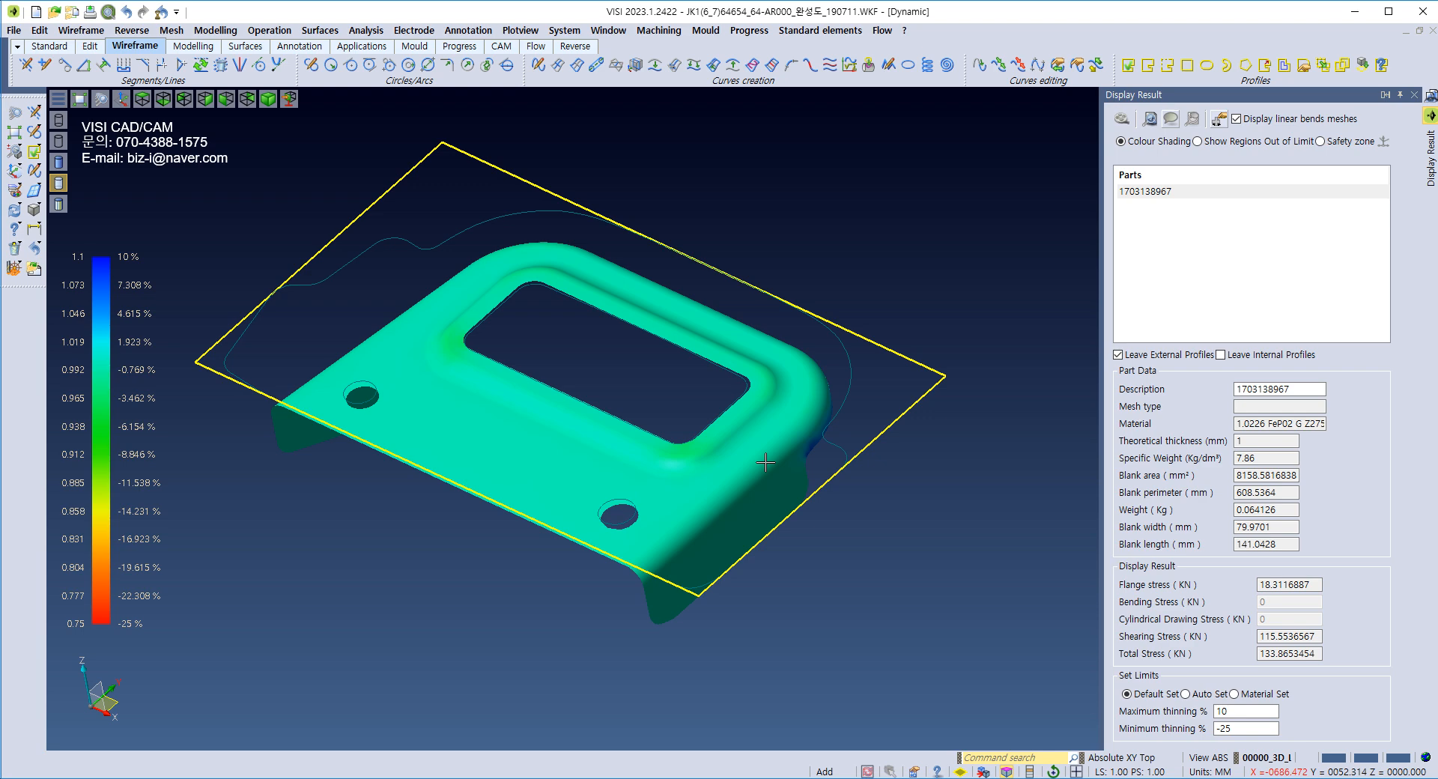
# Step: Select the analysed part in the results and play its forming animation from flat blank to bent shape
pyautogui.click(1142, 191)
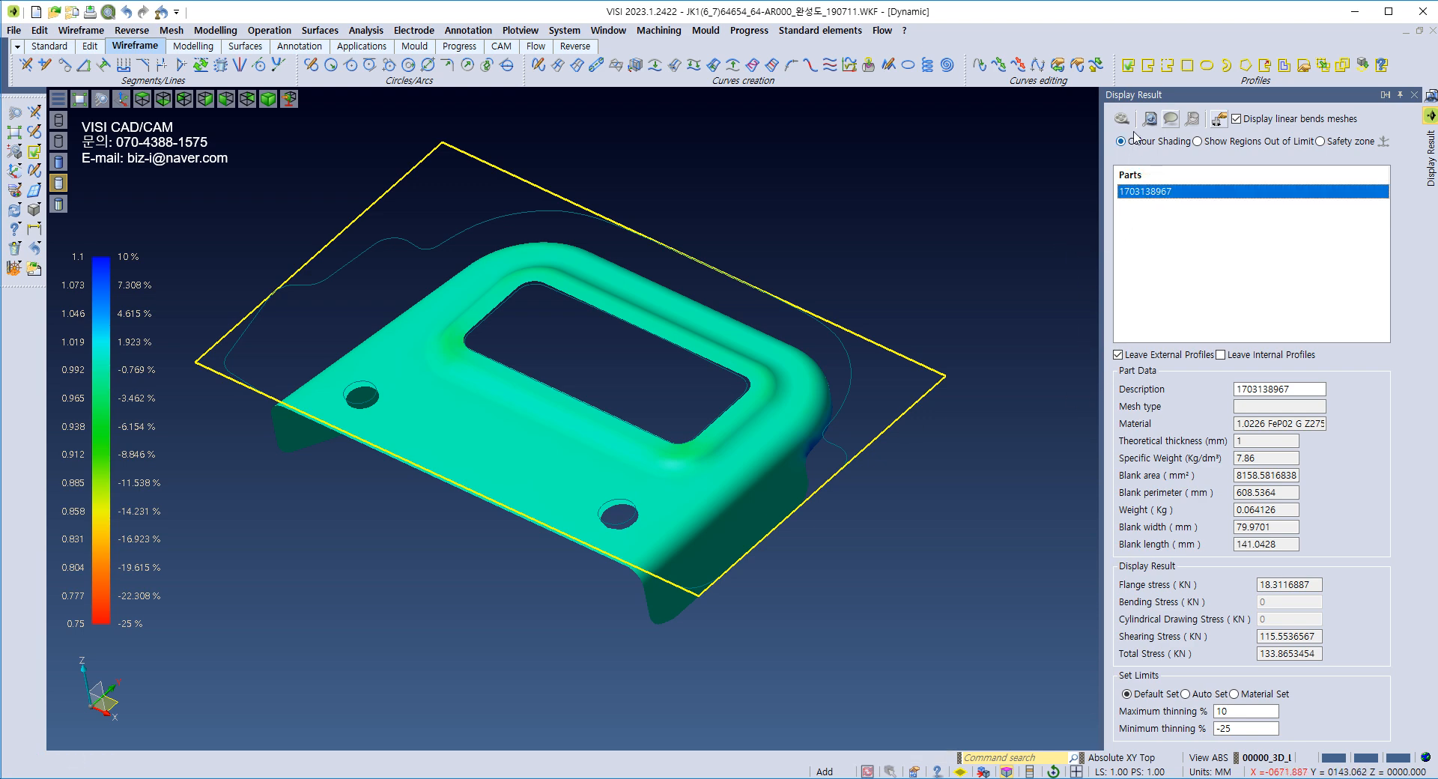
pyautogui.click(1121, 120)
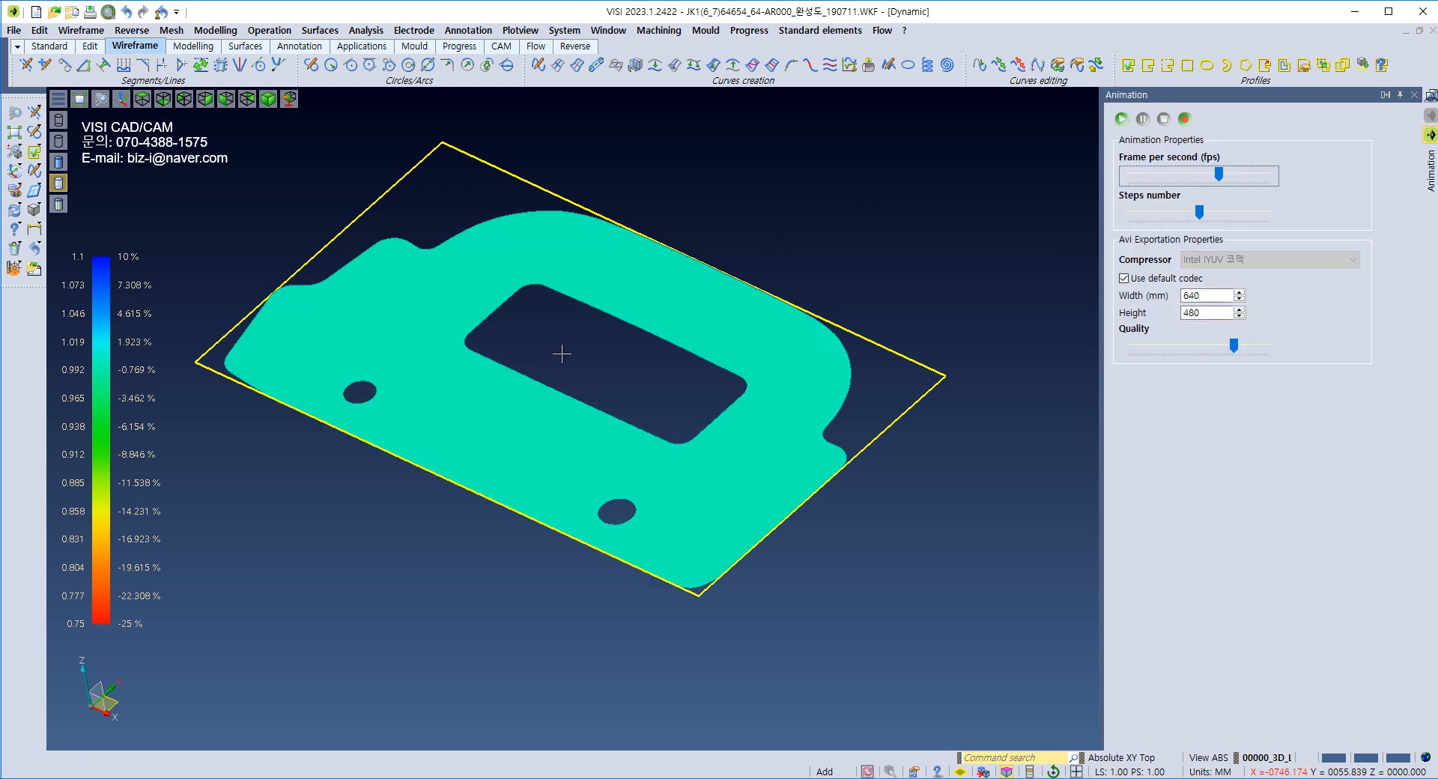
pyautogui.click(1129, 117)
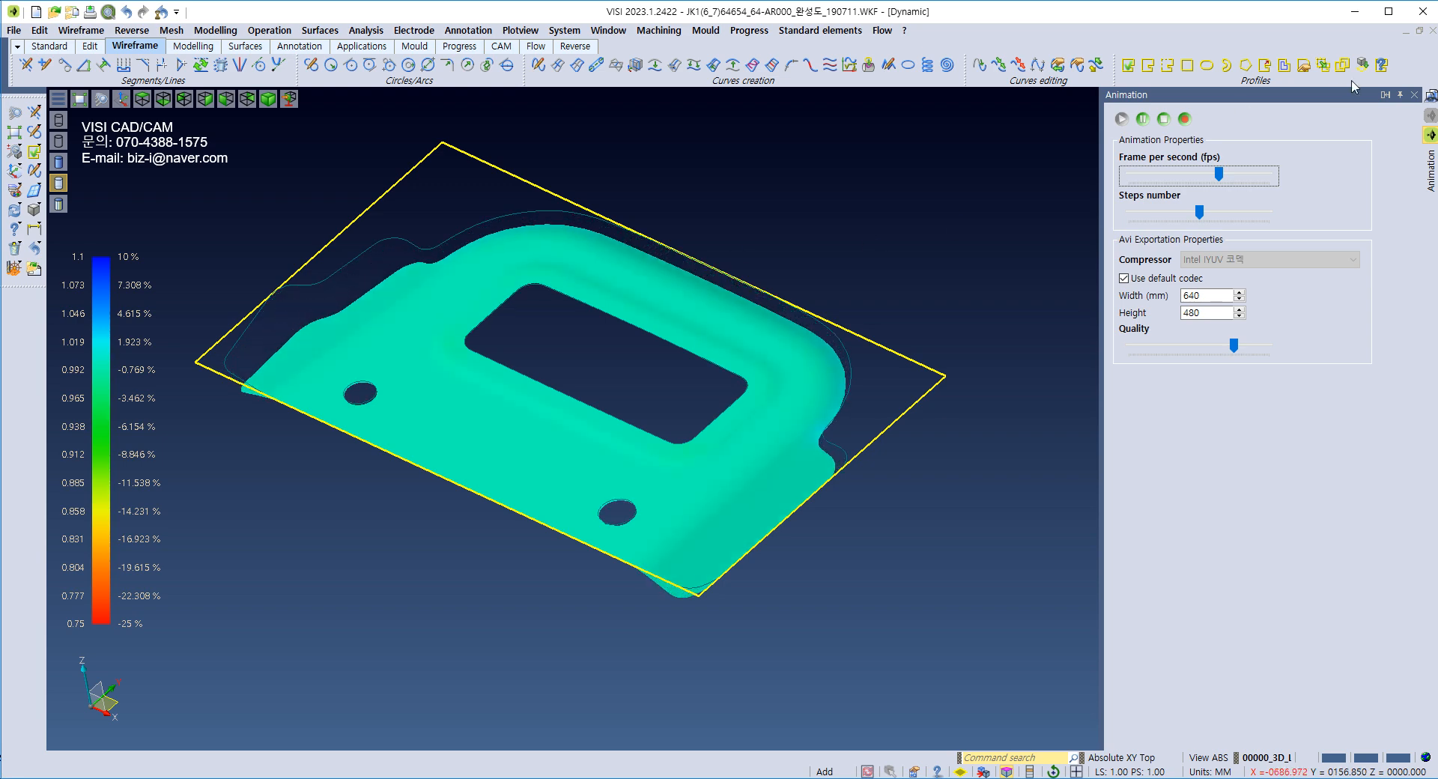
# Step: Close the forming animation and result display, return to the full strip layout and leave the part selection
pyautogui.click(1412, 95)
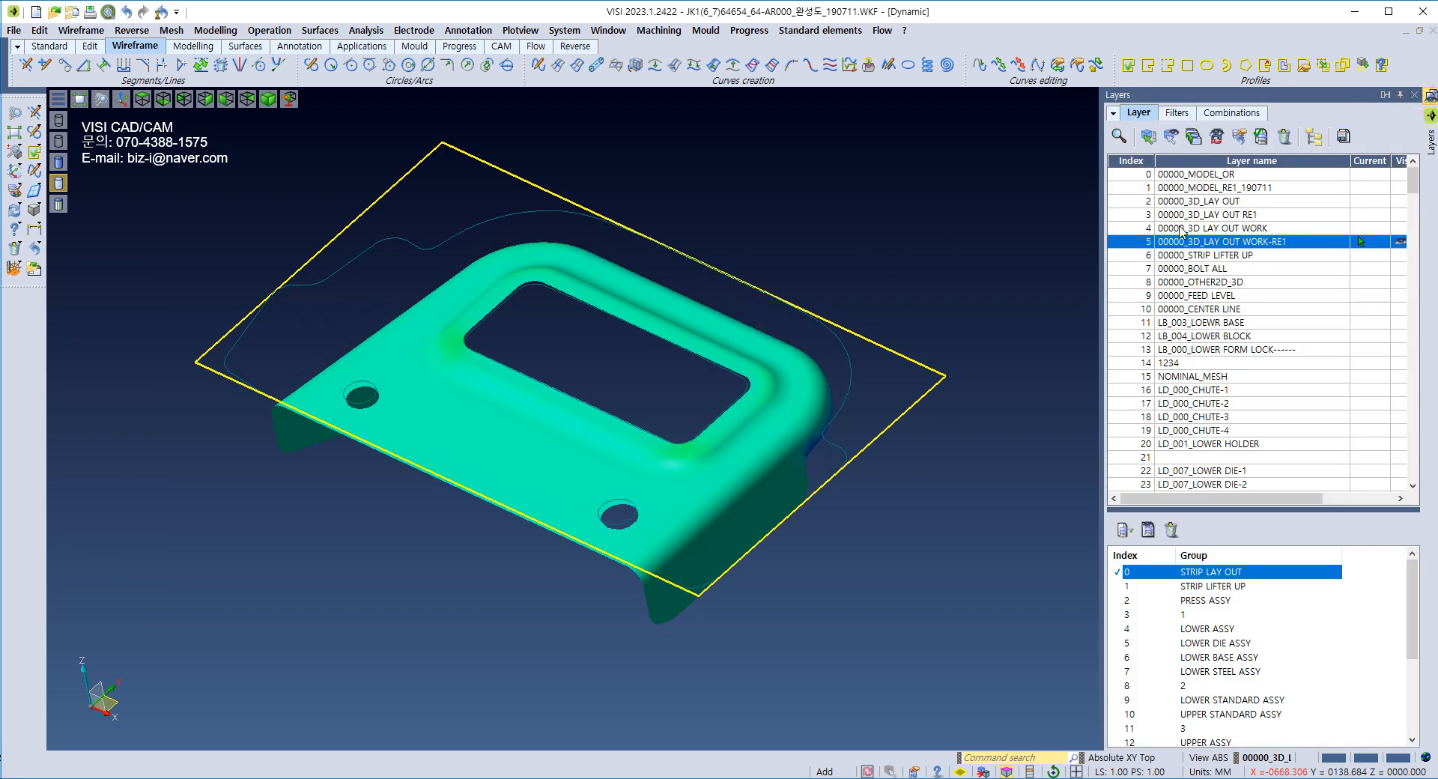
pyautogui.click(1413, 95)
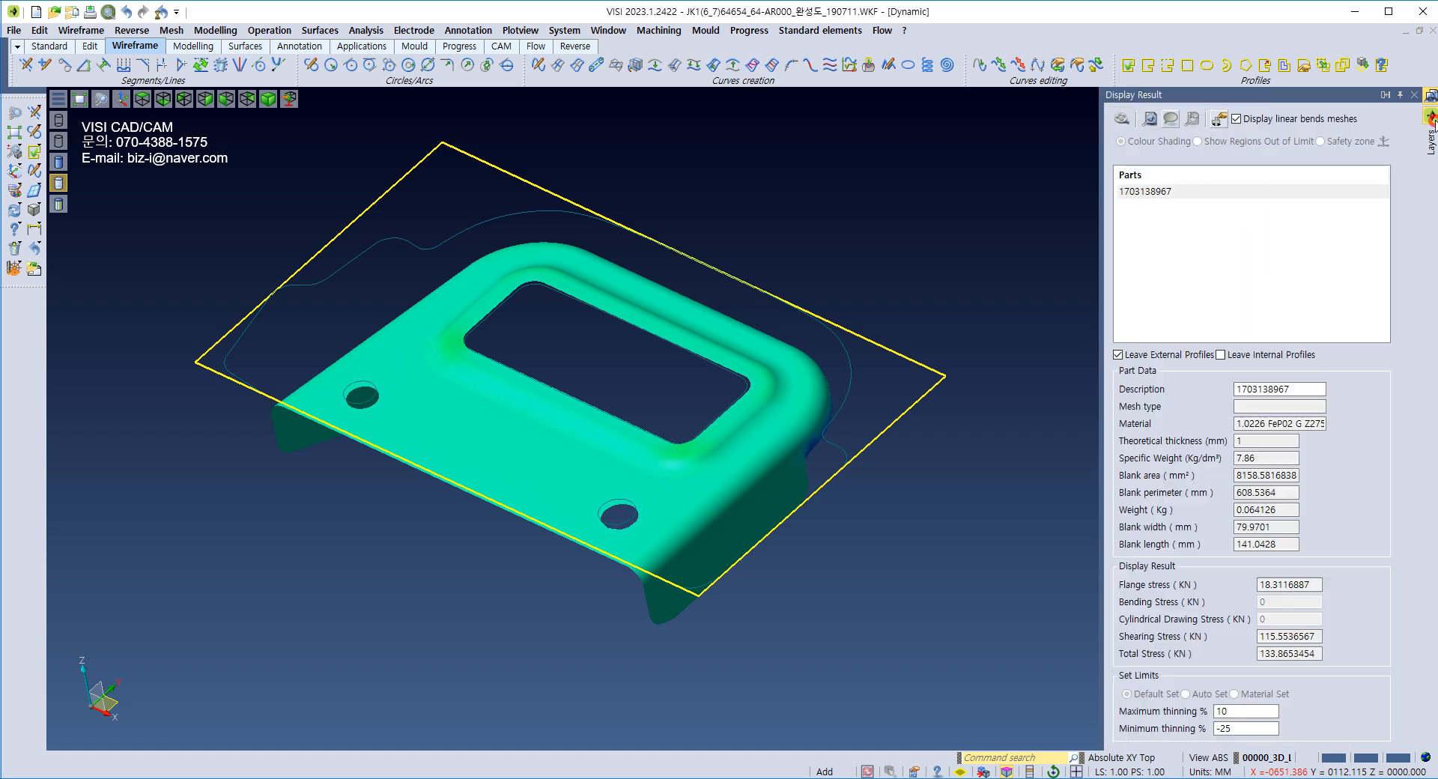
pyautogui.click(1413, 95)
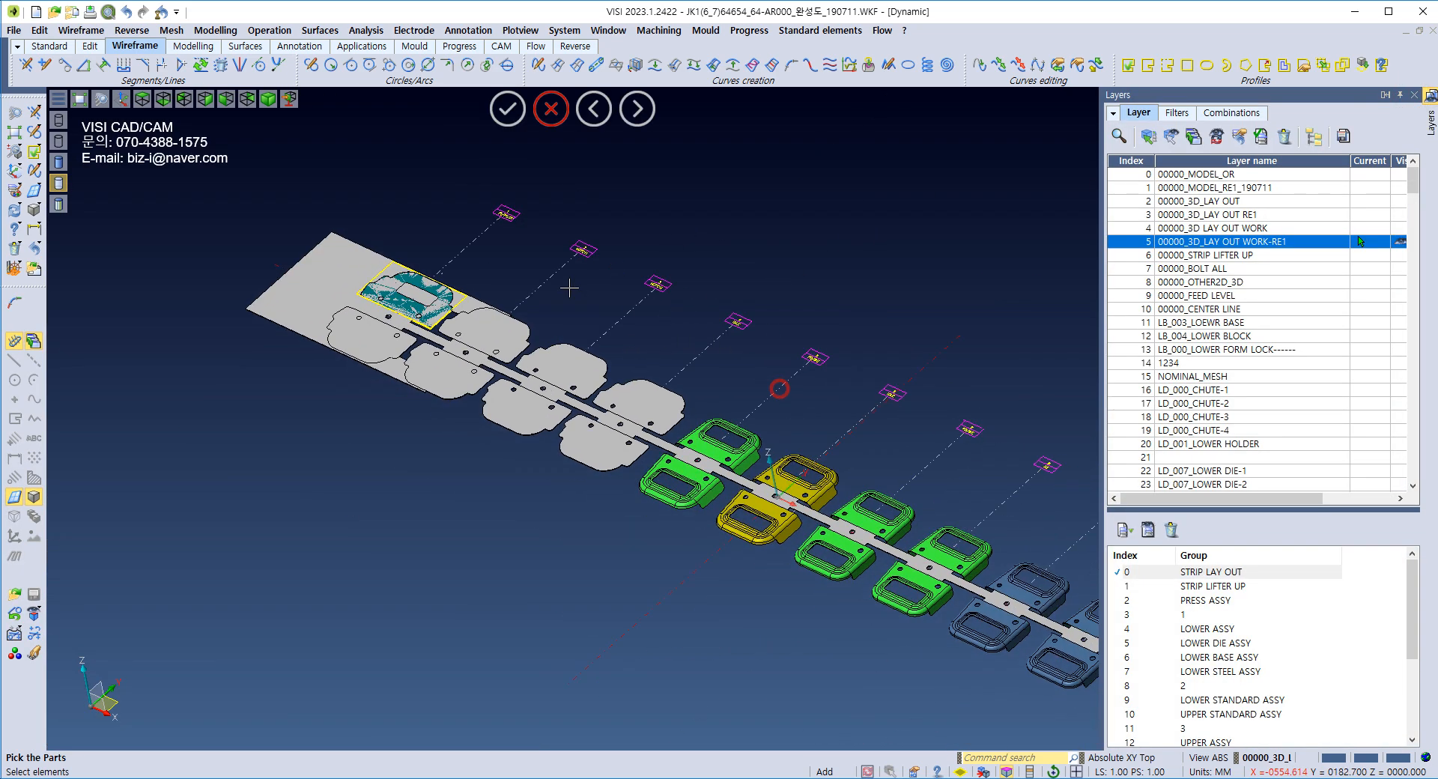
pyautogui.scroll(-2, 588, 398)
pyautogui.moveTo(588, 398); pyautogui.dragTo(625, 434, button='middle')
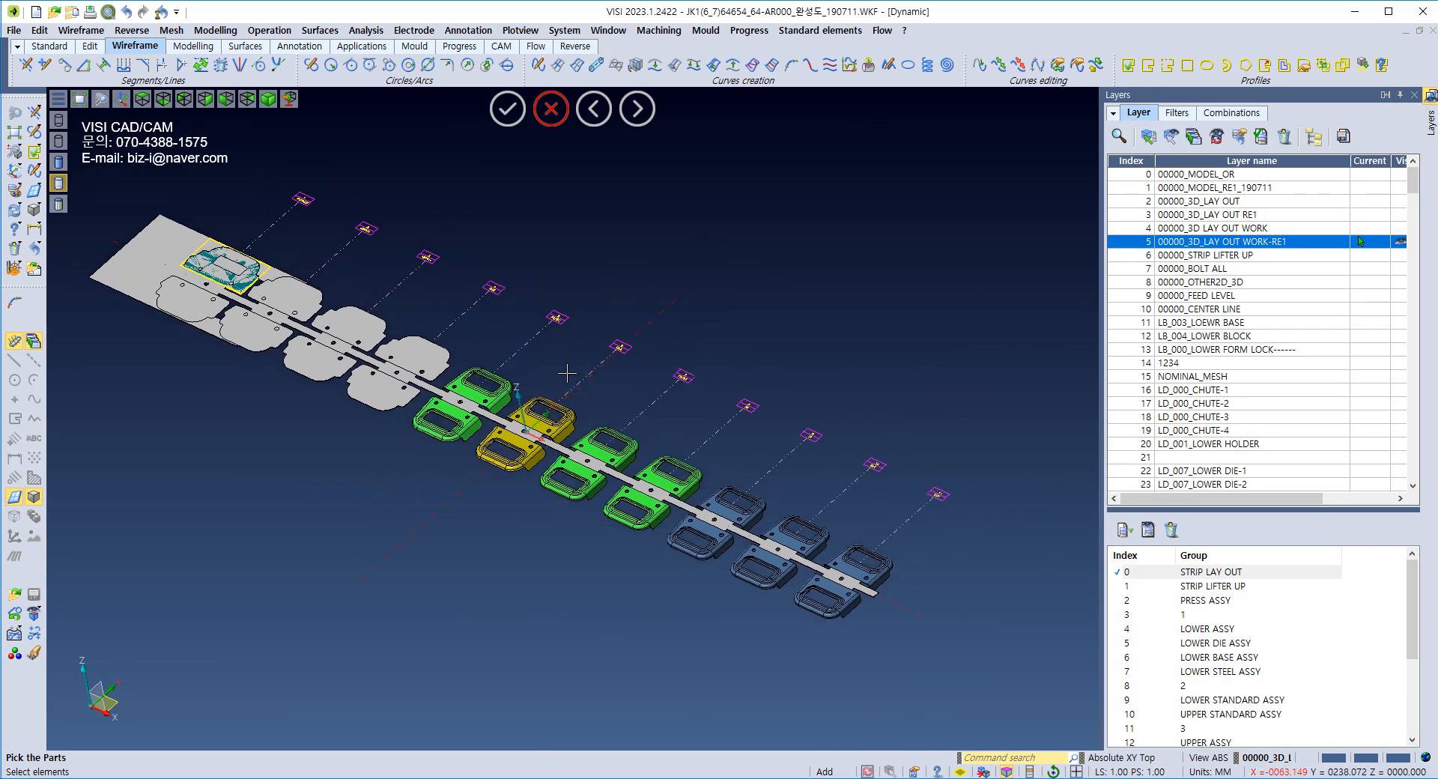
pyautogui.press('Escape')
# Step: Review the Progress Blank commands again: Blank unfolding, VISI Blank and Blank list batch
pyautogui.click(748, 30)
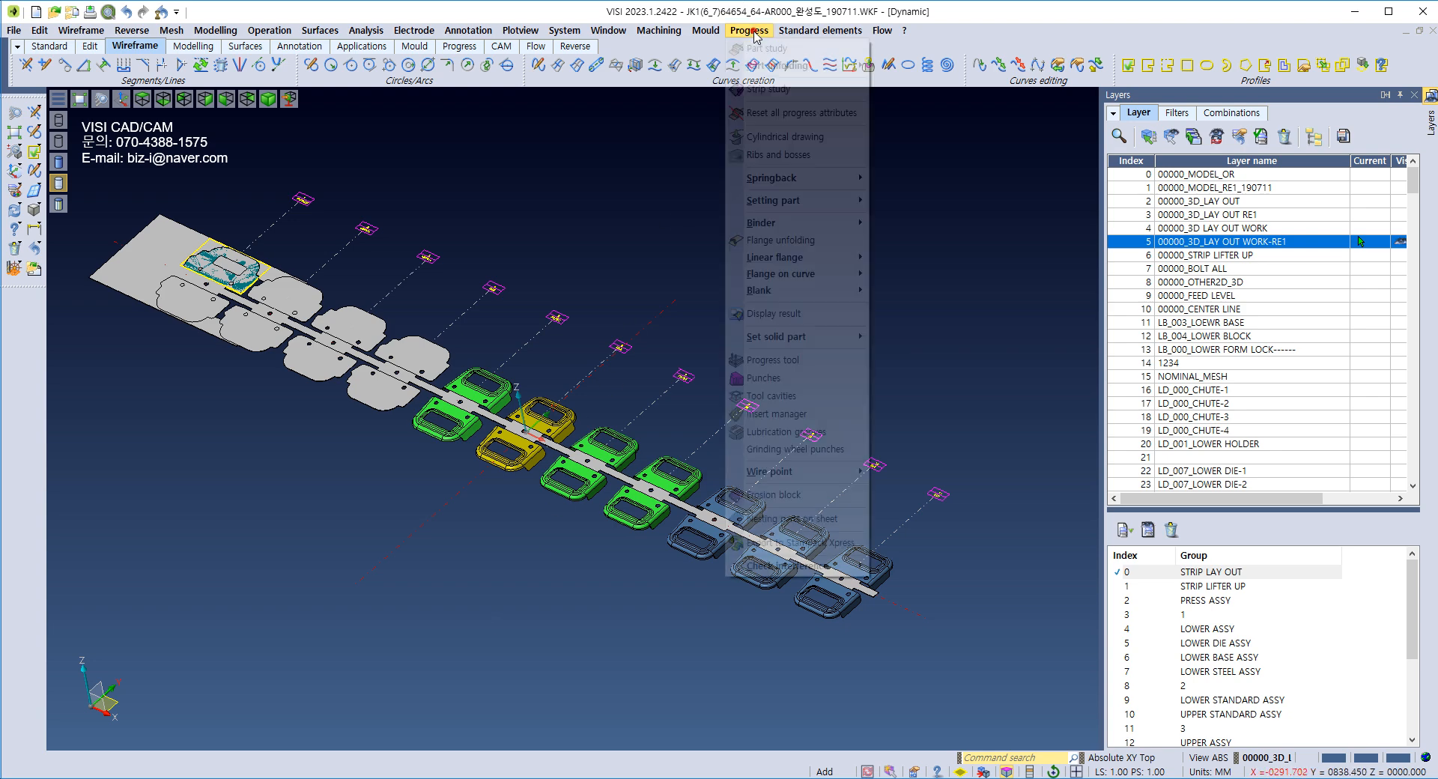
pyautogui.moveTo(783, 292)
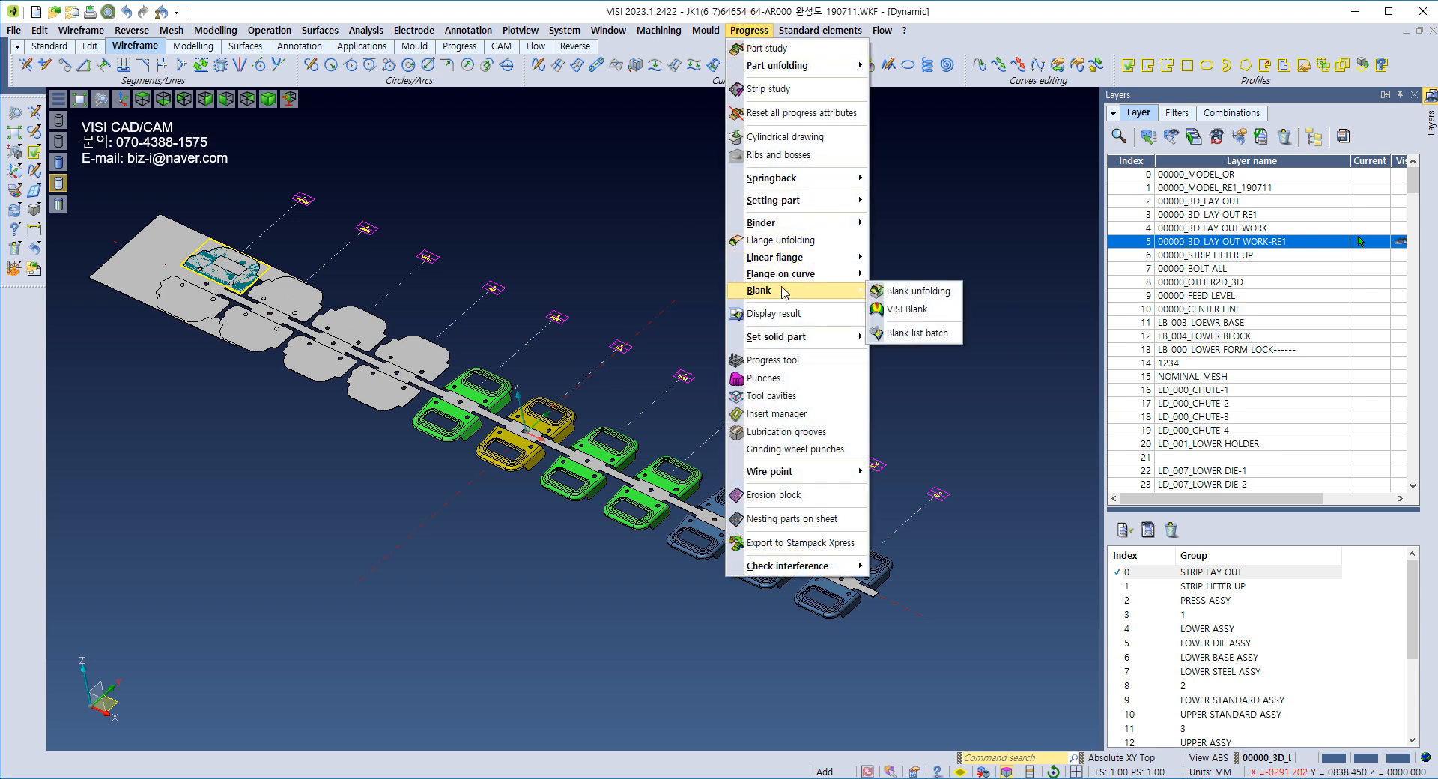
pyautogui.click(584, 235)
# Step: Compare the SpringbackByMesh and Progress Part windows, then inspect the curved SpringbackByMesh part from another angle
pyautogui.click(380, 751)
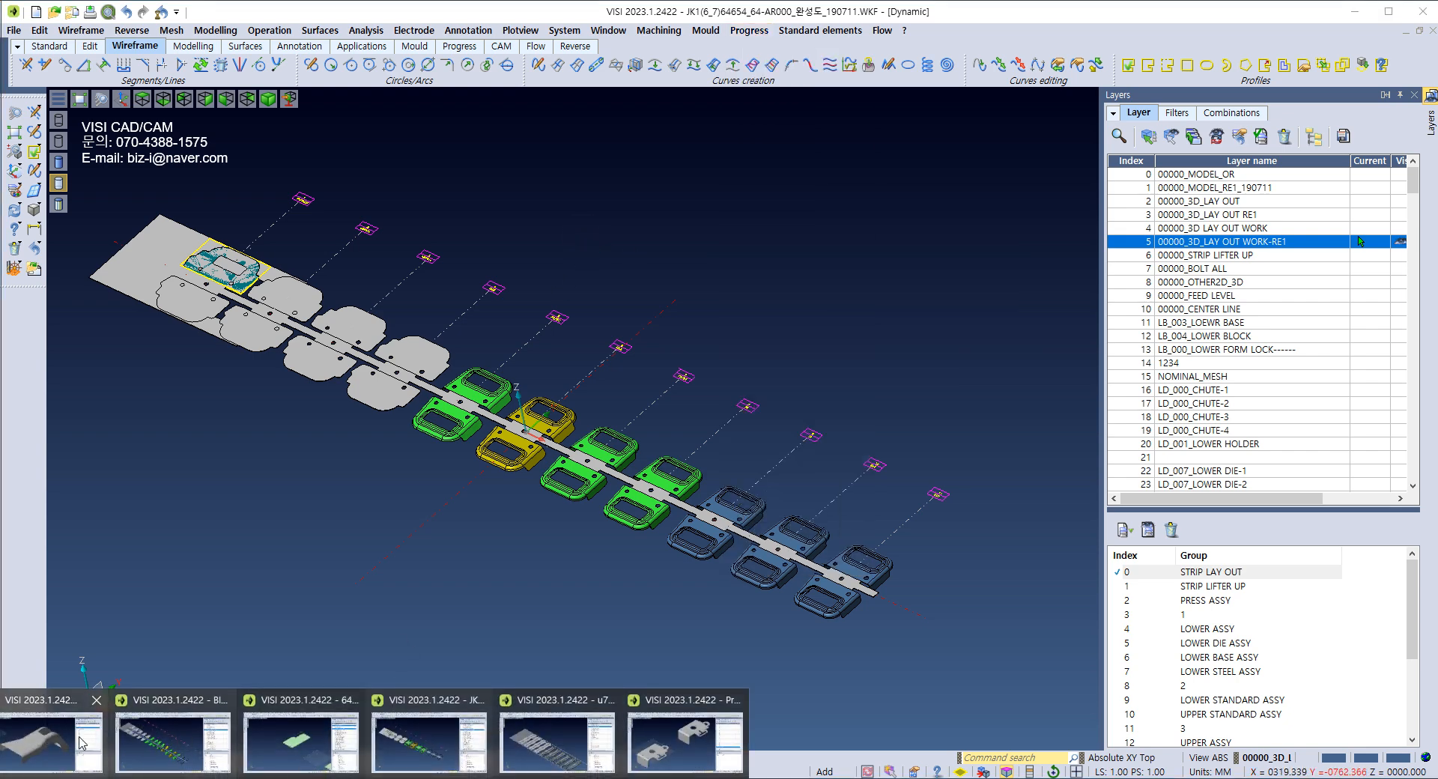
pyautogui.click(66, 733)
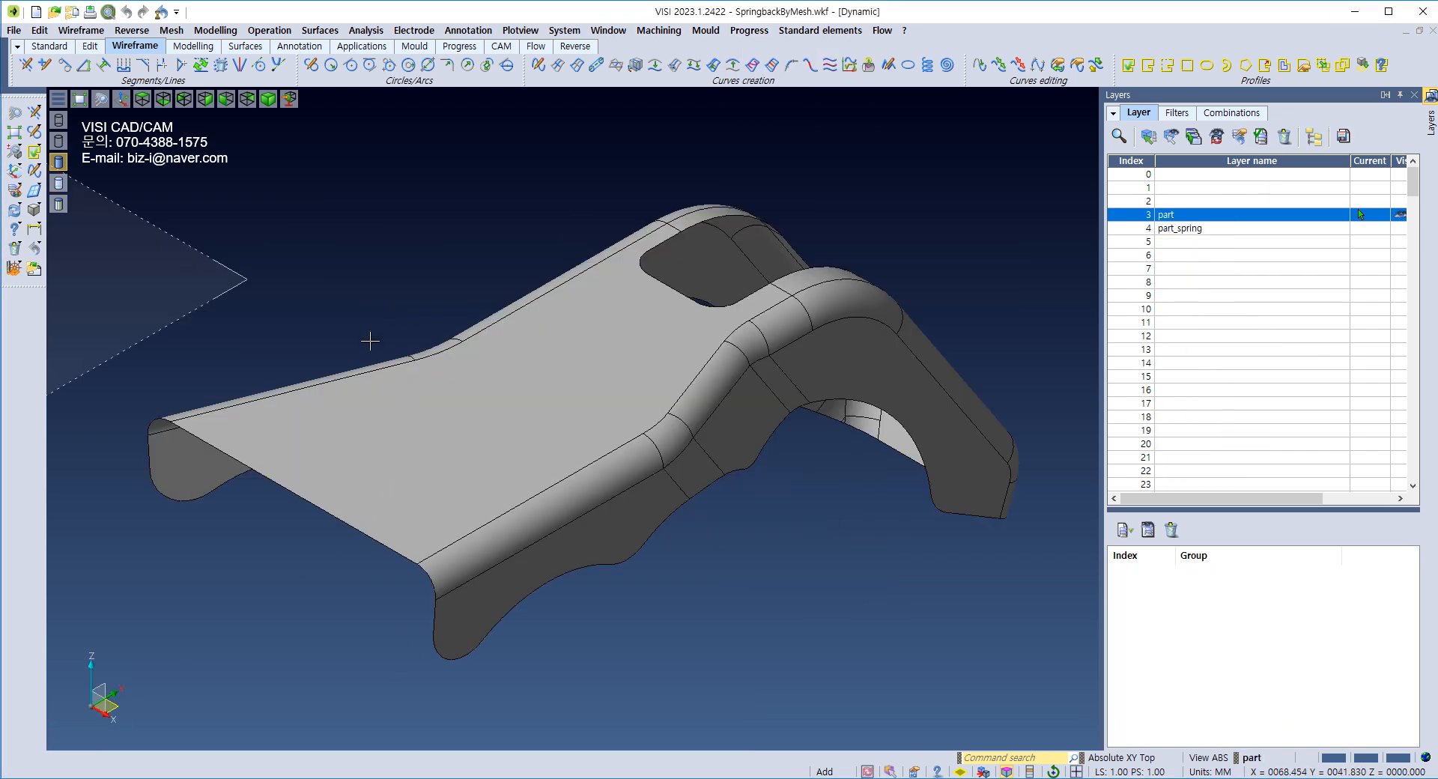
pyautogui.click(379, 750)
pyautogui.click(648, 743)
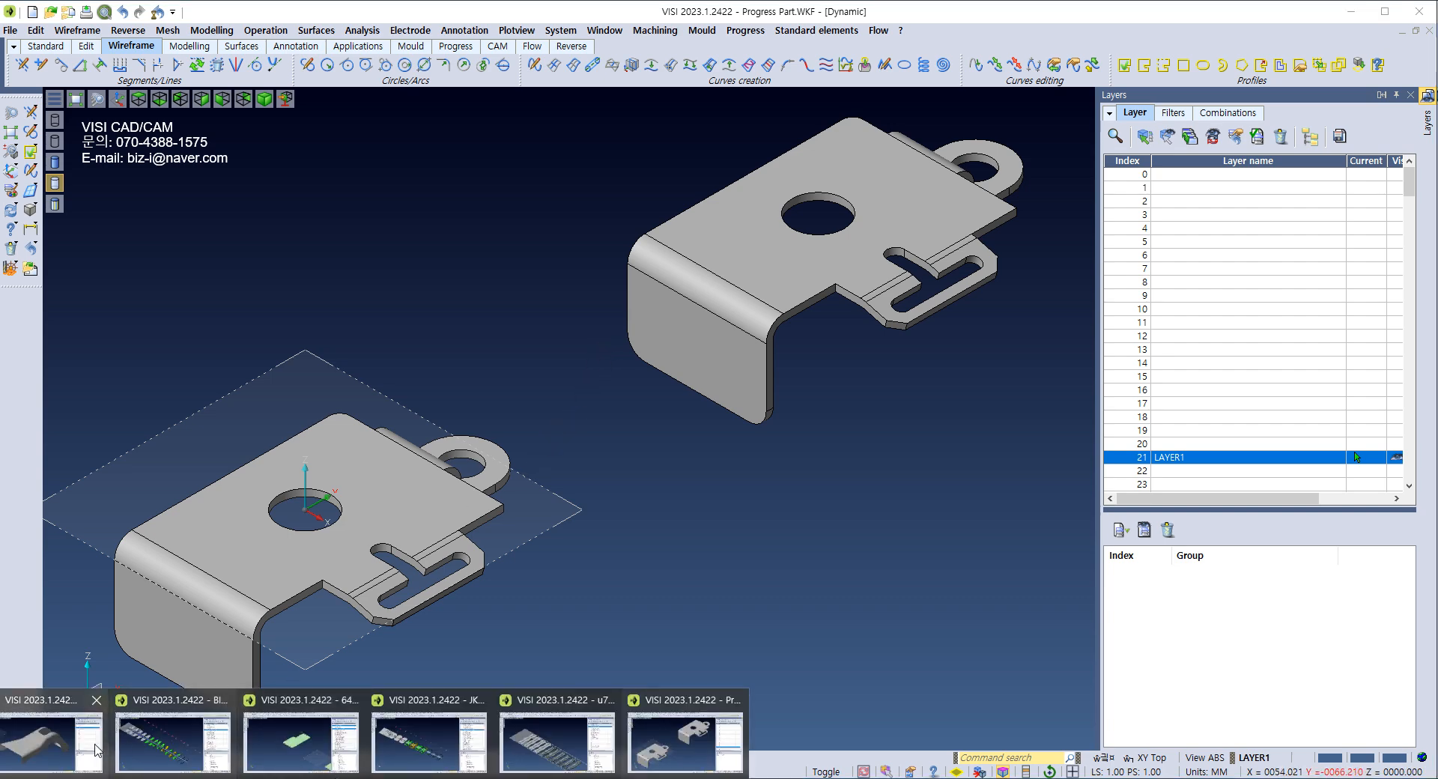
pyautogui.click(67, 751)
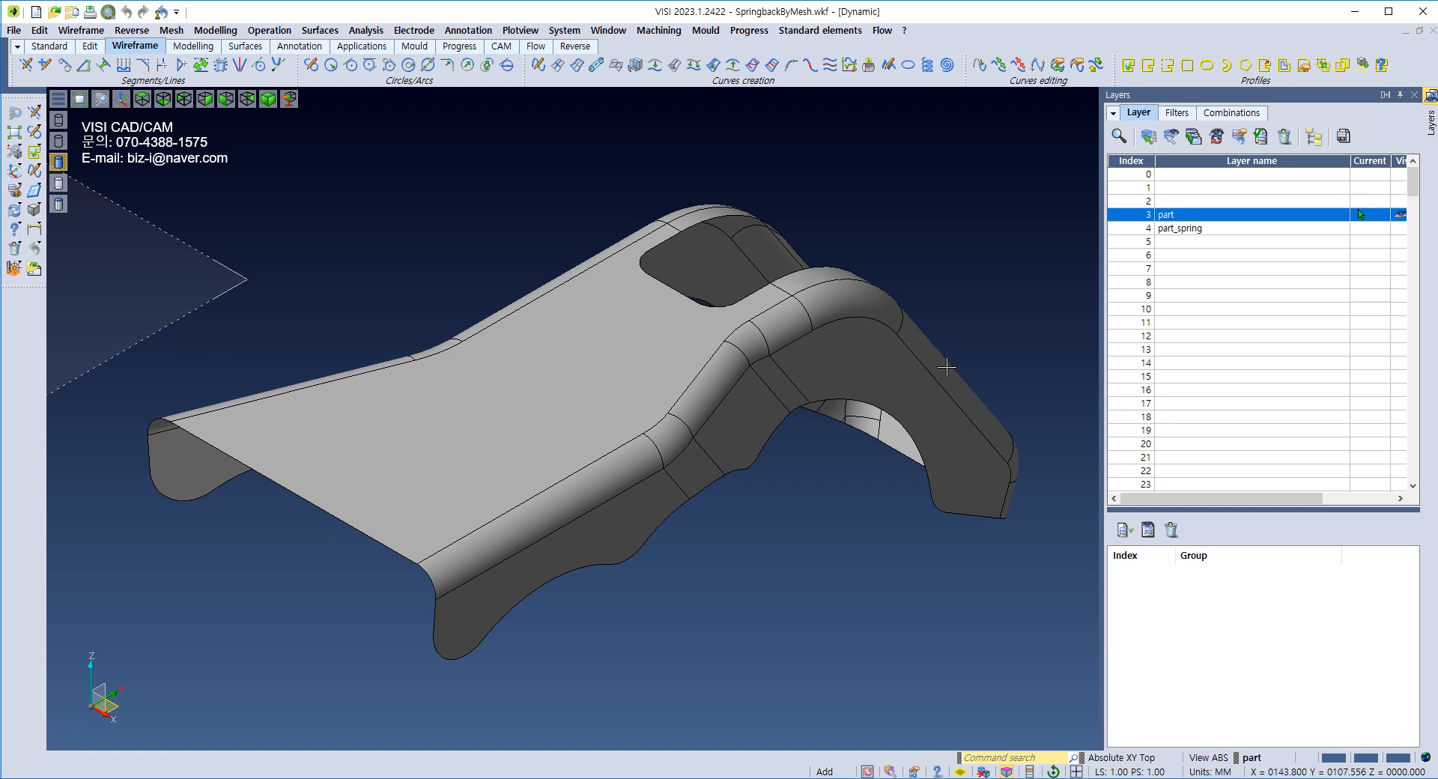
pyautogui.moveTo(806, 346)
pyautogui.mouseDown(button='middle')
pyautogui.moveTo(801, 375)
pyautogui.moveTo(792, 363)
pyautogui.mouseUp(button='middle')
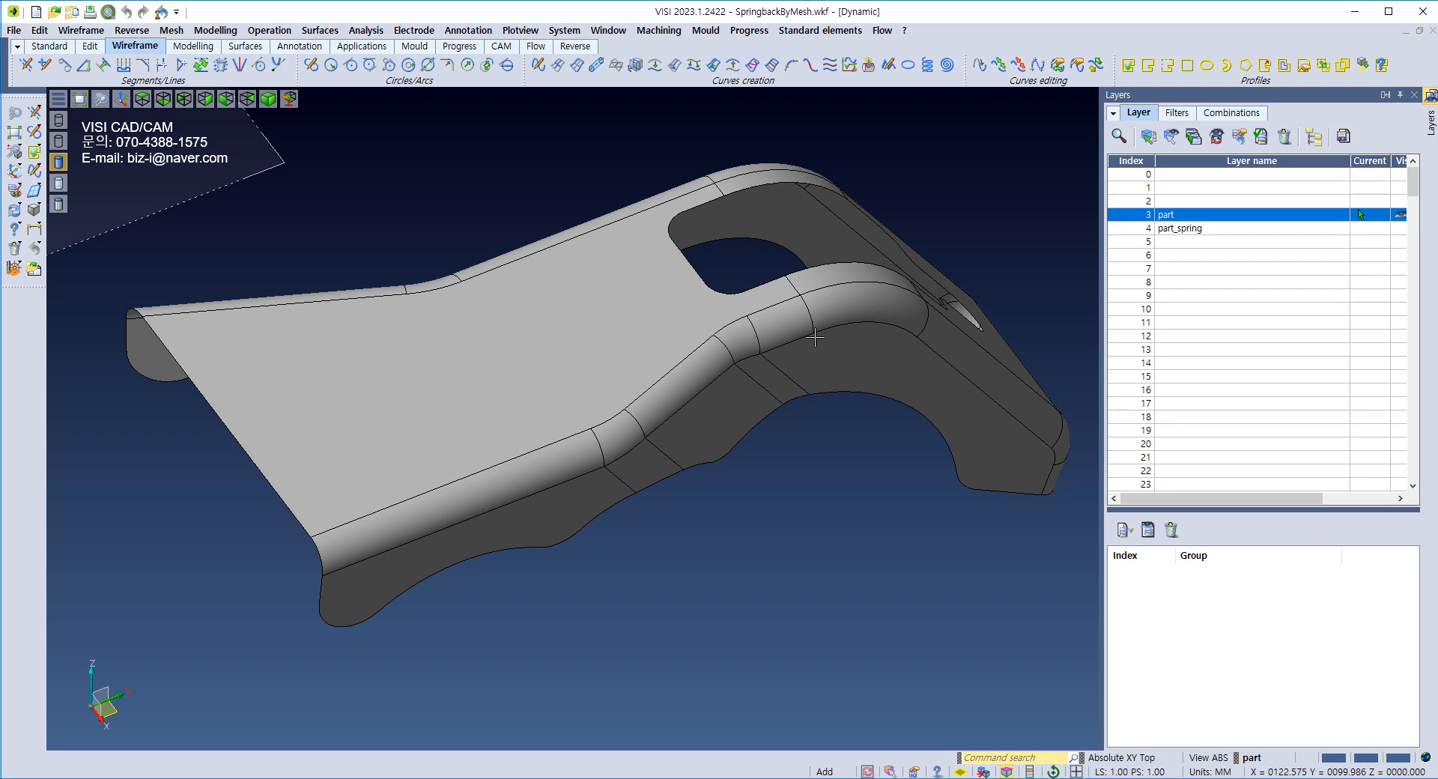
pyautogui.scroll(-2, 711, 433)
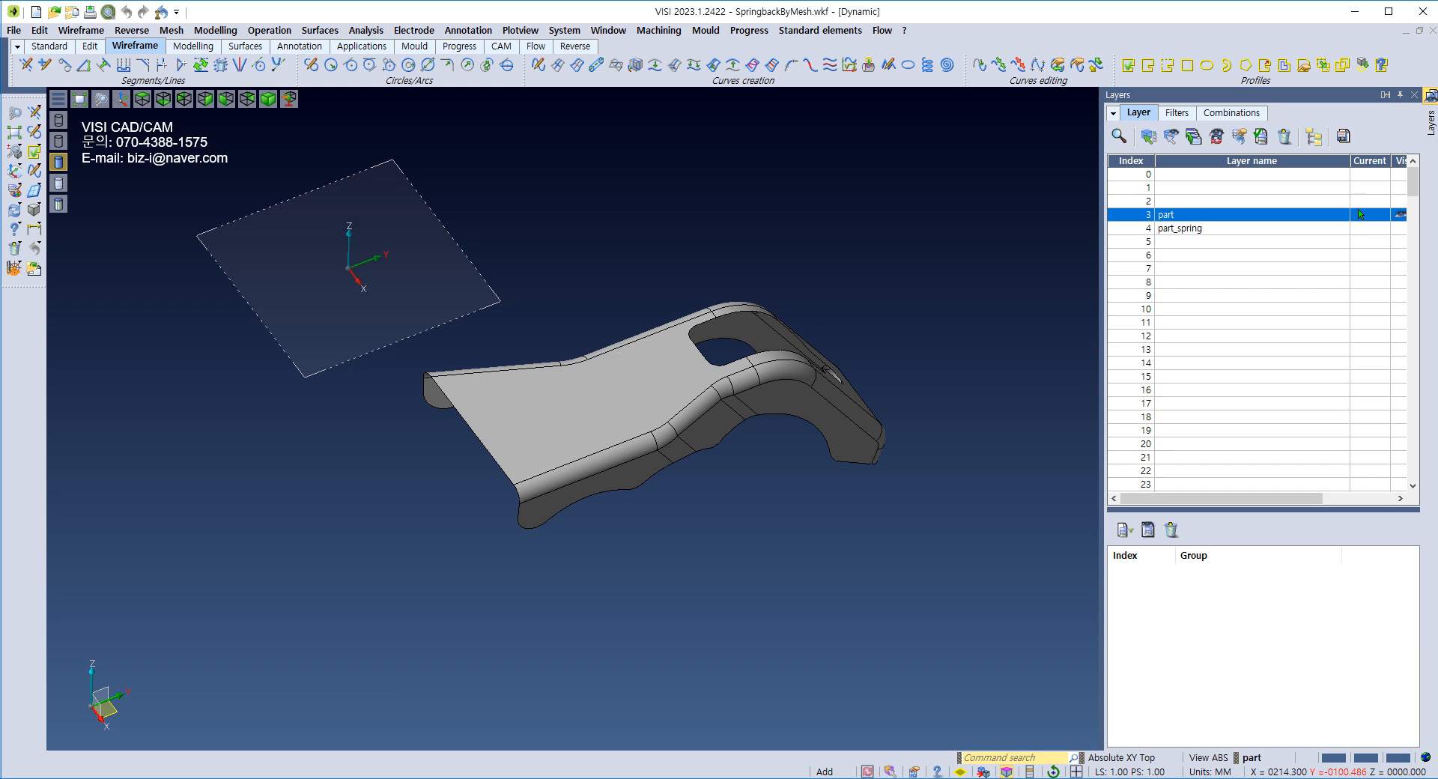
# Step: Switch to the VISI window with Progress Part and bring both bent brackets into view
pyautogui.click(677, 738)
pyautogui.moveTo(802, 495); pyautogui.dragTo(700, 549, button='middle')
pyautogui.scroll(-3, 698, 549)
pyautogui.moveTo(697, 549); pyautogui.dragTo(716, 488, button='middle')
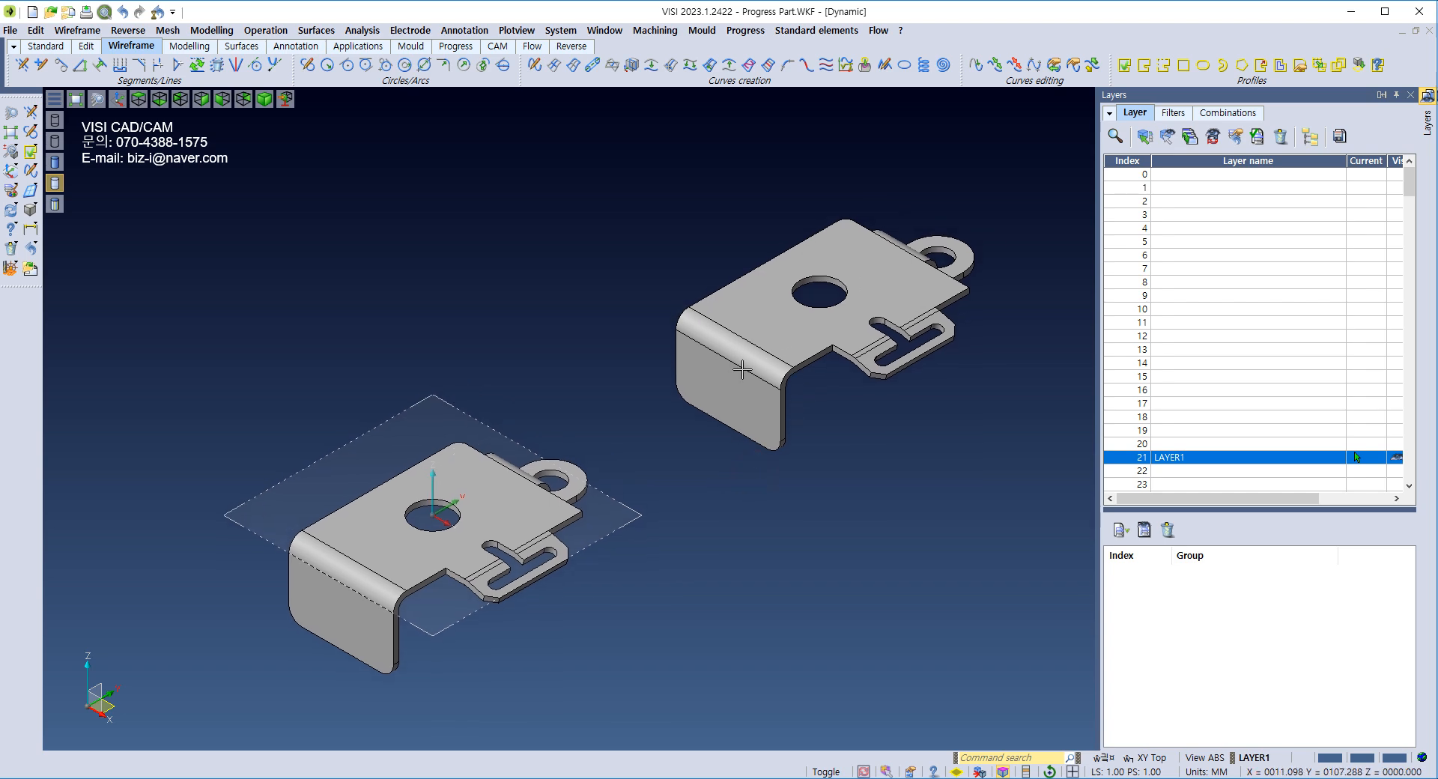
# Step: Check the outer and inner bend radii of the rear bracket's large flange with the Surface analyser
pyautogui.scroll(10, 741, 370)
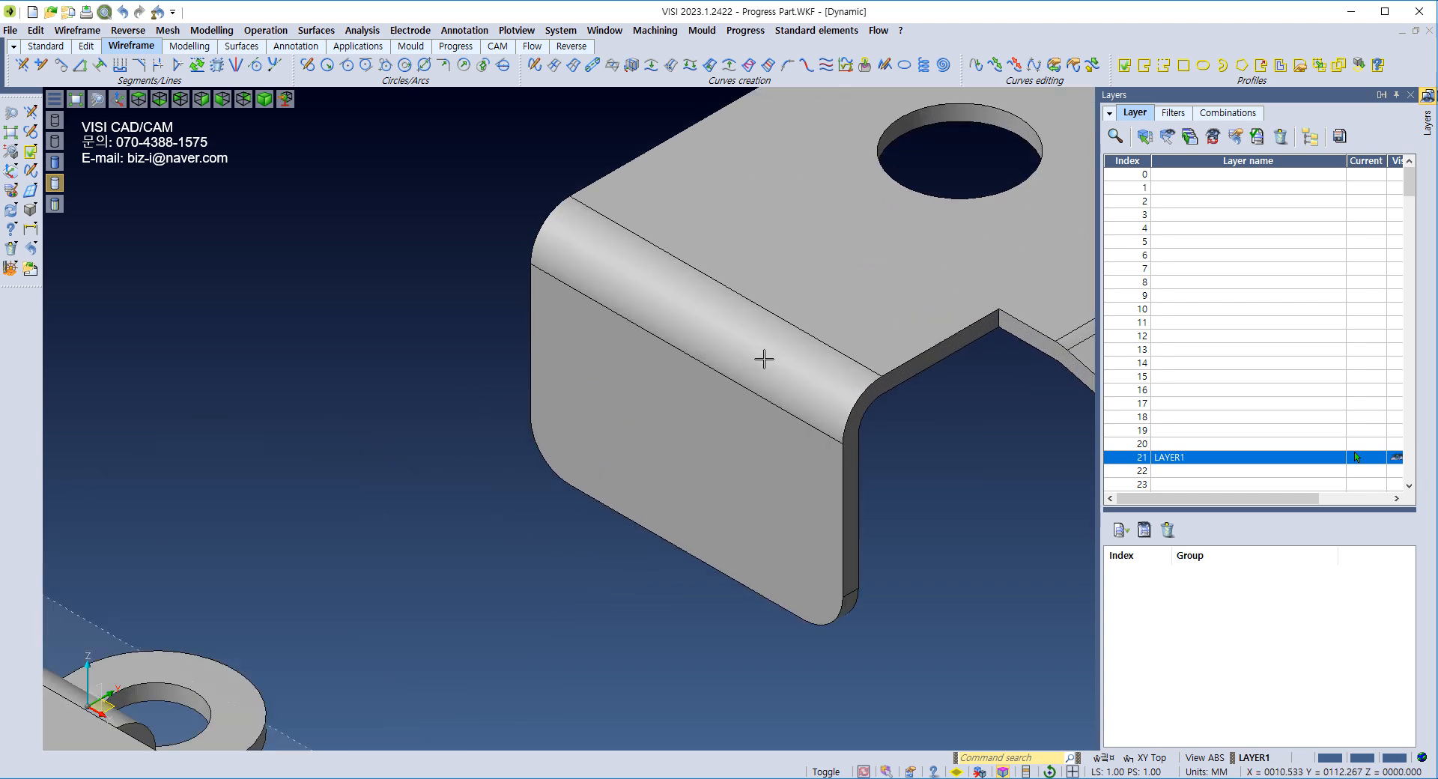
pyautogui.click(373, 31)
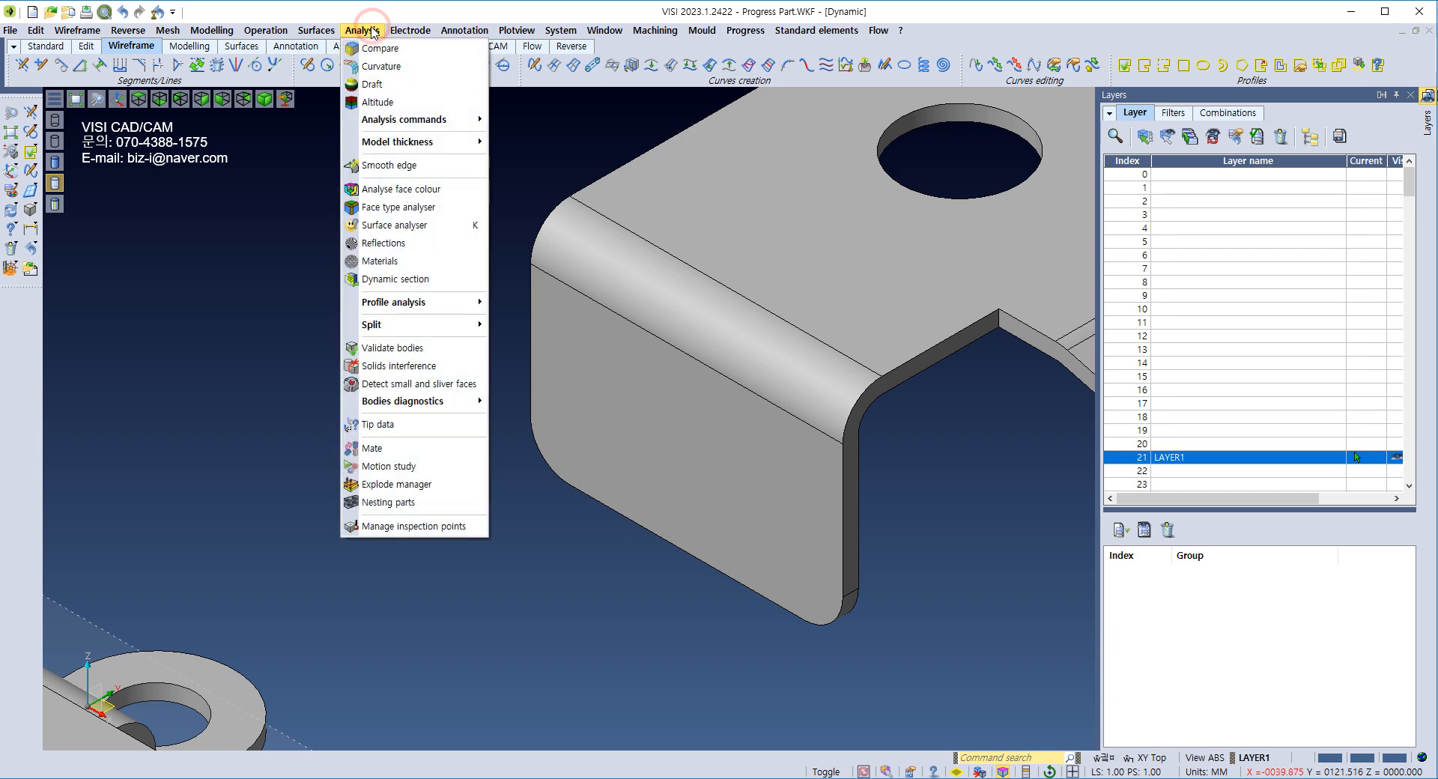
pyautogui.click(388, 225)
pyautogui.click(696, 331)
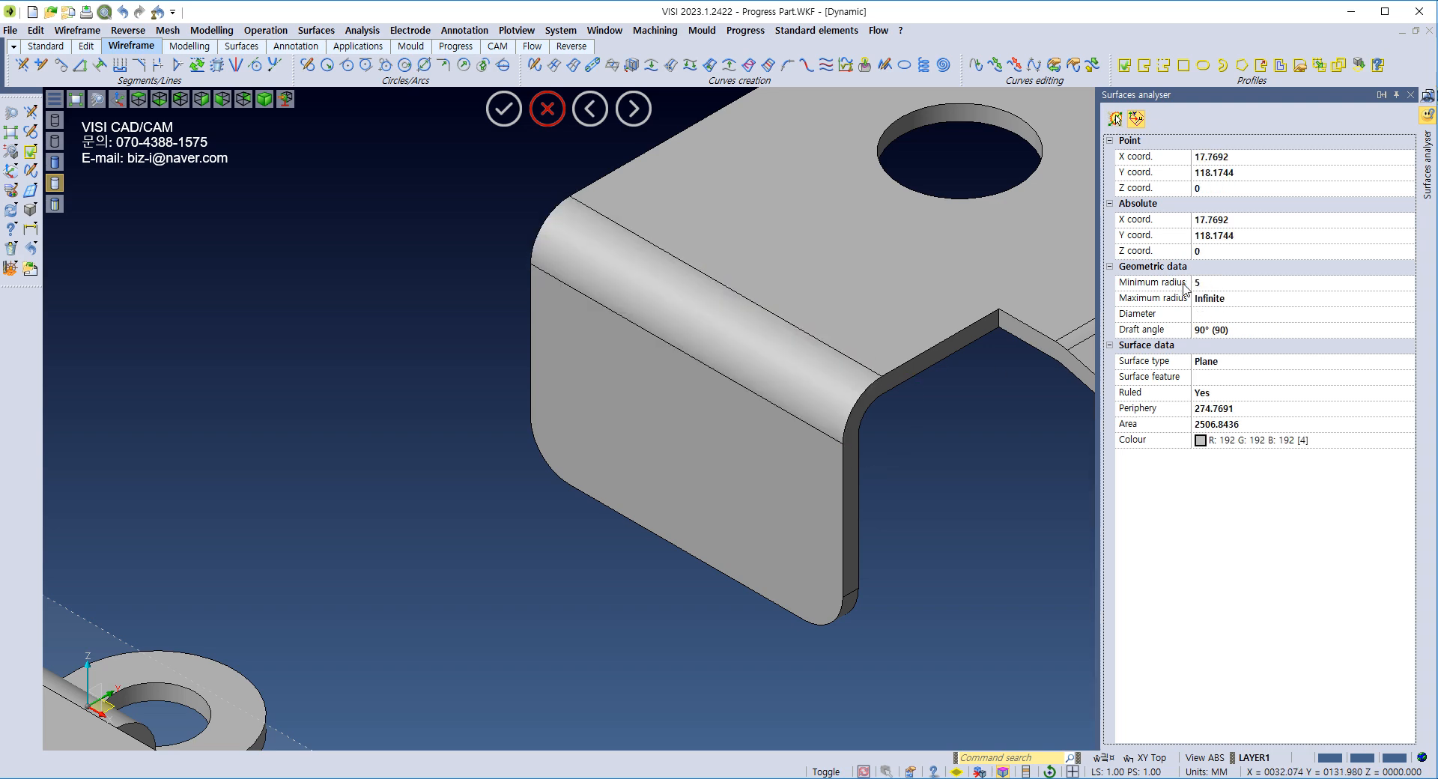
pyautogui.moveTo(902, 442); pyautogui.dragTo(816, 379, button='middle')
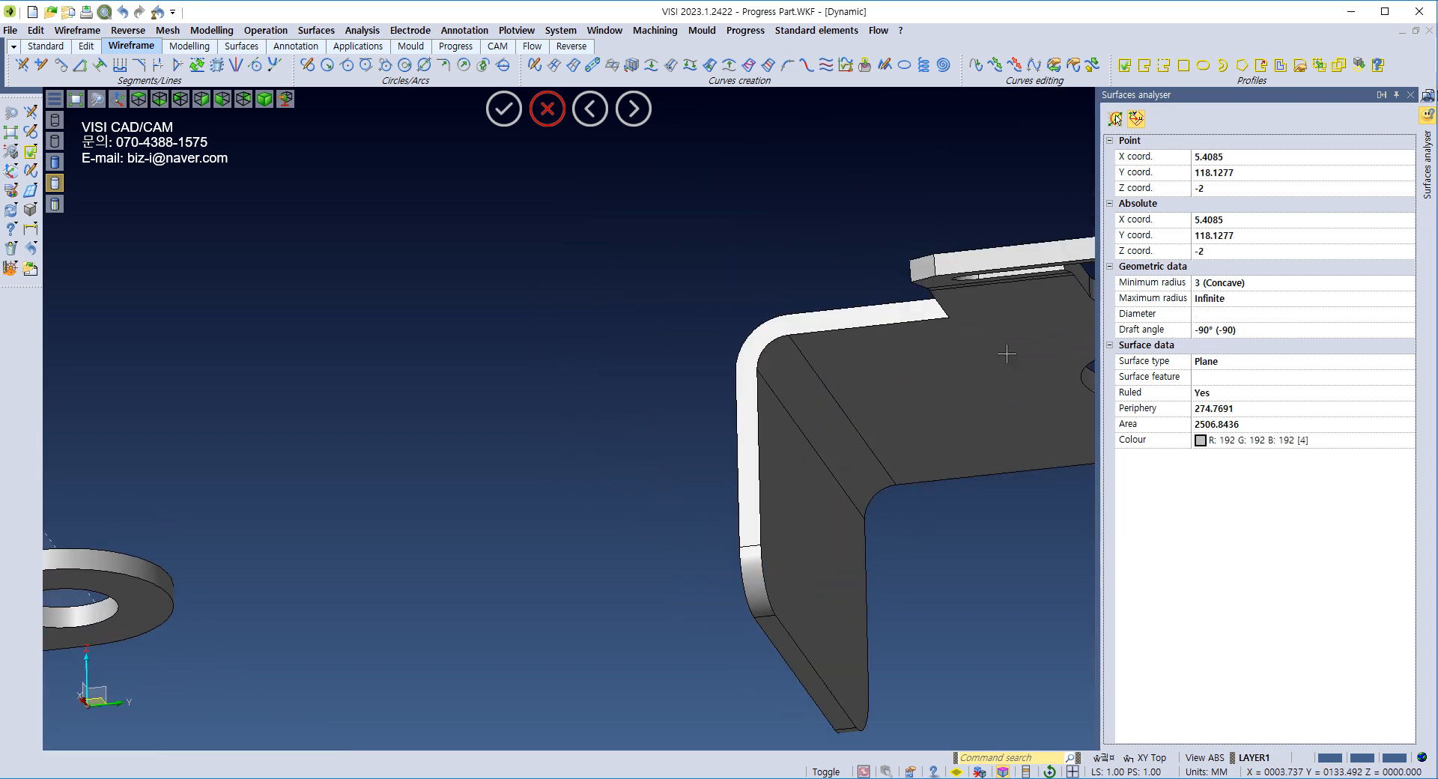
# Step: Bring both bent brackets back into full view and display the layer list in place of the Surfaces analyser
pyautogui.moveTo(564, 257); pyautogui.dragTo(676, 325, button='middle')
pyautogui.scroll(-5, 677, 324)
pyautogui.scroll(4, 796, 360)
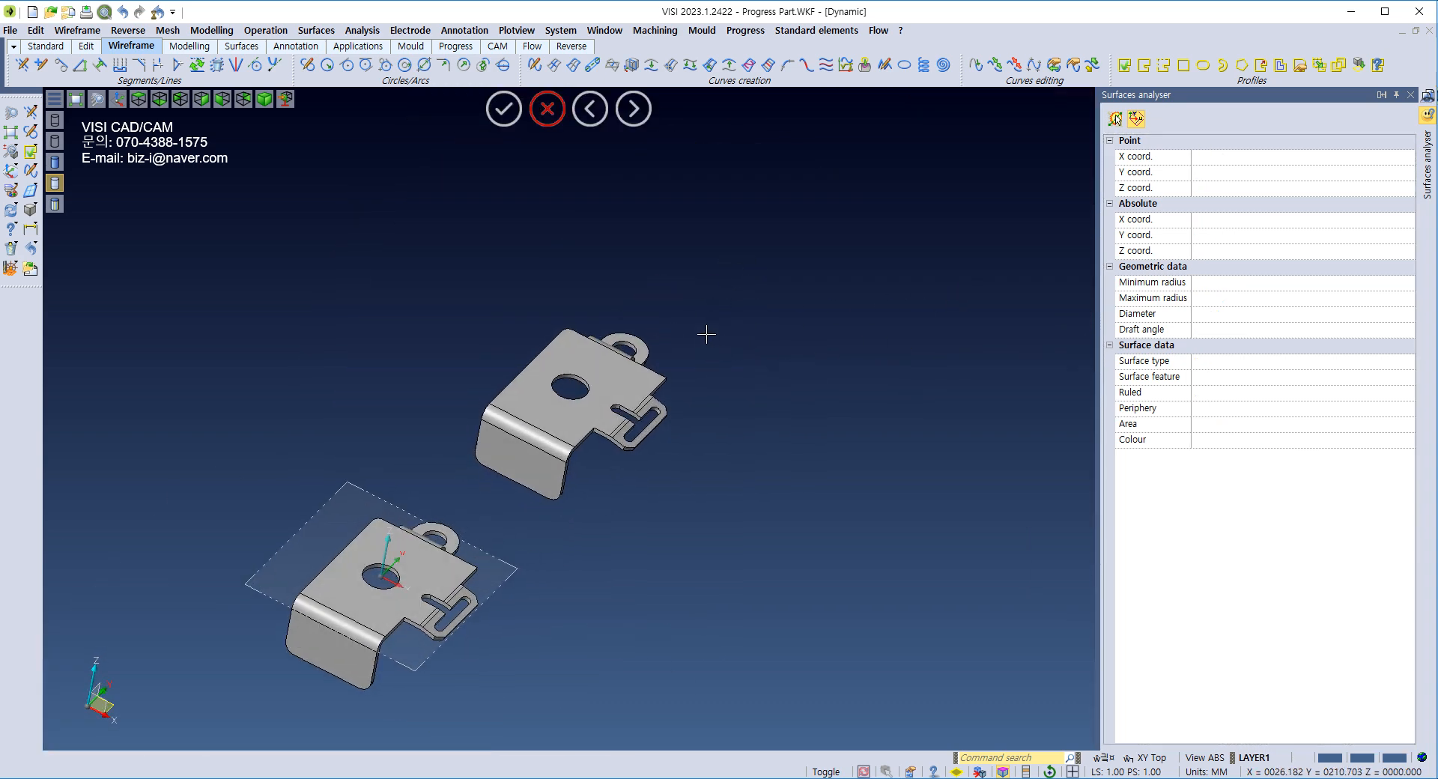
pyautogui.click(1427, 96)
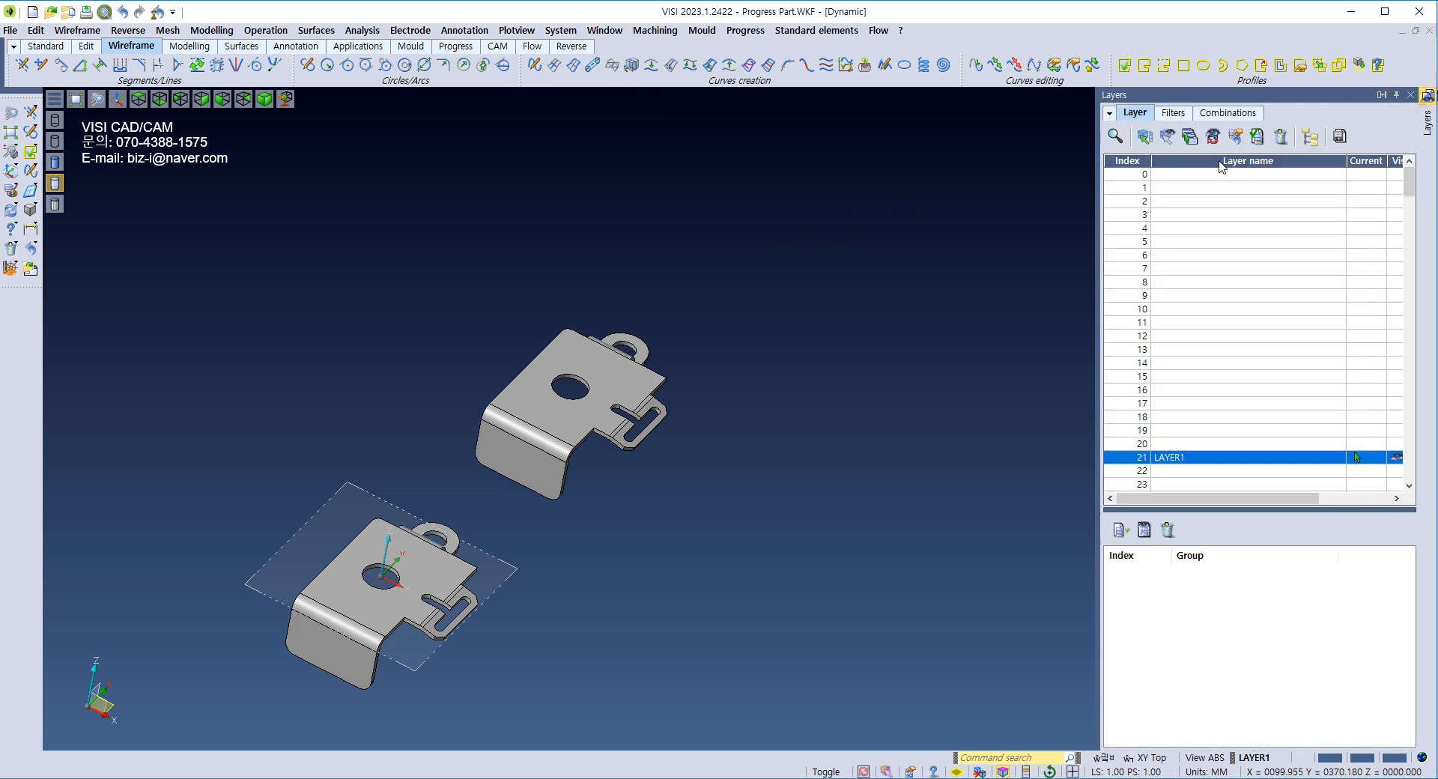
pyautogui.scroll(-3, 1225, 286)
pyautogui.scroll(3, 1225, 289)
# Step: Review the Progress commands for the bent brackets, then for the curved part in the SpringbackByMesh window, including Flange unfolding
pyautogui.click(742, 32)
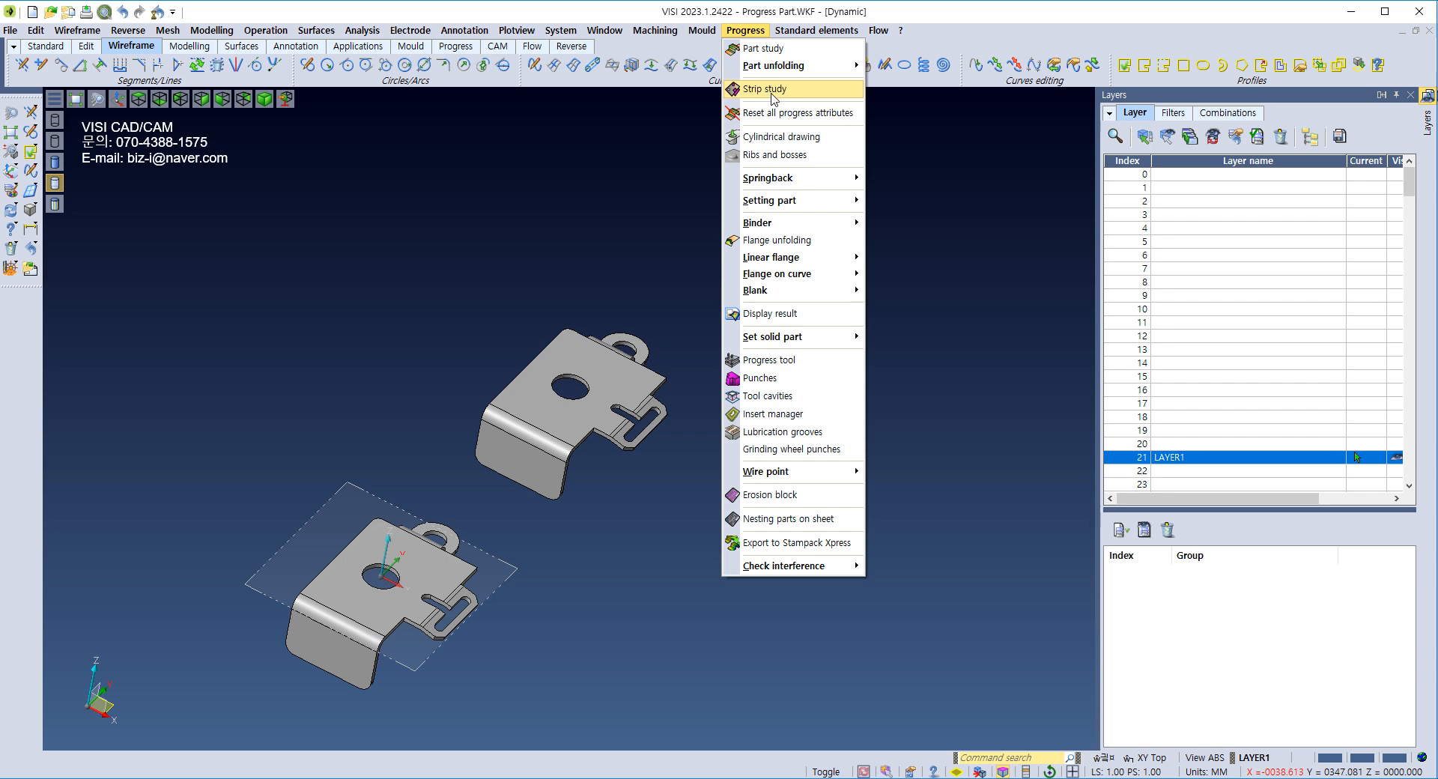
pyautogui.click(772, 361)
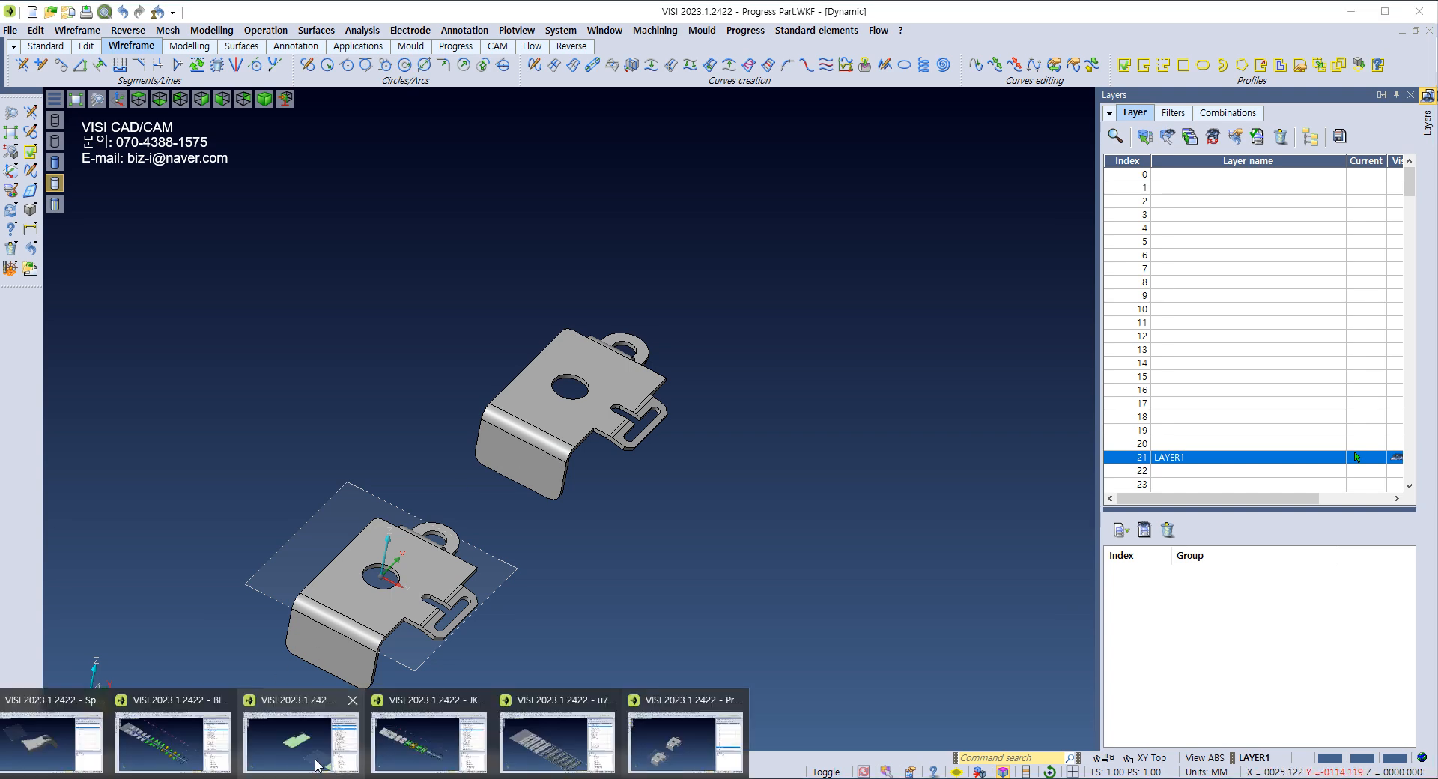
pyautogui.click(58, 745)
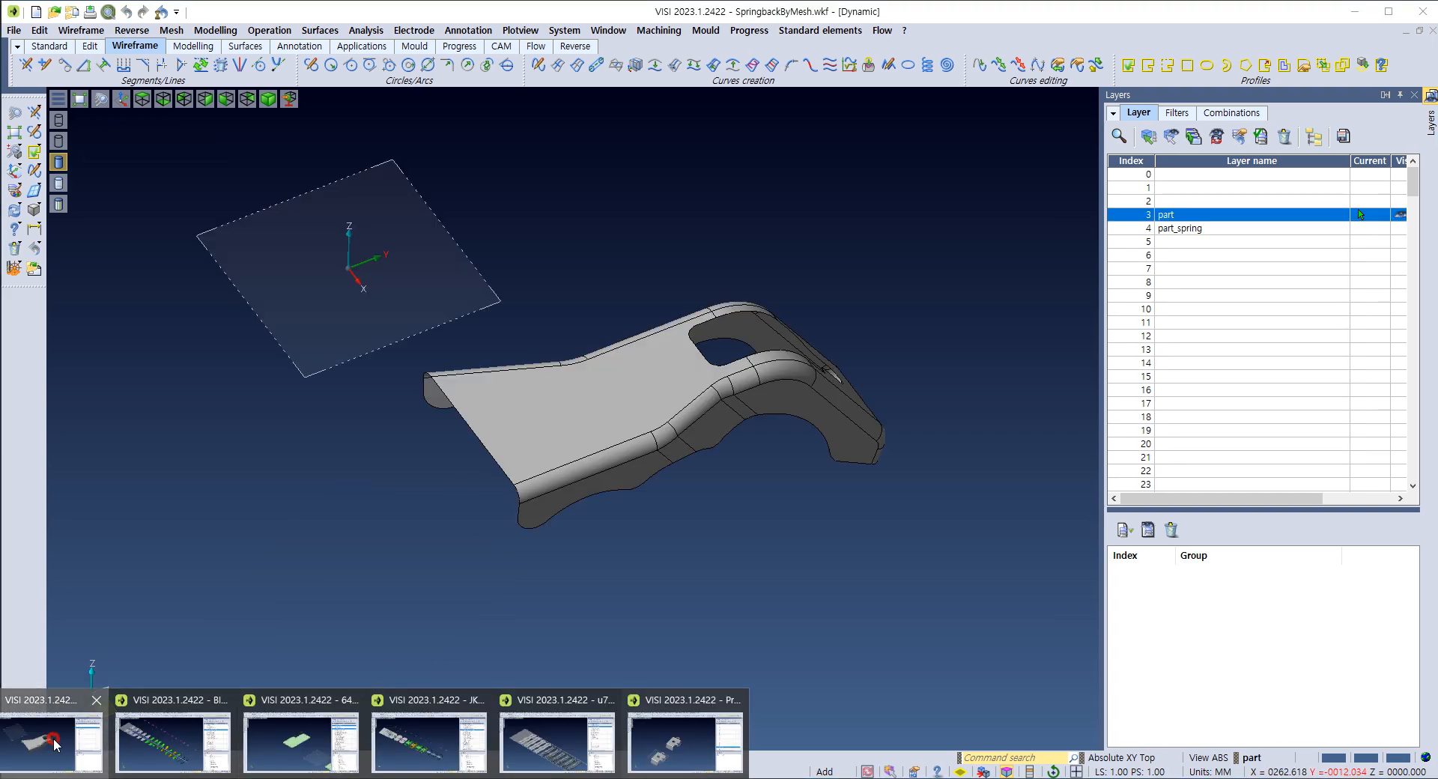
pyautogui.click(746, 31)
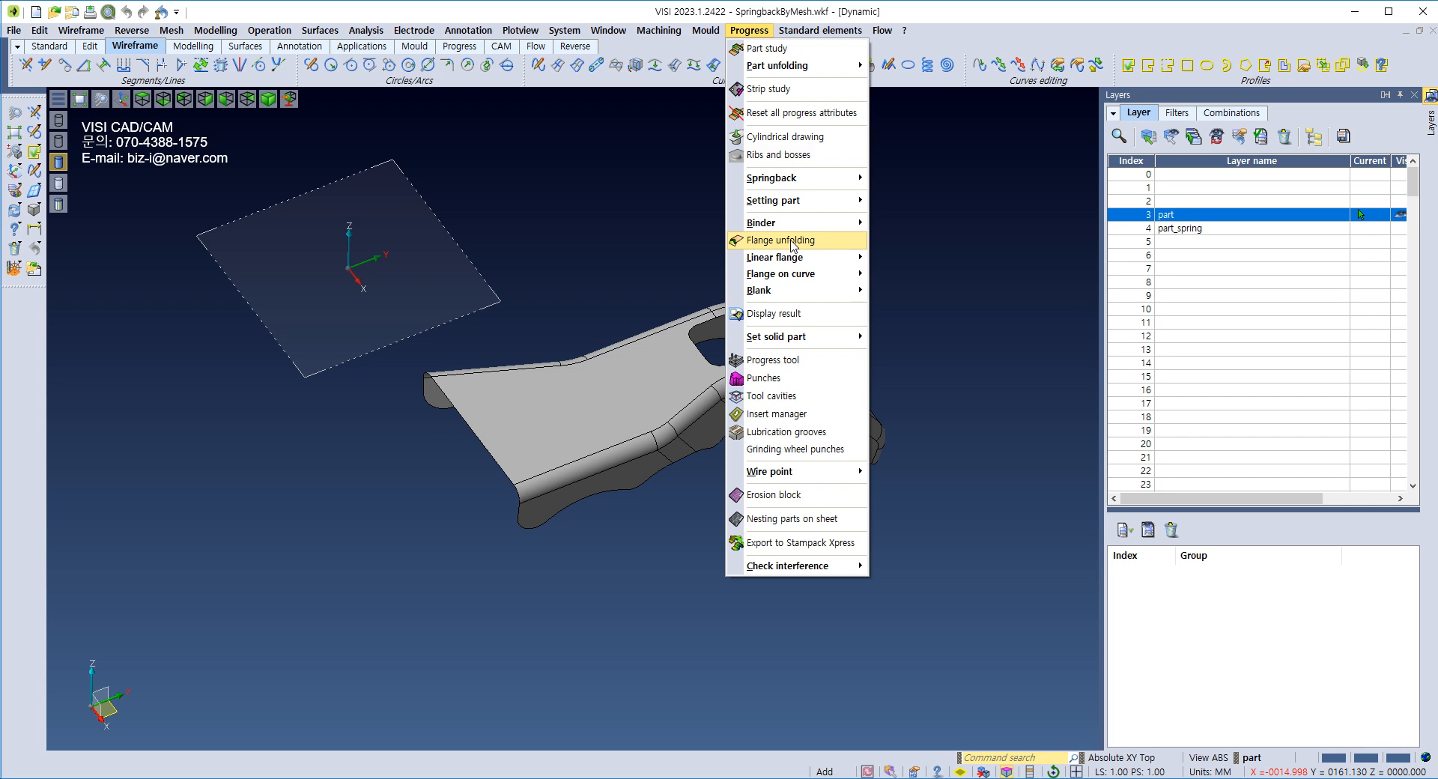
pyautogui.moveTo(806, 265)
pyautogui.click(807, 243)
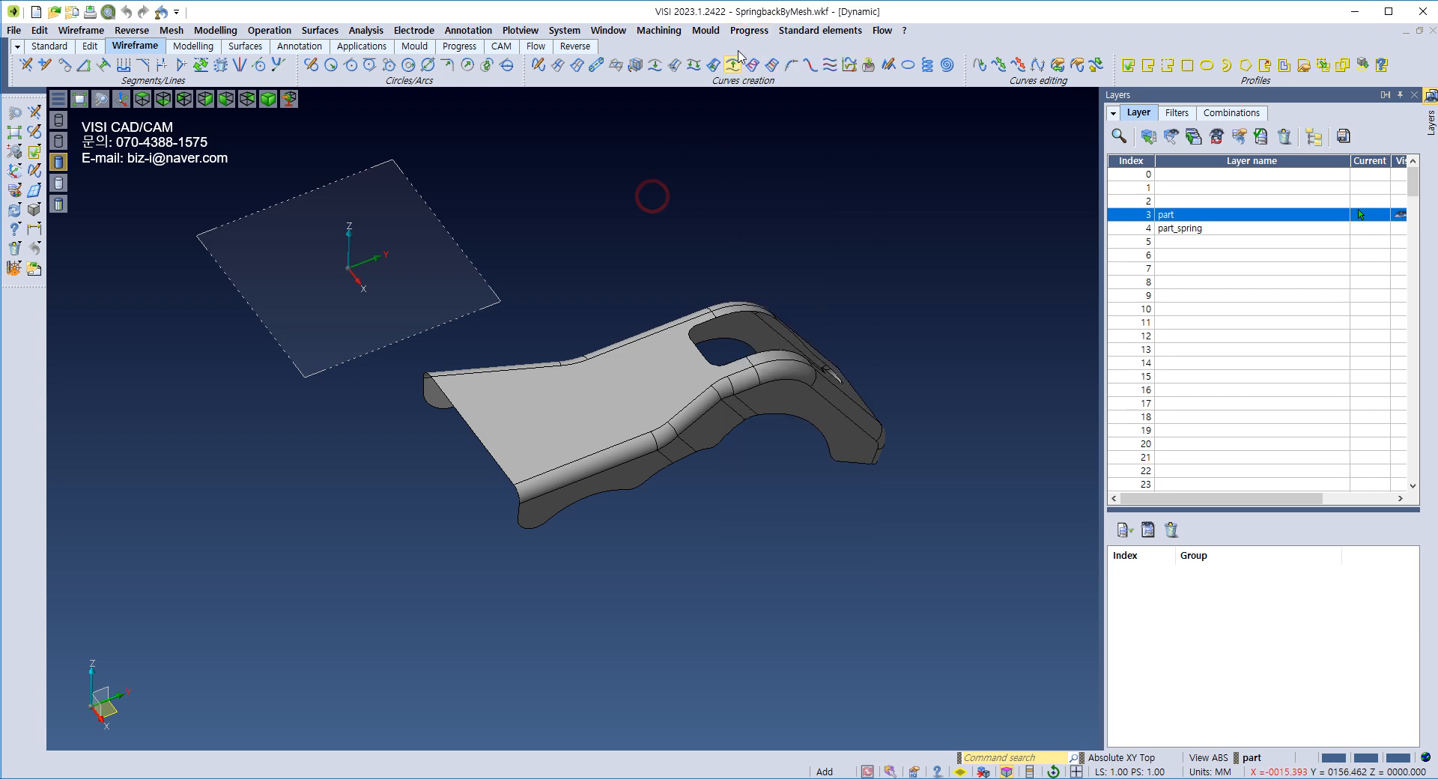
# Step: Switch back to the VISI window with Progress Part, keeping the SpringbackByMesh window maximized
pyautogui.click(364, 778)
pyautogui.click(364, 778)
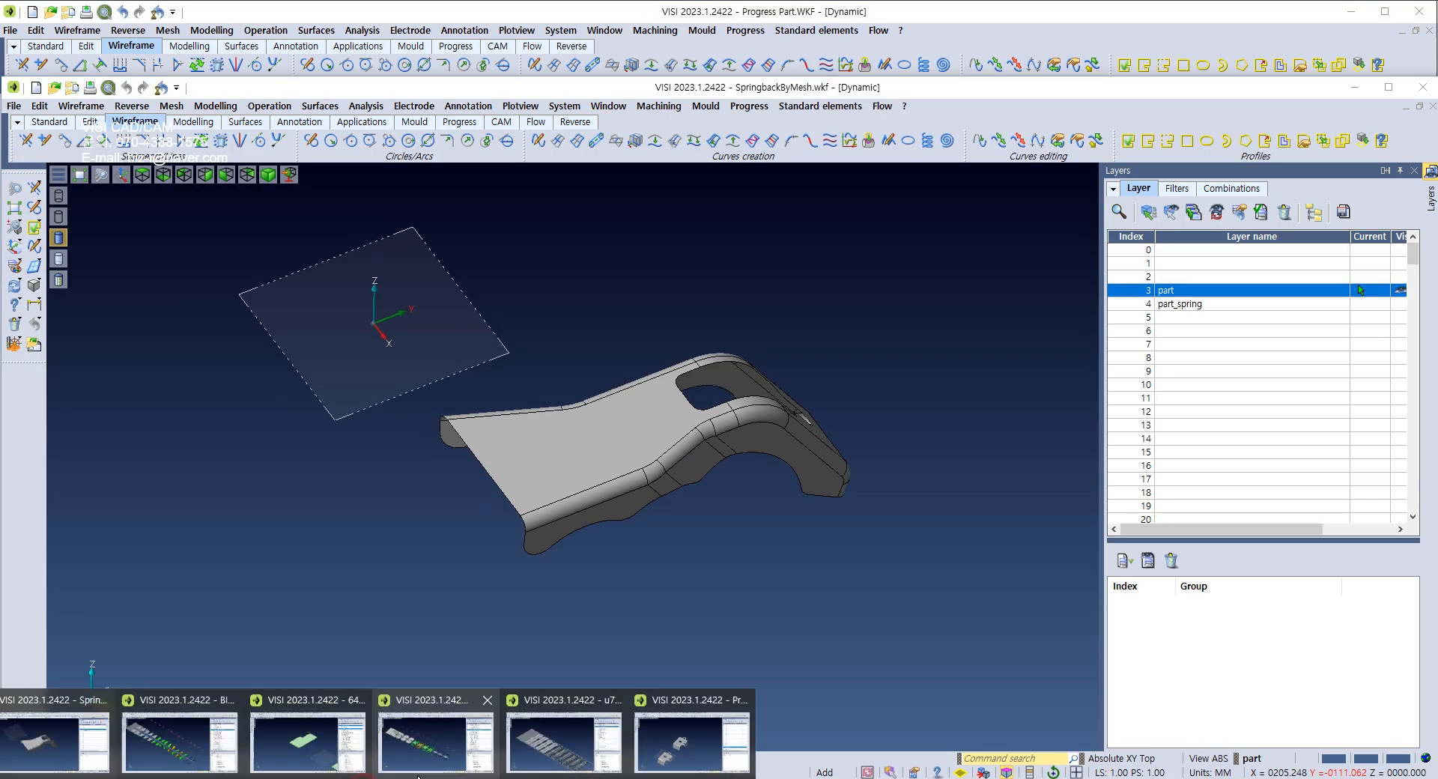
pyautogui.doubleClick(659, 82)
pyautogui.click(371, 776)
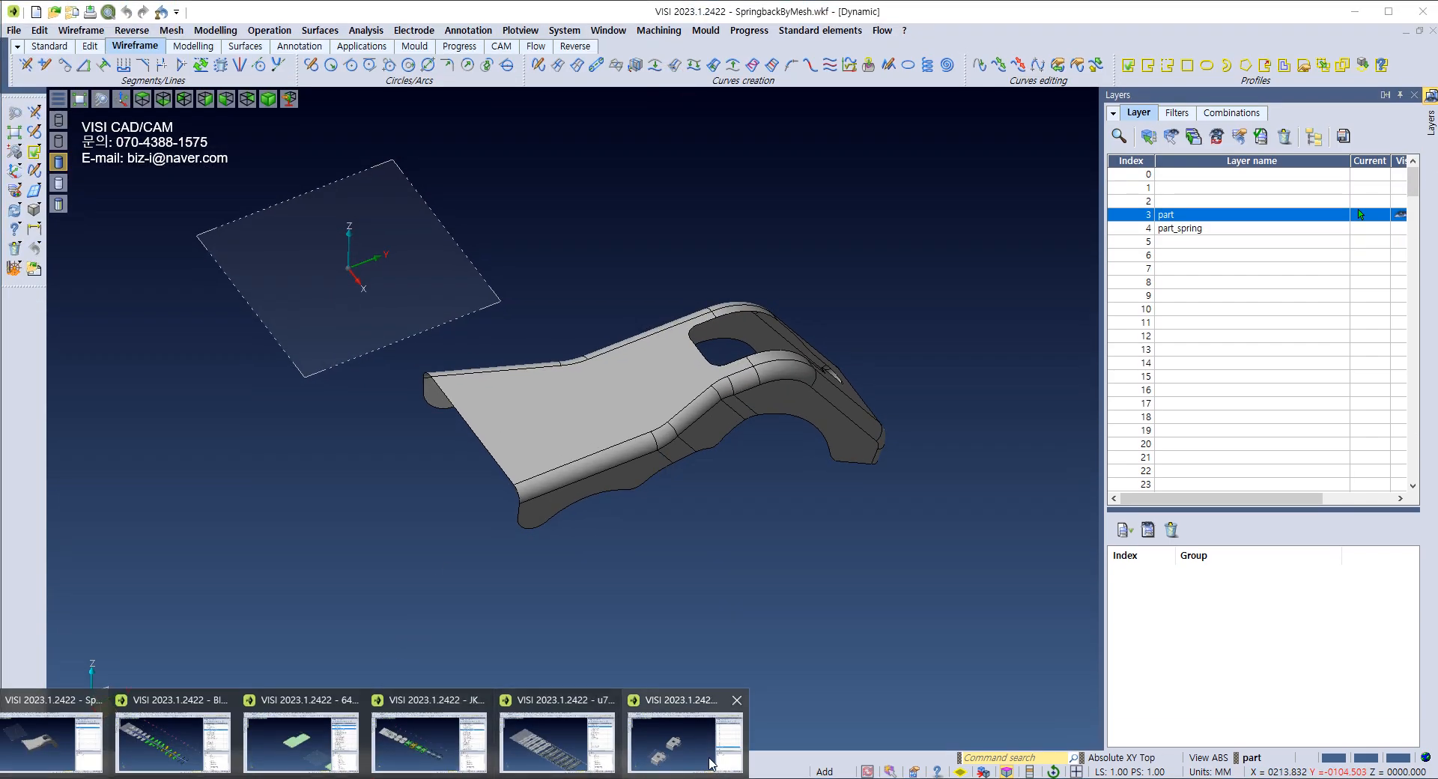
pyautogui.click(685, 730)
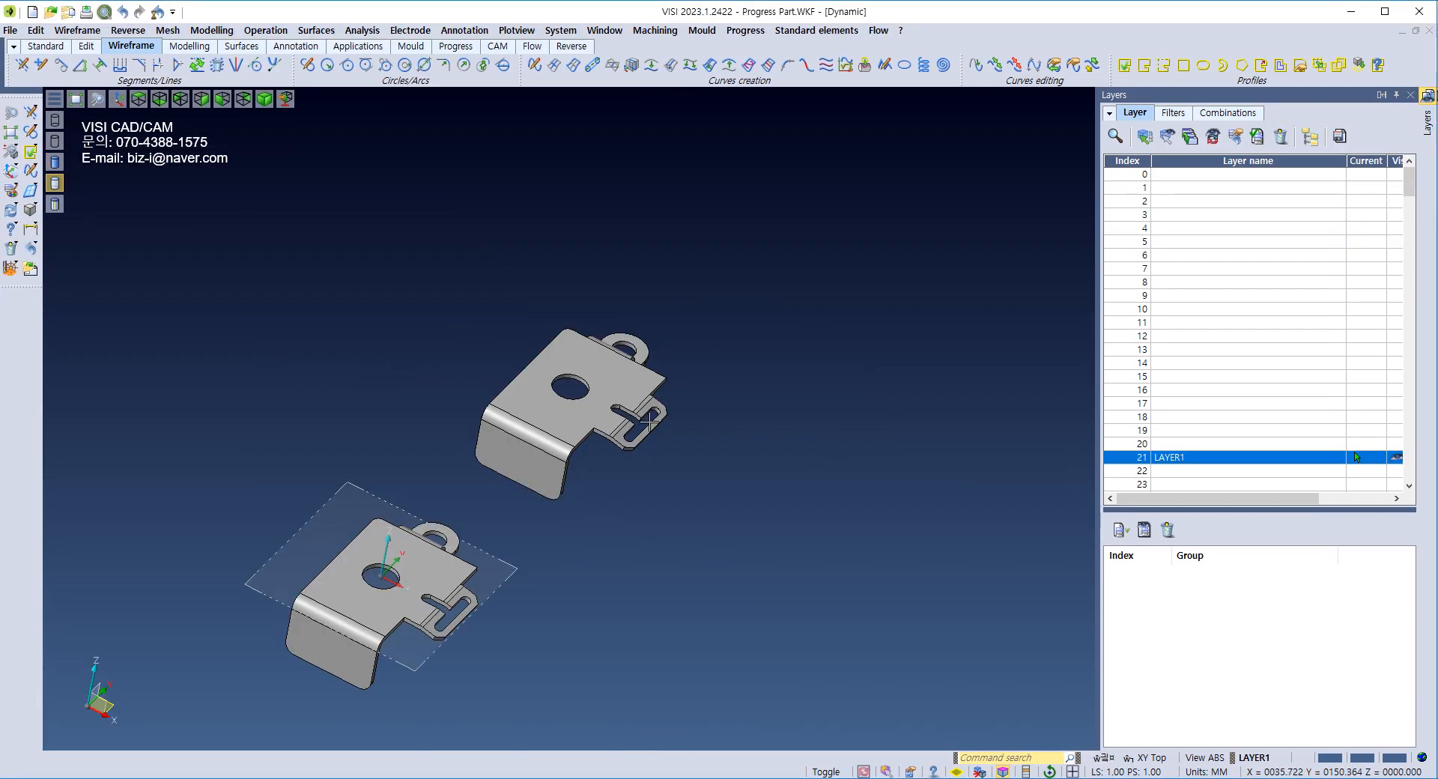
# Step: Review the Progress Part unfolding commands, from Part definition to Part unfolding options
pyautogui.click(751, 31)
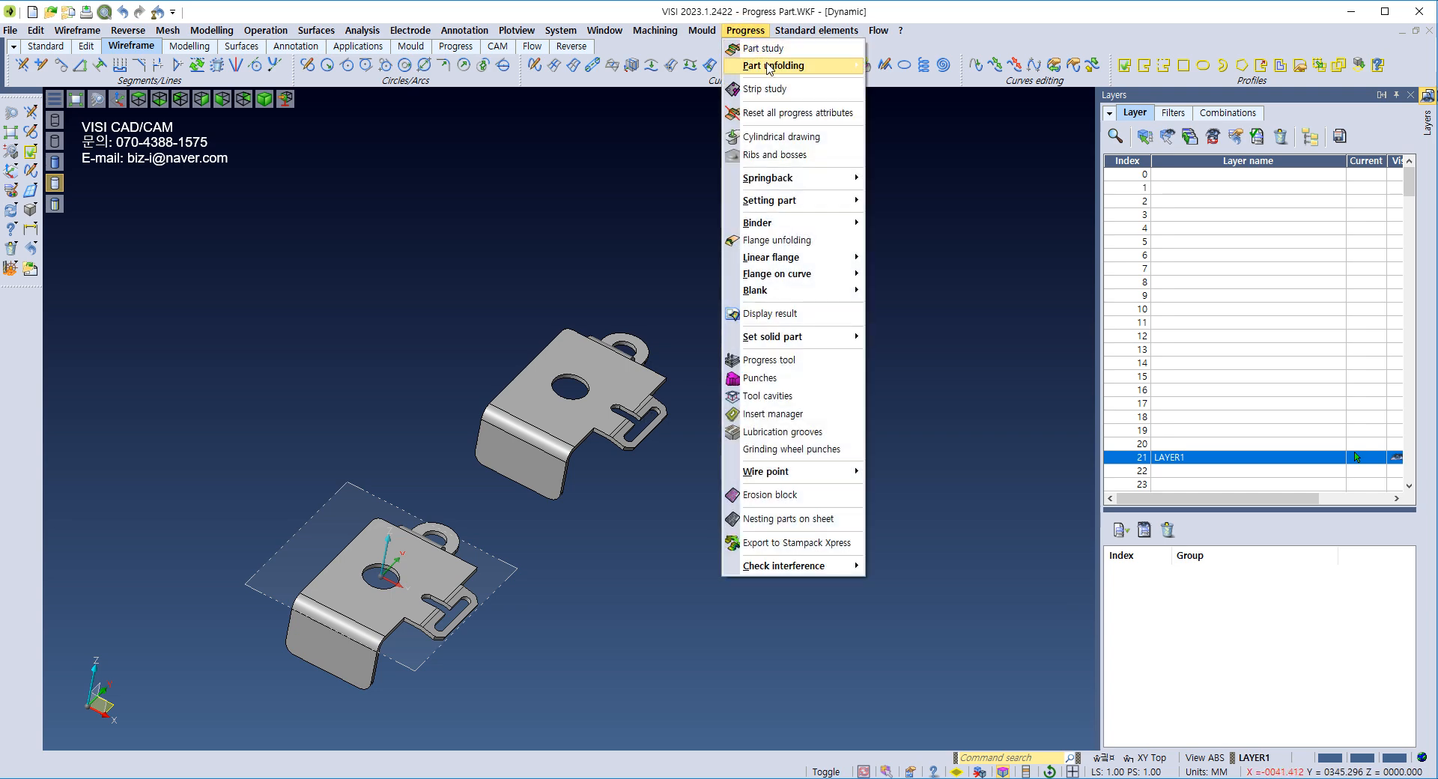
pyautogui.moveTo(810, 71)
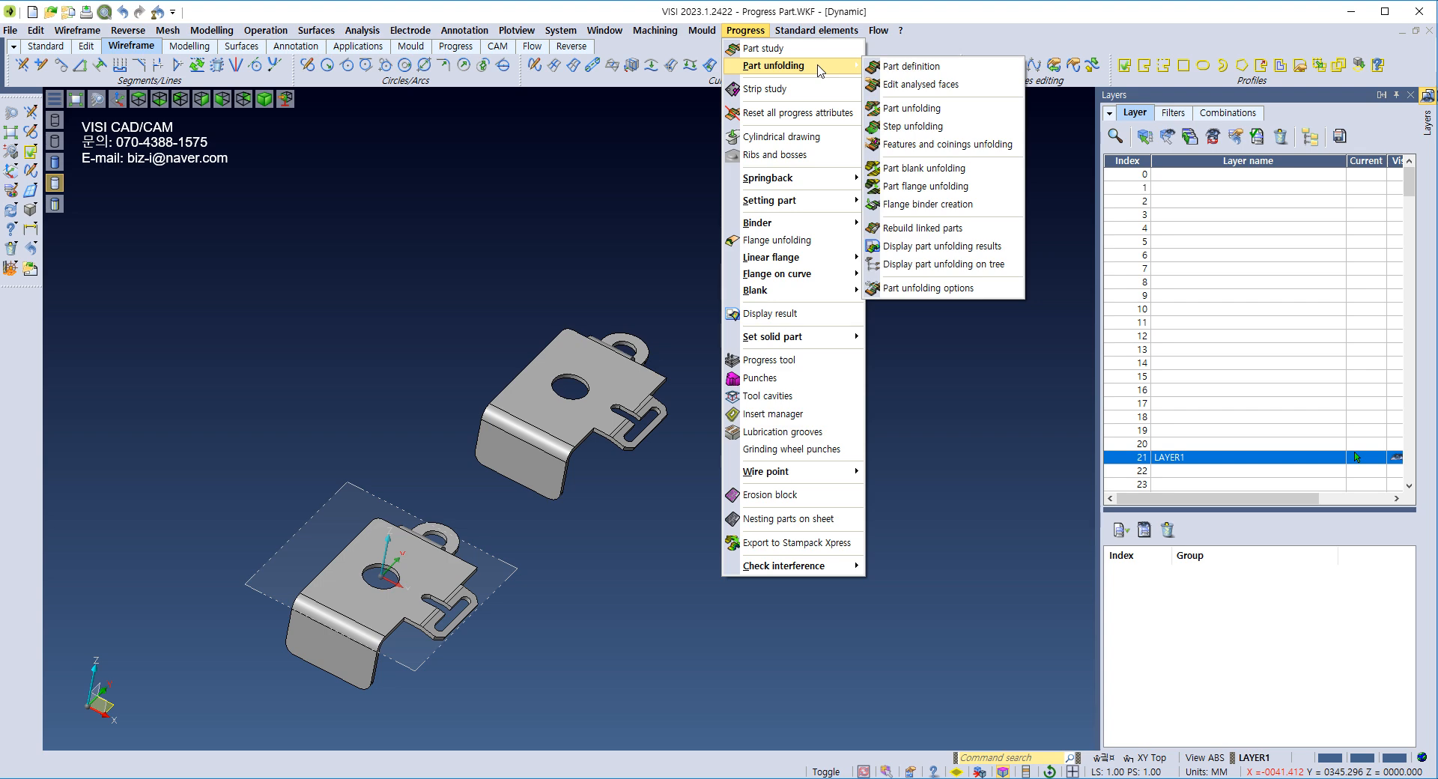
pyautogui.moveTo(795, 262)
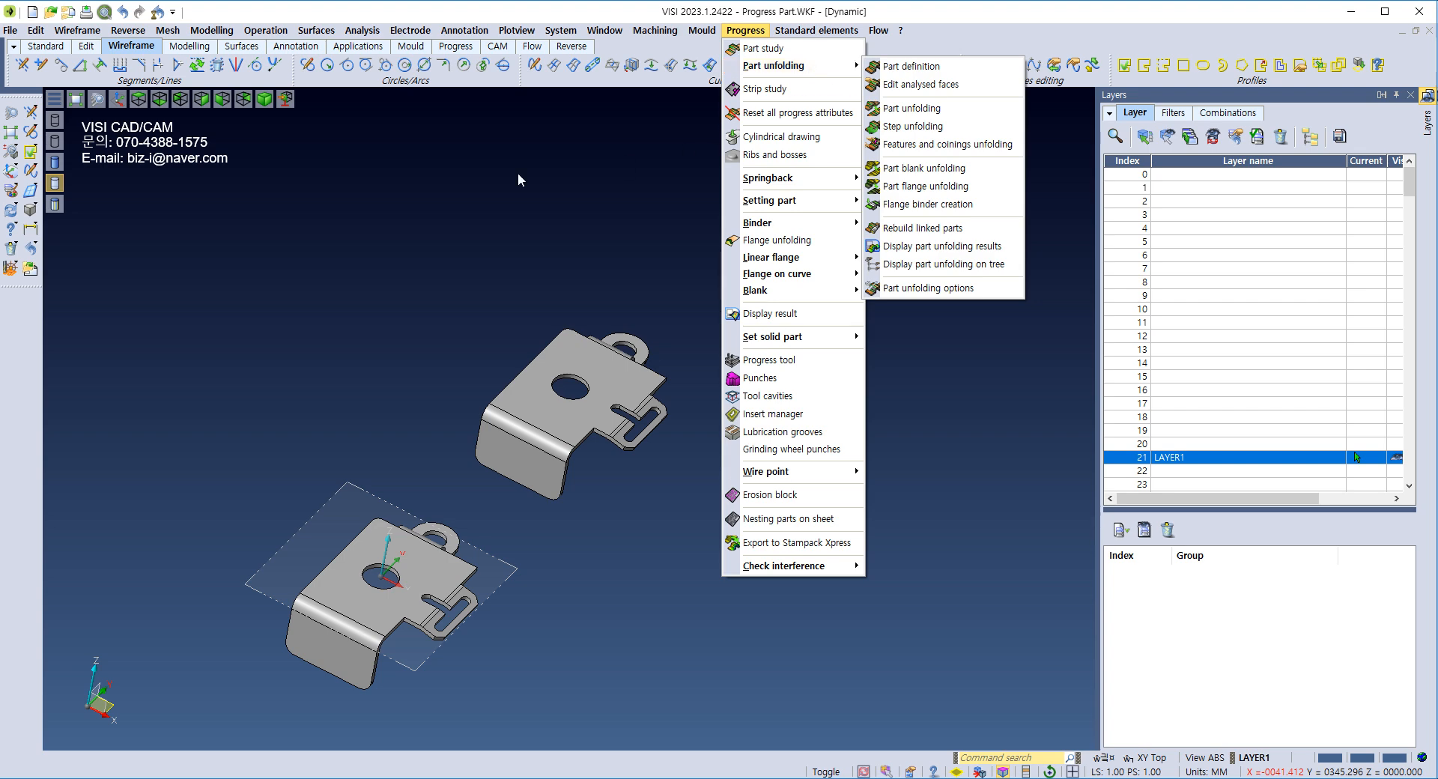
pyautogui.click(427, 194)
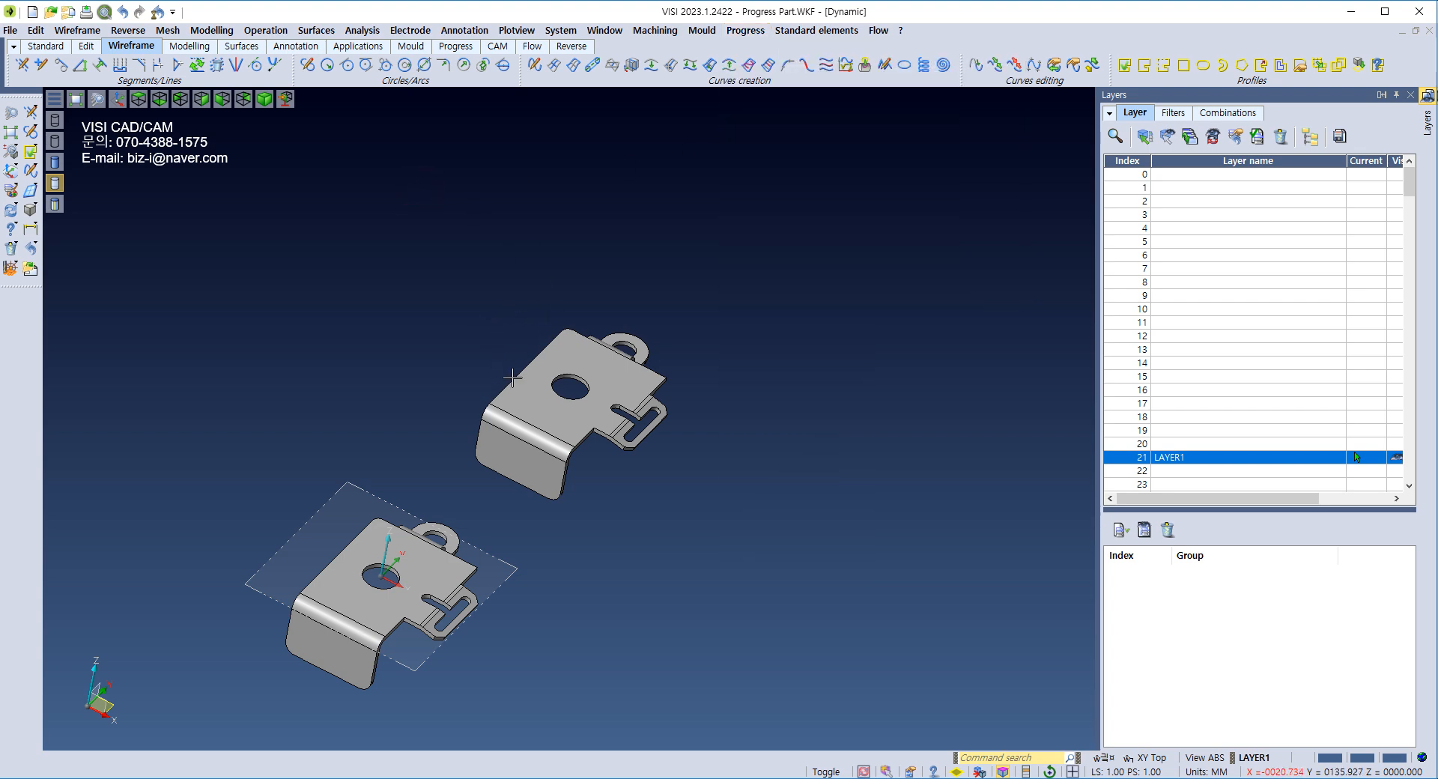
pyautogui.click(753, 33)
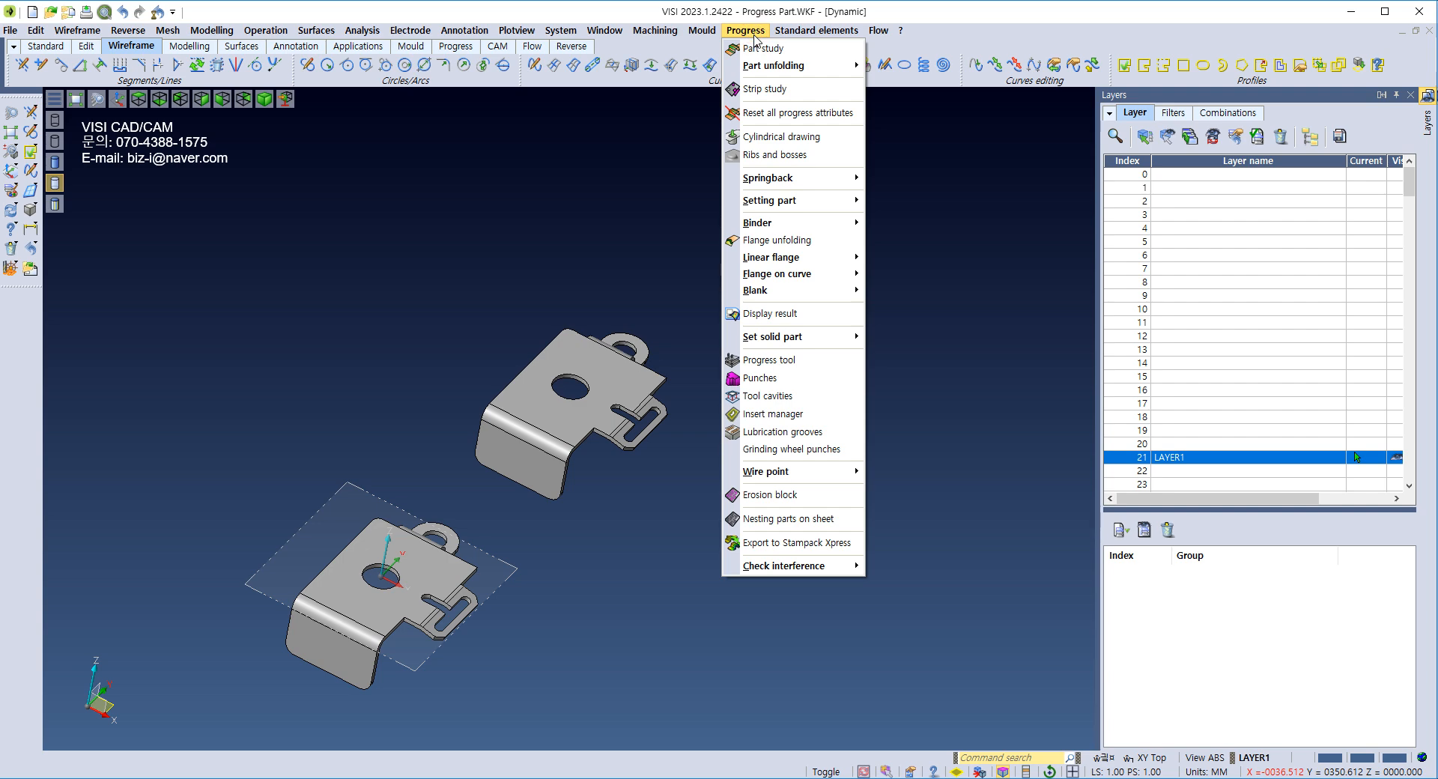
pyautogui.click(392, 353)
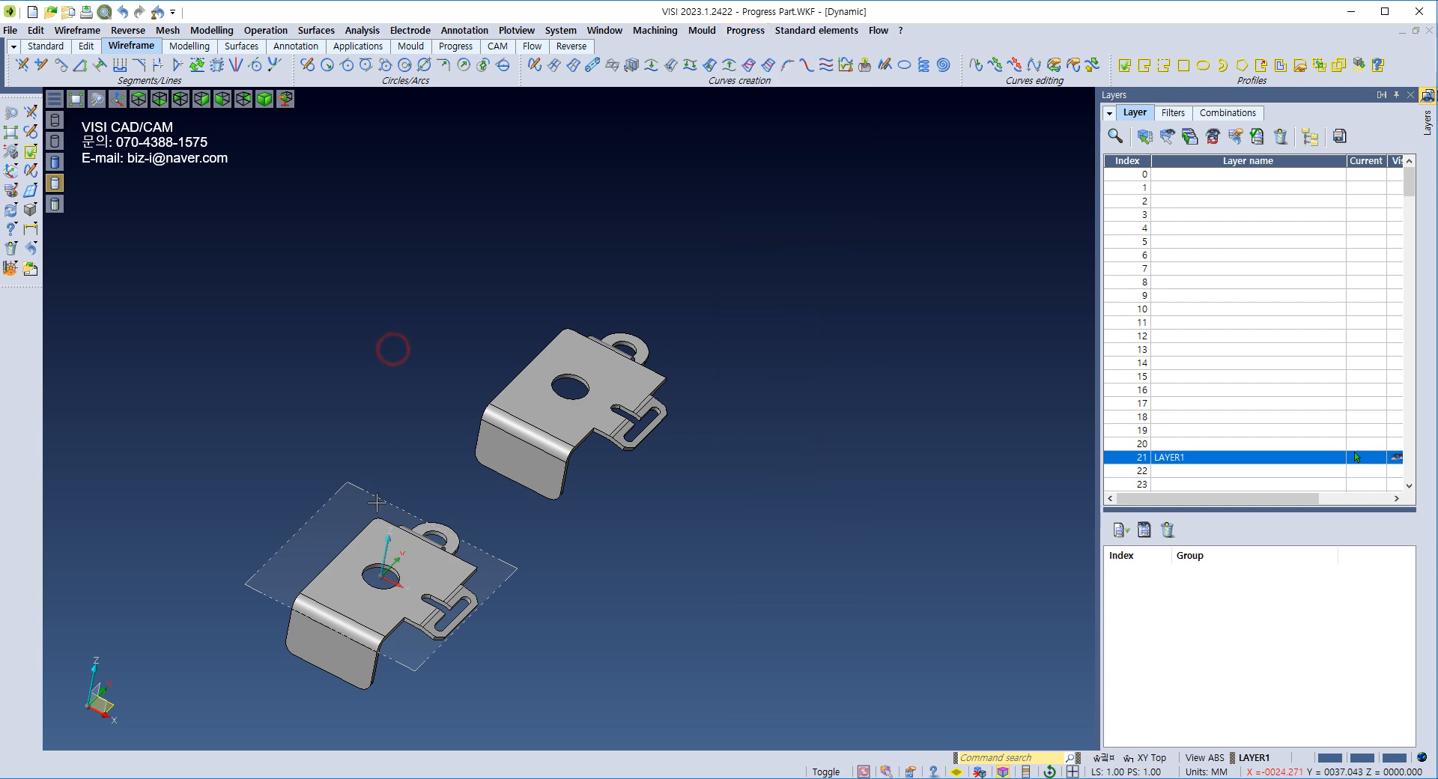
# Step: Inspect the front bracket's bends from below and above, then restore the isometric view
pyautogui.scroll(5, 377, 533)
pyautogui.moveTo(383, 553); pyautogui.dragTo(298, 423, button='middle')
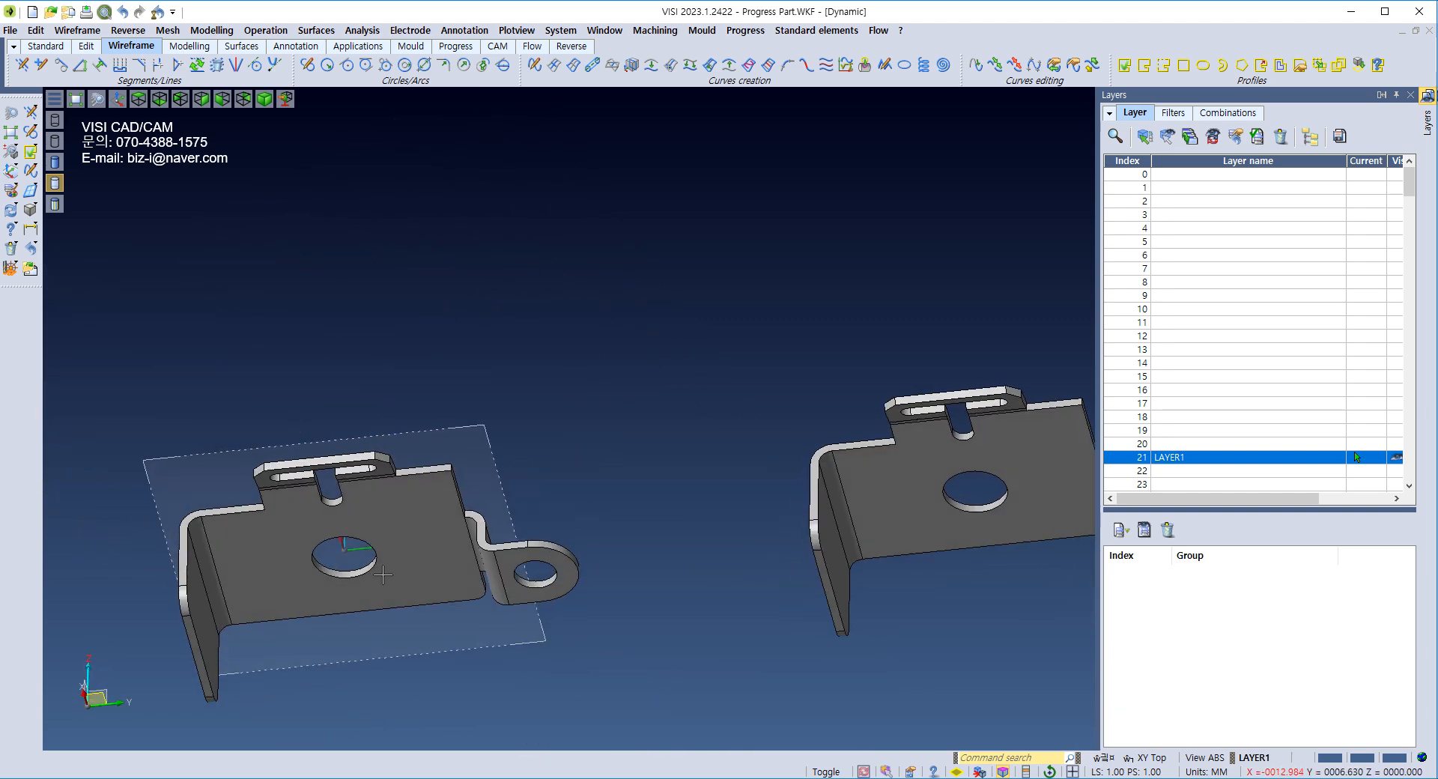
pyautogui.moveTo(377, 385); pyautogui.dragTo(431, 495, button='middle')
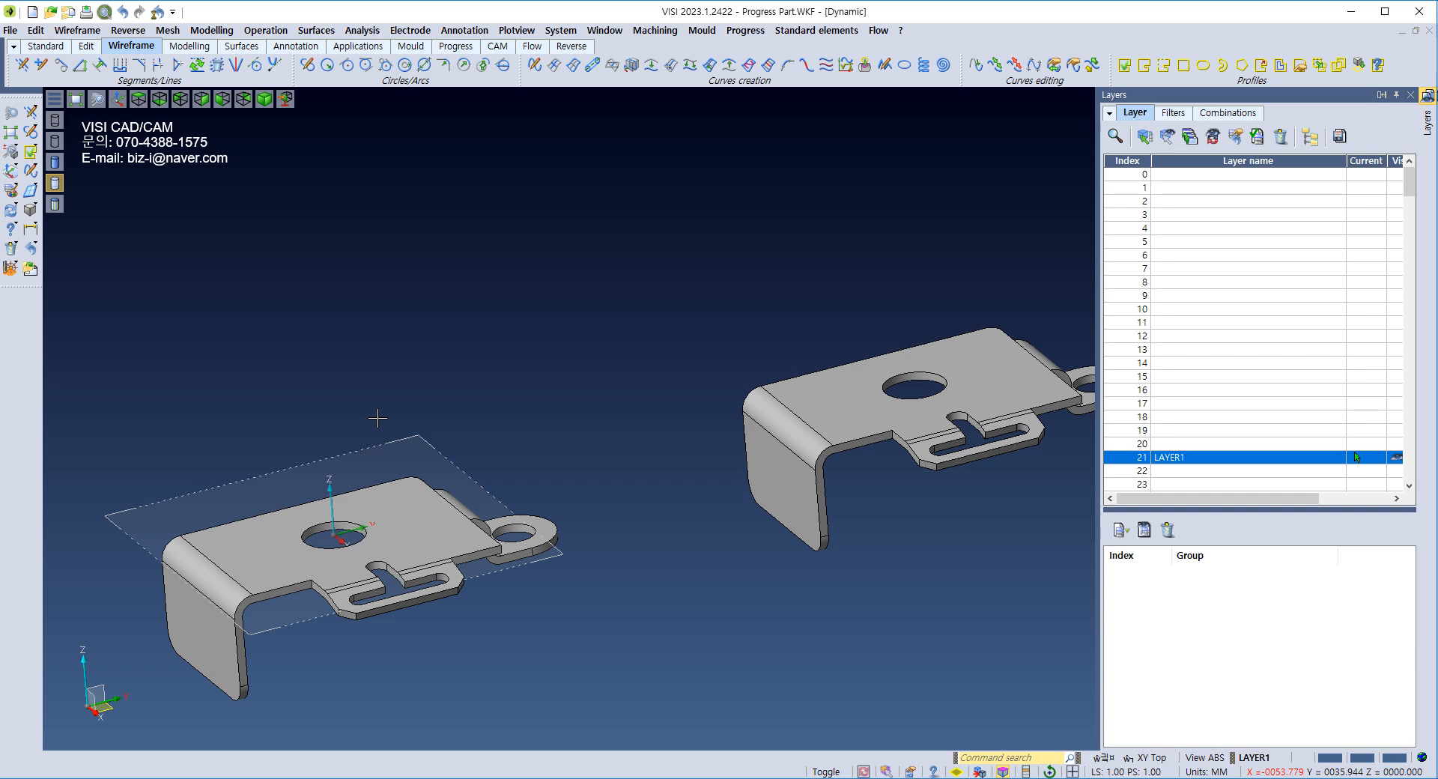
pyautogui.rightClick(470, 383)
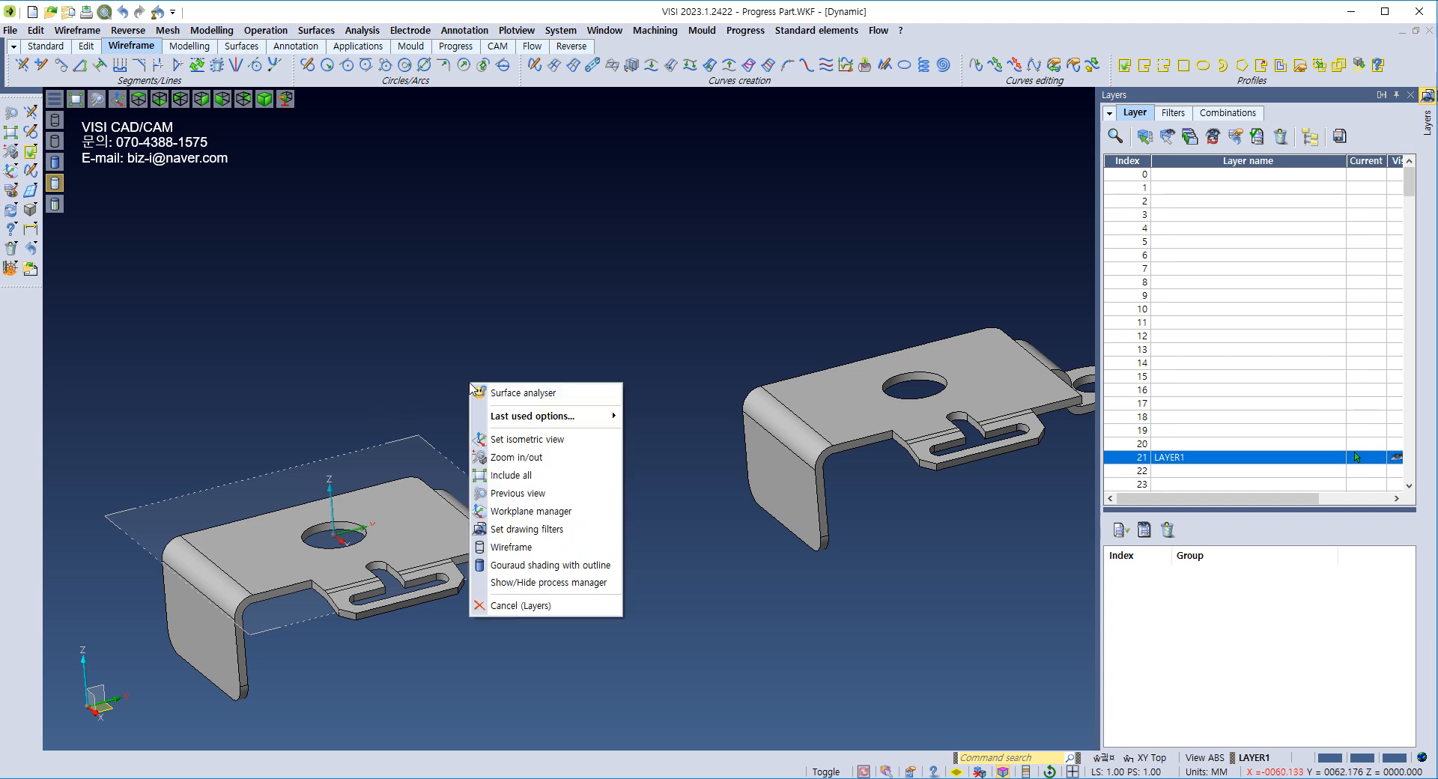
pyautogui.moveTo(536, 424)
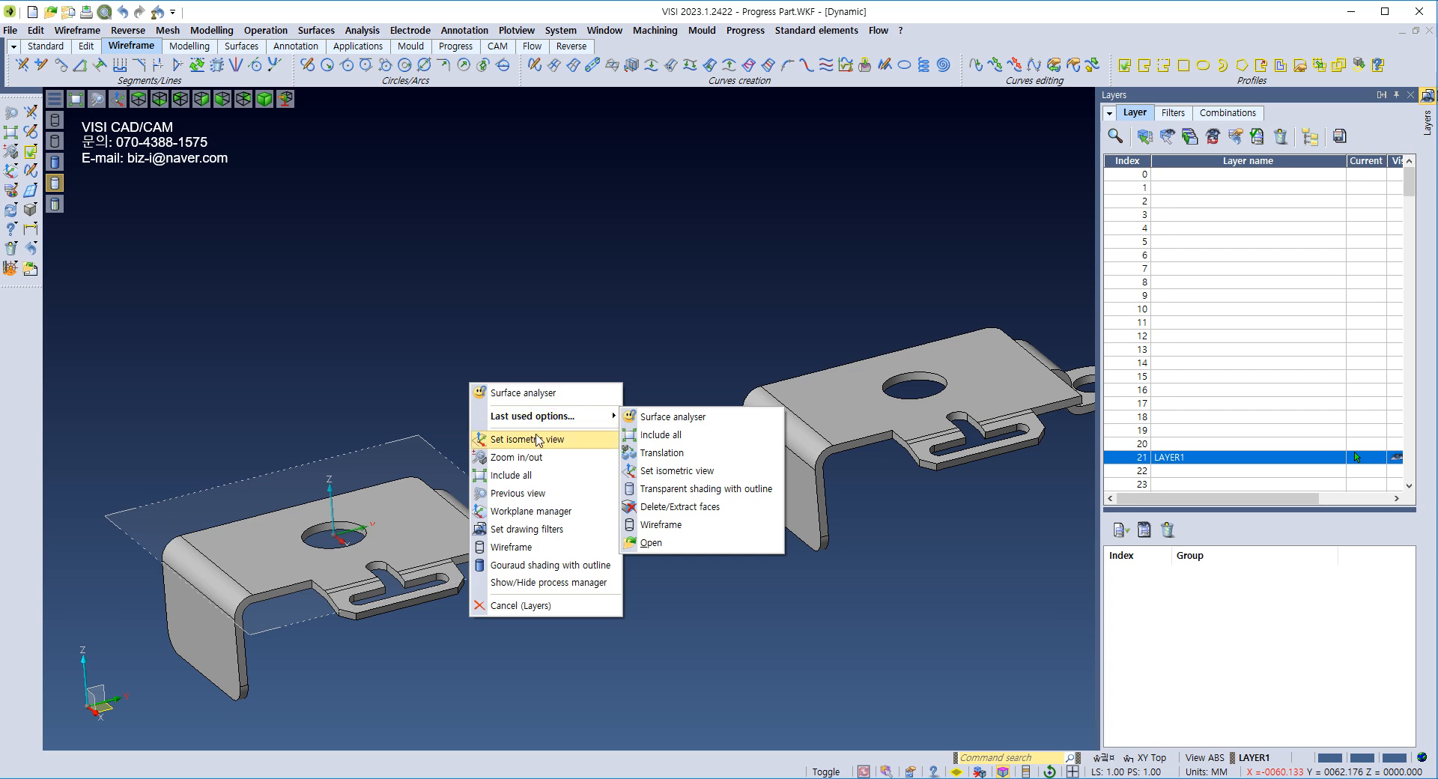
pyautogui.click(527, 439)
# Step: Extract the front bracket's skin, keeping the original part and using Deep Steel 1.0226 FeP02 G Z275 with 2 mm thickness and neutral fibre 1/3
pyautogui.click(745, 31)
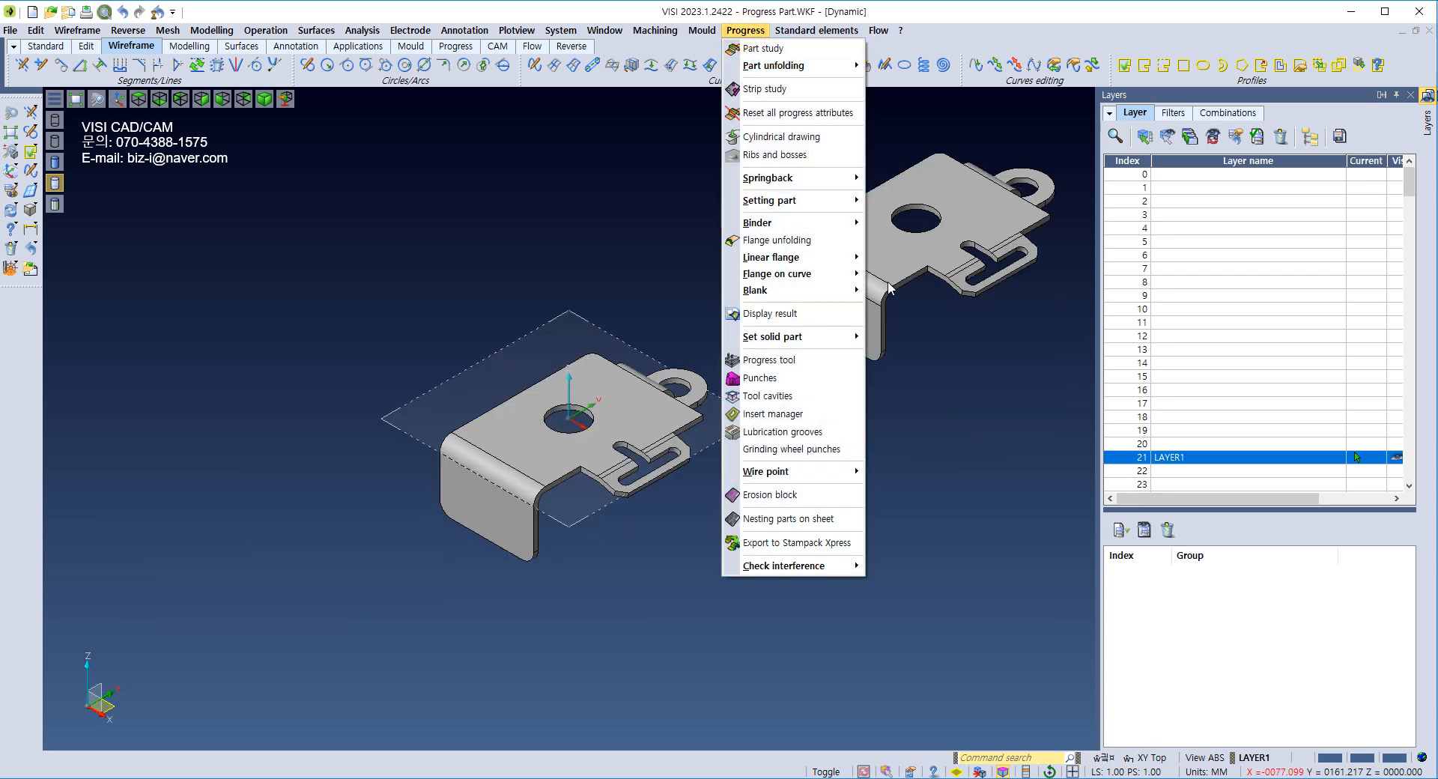
pyautogui.moveTo(857, 261)
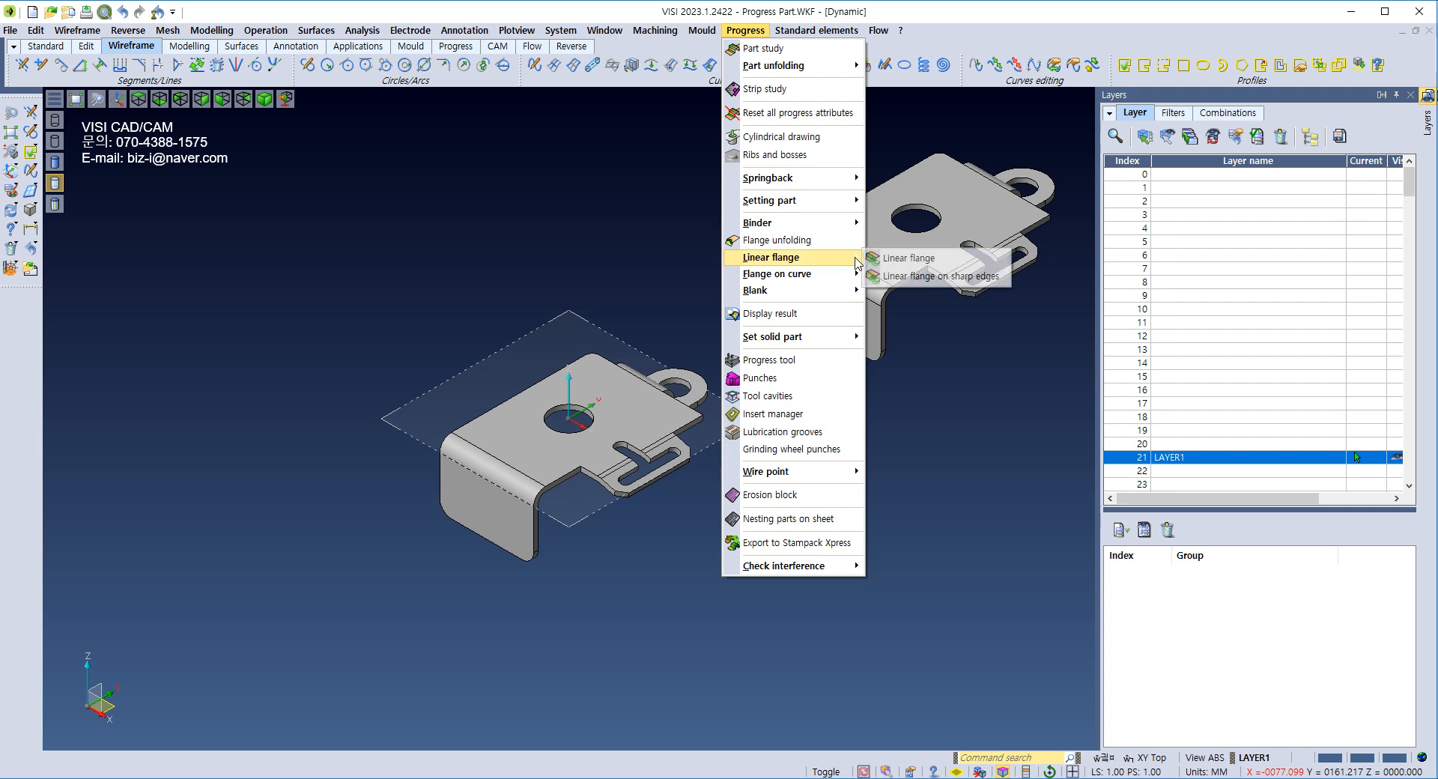
pyautogui.moveTo(836, 203)
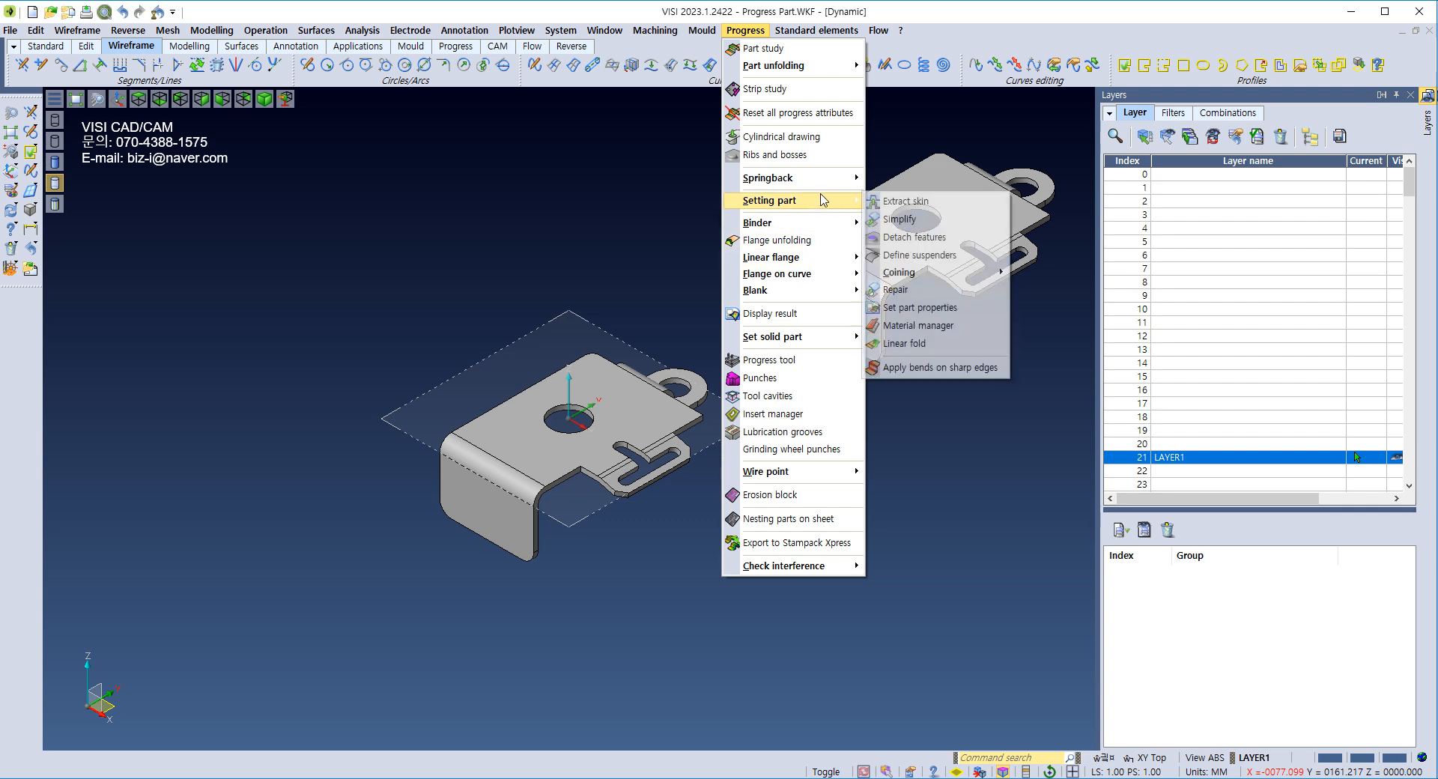
pyautogui.click(871, 202)
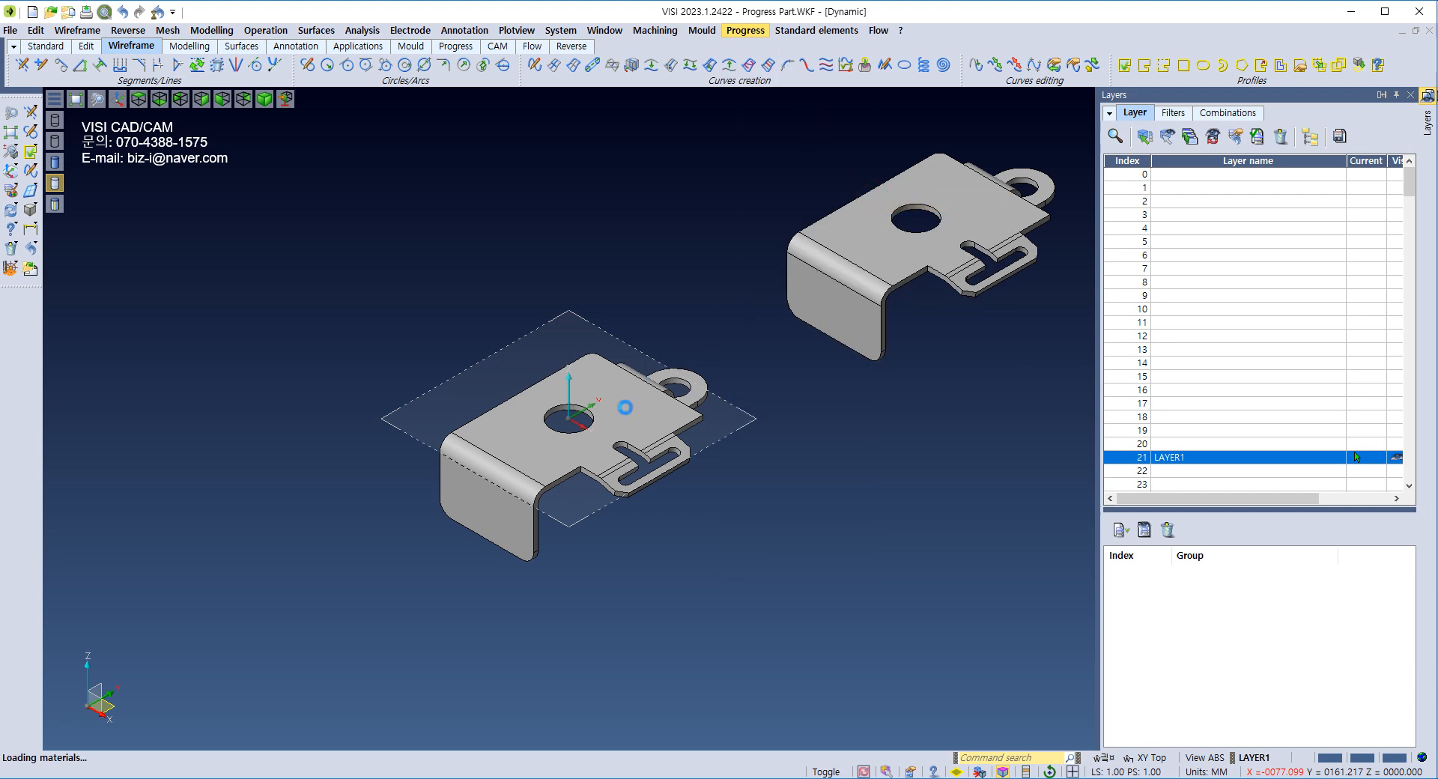
pyautogui.click(627, 408)
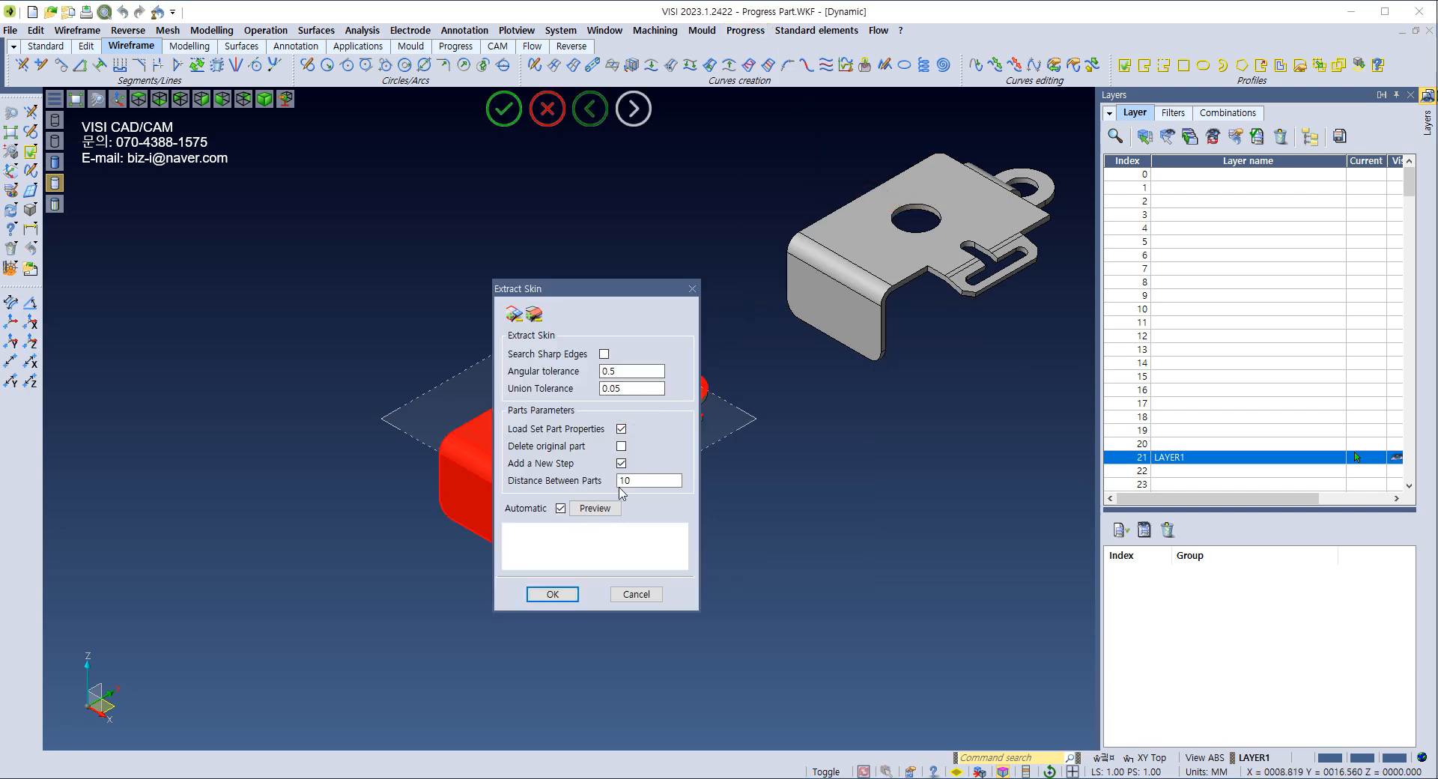
pyautogui.click(560, 593)
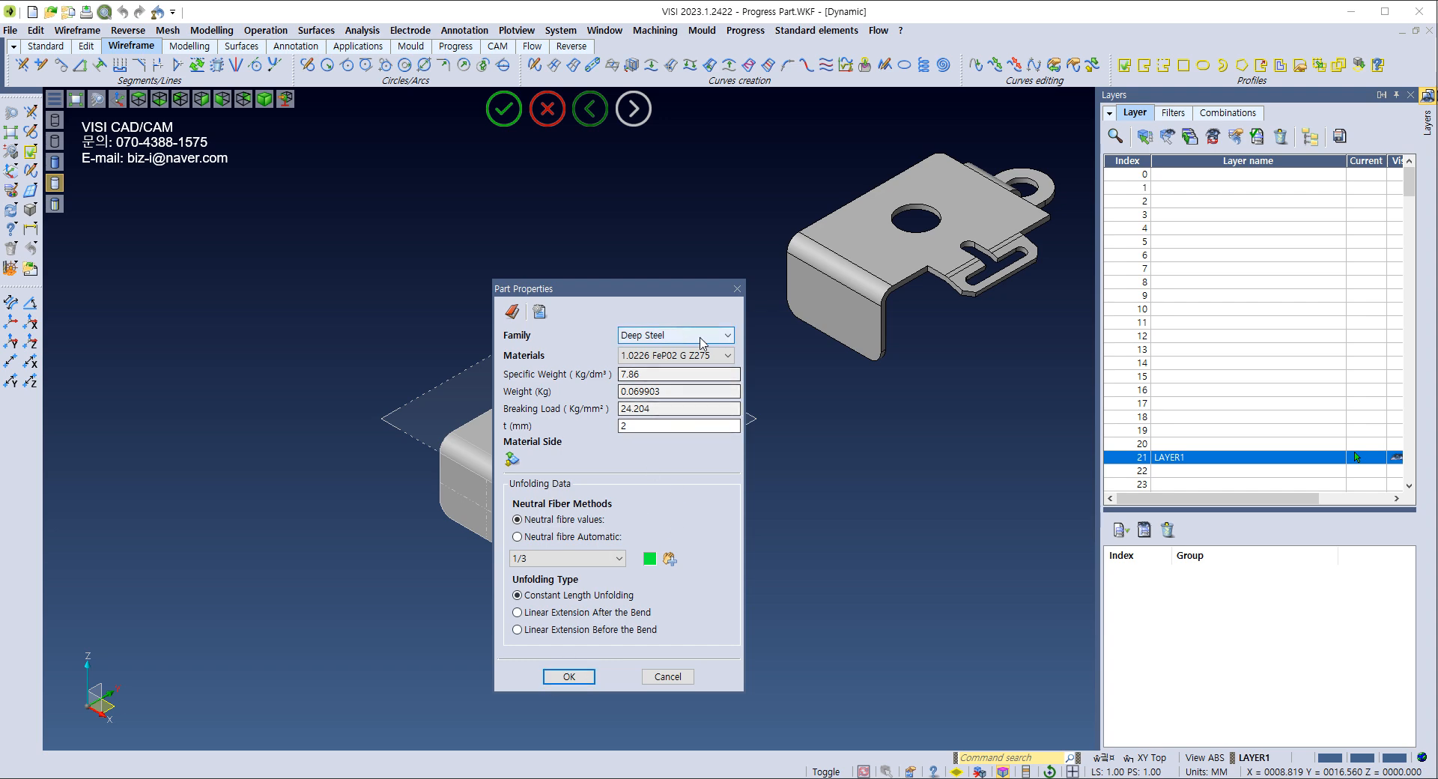
pyautogui.click(574, 677)
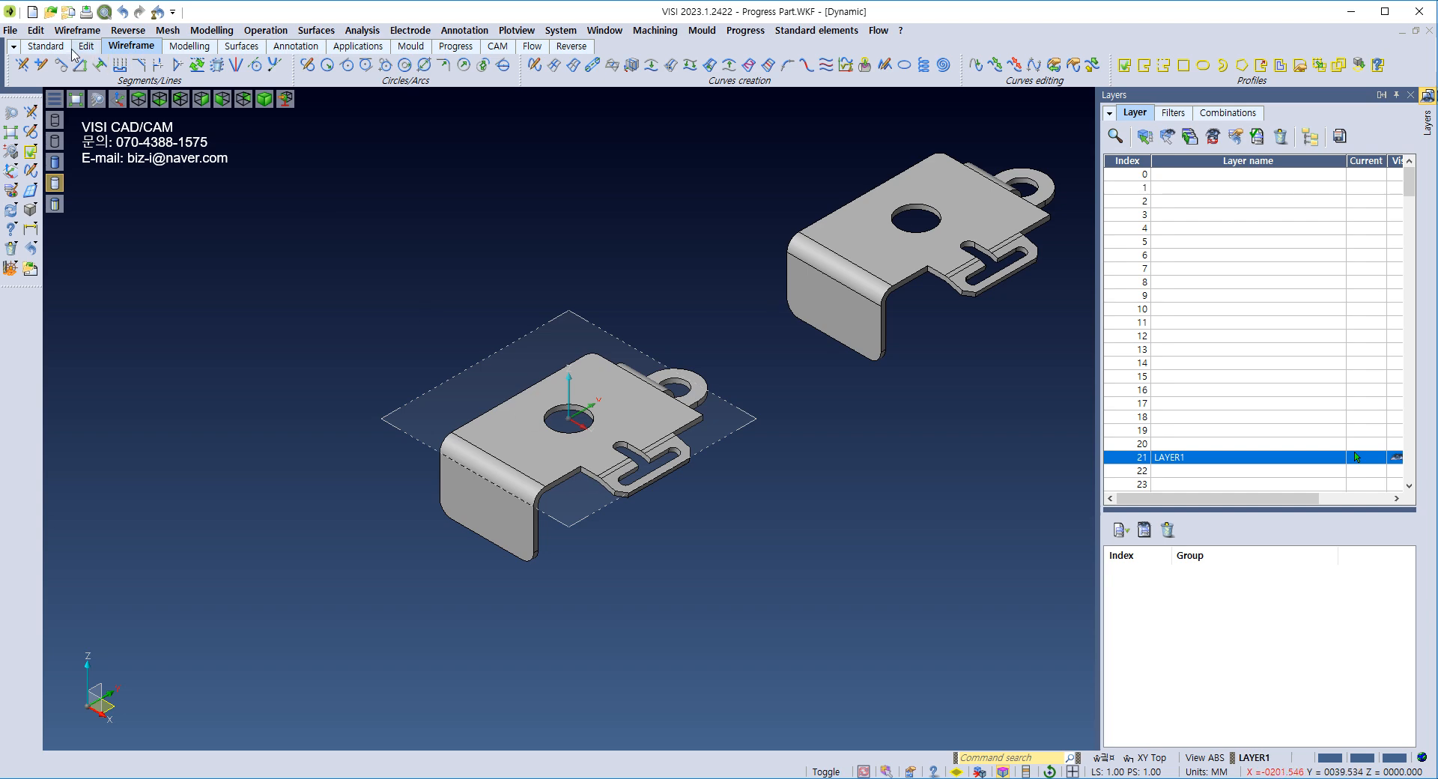
# Step: Isolate the extracted skin of the front bracket and inspect it from below and above
pyautogui.click(46, 46)
pyautogui.click(61, 65)
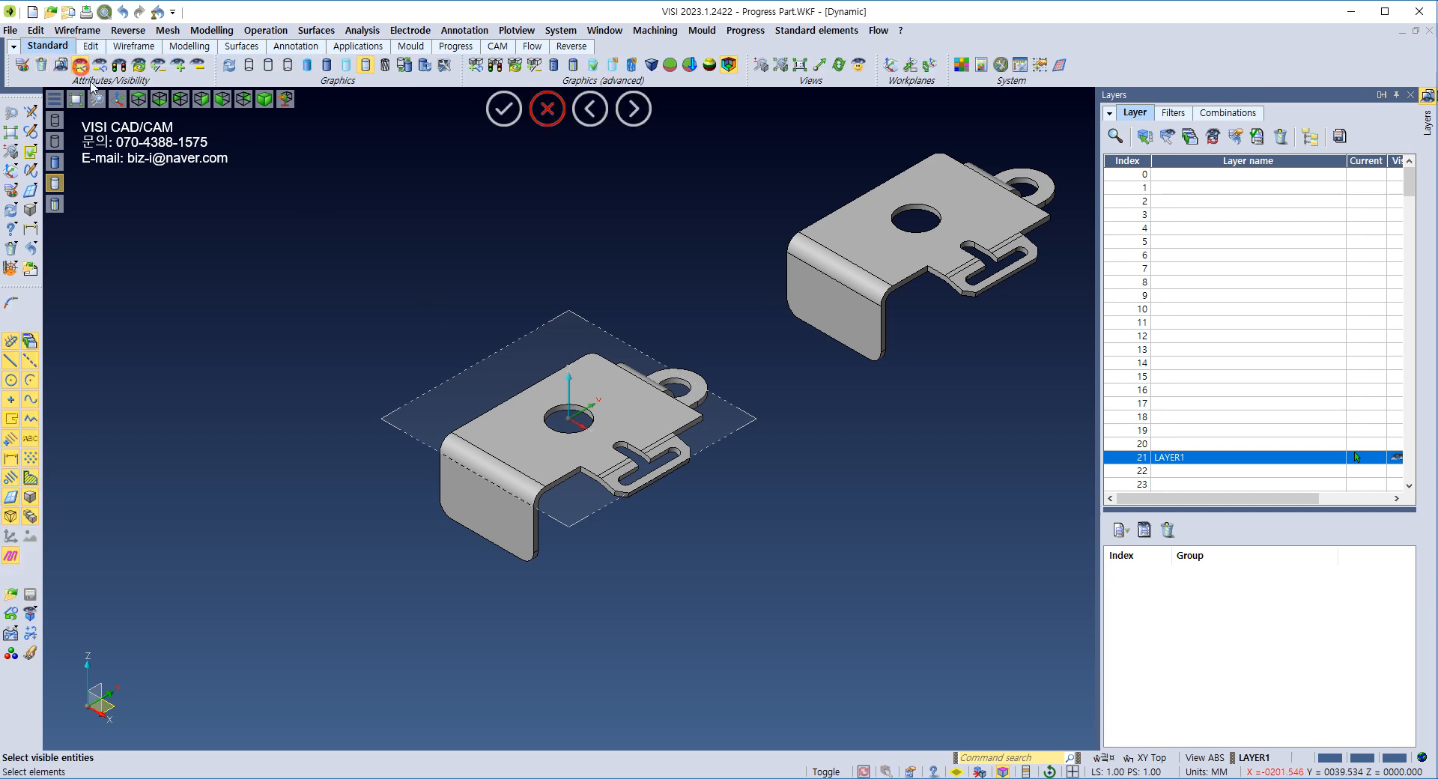
pyautogui.click(530, 418)
pyautogui.scroll(6, 667, 468)
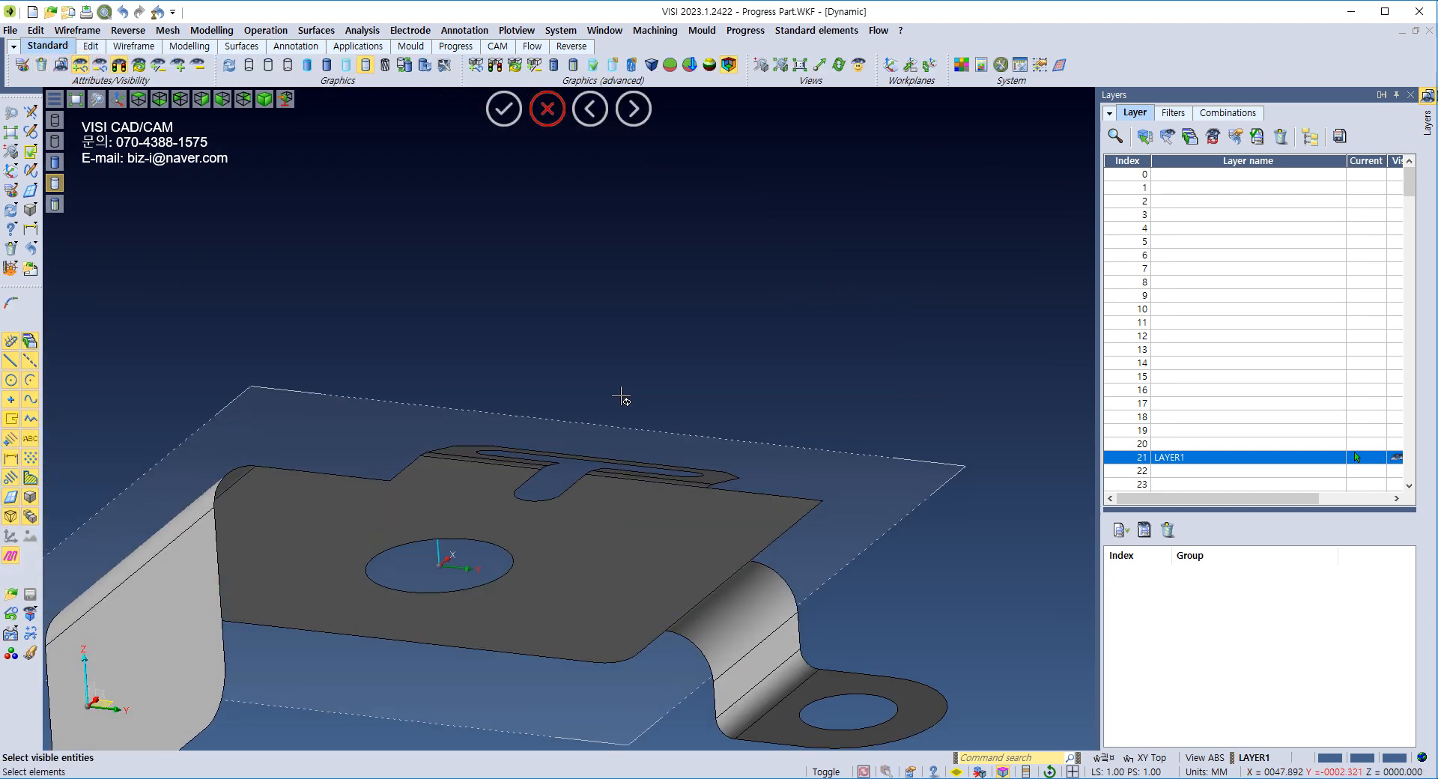
pyautogui.press('Escape')
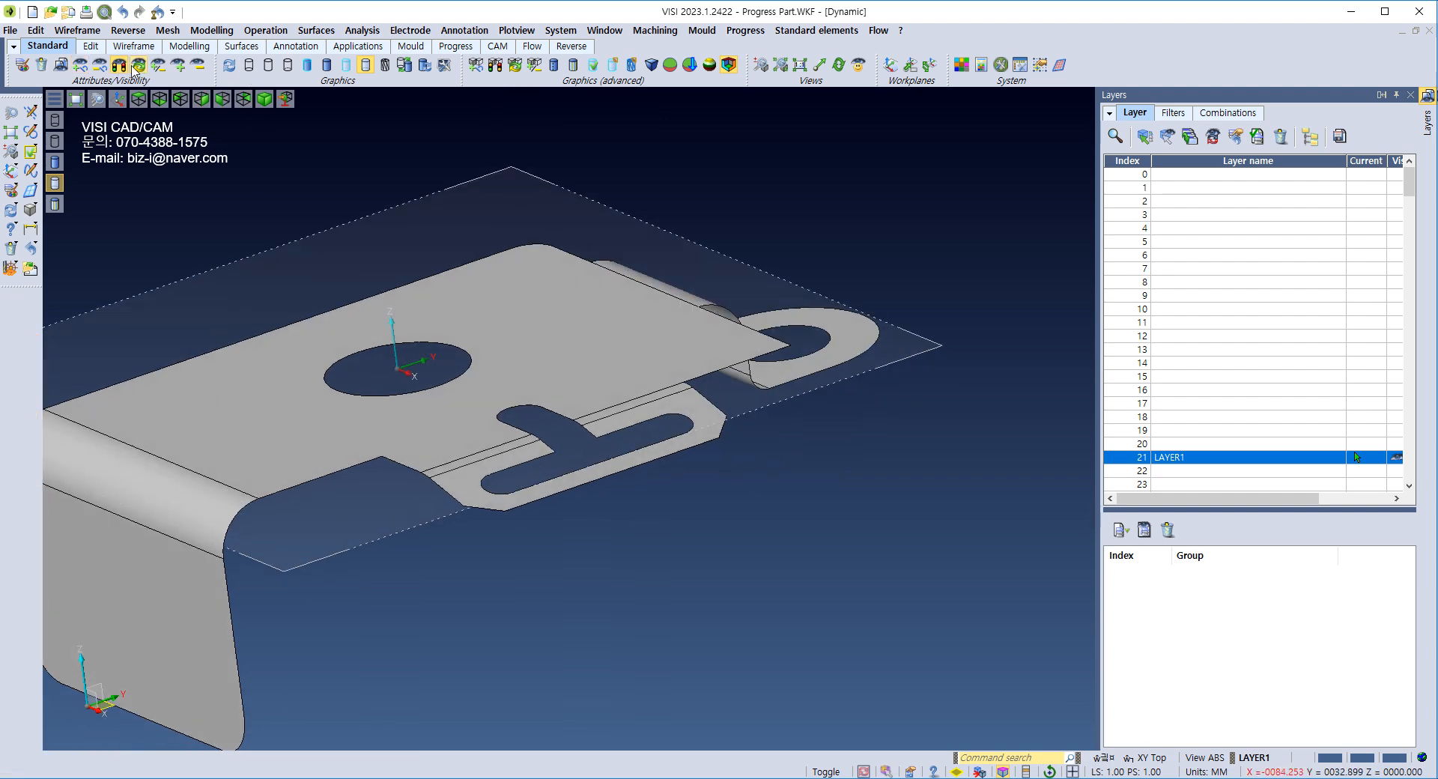
# Step: Swap the visible and hidden entities to compare the solid bracket with its skin, then return to the skin alone
pyautogui.click(135, 68)
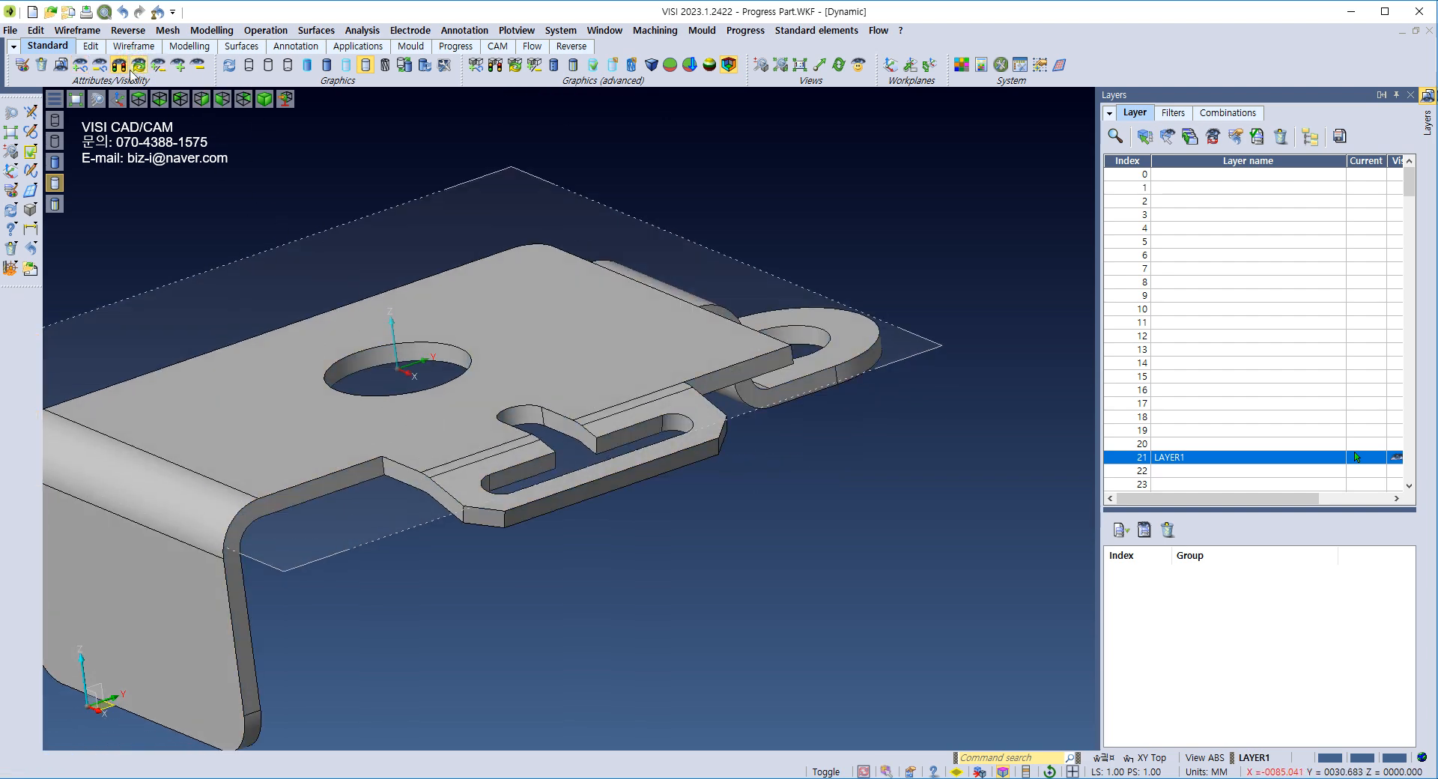
pyautogui.scroll(-5, 613, 337)
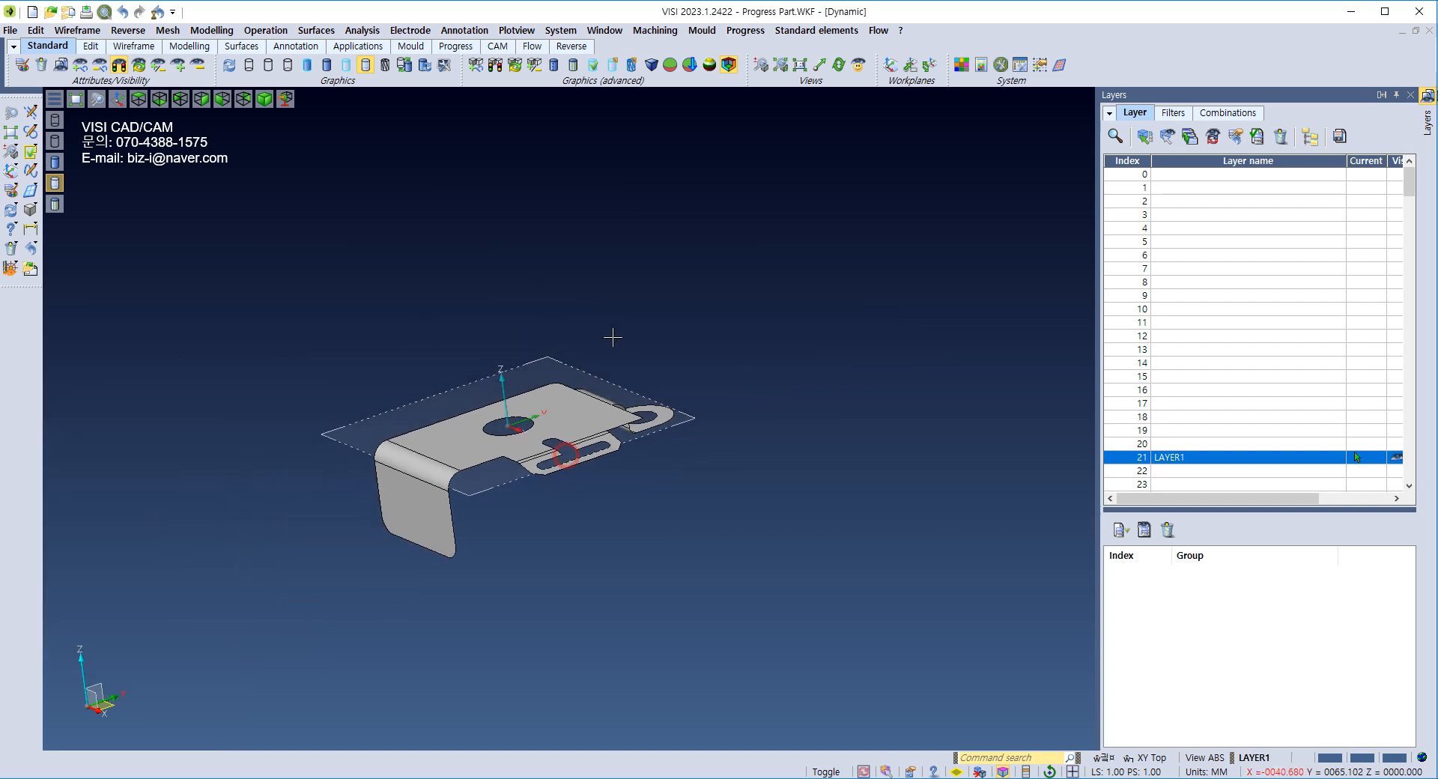
pyautogui.moveTo(612, 337); pyautogui.dragTo(622, 376, button='middle')
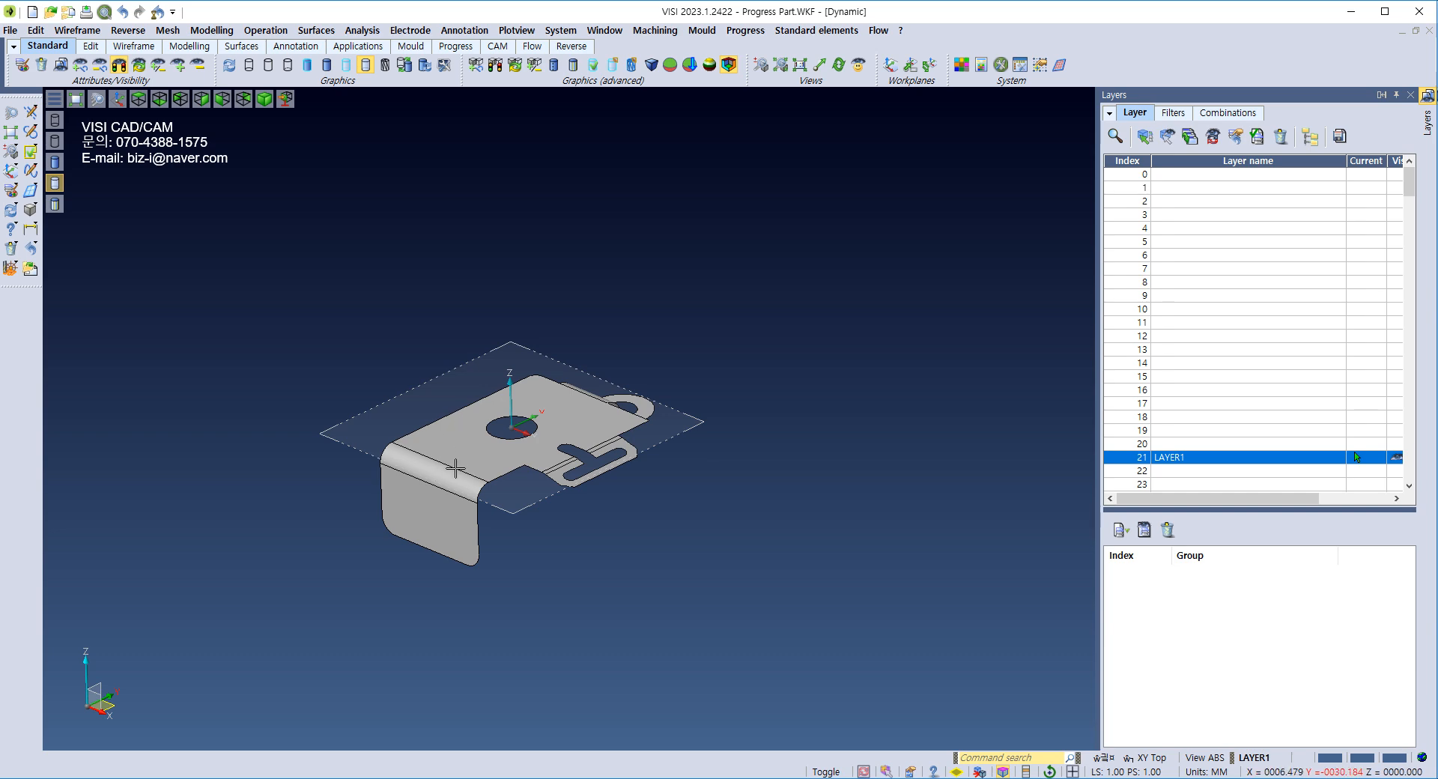
# Step: Copy the front bracket's skin by -100 mm along X, keeping Y and Z at 0 and retaining its attributes
pyautogui.click(42, 30)
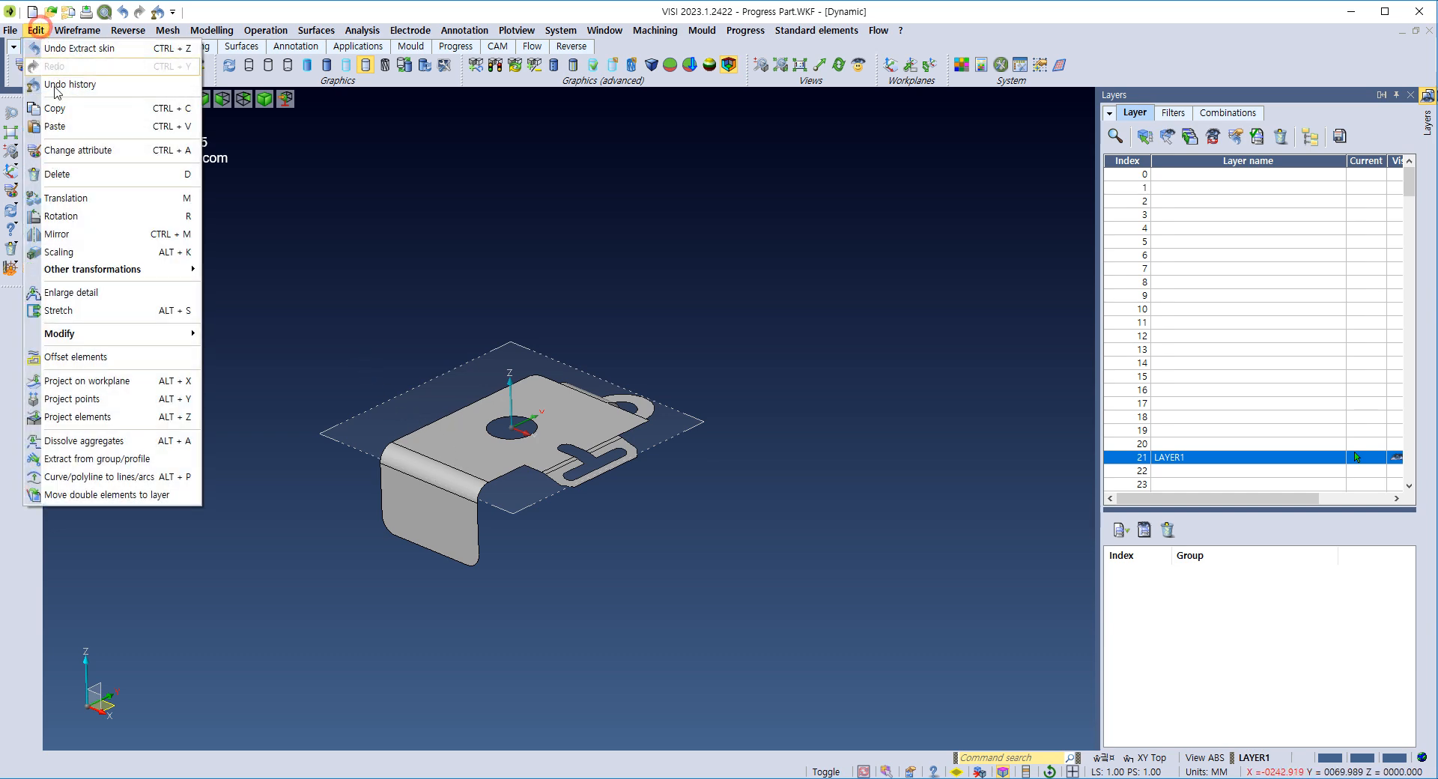
pyautogui.click(97, 201)
pyautogui.click(470, 462)
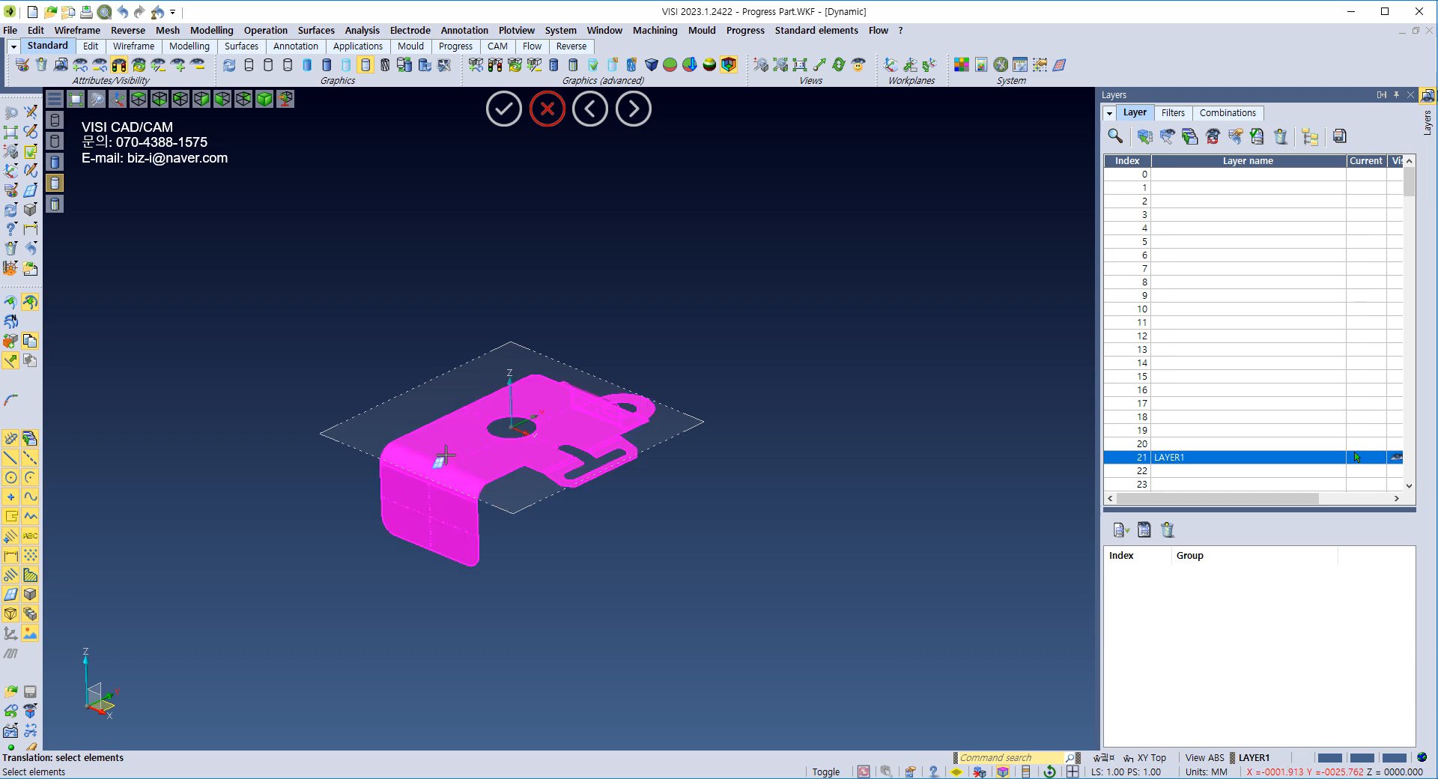
pyautogui.scroll(-5, 445, 453)
pyautogui.scroll(4, 395, 440)
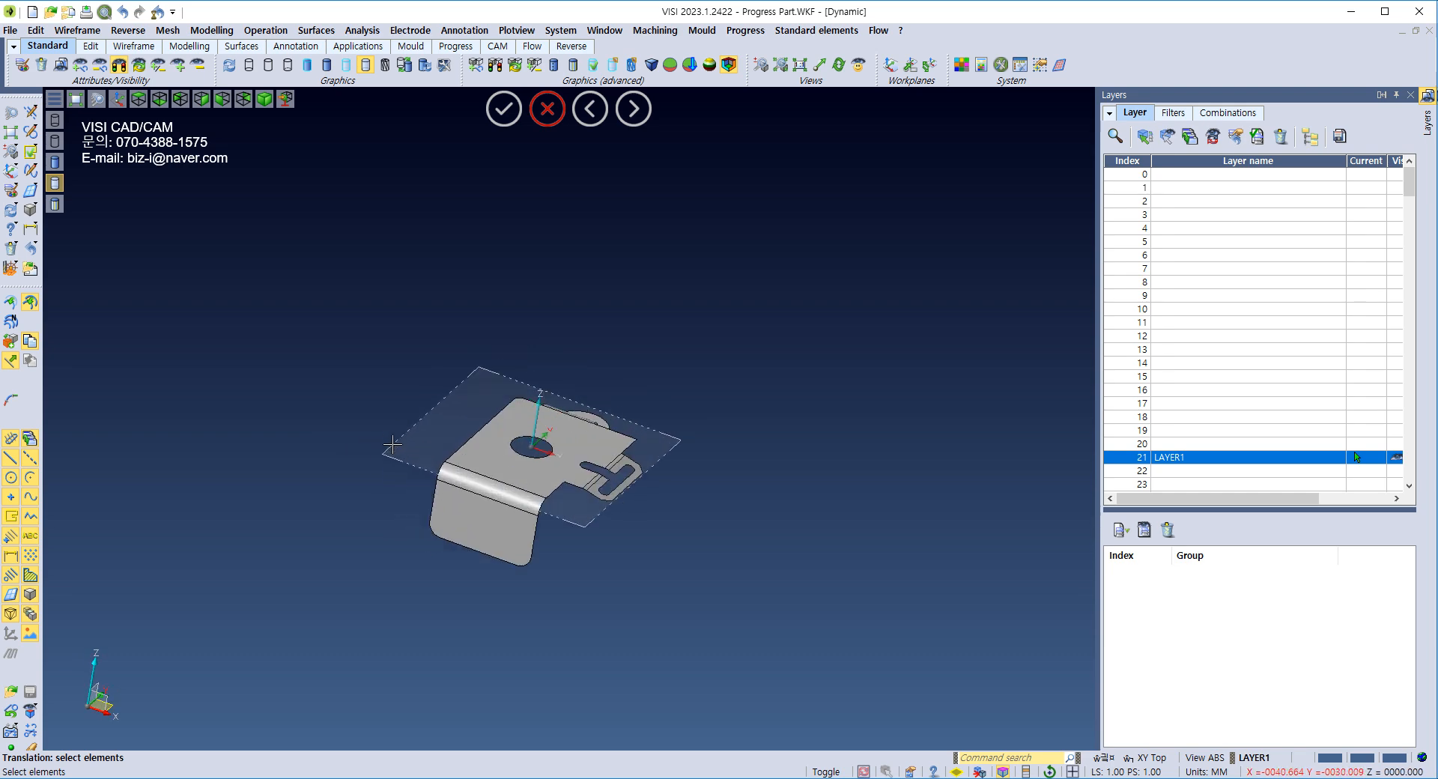
pyautogui.rightClick(492, 476)
pyautogui.press('Tab')
pyautogui.write('0')
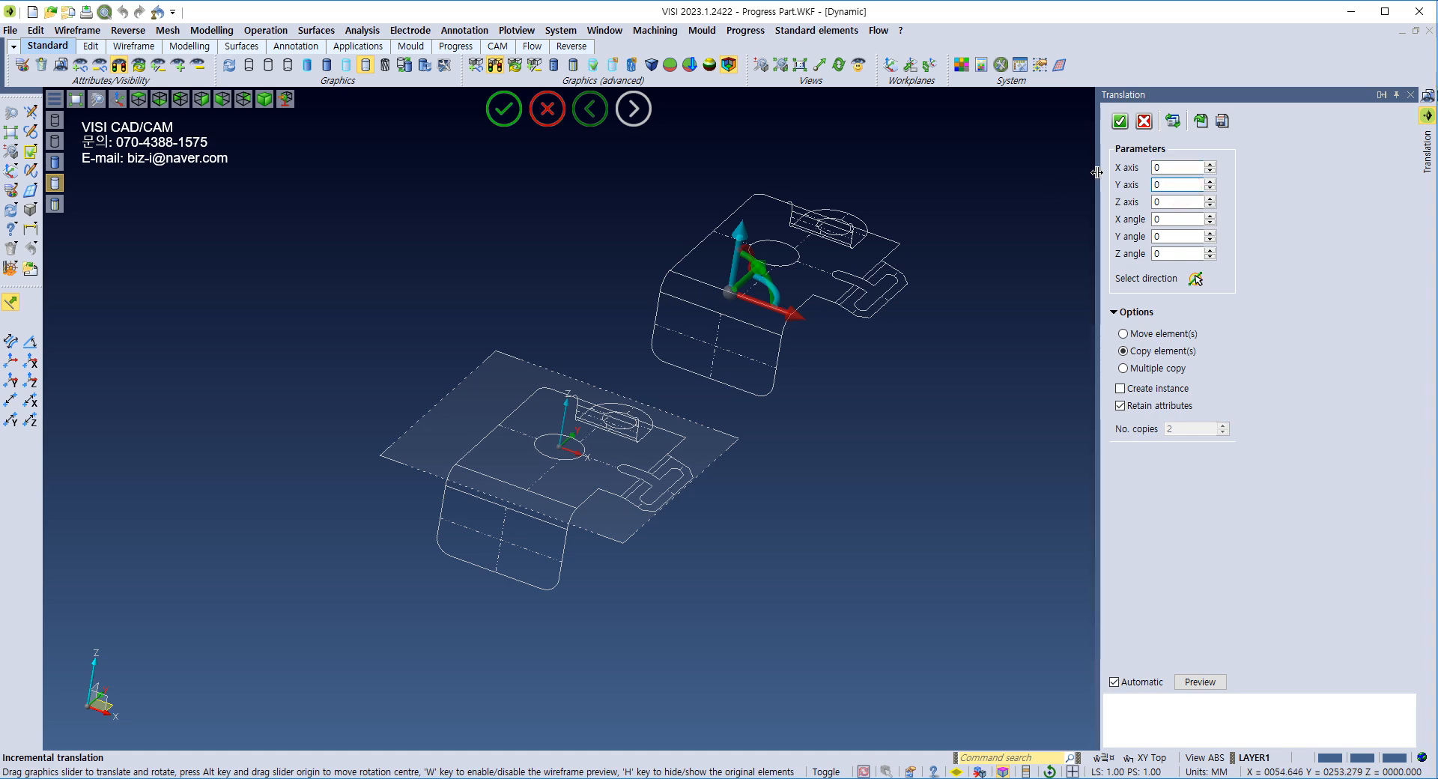
pyautogui.click(1155, 167)
pyautogui.write('-5')
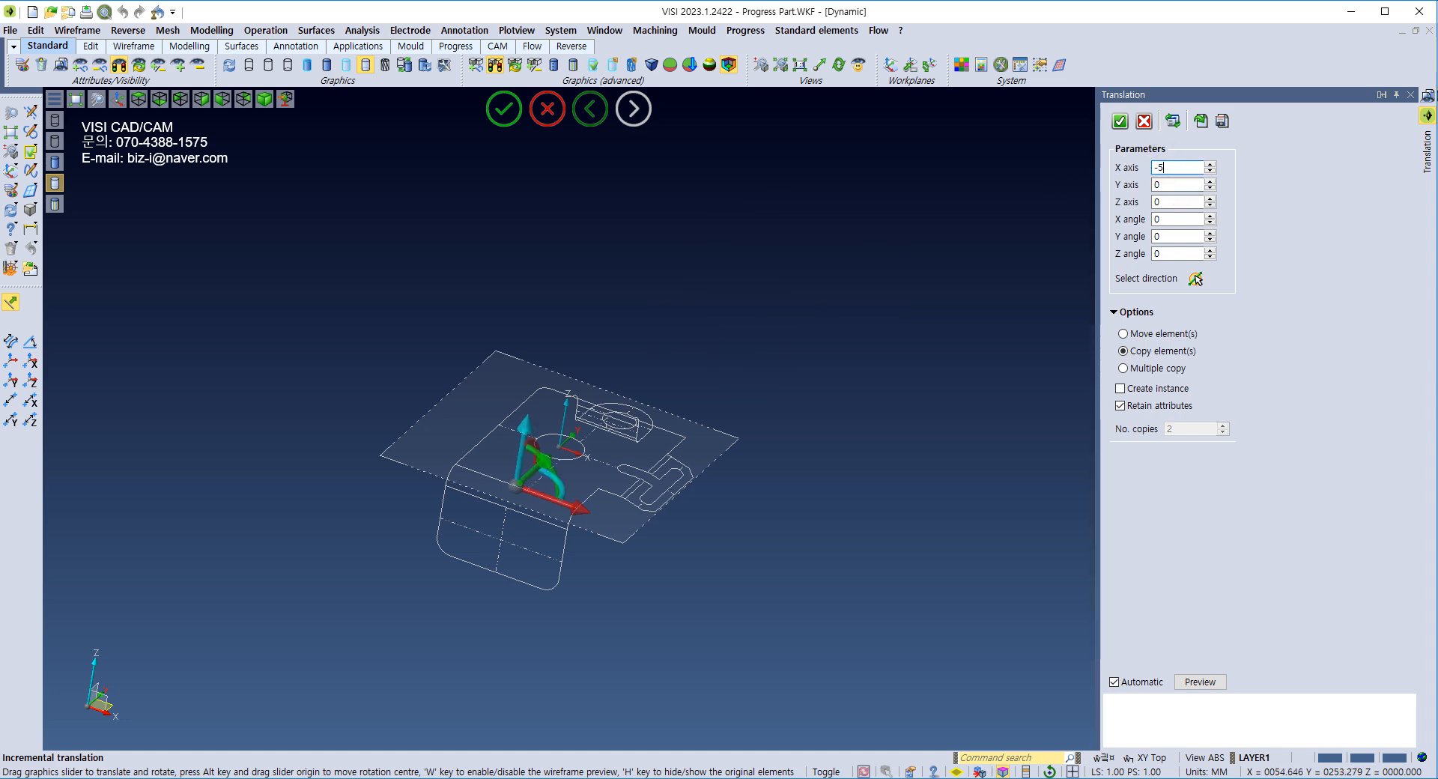
pyautogui.write('0')
pyautogui.press('Tab')
pyautogui.click(1183, 168)
pyautogui.click(1184, 166)
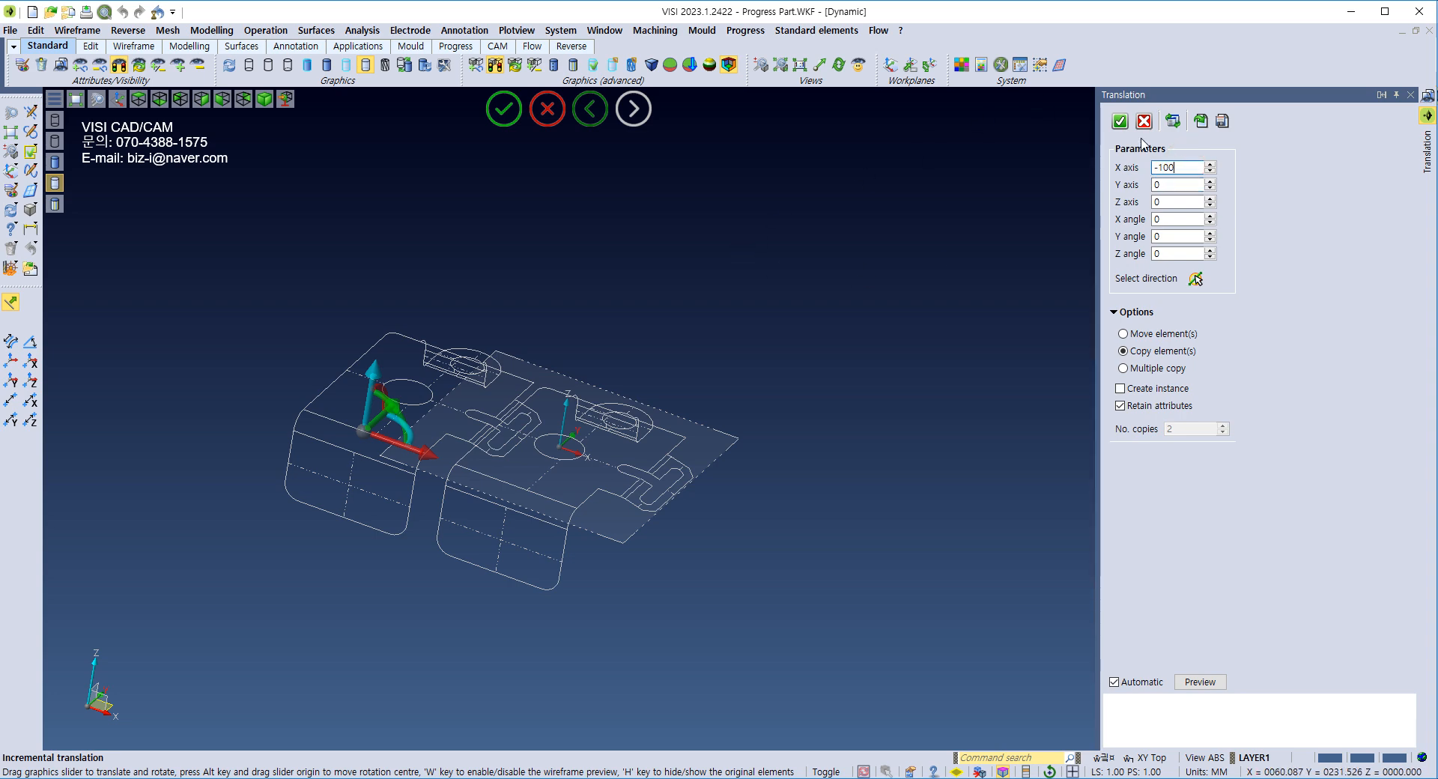
pyautogui.click(1204, 684)
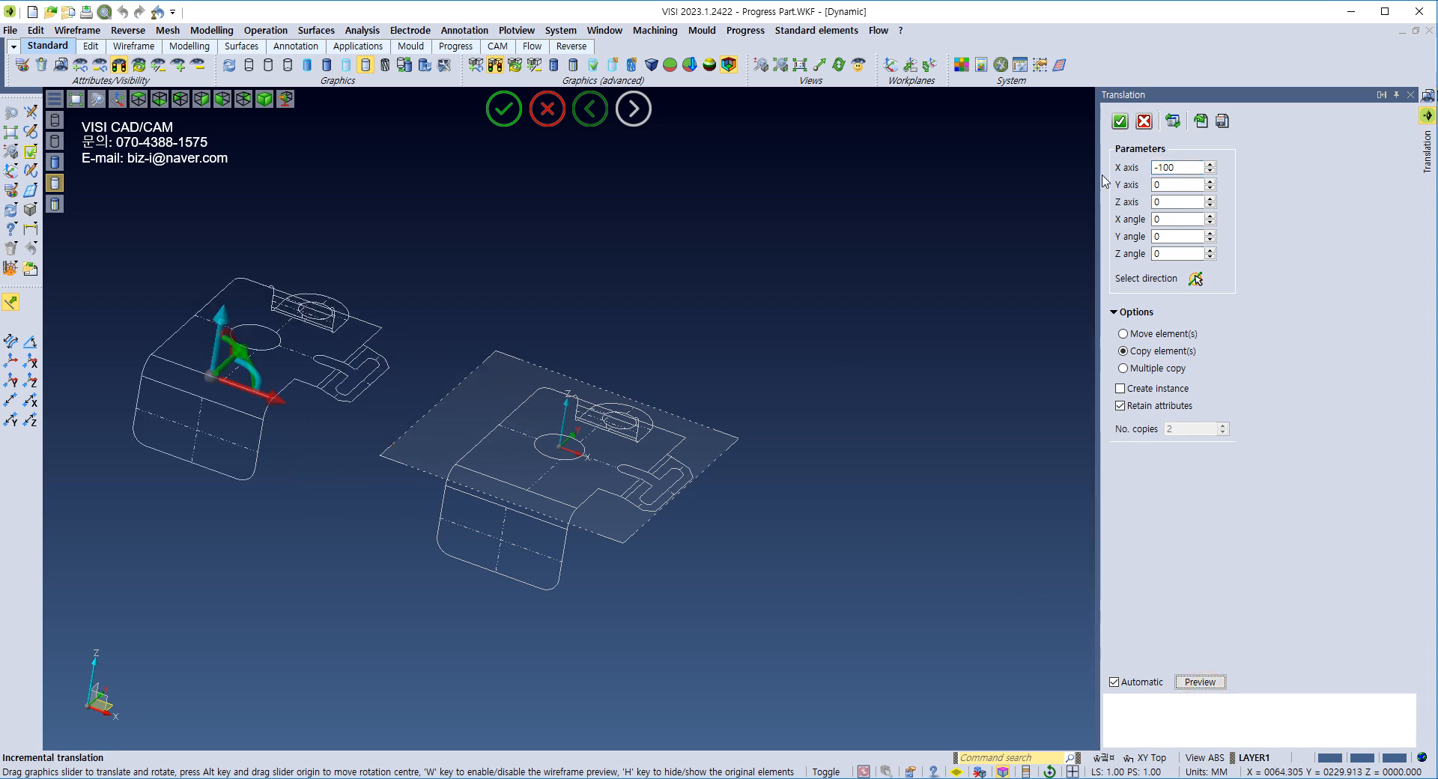
pyautogui.rightClick(965, 171)
pyautogui.rightClick(446, 311)
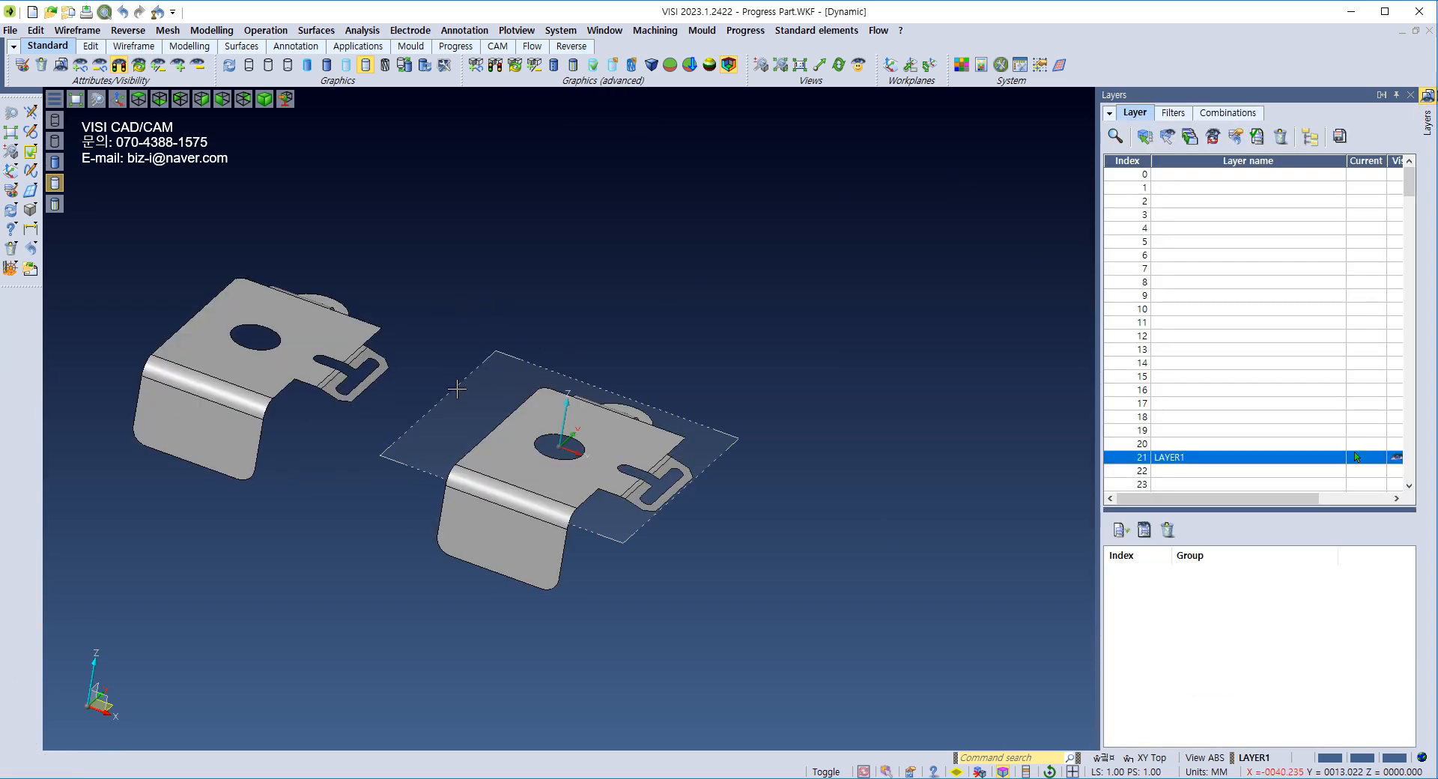
# Step: Unfold the wide flange bend on the copied skin with Linear flange to 0°, using constant length unfolding and neutral fibre 1/3
pyautogui.scroll(-3, 457, 392)
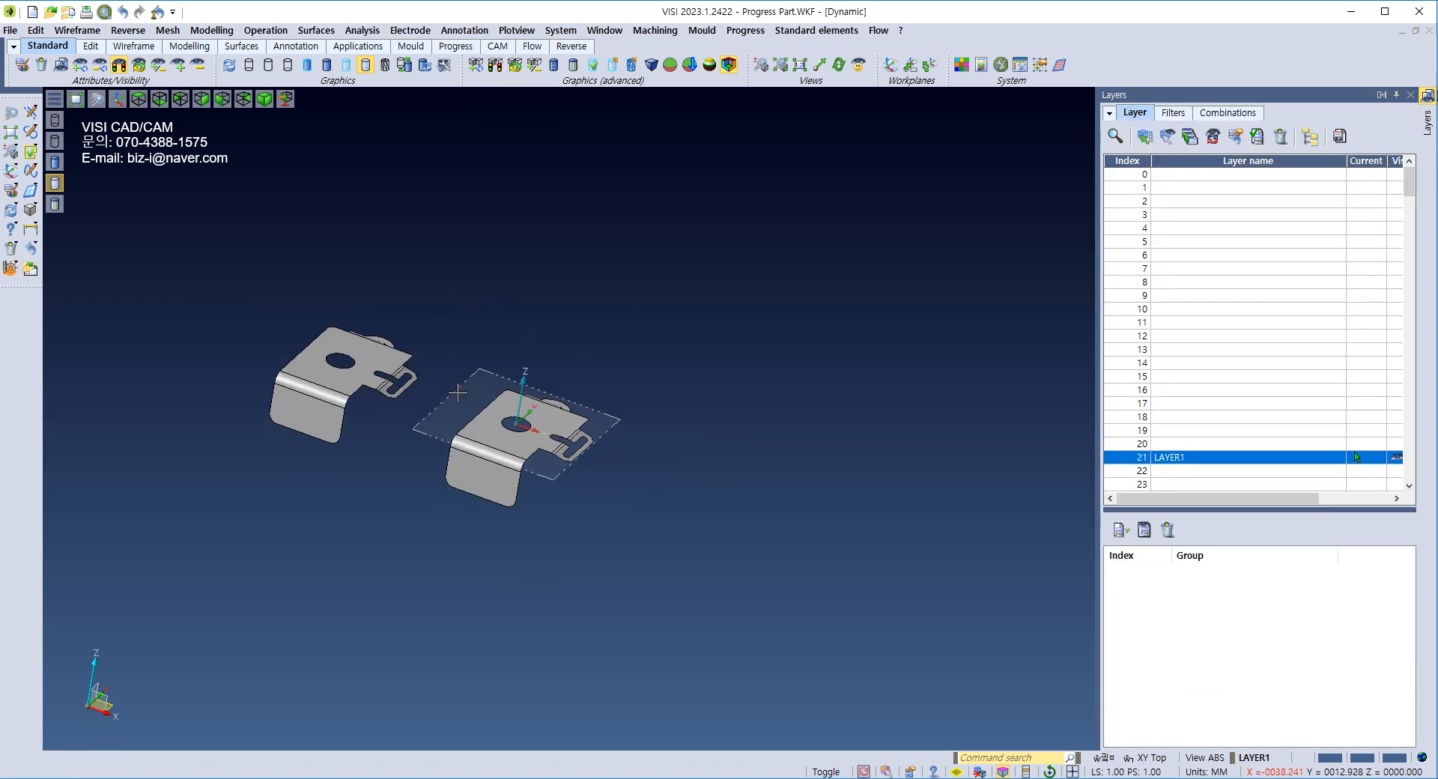
pyautogui.click(745, 30)
pyautogui.moveTo(792, 259)
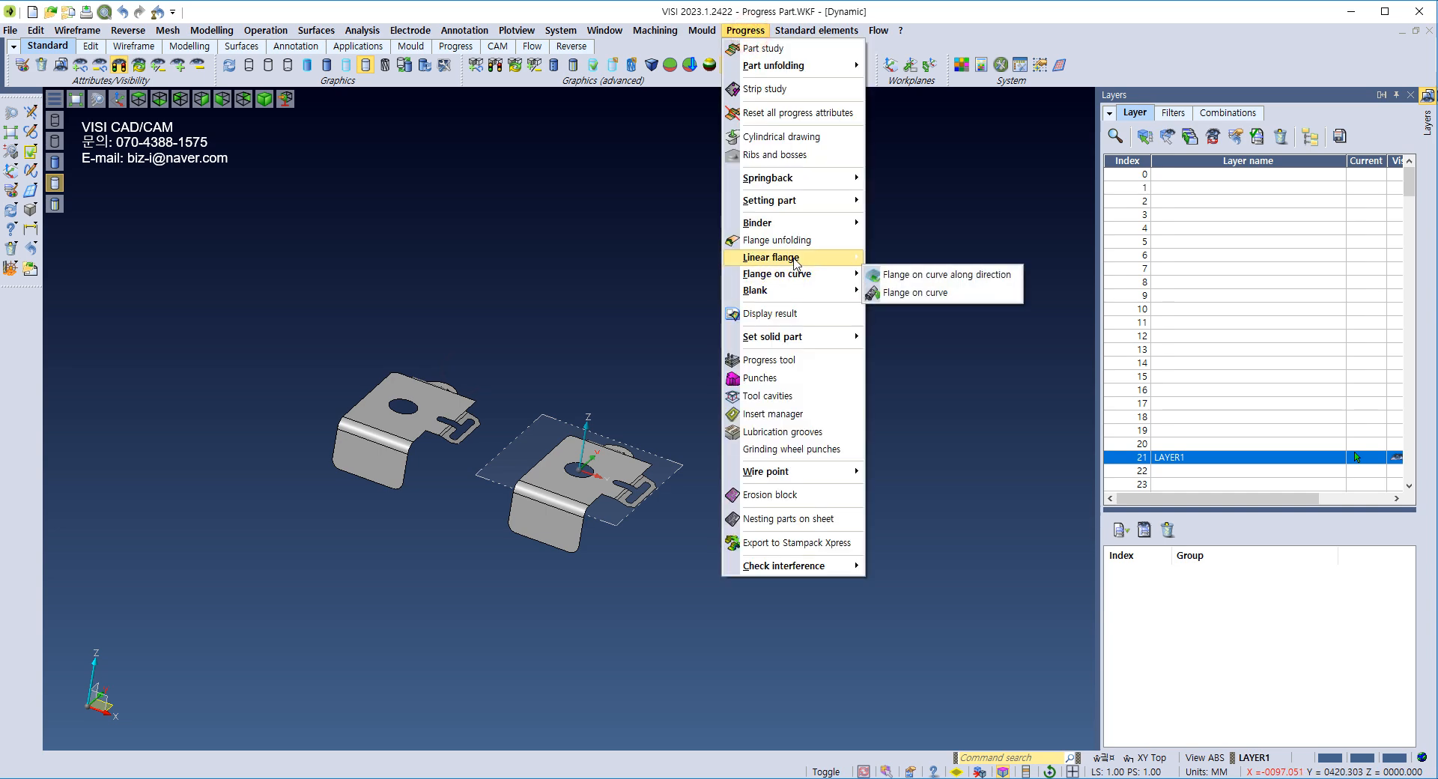
pyautogui.click(888, 259)
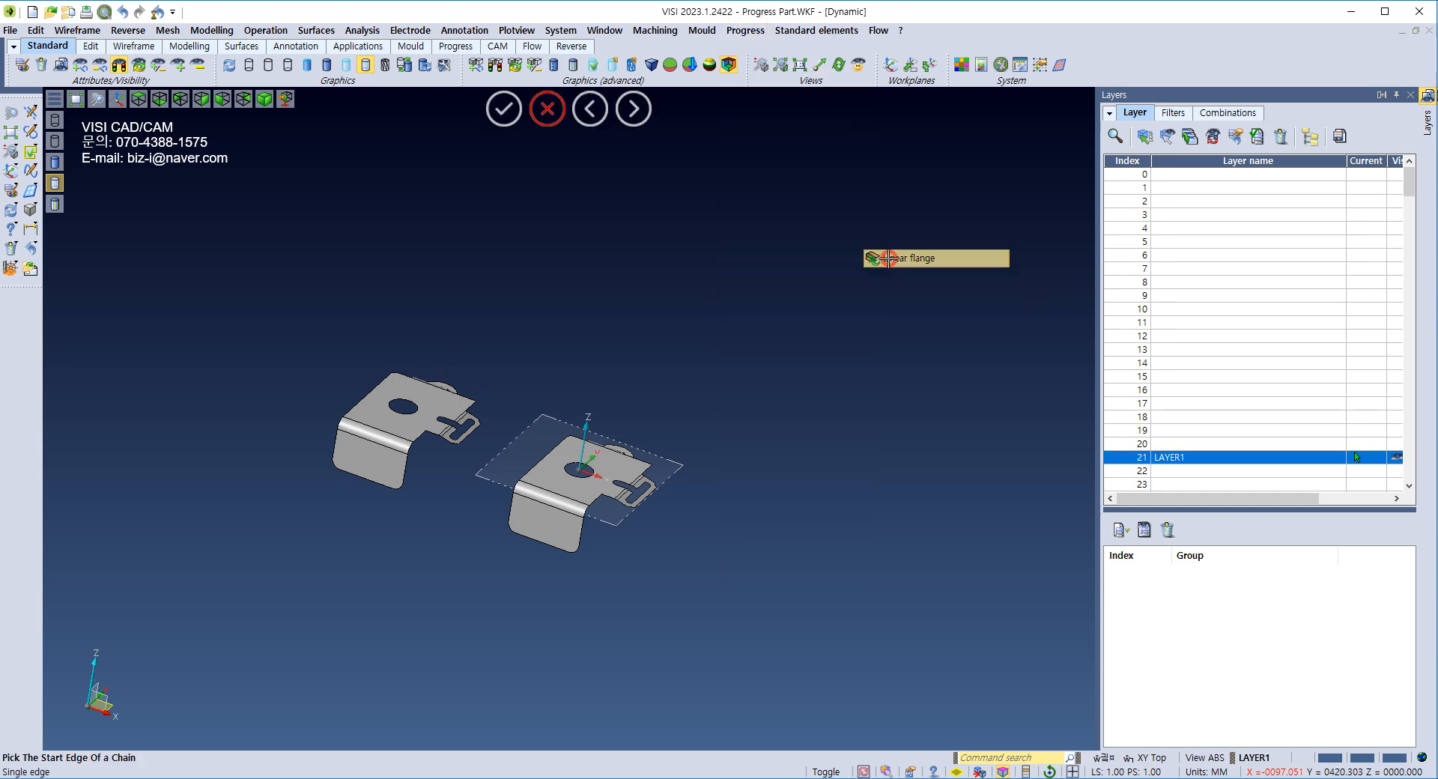
pyautogui.click(375, 435)
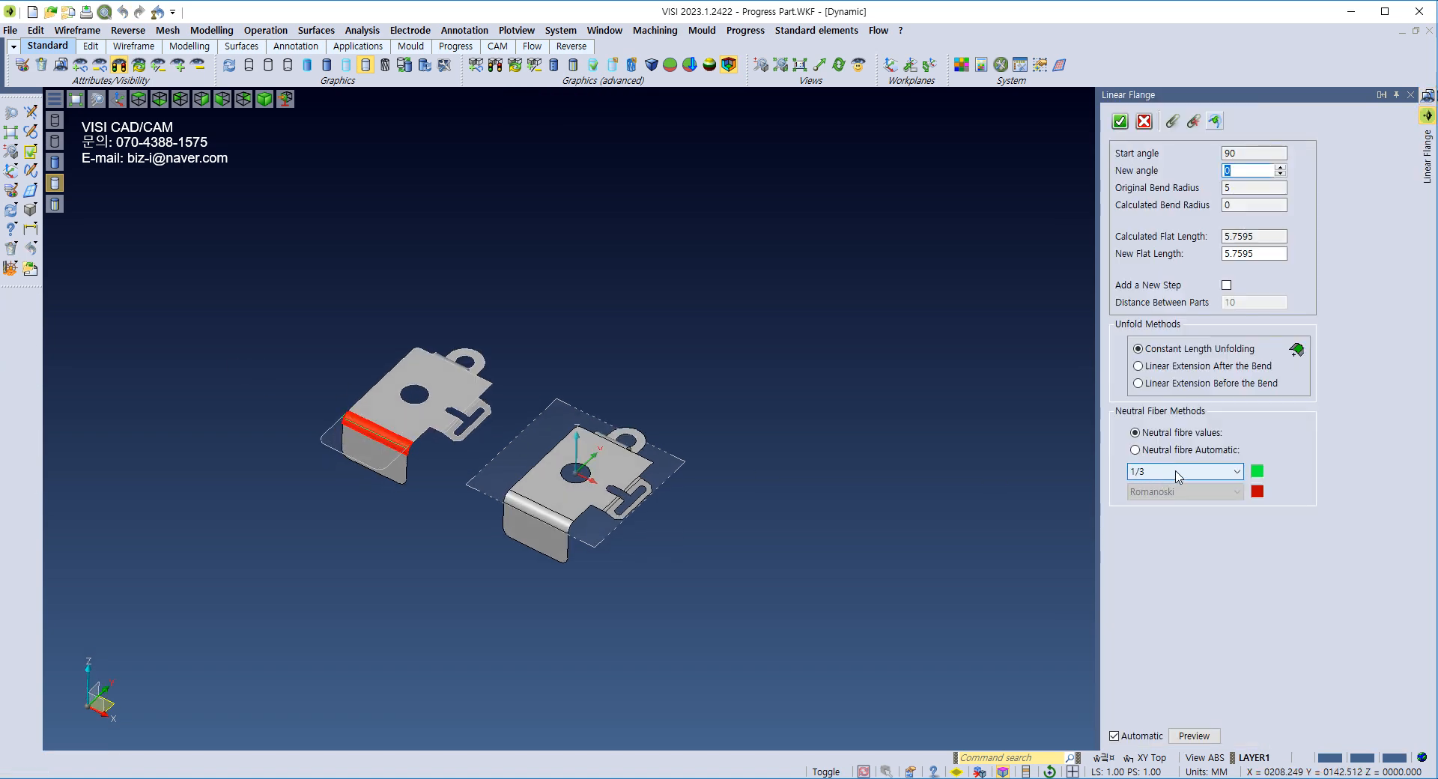
pyautogui.click(1121, 123)
pyautogui.press('Escape')
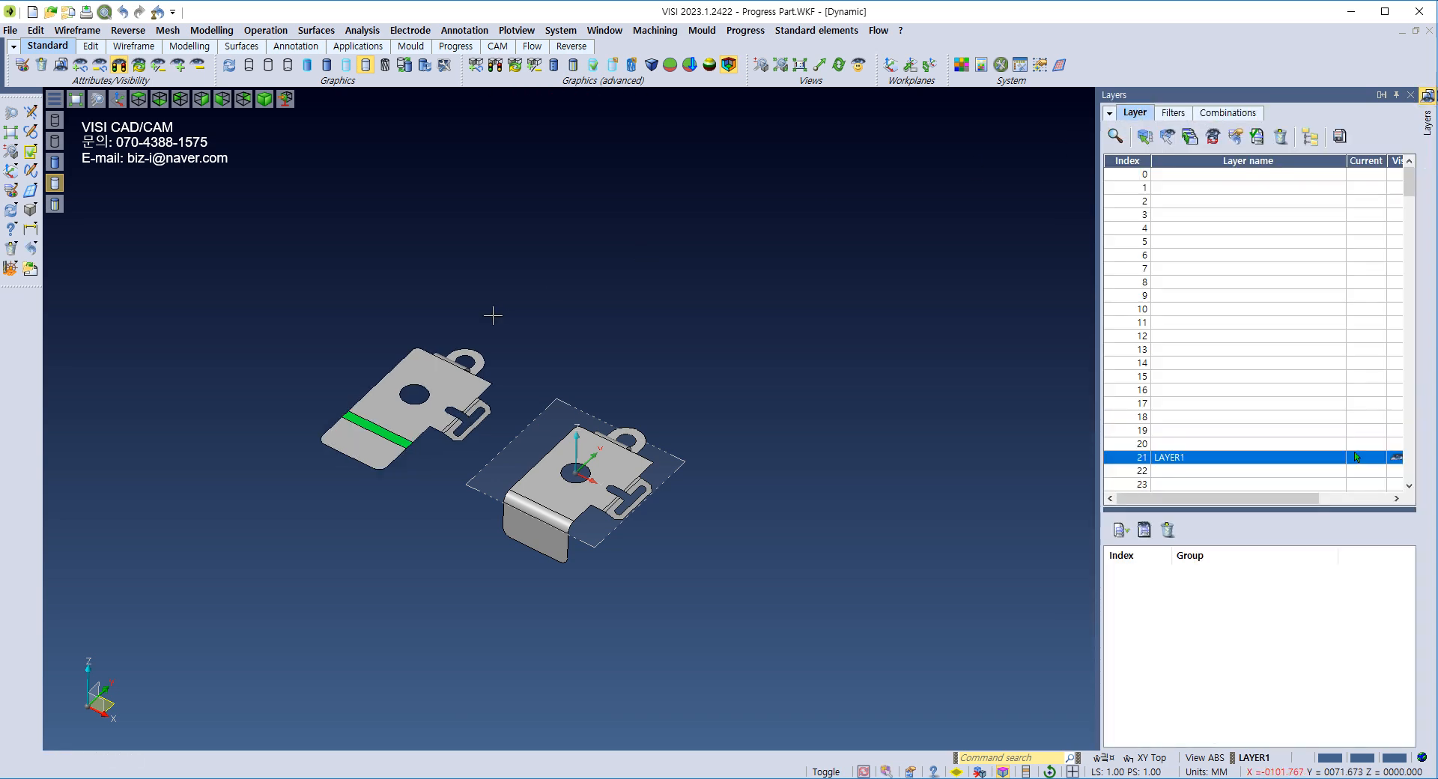
# Step: Copy the skin with the unfolded wide flange another -100 mm along X as the next stage
pyautogui.press('t')
pyautogui.click(428, 414)
pyautogui.rightClick(408, 390)
pyautogui.rightClick(412, 282)
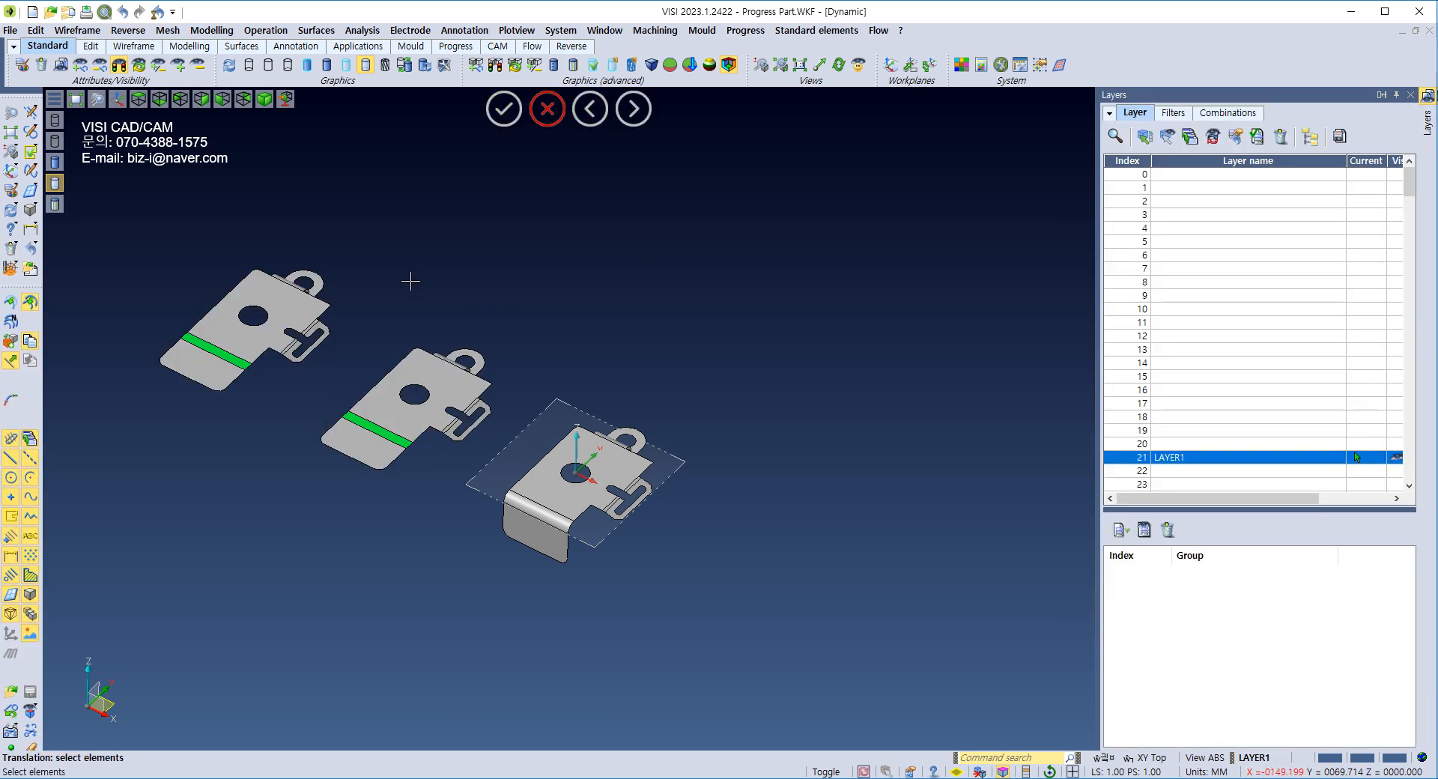
# Step: Unfold the first bend of the round-holed tab on the newest copy to 0° with Linear flange and neutral fibre 1/3
pyautogui.moveTo(367, 283); pyautogui.dragTo(573, 409, button='middle')
pyautogui.scroll(3, 520, 391)
pyautogui.rightClick(529, 392)
pyautogui.moveTo(591, 424)
pyautogui.click(720, 443)
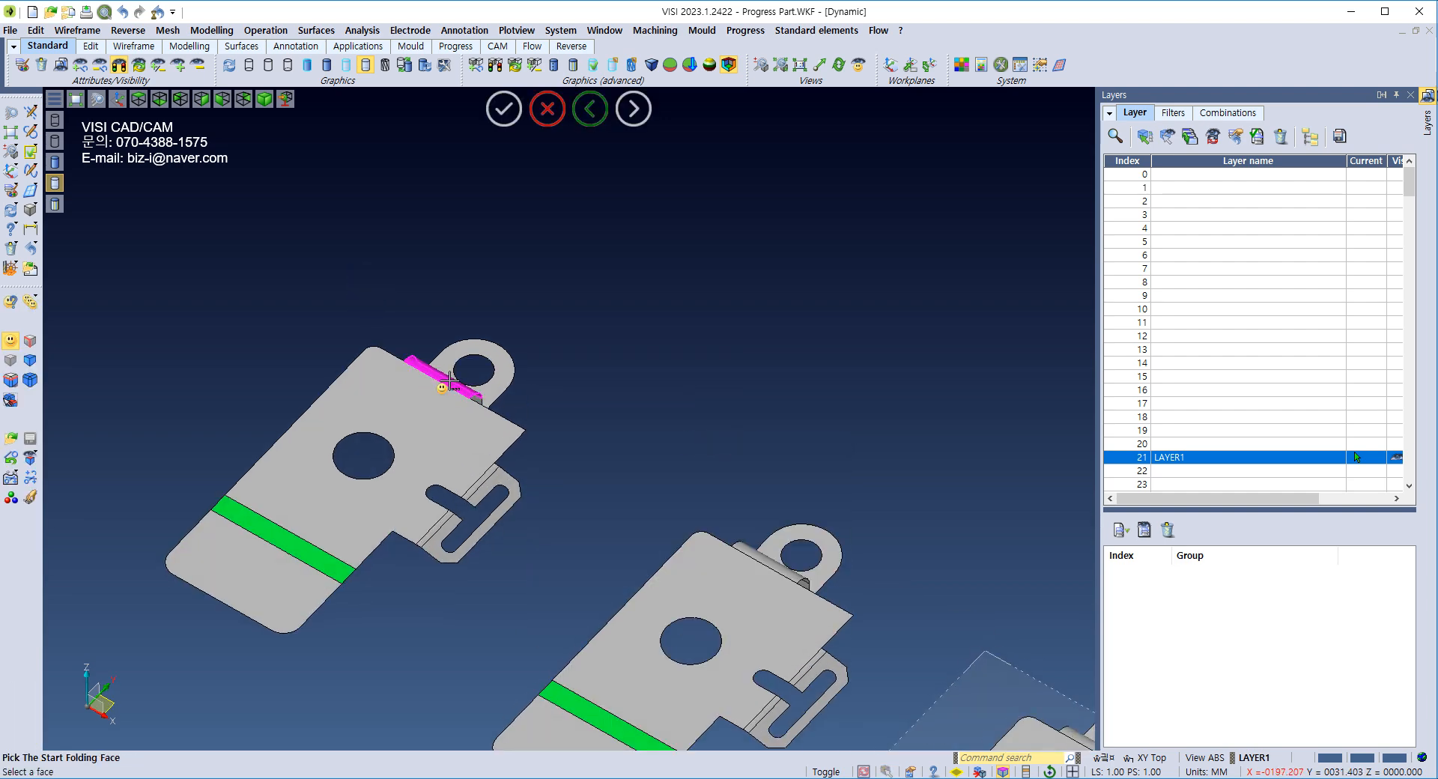
pyautogui.click(458, 380)
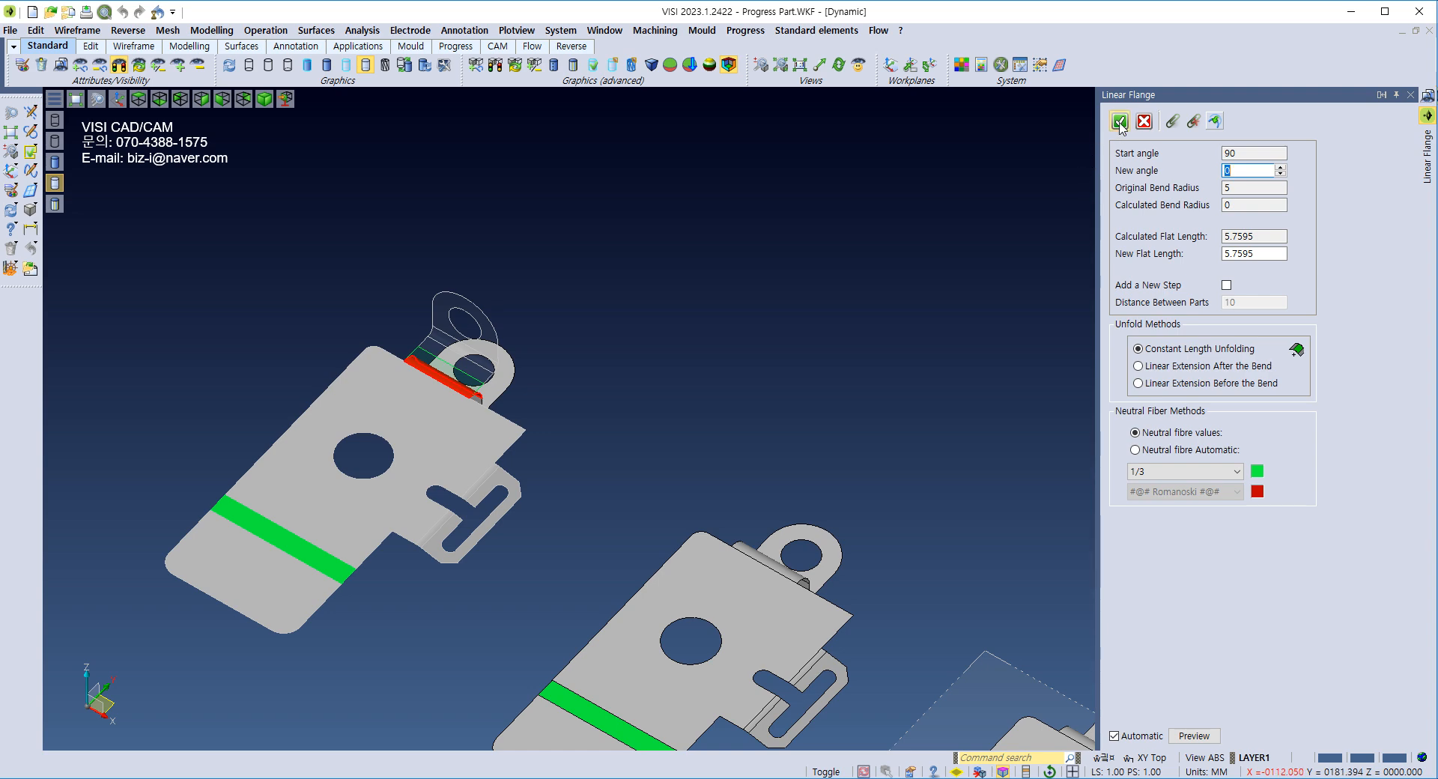
pyautogui.click(1119, 121)
# Step: Copy the skin with the partly unfolded round-holed tab another -100 mm along X
pyautogui.moveTo(604, 395); pyautogui.dragTo(860, 388, button='middle')
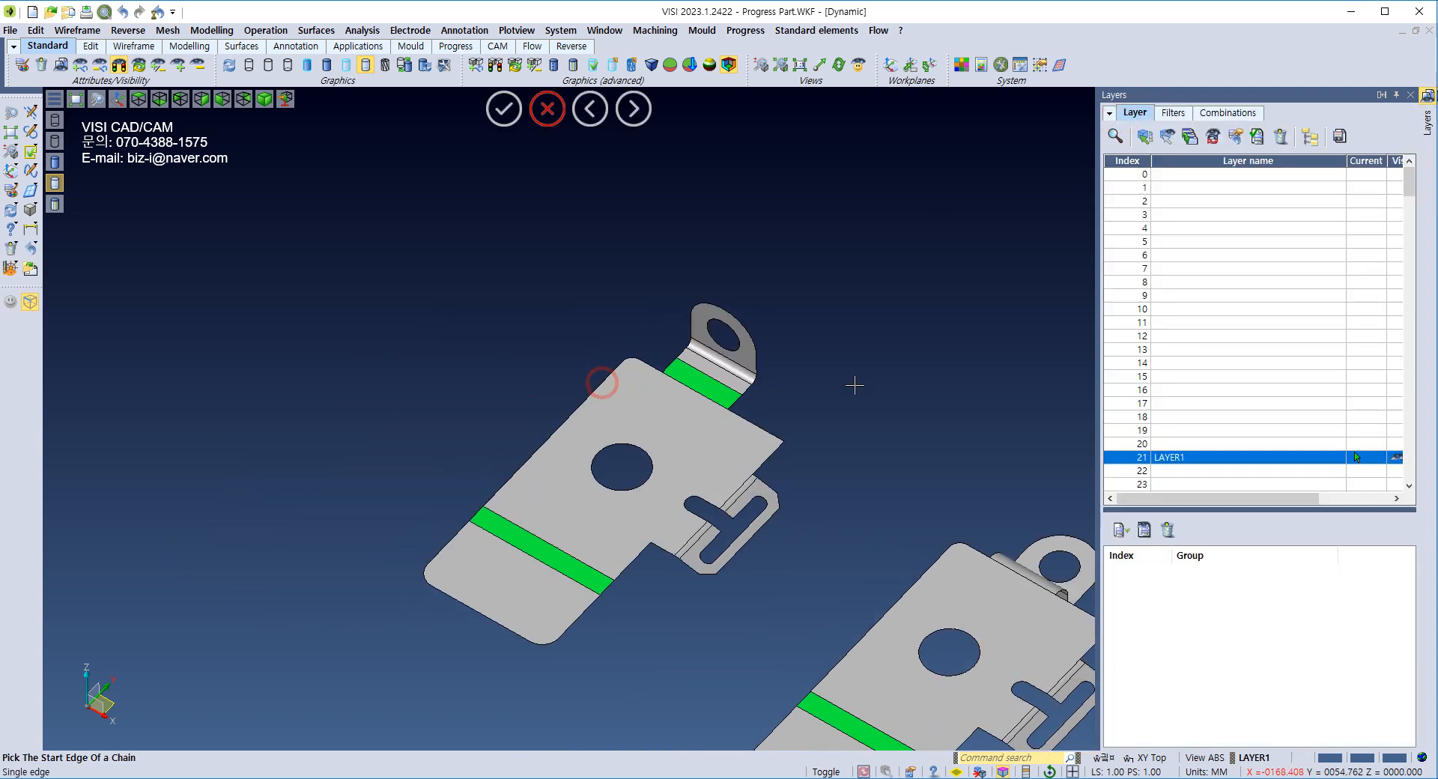
pyautogui.press('t')
pyautogui.click(667, 472)
pyautogui.rightClick(648, 454)
pyautogui.rightClick(444, 335)
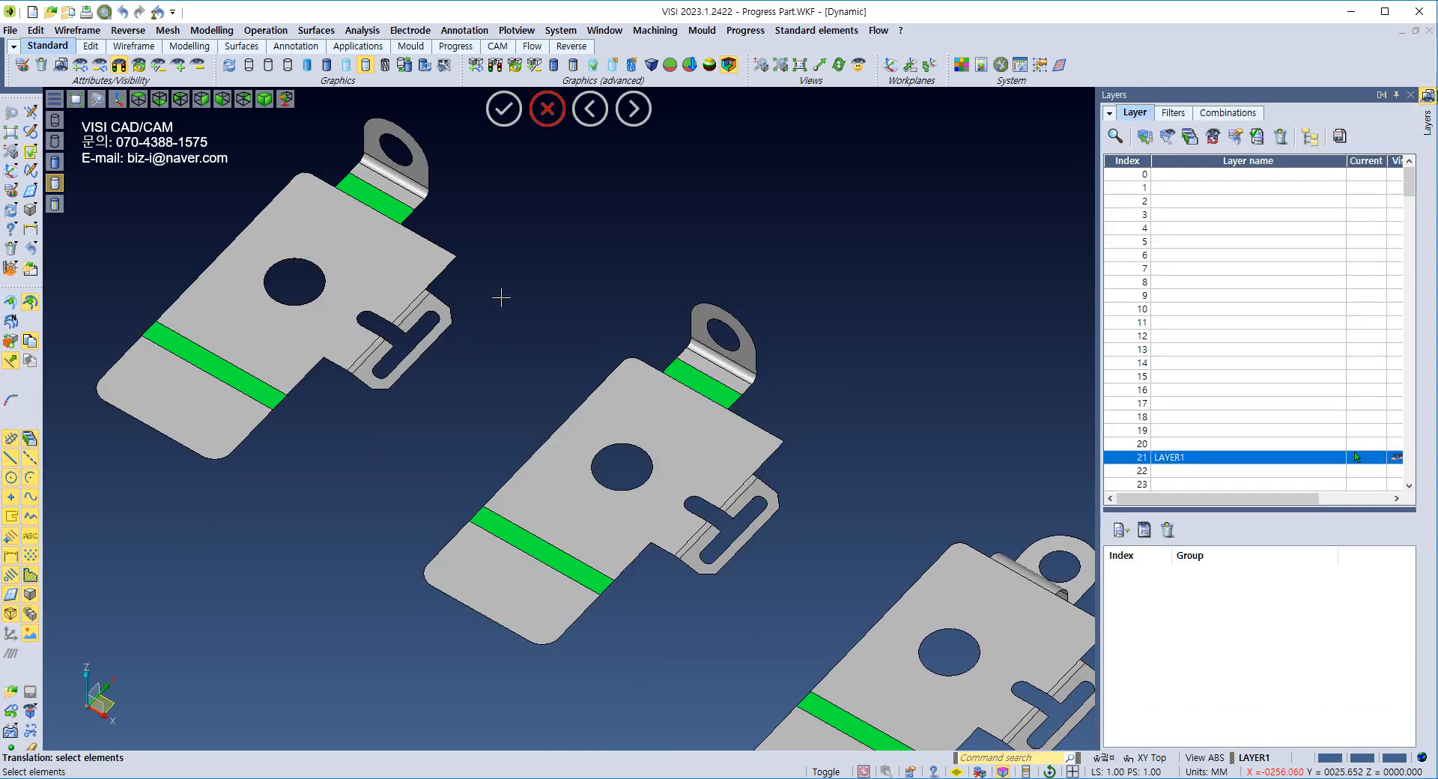
# Step: Unfold the remaining radius 2 bend of the round-holed tab on the newest copy to 0°, using neutral fibre 1/3
pyautogui.moveTo(501, 297); pyautogui.dragTo(673, 525, button='middle')
pyautogui.scroll(3, 548, 404)
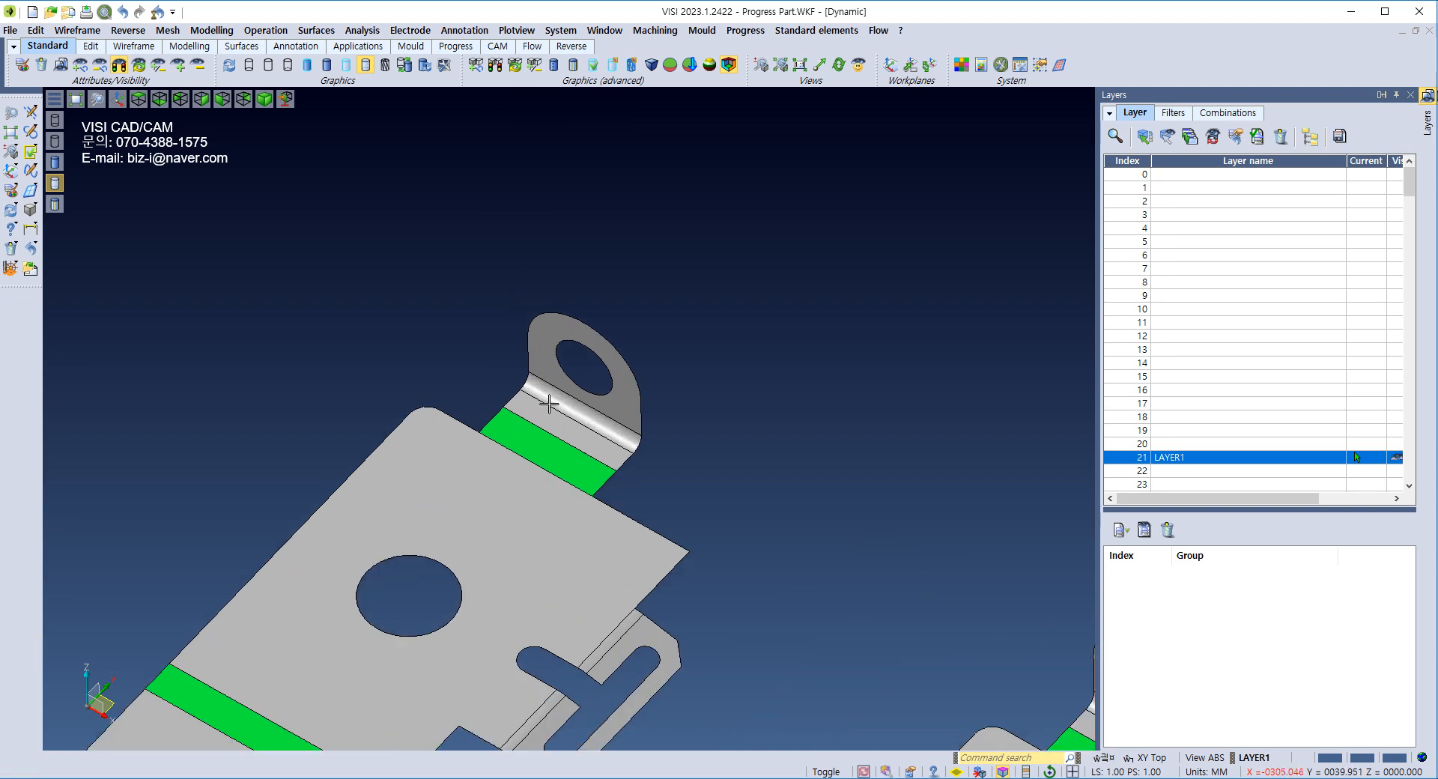
pyautogui.rightClick(750, 383)
pyautogui.moveTo(820, 416)
pyautogui.click(914, 433)
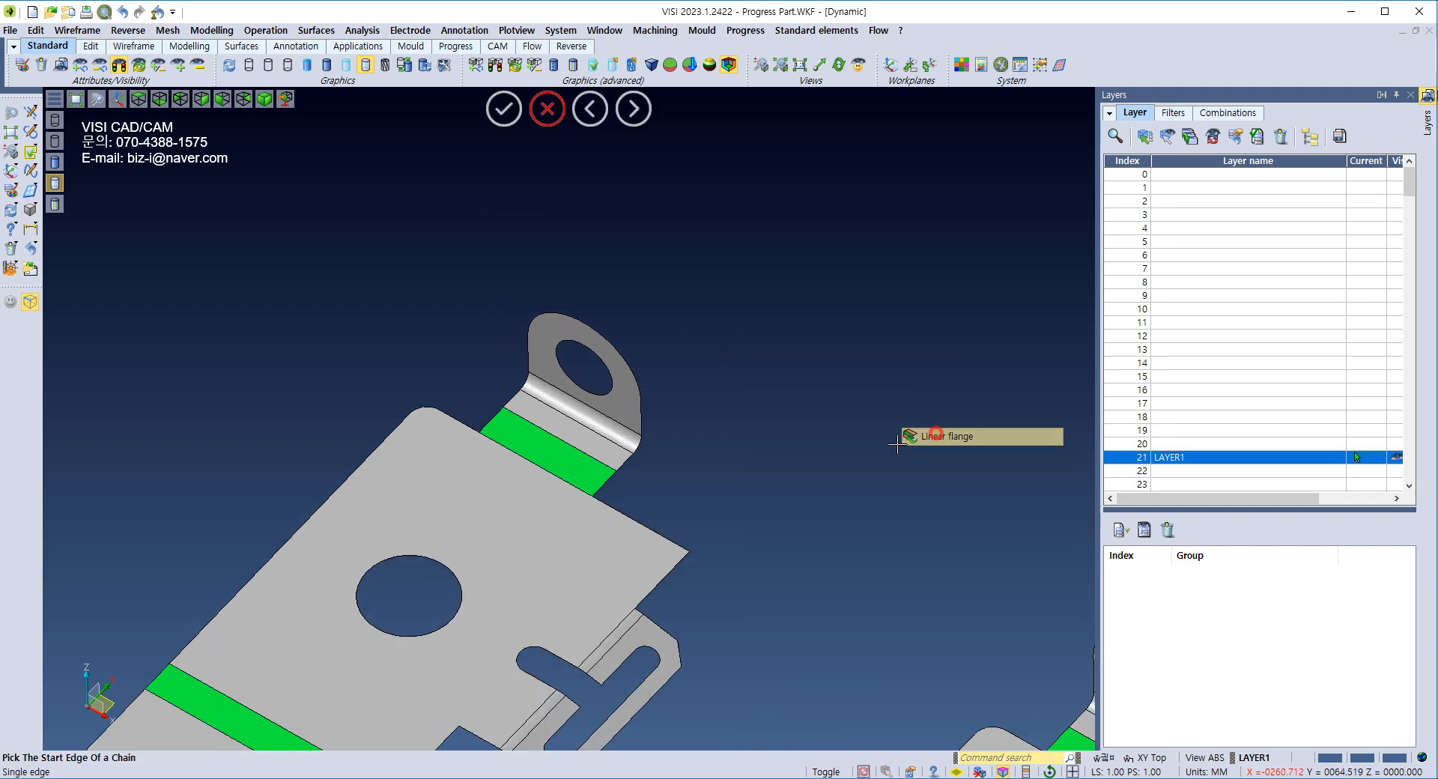
pyautogui.click(615, 442)
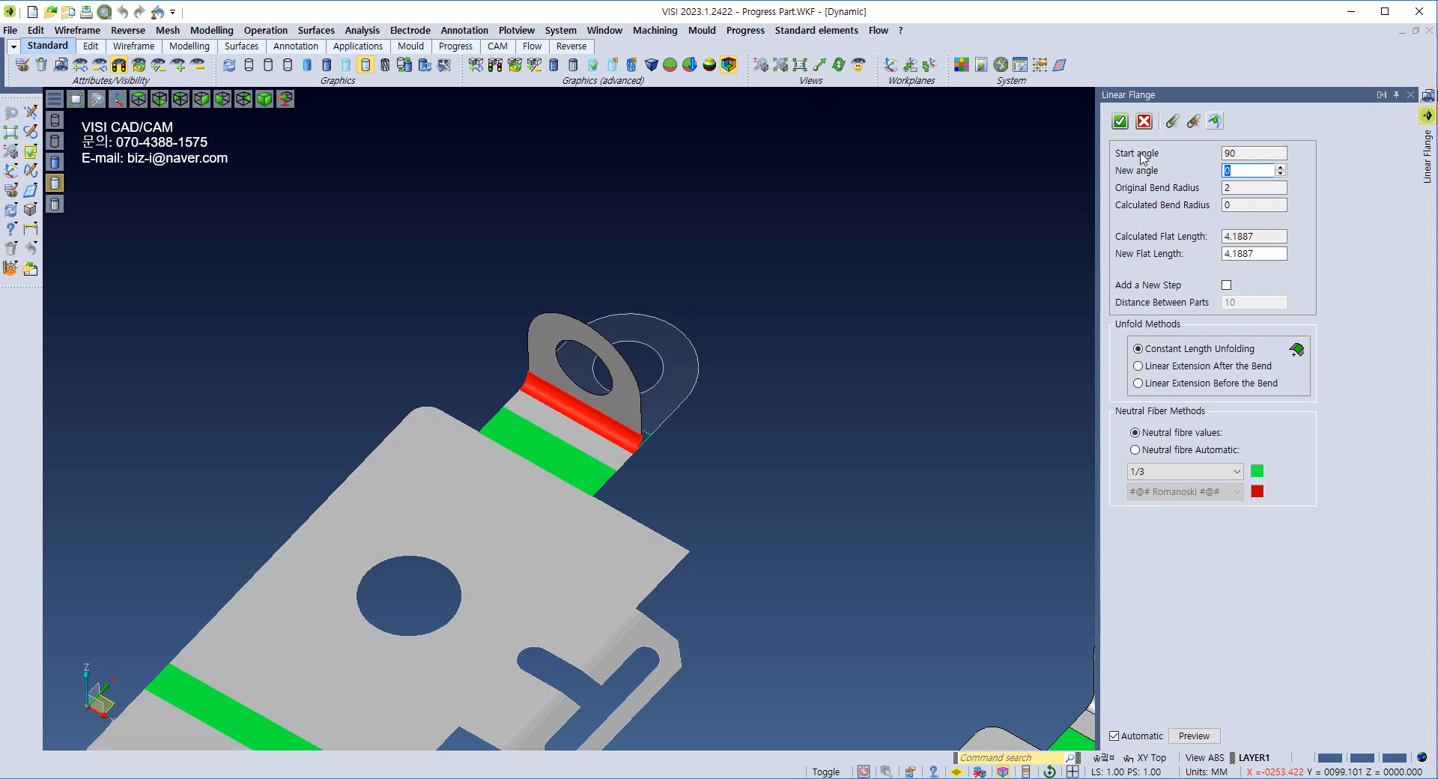
pyautogui.click(1120, 120)
pyautogui.scroll(-5, 744, 346)
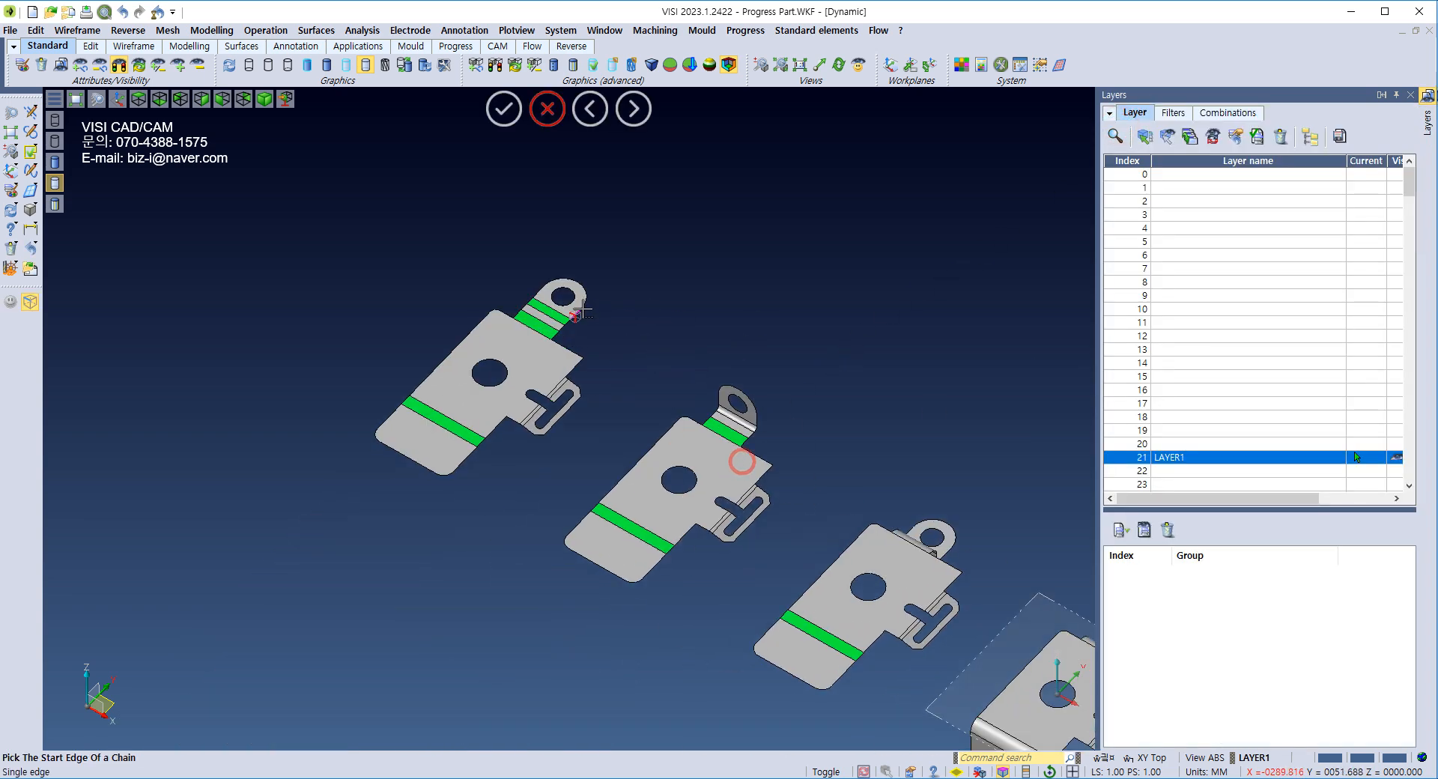
pyautogui.moveTo(703, 398); pyautogui.dragTo(556, 331, button='middle')
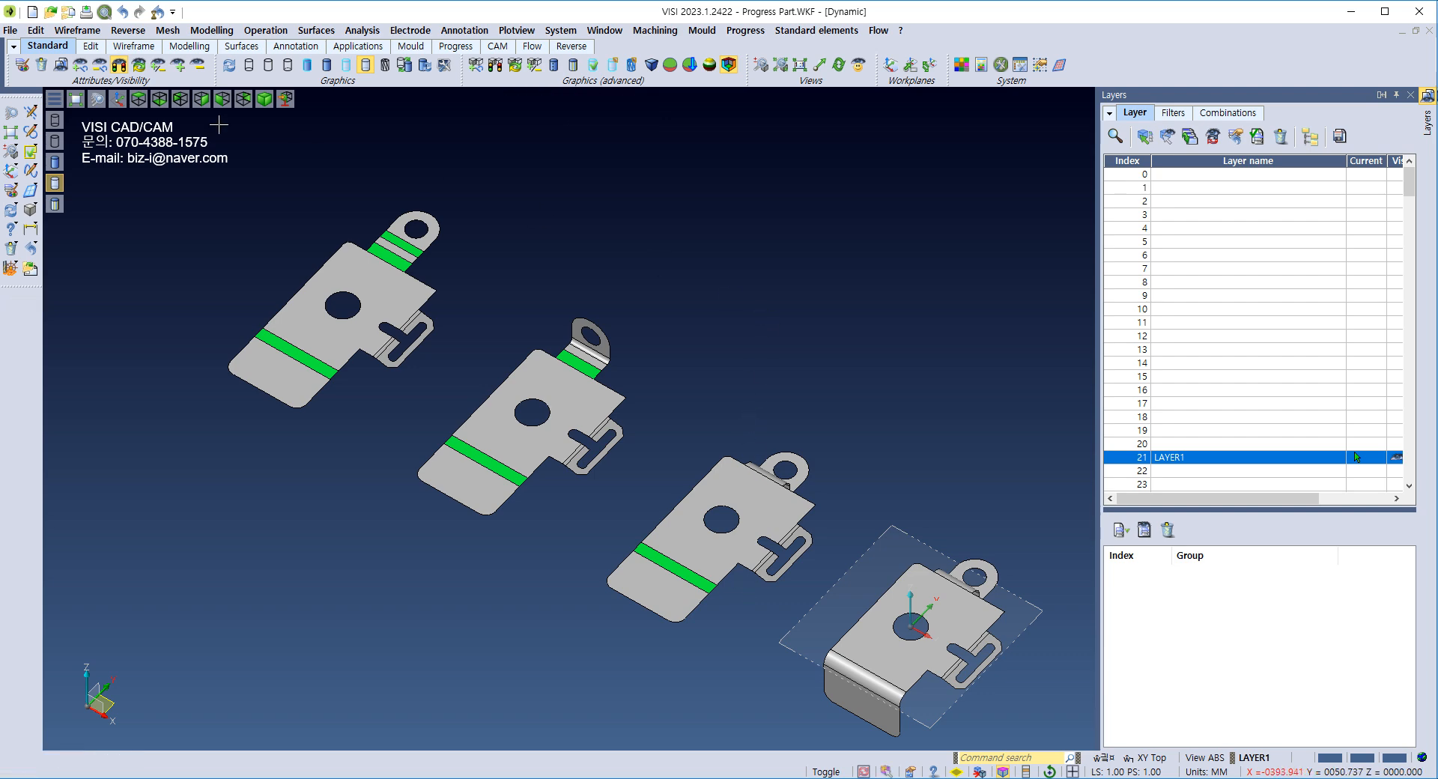
# Step: Redisplay the hidden solid brackets and compare them with the skin unfolding stages from several angles
pyautogui.click(119, 67)
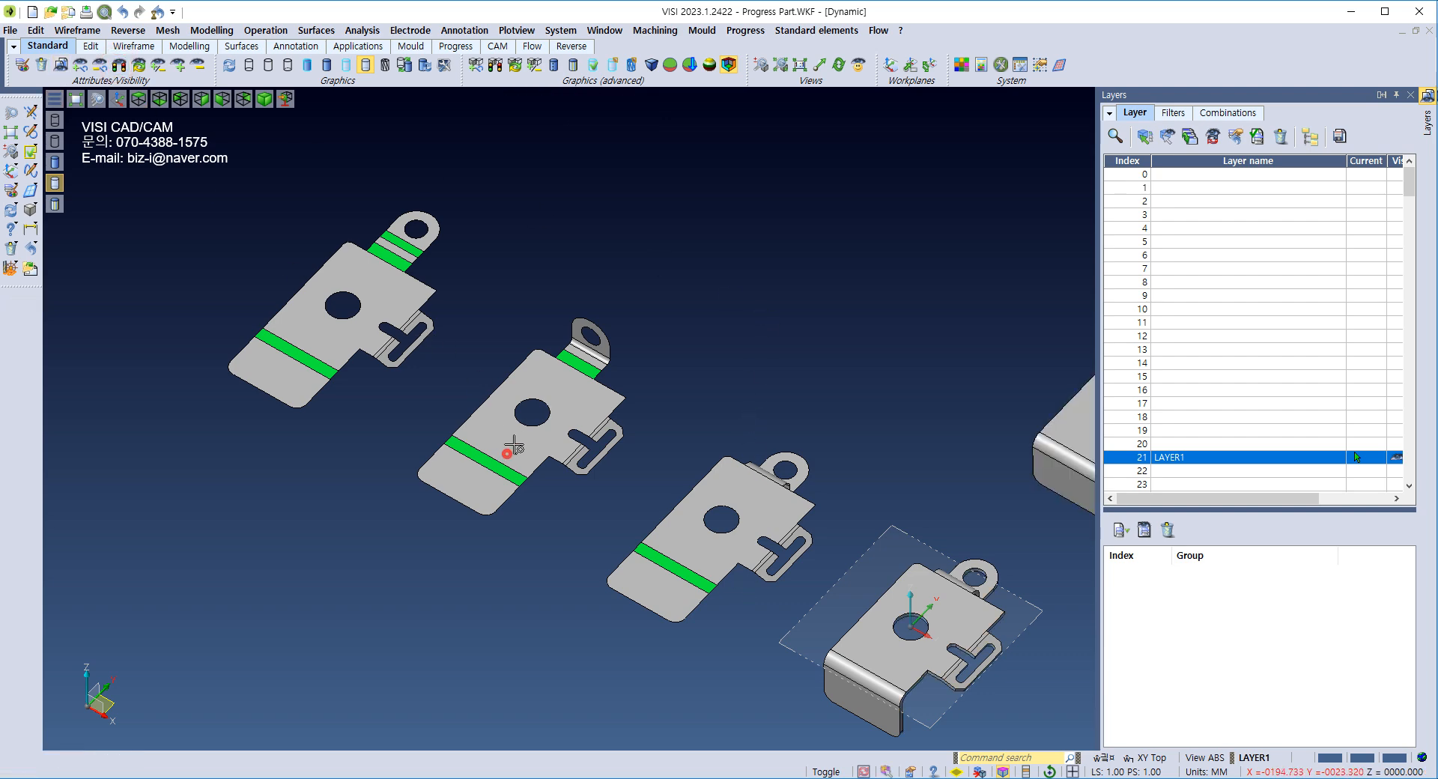
pyautogui.scroll(-3, 507, 455)
pyautogui.moveTo(564, 396); pyautogui.dragTo(481, 427, button='middle')
pyautogui.moveTo(370, 334); pyautogui.dragTo(452, 383, button='middle')
pyautogui.scroll(6, 465, 398)
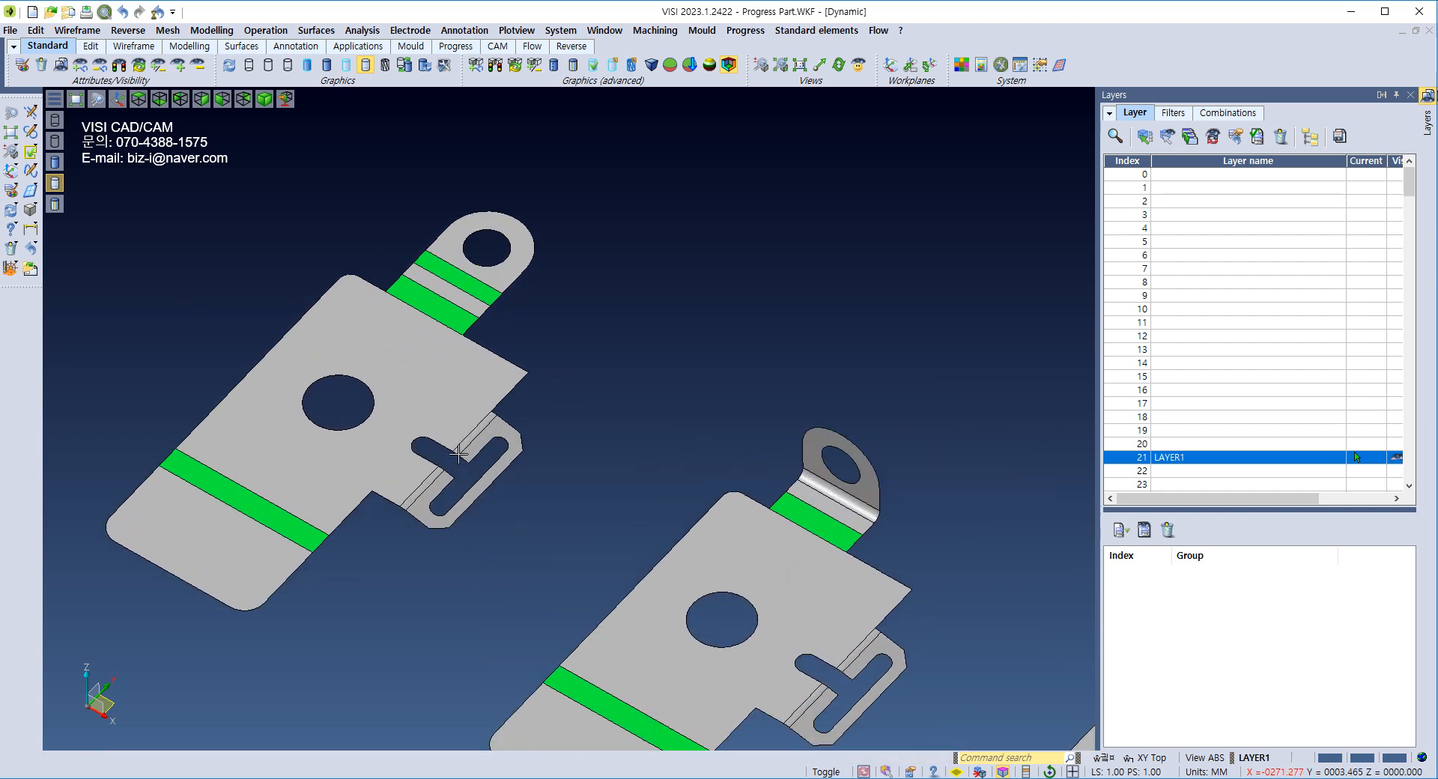
pyautogui.scroll(-7, 468, 434)
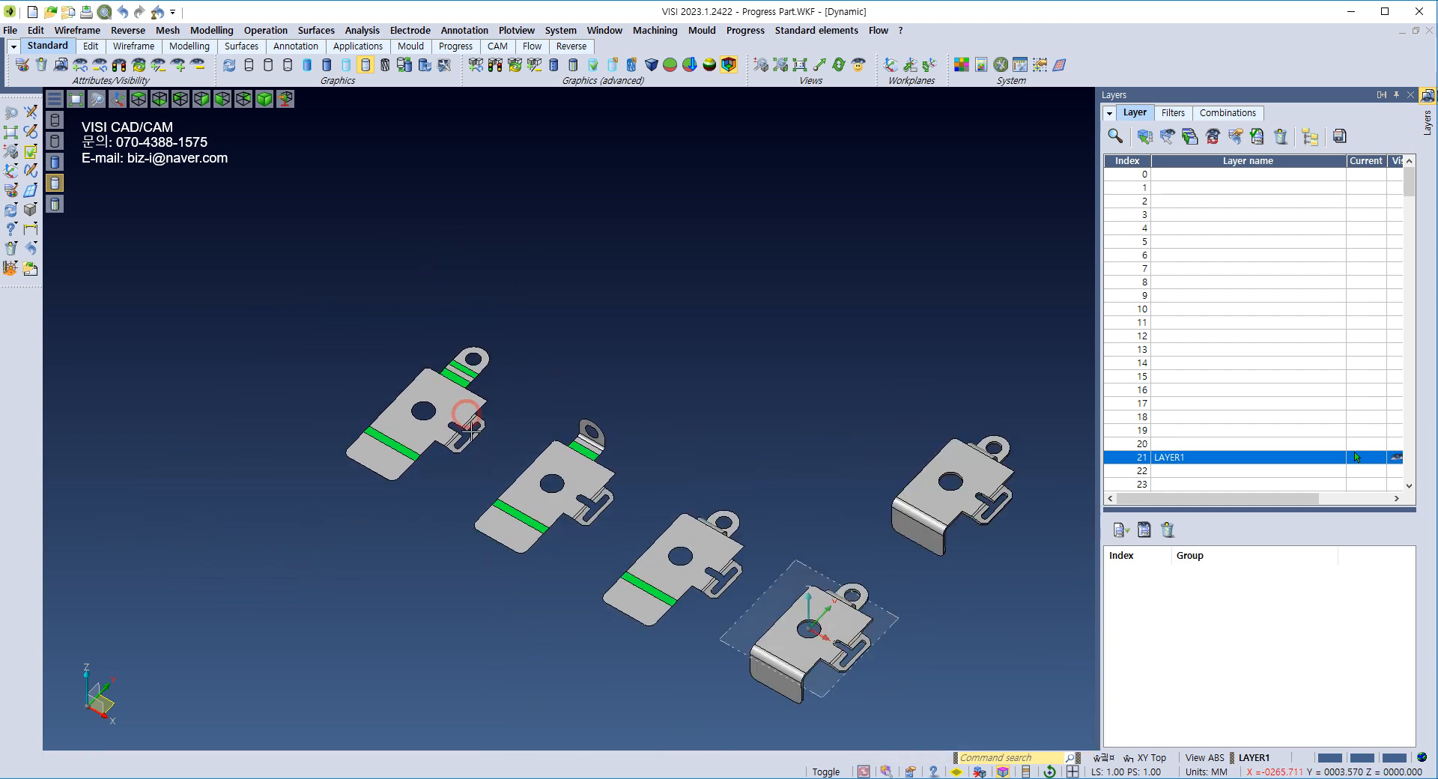
pyautogui.moveTo(774, 430); pyautogui.dragTo(565, 450, button='middle')
pyautogui.scroll(4, 563, 462)
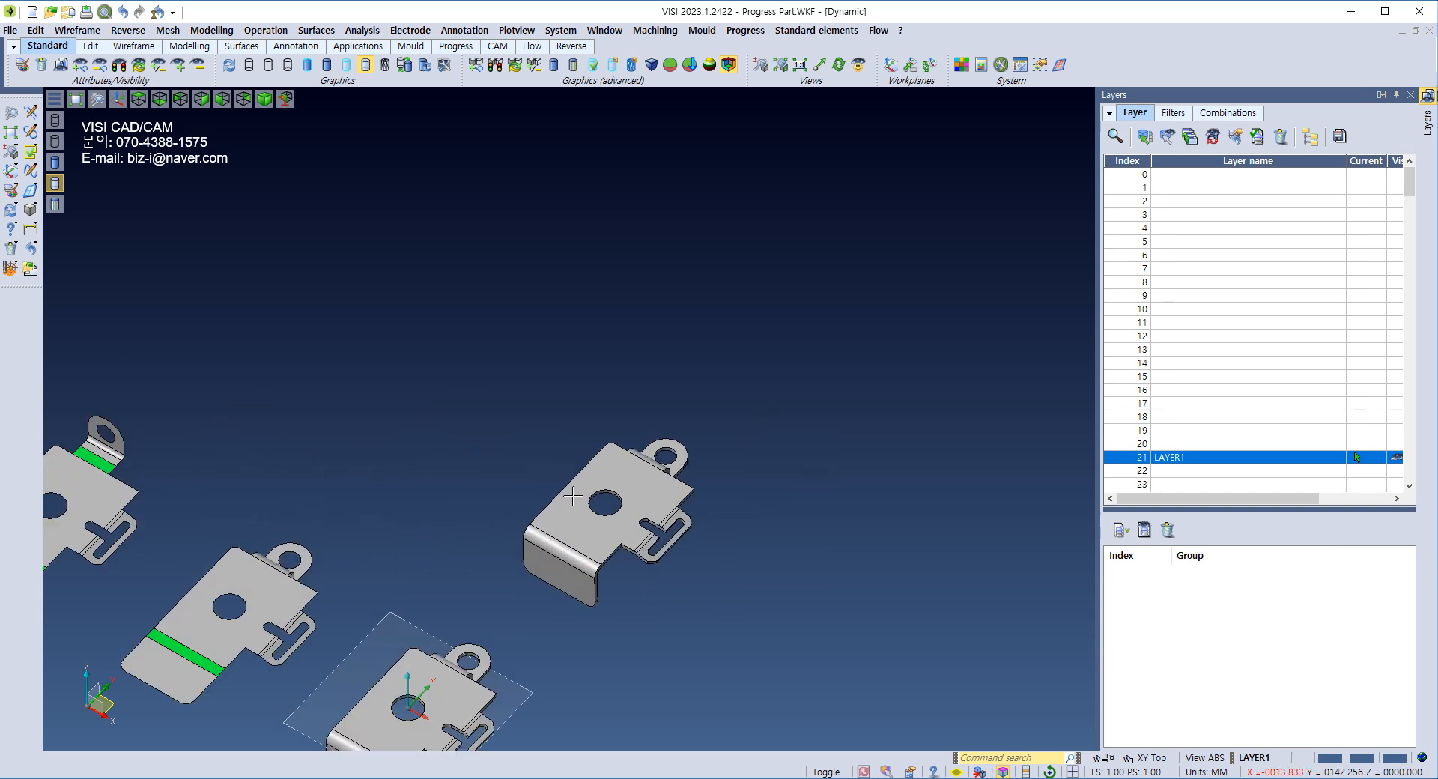
pyautogui.moveTo(377, 499); pyautogui.dragTo(796, 262, button='middle')
pyautogui.moveTo(696, 504); pyautogui.dragTo(666, 460, button='middle')
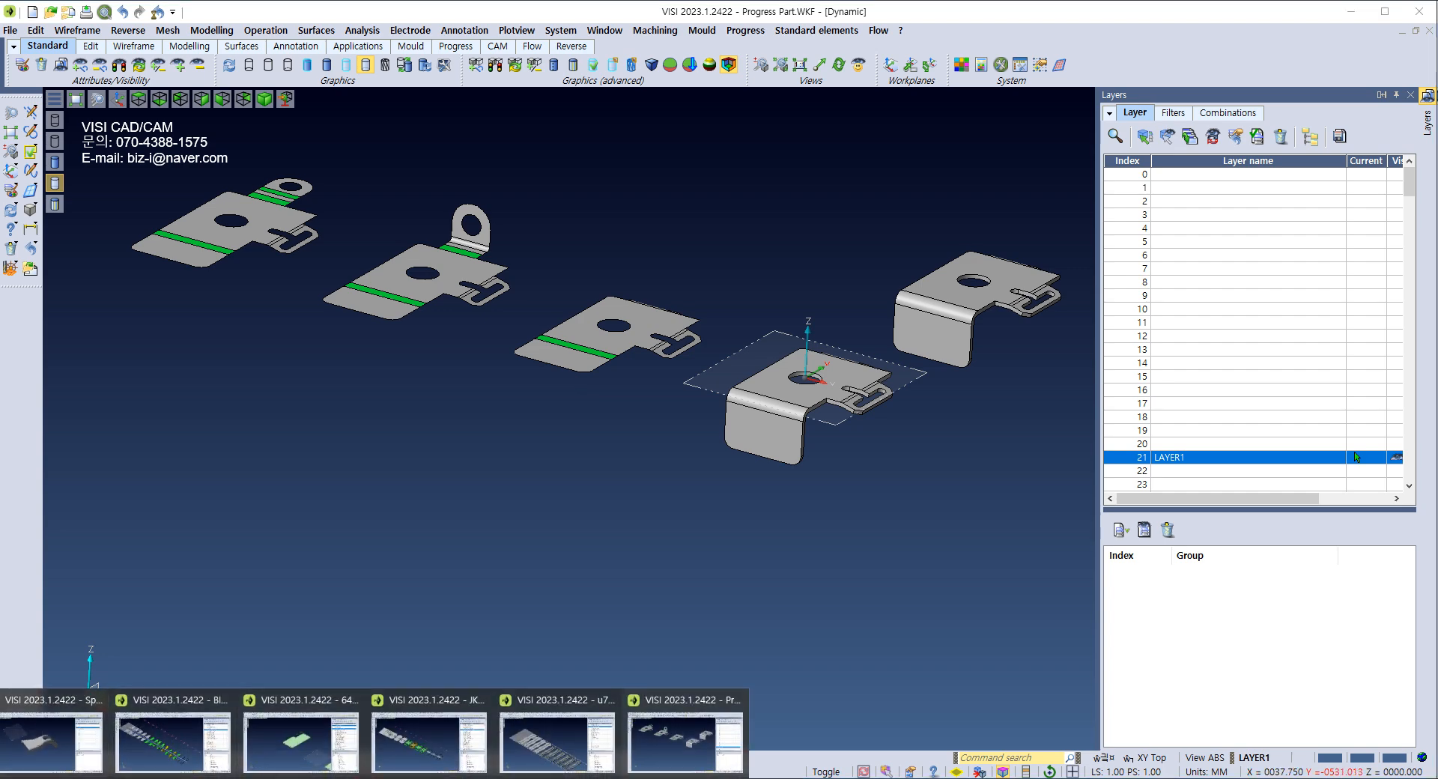
# Step: Look at the SpringbackByMesh.wkf part, then return to Progress Part.WKF
pyautogui.click(51, 741)
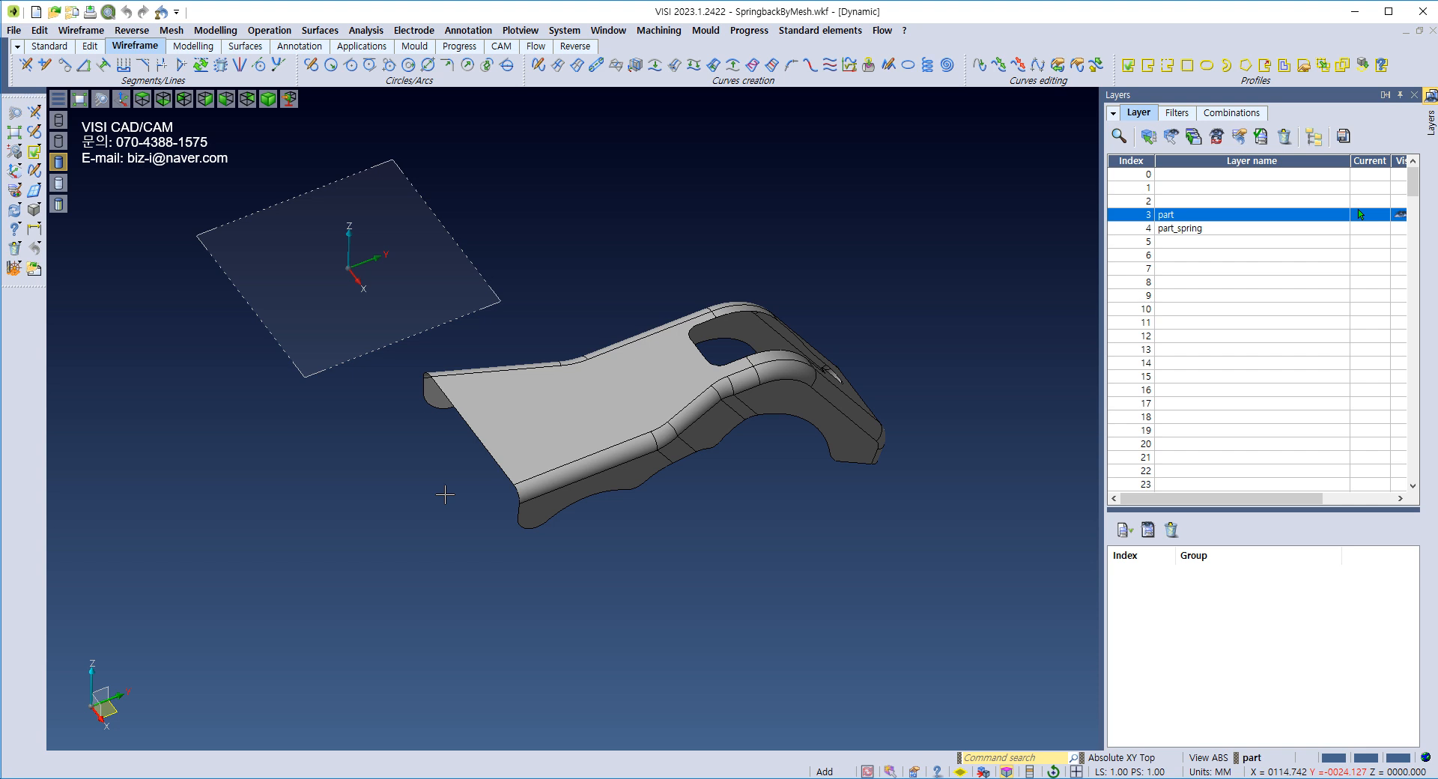
pyautogui.click(367, 778)
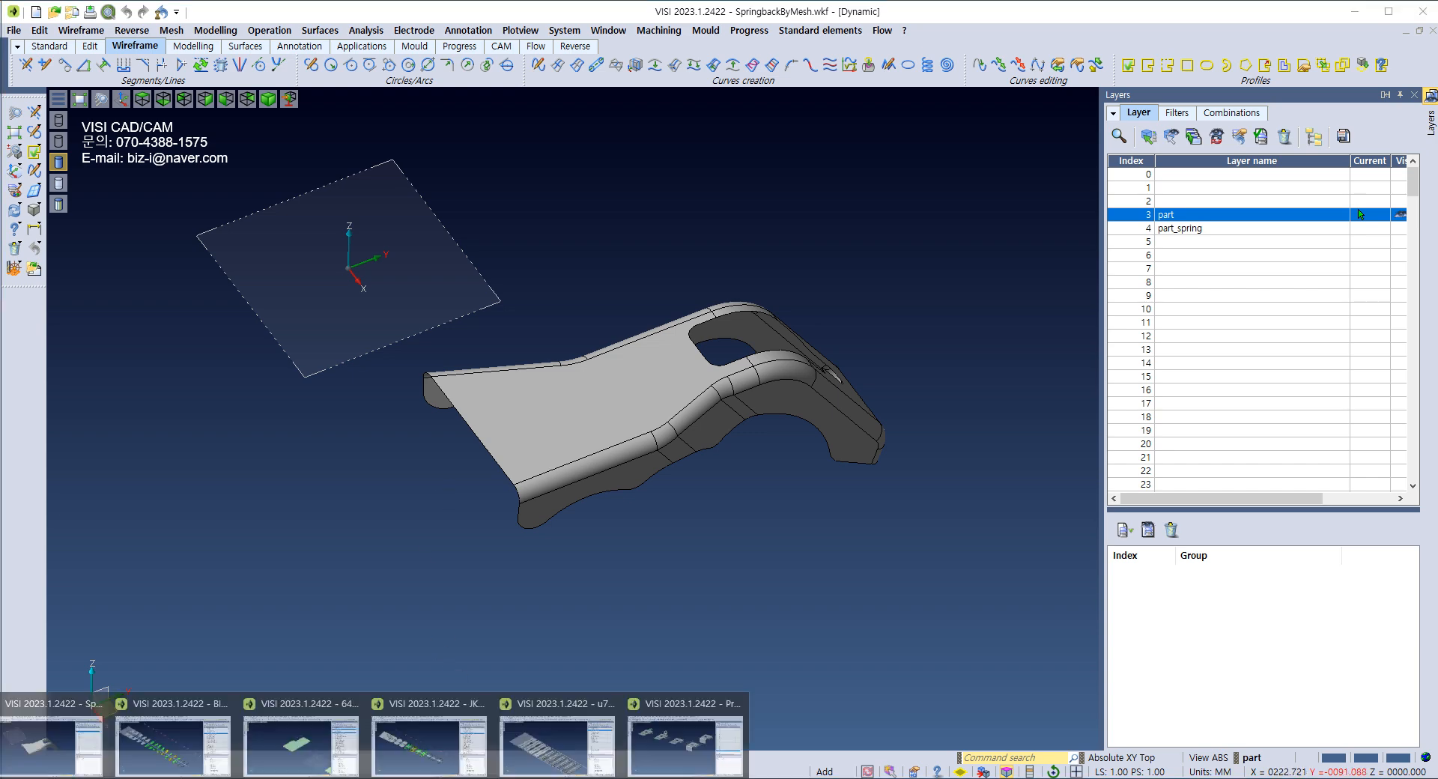
pyautogui.click(652, 743)
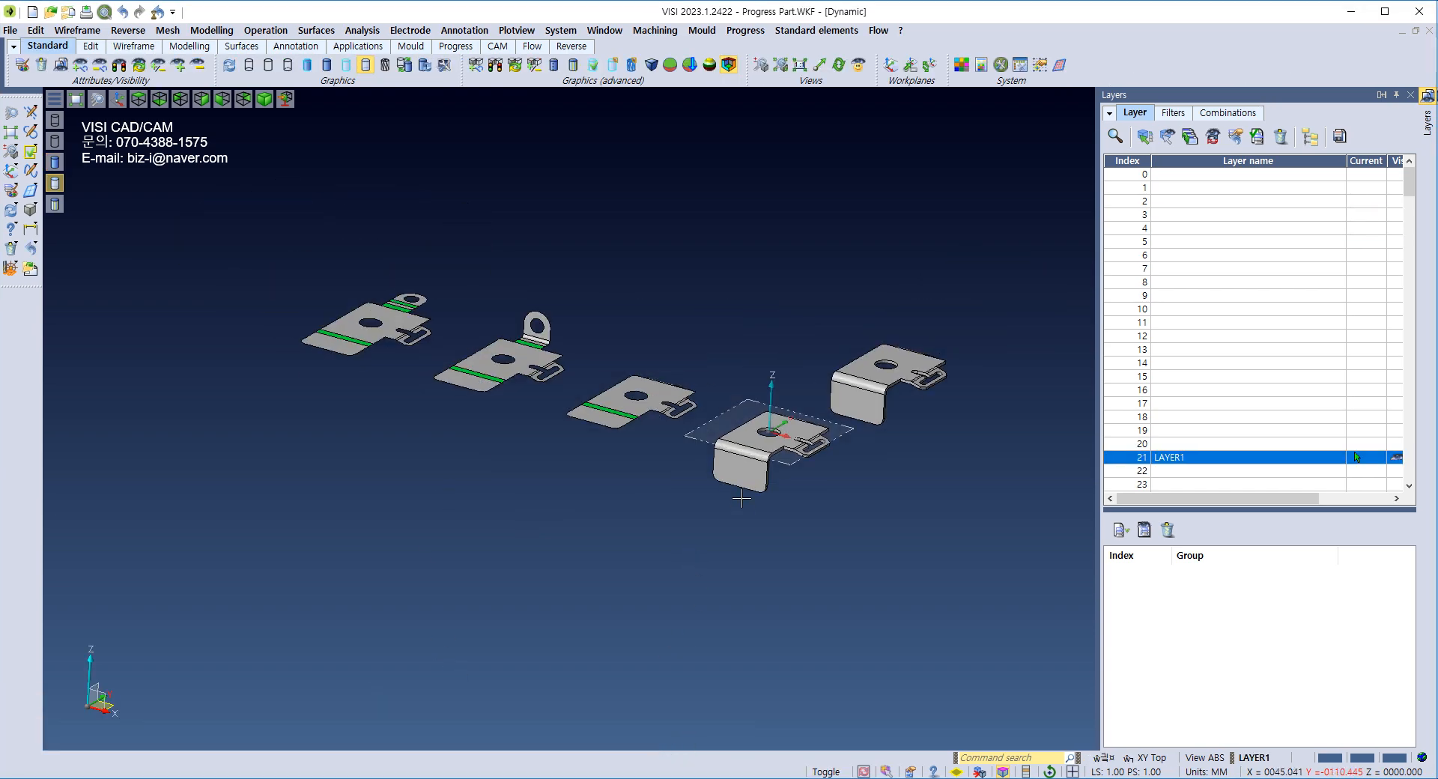
# Step: Run Part definition on the rear solid bracket, using its flat upper face as the starting face
pyautogui.moveTo(959, 452); pyautogui.dragTo(786, 478, button='middle')
pyautogui.scroll(3, 705, 430)
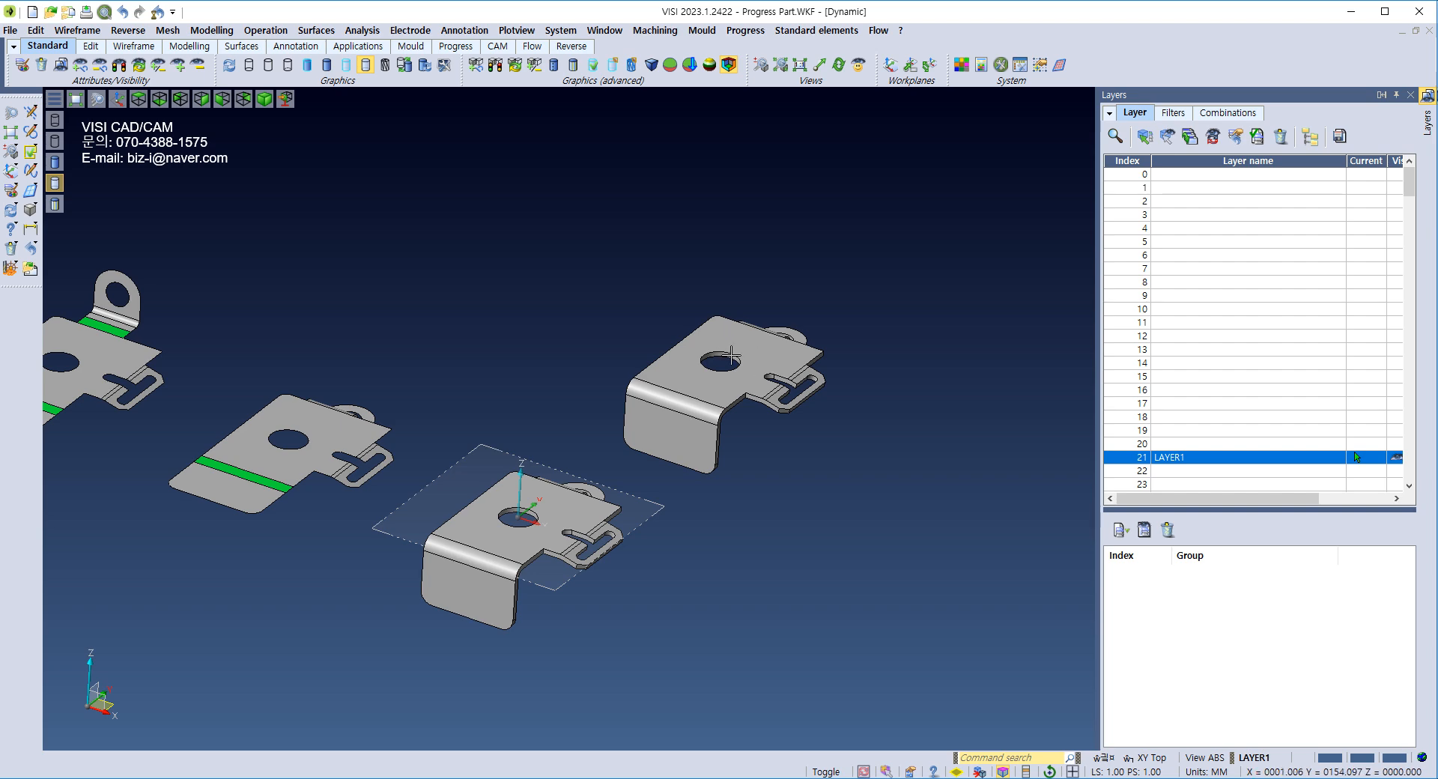
pyautogui.click(745, 30)
pyautogui.moveTo(786, 67)
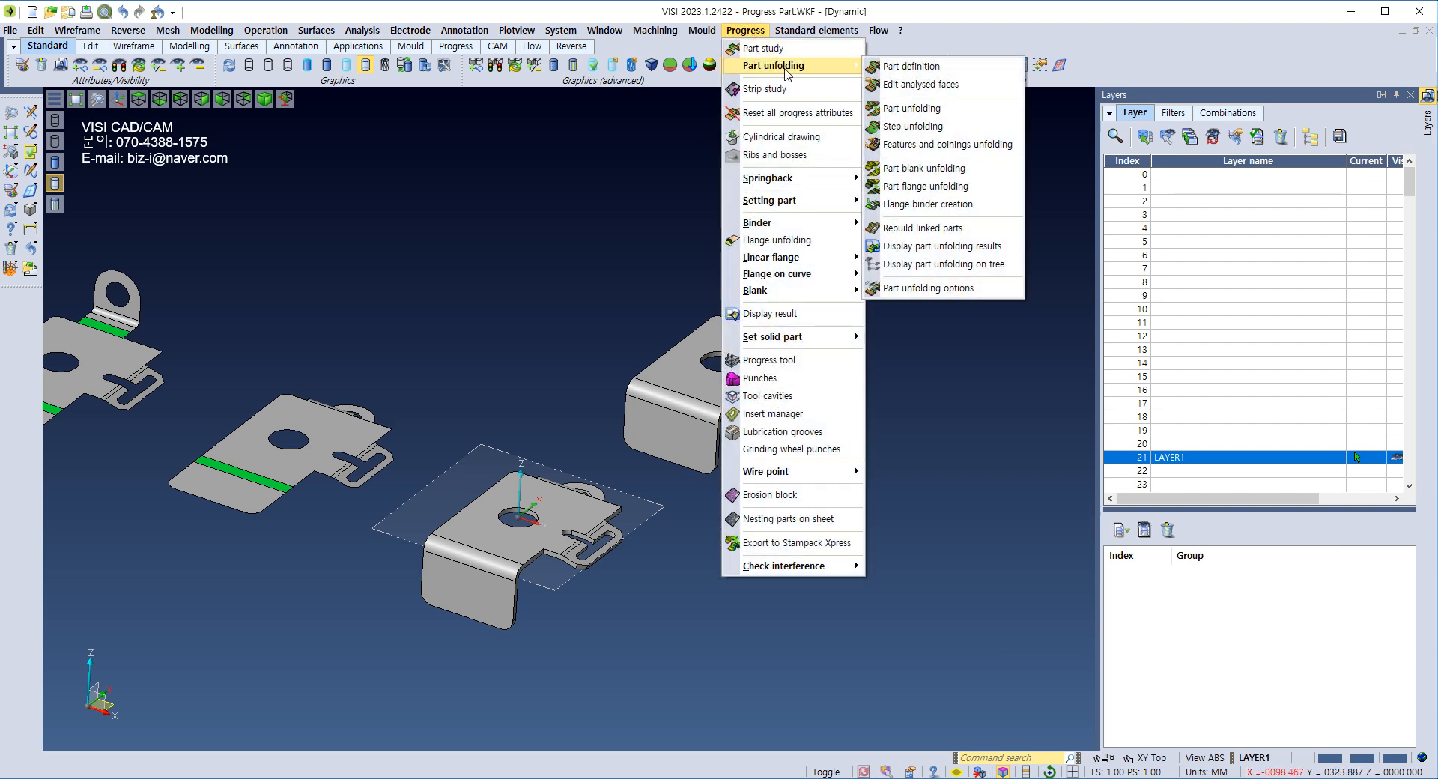
pyautogui.click(893, 67)
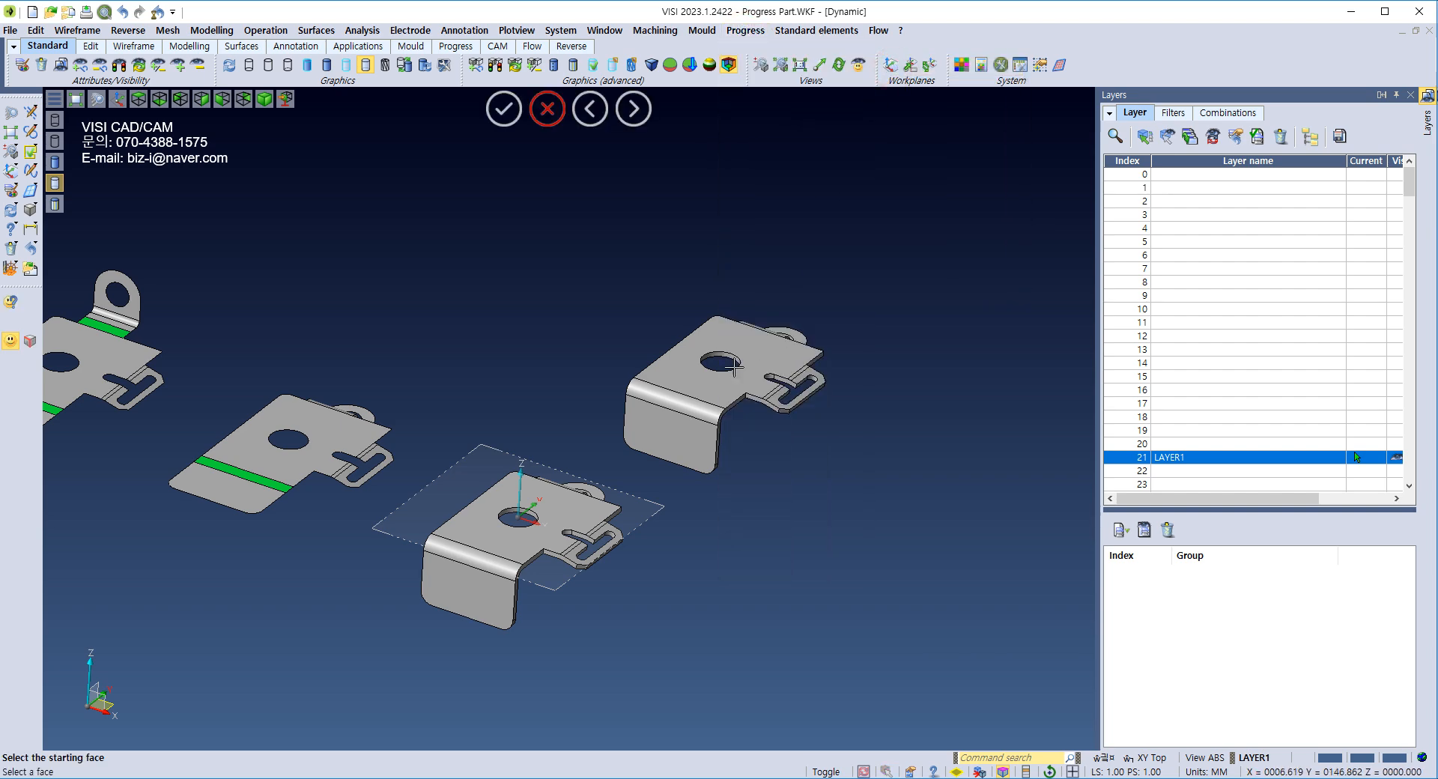
pyautogui.click(775, 317)
pyautogui.click(1119, 122)
# Step: Run Step unfolding on the wide flange's bend of the rear solid bracket: new angle 0°, X translation -100, neutral fibre 1/3
pyautogui.click(745, 30)
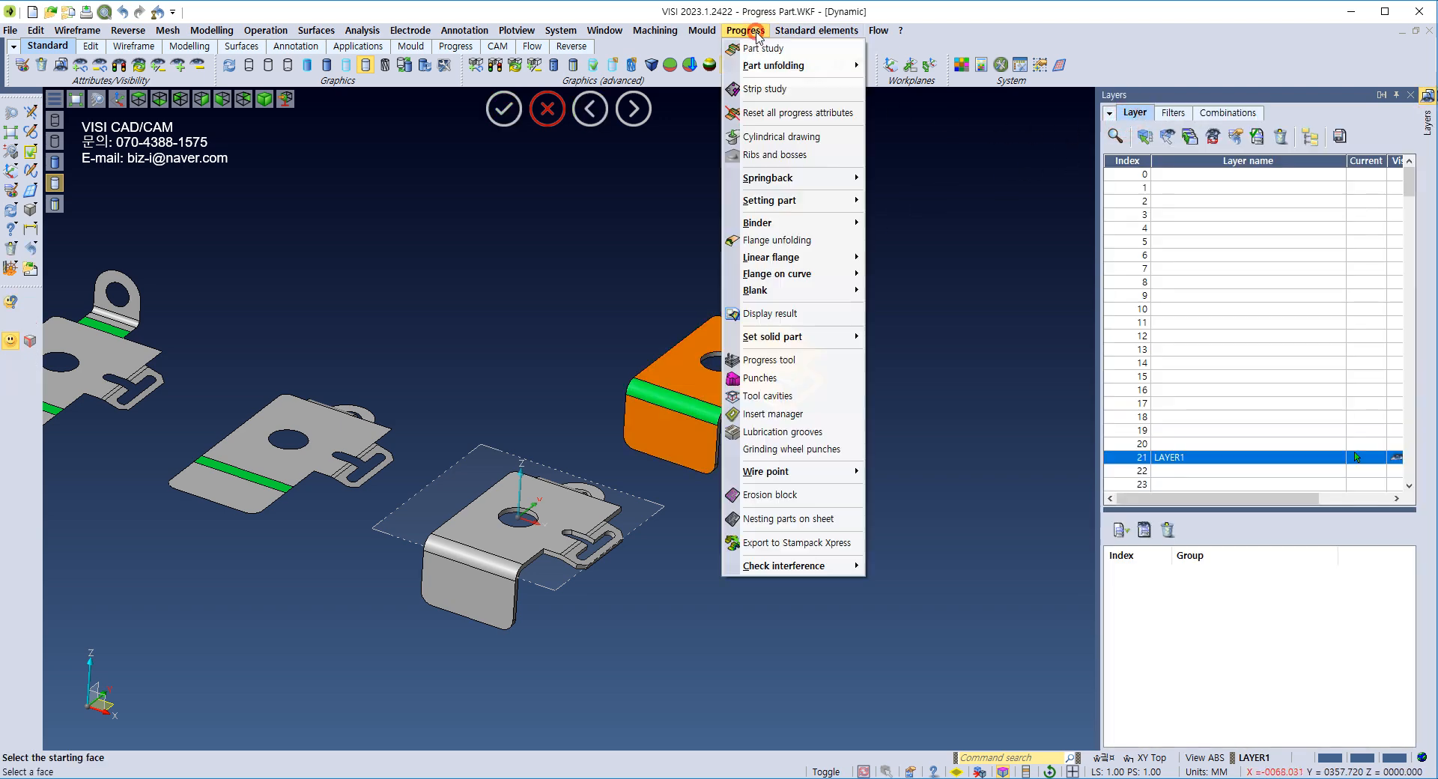
pyautogui.moveTo(786, 68)
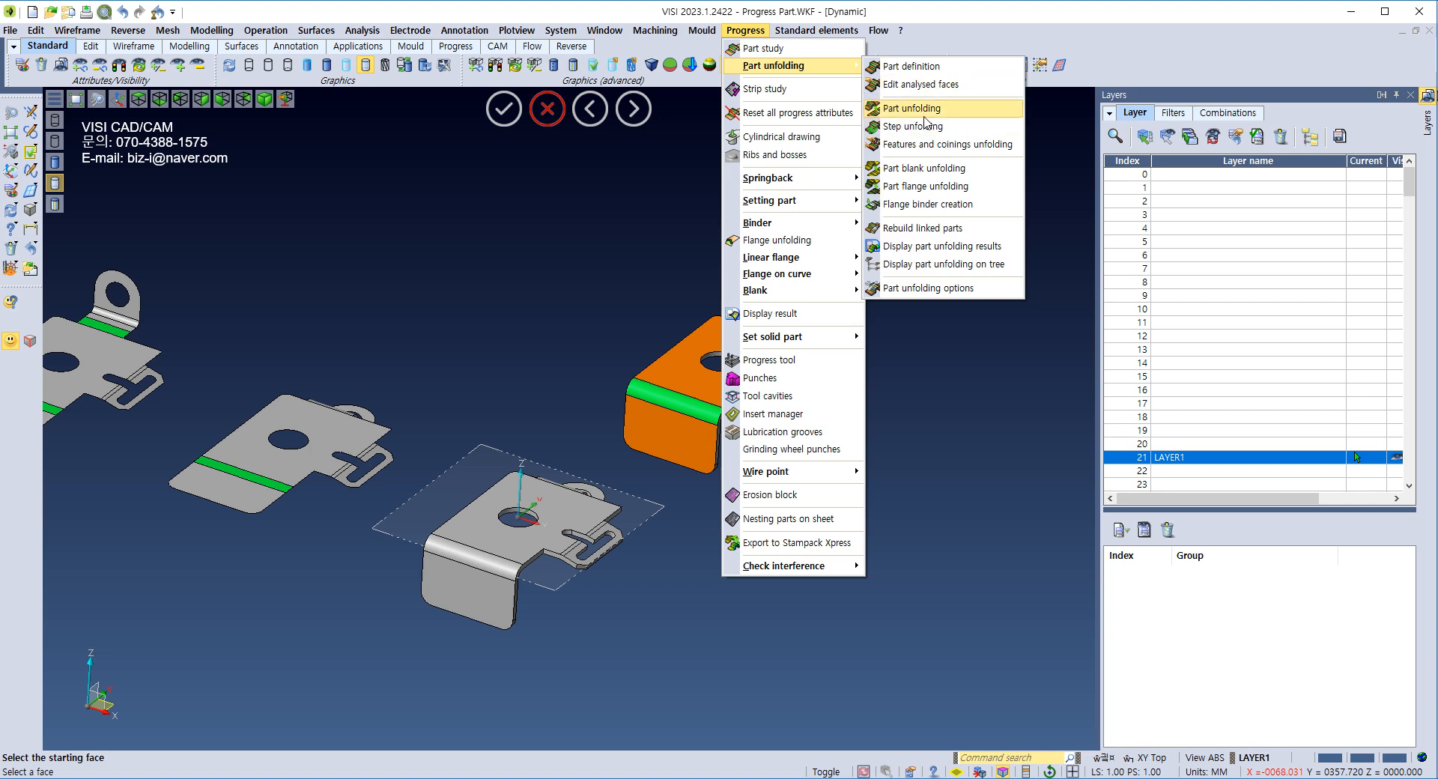
pyautogui.click(909, 128)
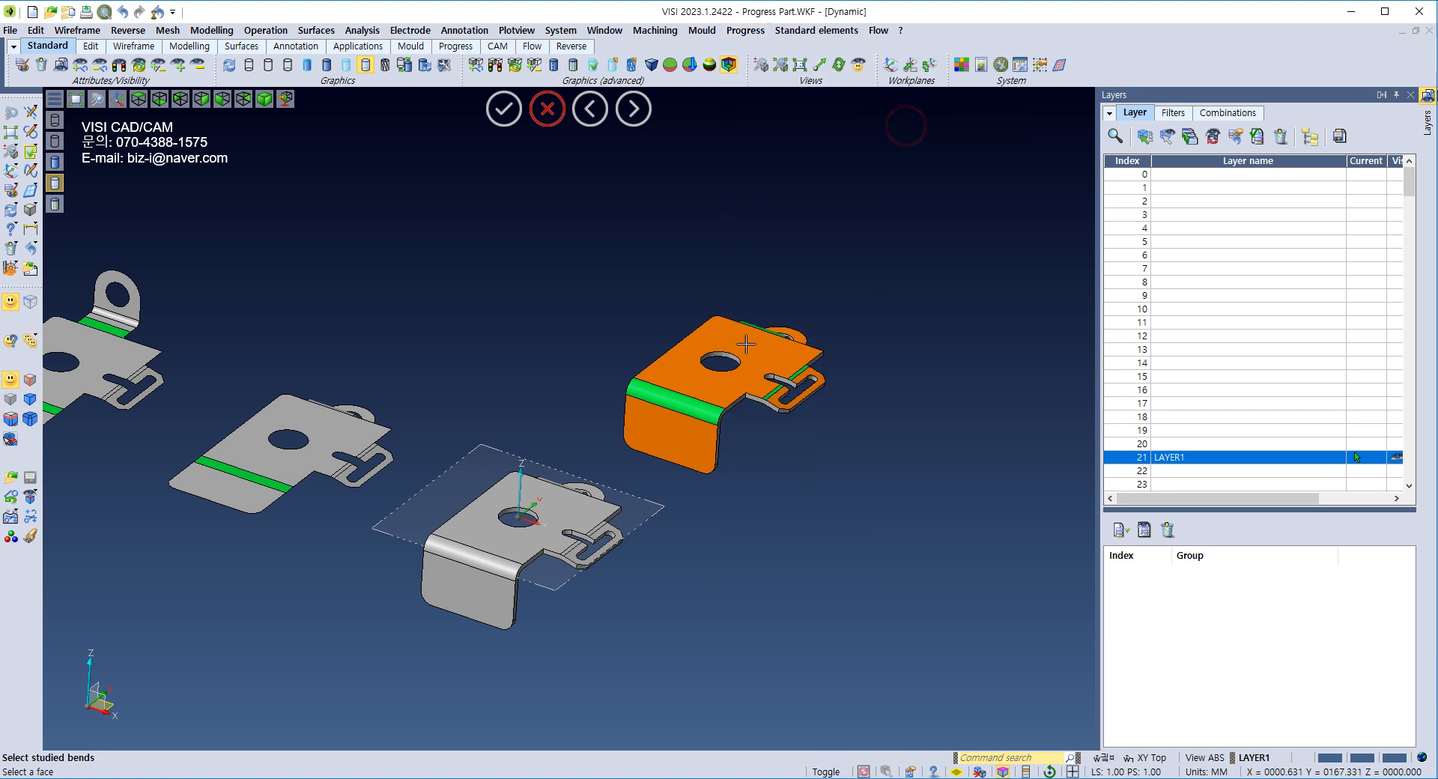
pyautogui.click(674, 383)
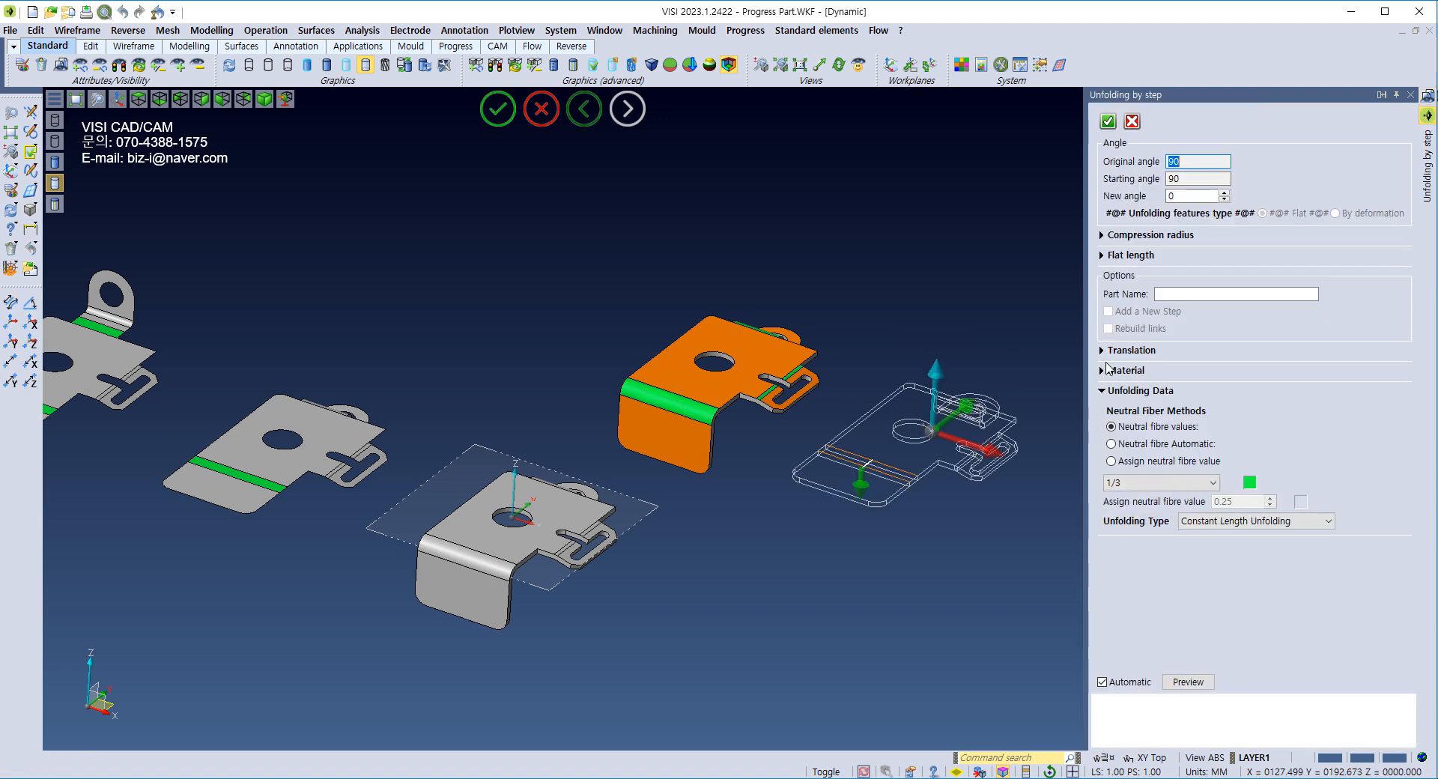
pyautogui.click(1102, 350)
pyautogui.click(1142, 391)
pyautogui.write('-')
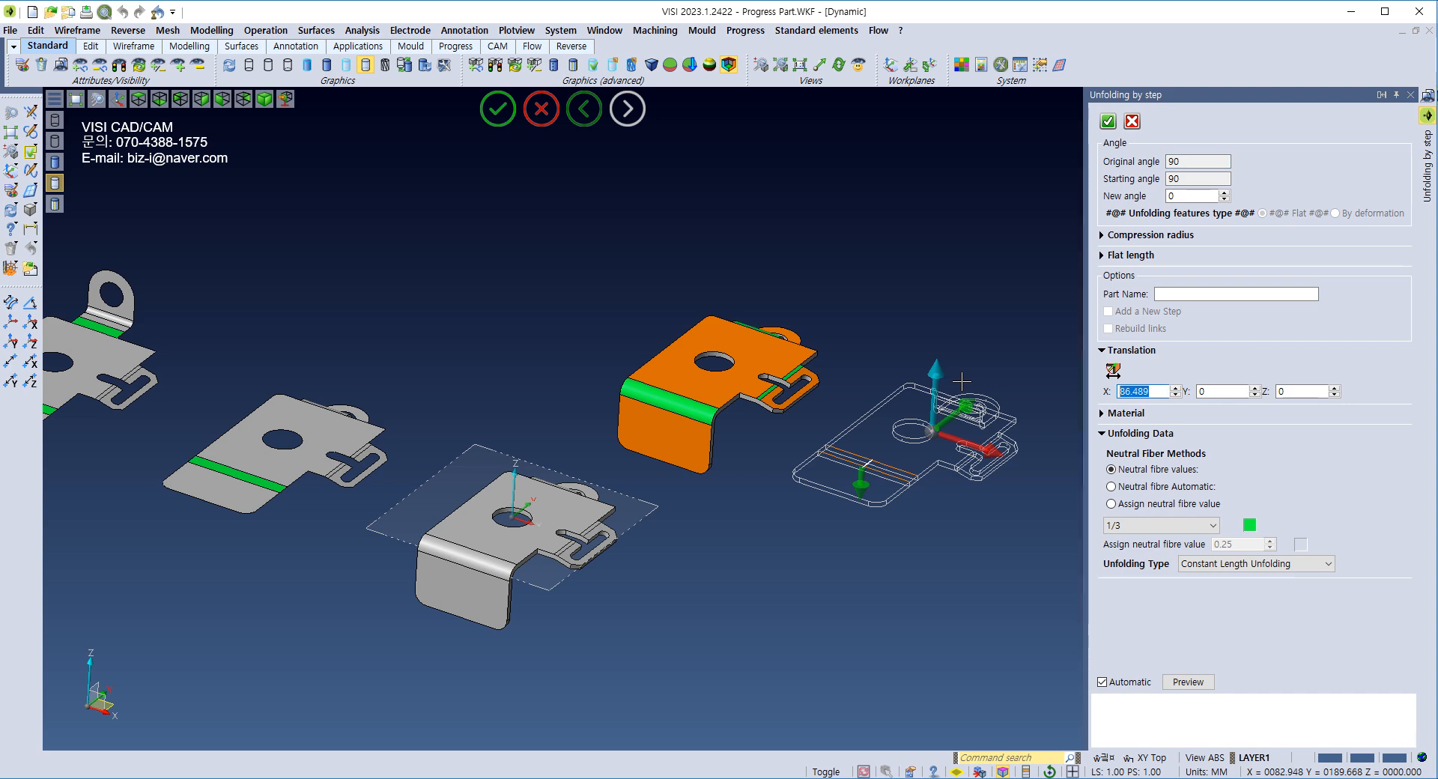
pyautogui.write('100')
pyautogui.press('Tab')
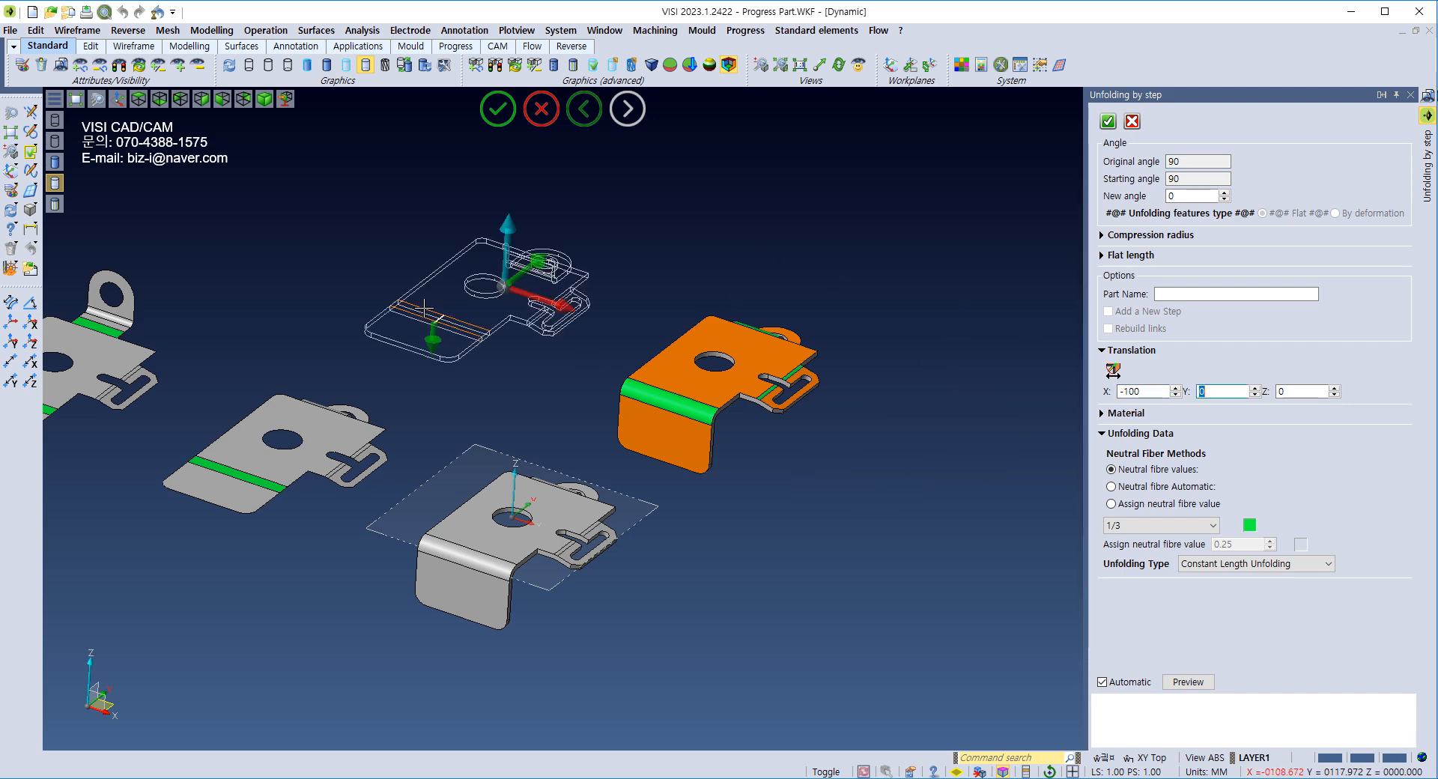
pyautogui.scroll(3, 426, 309)
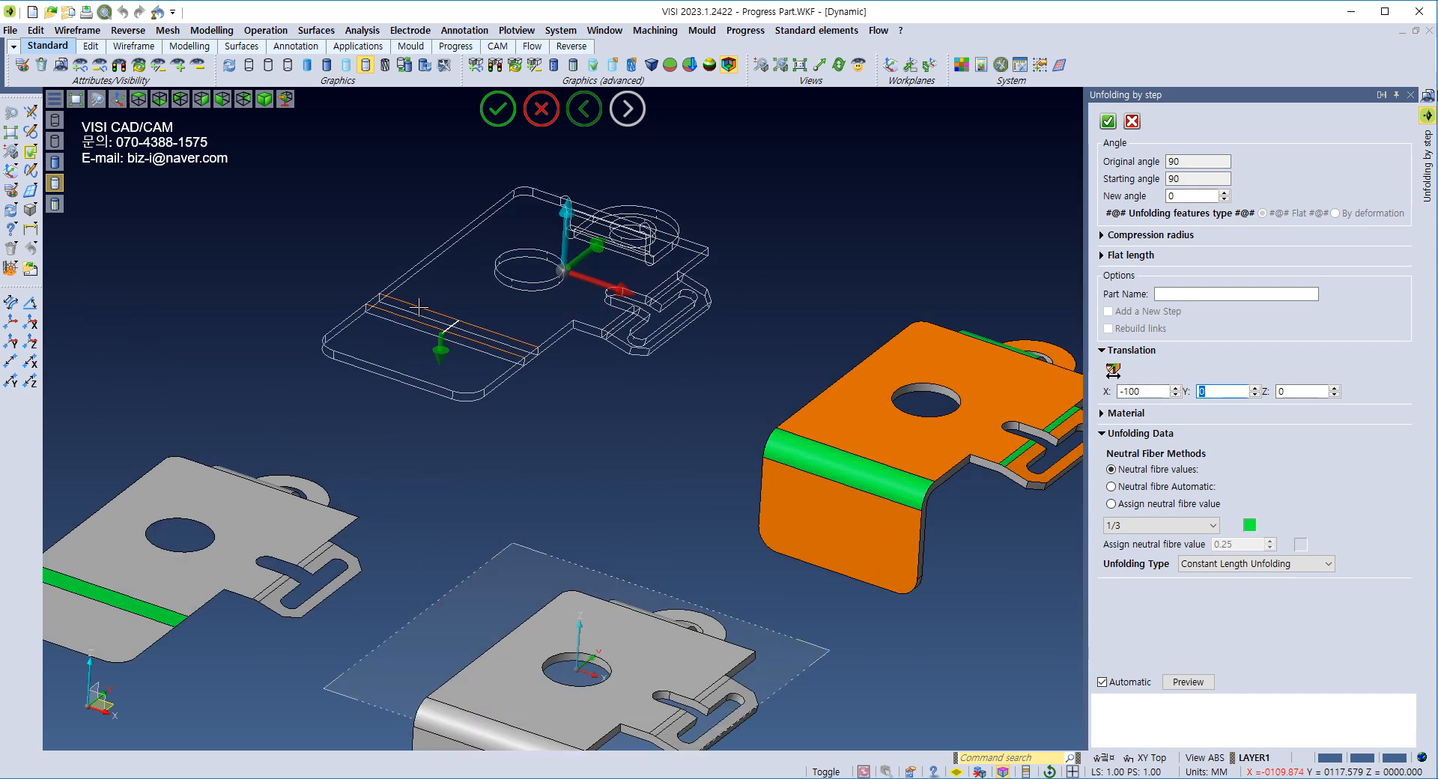
pyautogui.click(1132, 526)
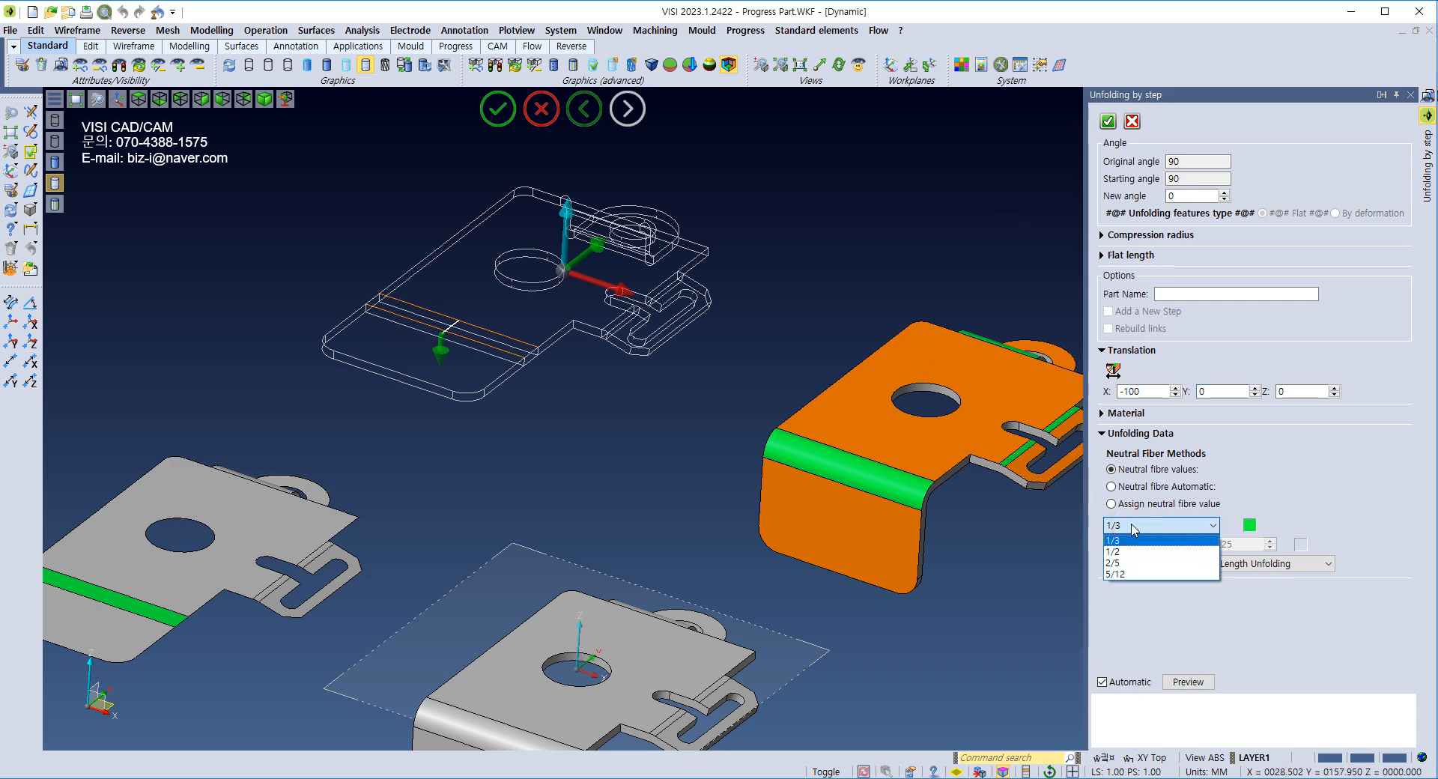
pyautogui.click(1135, 526)
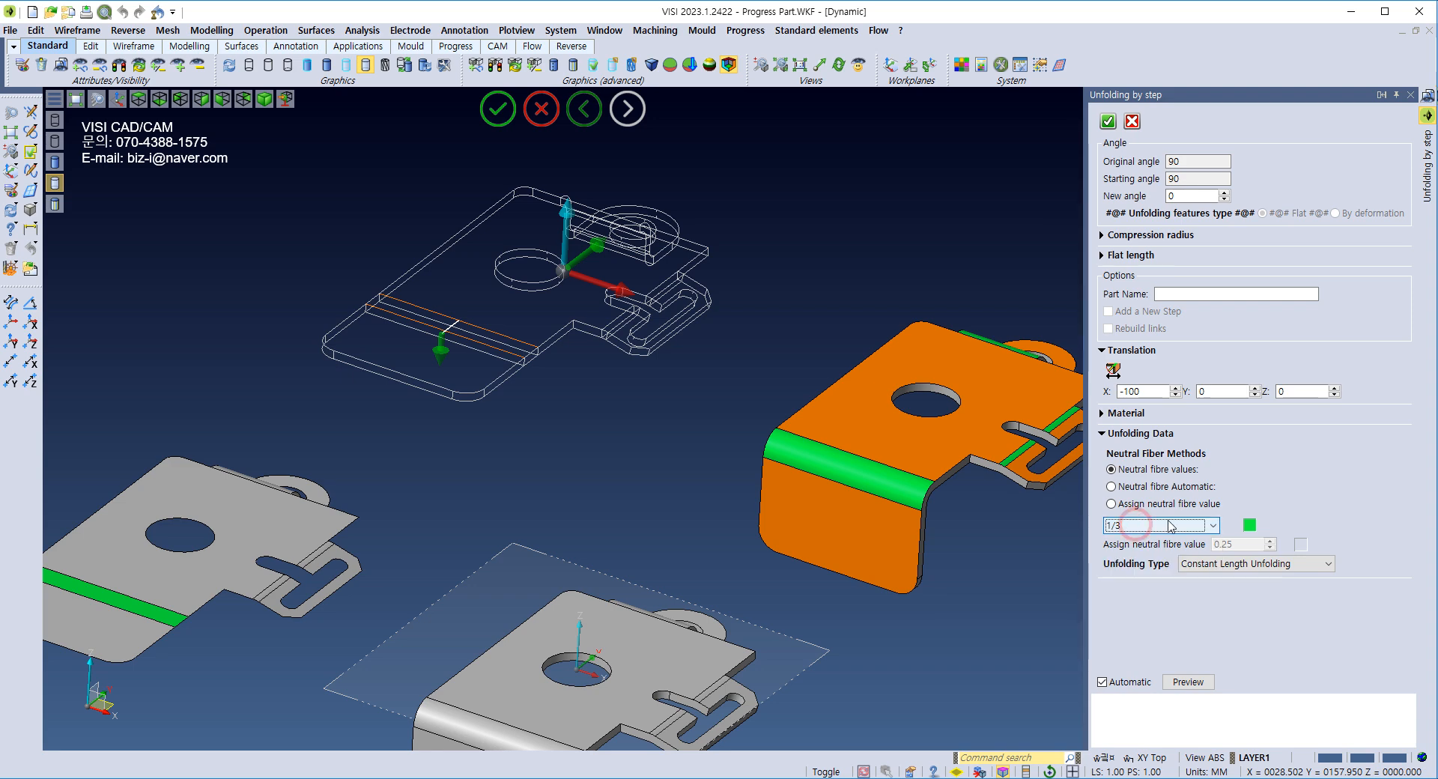
pyautogui.click(1108, 122)
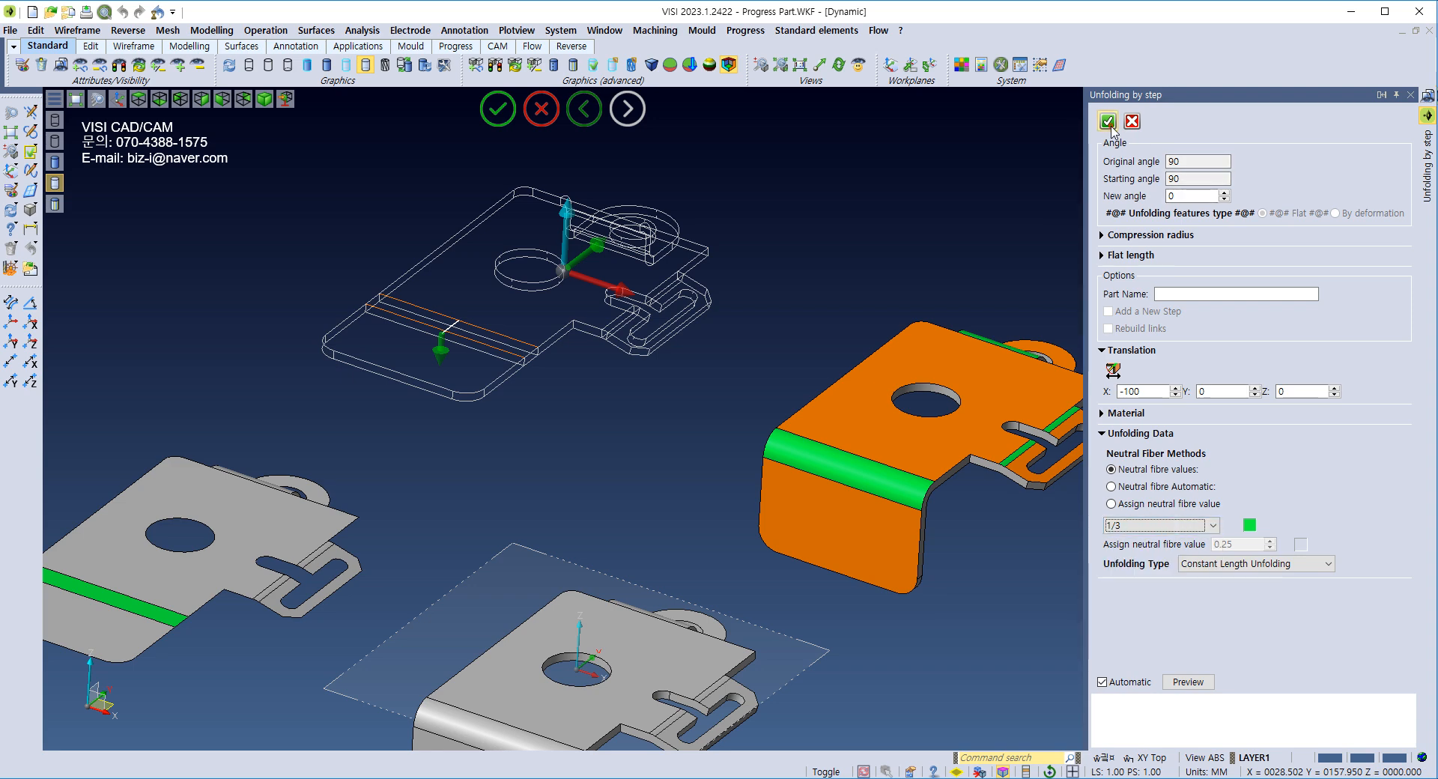
# Step: Unfold the round-holed tab's bend nearest the plate to 0° on the flattened solid copy, adding a new step translated -100 in X
pyautogui.moveTo(669, 182); pyautogui.dragTo(675, 203, button='middle')
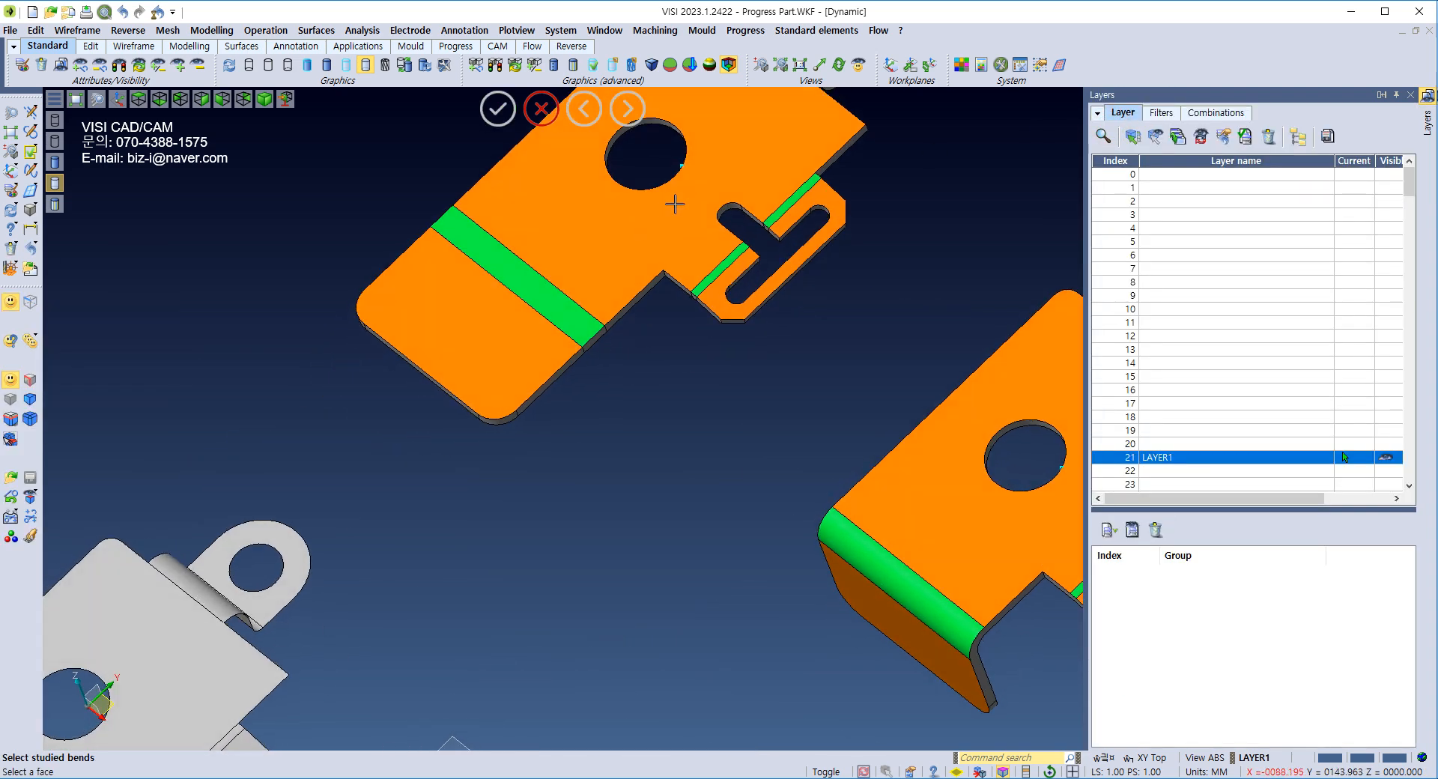
pyautogui.moveTo(767, 209); pyautogui.dragTo(604, 471, button='middle')
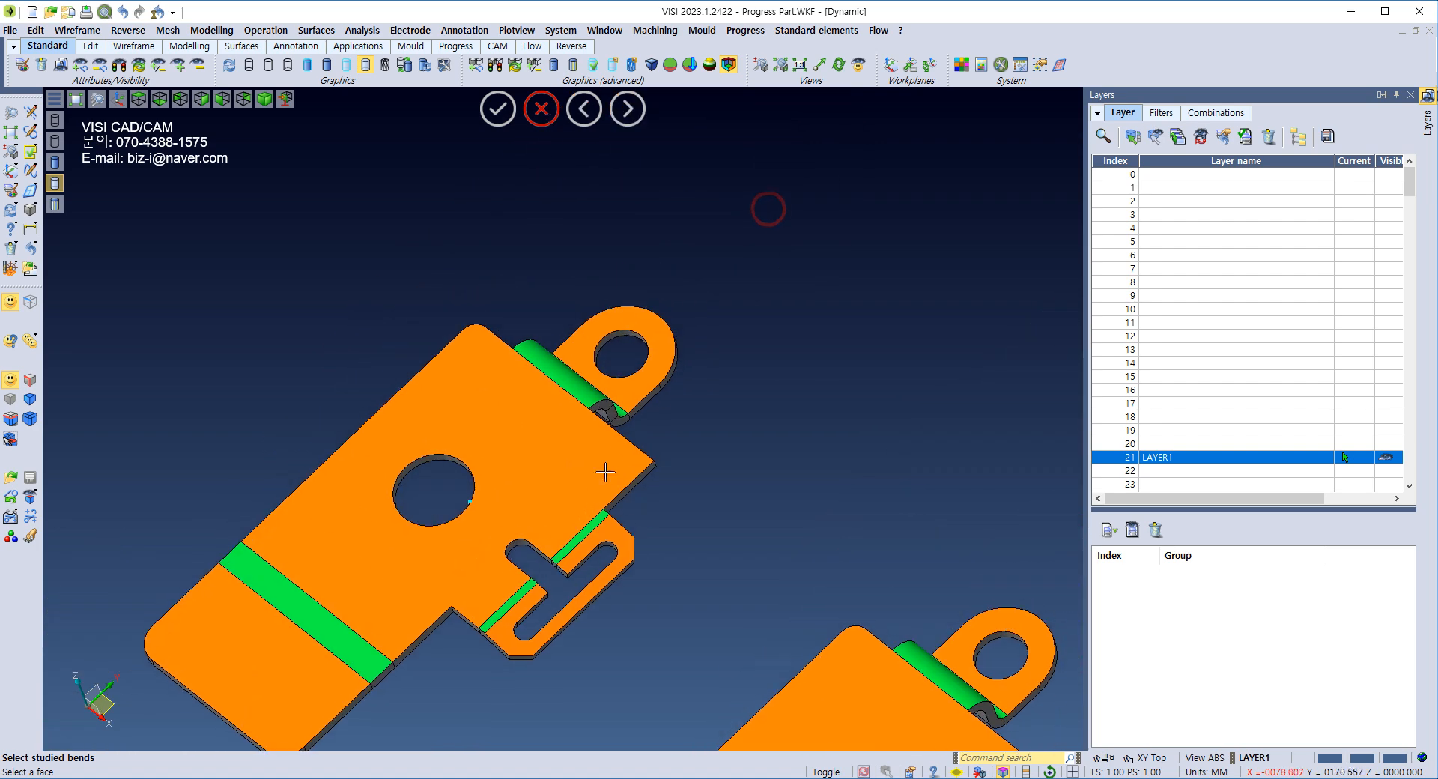
pyautogui.click(591, 391)
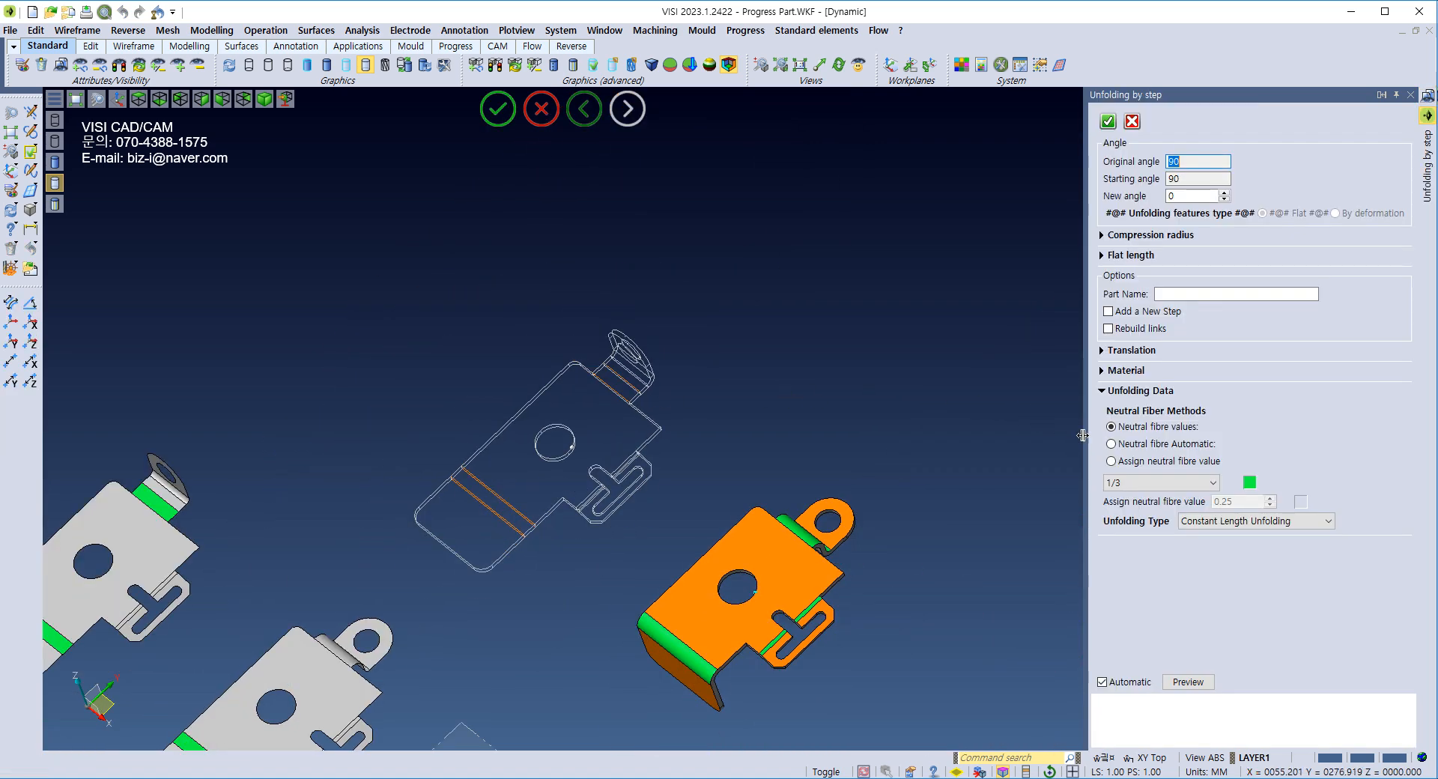
pyautogui.click(1102, 350)
pyautogui.click(1108, 310)
pyautogui.moveTo(493, 272); pyautogui.dragTo(536, 247, button='middle')
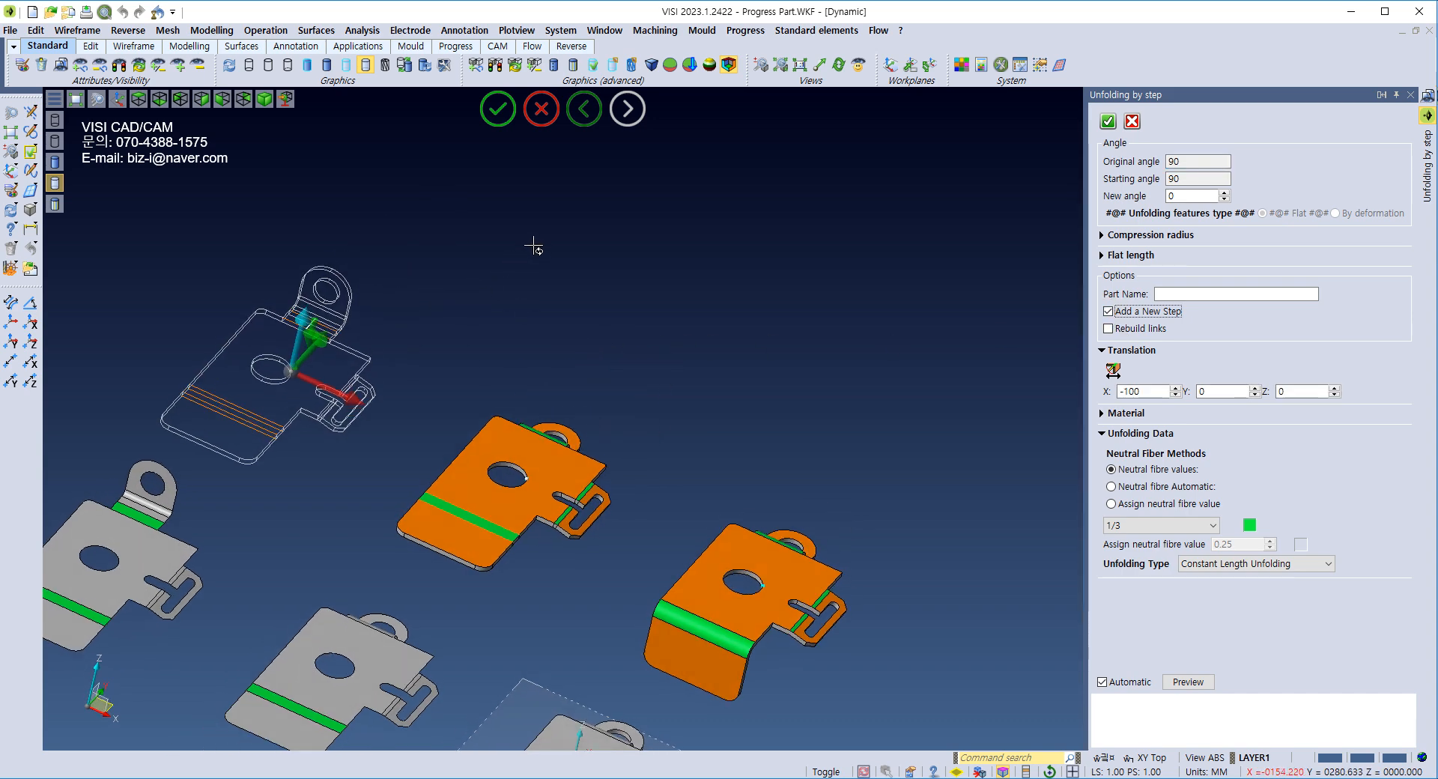
pyautogui.moveTo(507, 297); pyautogui.dragTo(780, 289, button='middle')
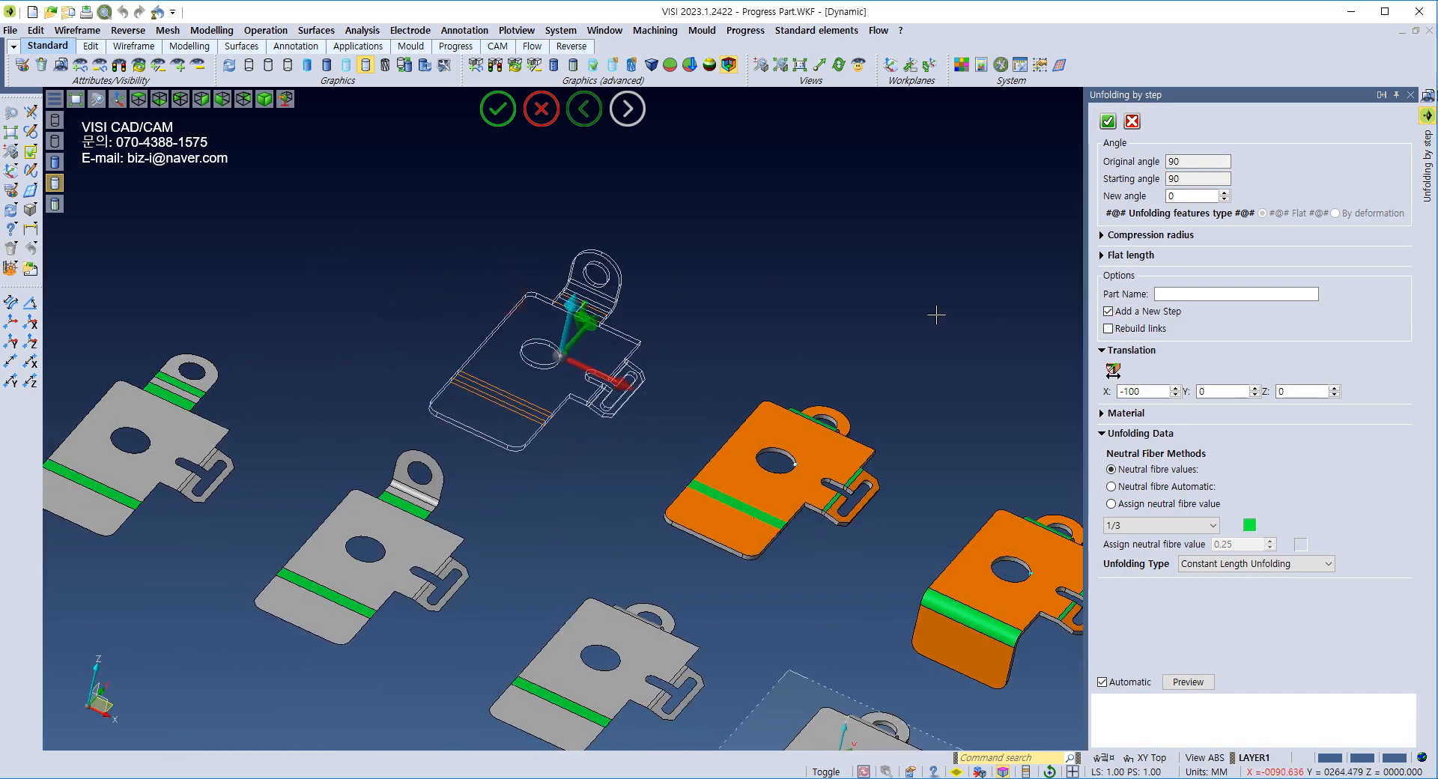
pyautogui.click(1108, 122)
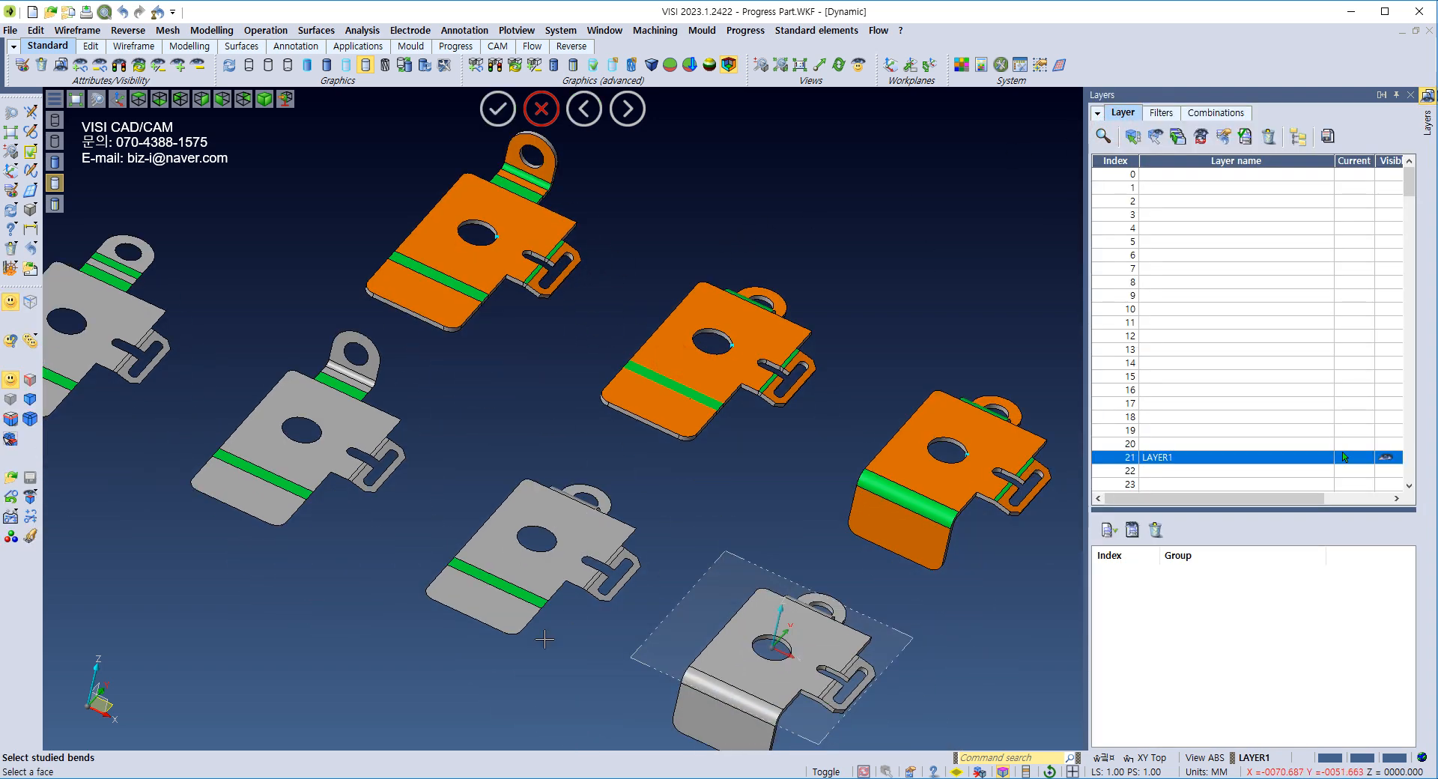
# Step: Compare the solid bracket's unfolding stages with the skin unfolding stages, overall and close up at the bends and plate edges
pyautogui.scroll(5, 534, 629)
pyautogui.scroll(-4, 538, 608)
pyautogui.moveTo(773, 404); pyautogui.dragTo(649, 559, button='middle')
pyautogui.moveTo(489, 567); pyautogui.dragTo(841, 584, button='middle')
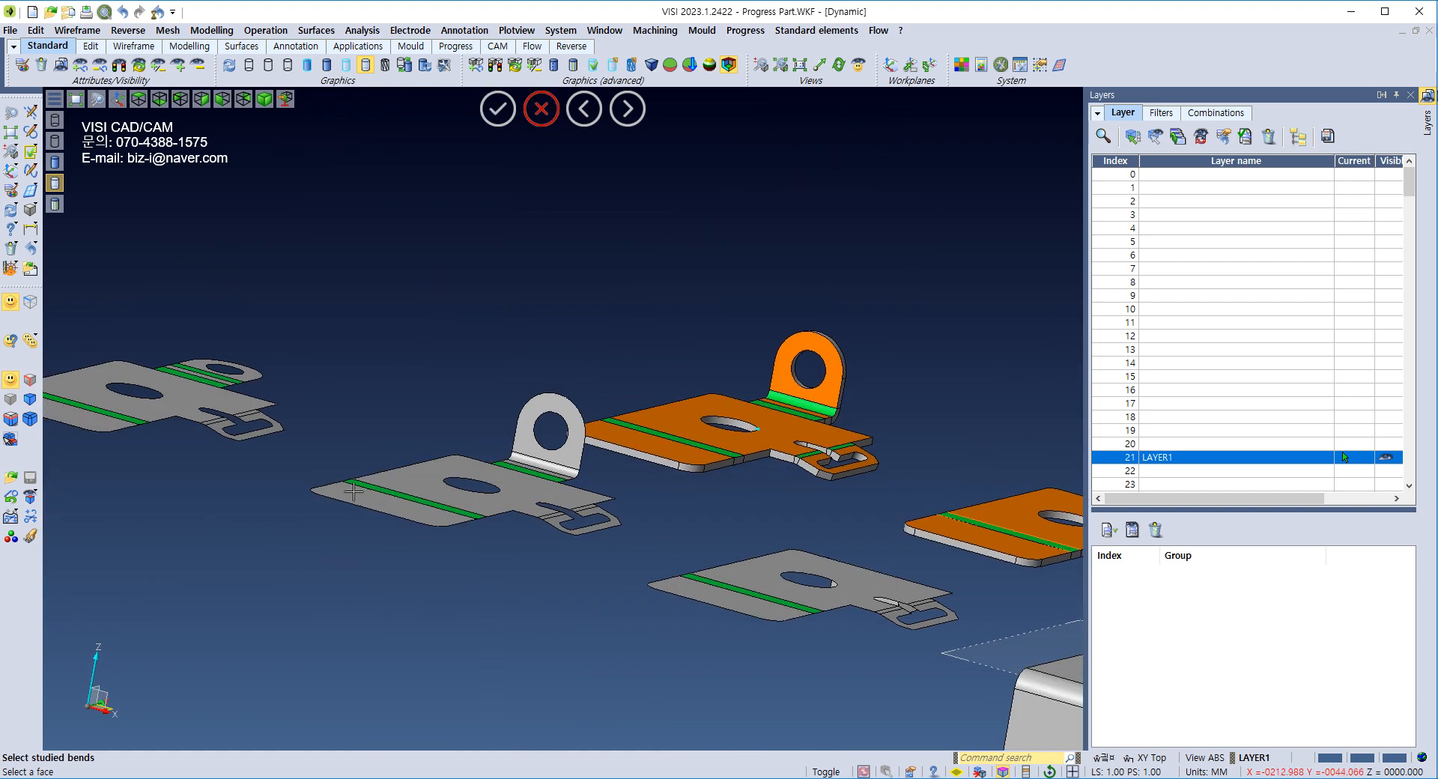
pyautogui.moveTo(525, 369); pyautogui.dragTo(504, 401, button='middle')
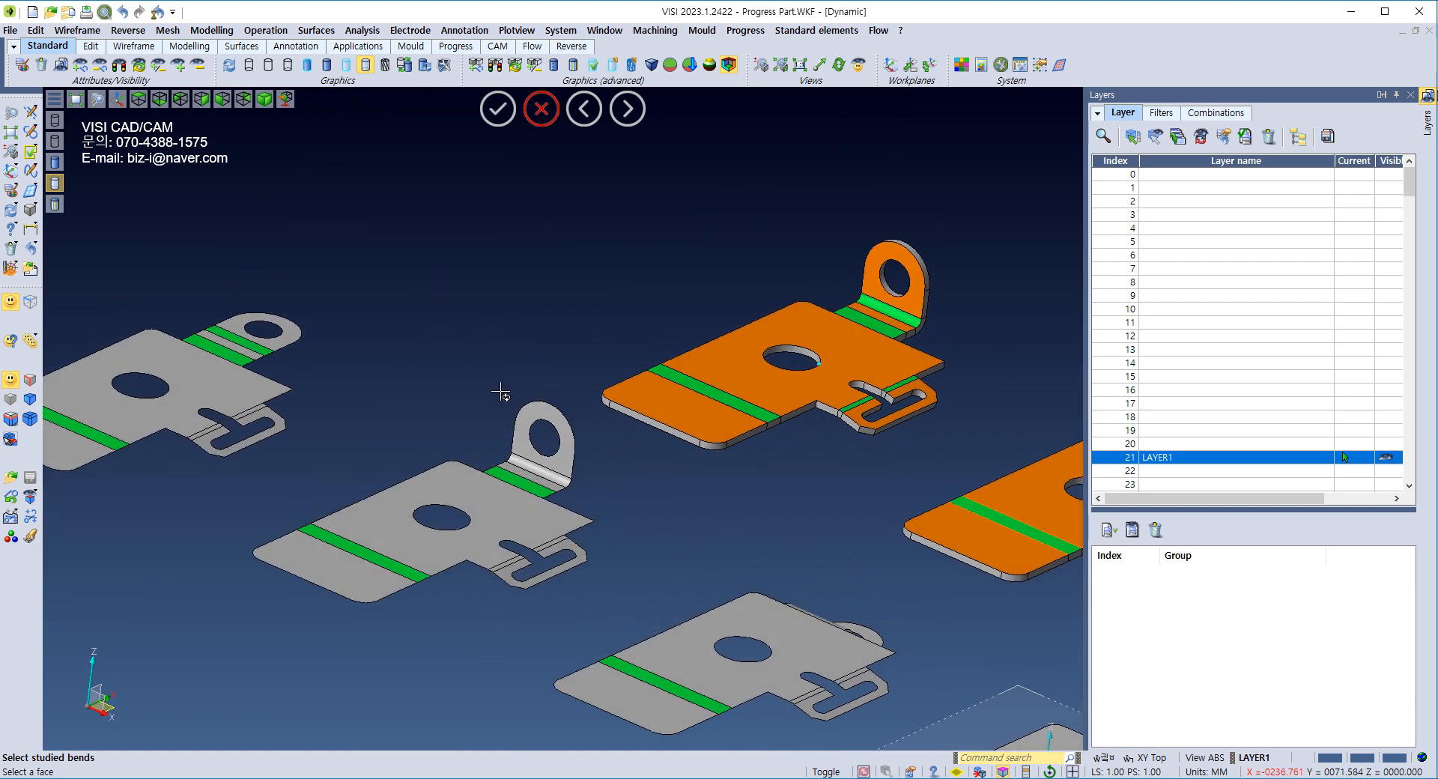
pyautogui.moveTo(811, 459); pyautogui.dragTo(603, 432, button='middle')
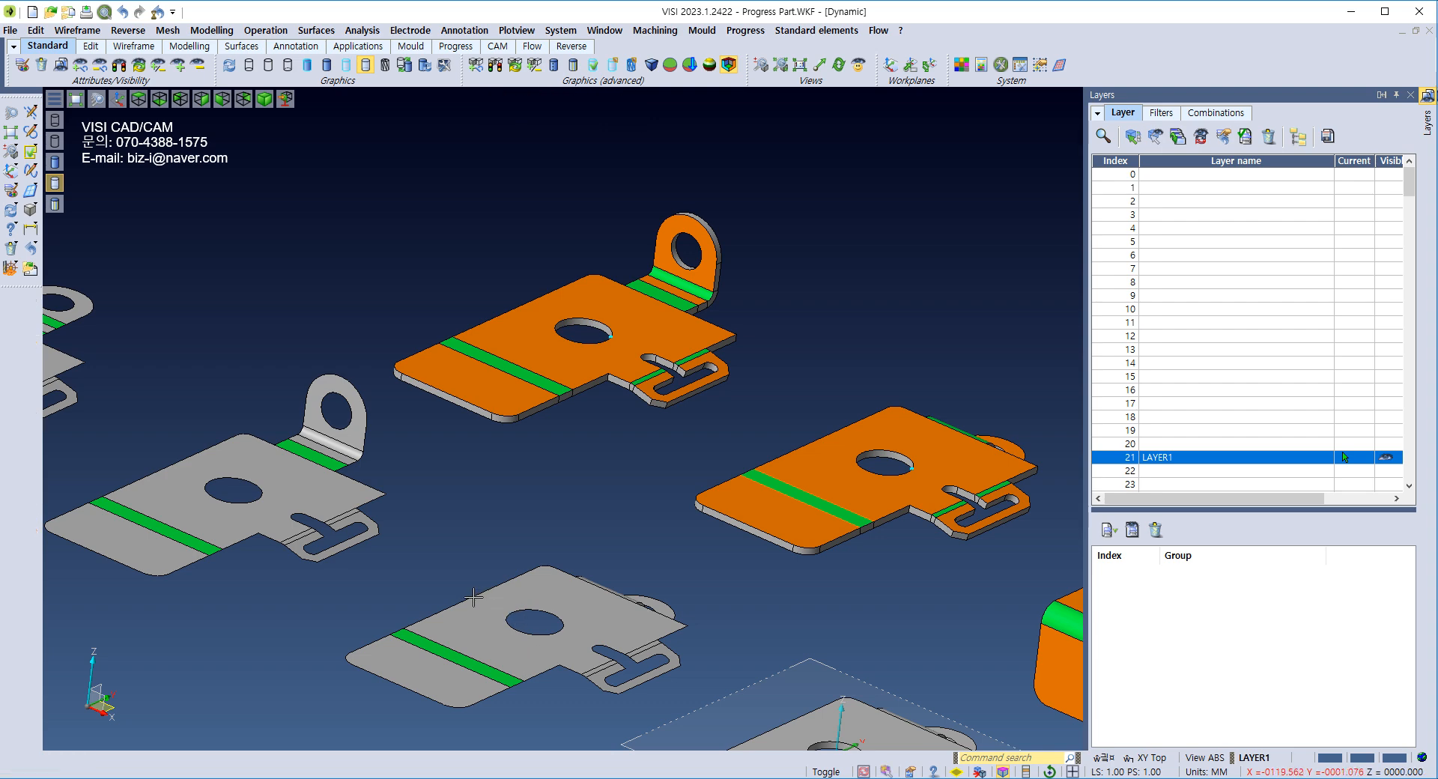
pyautogui.scroll(-2, 479, 532)
pyautogui.moveTo(505, 479); pyautogui.dragTo(440, 496, button='middle')
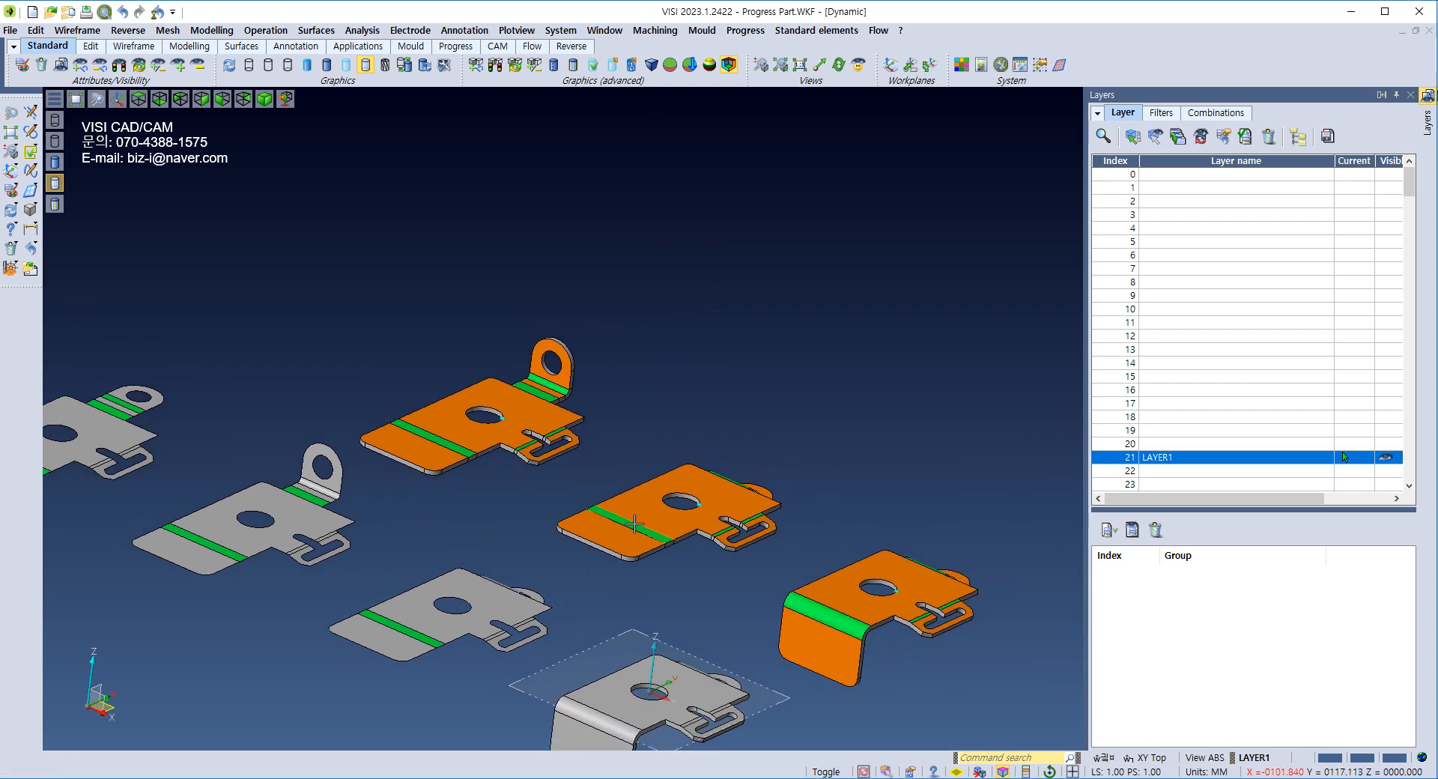
pyautogui.scroll(6, 642, 523)
pyautogui.moveTo(843, 622); pyautogui.dragTo(887, 603, button='middle')
pyautogui.moveTo(324, 434); pyautogui.dragTo(714, 595, button='middle')
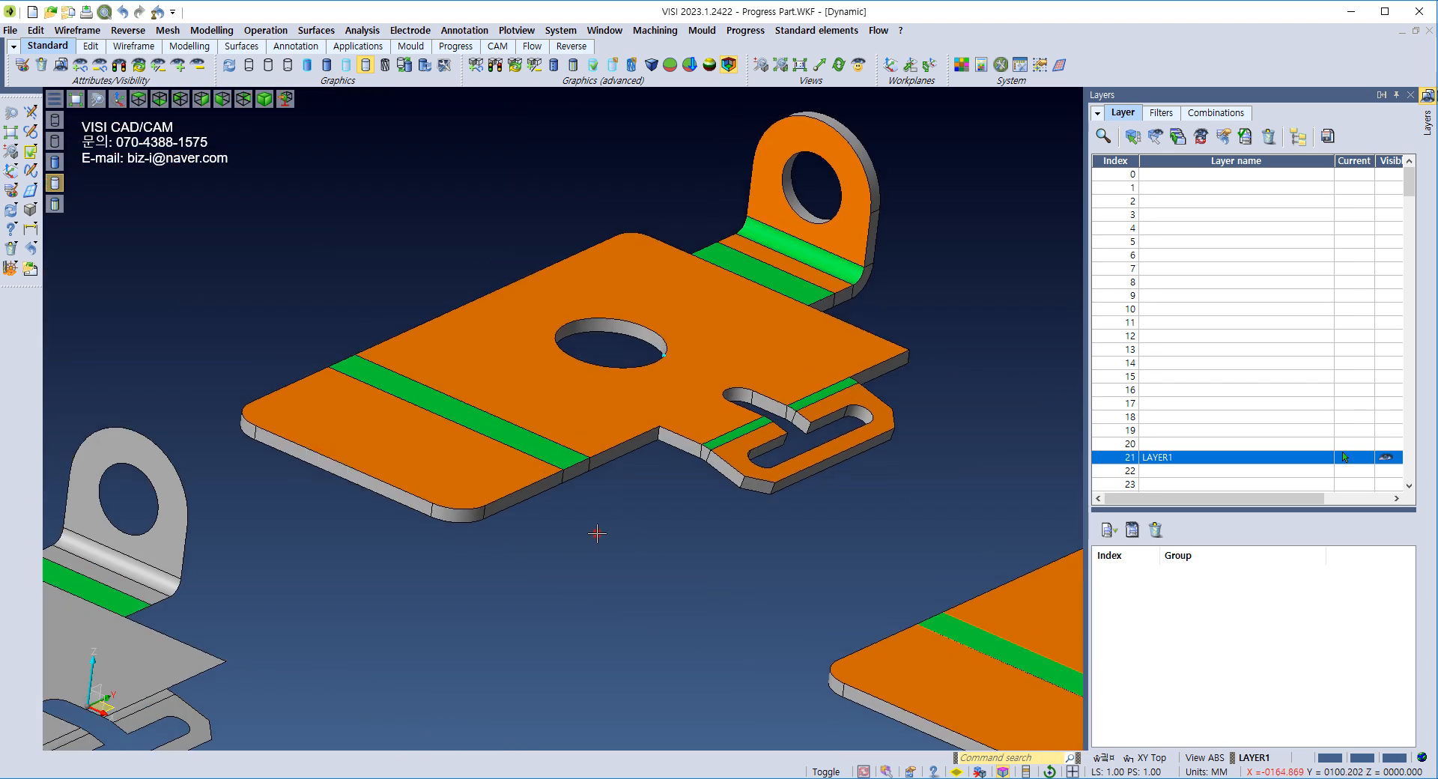
pyautogui.scroll(-6, 597, 533)
pyautogui.scroll(4, 580, 545)
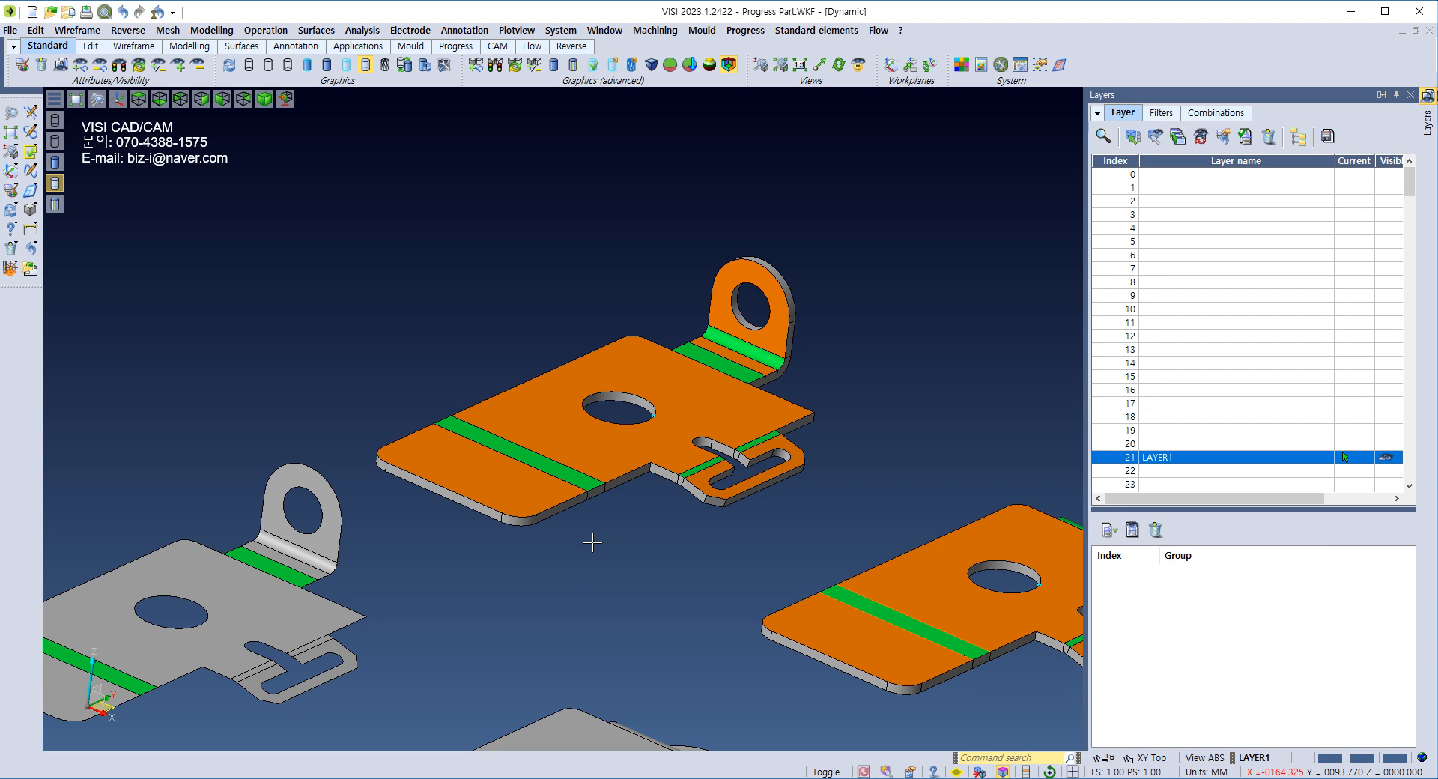
pyautogui.scroll(-6, 592, 542)
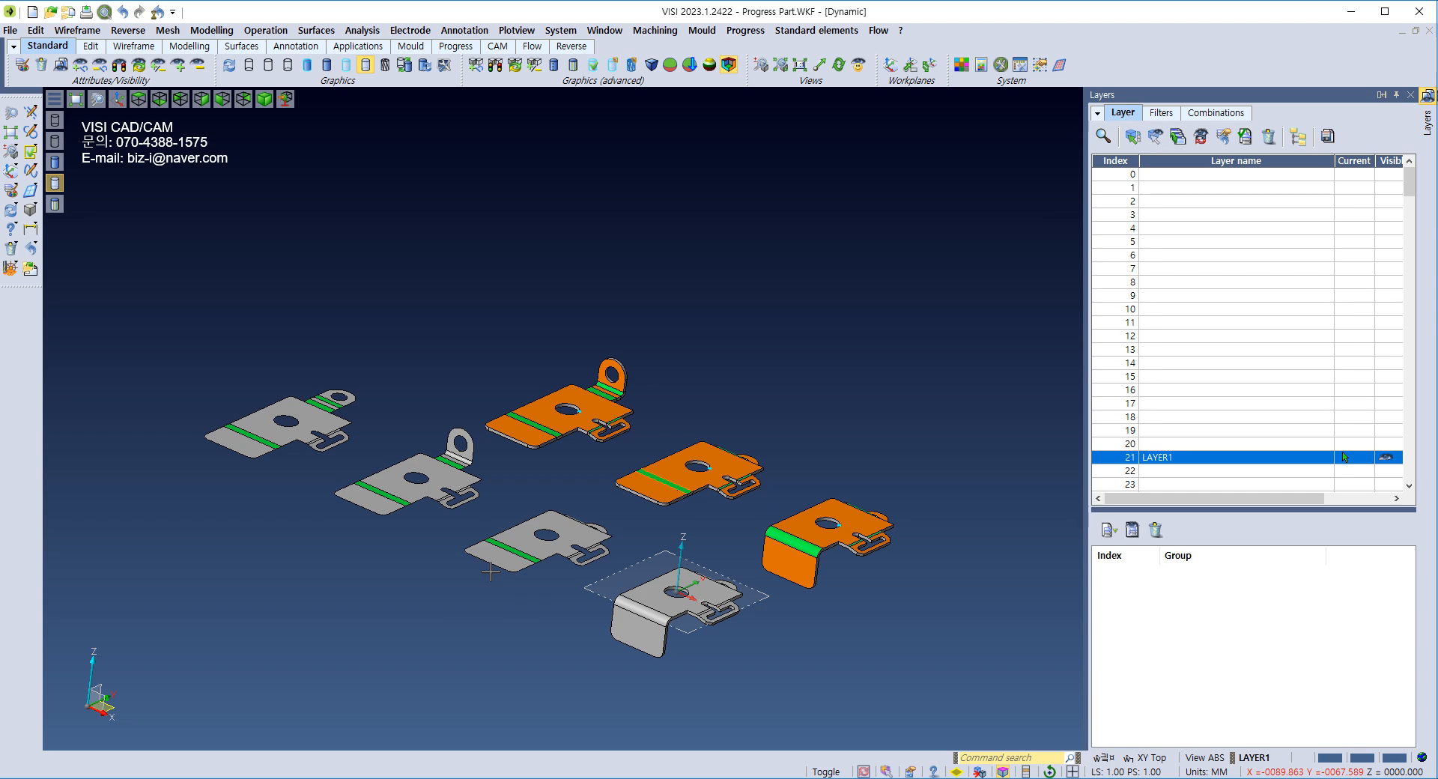
pyautogui.scroll(5, 491, 571)
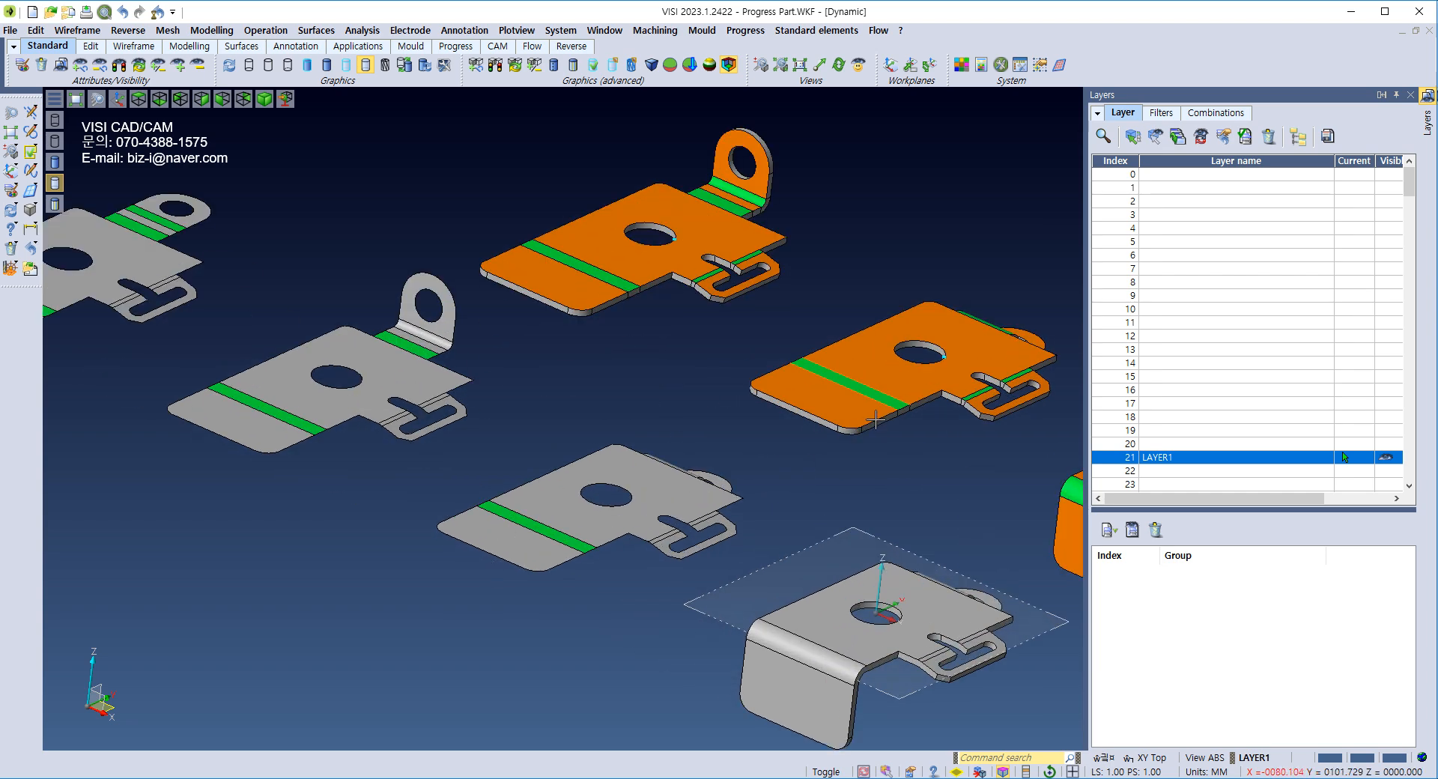
pyautogui.scroll(-2, 537, 535)
pyautogui.scroll(4, 537, 536)
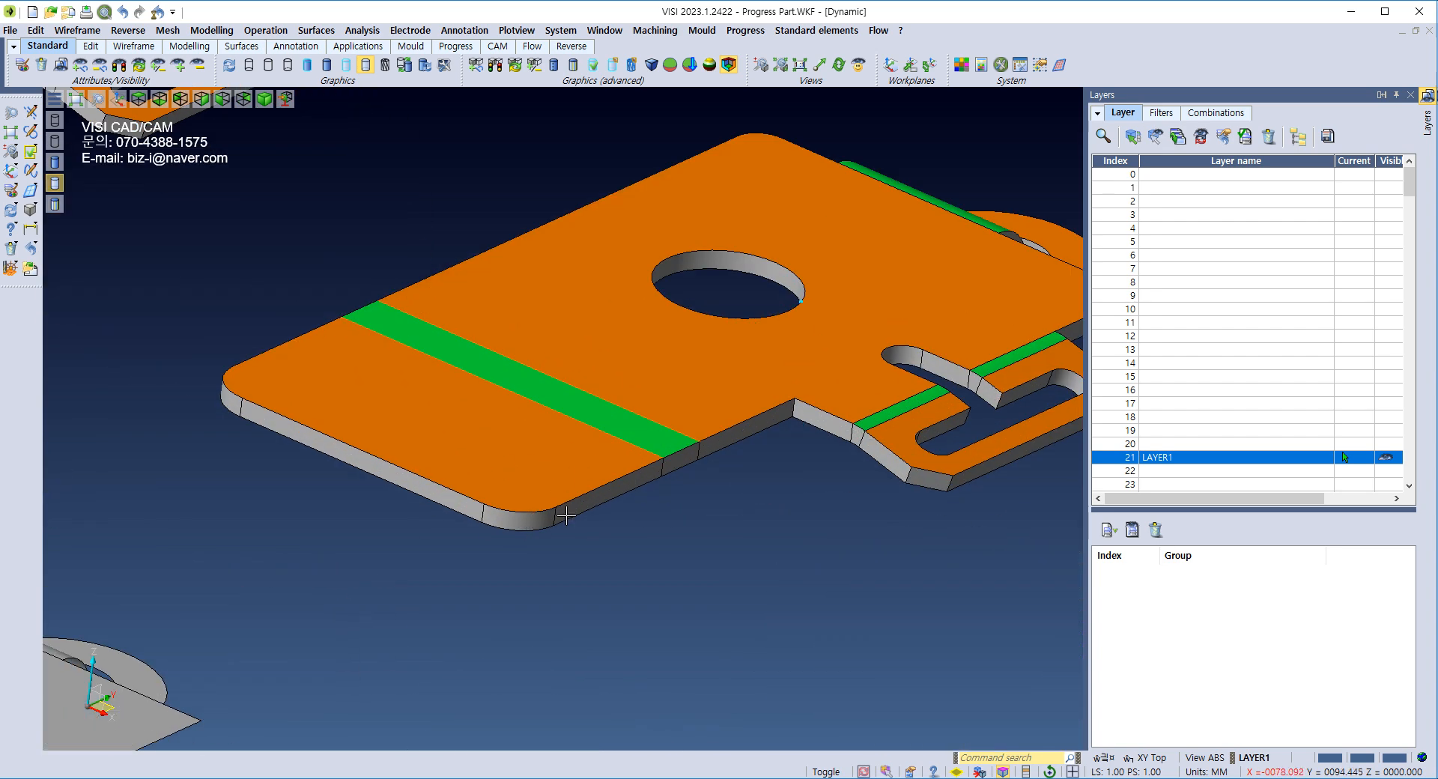
pyautogui.scroll(-5, 592, 526)
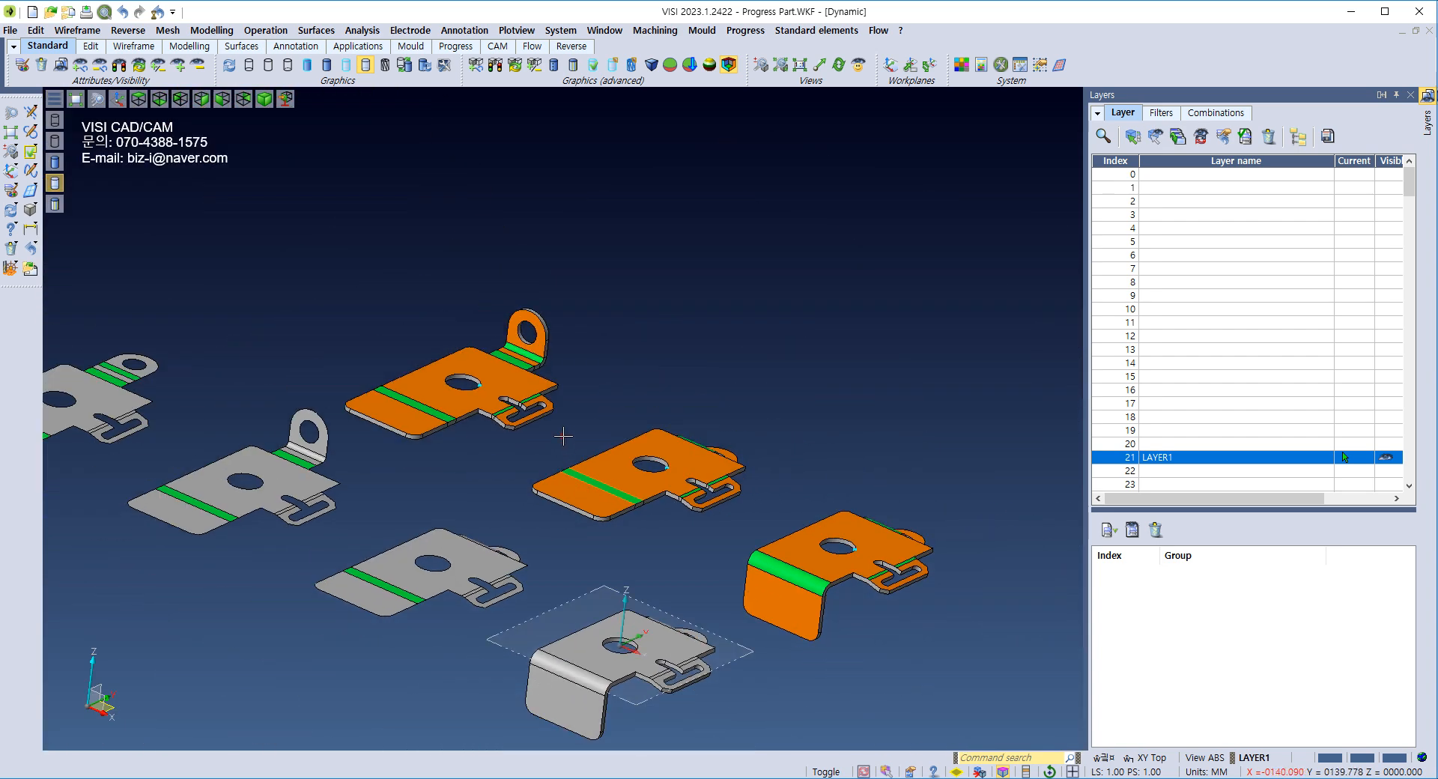
pyautogui.scroll(-3, 563, 436)
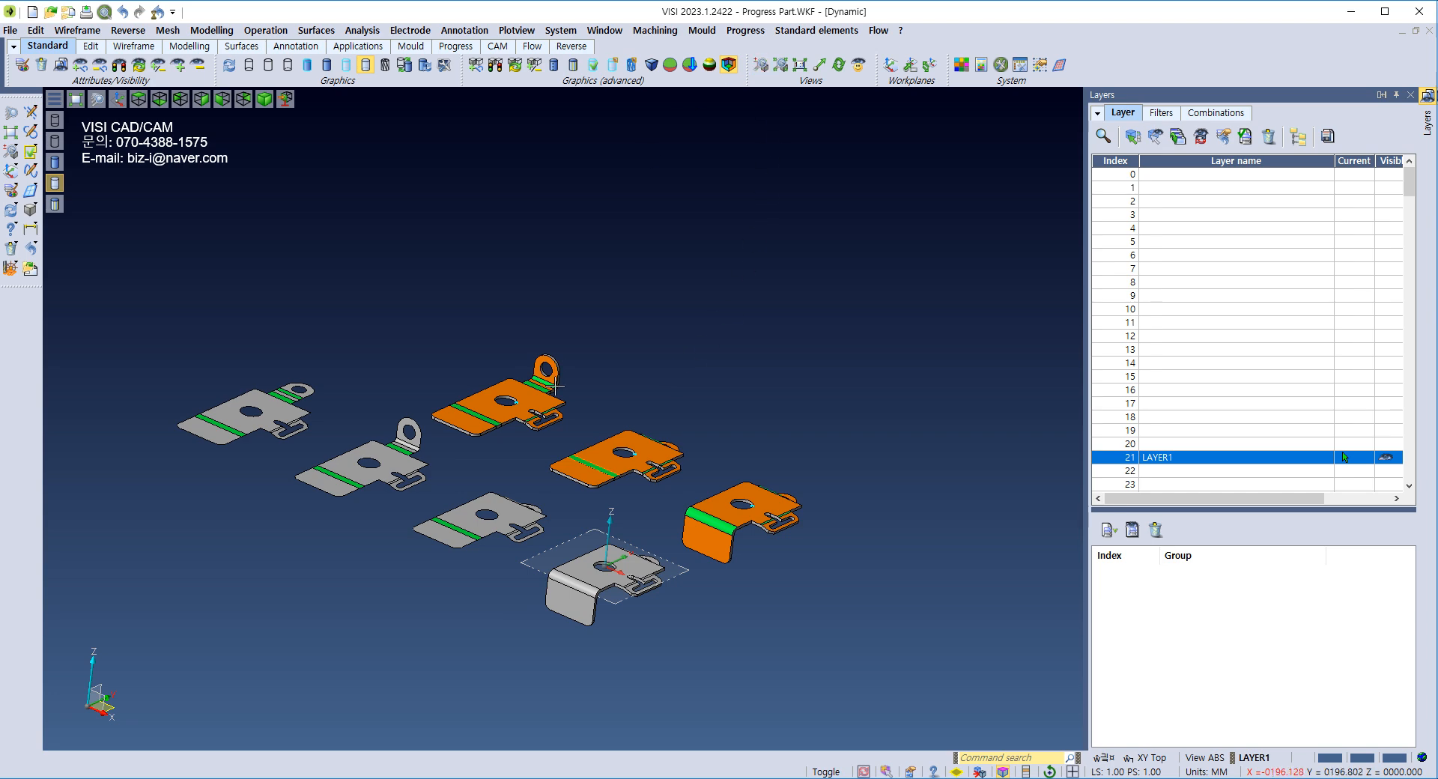
# Step: Switch to the SpringbackByMesh.wkf part and examine its curved body and side flanges from several angles
pyautogui.moveTo(371, 767)
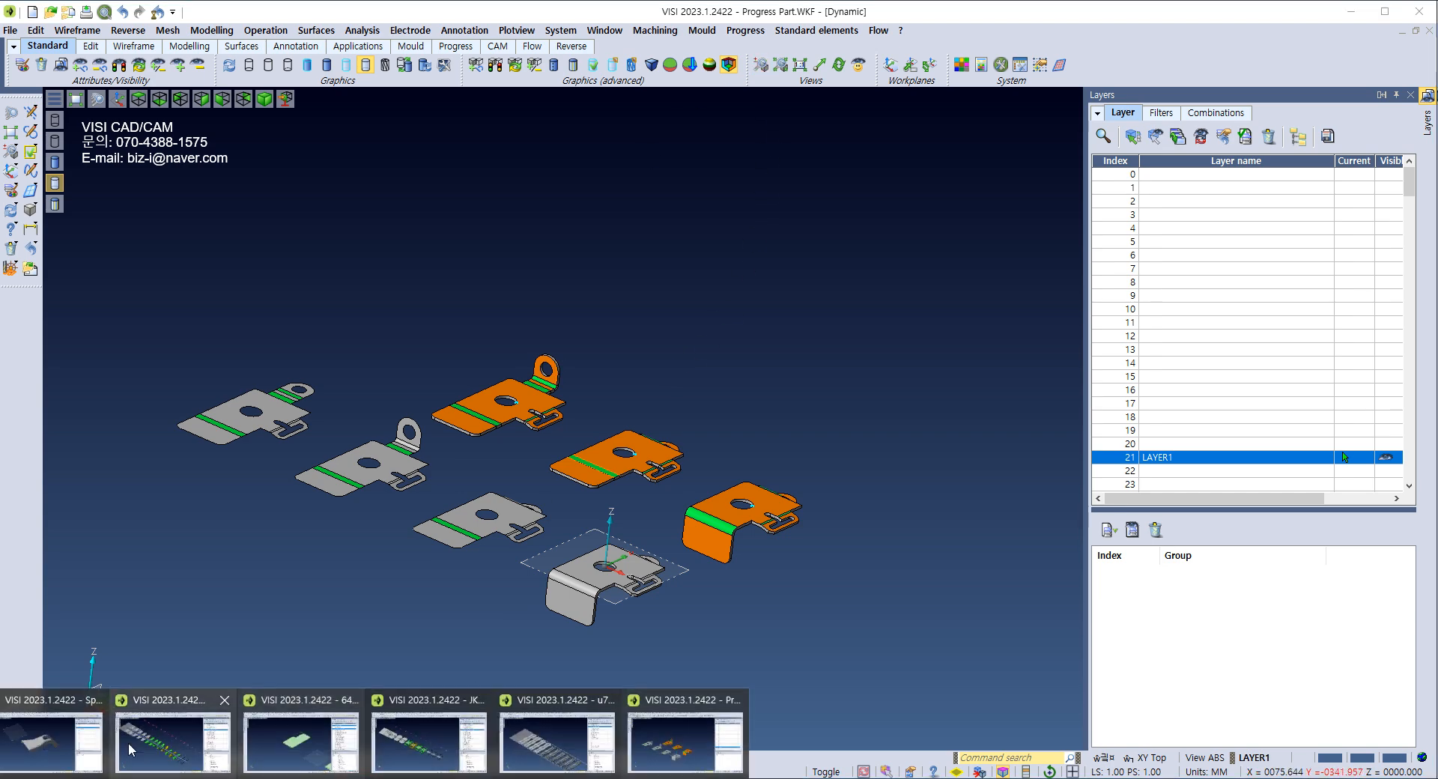
pyautogui.click(53, 751)
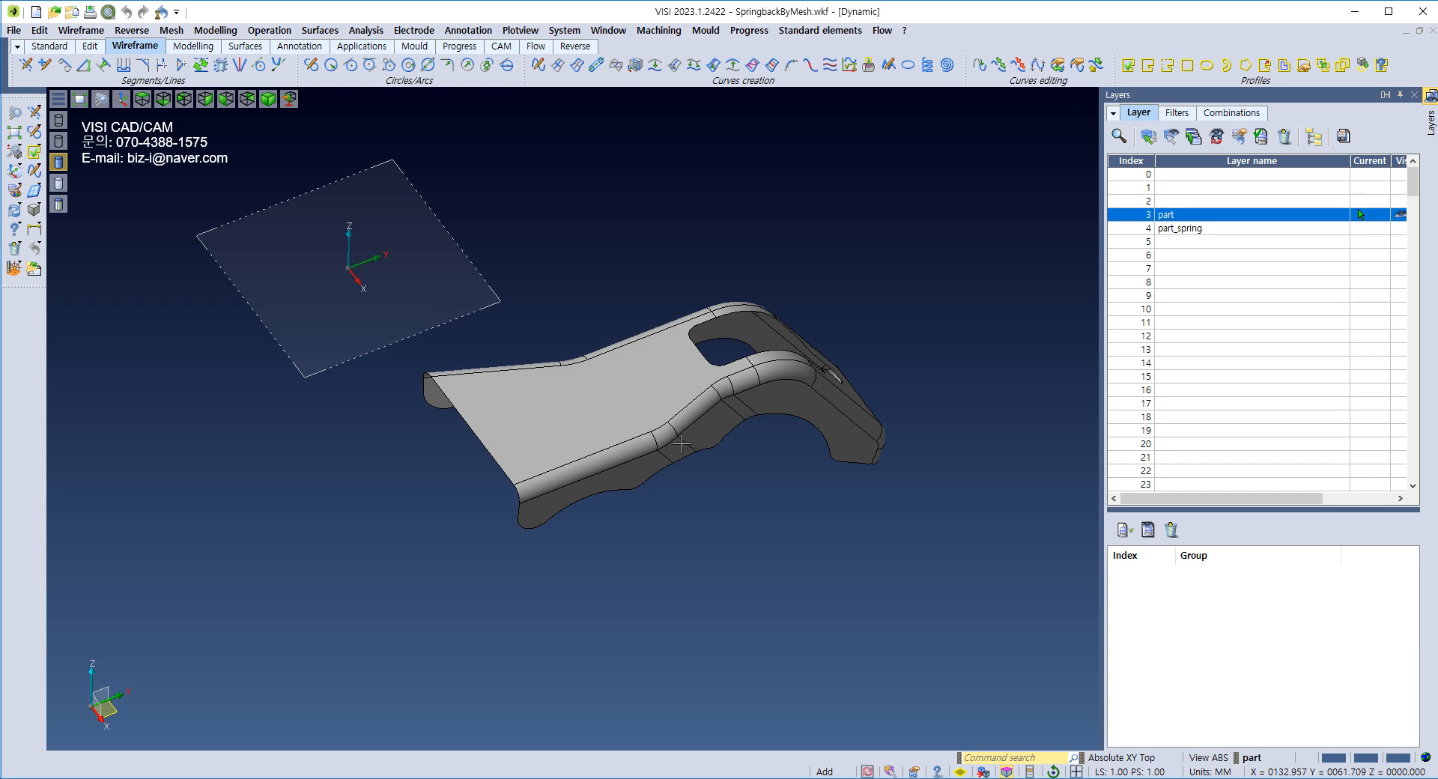
pyautogui.moveTo(687, 421); pyautogui.dragTo(876, 376, button='middle')
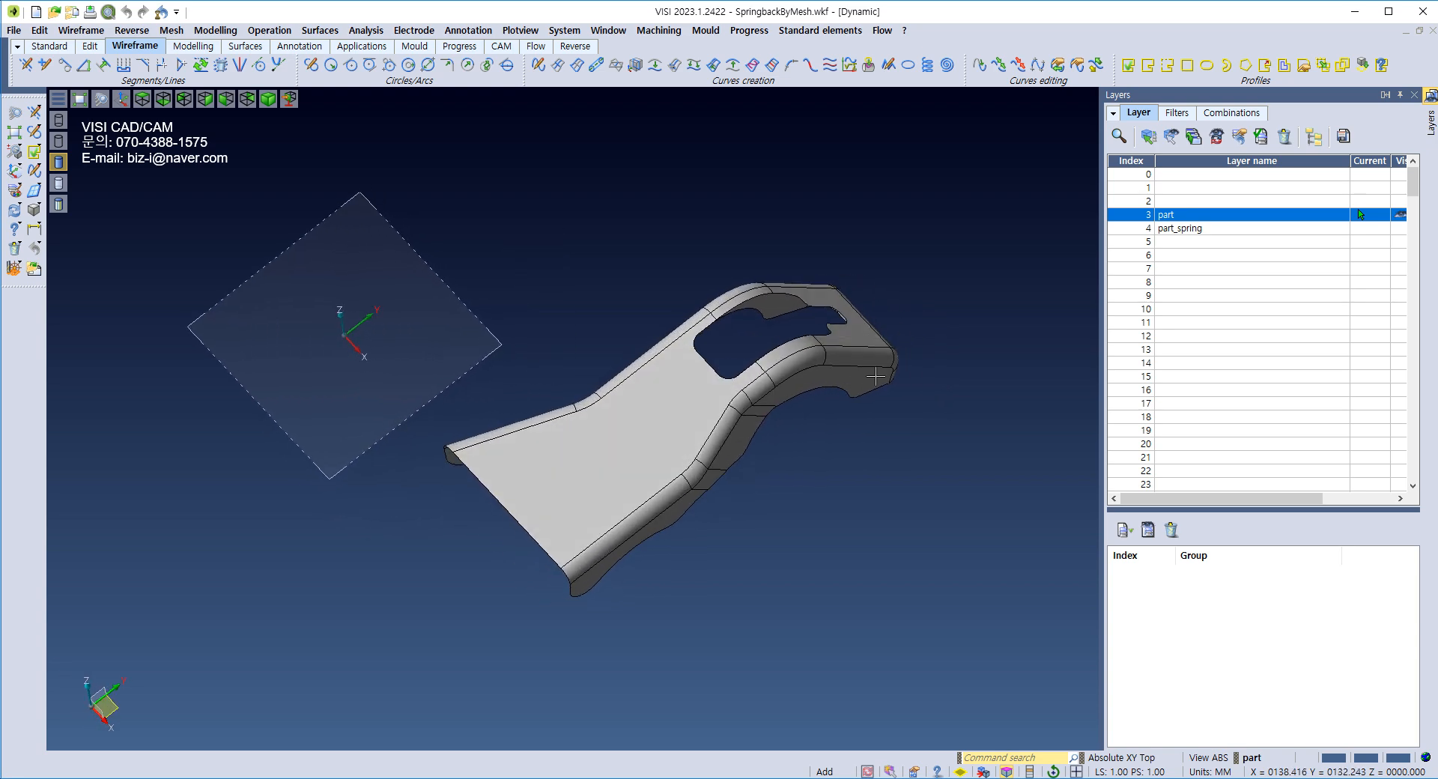
pyautogui.moveTo(858, 410); pyautogui.dragTo(796, 463, button='middle')
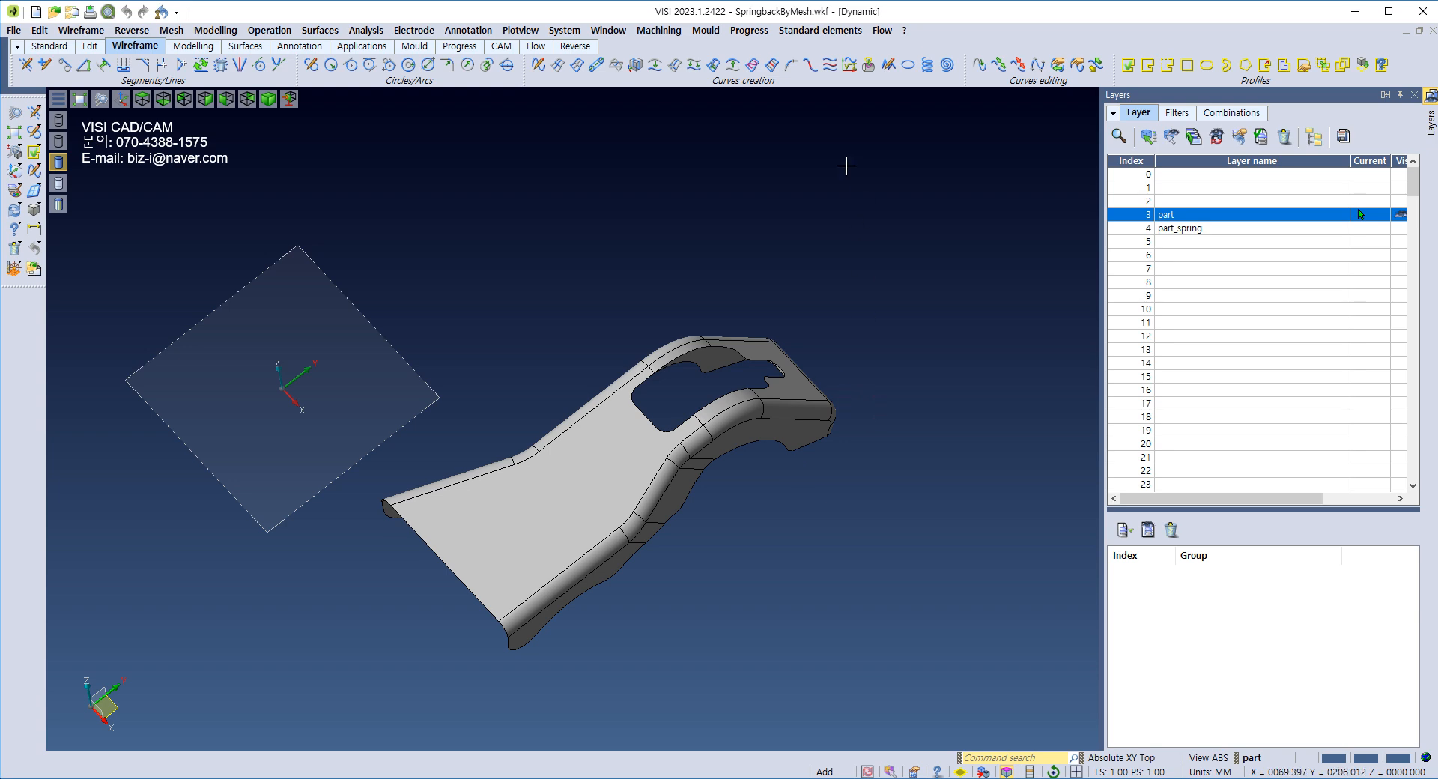
pyautogui.click(749, 30)
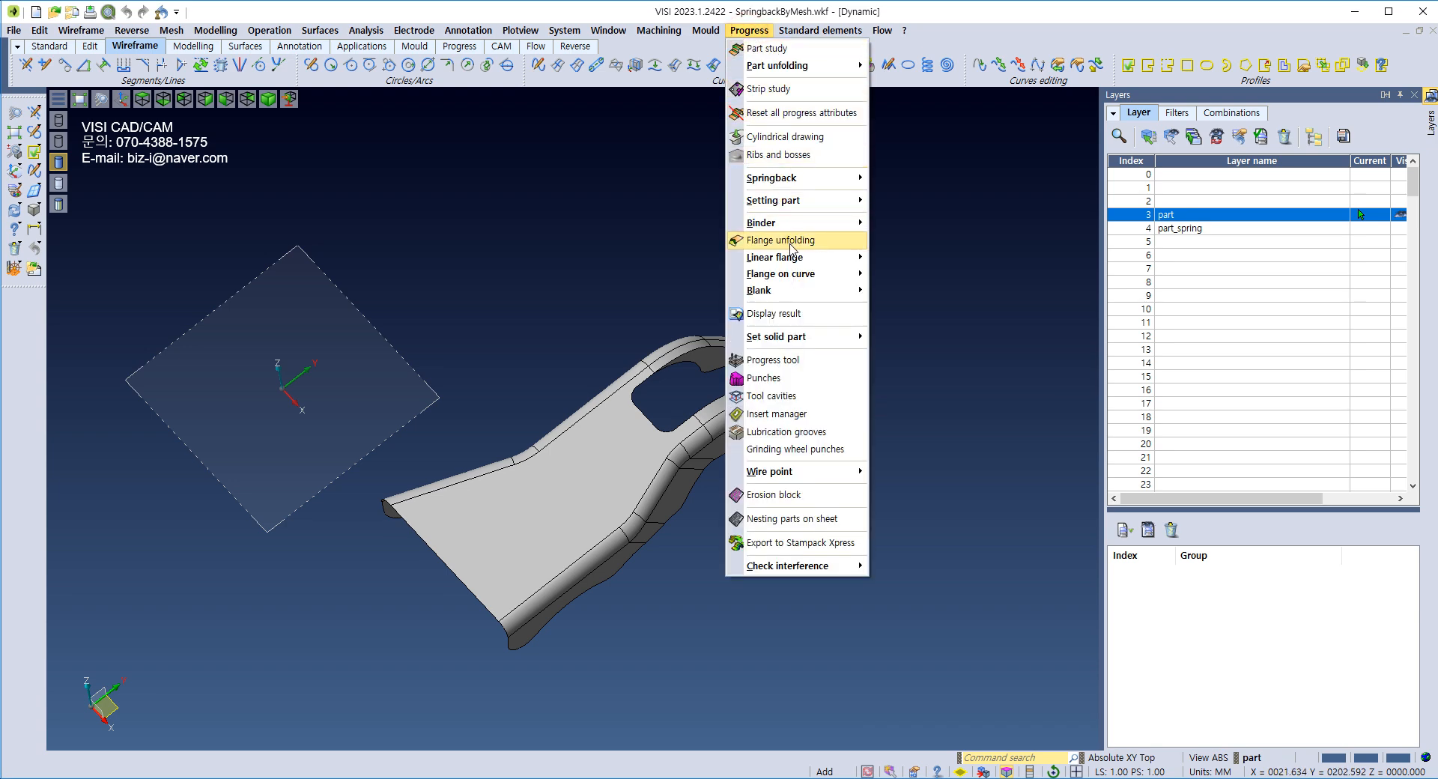
pyautogui.click(626, 276)
pyautogui.scroll(2, 591, 321)
pyautogui.moveTo(590, 321); pyautogui.dragTo(639, 276, button='middle')
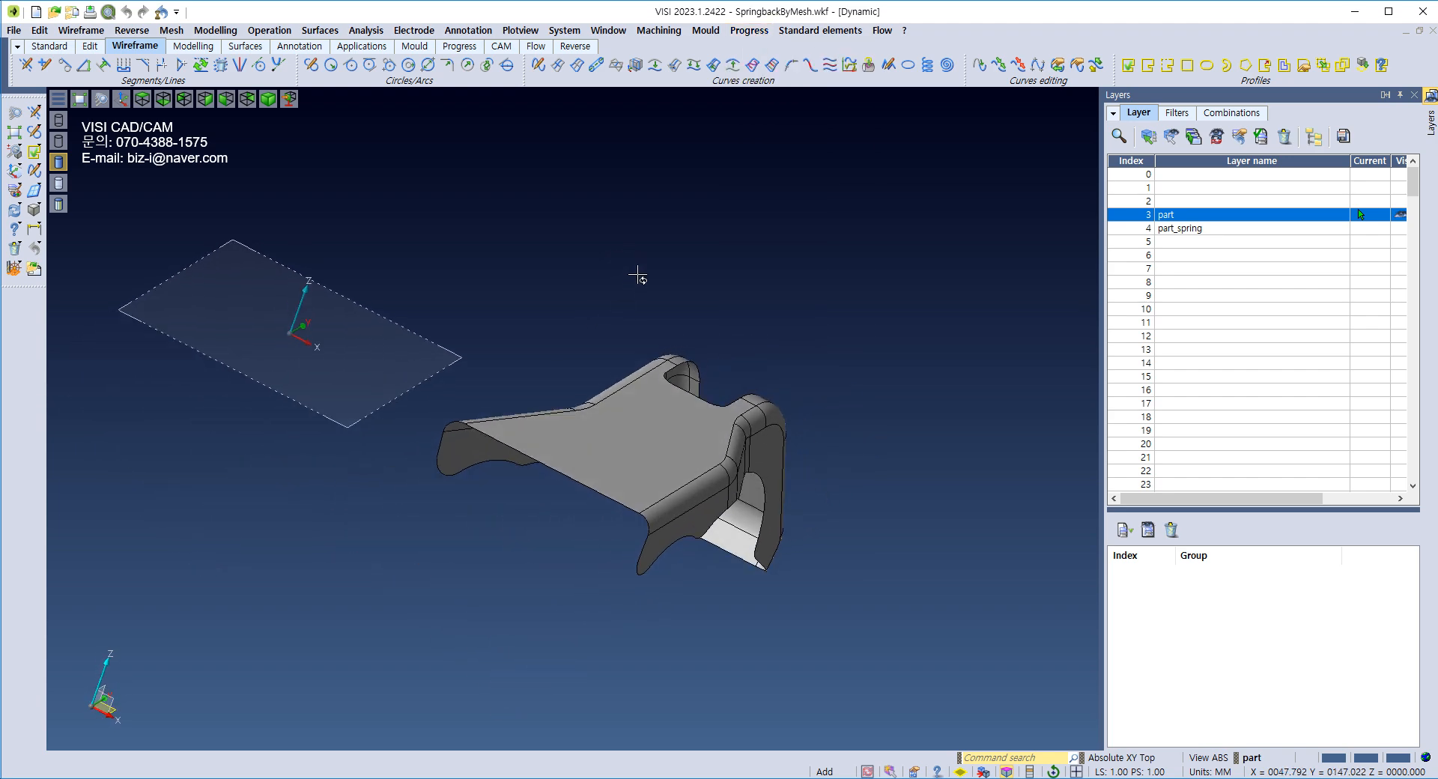
pyautogui.scroll(3, 489, 456)
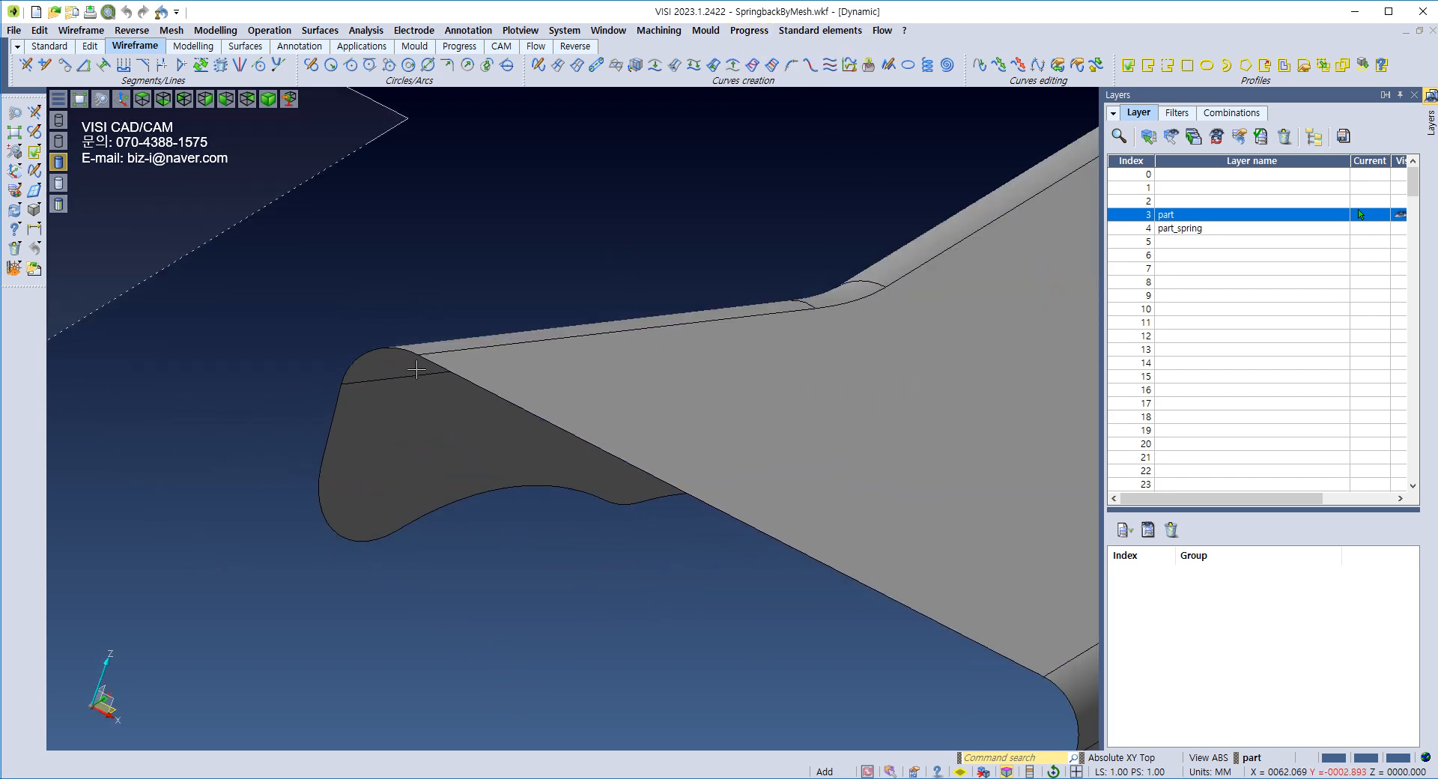
pyautogui.scroll(-4, 435, 379)
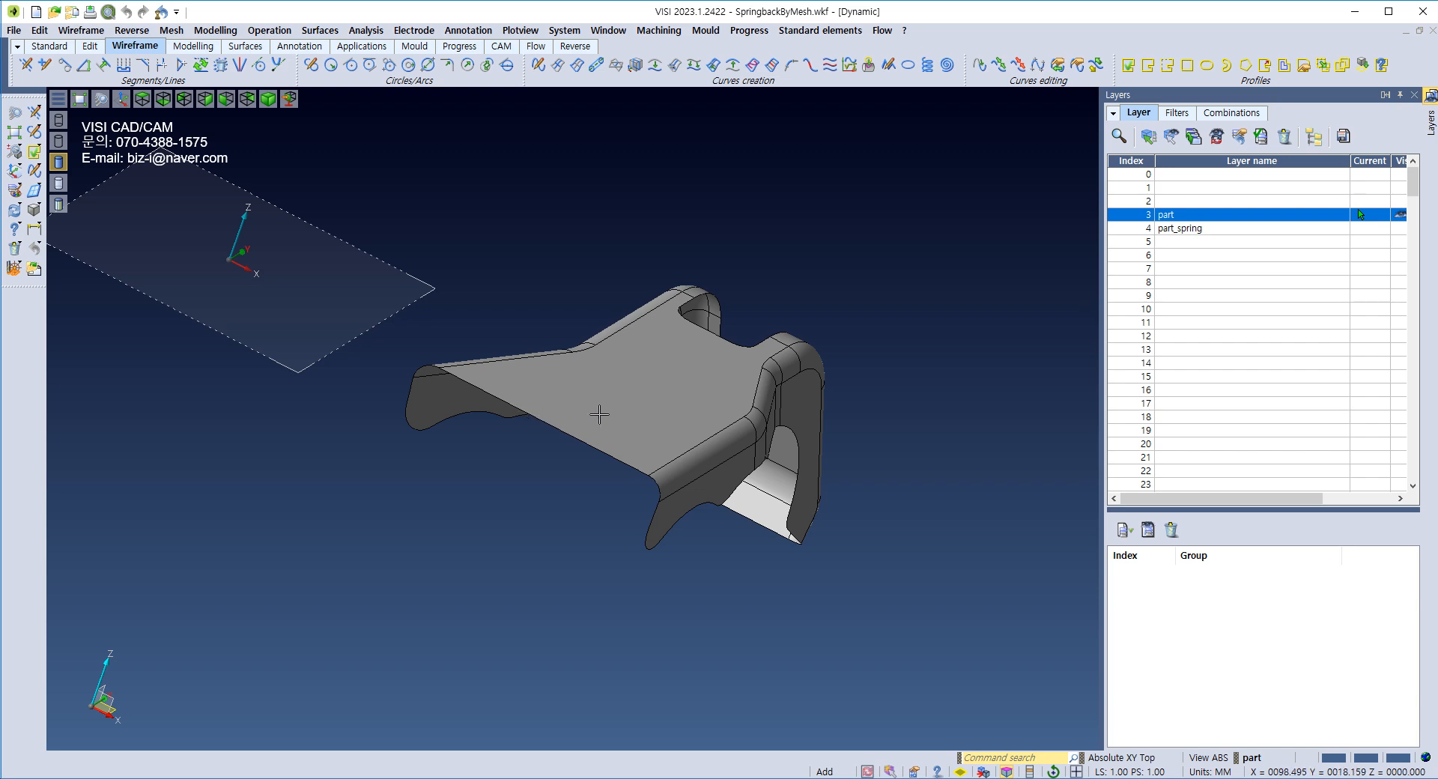
# Step: Thicken the curved sheet body with a front value of 0 and a back value of 1, and examine the new edge thickness
pyautogui.click(270, 31)
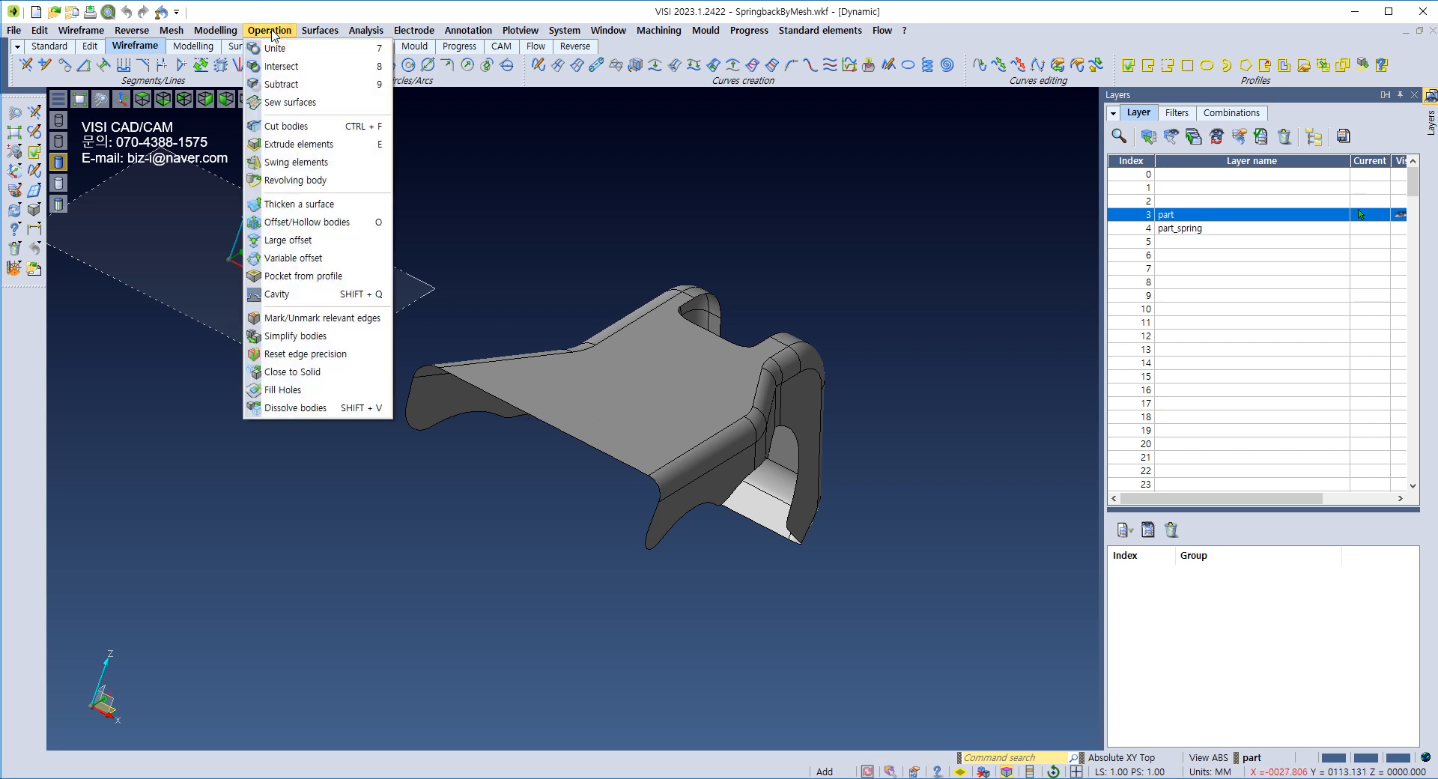
pyautogui.click(319, 204)
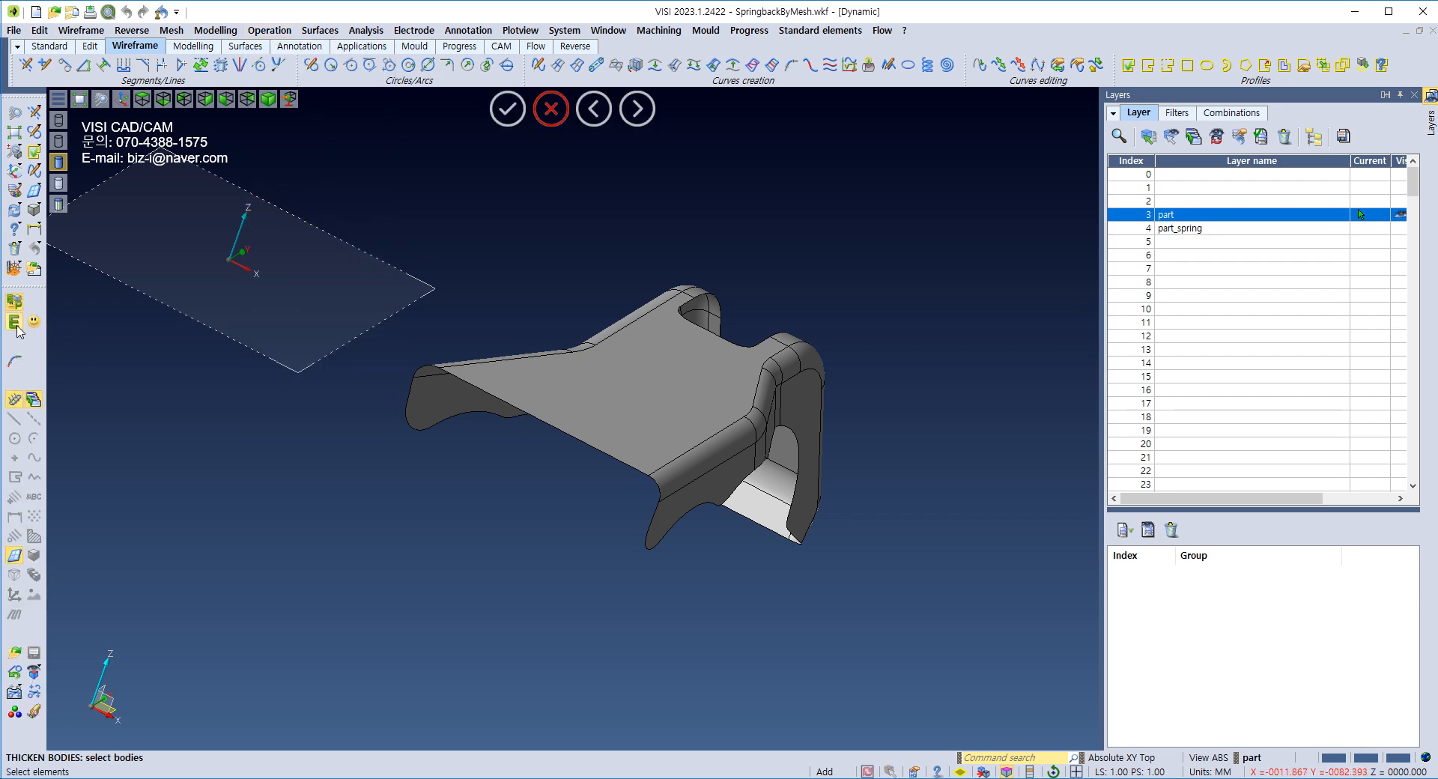
pyautogui.click(524, 416)
pyautogui.press('Tab')
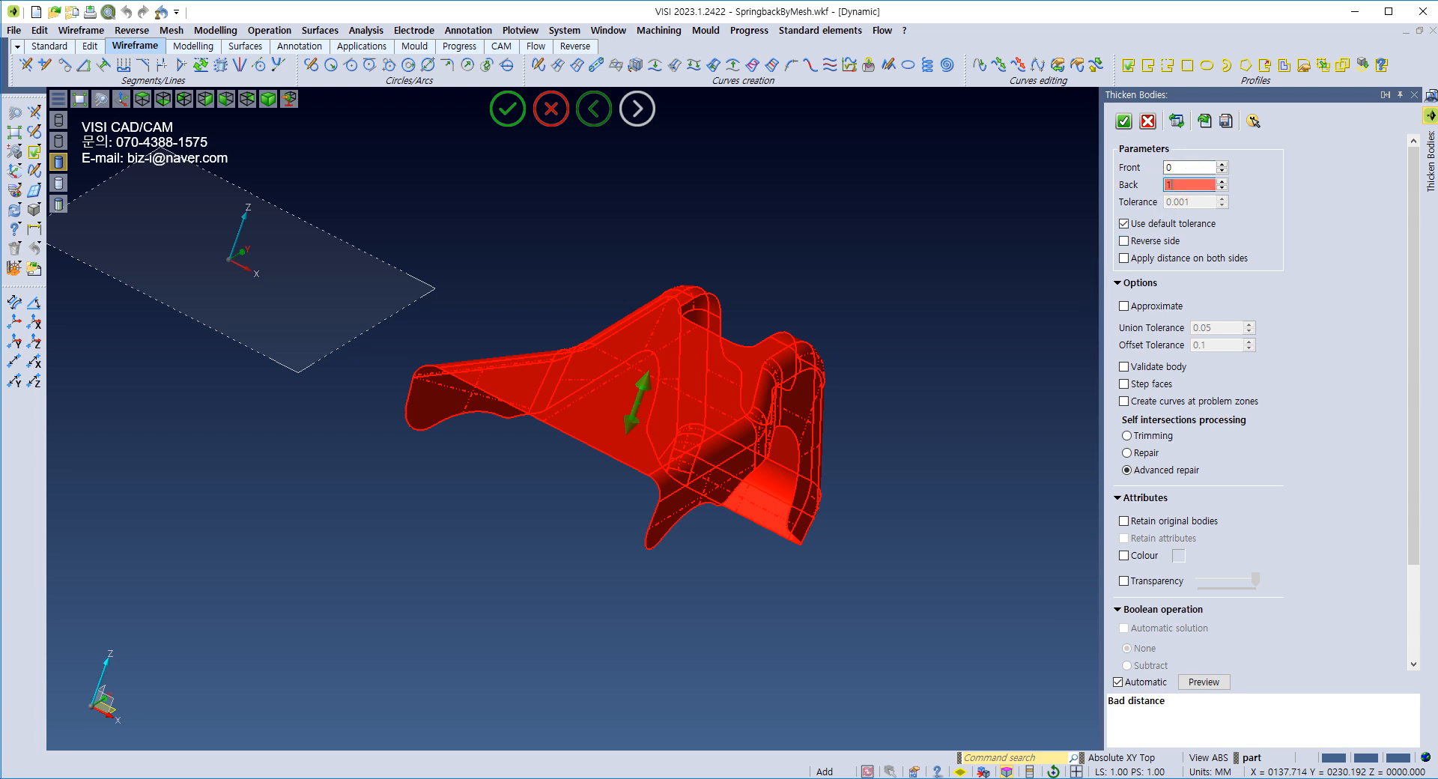
pyautogui.write('1')
pyautogui.click(1204, 681)
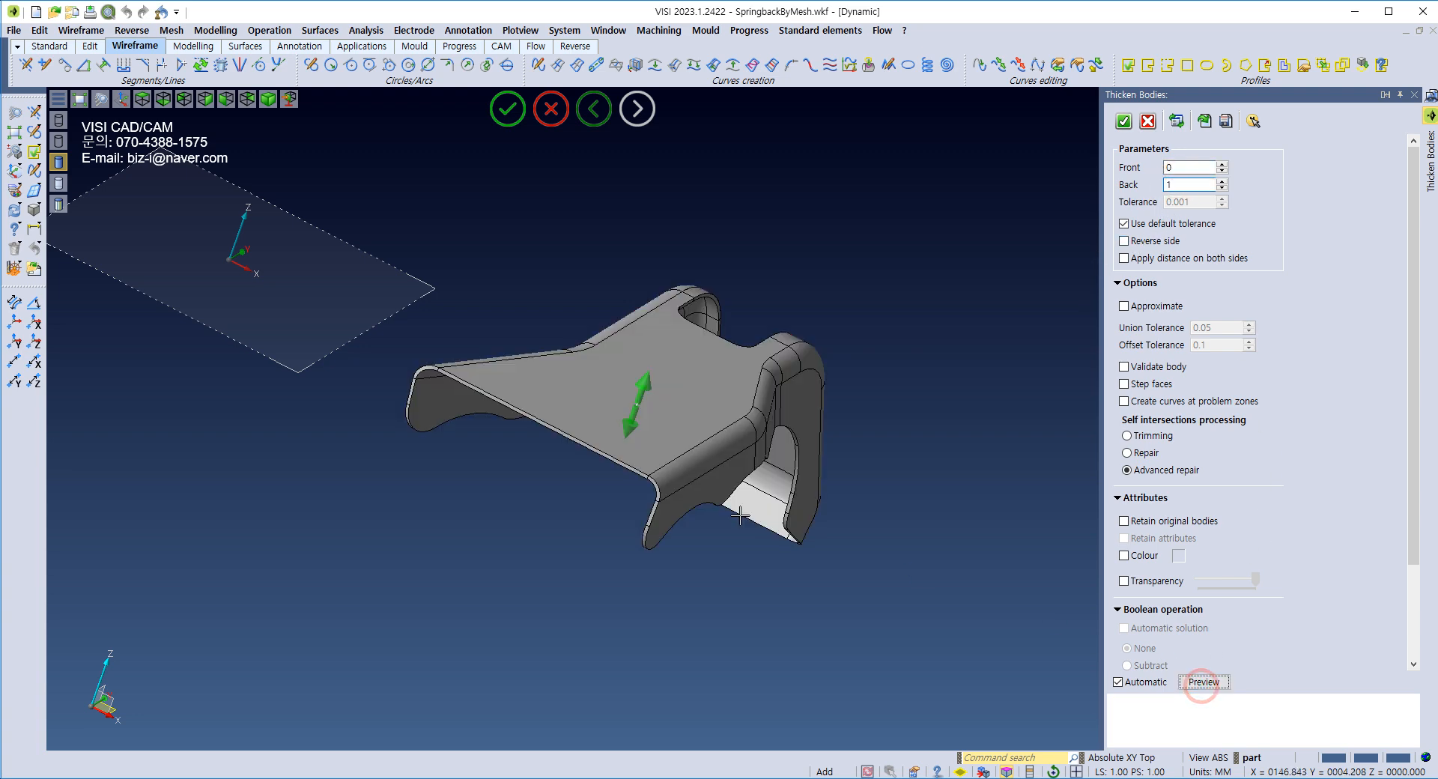
pyautogui.scroll(10, 647, 462)
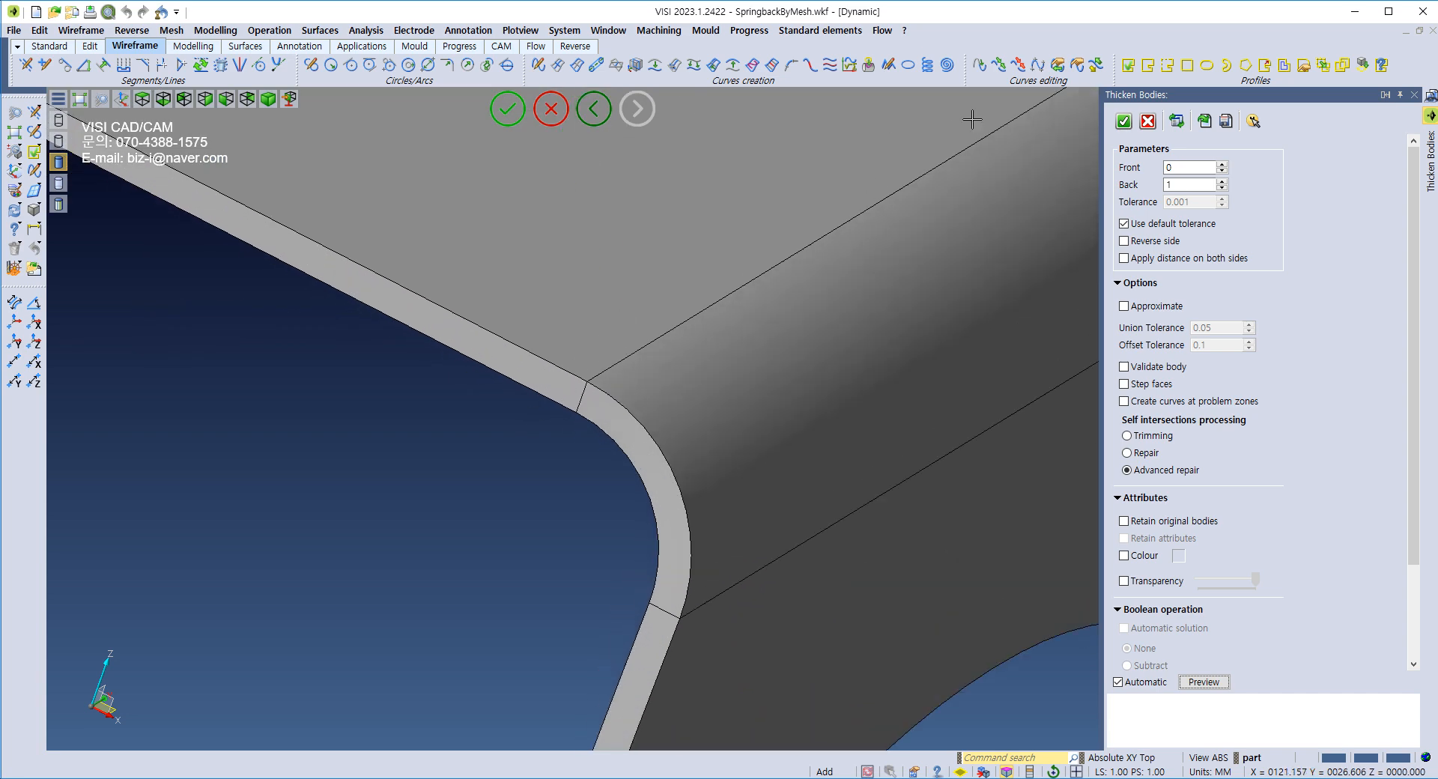
pyautogui.click(1123, 121)
pyautogui.scroll(-8, 670, 343)
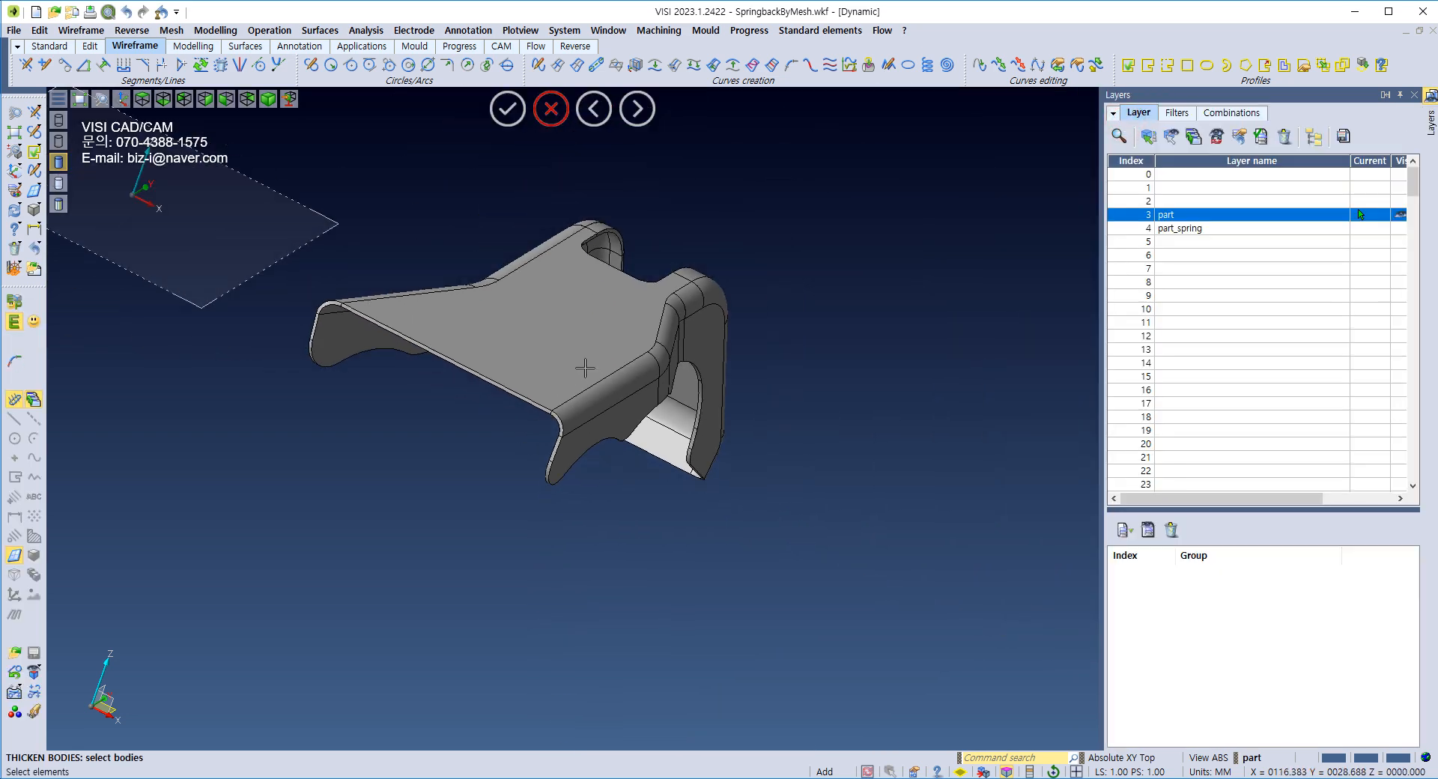
pyautogui.moveTo(760, 334); pyautogui.dragTo(701, 429, button='middle')
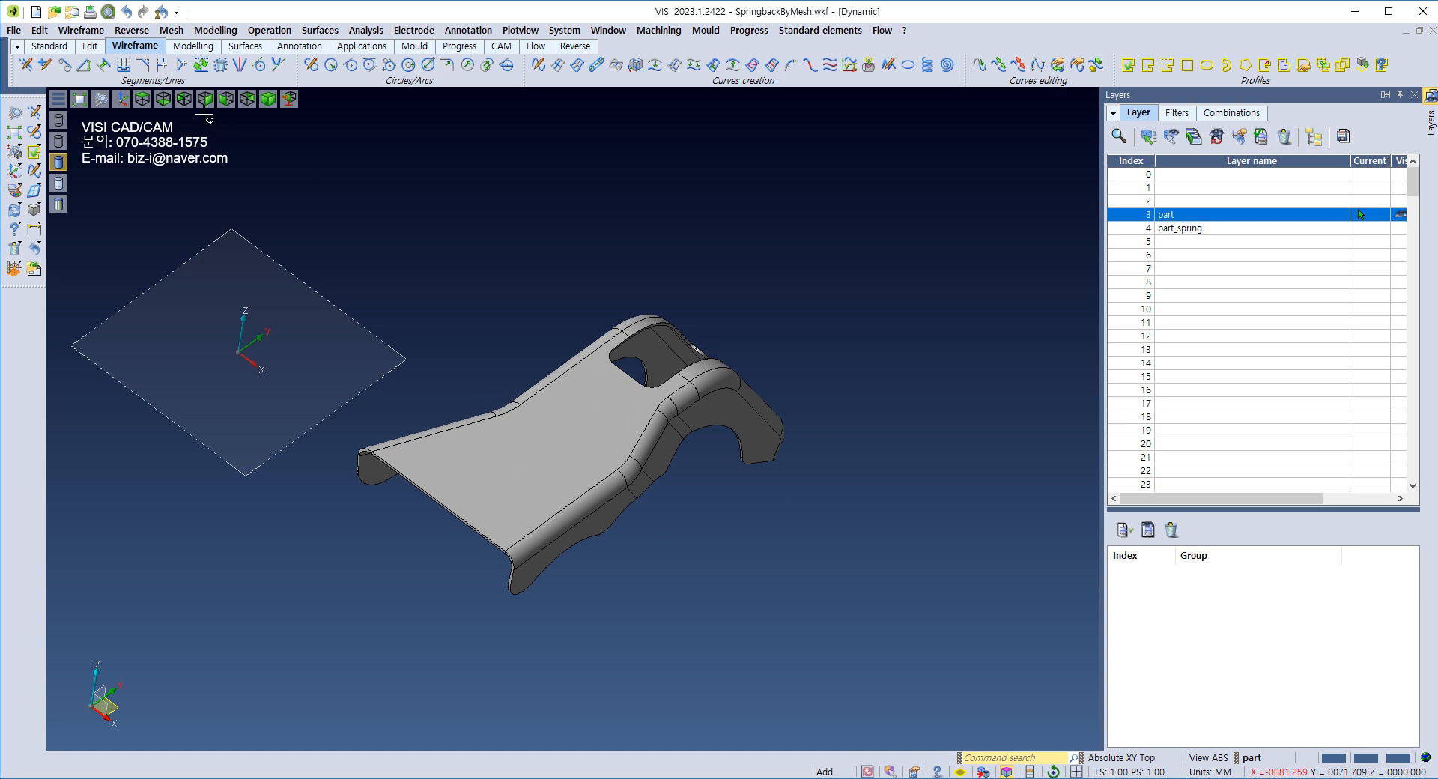
# Step: Browse the sample folders, discarding unsaved changes, through Workf, Sample, PROGRESS and SPRINGBACK to SpringbackByMesh.wkf in Springback by Mesh
pyautogui.click(53, 14)
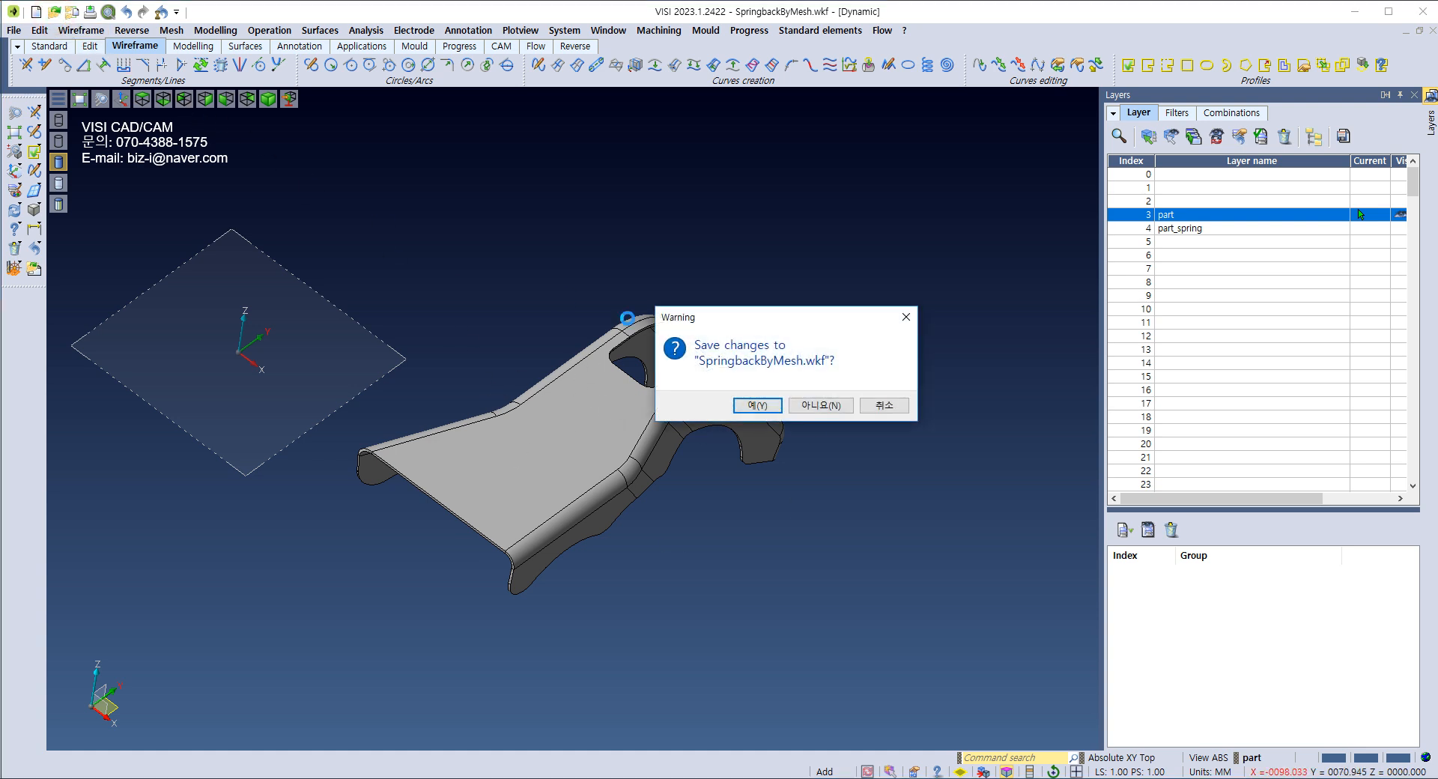
pyautogui.click(812, 408)
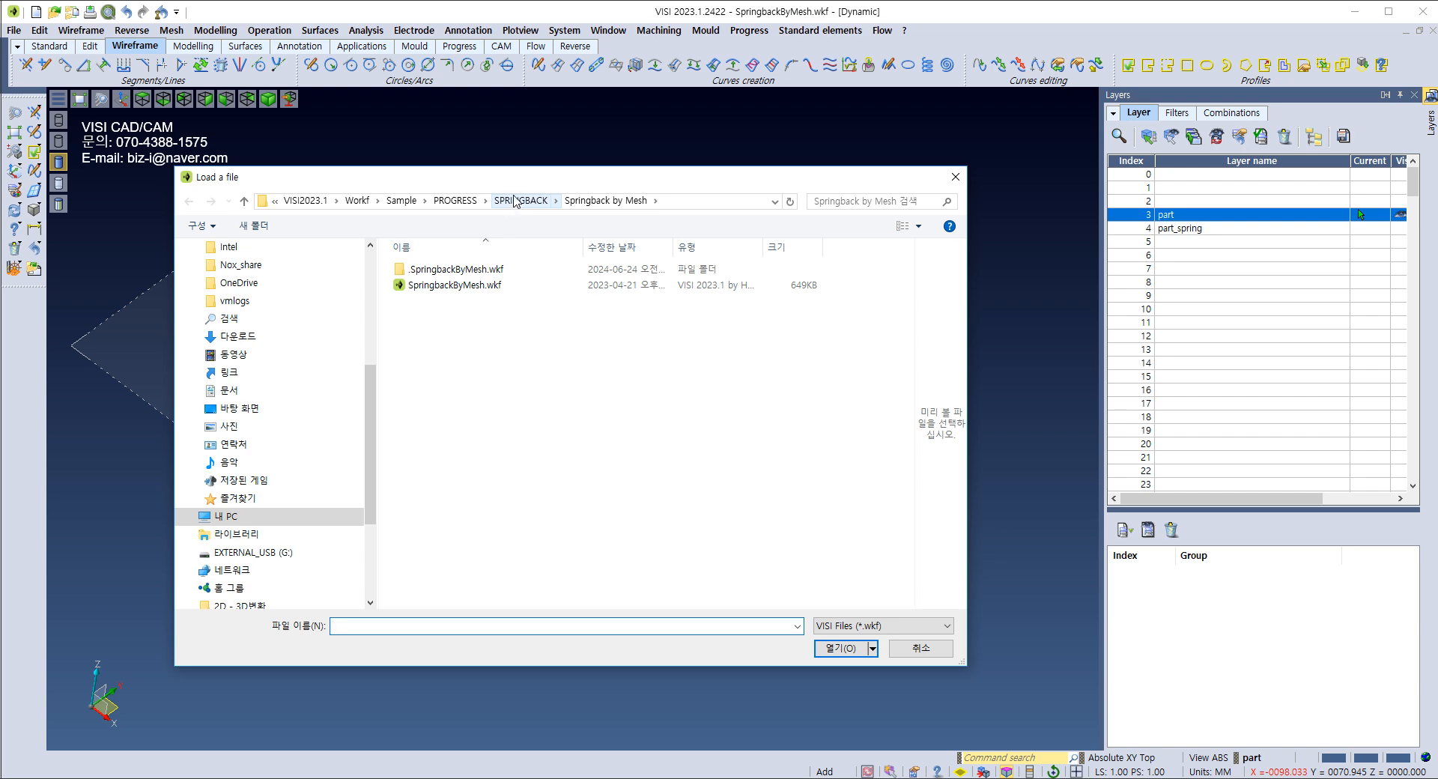
pyautogui.click(448, 201)
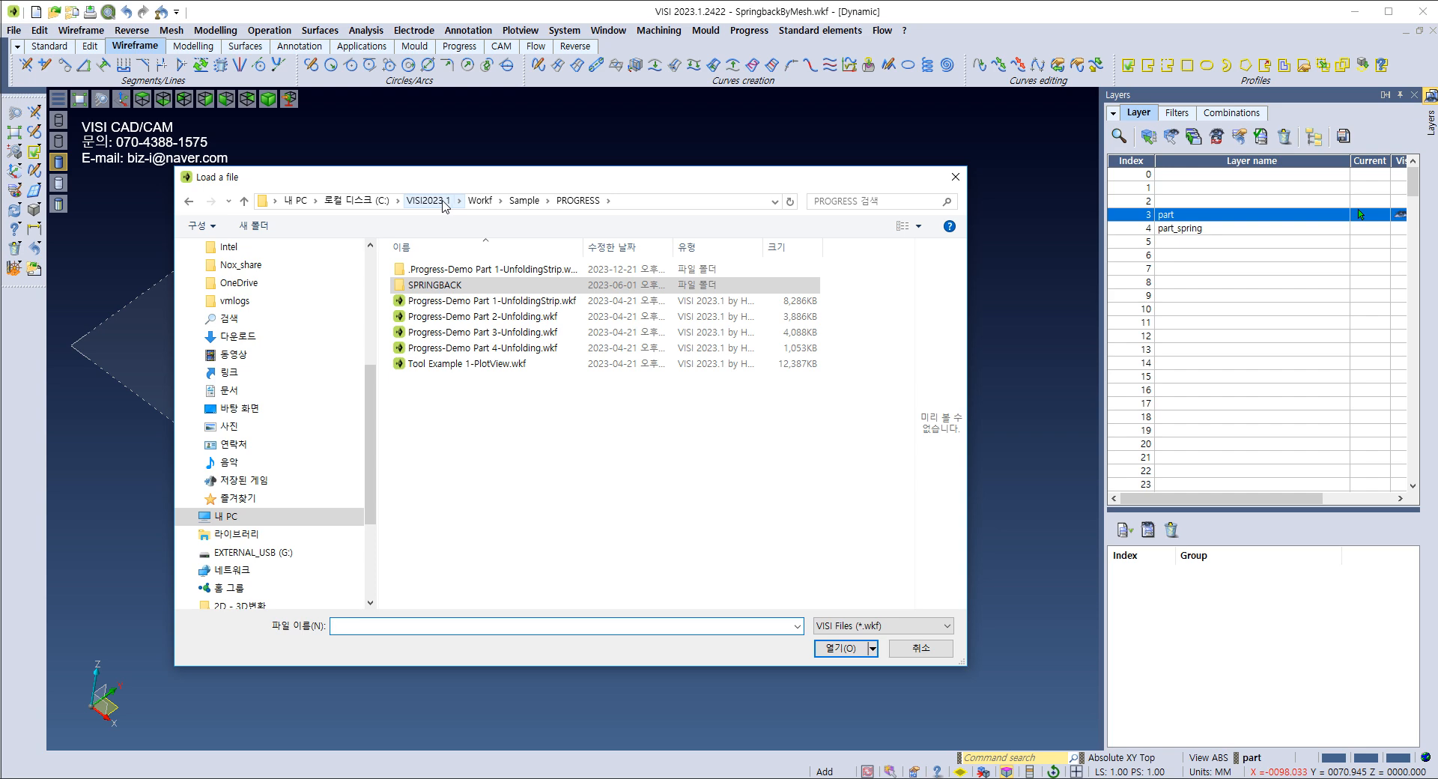
pyautogui.click(444, 202)
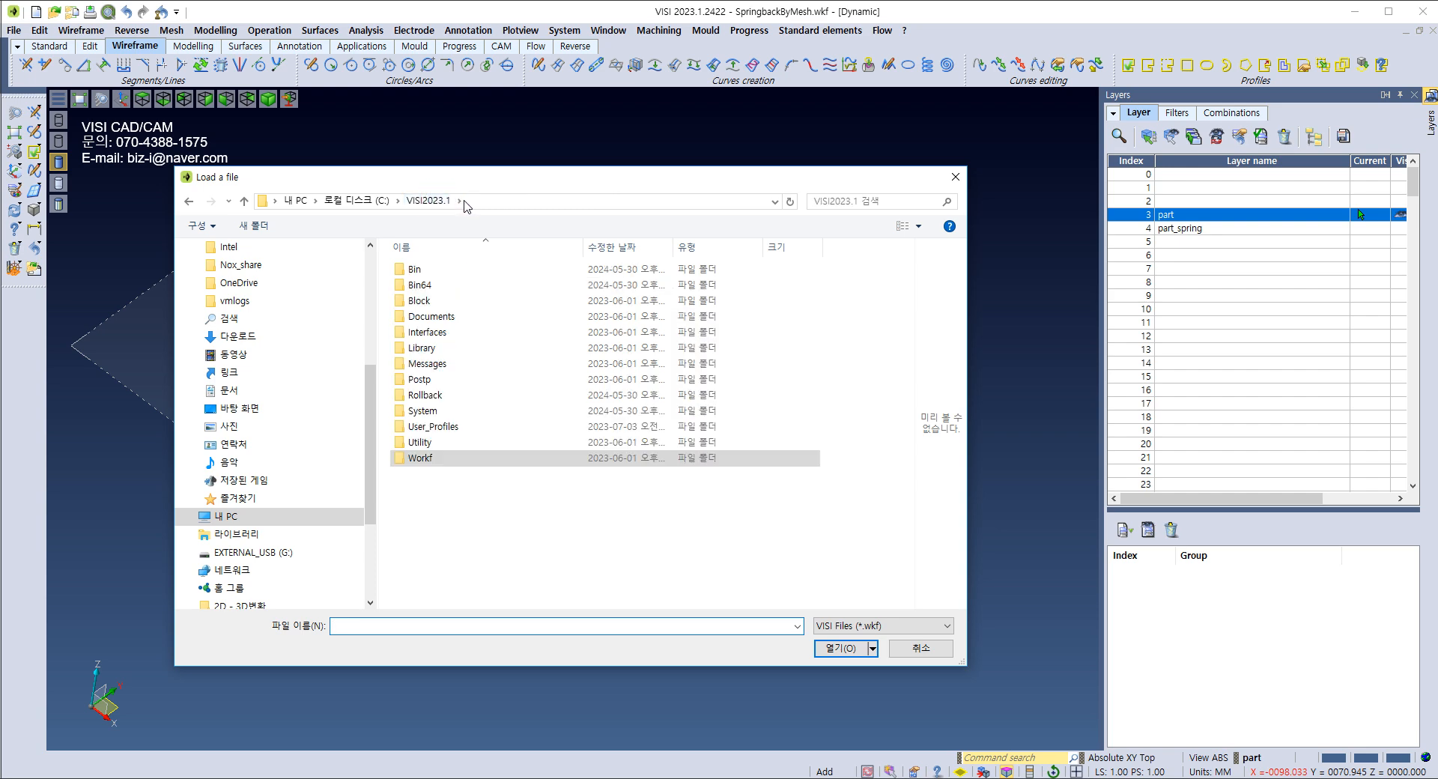
pyautogui.doubleClick(423, 459)
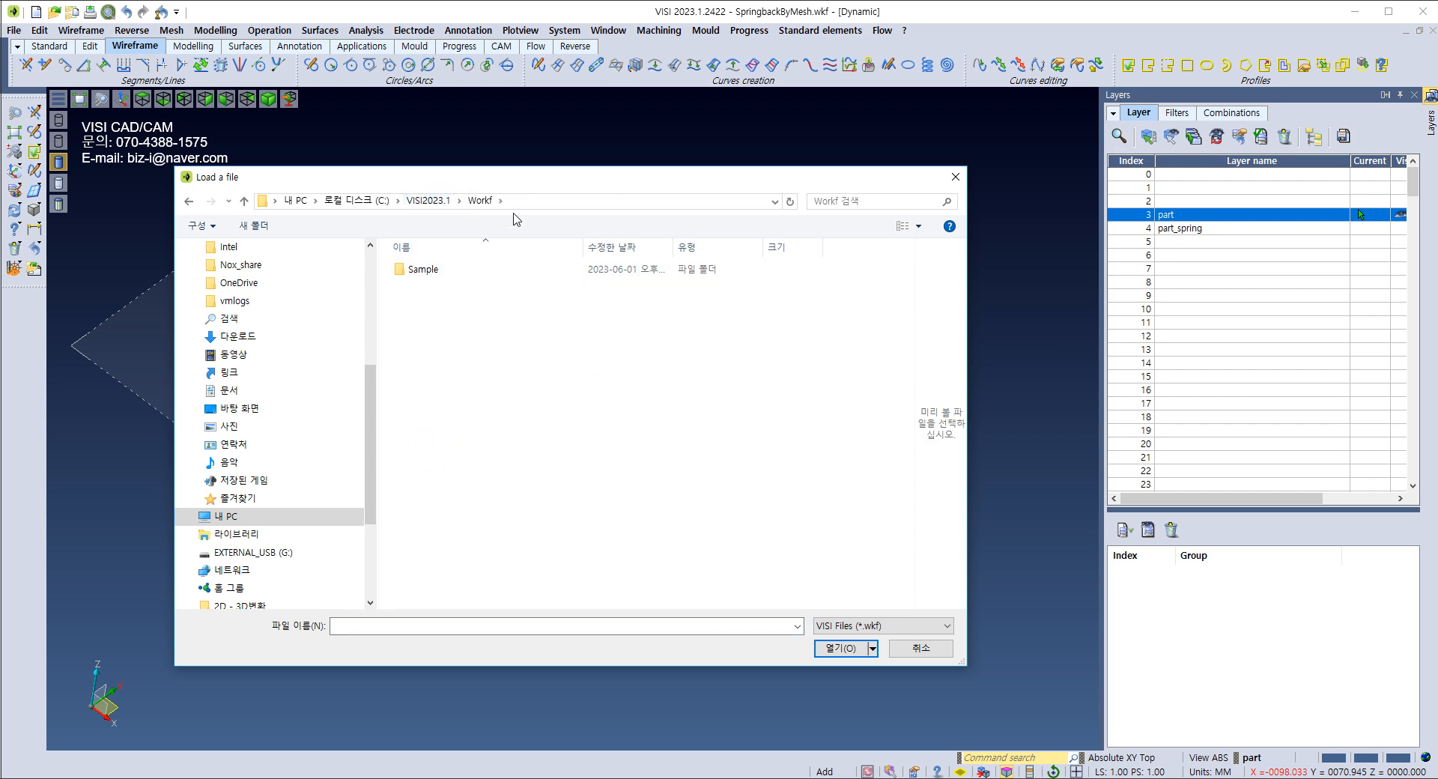
pyautogui.doubleClick(423, 267)
pyautogui.doubleClick(433, 364)
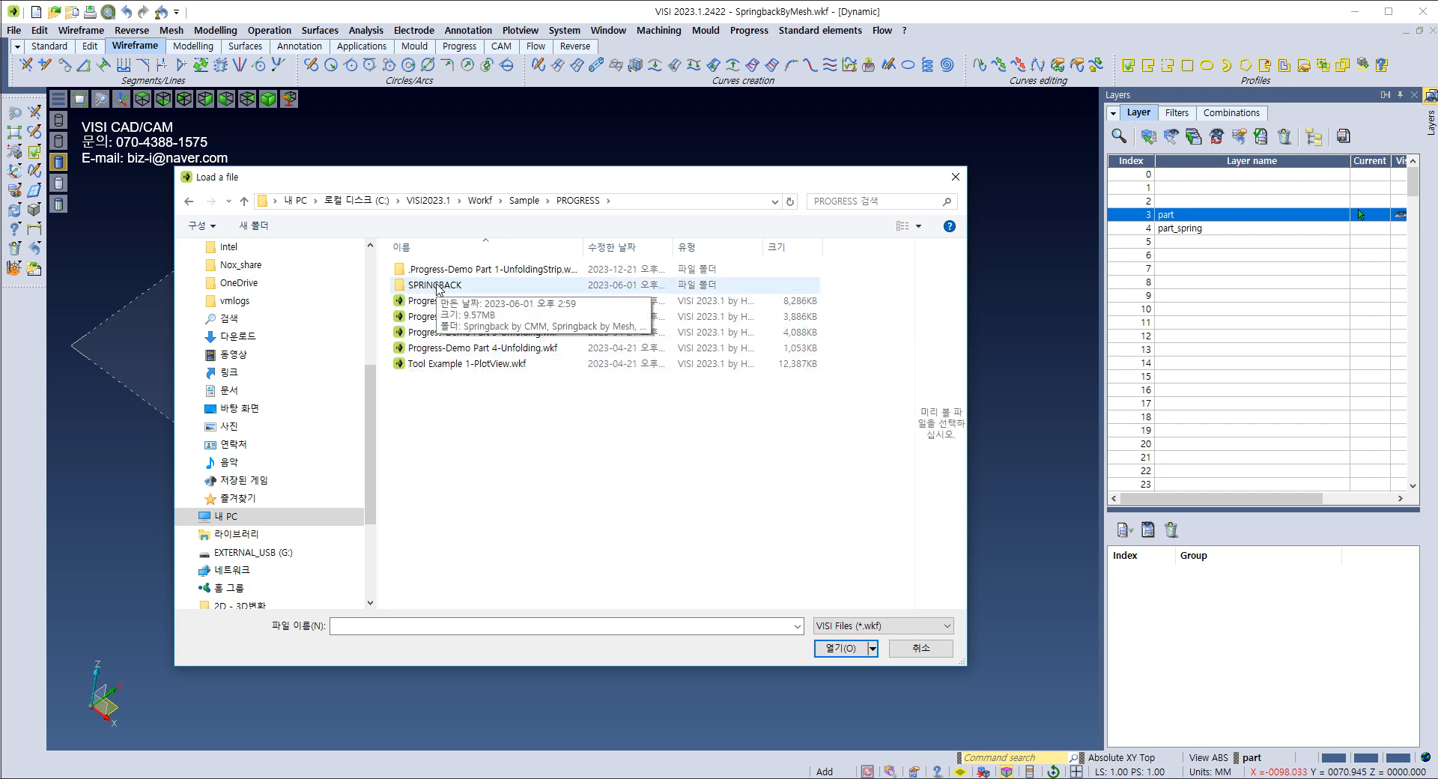
pyautogui.doubleClick(439, 286)
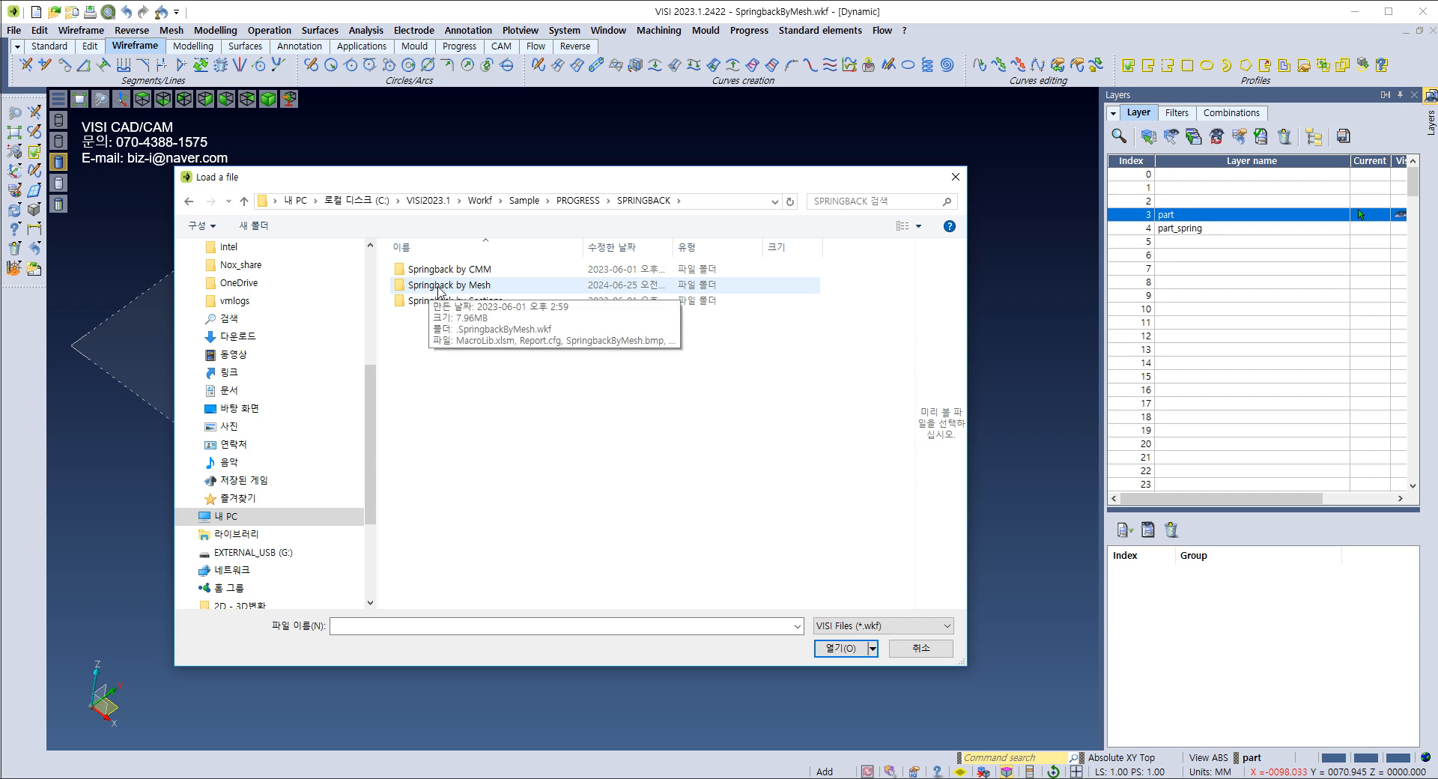
pyautogui.doubleClick(447, 288)
pyautogui.click(445, 290)
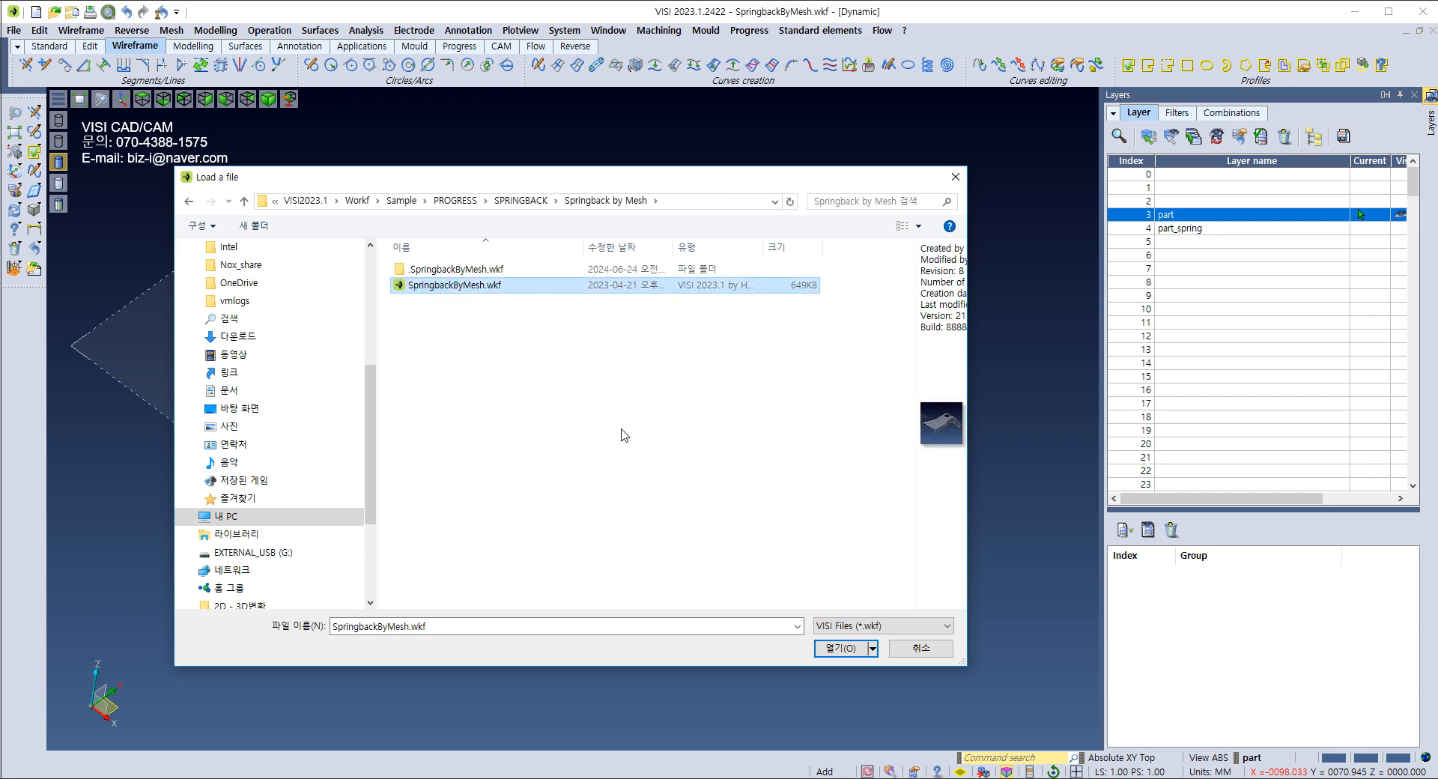
pyautogui.click(839, 648)
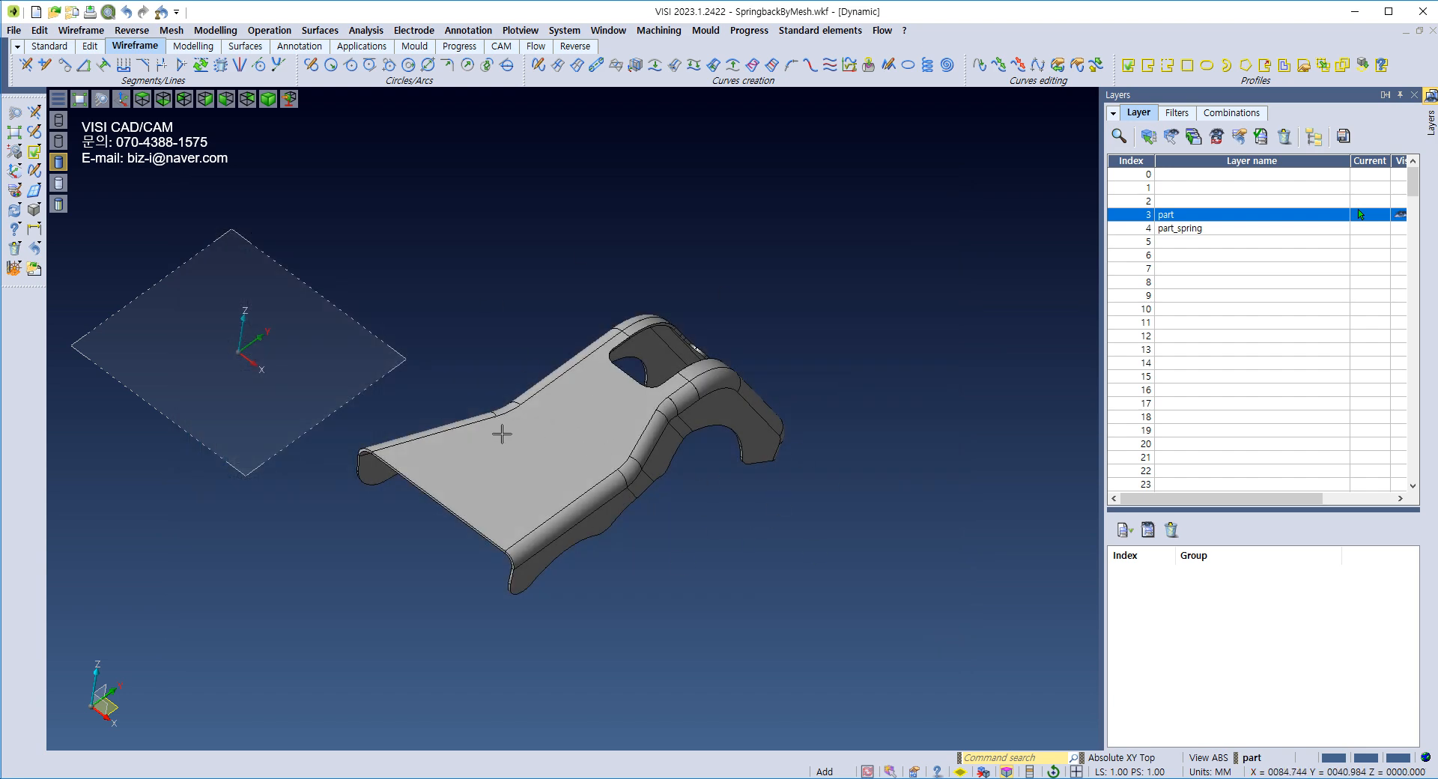
pyautogui.scroll(4, 405, 495)
pyautogui.click(285, 36)
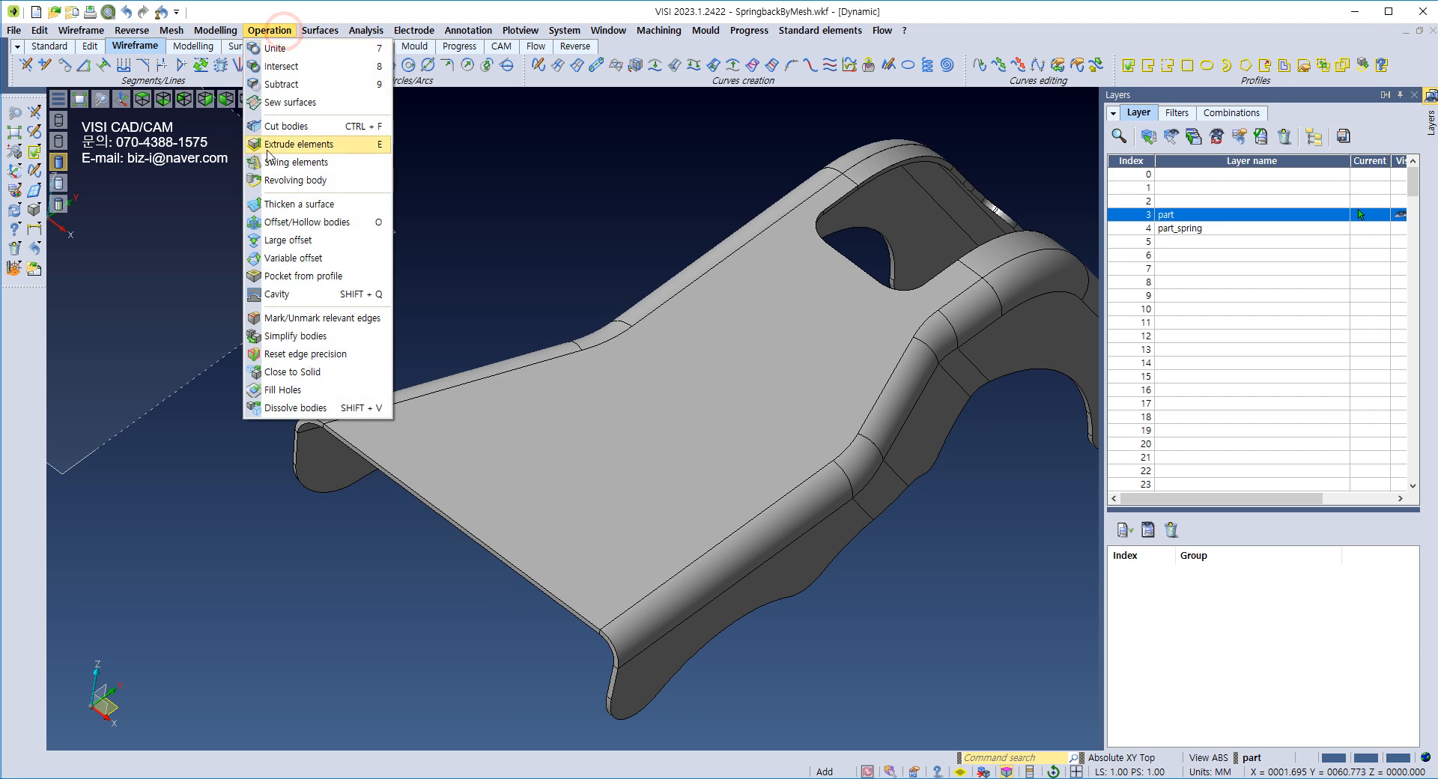
pyautogui.click(536, 218)
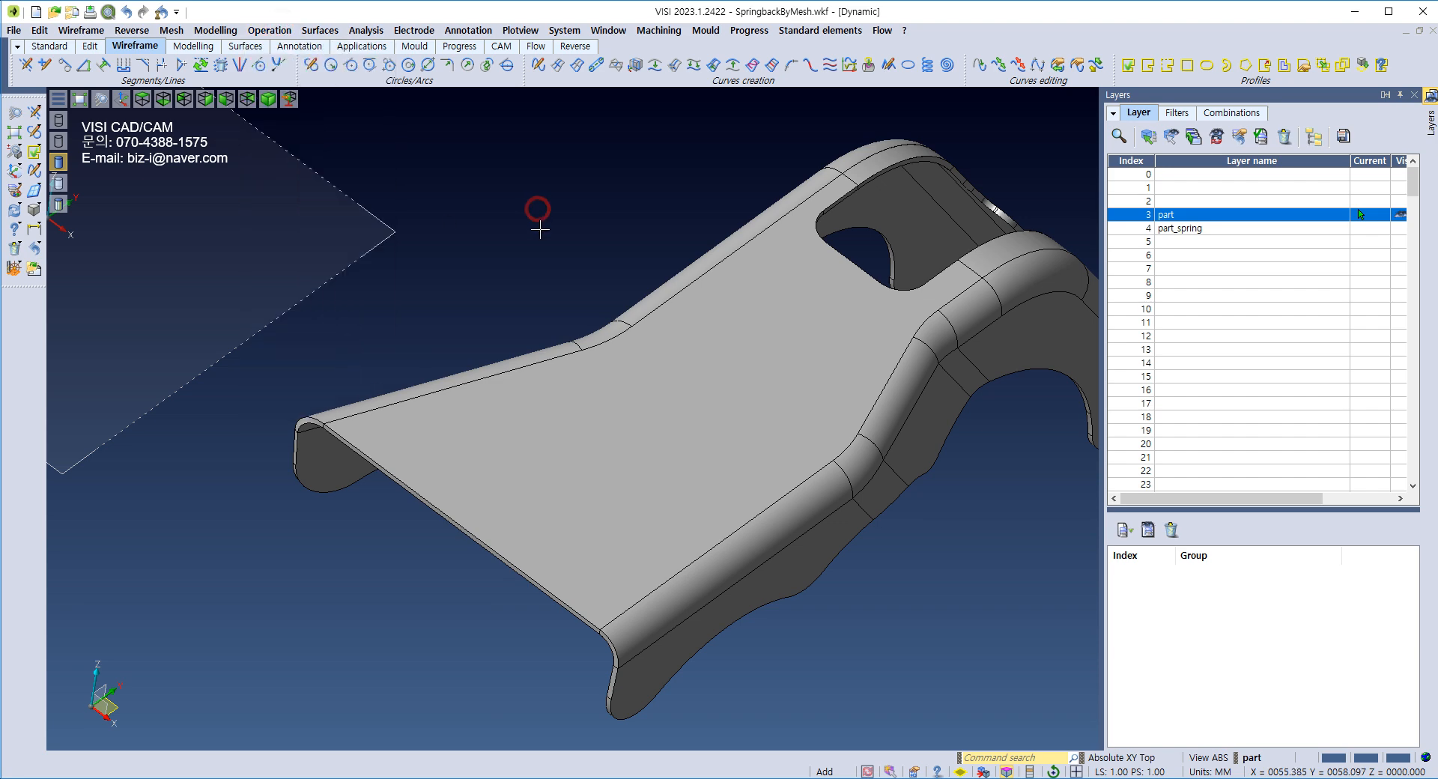
pyautogui.scroll(-3, 528, 239)
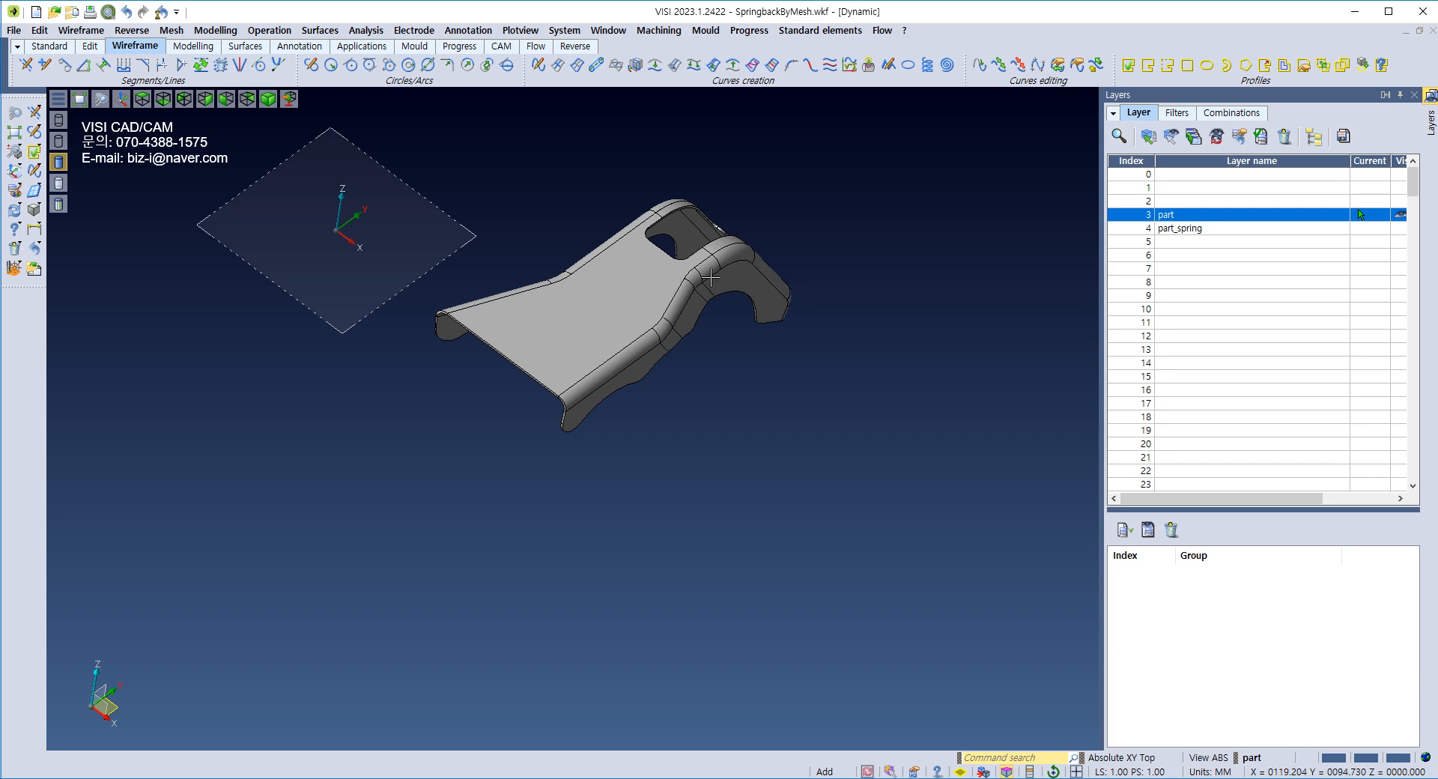
pyautogui.moveTo(695, 270); pyautogui.dragTo(525, 425, button='middle')
pyautogui.press('t')
pyautogui.click(528, 431)
pyautogui.rightClick(529, 429)
pyautogui.moveTo(650, 434); pyautogui.dragTo(685, 407)
pyautogui.press('Escape')
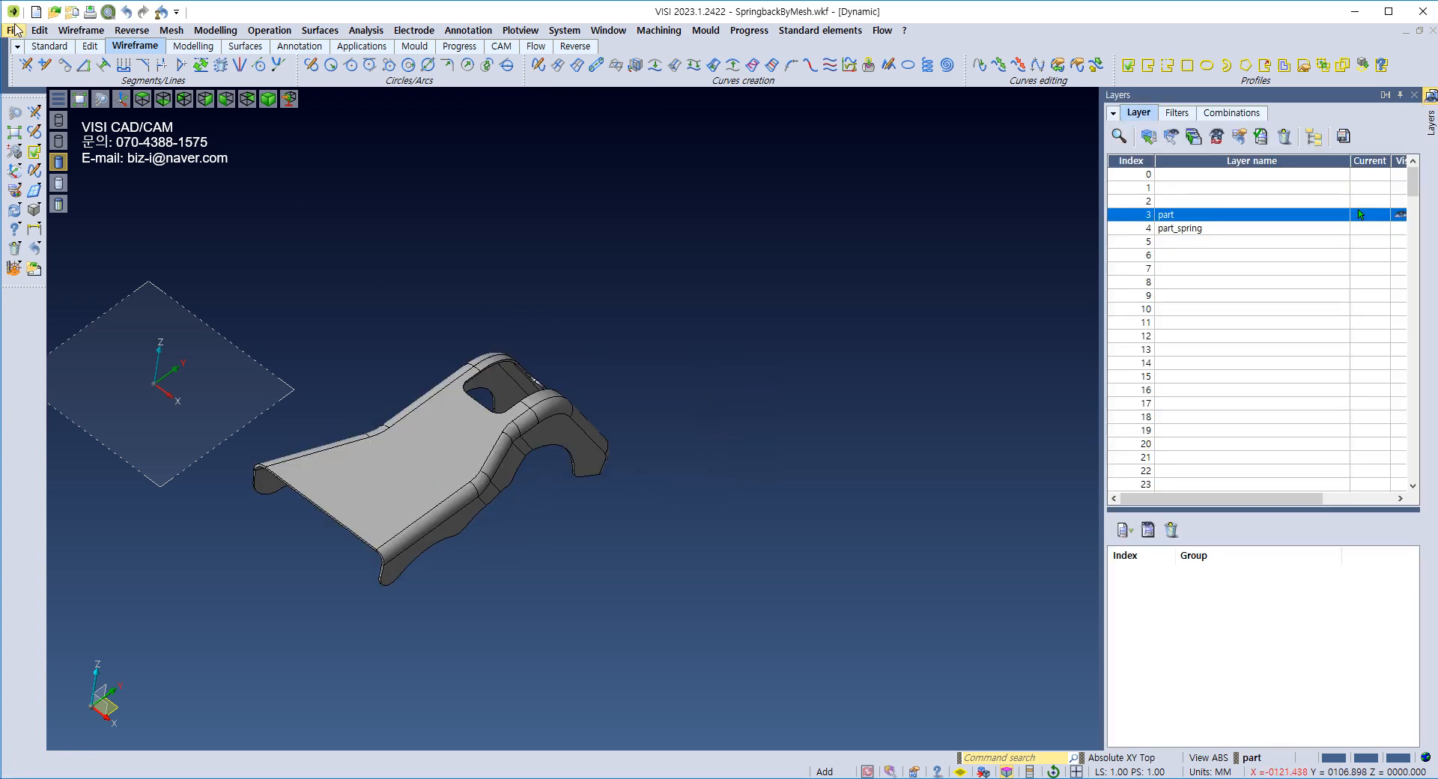
# Step: Copy the thickened solid with a Translation of 231 along Y, placing the copy behind the original
pyautogui.click(39, 30)
pyautogui.click(84, 200)
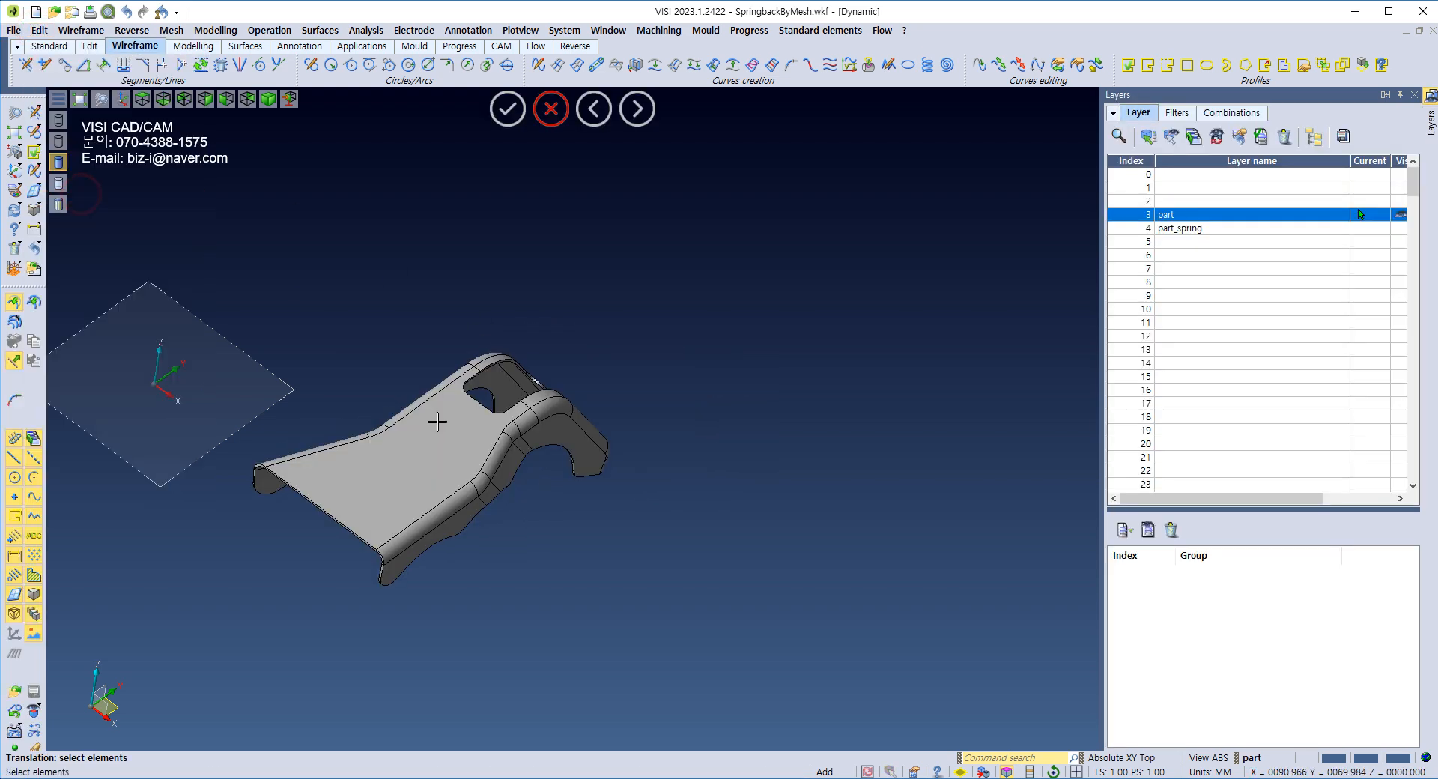
pyautogui.click(437, 420)
pyautogui.rightClick(437, 420)
pyautogui.click(1127, 352)
pyautogui.moveTo(440, 393); pyautogui.dragTo(863, 178)
pyautogui.click(1123, 121)
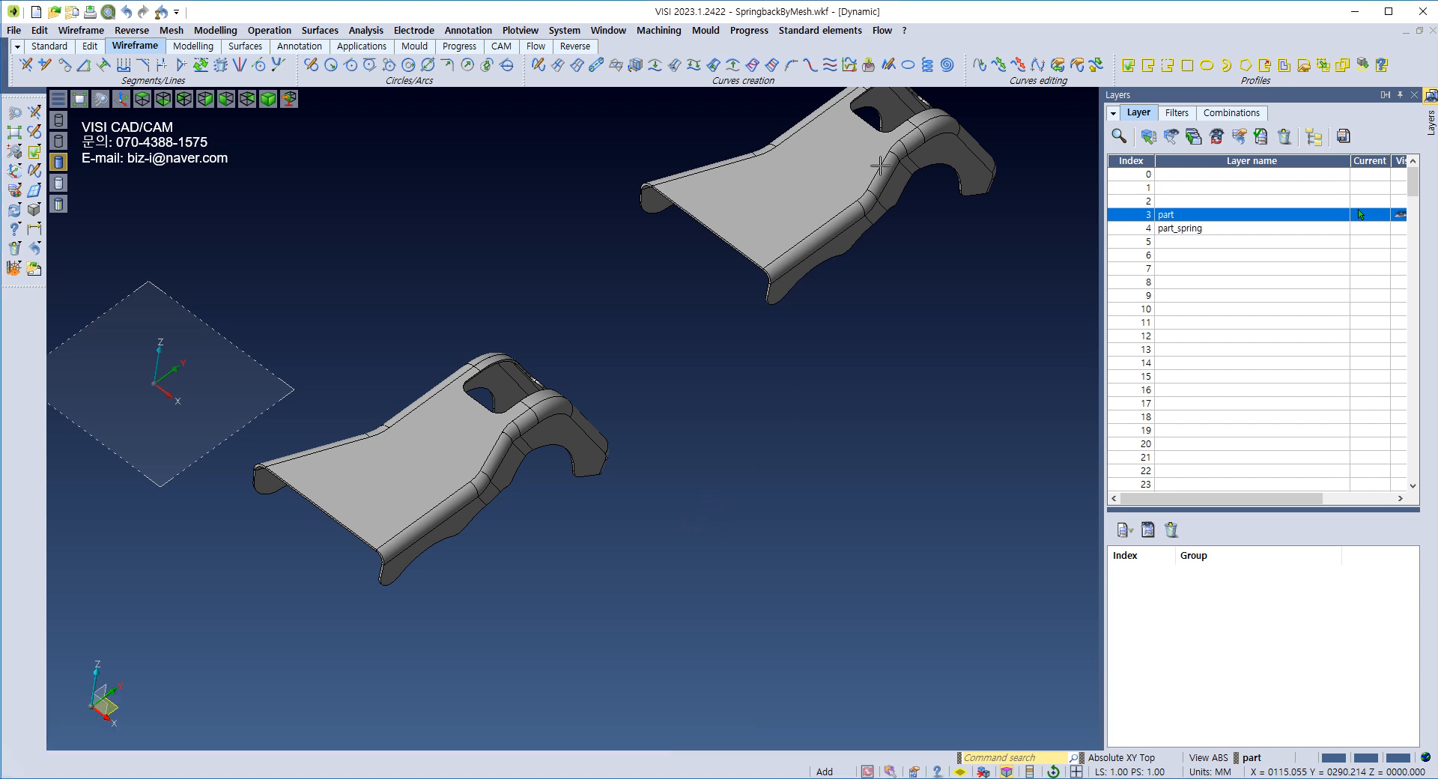
pyautogui.moveTo(610, 323); pyautogui.dragTo(674, 424, button='middle')
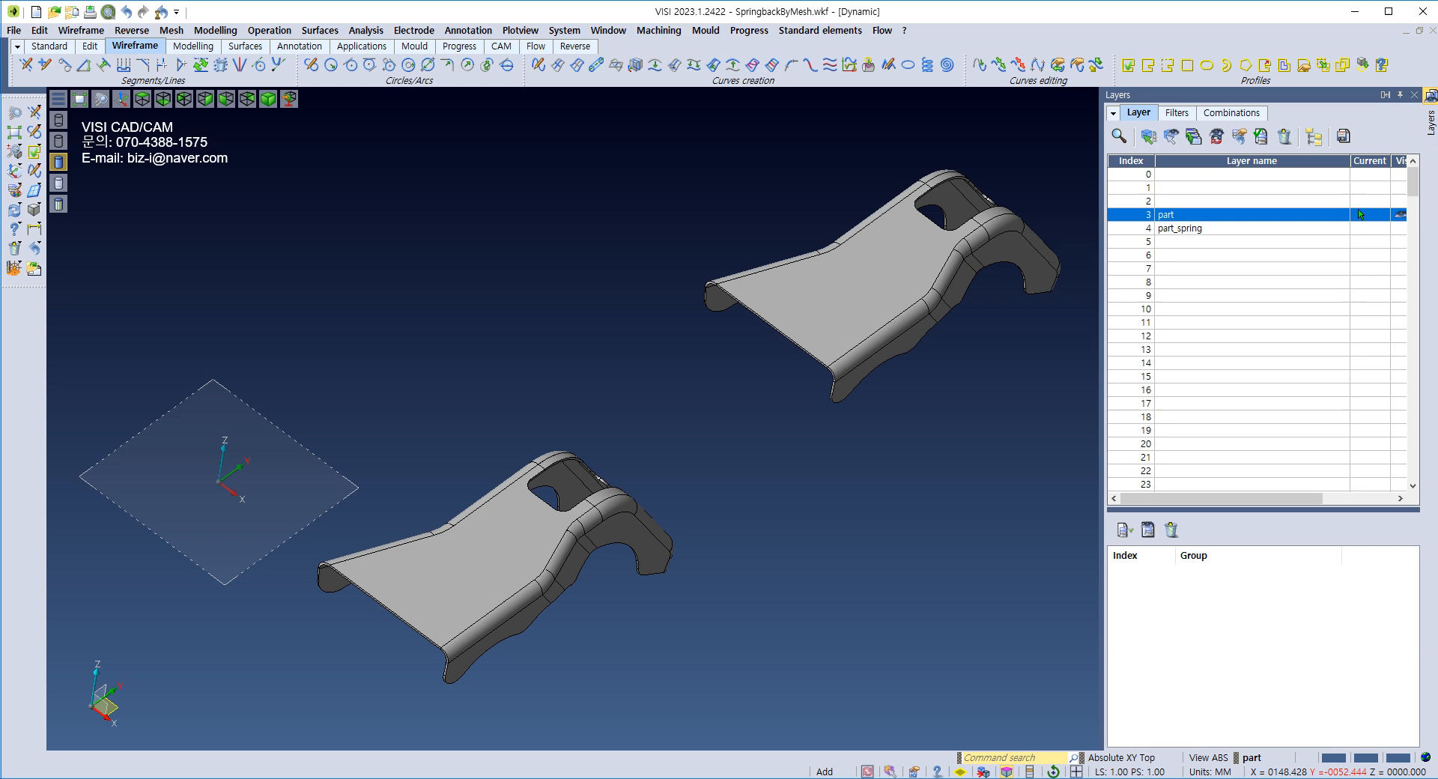
# Step: Switch to the Progress Part.WKF window to review the skin and solid unfolding rows, and return to SpringbackByMesh.wkf
pyautogui.click(685, 738)
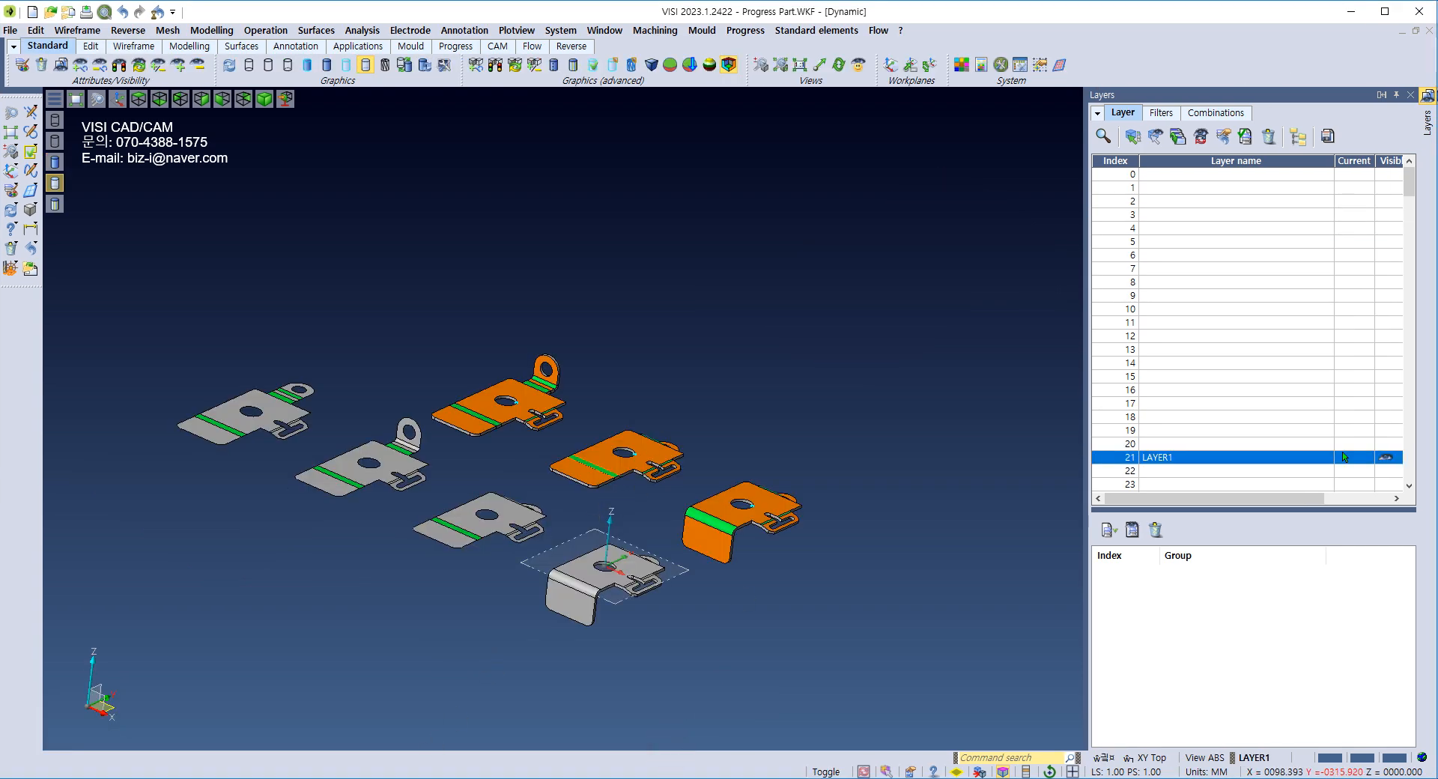
pyautogui.click(54, 738)
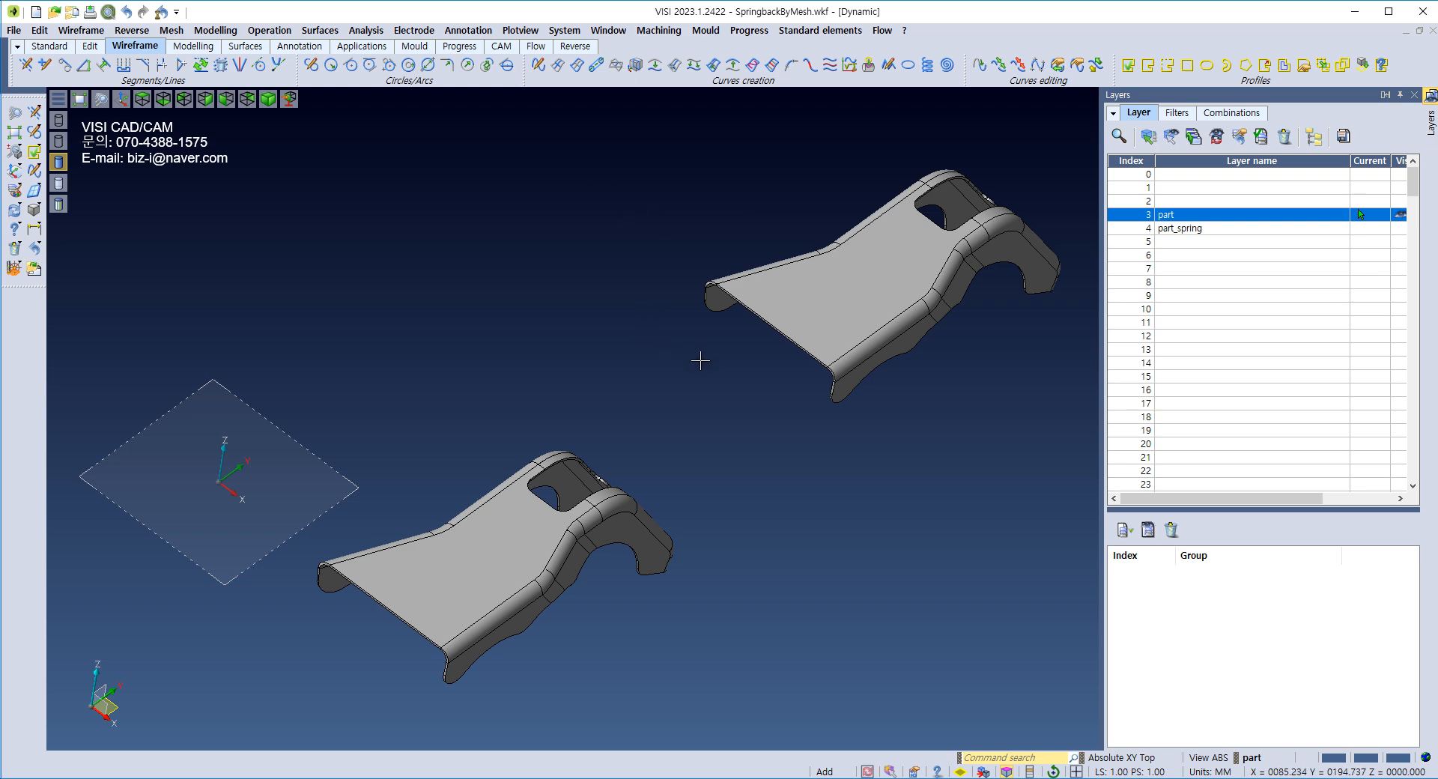
pyautogui.scroll(-2, 613, 453)
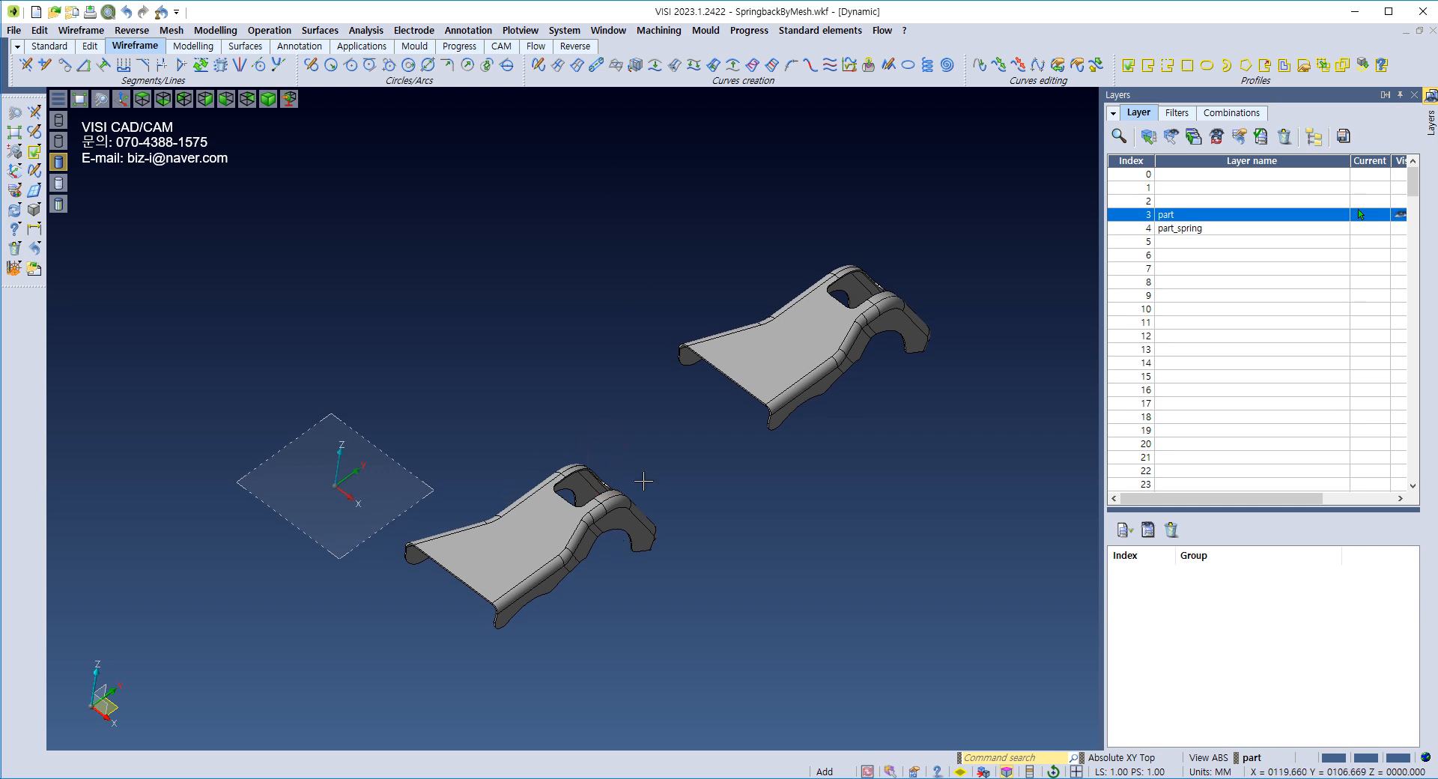
# Step: Extract the skin of the front solid, keeping the original, with Deep Steel 1.0226 FeP02 G Z275, t 1 mm, neutral fibre 1/3 and constant length unfolding
pyautogui.click(751, 32)
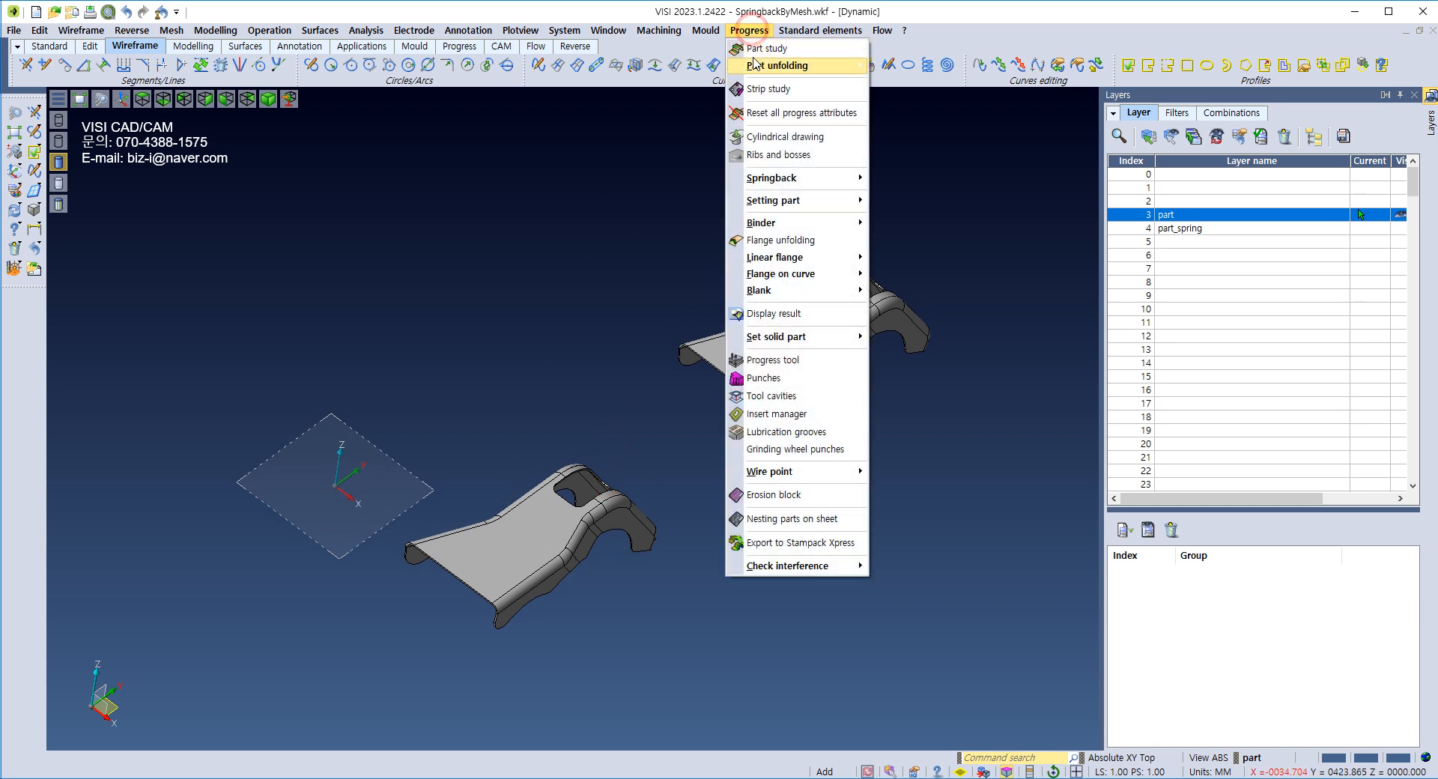
pyautogui.moveTo(790, 207)
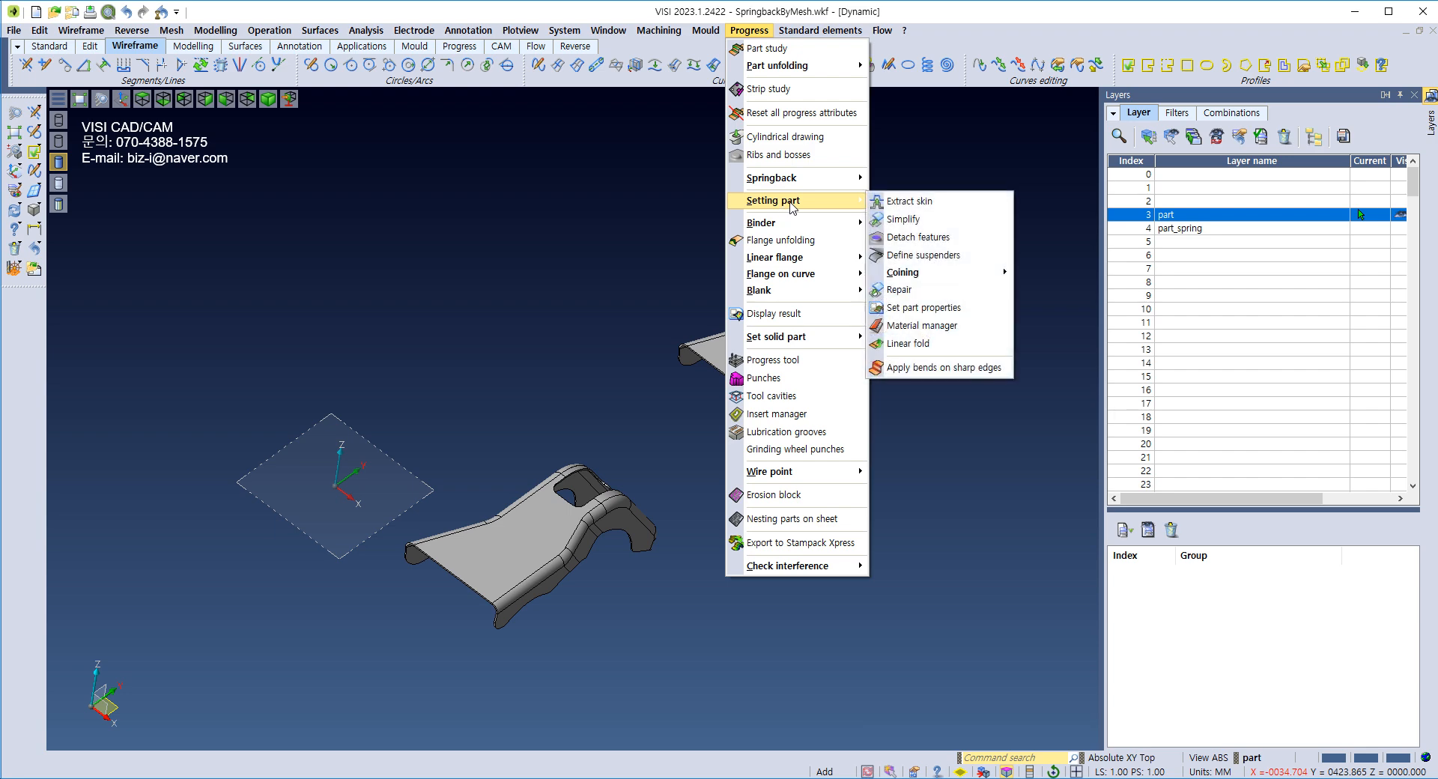
pyautogui.click(903, 203)
pyautogui.click(506, 540)
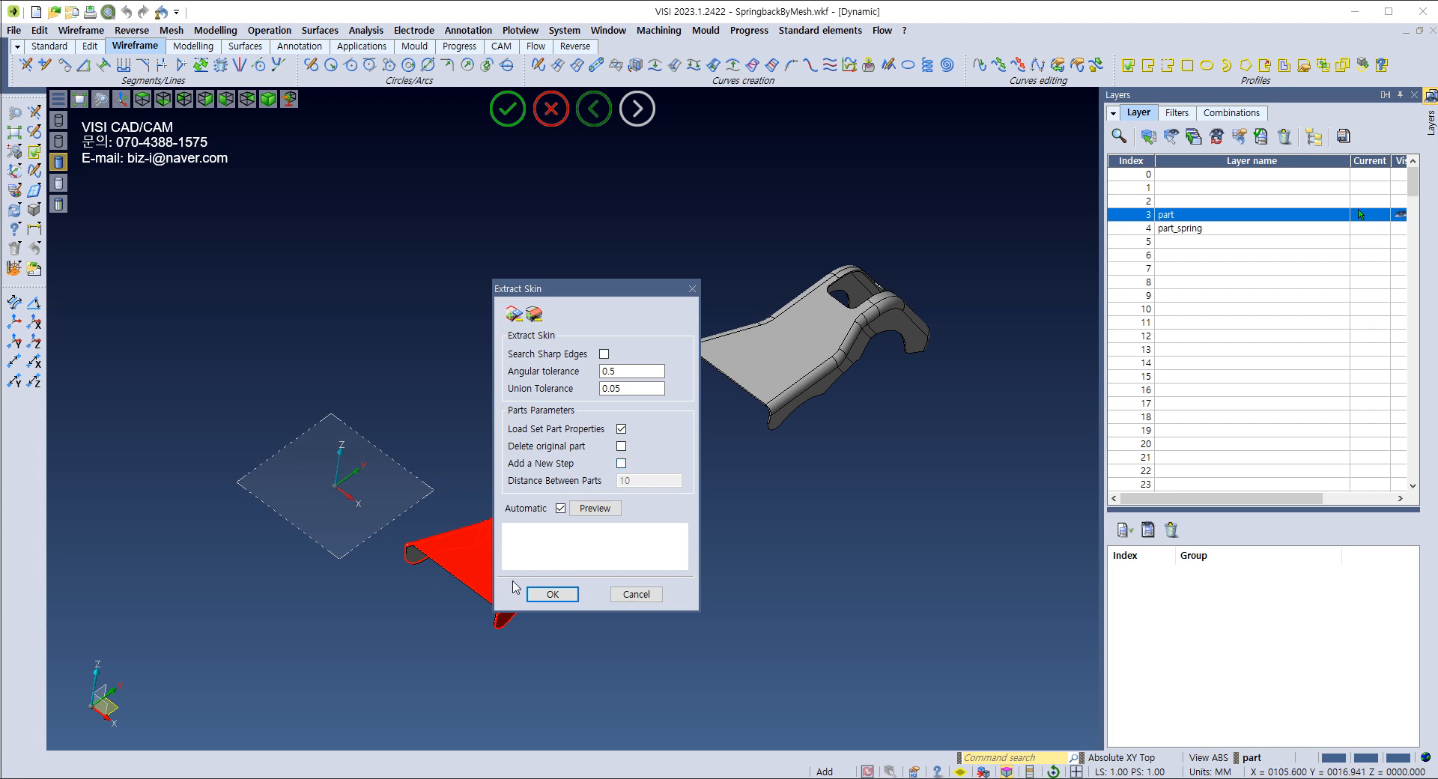
pyautogui.click(552, 594)
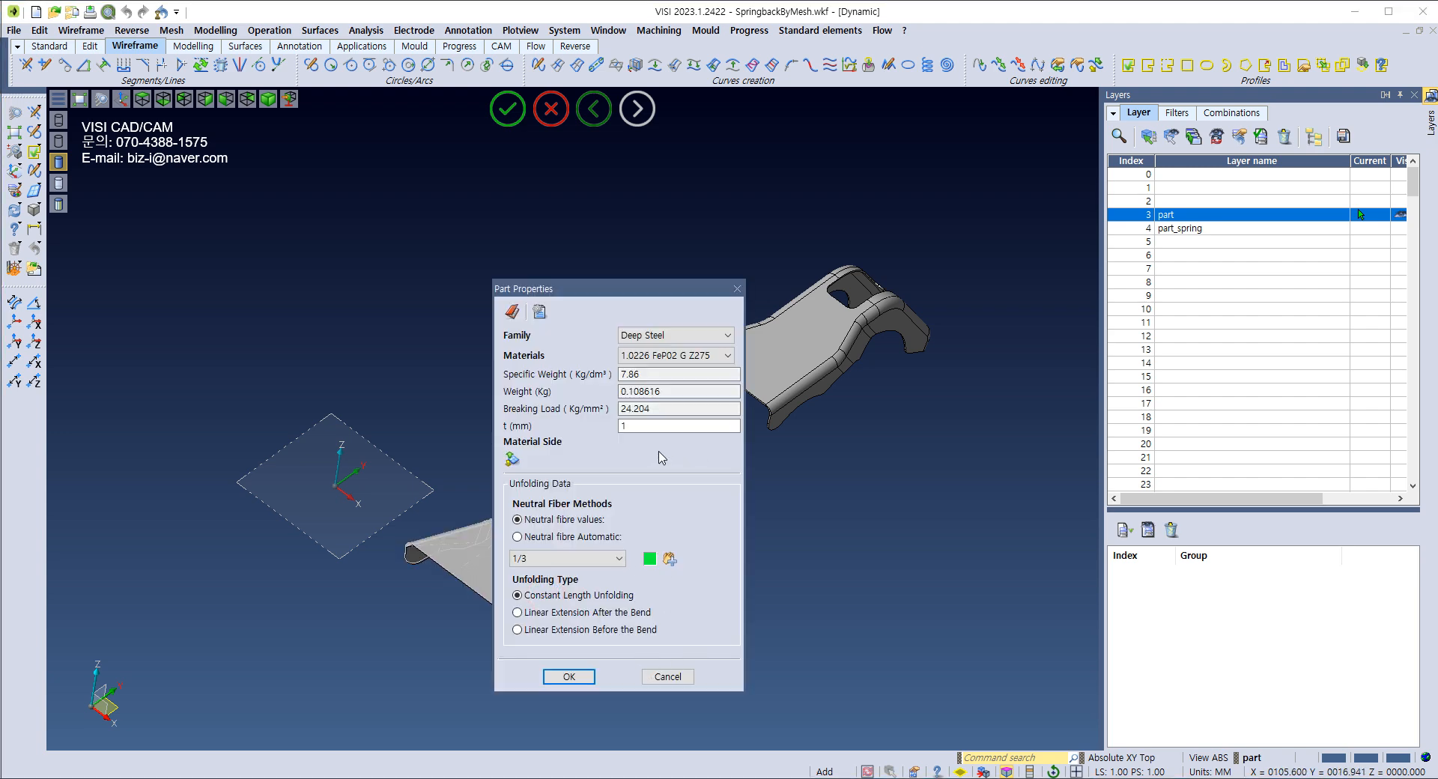
pyautogui.click(583, 678)
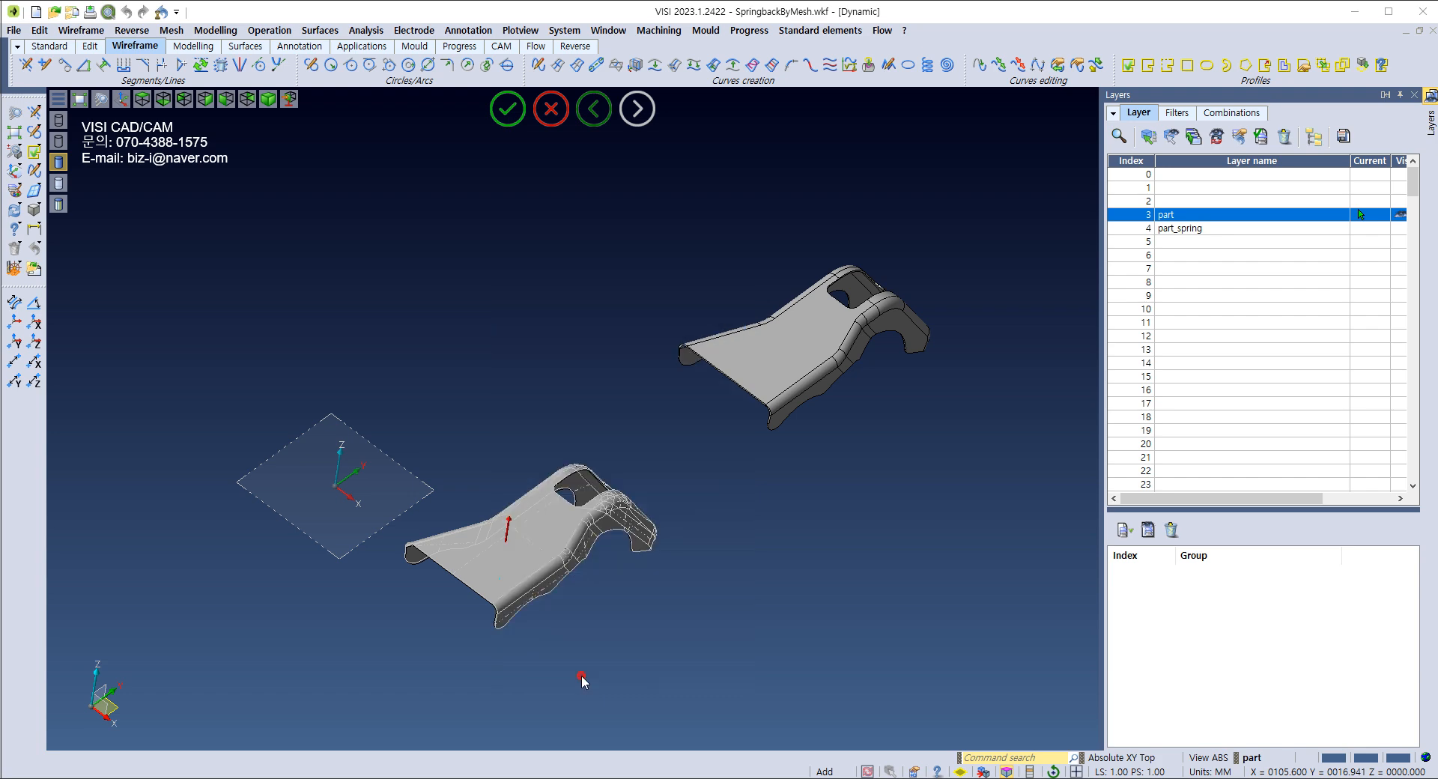
# Step: Show only the extracted skin of the front part, hiding the solid bodies, and examine it
pyautogui.scroll(5, 509, 573)
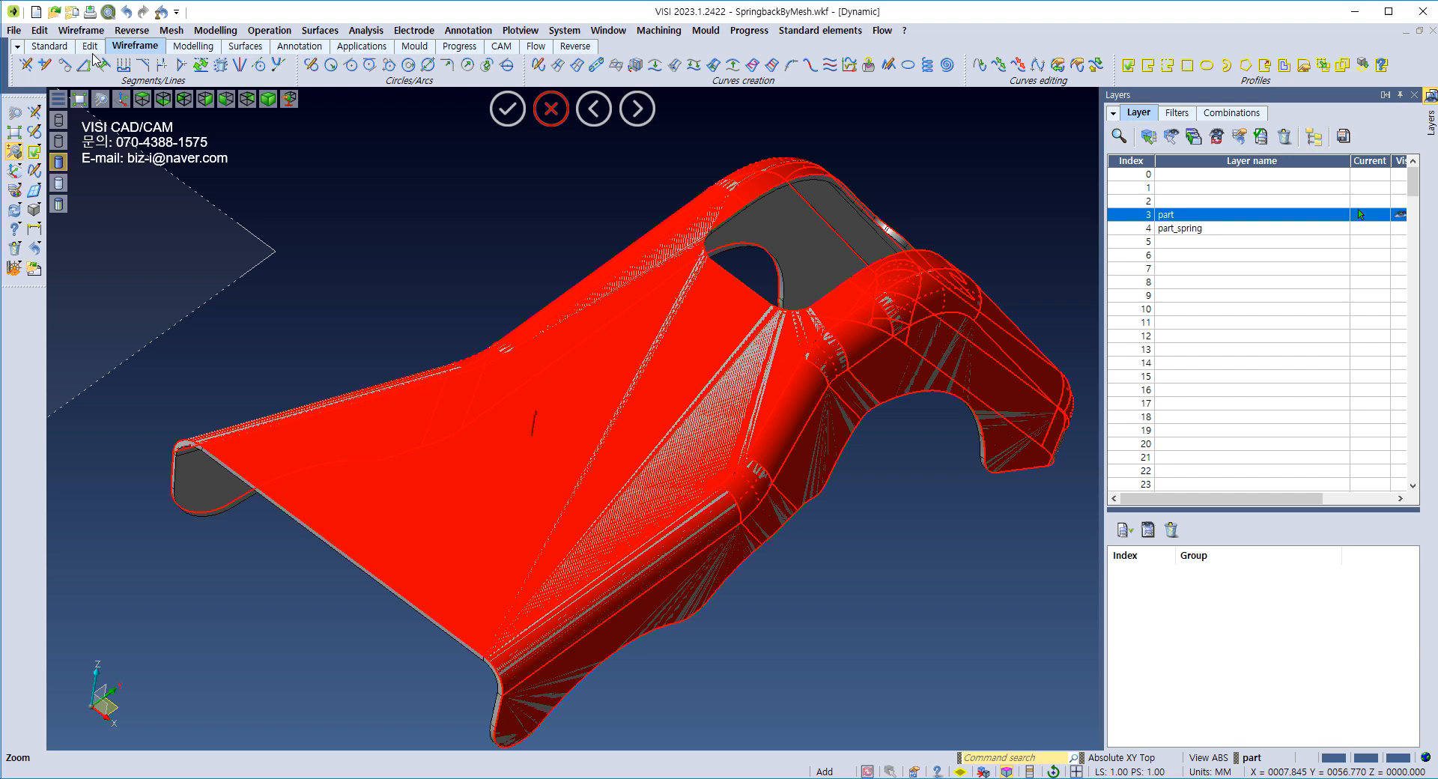
pyautogui.click(50, 45)
pyautogui.click(84, 65)
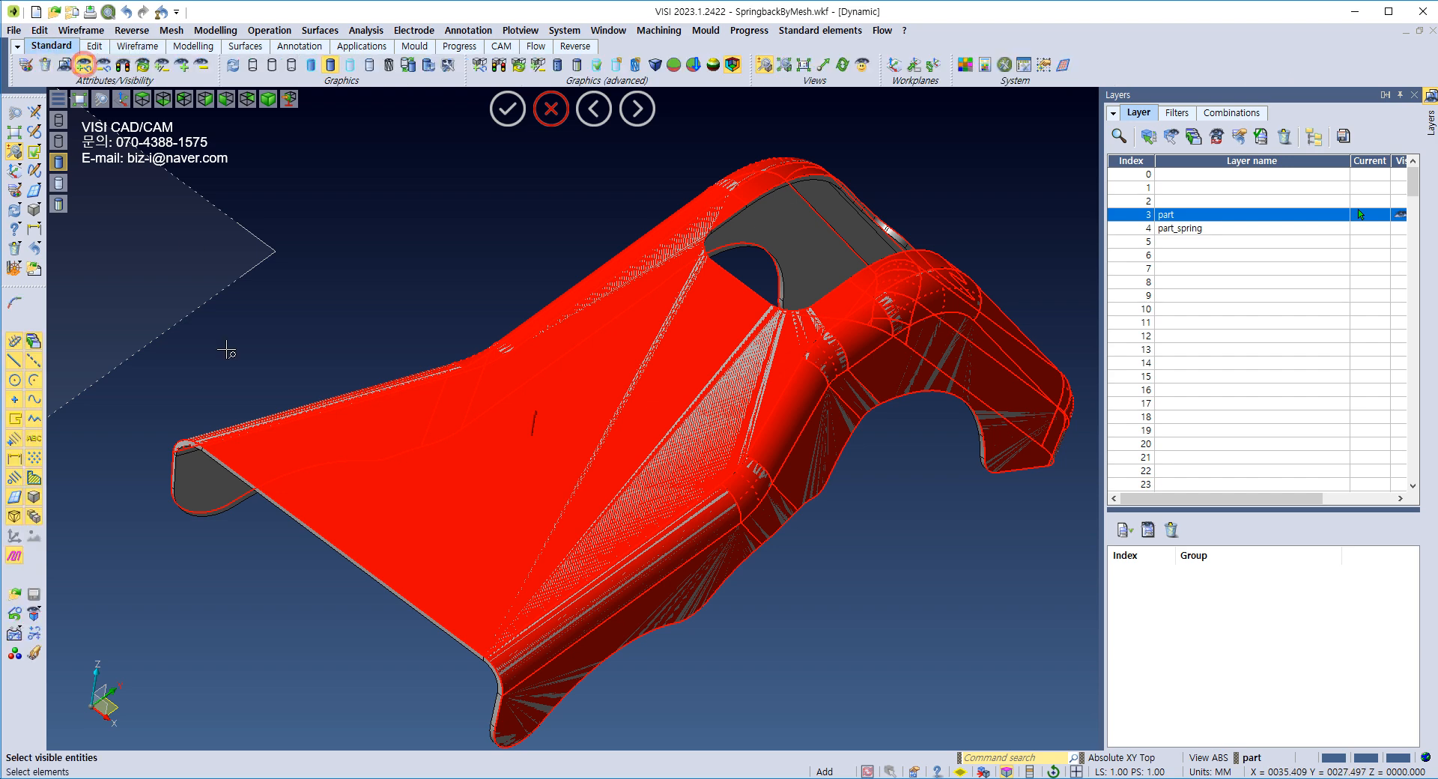
pyautogui.click(299, 452)
pyautogui.rightClick(299, 452)
pyautogui.rightClick(350, 385)
pyautogui.moveTo(350, 384)
pyautogui.mouseDown(button='middle')
pyautogui.moveTo(369, 343)
pyautogui.moveTo(407, 330)
pyautogui.moveTo(366, 371)
pyautogui.mouseUp(button='middle')
pyautogui.scroll(5, 213, 486)
pyautogui.scroll(-8, 198, 486)
pyautogui.moveTo(650, 403); pyautogui.dragTo(800, 524, button='middle')
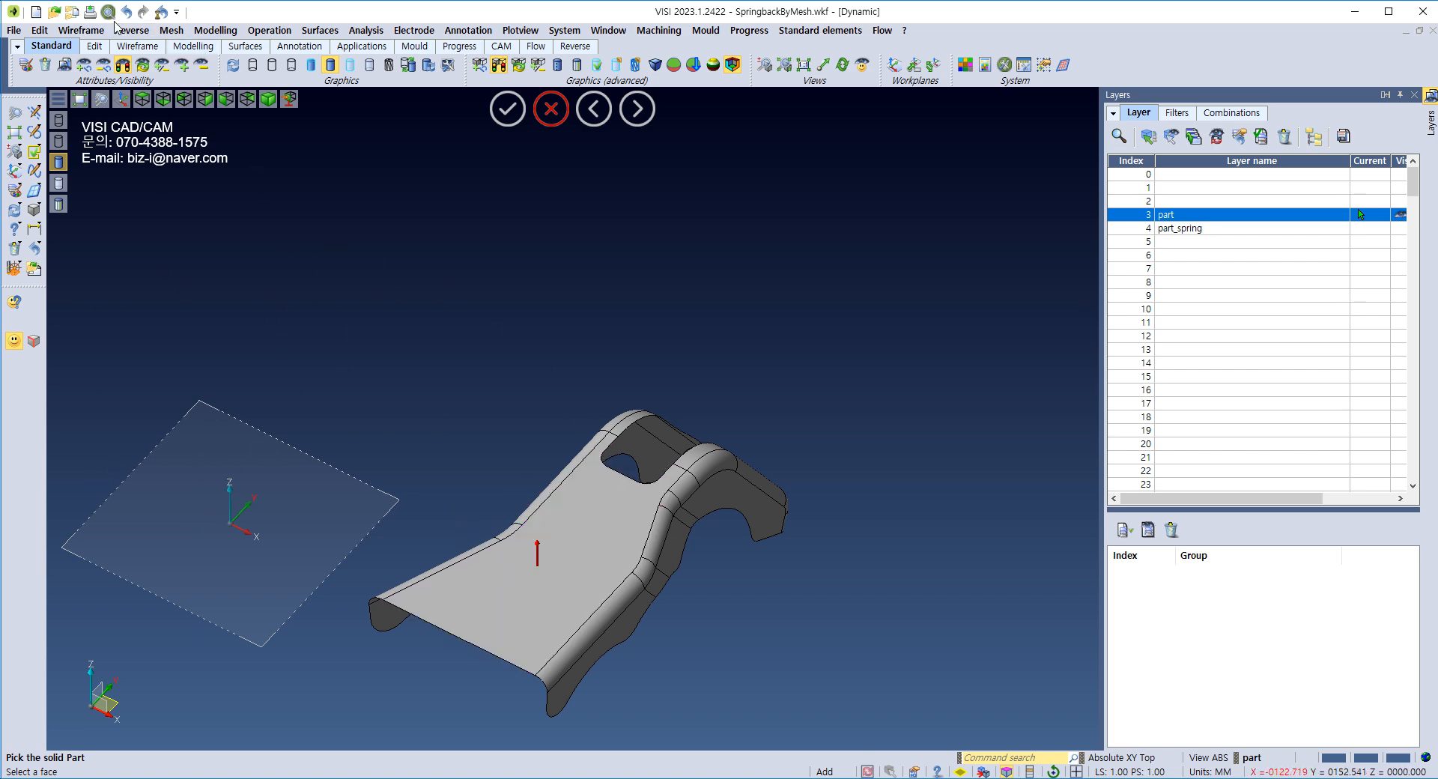
# Step: Copy the extracted skin with a Translation of -150 in X and 0 in Y
pyautogui.click(39, 30)
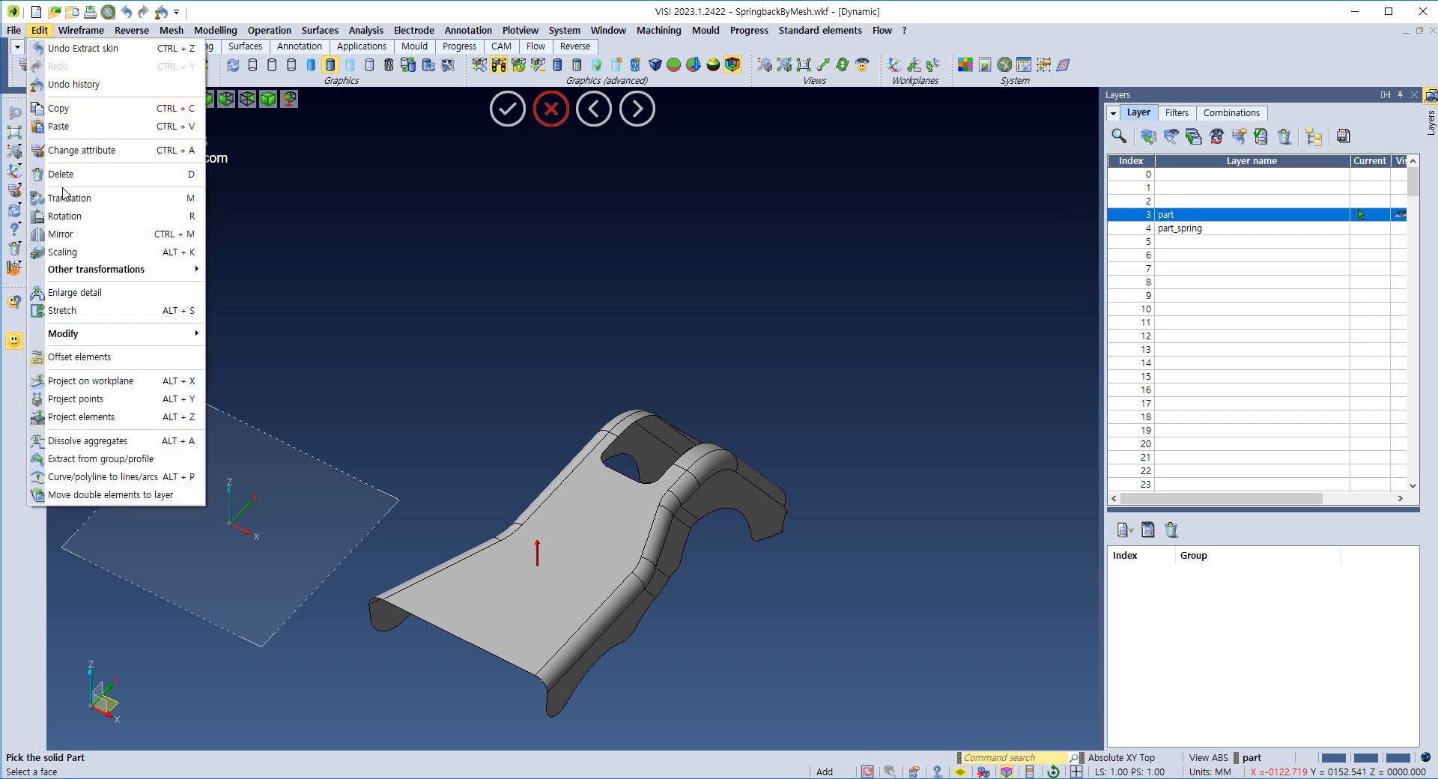
pyautogui.click(69, 197)
pyautogui.click(533, 487)
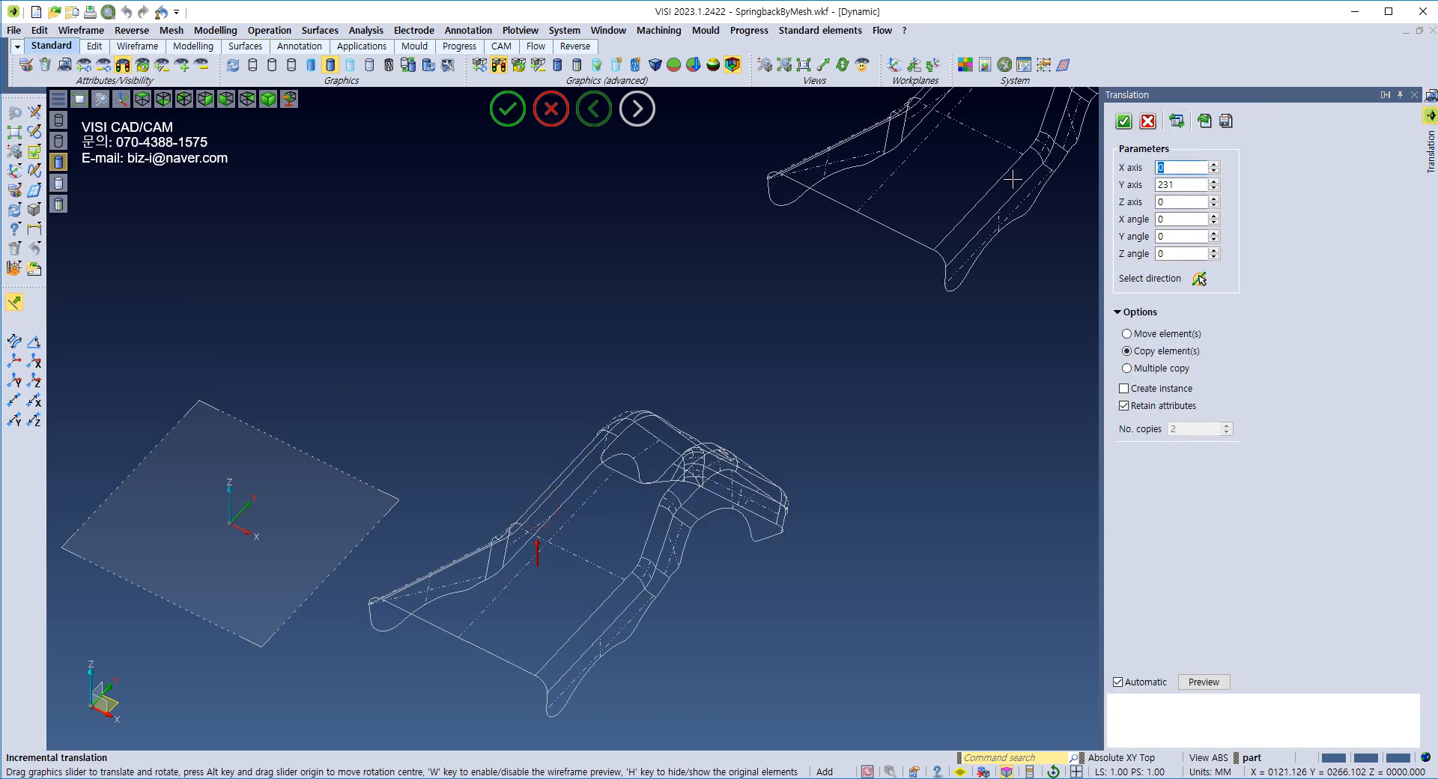
pyautogui.press('Tab')
pyautogui.write('0')
pyautogui.click(1196, 168)
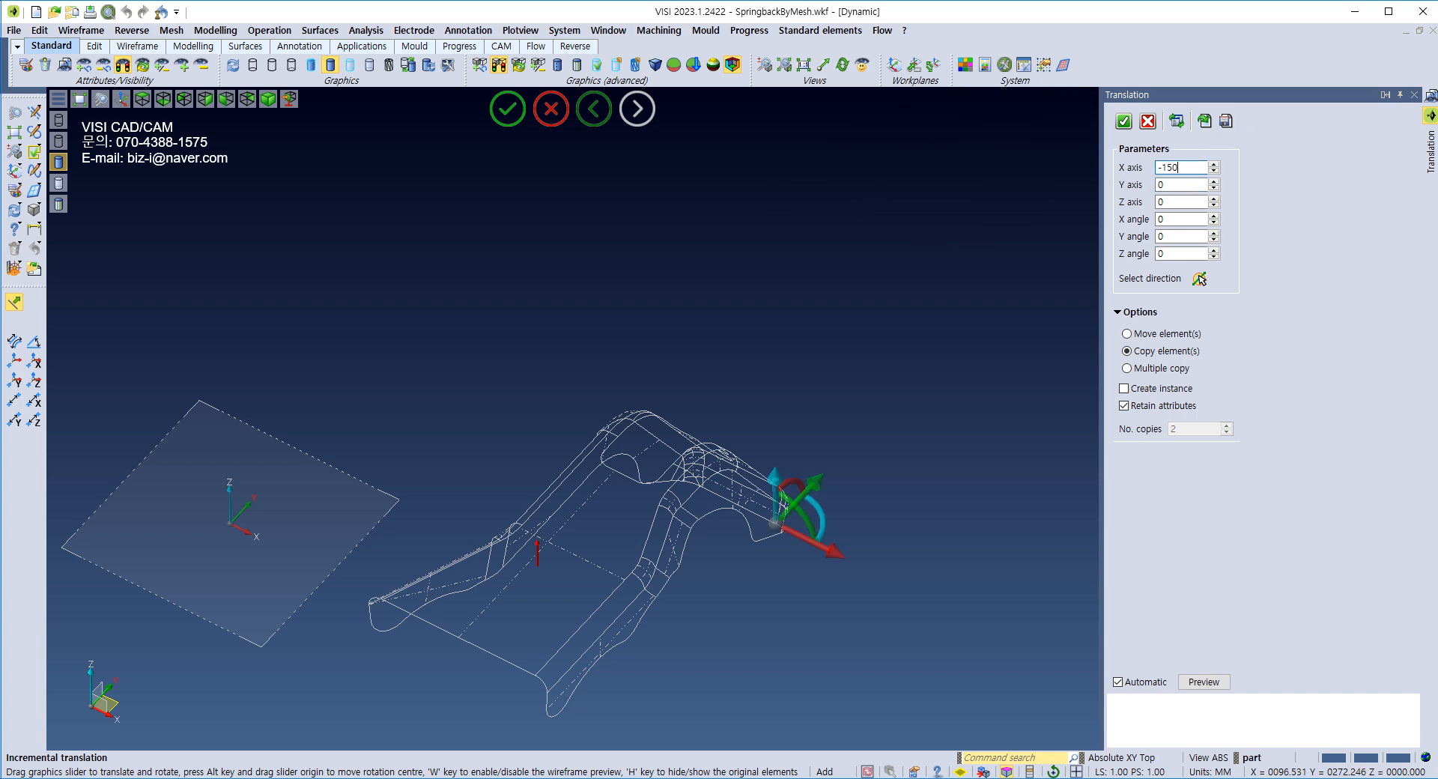
pyautogui.press('Tab')
pyautogui.moveTo(656, 291); pyautogui.dragTo(820, 416, button='middle')
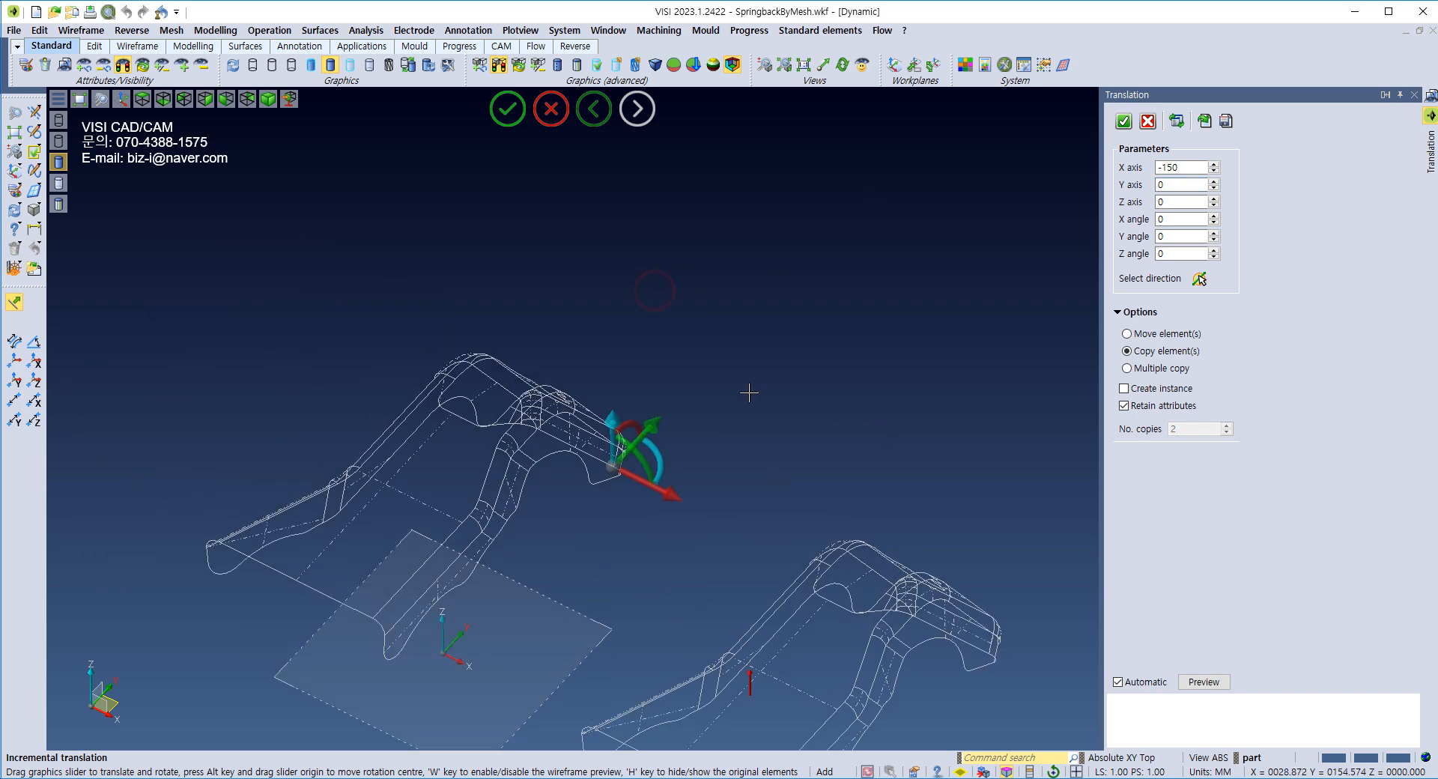
pyautogui.click(1123, 120)
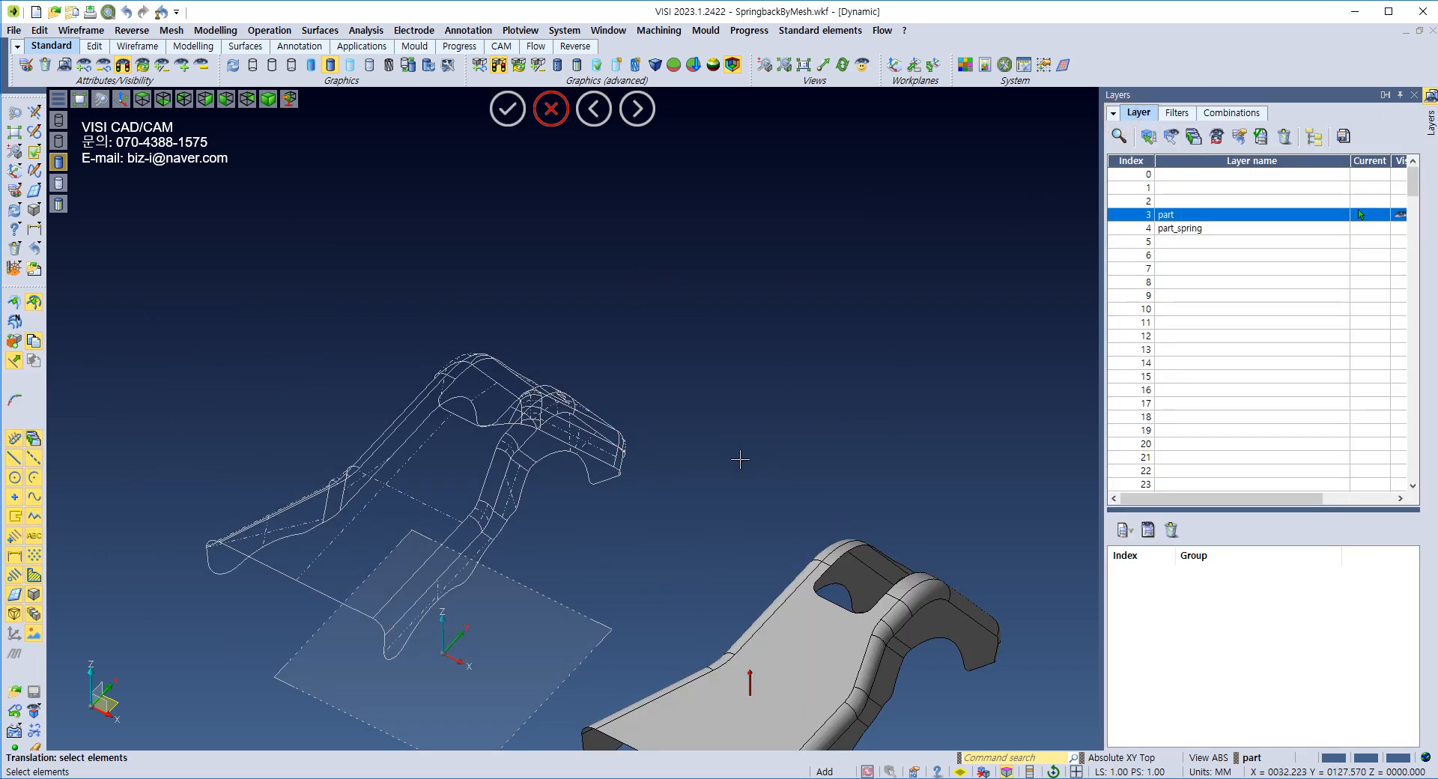
pyautogui.scroll(-3, 757, 419)
pyautogui.rightClick(131, 305)
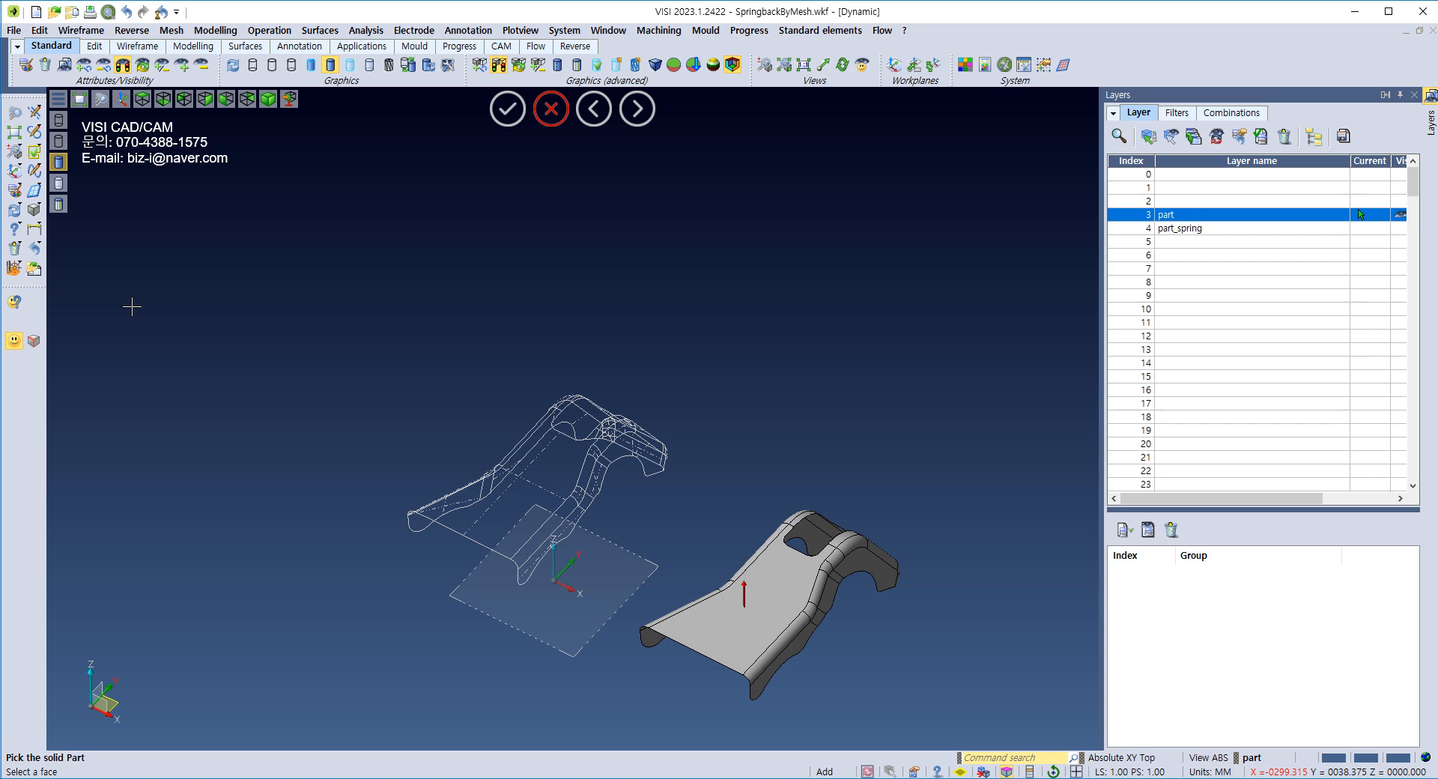
# Step: Preview a flange unfolding of the part's near side flange along its top bend edge with a new bend angle of 0
pyautogui.rightClick(244, 300)
pyautogui.scroll(5, 539, 527)
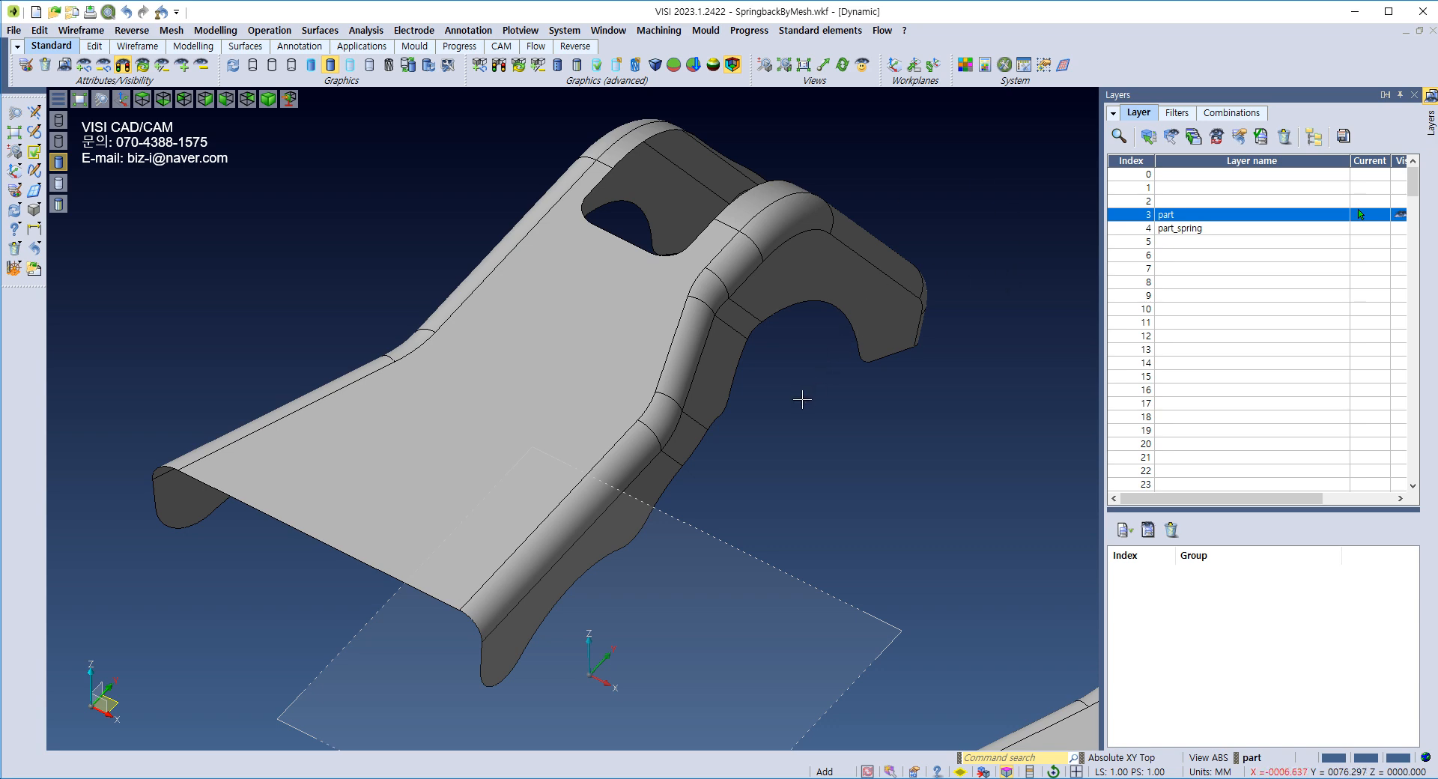
pyautogui.scroll(-2, 802, 398)
pyautogui.scroll(1, 847, 359)
pyautogui.scroll(-1, 833, 363)
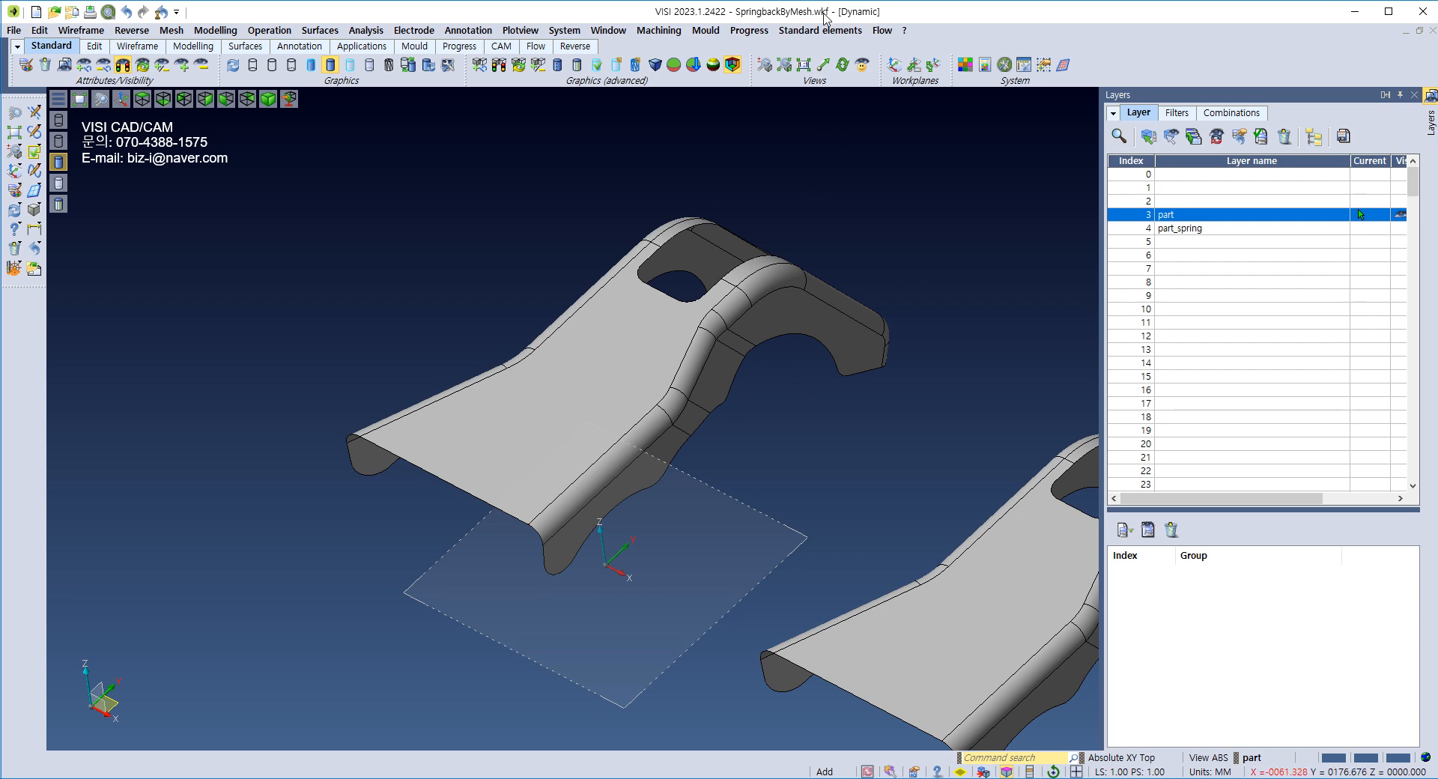
pyautogui.click(749, 30)
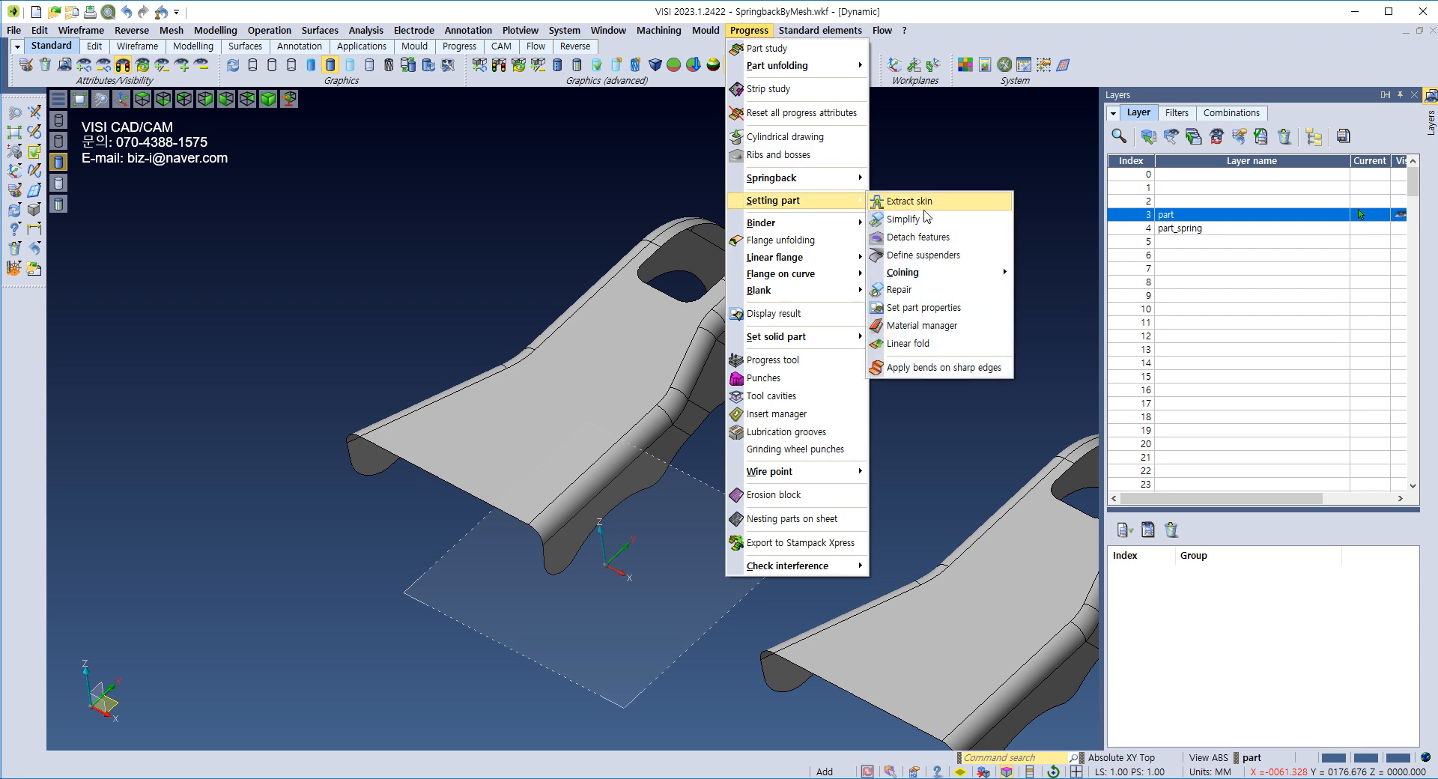
pyautogui.click(813, 241)
pyautogui.click(577, 480)
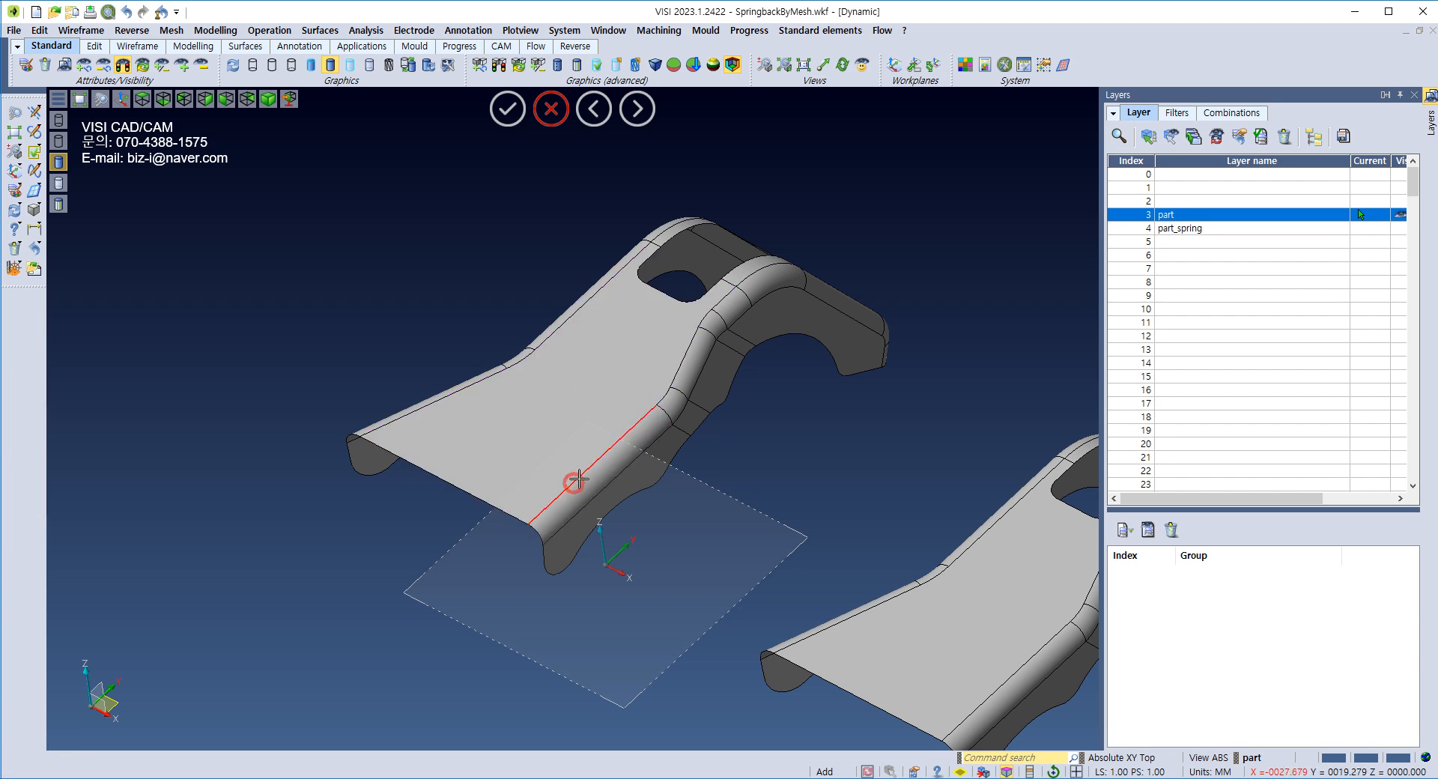
pyautogui.click(735, 330)
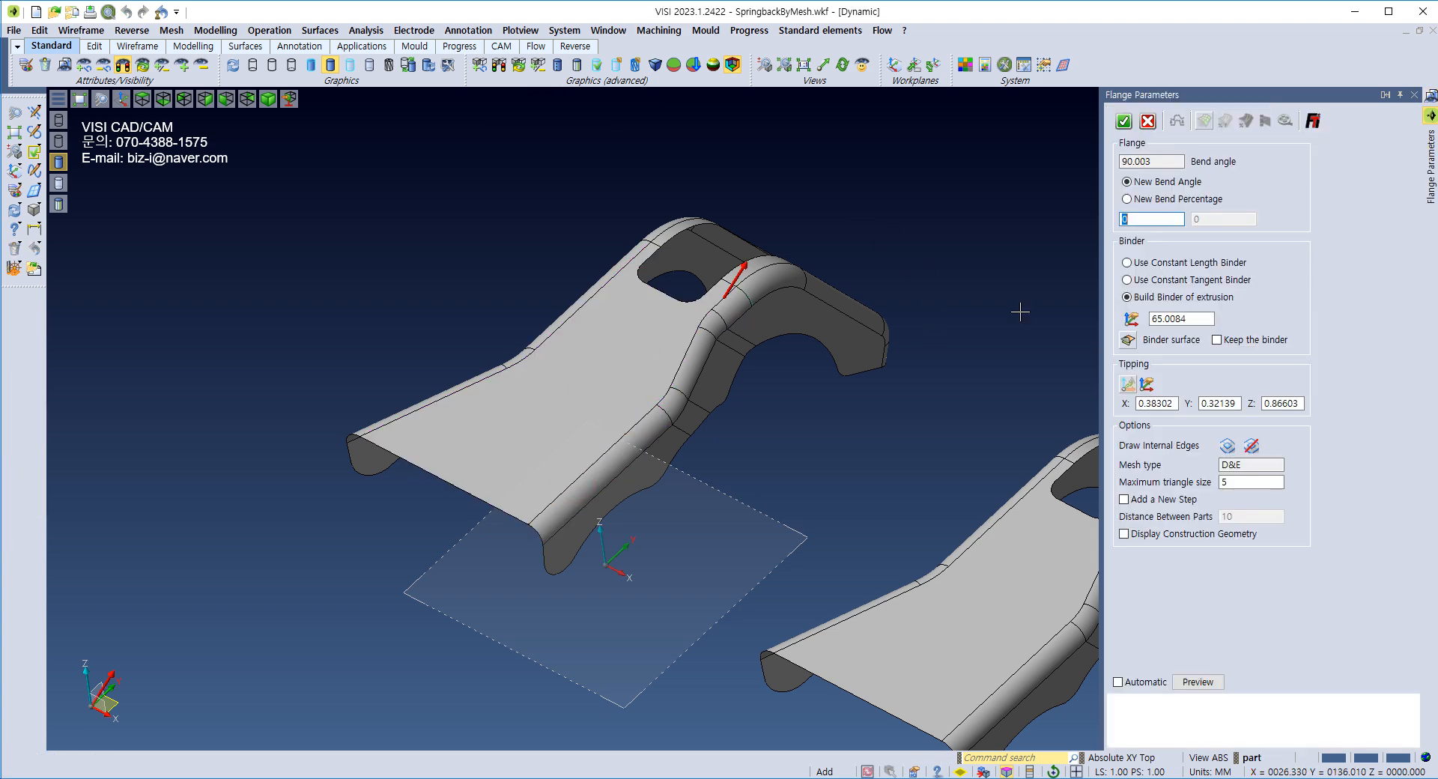
pyautogui.click(1197, 681)
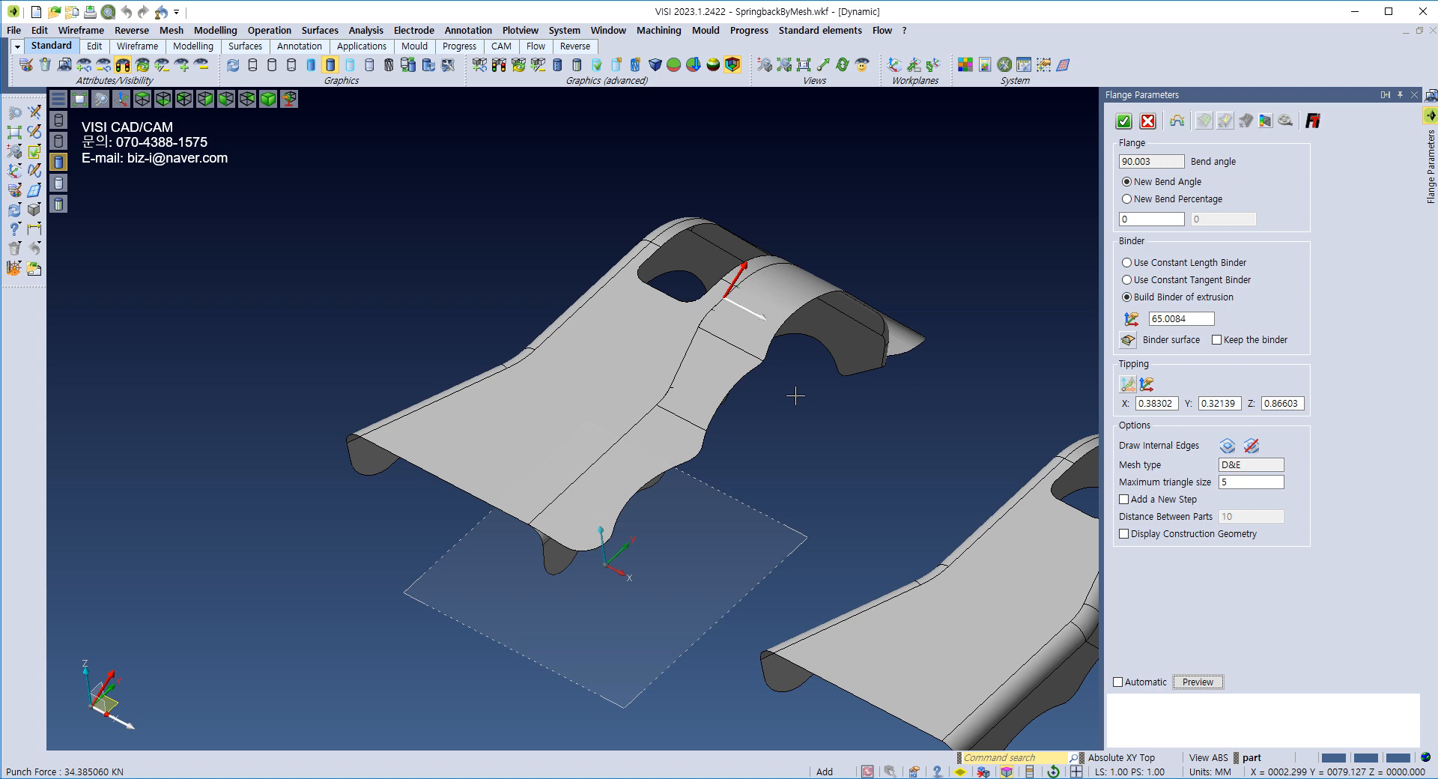
# Step: Play the near flange's unfolding animation with its strain map, view it from several angles, and apply the unfolding
pyautogui.moveTo(788, 397); pyautogui.dragTo(773, 446, button='middle')
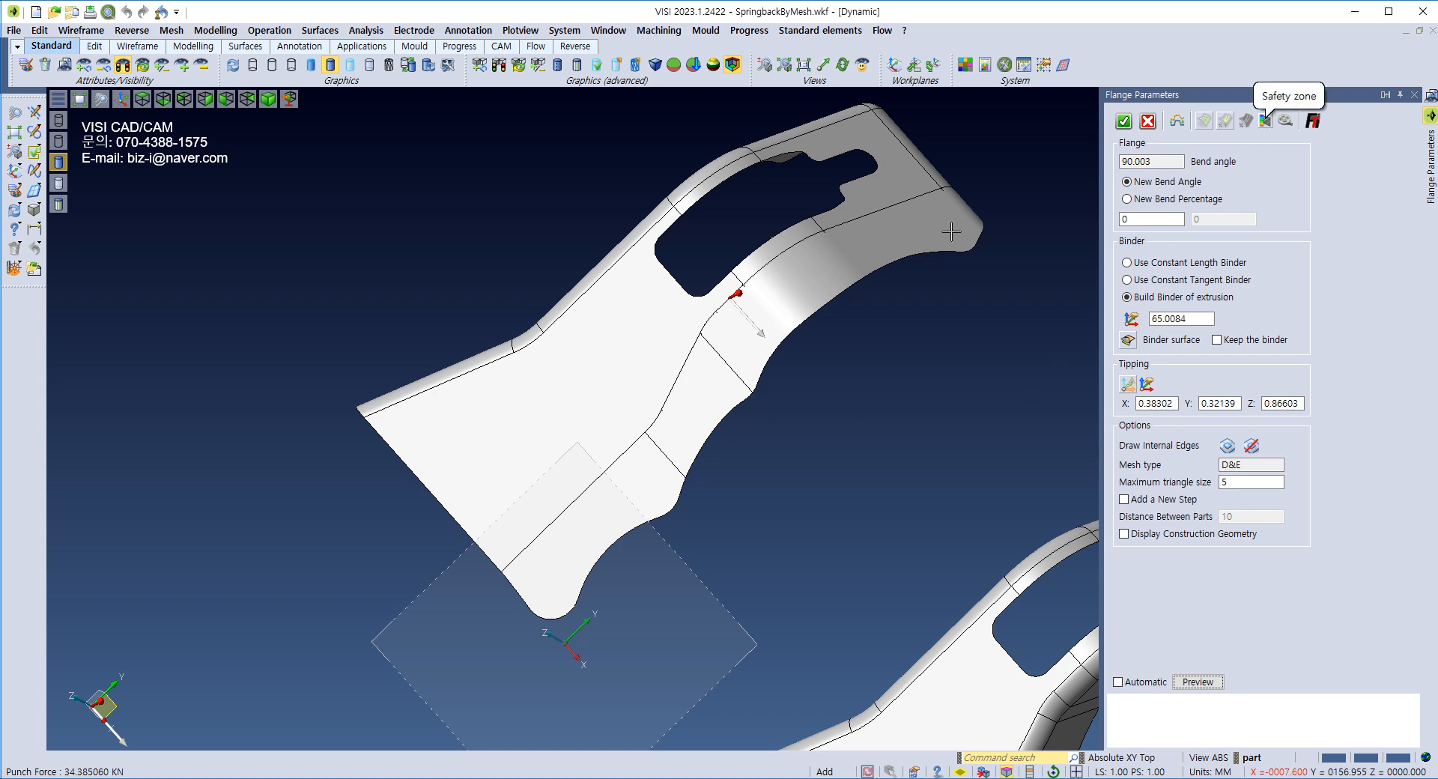
pyautogui.moveTo(848, 349); pyautogui.dragTo(853, 344, button='middle')
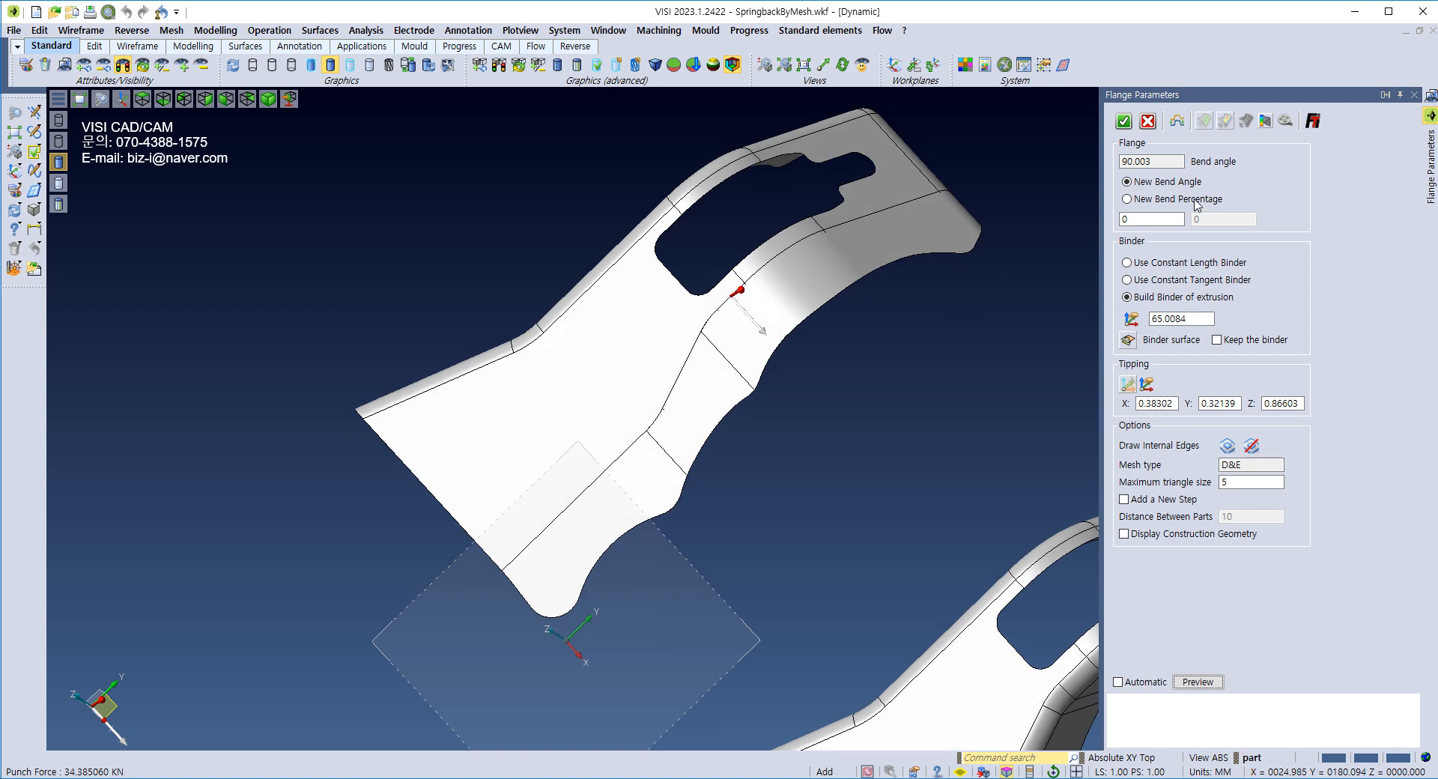
pyautogui.click(1285, 120)
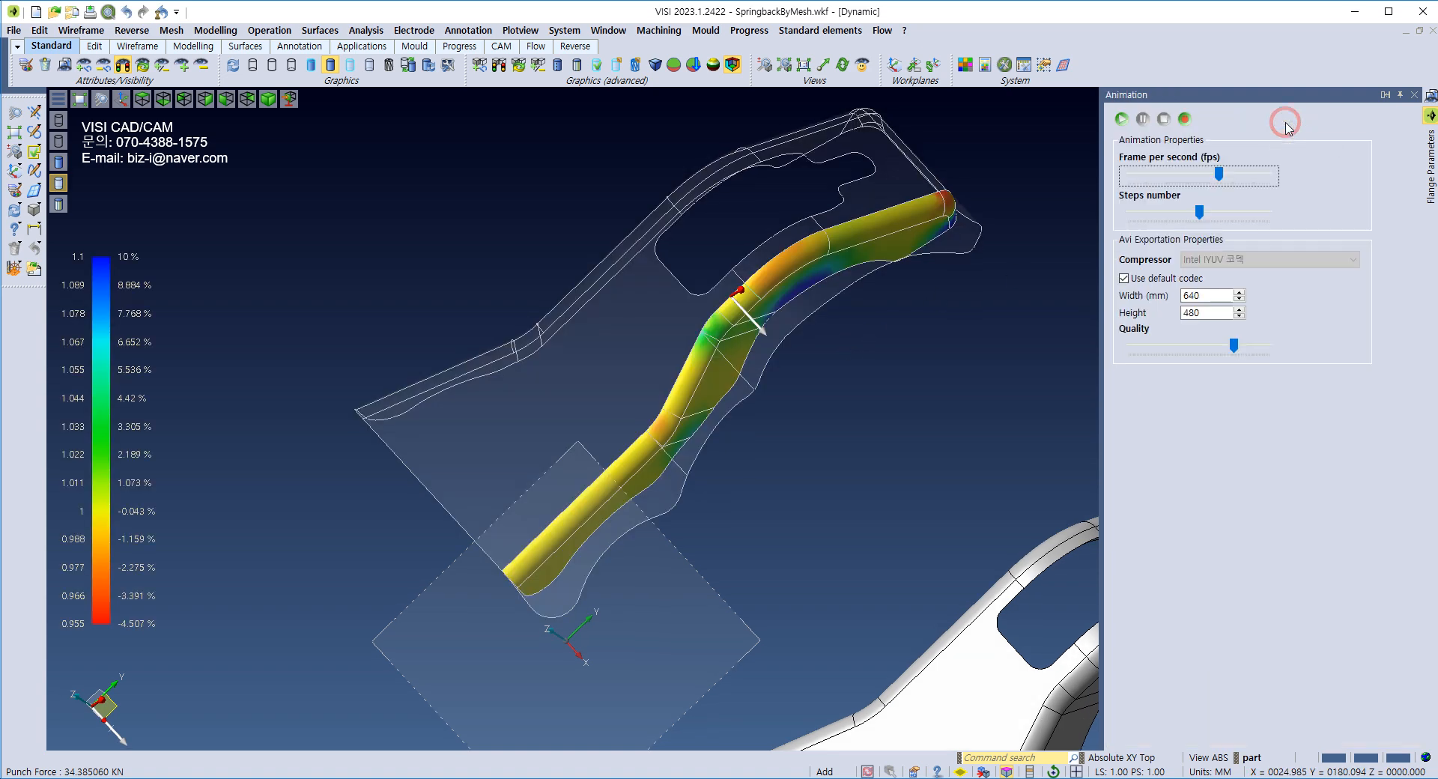
pyautogui.click(1121, 118)
pyautogui.scroll(3, 810, 385)
pyautogui.moveTo(810, 387); pyautogui.dragTo(813, 355, button='middle')
pyautogui.scroll(-3, 813, 357)
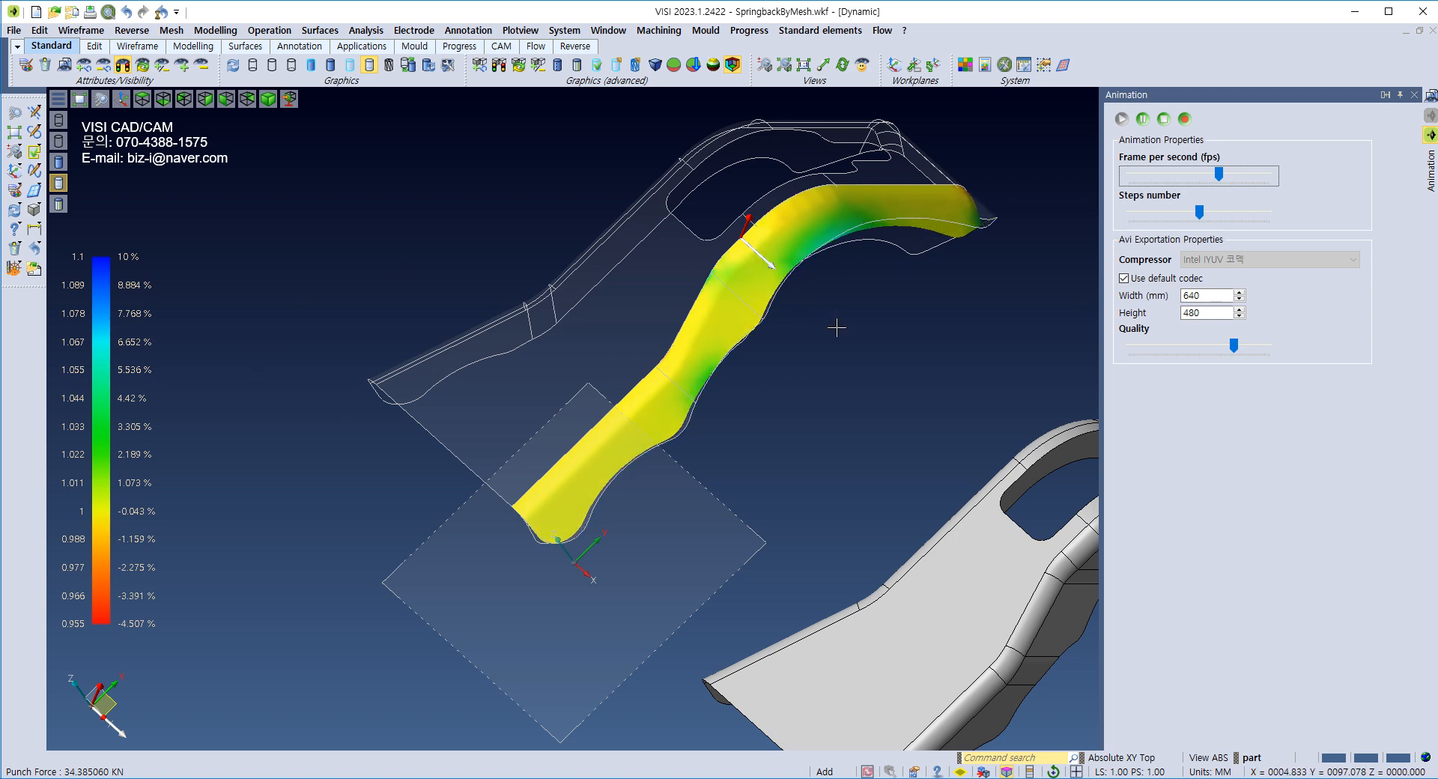
pyautogui.moveTo(861, 315); pyautogui.dragTo(865, 334, button='middle')
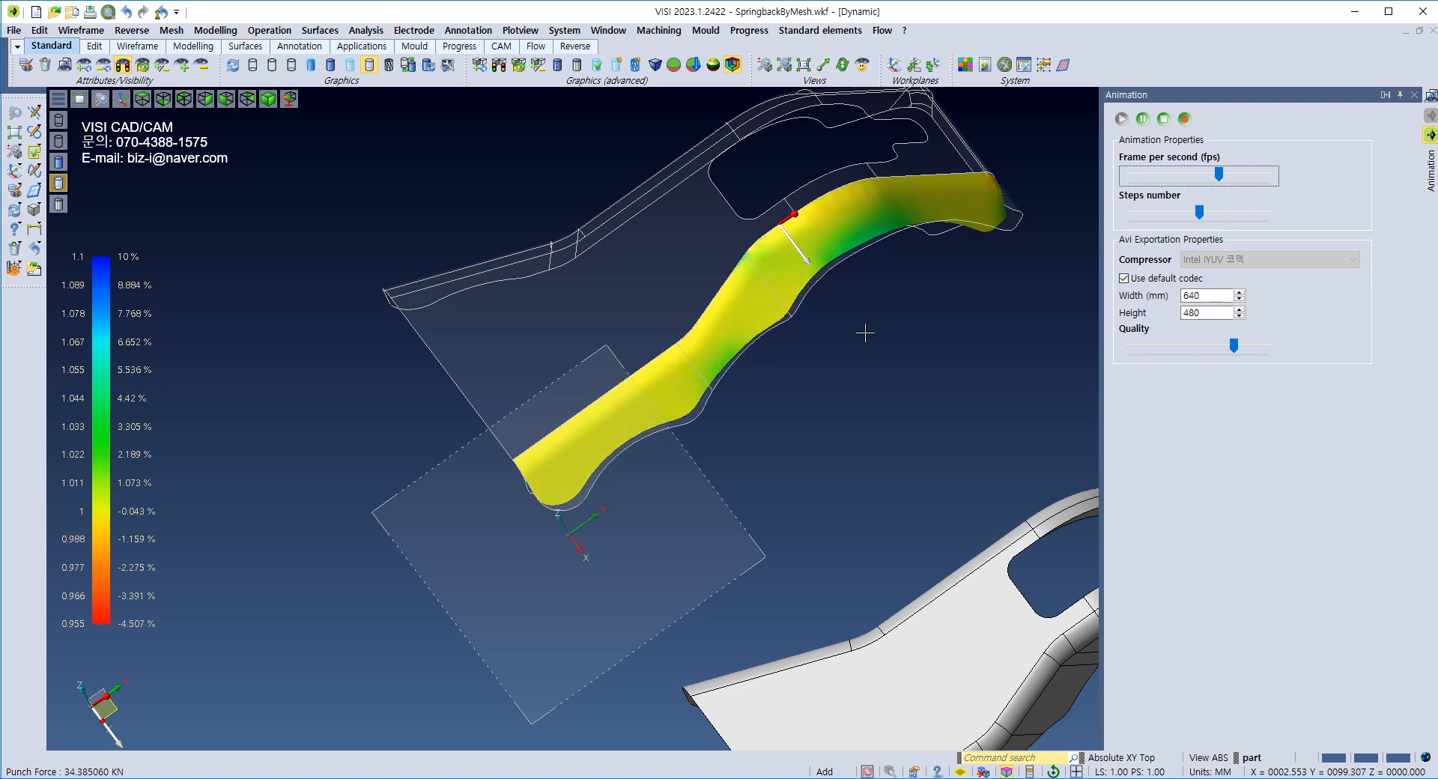
pyautogui.moveTo(865, 332); pyautogui.dragTo(796, 333, button='middle')
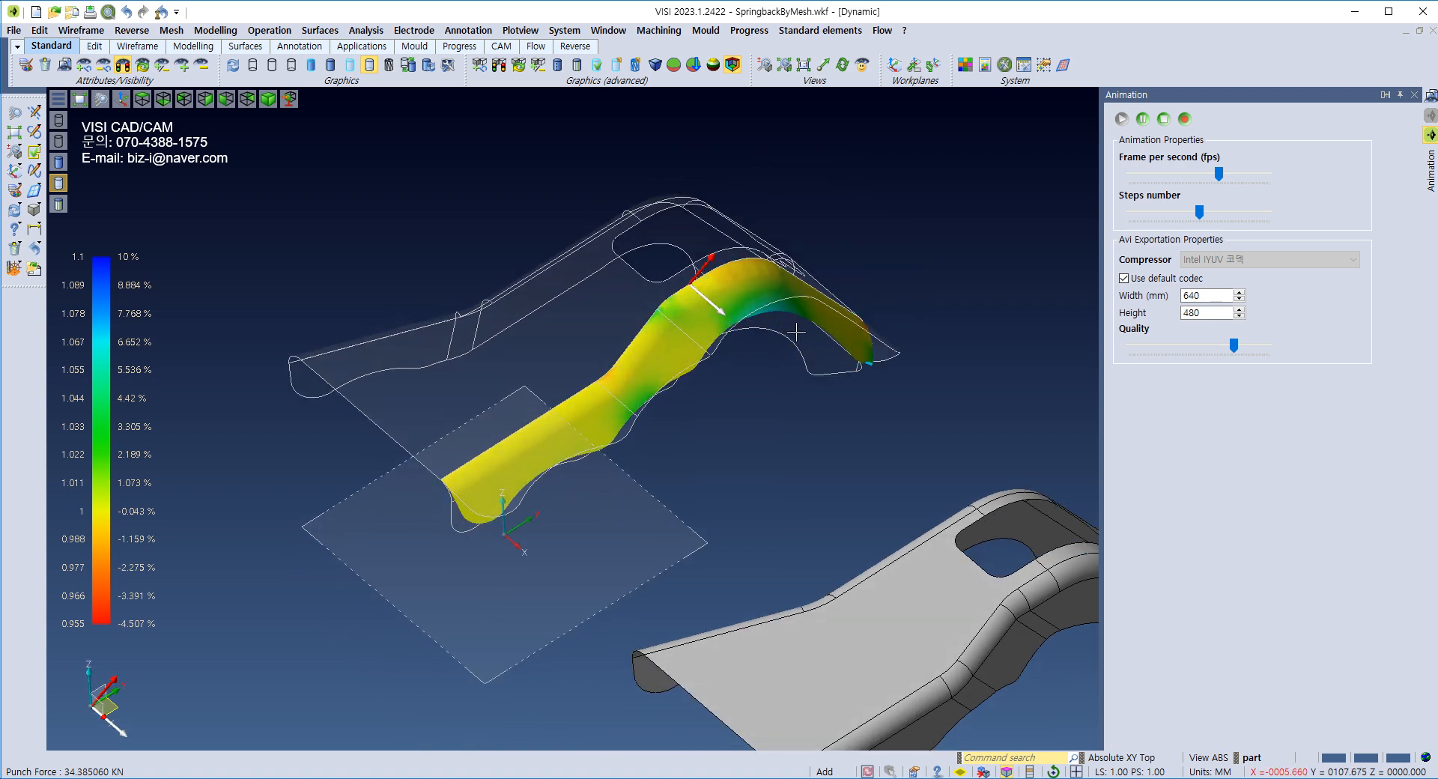
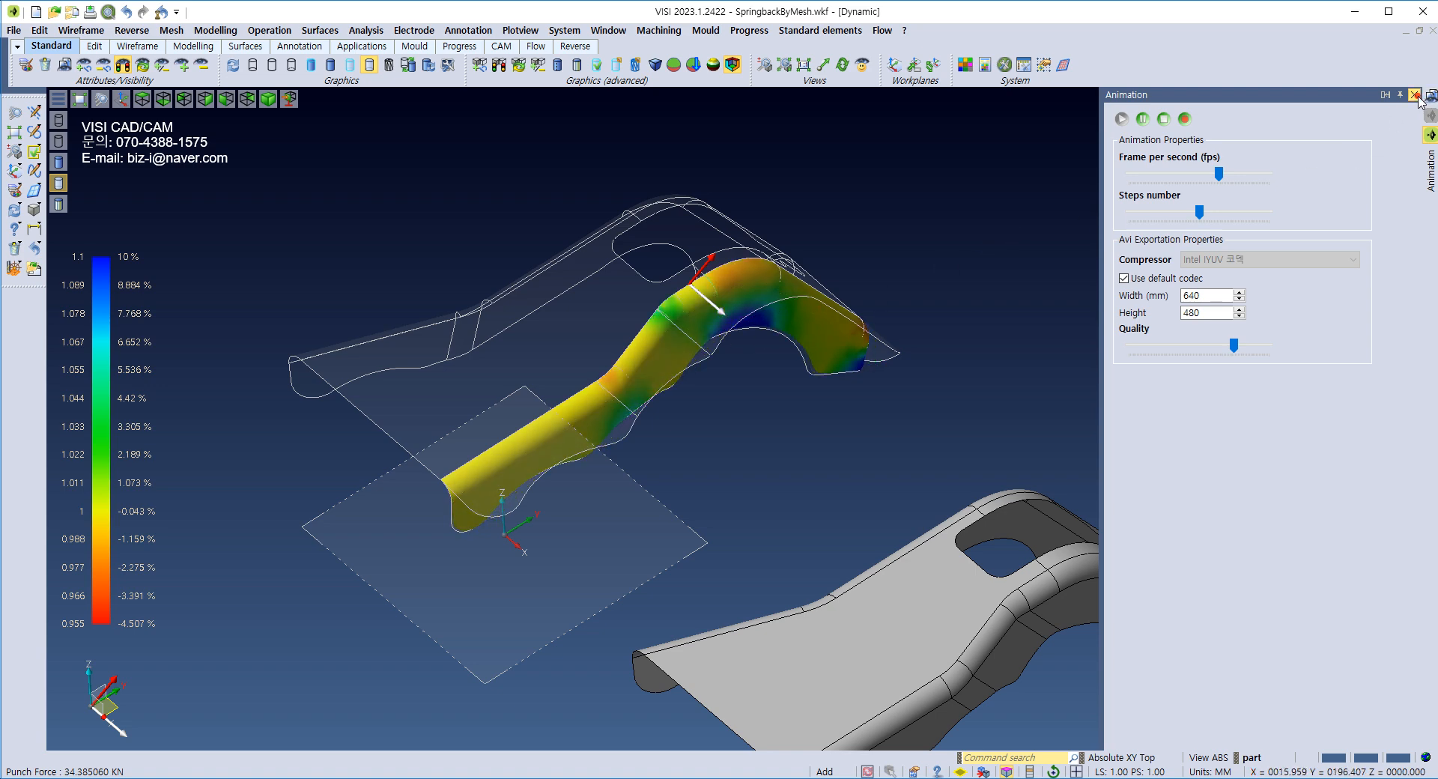
pyautogui.click(1429, 98)
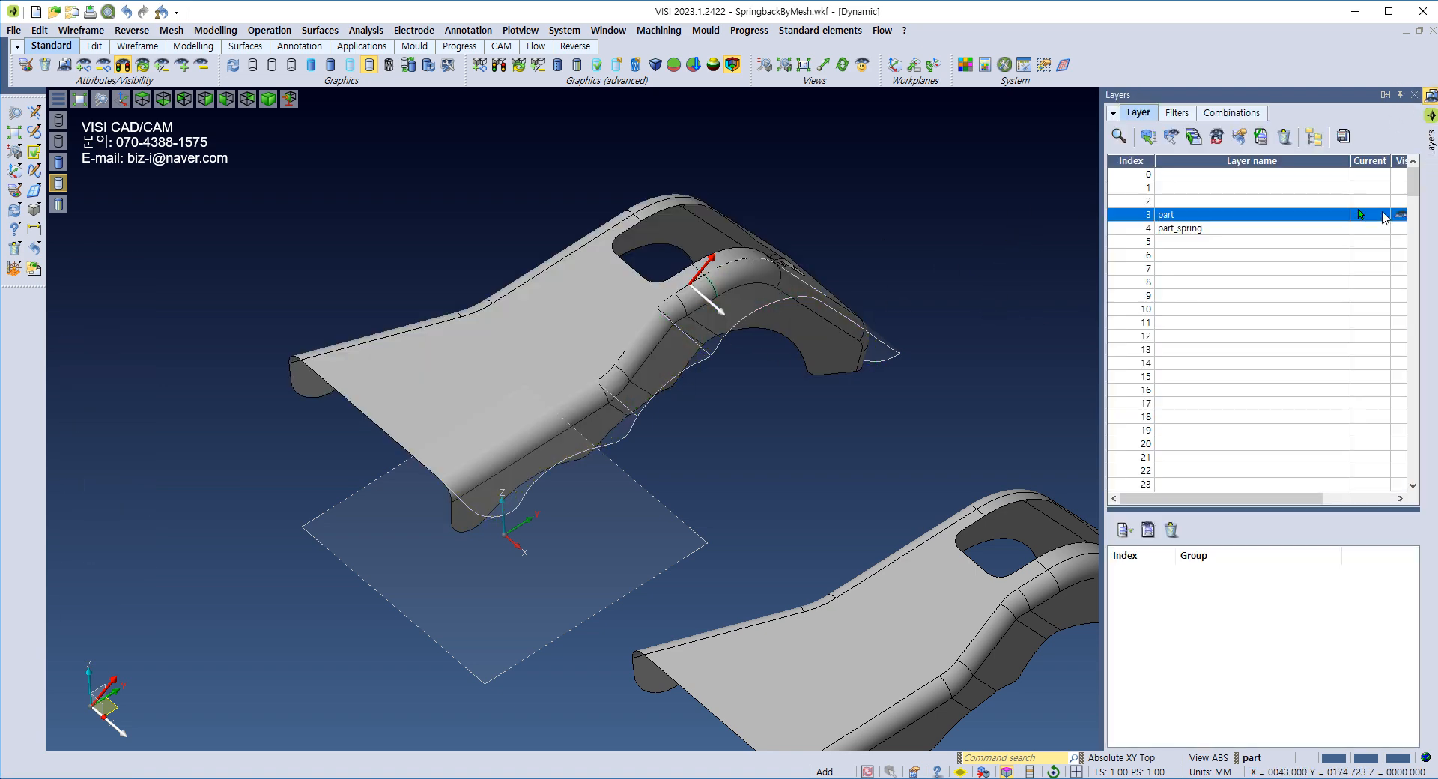
pyautogui.click(1123, 121)
# Step: Copy the part with the unfolded near flange by -150 mm along the X axis
pyautogui.scroll(-4, 699, 319)
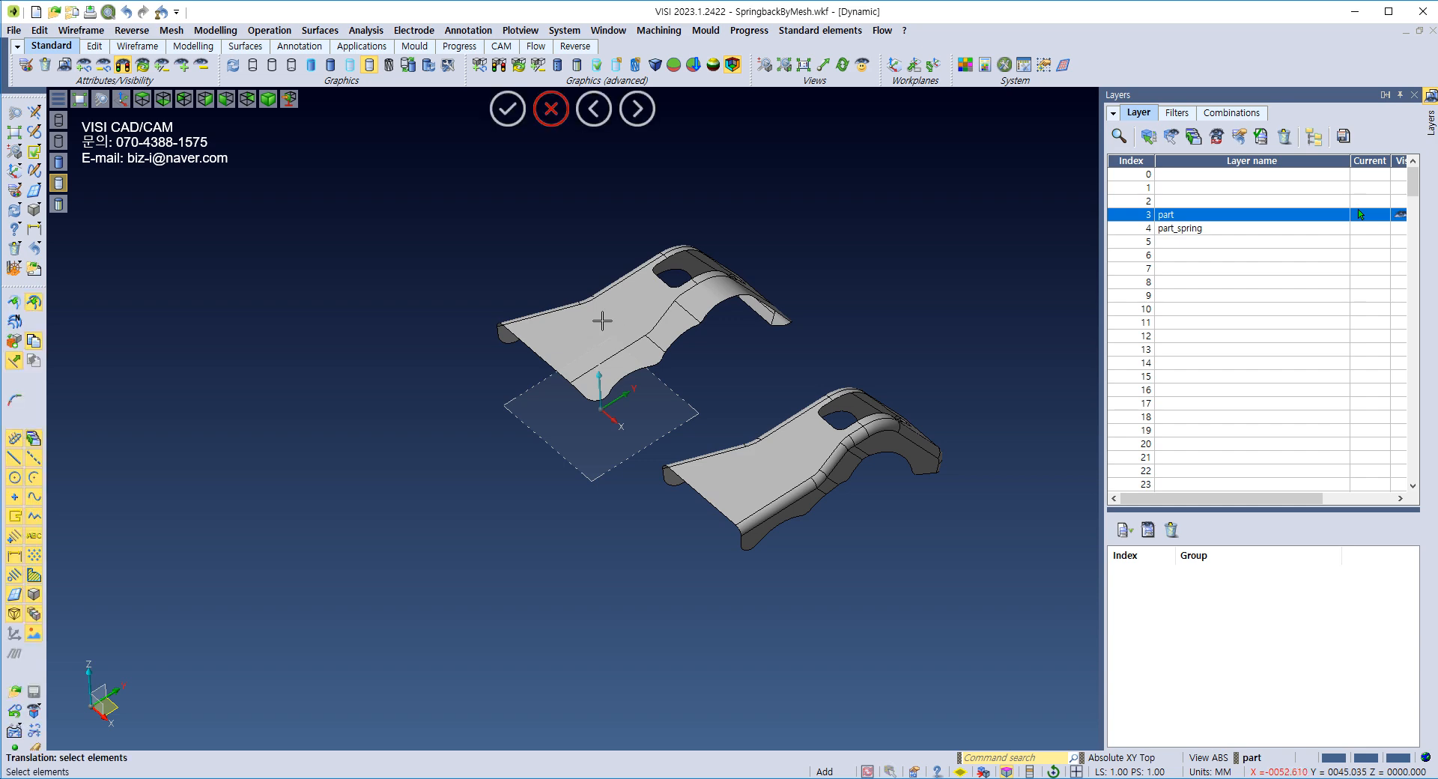
pyautogui.rightClick(562, 270)
pyautogui.click(599, 278)
pyautogui.click(594, 292)
pyautogui.rightClick(594, 291)
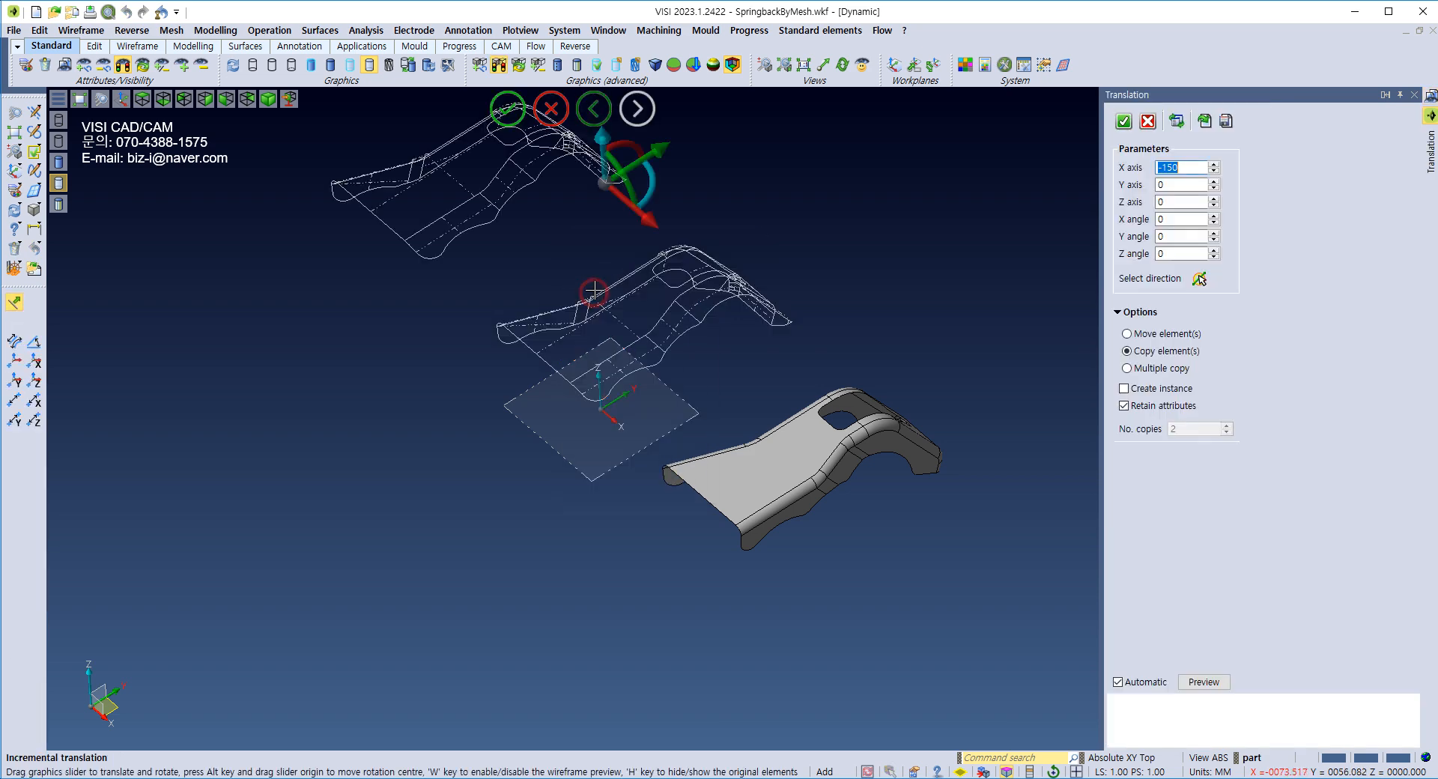
pyautogui.rightClick(572, 256)
# Step: Preview a flange unfolding of the copy's opposite side flange from its bend edge with a new bend angle of 0
pyautogui.moveTo(536, 240); pyautogui.dragTo(734, 408, button='middle')
pyautogui.rightClick(708, 353)
pyautogui.moveTo(816, 388)
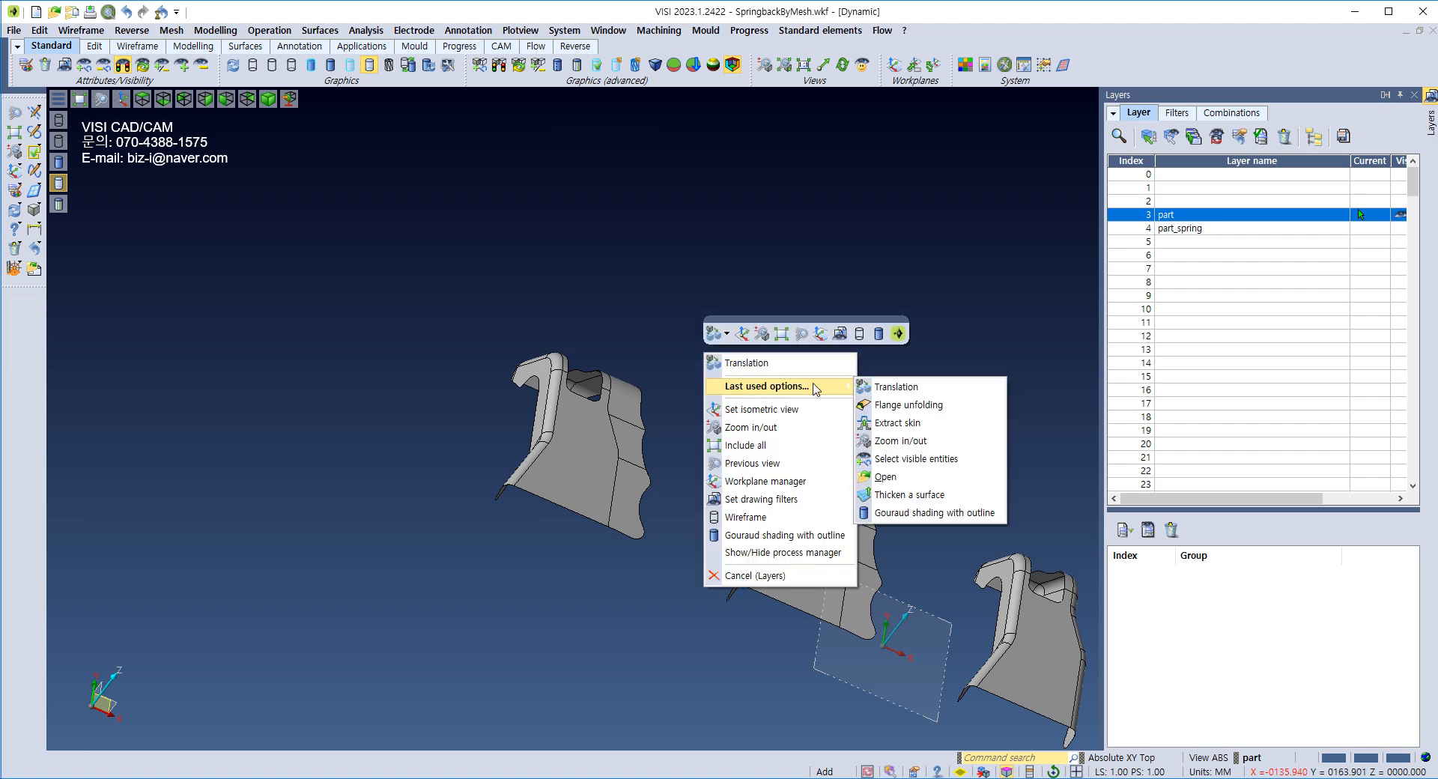
pyautogui.click(903, 405)
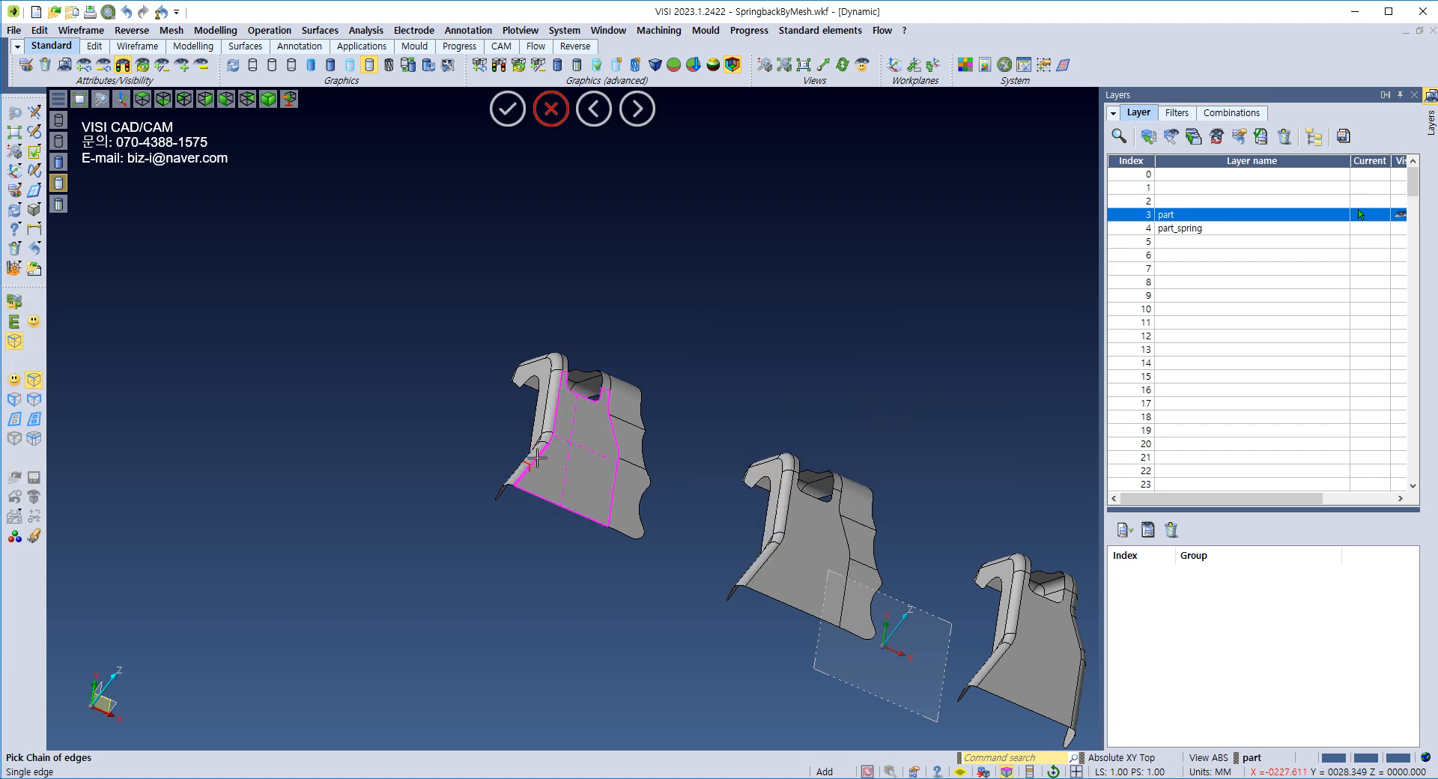
pyautogui.scroll(5, 537, 454)
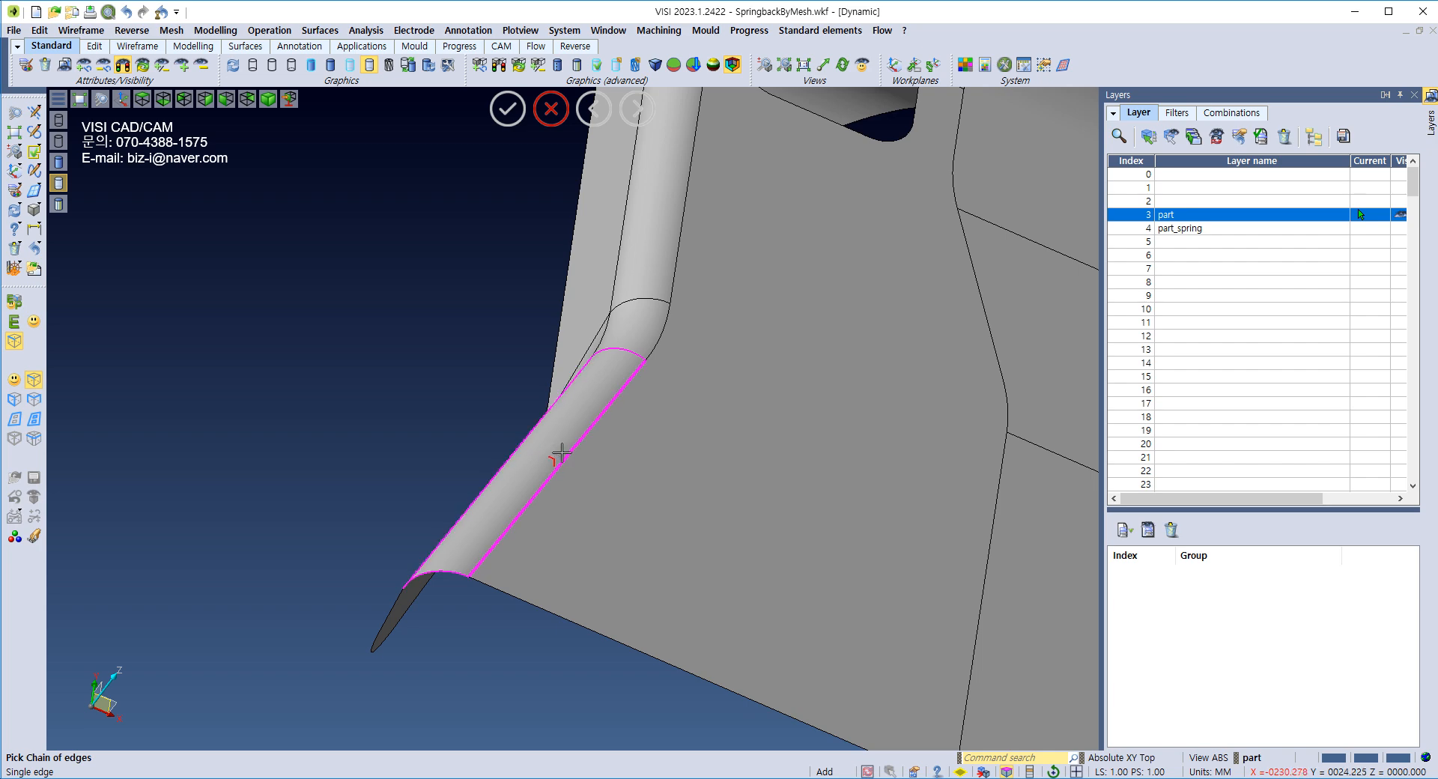
pyautogui.click(560, 455)
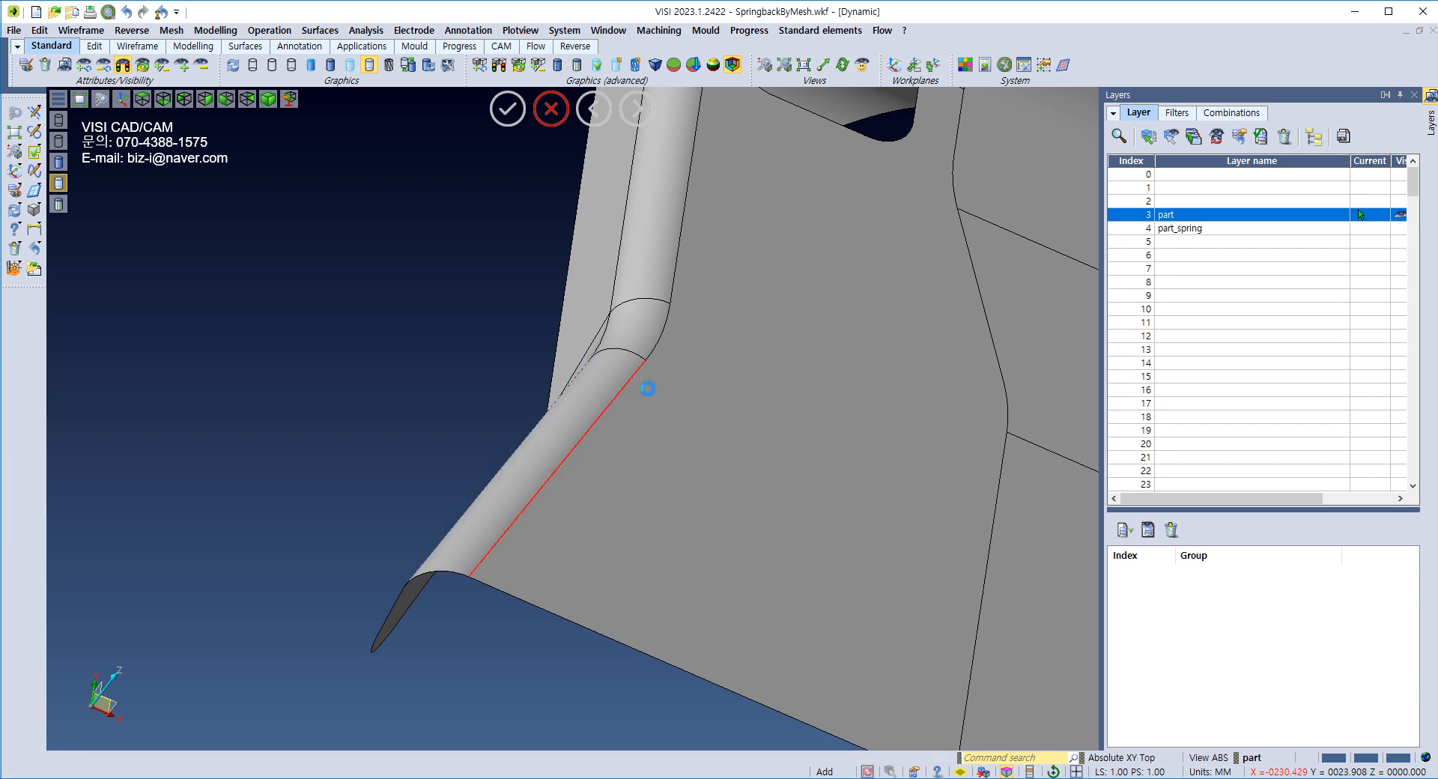
pyautogui.scroll(-5, 648, 388)
pyautogui.click(1199, 681)
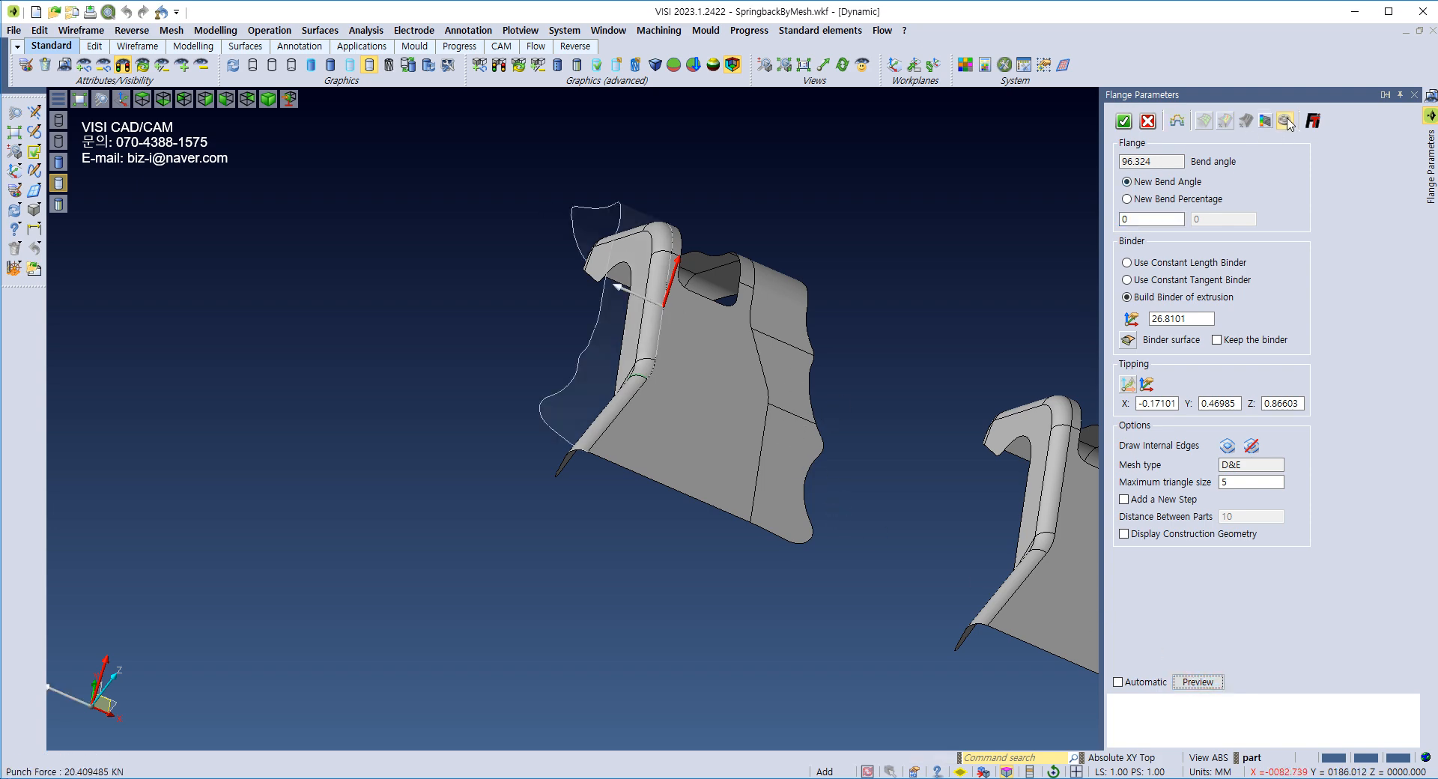
# Step: Play the opposite flange's unfolding animation with its strain map and apply the unfolding to the copy
pyautogui.click(1285, 120)
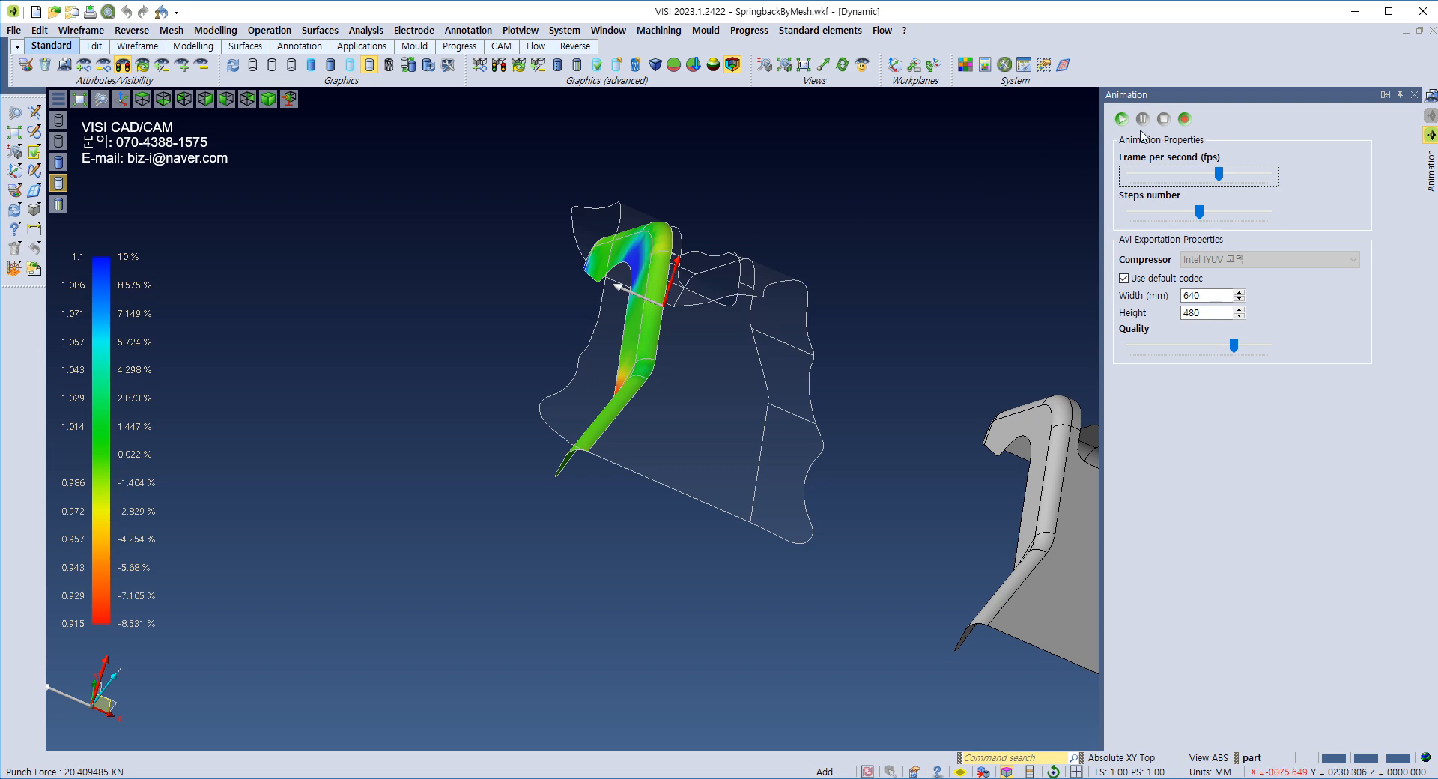
pyautogui.click(1122, 119)
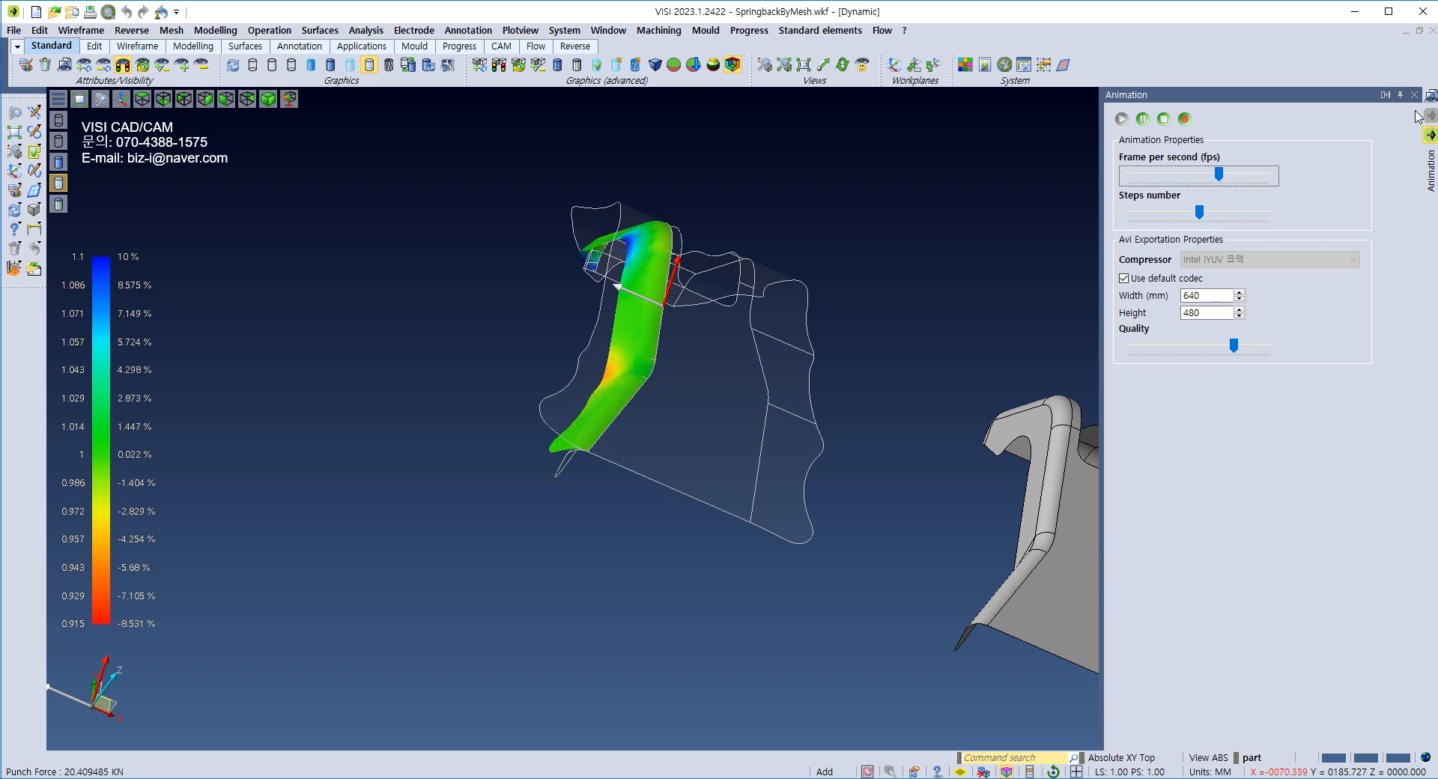
pyautogui.click(1414, 95)
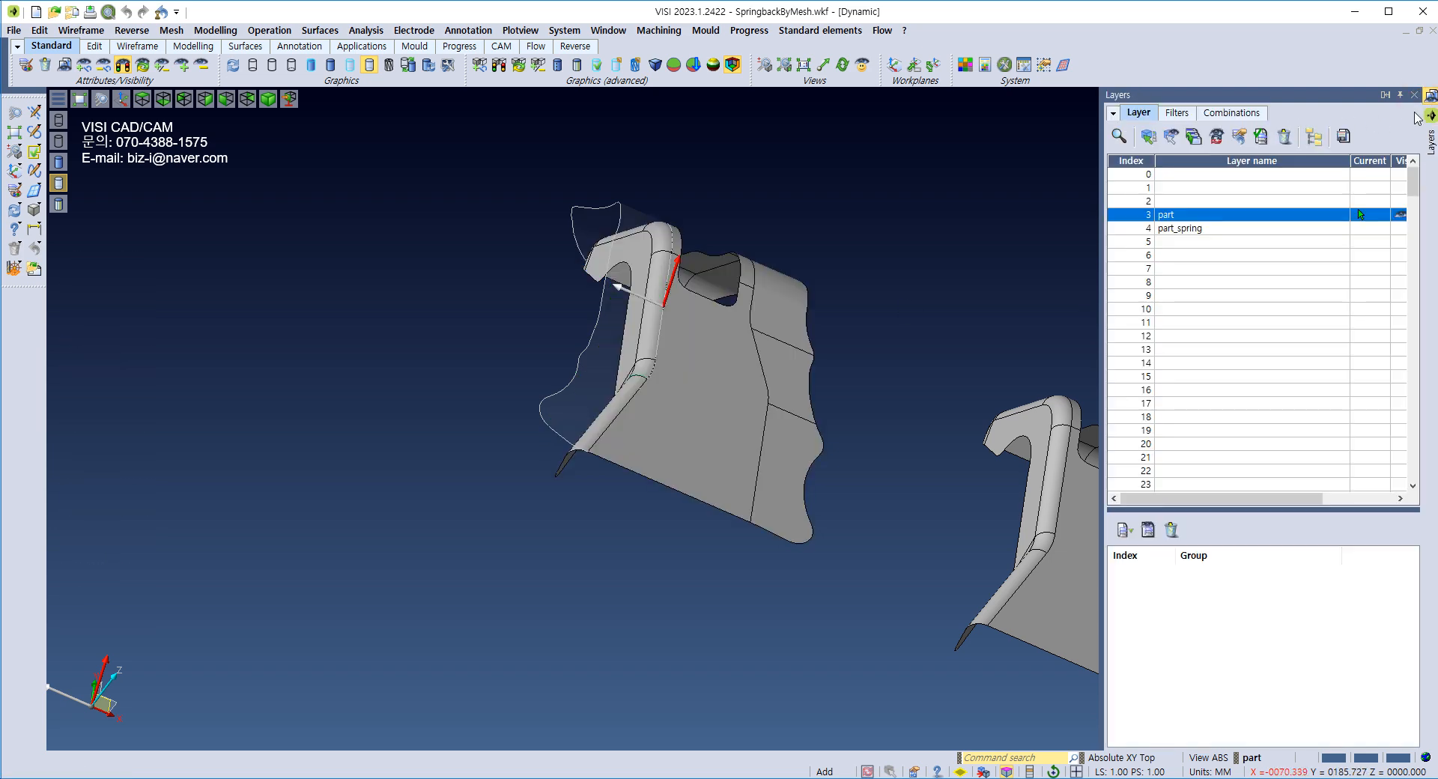
pyautogui.click(1430, 116)
pyautogui.click(1126, 122)
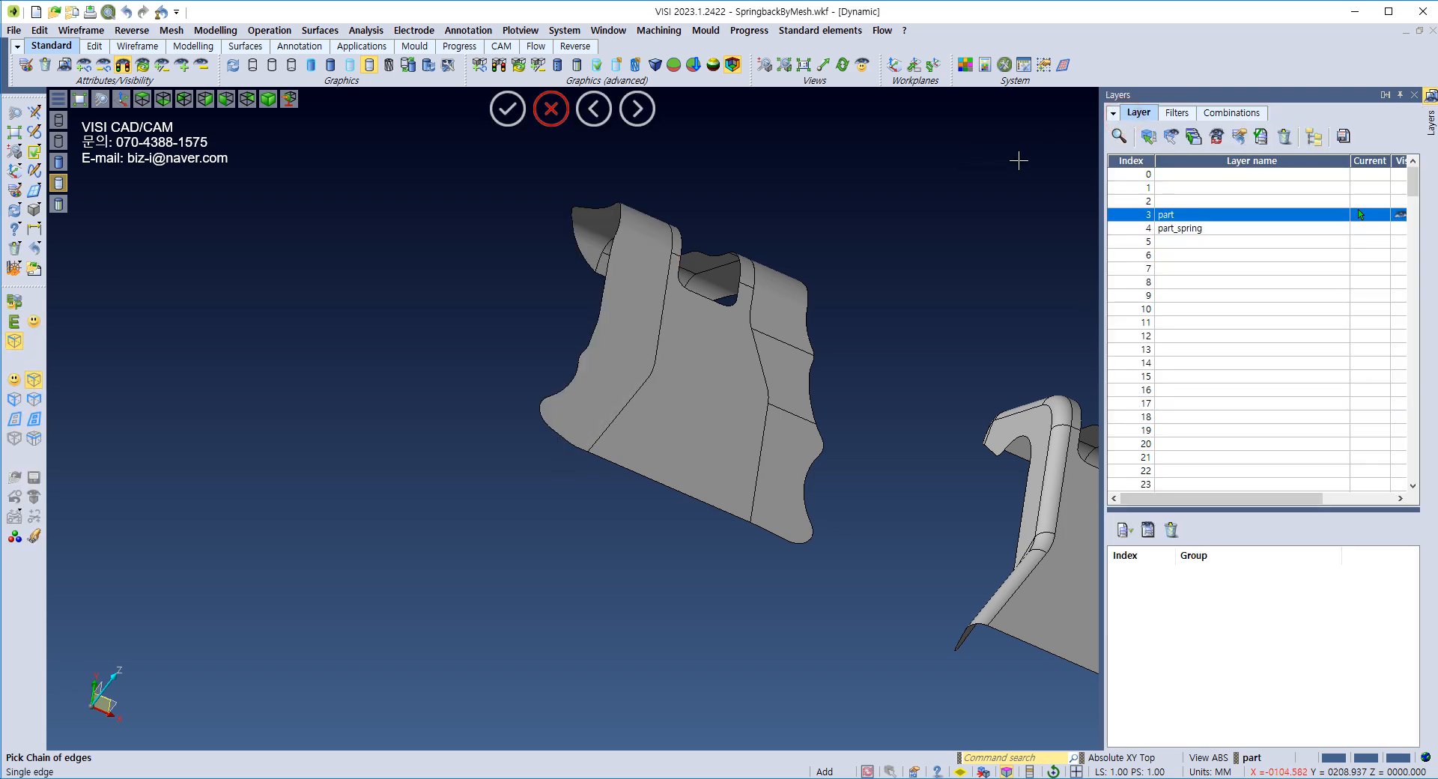
# Step: Make another translated copy of the part with both side flanges unfolded
pyautogui.moveTo(819, 210); pyautogui.dragTo(696, 211, button='middle')
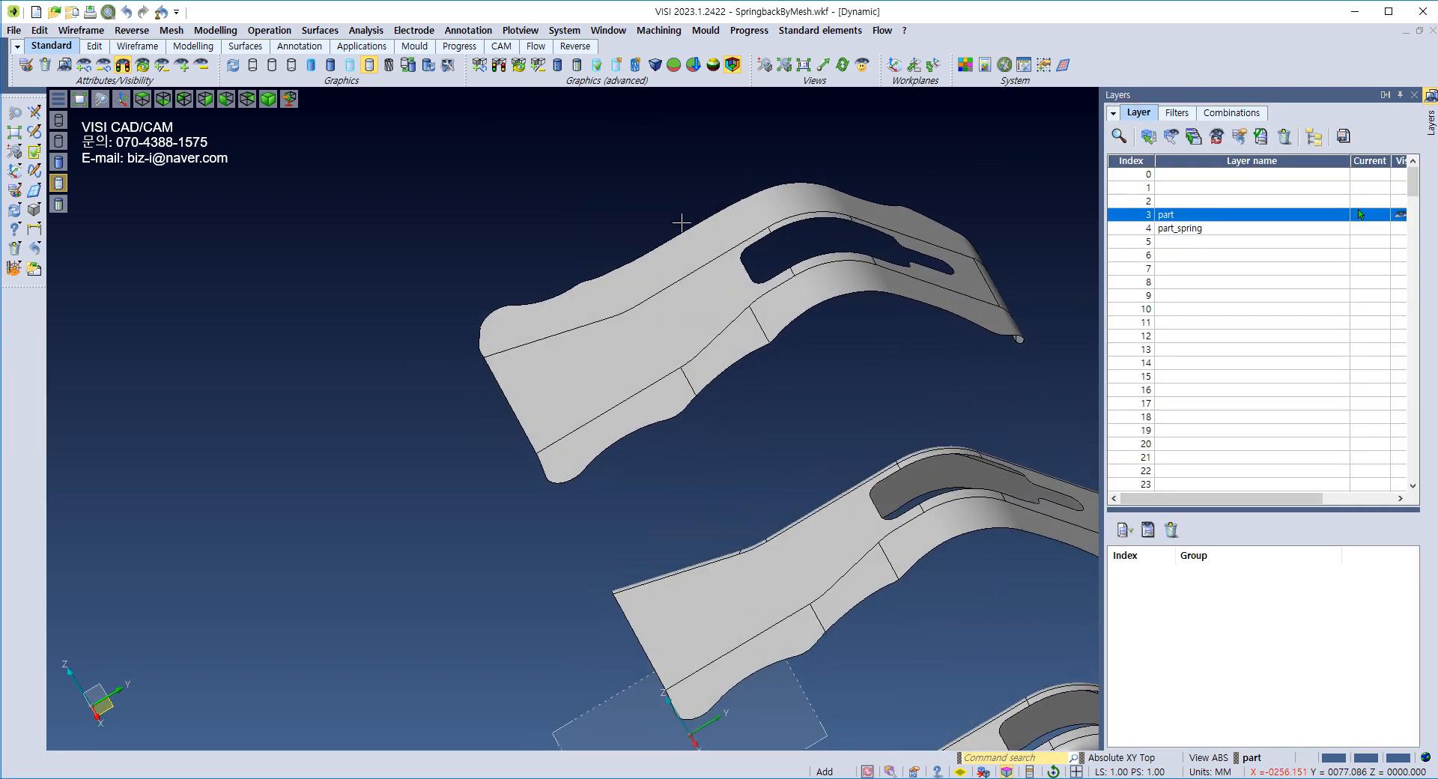
pyautogui.rightClick(524, 146)
pyautogui.moveTo(571, 180)
pyautogui.click(697, 196)
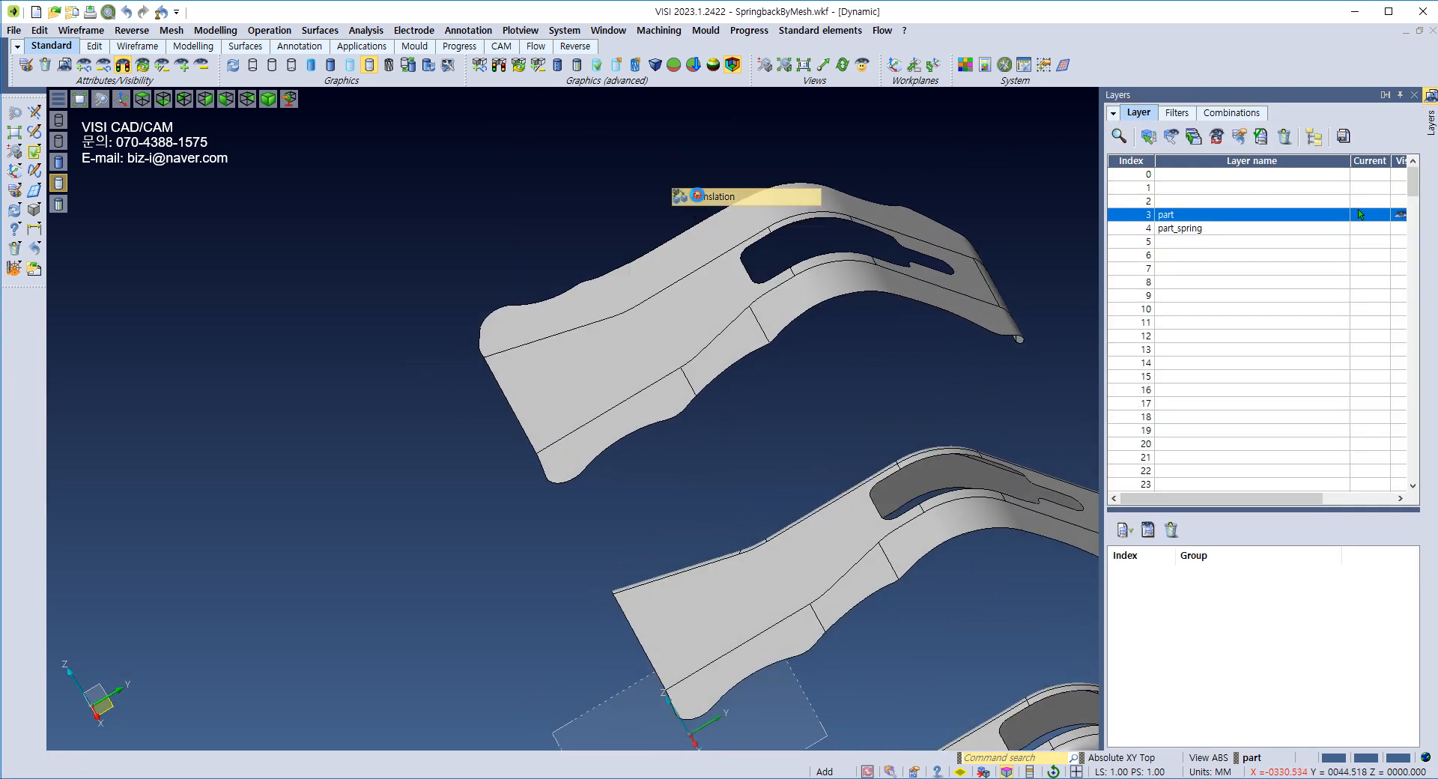
pyautogui.click(678, 271)
pyautogui.rightClick(679, 270)
pyautogui.rightClick(611, 230)
# Step: Examine the new copy's unfolded flanges, slot and remaining bends from several angles
pyautogui.moveTo(646, 174); pyautogui.dragTo(532, 438, button='middle')
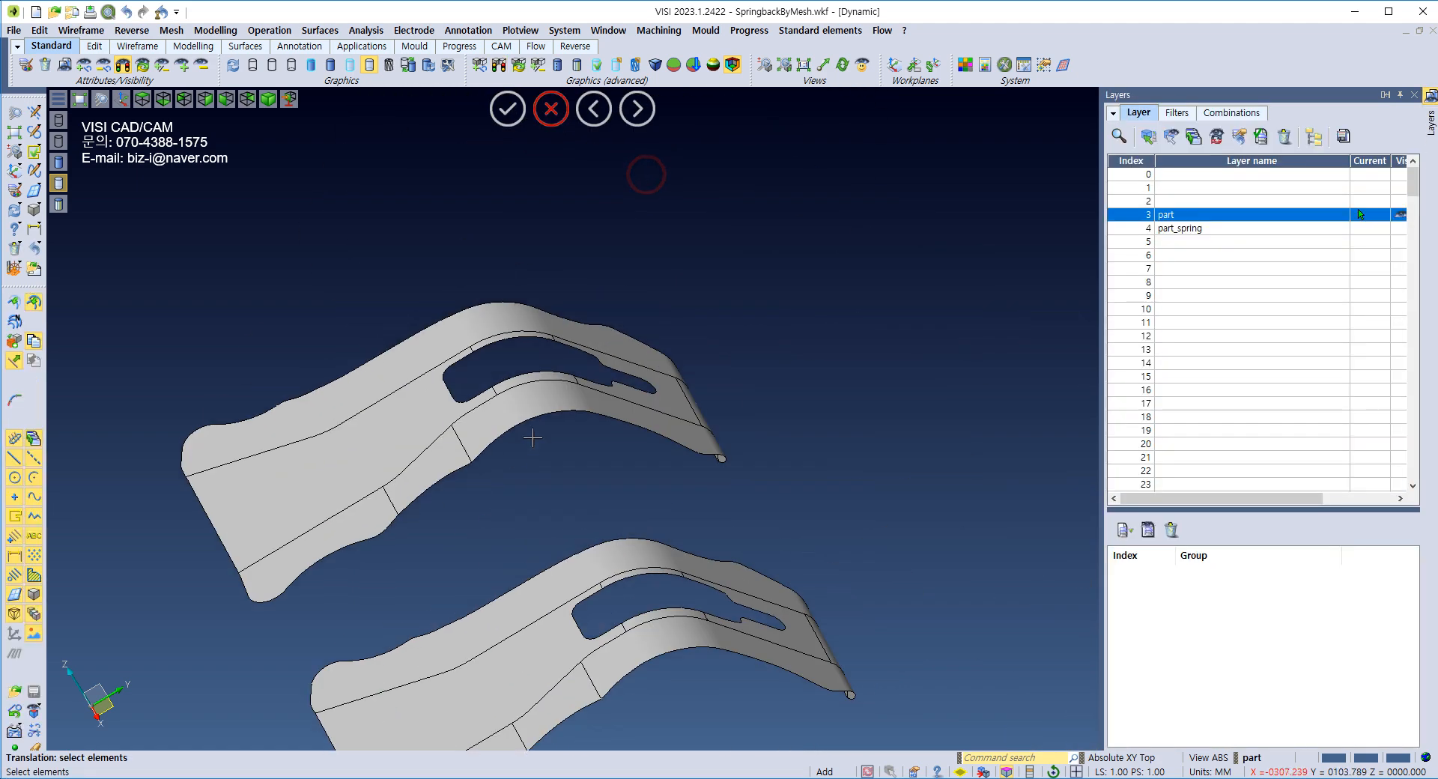
pyautogui.scroll(6, 533, 437)
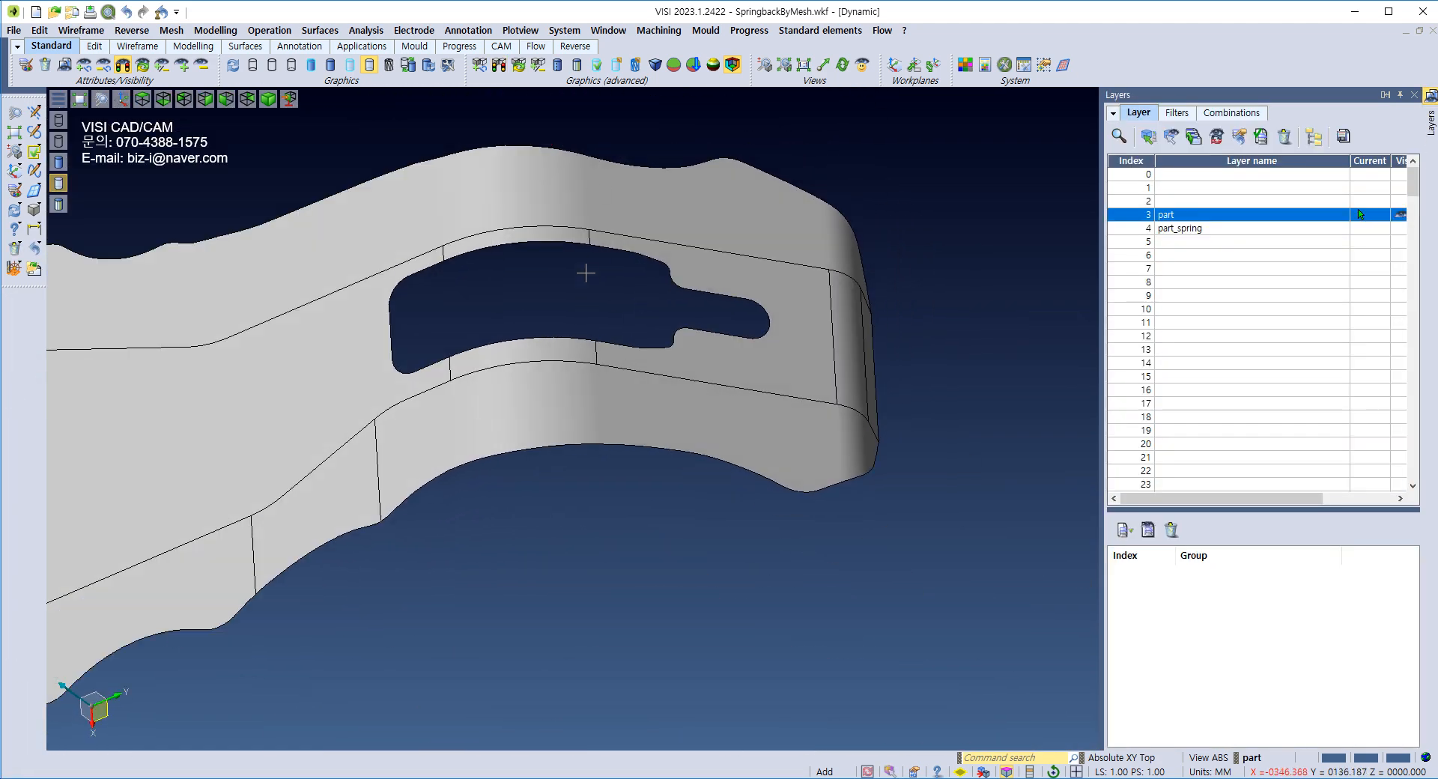
pyautogui.moveTo(518, 326); pyautogui.dragTo(539, 264, button='middle')
pyautogui.moveTo(398, 475); pyautogui.dragTo(524, 501, button='middle')
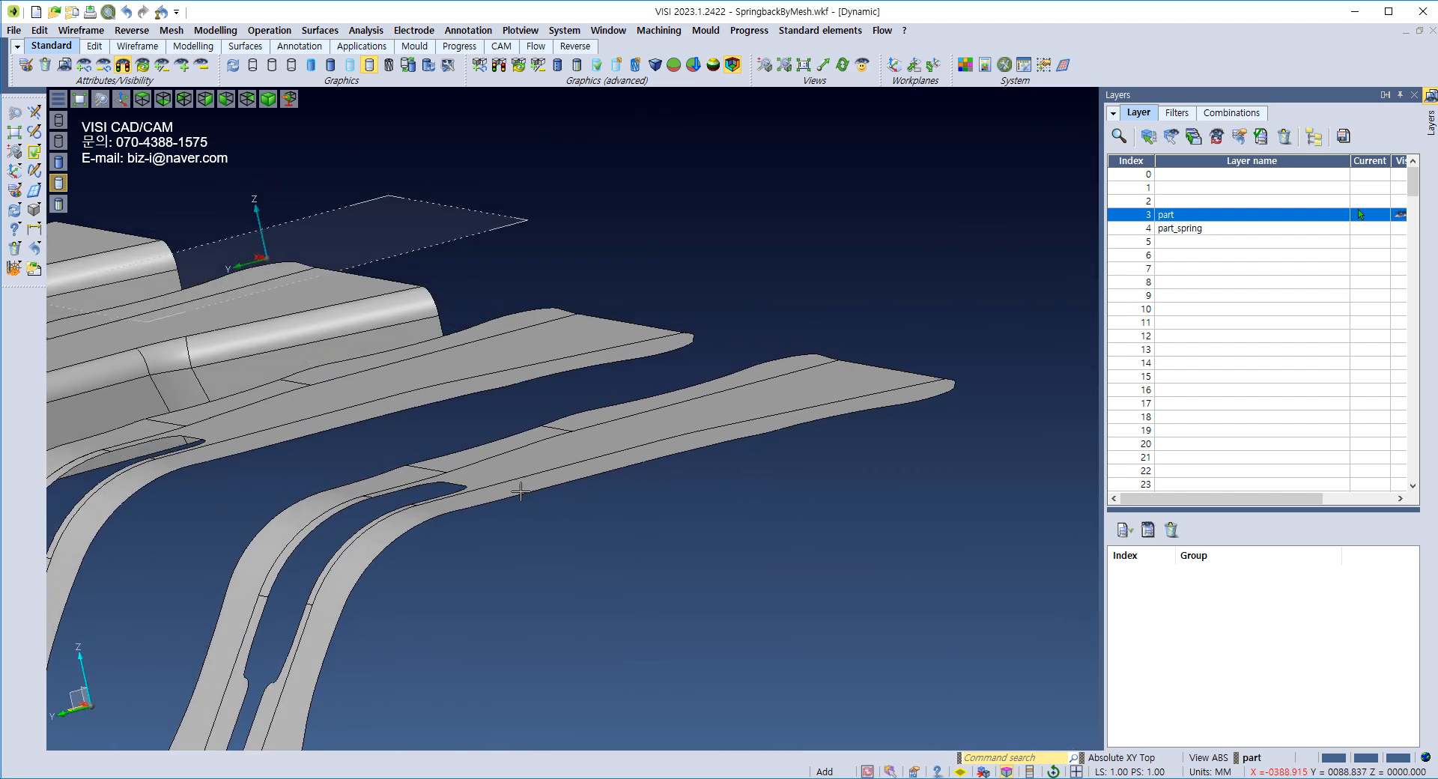
pyautogui.scroll(-2, 522, 491)
pyautogui.scroll(3, 453, 505)
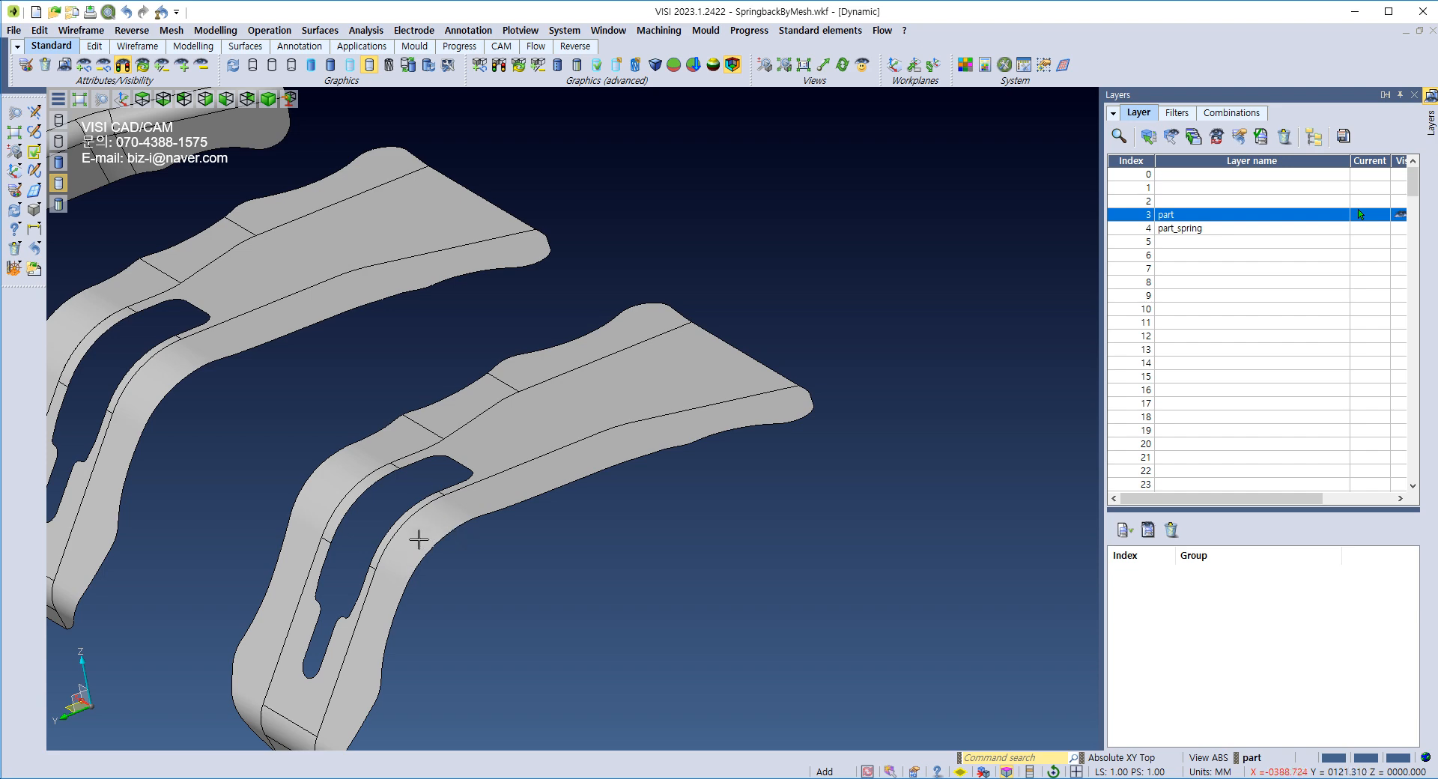
pyautogui.scroll(-2, 402, 589)
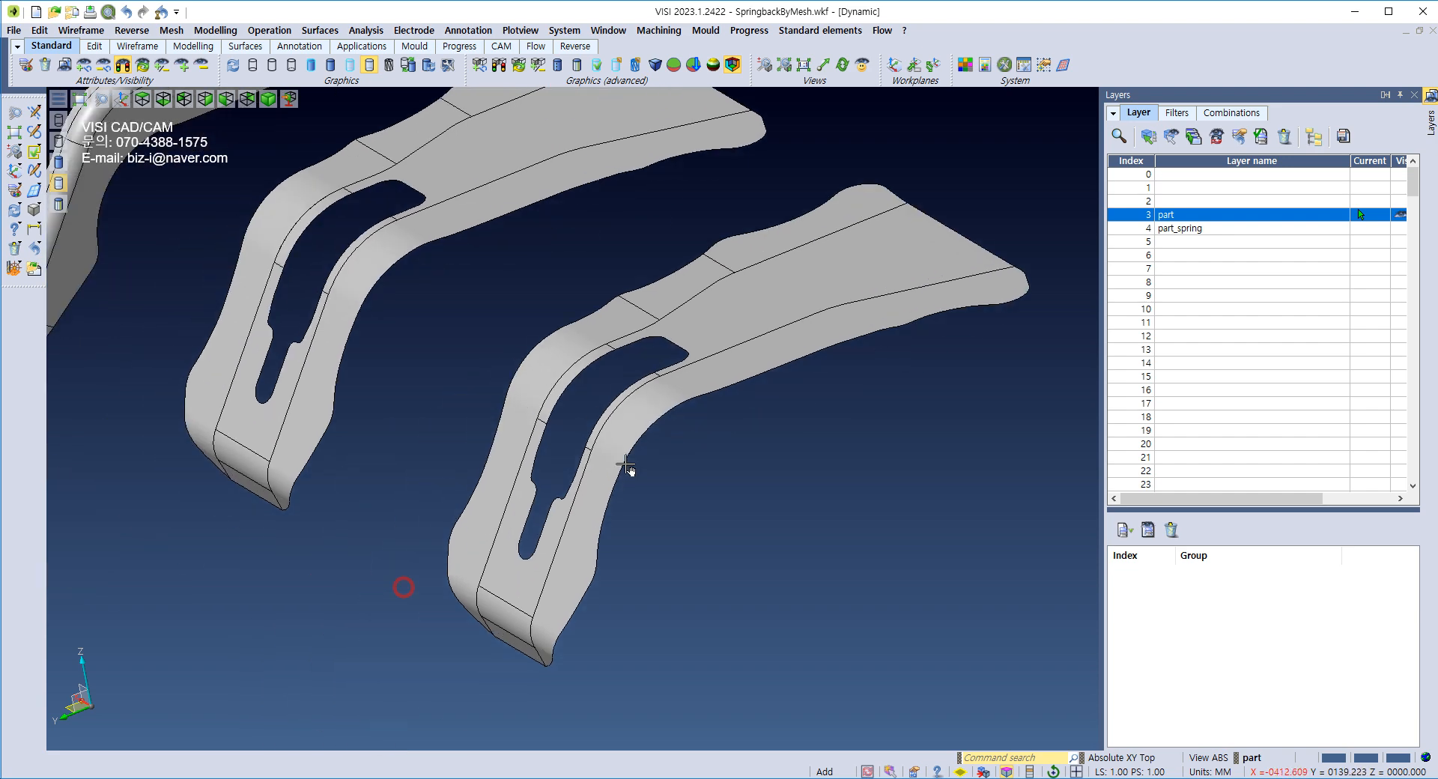
pyautogui.scroll(4, 614, 467)
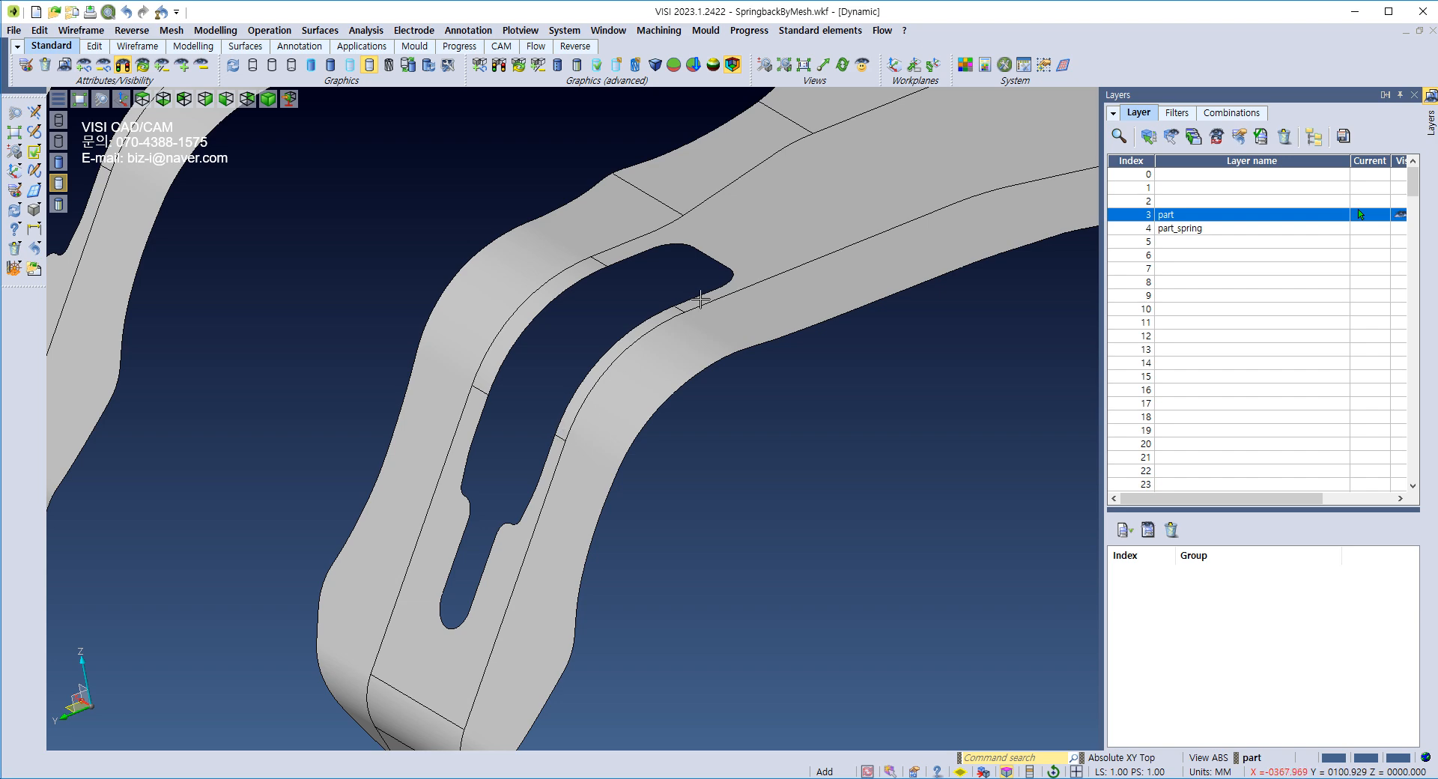
pyautogui.scroll(-2, 629, 360)
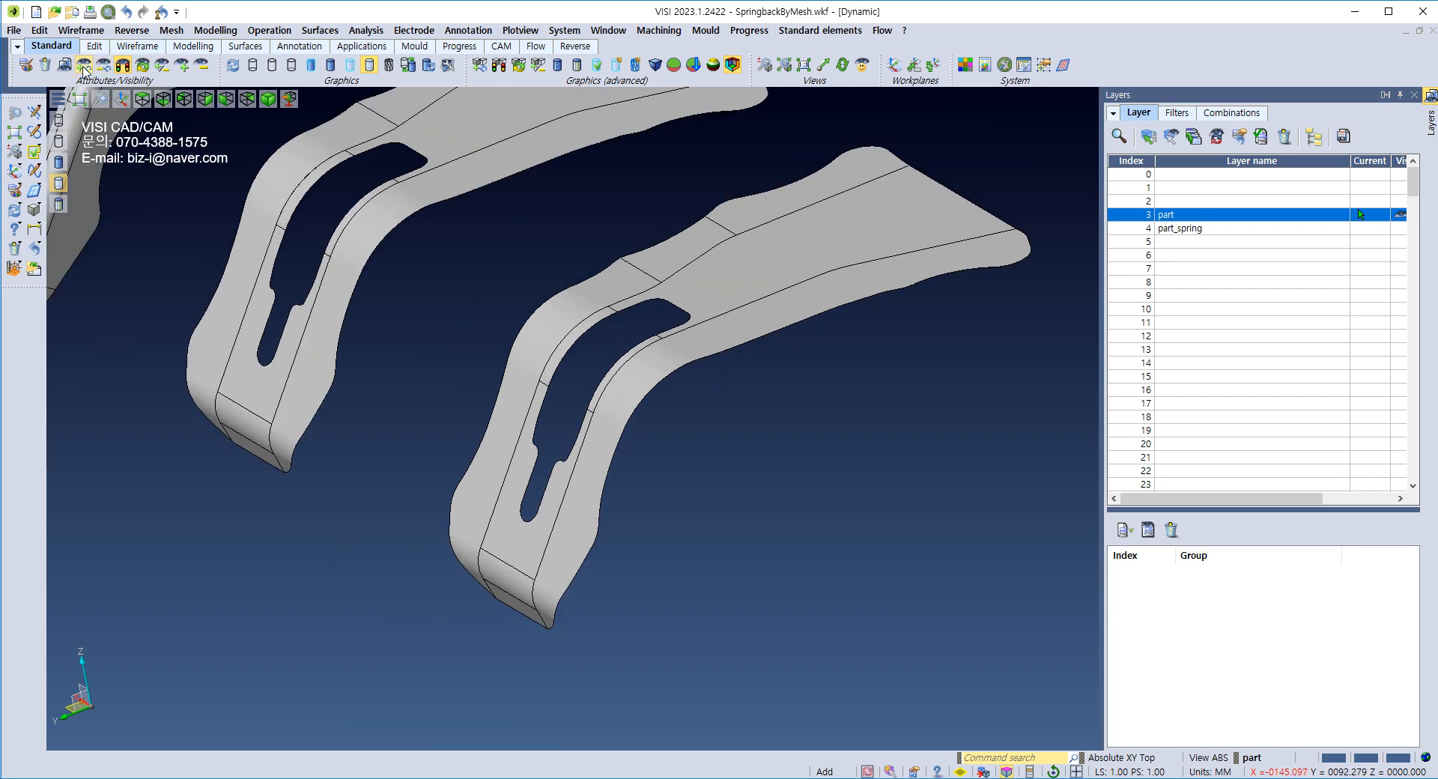
# Step: Isolate the newest unfolded copy and show it in the Right view
pyautogui.click(85, 66)
pyautogui.click(671, 355)
pyautogui.rightClick(703, 350)
pyautogui.press('F5')
pyautogui.press('F6')
pyautogui.press('F7')
pyautogui.scroll(-2, 491, 284)
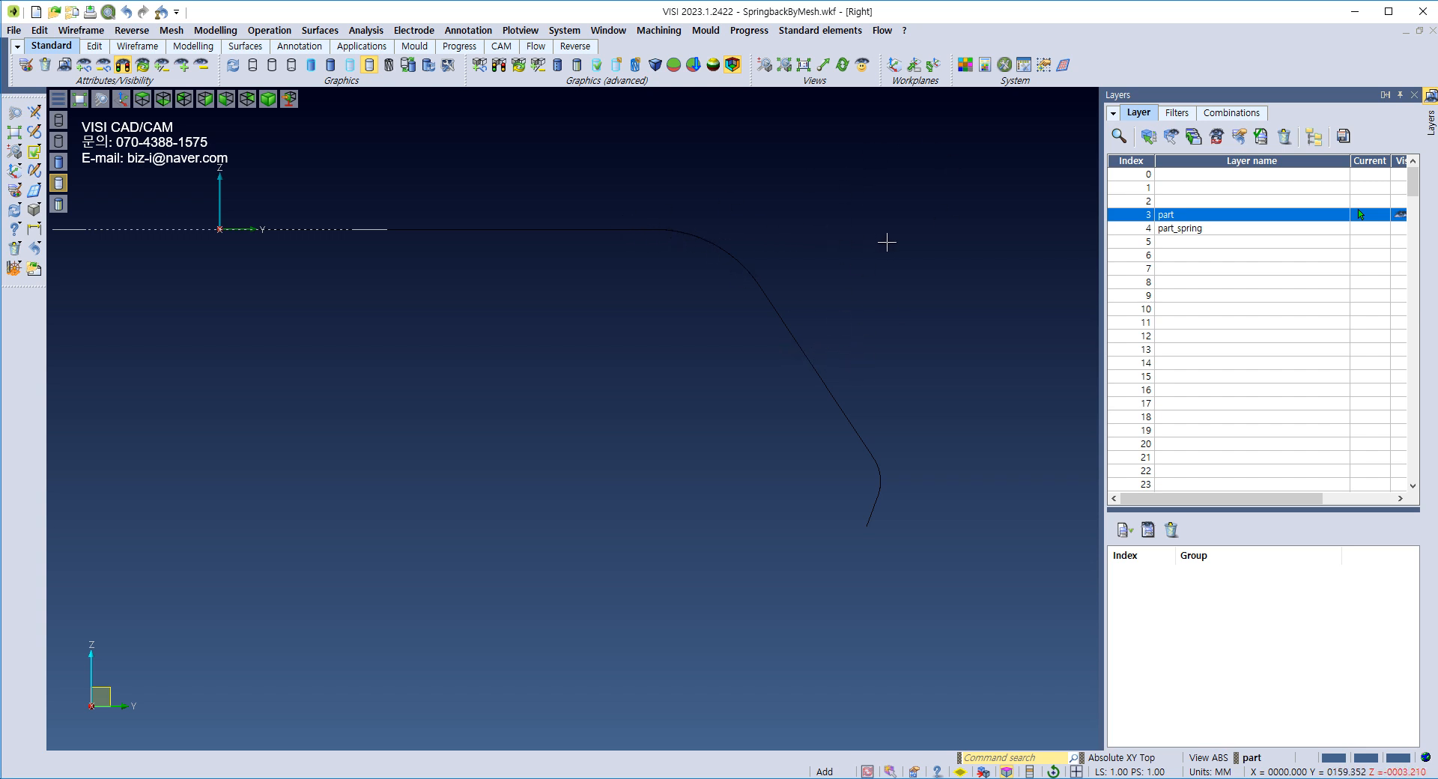
# Step: Examine the isolated copy's main bend and the bend edges beside its slot in a 3D view
pyautogui.moveTo(737, 274); pyautogui.dragTo(533, 430, button='middle')
pyautogui.scroll(-4, 530, 430)
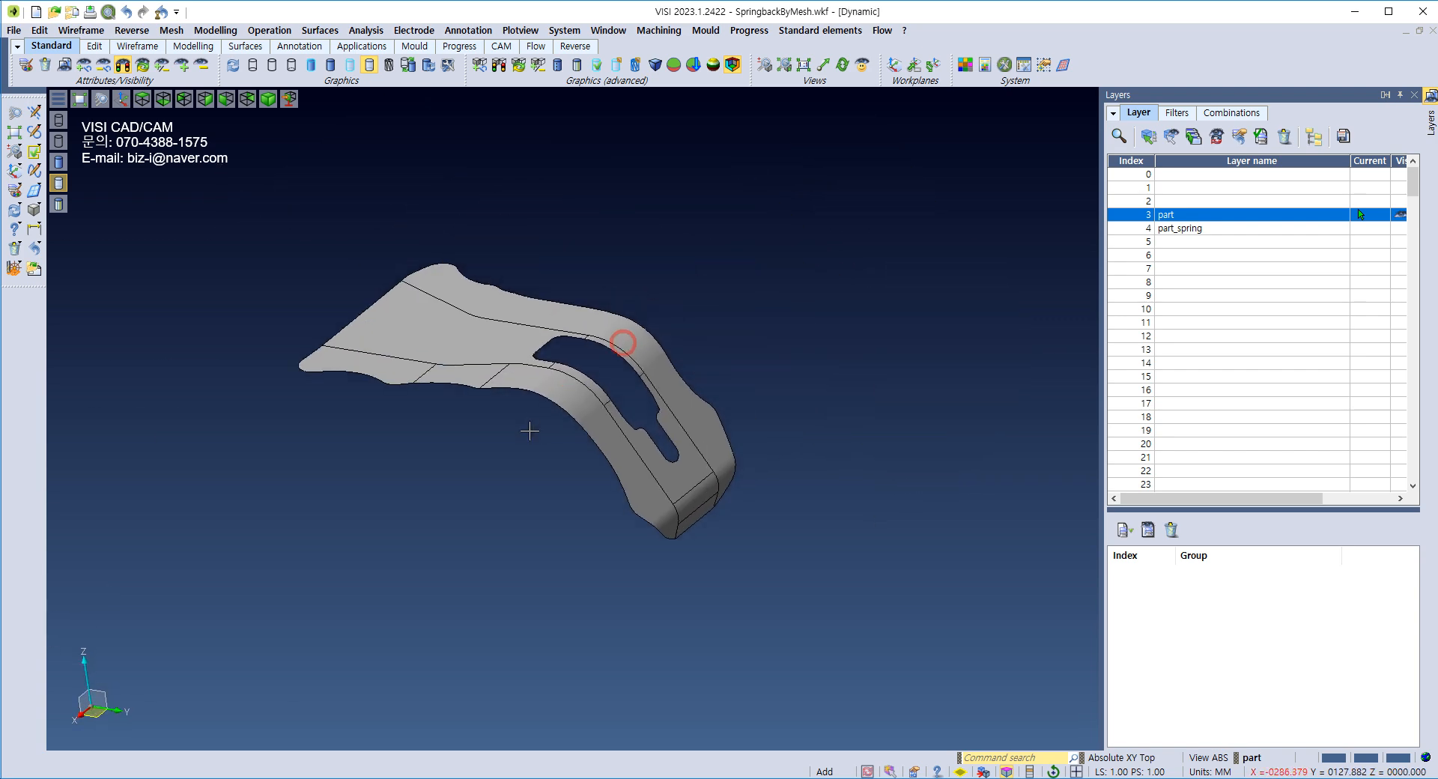
pyautogui.scroll(5, 530, 430)
pyautogui.scroll(4, 609, 355)
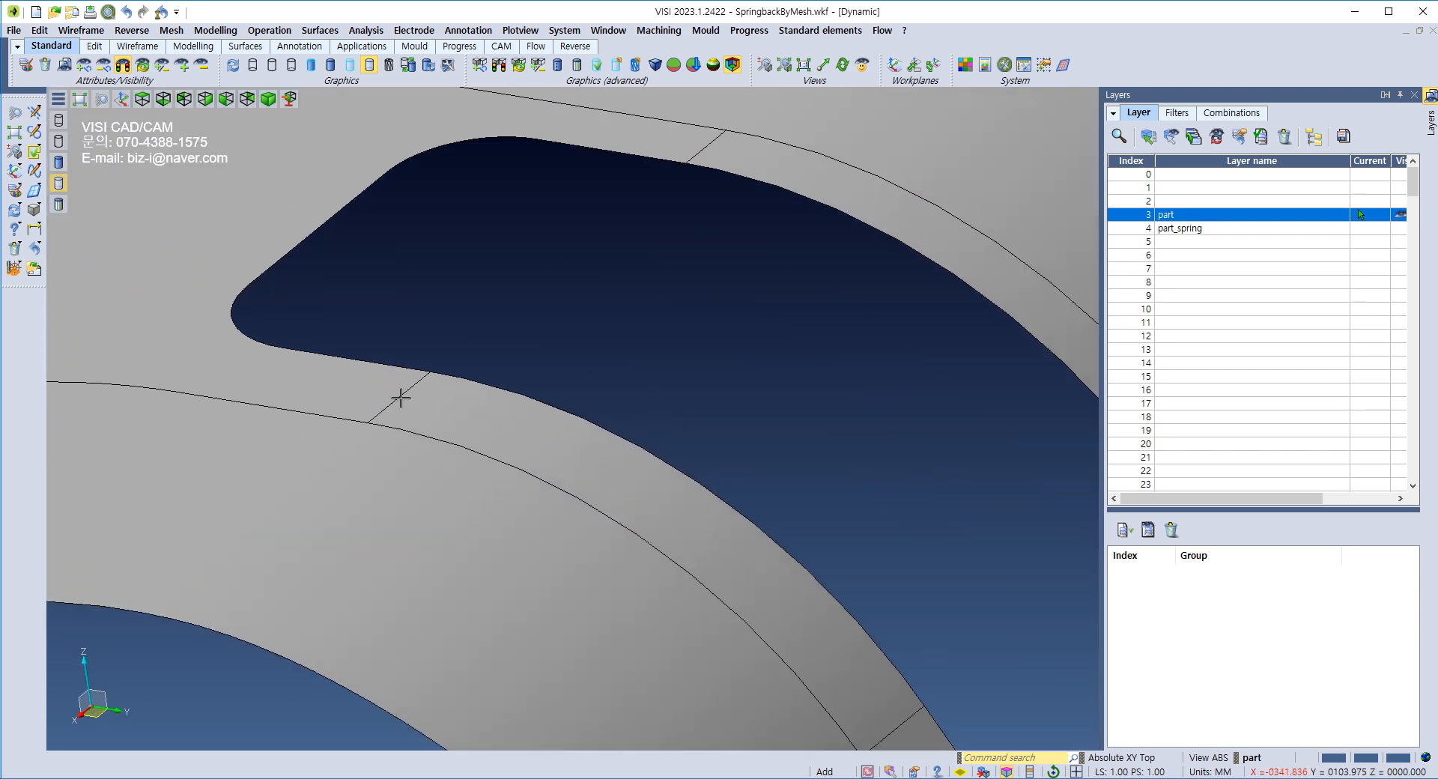
pyautogui.scroll(-7, 398, 389)
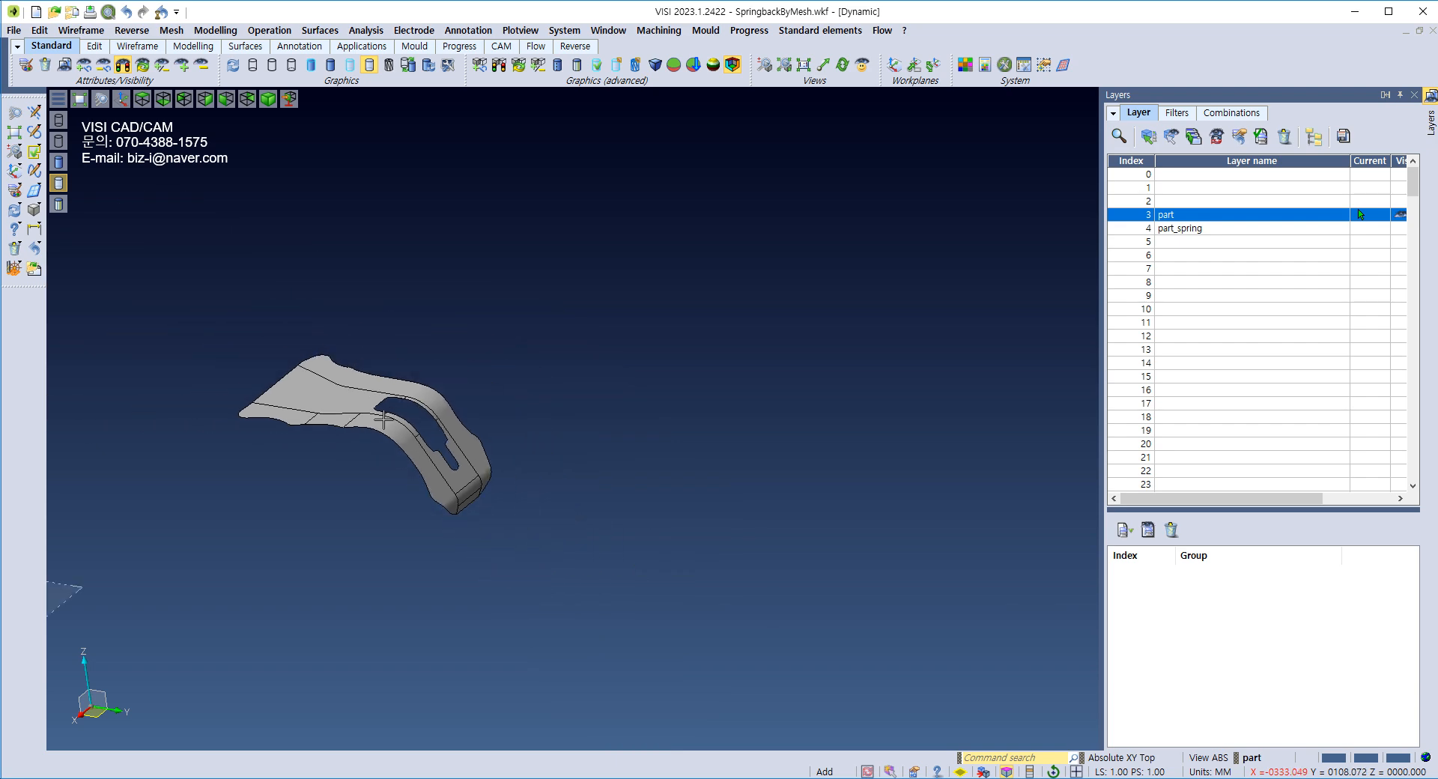
# Step: Show all the part copies again and compare the slotted bend between the original and the unfolded stages
pyautogui.click(122, 65)
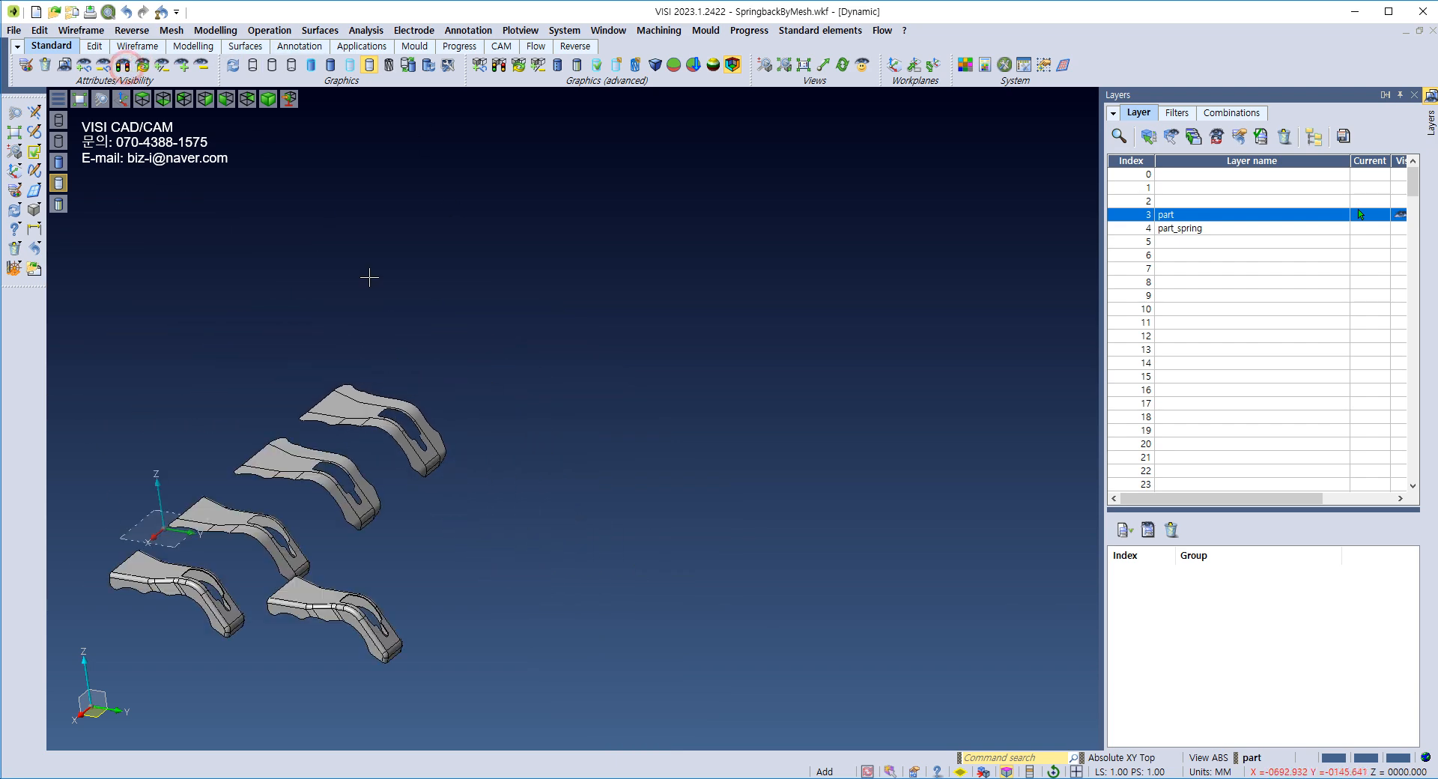
pyautogui.scroll(6, 500, 488)
pyautogui.scroll(2, 500, 488)
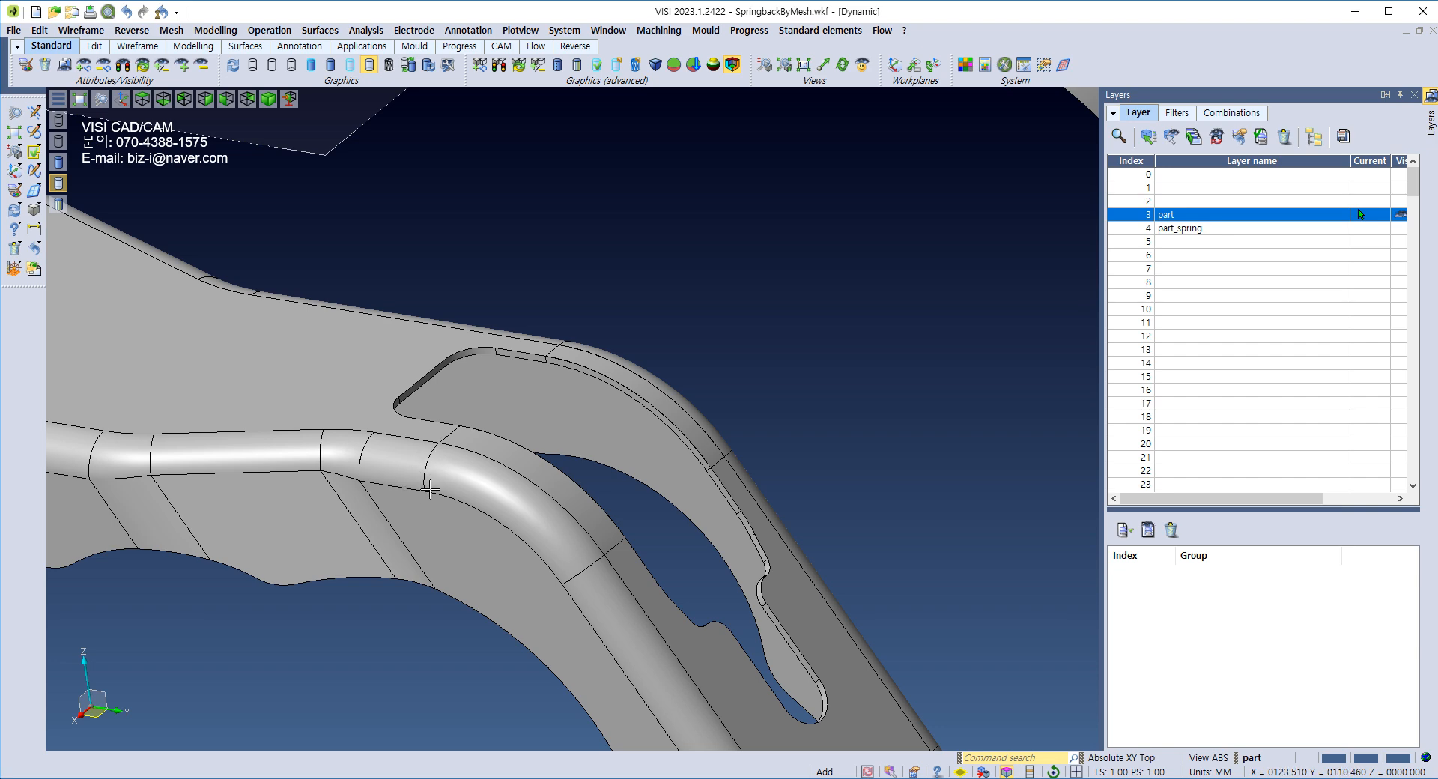
pyautogui.scroll(-5, 592, 571)
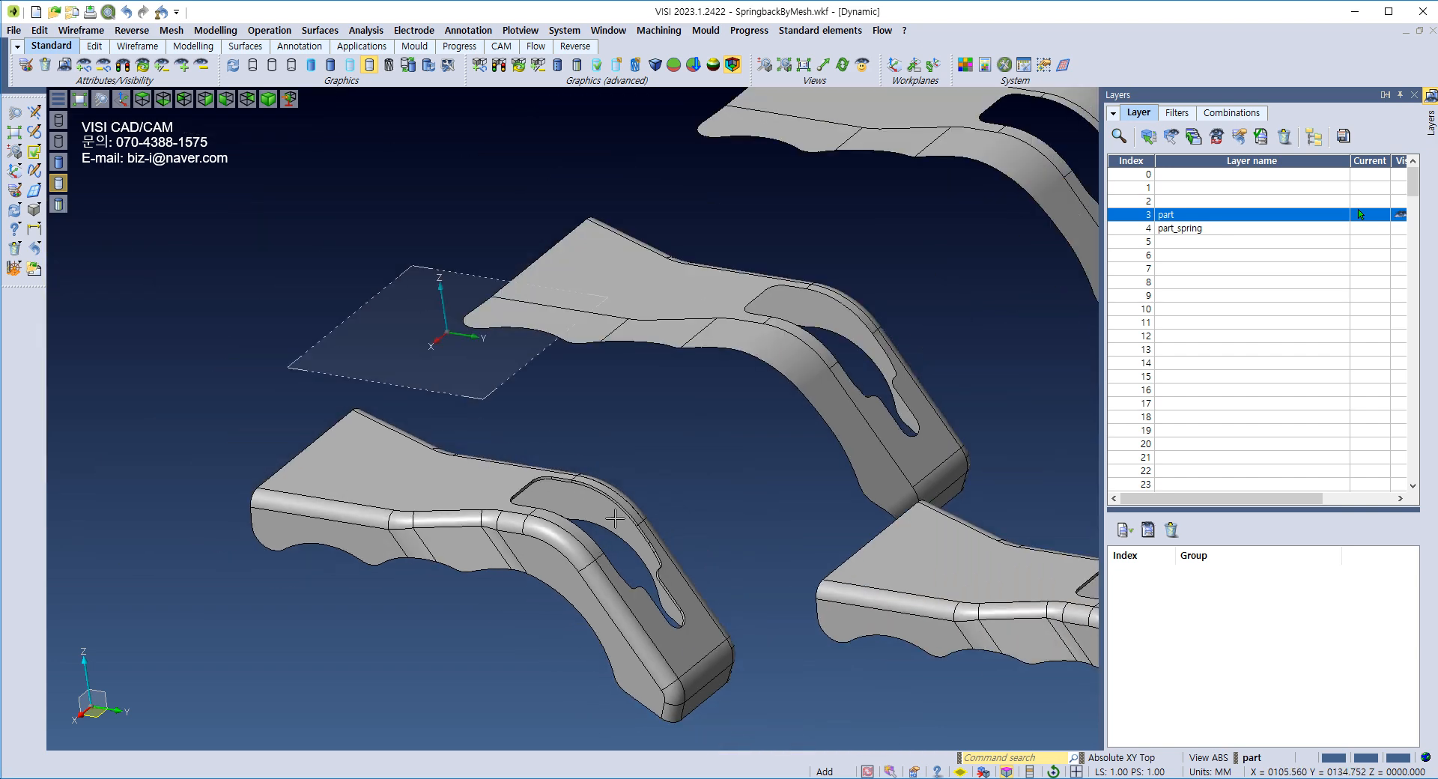
pyautogui.moveTo(779, 353); pyautogui.dragTo(551, 470, button='middle')
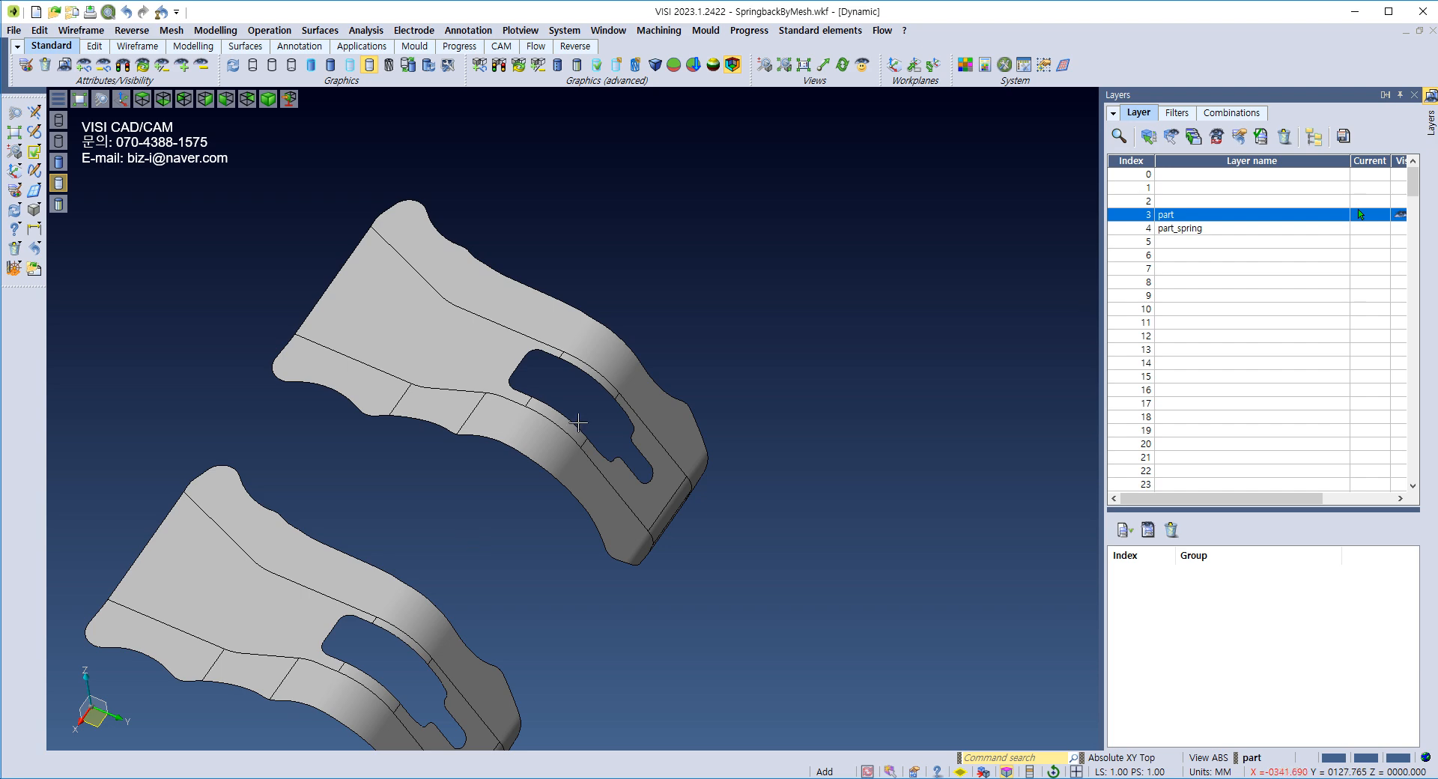
# Step: Examine the newest copy's main bend, slot edges and tip bend up close
pyautogui.scroll(5, 543, 405)
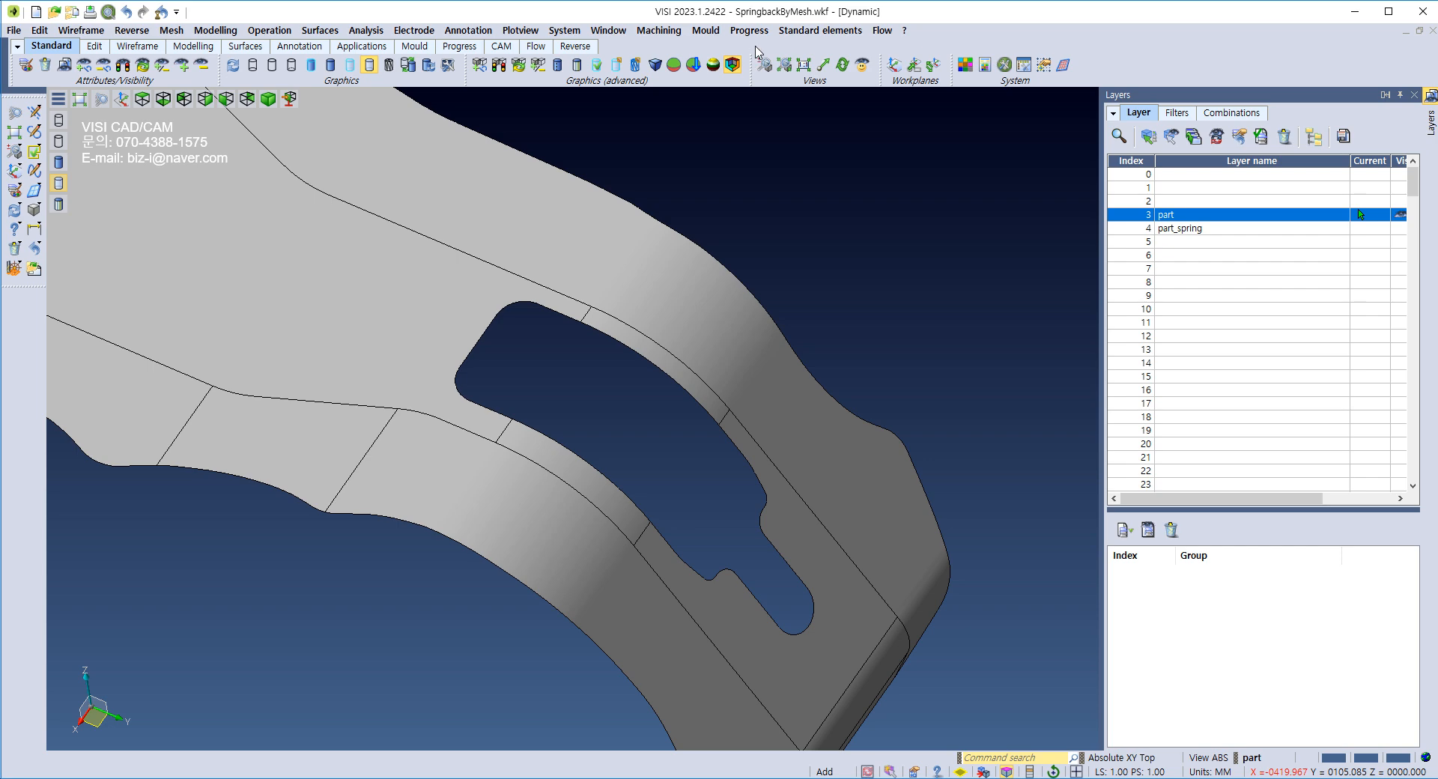
pyautogui.scroll(-2, 585, 414)
pyautogui.click(749, 30)
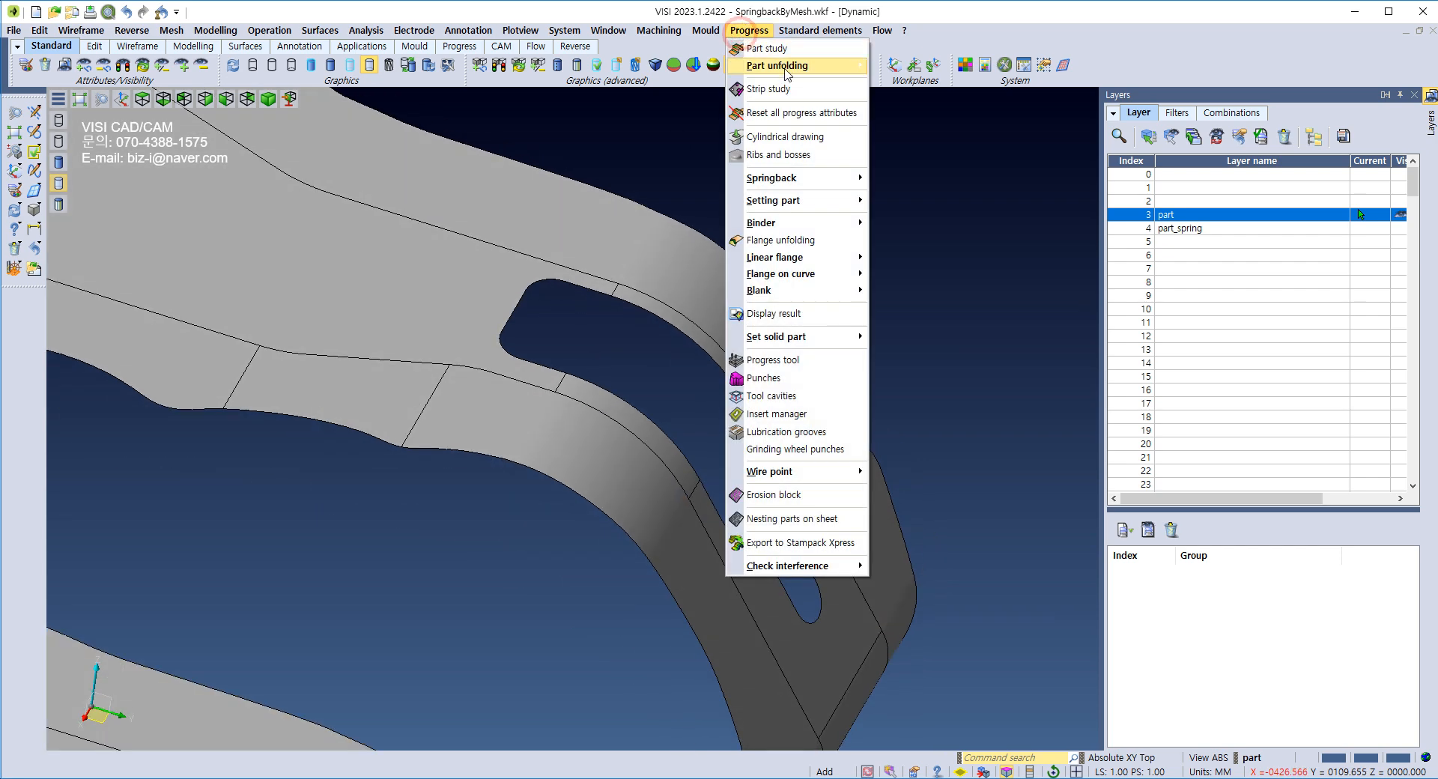
pyautogui.click(662, 171)
pyautogui.moveTo(712, 192); pyautogui.dragTo(549, 224, button='middle')
pyautogui.moveTo(600, 289)
pyautogui.mouseDown(button='middle')
pyautogui.moveTo(600, 254)
pyautogui.moveTo(606, 284)
pyautogui.mouseUp(button='middle')
pyautogui.moveTo(757, 406)
pyautogui.mouseDown(button='middle')
pyautogui.moveTo(713, 264)
pyautogui.moveTo(631, 536)
pyautogui.mouseUp(button='middle')
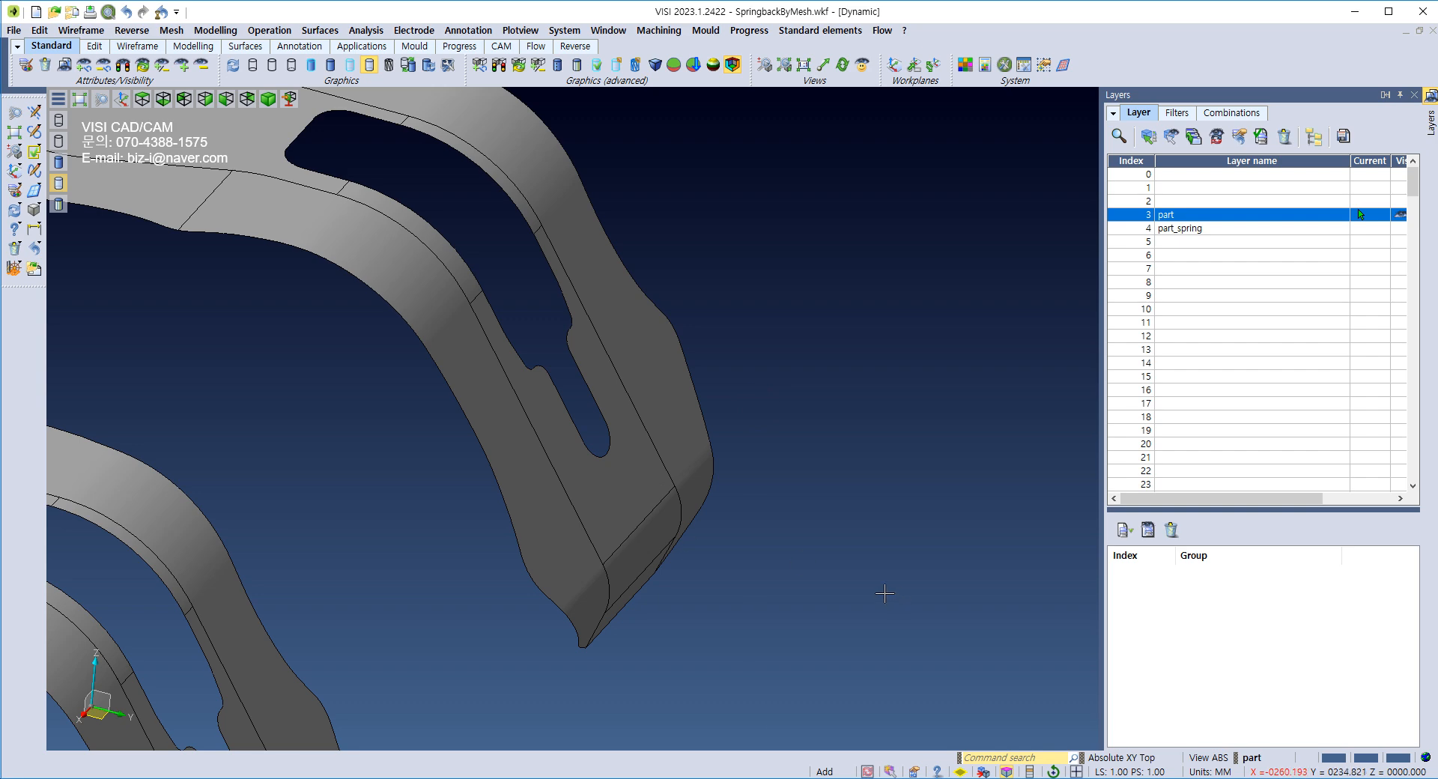
pyautogui.moveTo(778, 298); pyautogui.dragTo(861, 427, button='middle')
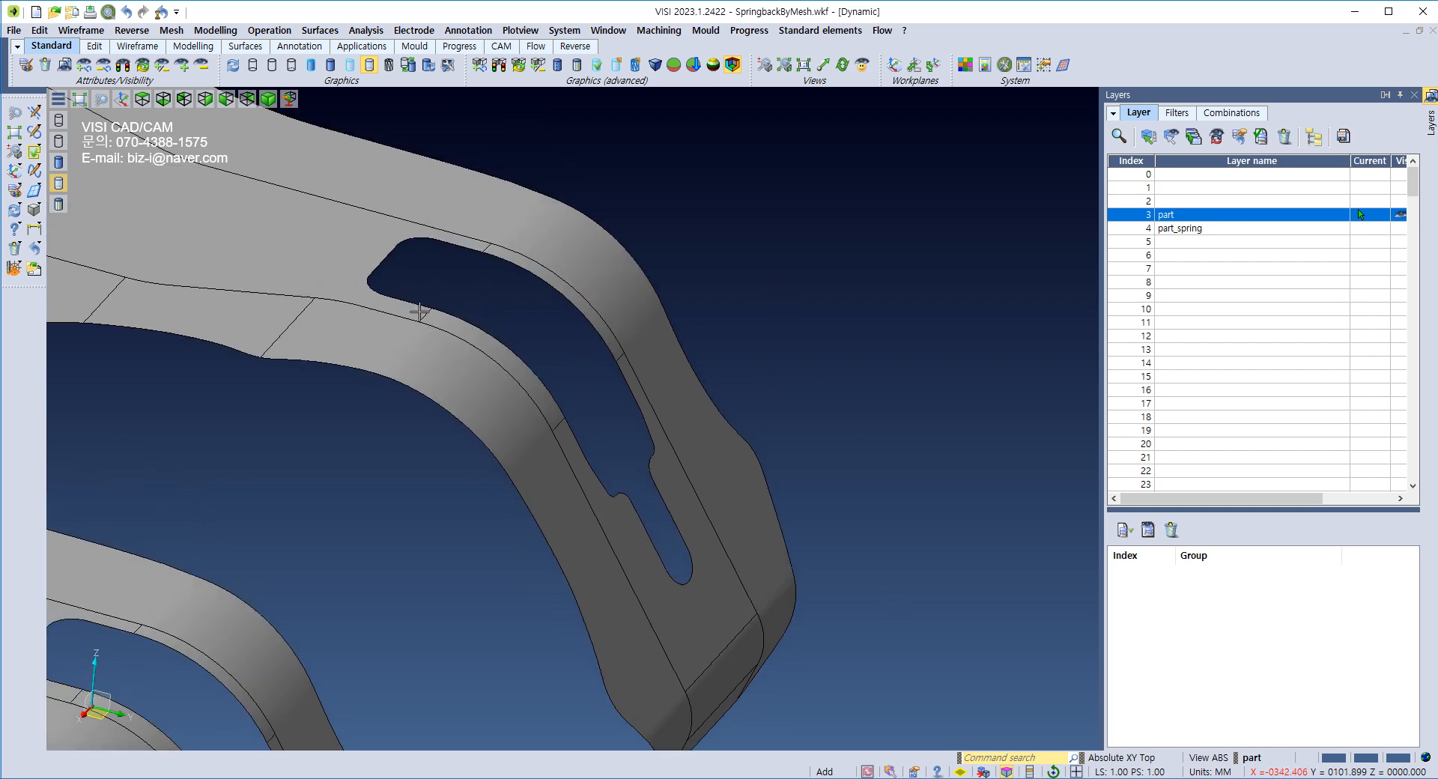
pyautogui.moveTo(822, 614)
pyautogui.mouseDown(button='middle')
pyautogui.moveTo(841, 552)
pyautogui.moveTo(823, 461)
pyautogui.mouseUp(button='middle')
pyautogui.moveTo(734, 459); pyautogui.dragTo(737, 529, button='middle')
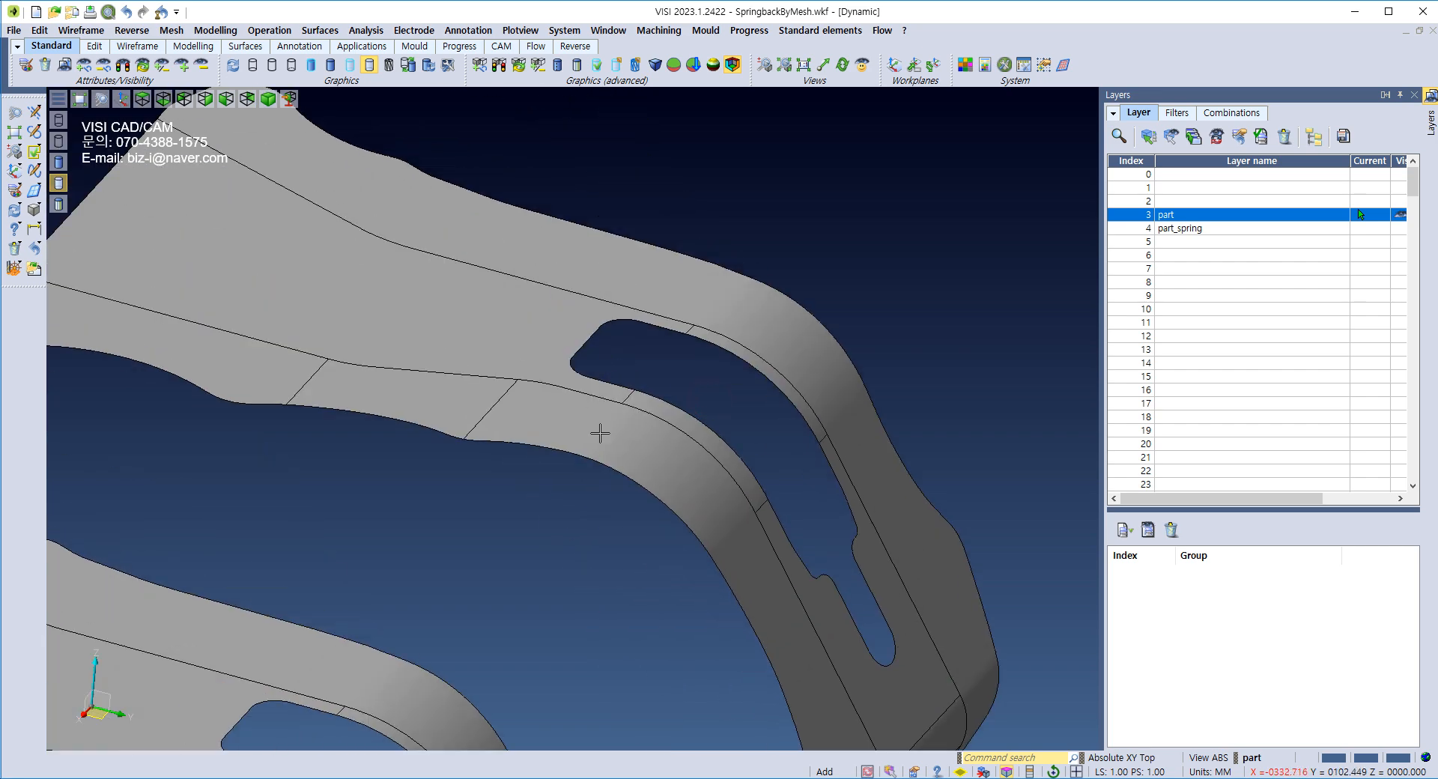
pyautogui.moveTo(786, 375); pyautogui.dragTo(631, 427, button='middle')
pyautogui.moveTo(779, 247)
pyautogui.mouseDown(button='middle')
pyautogui.moveTo(724, 187)
pyautogui.moveTo(743, 108)
pyautogui.mouseUp(button='middle')
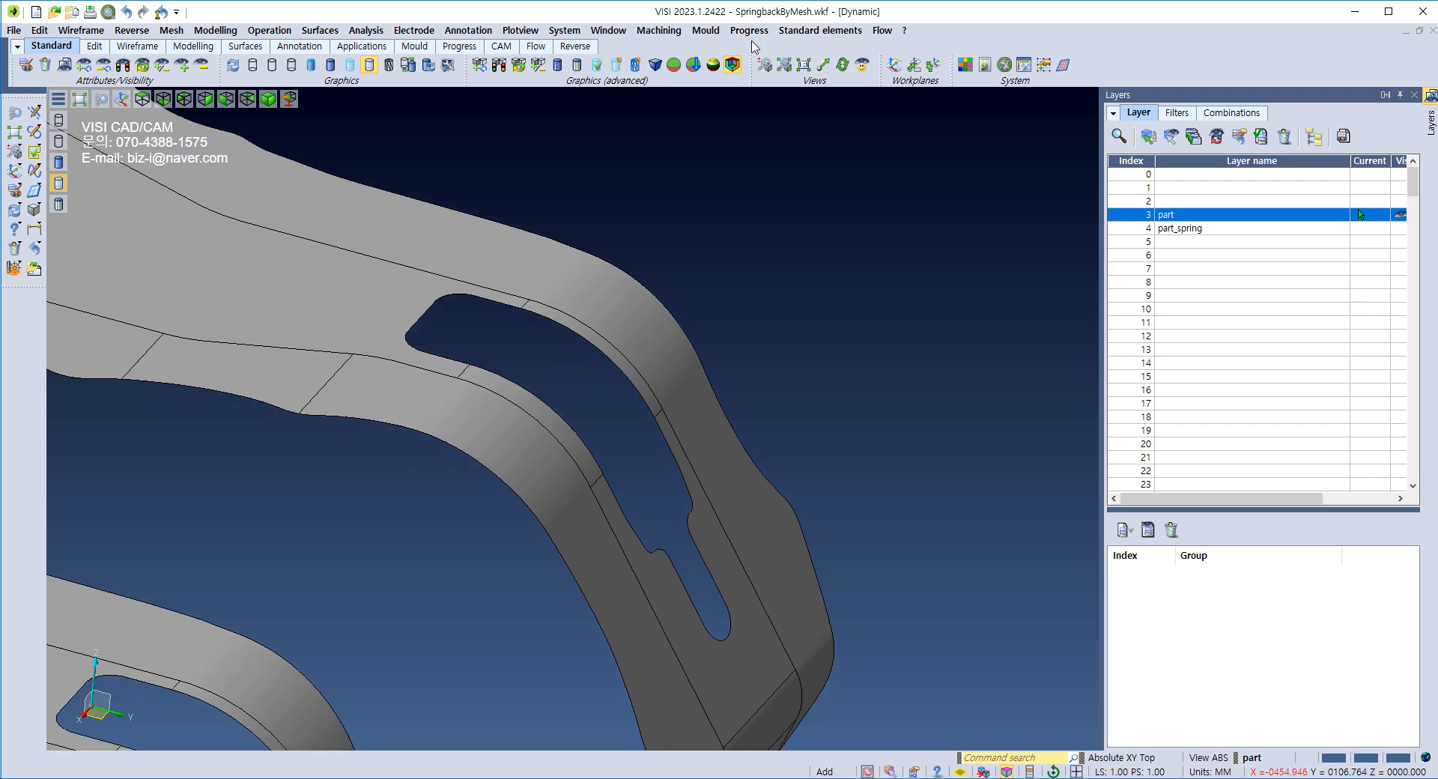
# Step: Try to unfold the narrow curved face beside the newest copy's slot with Linear flange
pyautogui.click(749, 30)
pyautogui.moveTo(792, 262)
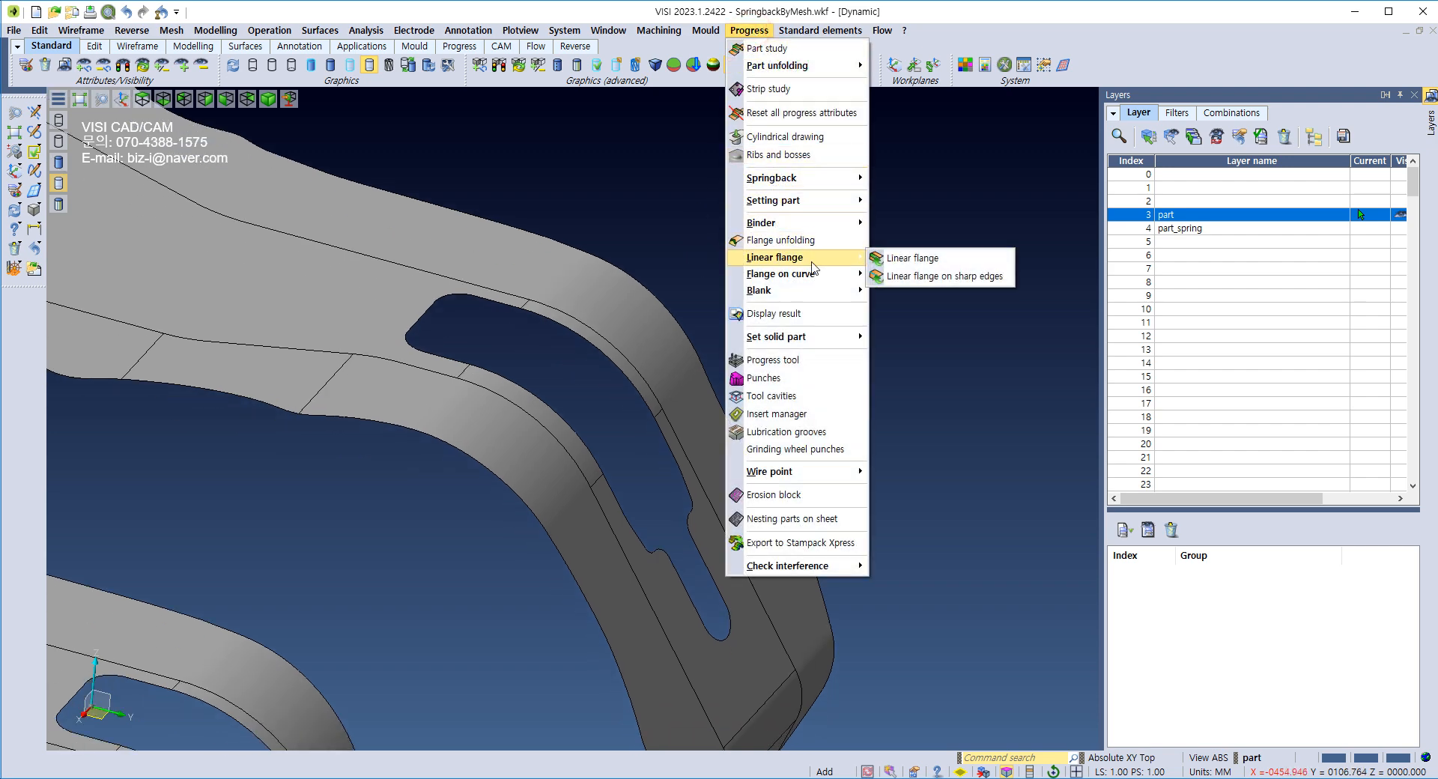
pyautogui.click(912, 258)
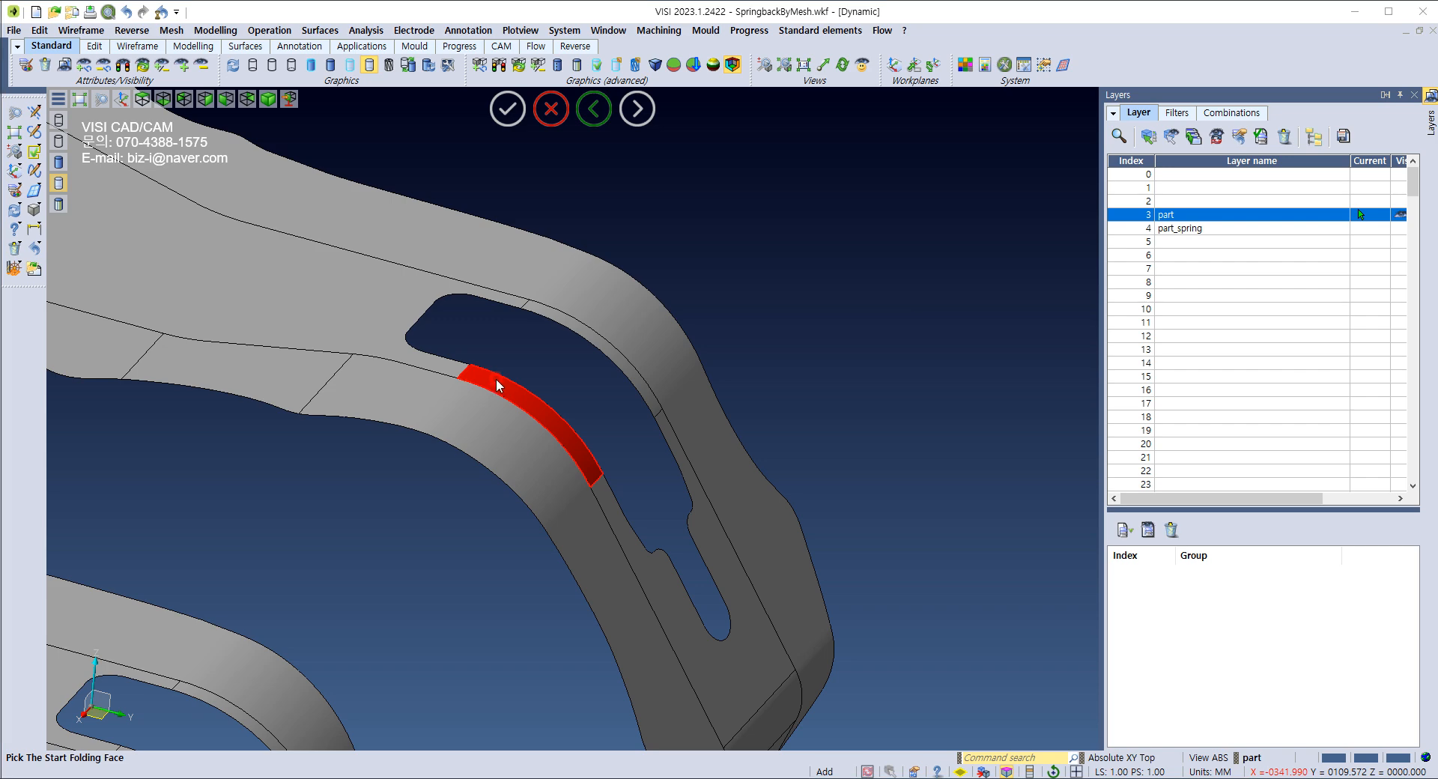
pyautogui.click(496, 379)
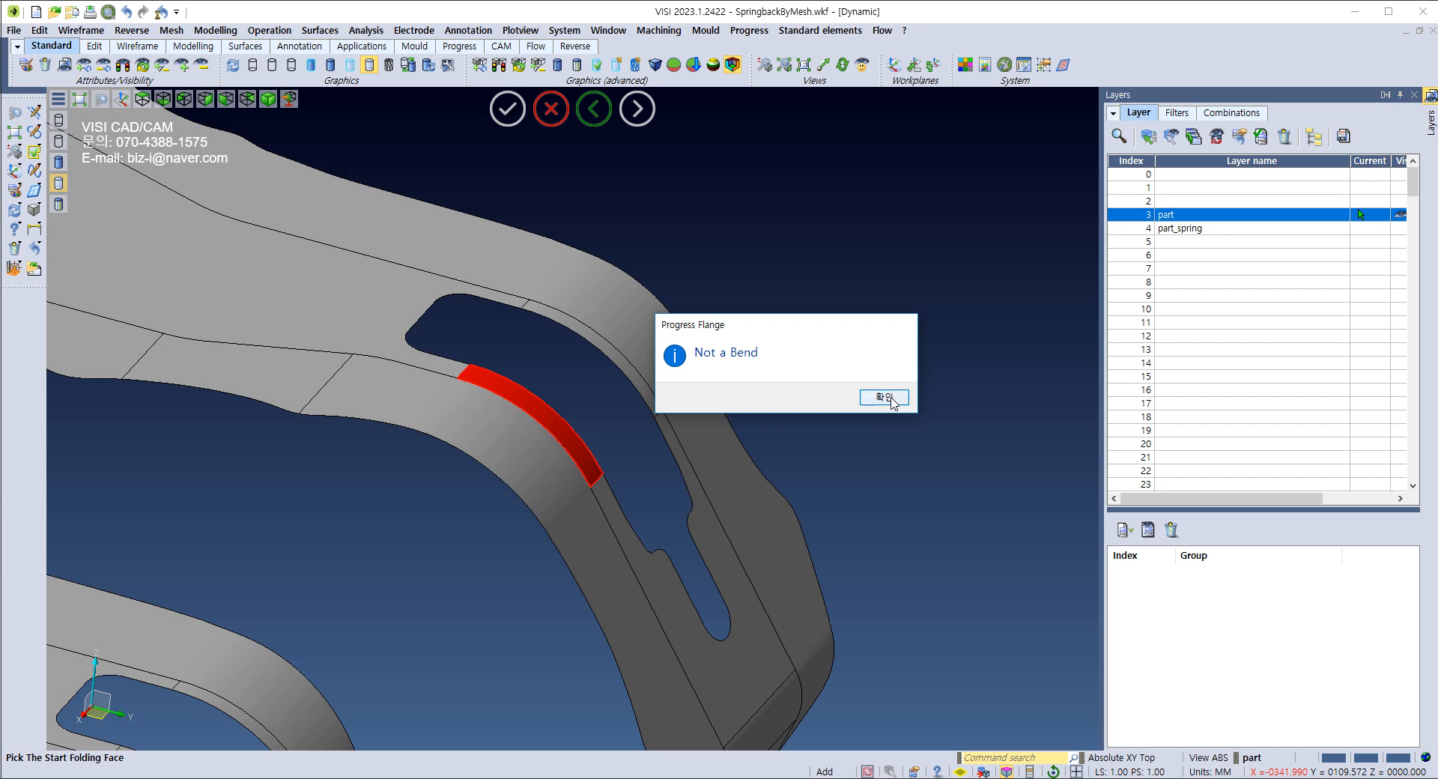
pyautogui.click(885, 397)
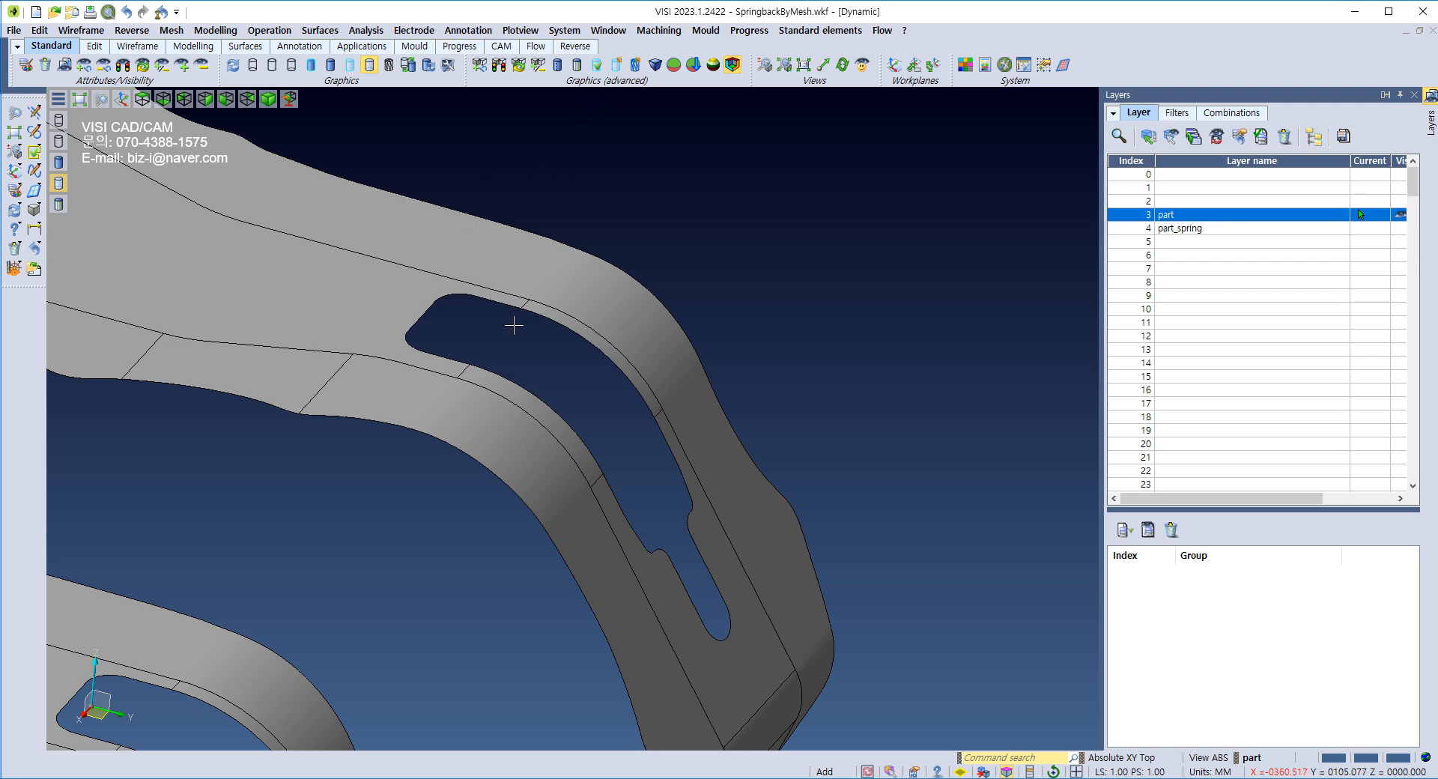
# Step: Cut the newest copy's body across both ends of the main bend, using a Y-direction plane normal for the first cut
pyautogui.click(270, 30)
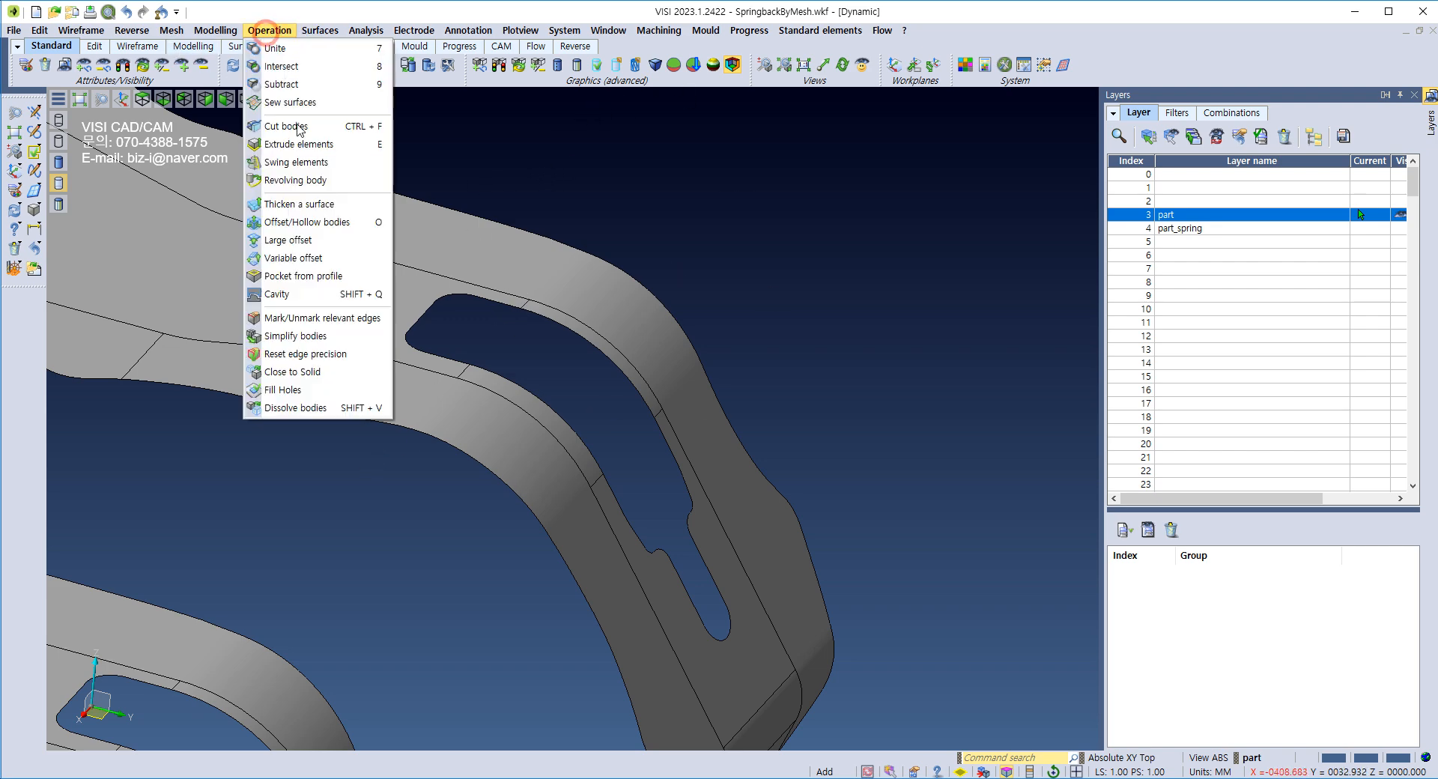
pyautogui.click(288, 124)
pyautogui.click(555, 328)
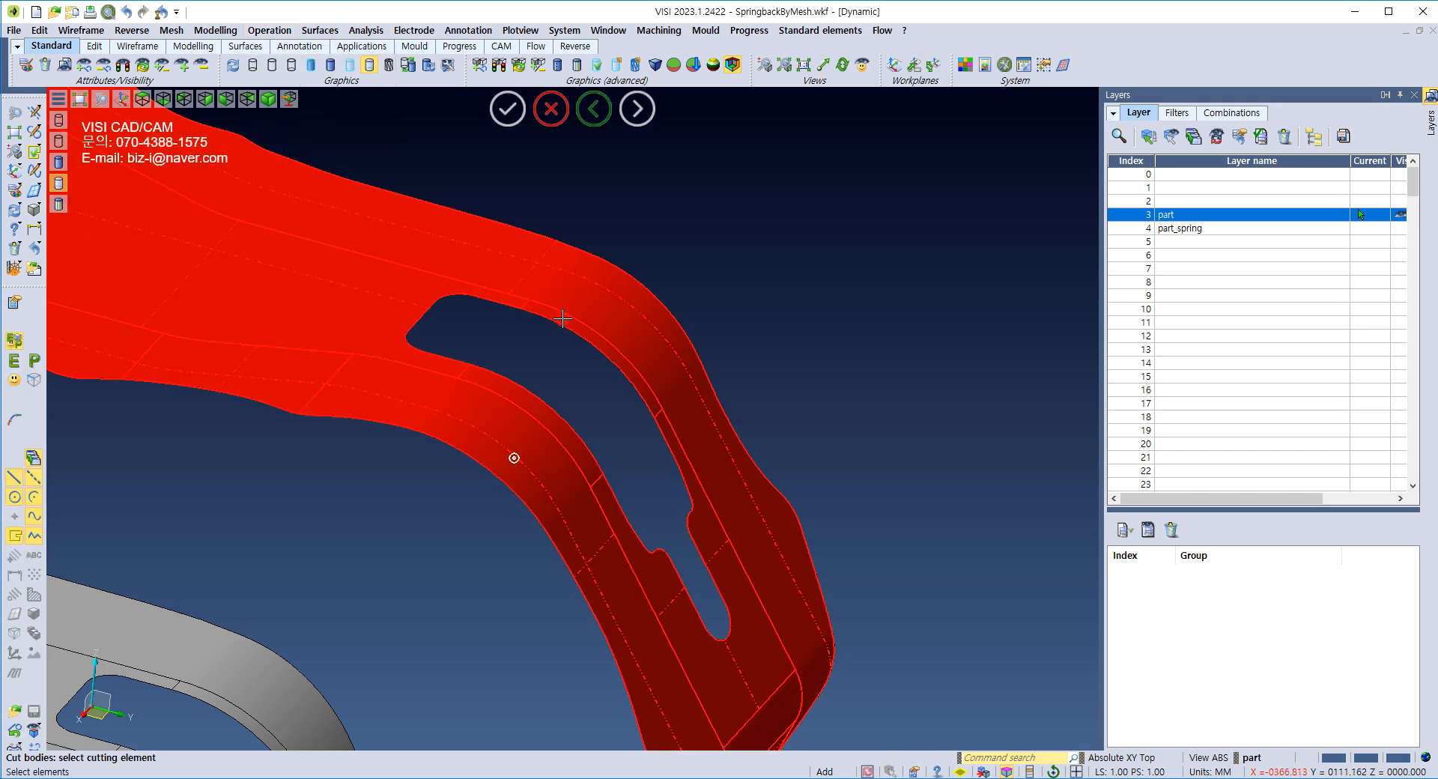
pyautogui.click(466, 364)
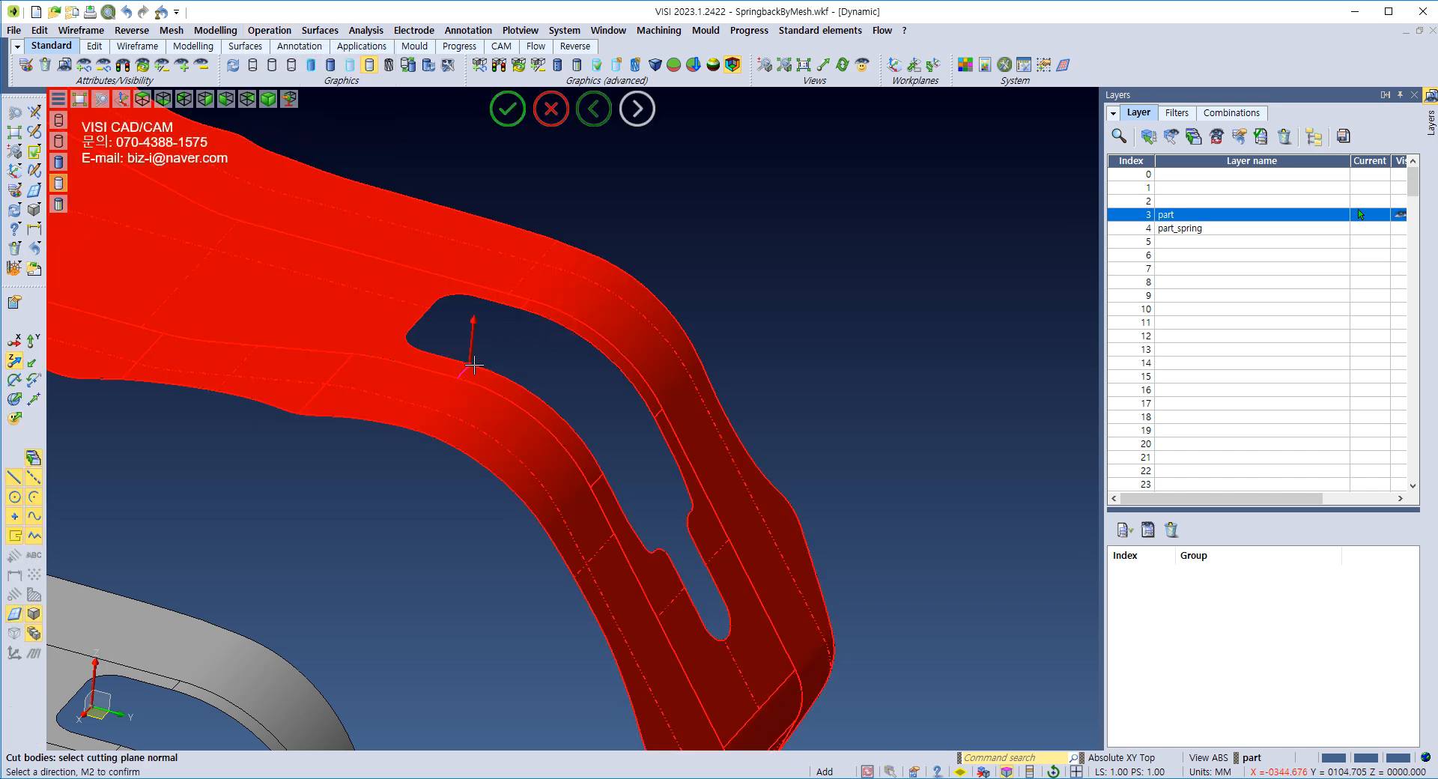
pyautogui.click(33, 341)
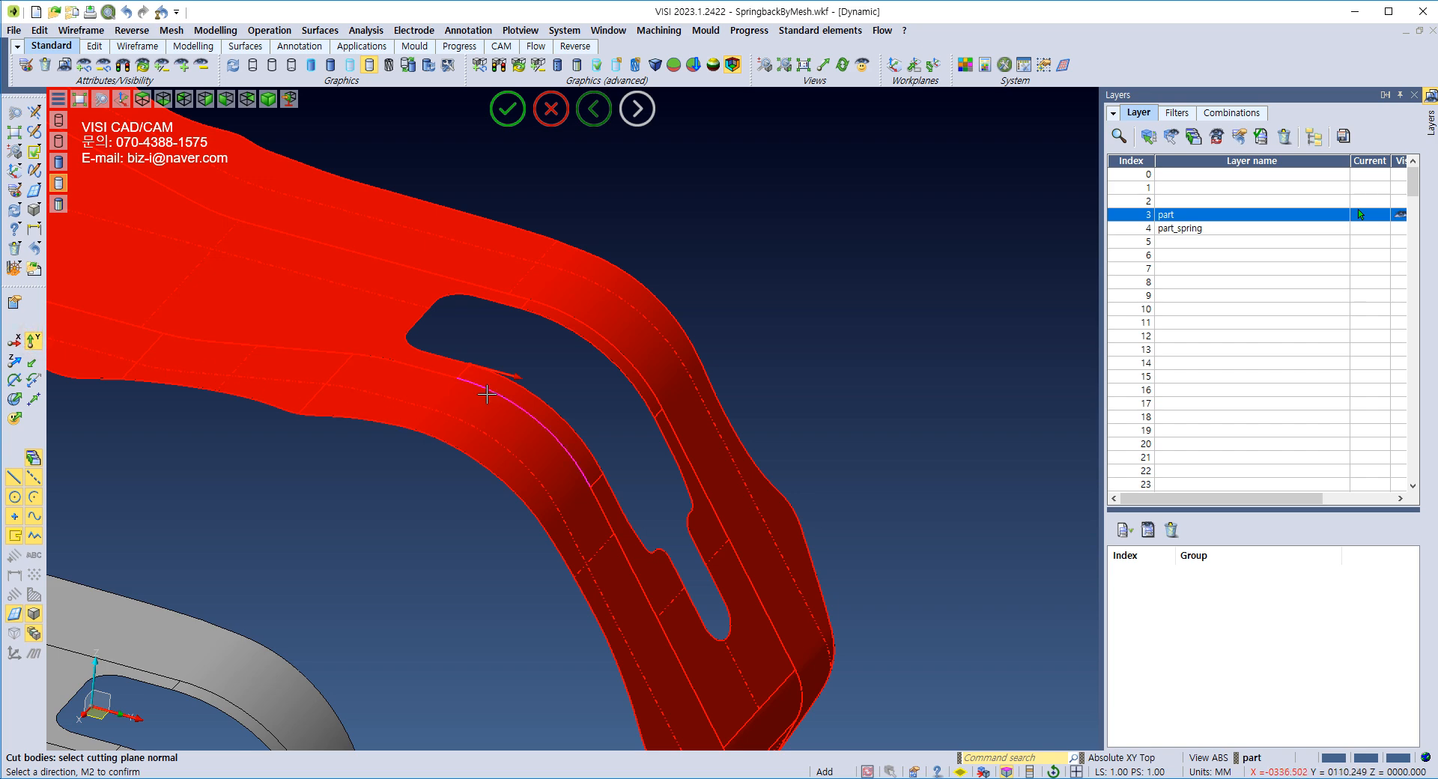
pyautogui.middleClick(487, 395)
pyautogui.click(592, 457)
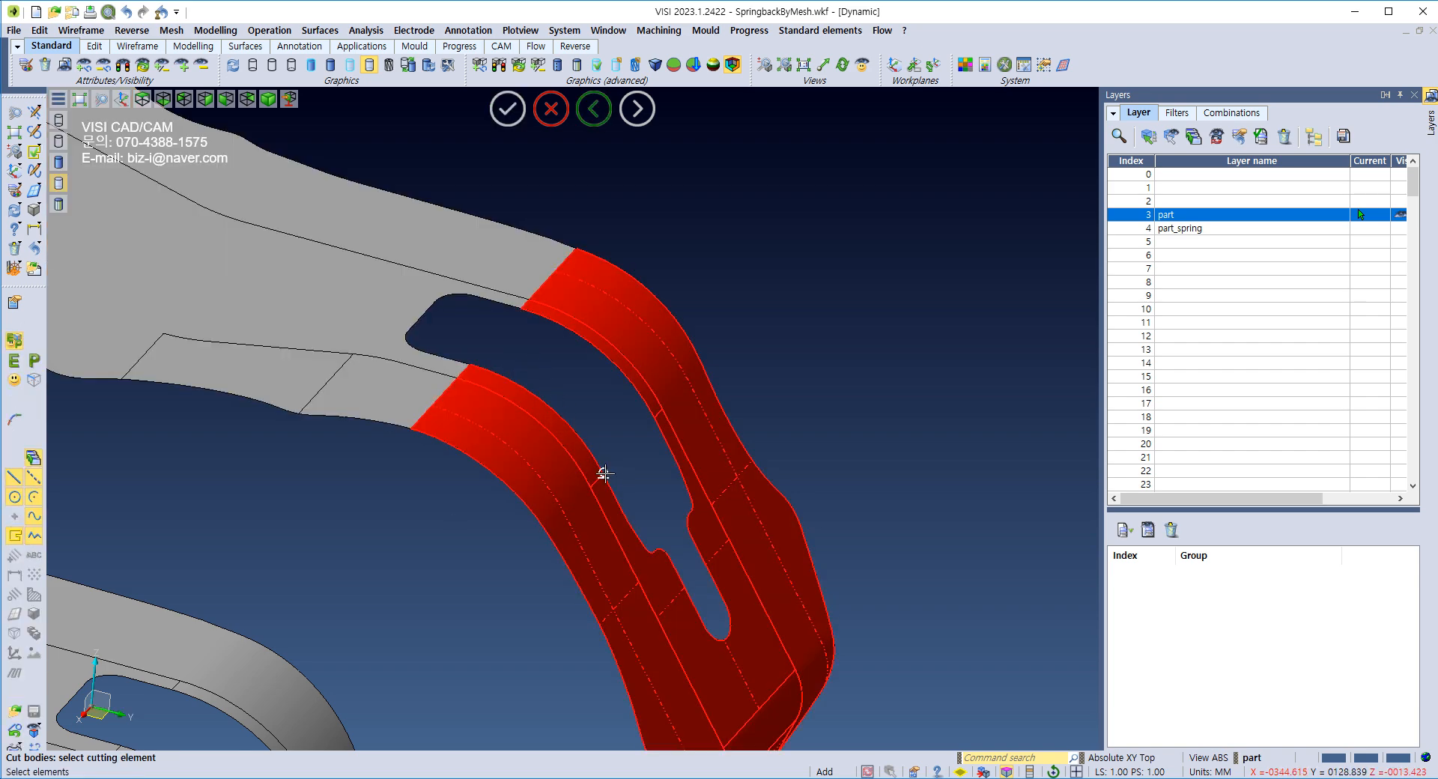
pyautogui.click(604, 473)
pyautogui.middleClick(628, 461)
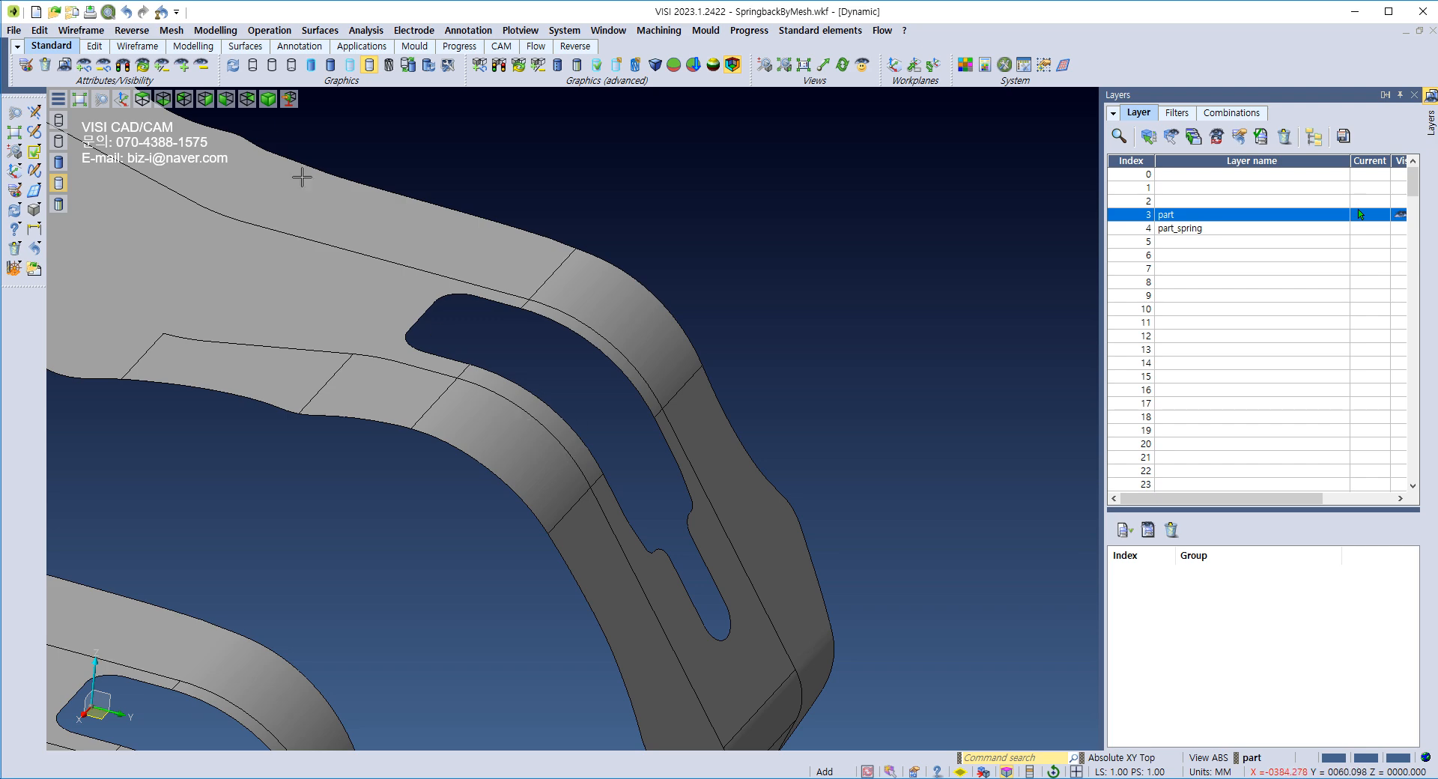
pyautogui.click(269, 30)
pyautogui.click(282, 47)
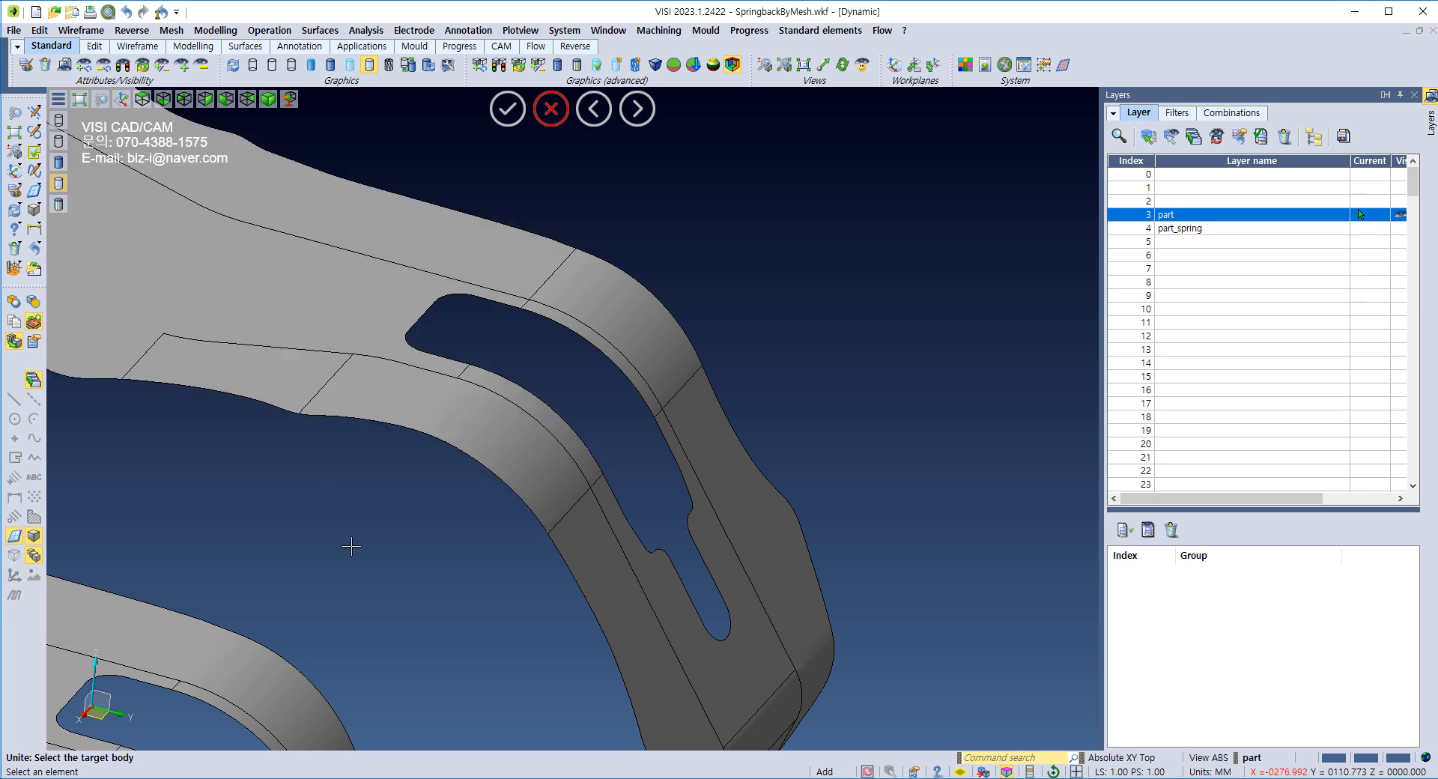
pyautogui.press('Escape')
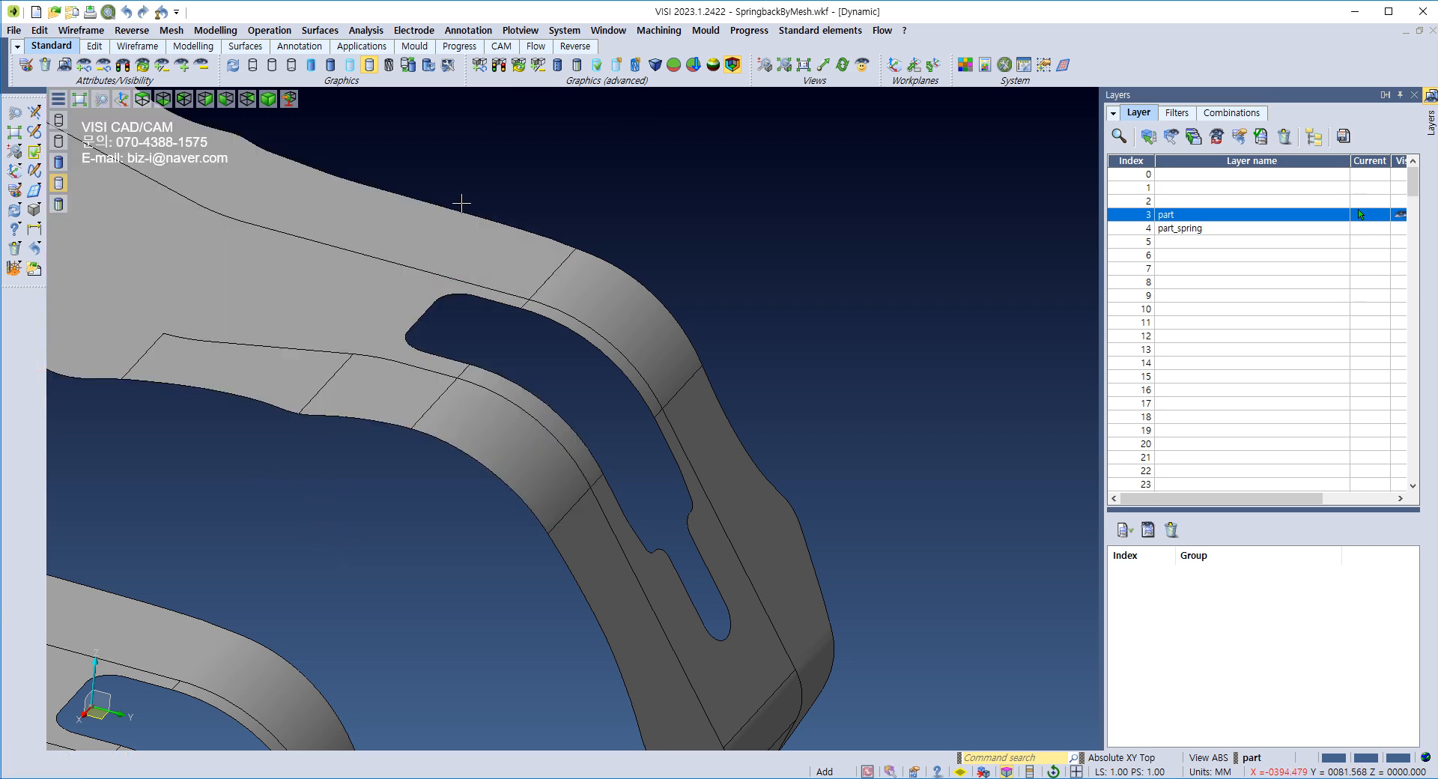
# Step: Unite the flat base, both bend strips beside the slot and the lower section into one sheet body
pyautogui.rightClick(491, 160)
pyautogui.moveTo(587, 197)
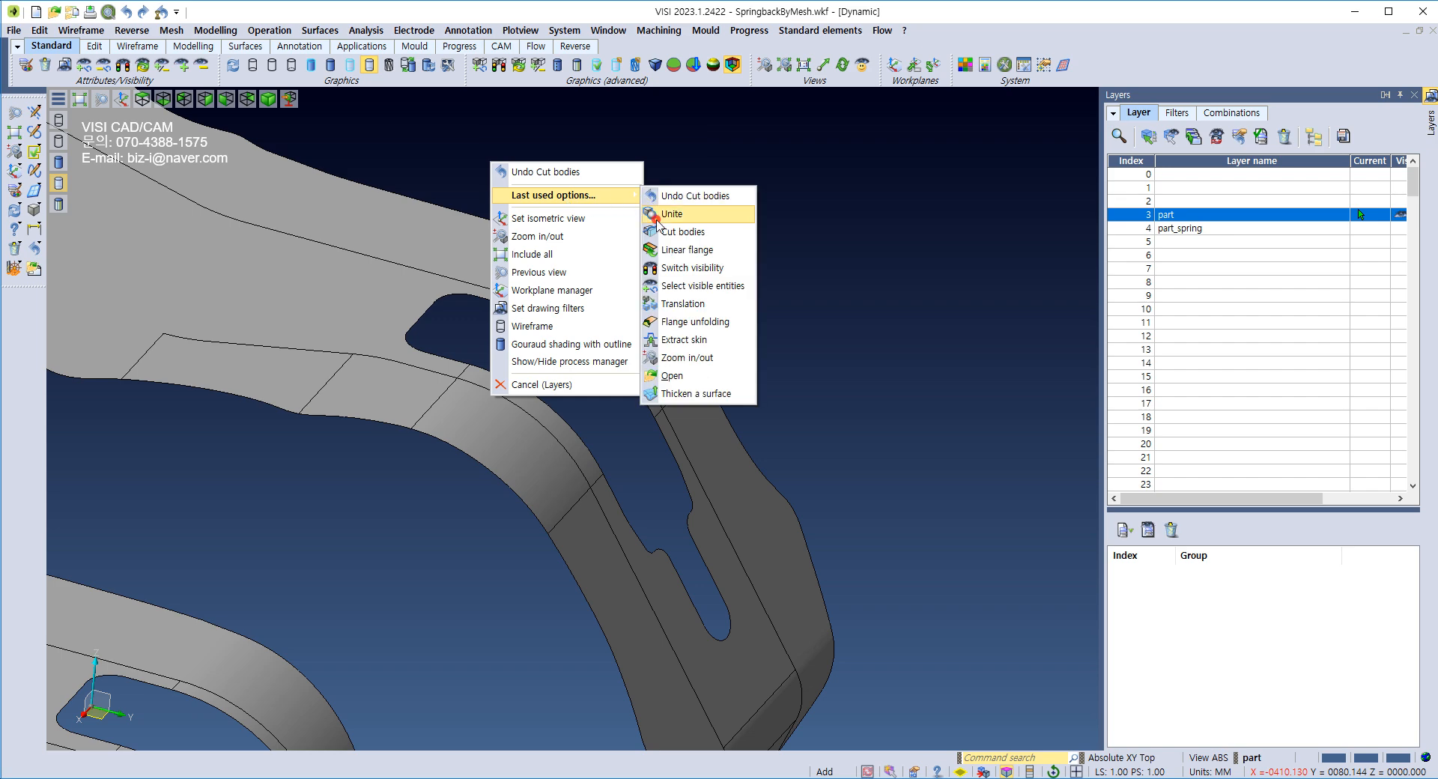
pyautogui.click(668, 213)
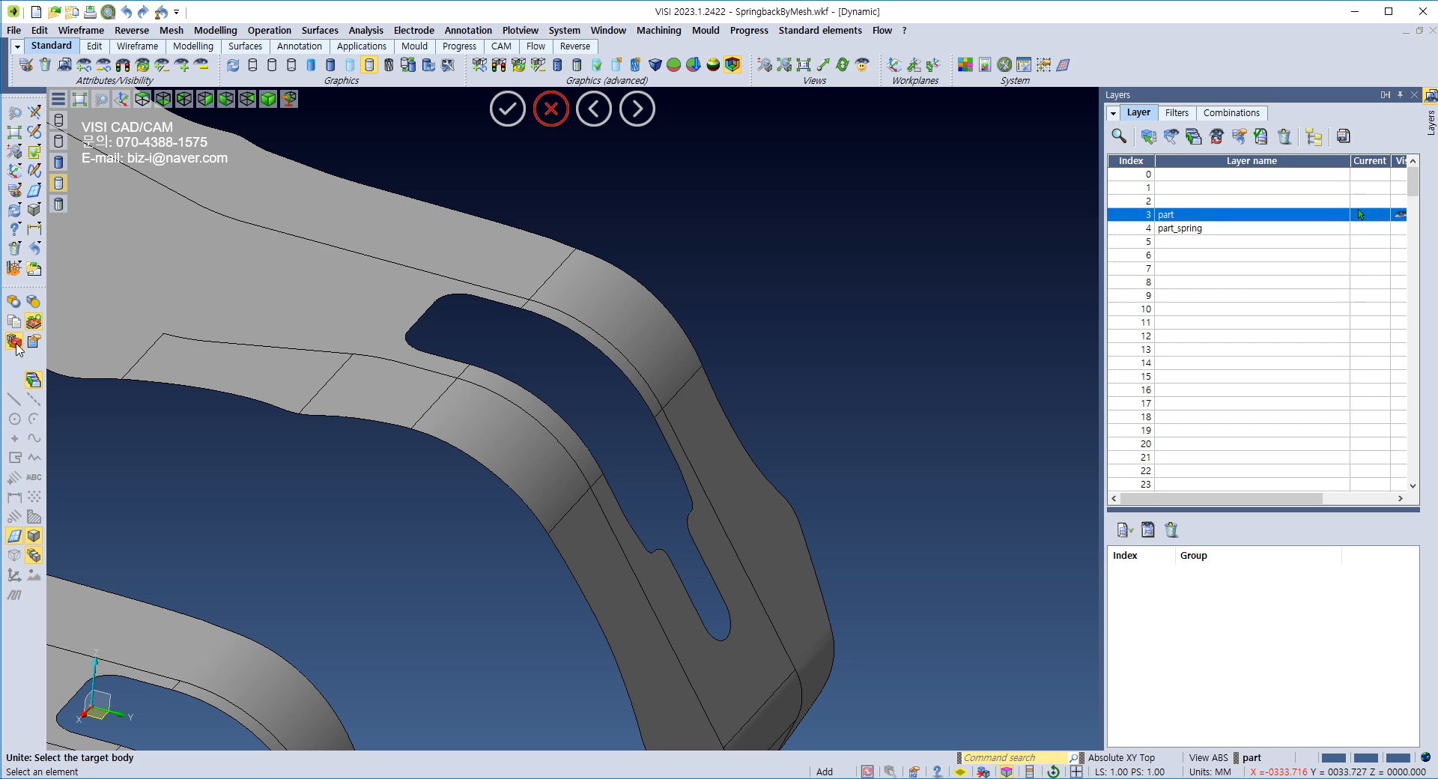
pyautogui.click(320, 377)
pyautogui.click(457, 422)
pyautogui.click(541, 480)
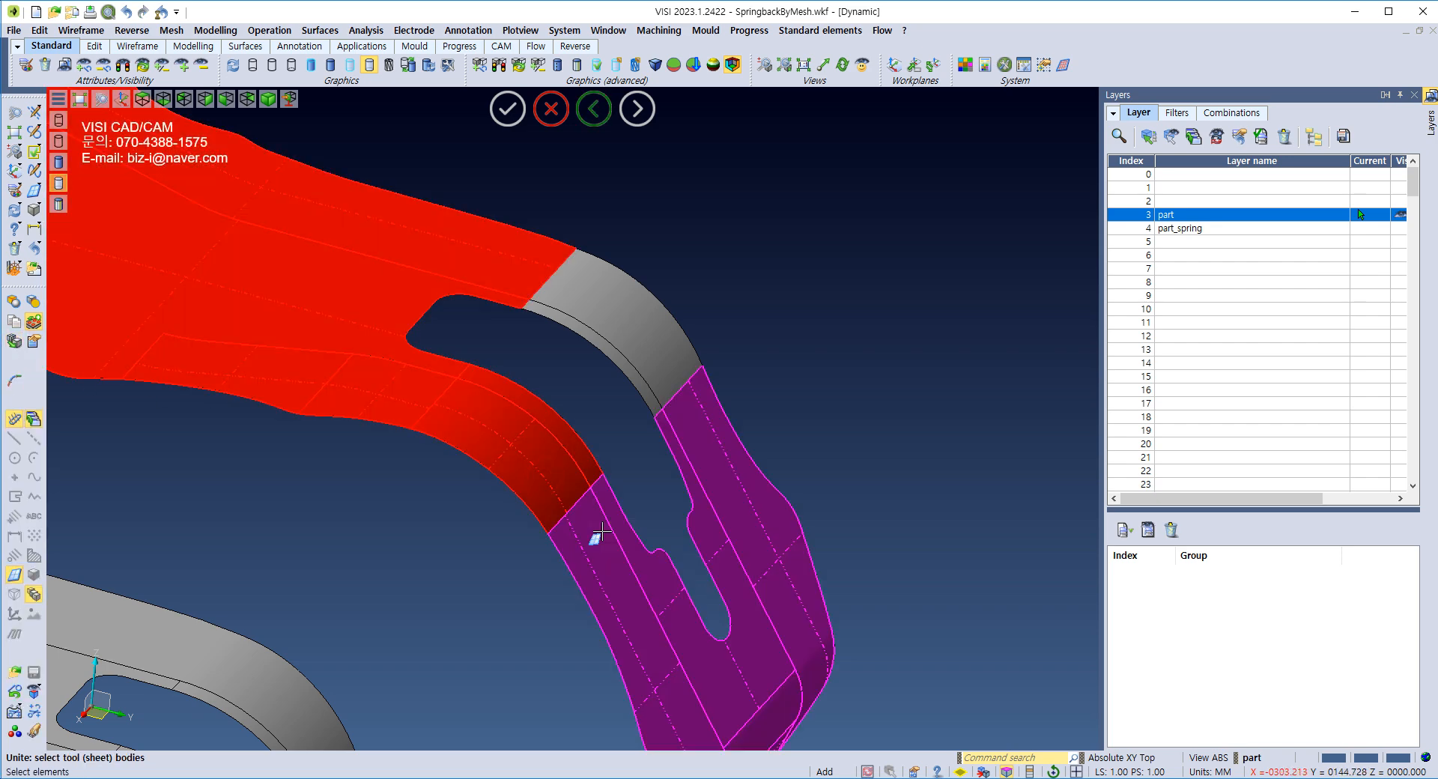
pyautogui.click(651, 376)
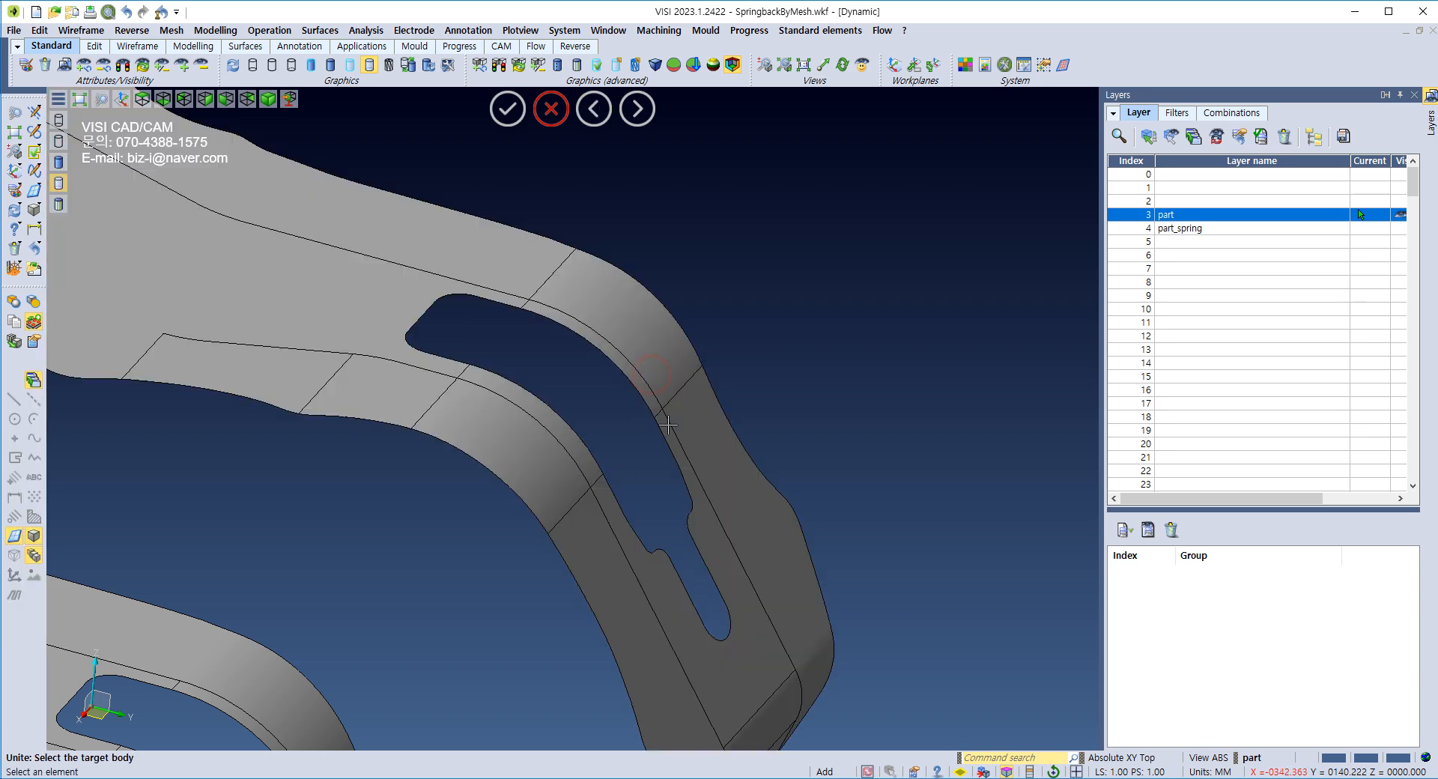
pyautogui.press('Escape')
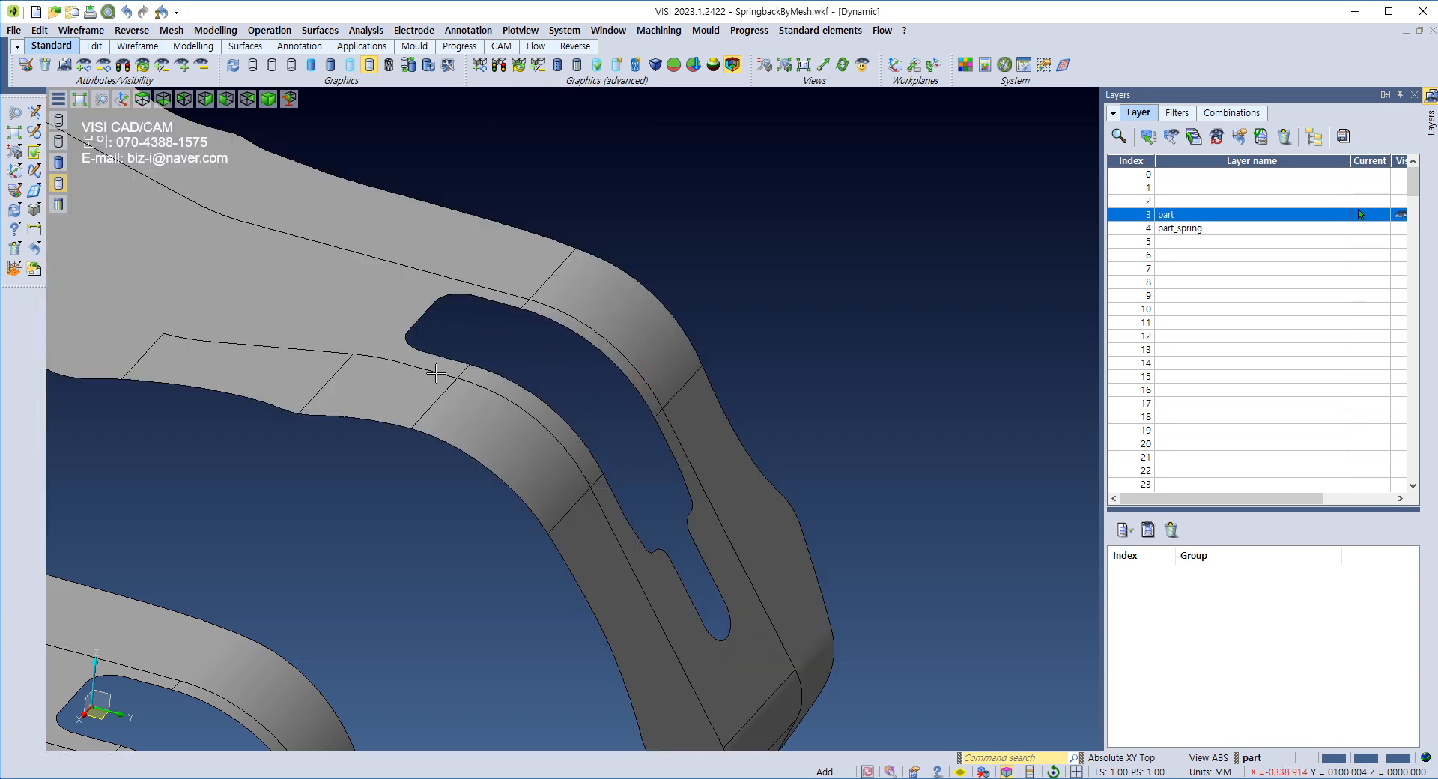
pyautogui.click(14, 248)
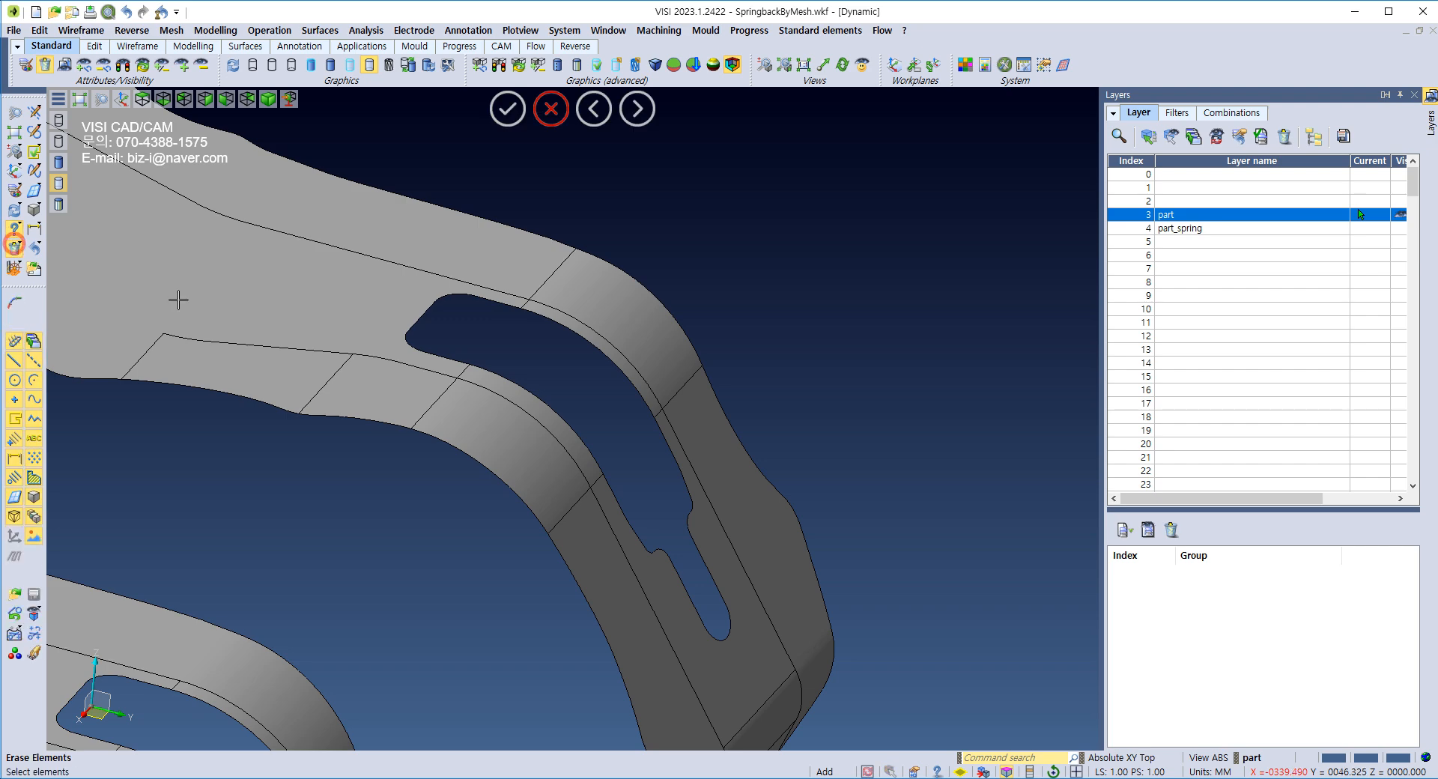
pyautogui.press('Escape')
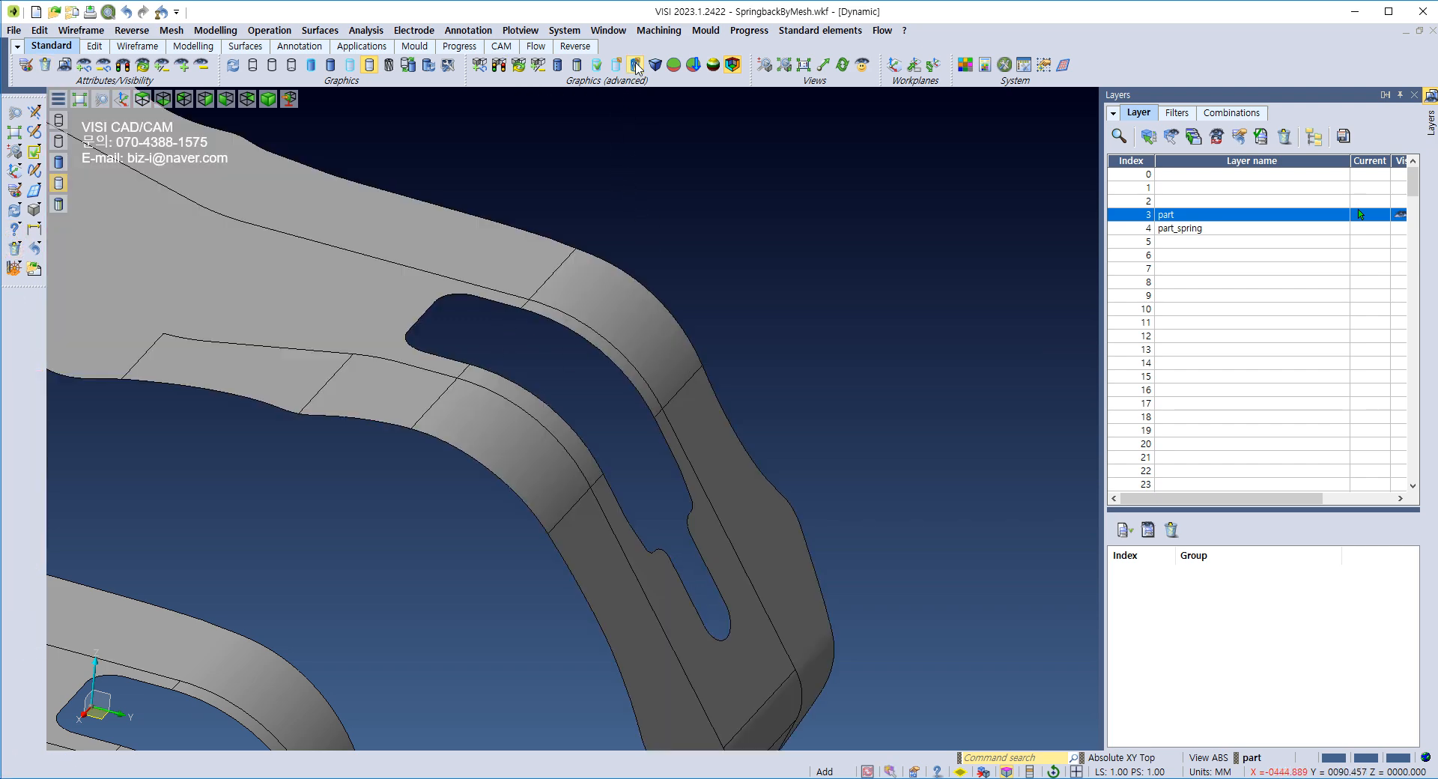
# Step: Unfold the near-side bend strip beside the slot flat with Linear flange, using Constant Length Unfolding
pyautogui.click(749, 31)
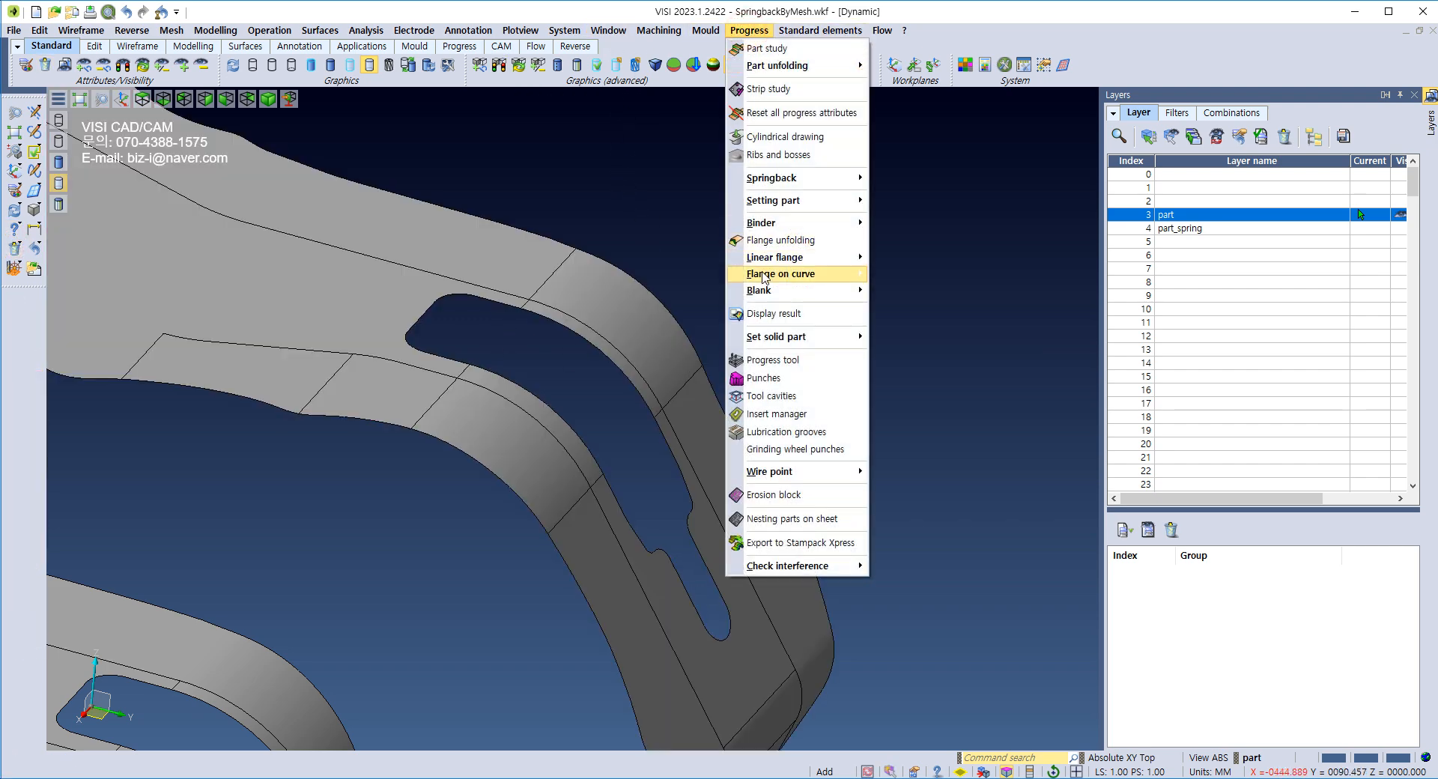
pyautogui.moveTo(778, 268)
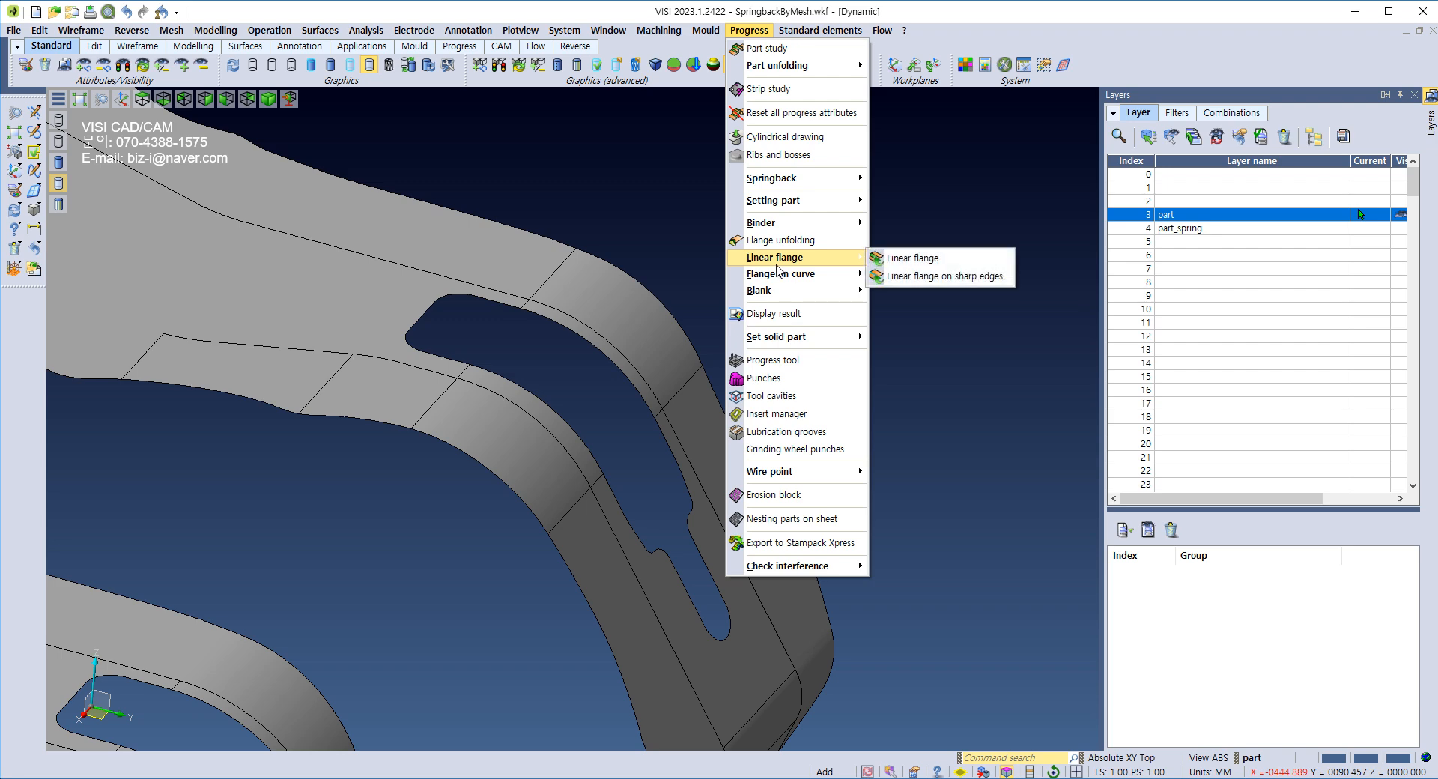
pyautogui.click(883, 259)
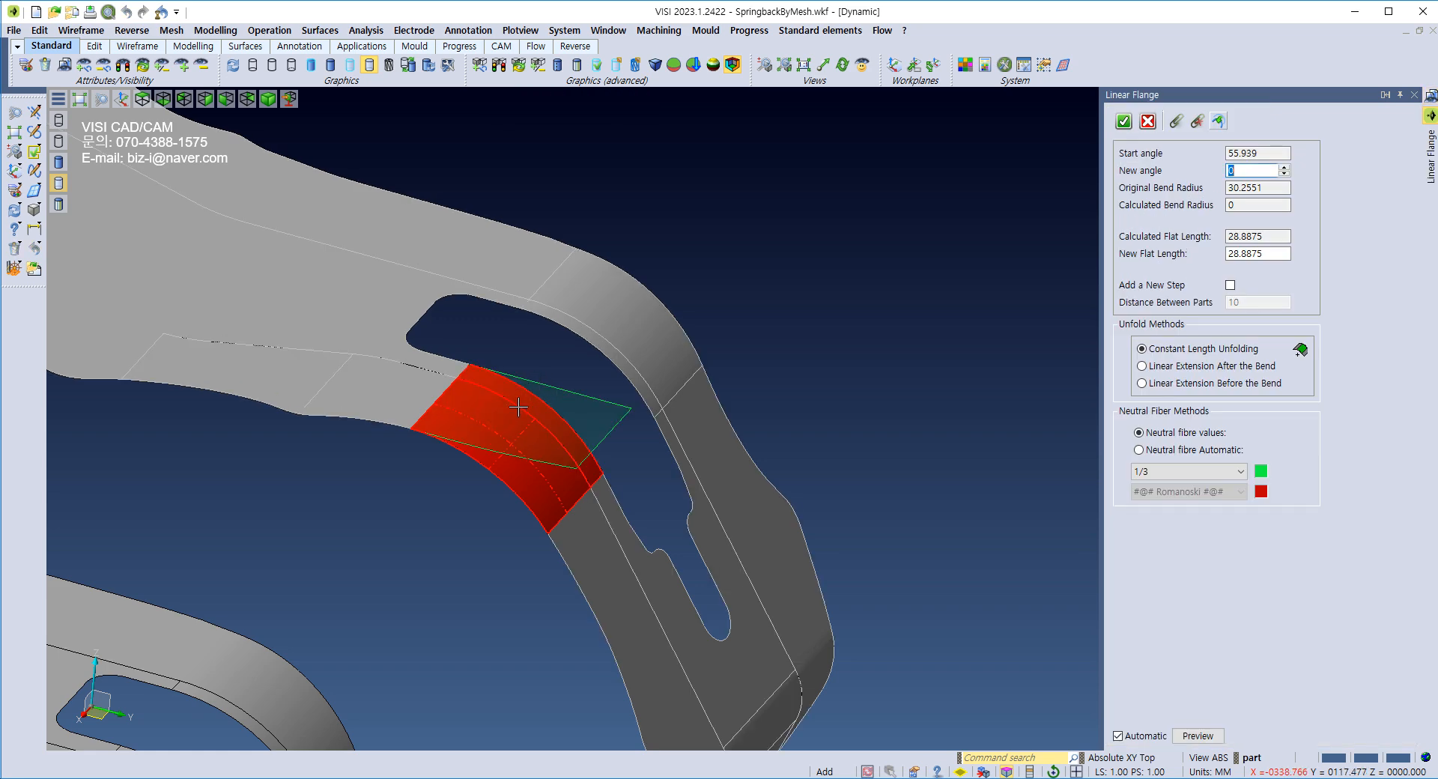
pyautogui.scroll(3, 578, 438)
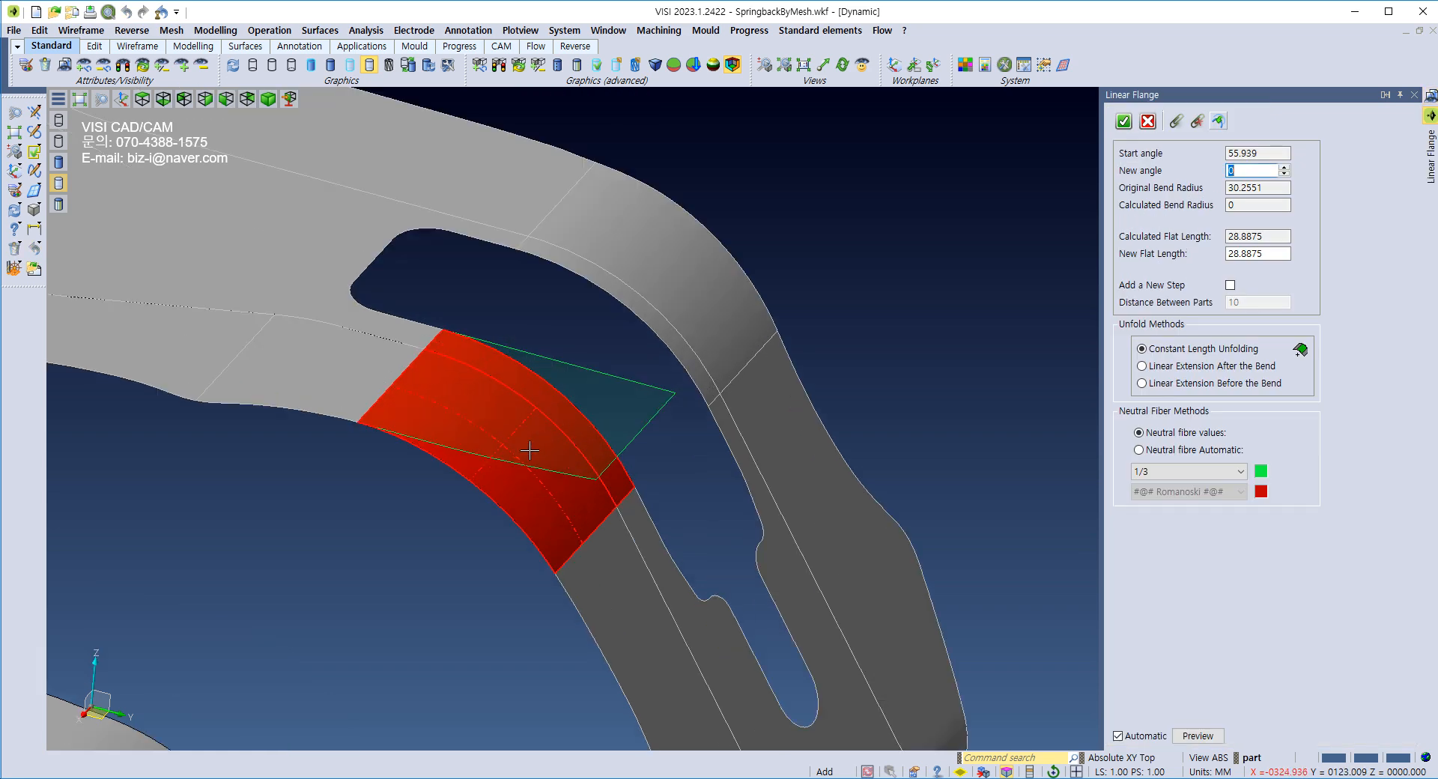
pyautogui.click(1123, 122)
pyautogui.scroll(-2, 851, 305)
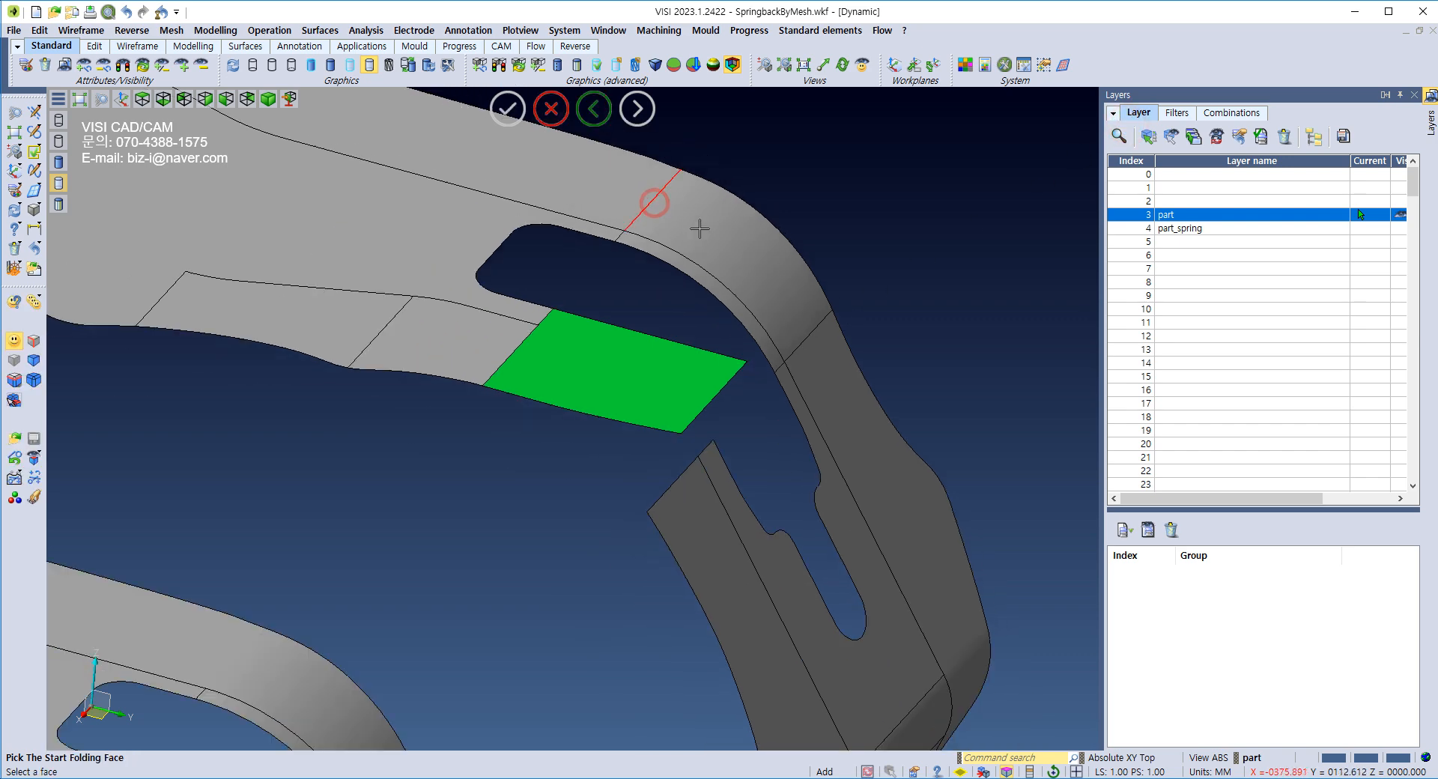
# Step: Flatten the far-side bend strip beside the slot, bringing the attached lower section level with the base
pyautogui.click(698, 229)
pyautogui.scroll(-2, 745, 319)
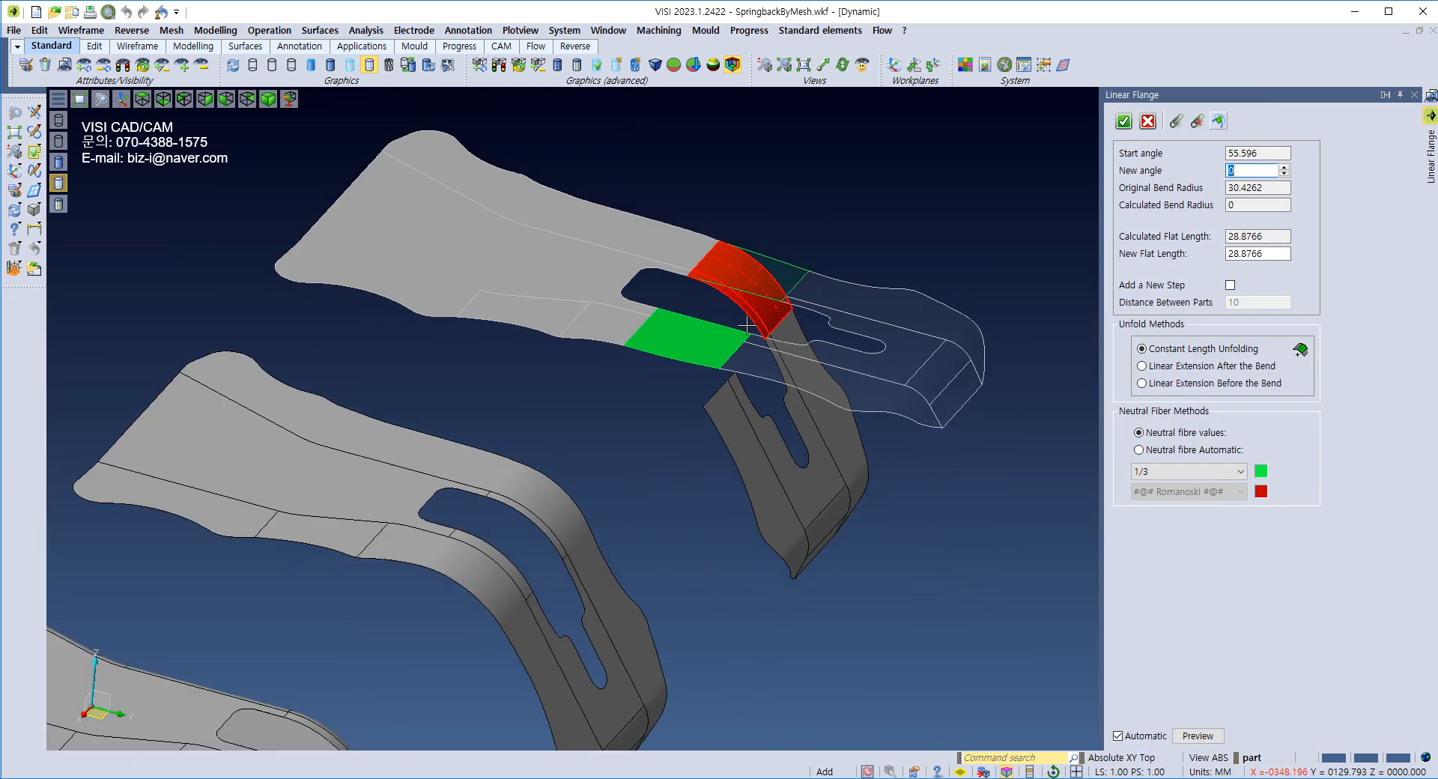
pyautogui.scroll(3, 748, 324)
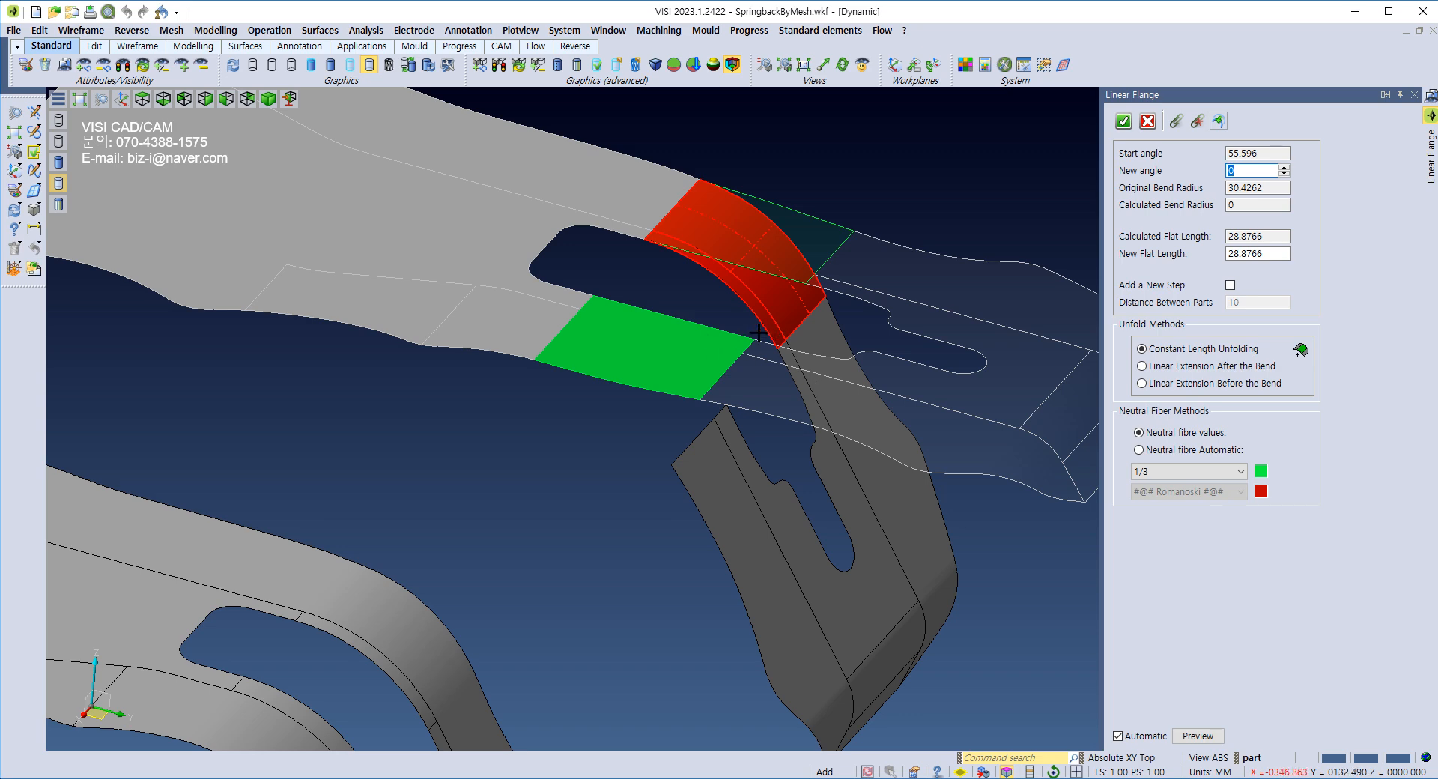
pyautogui.scroll(-2, 759, 333)
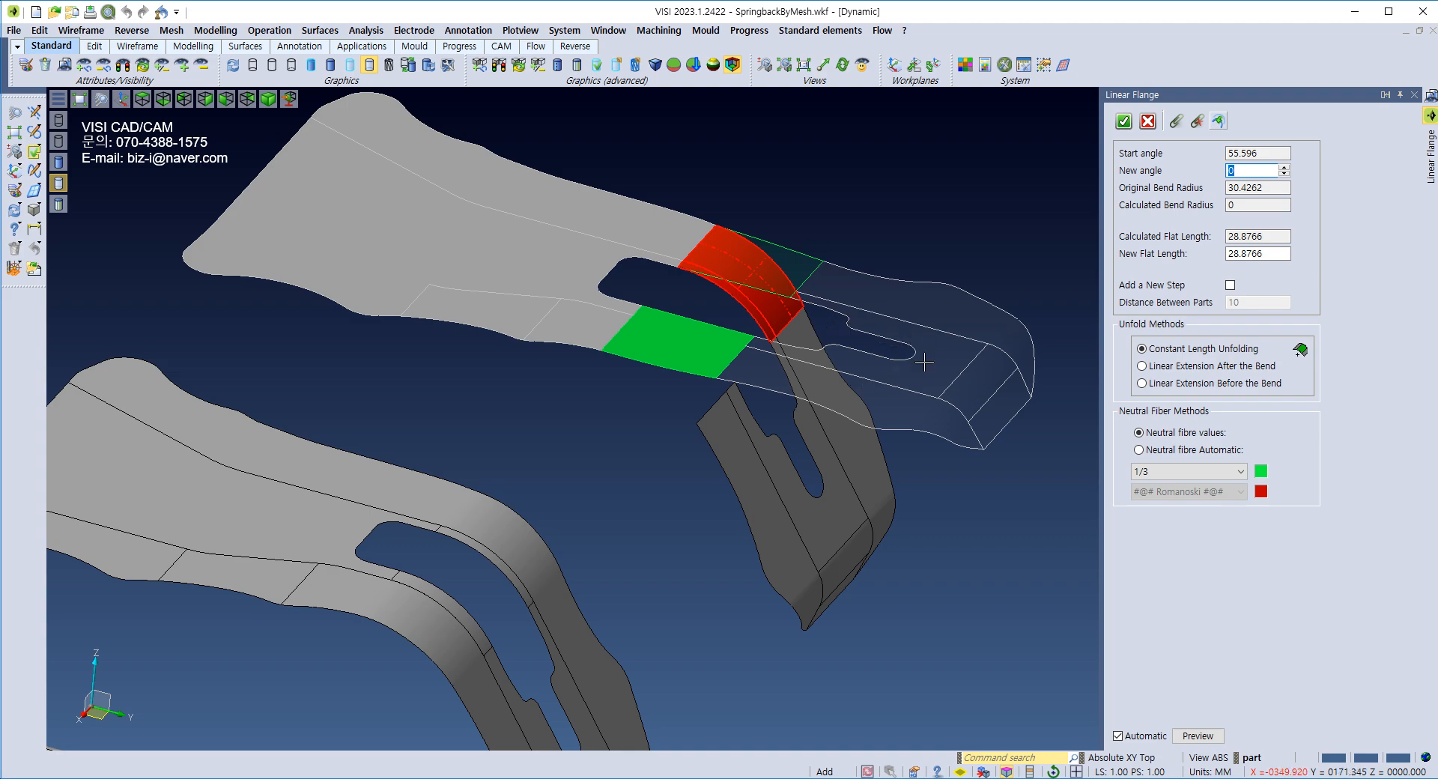
pyautogui.moveTo(648, 310); pyautogui.dragTo(678, 288, button='middle')
pyautogui.click(1123, 121)
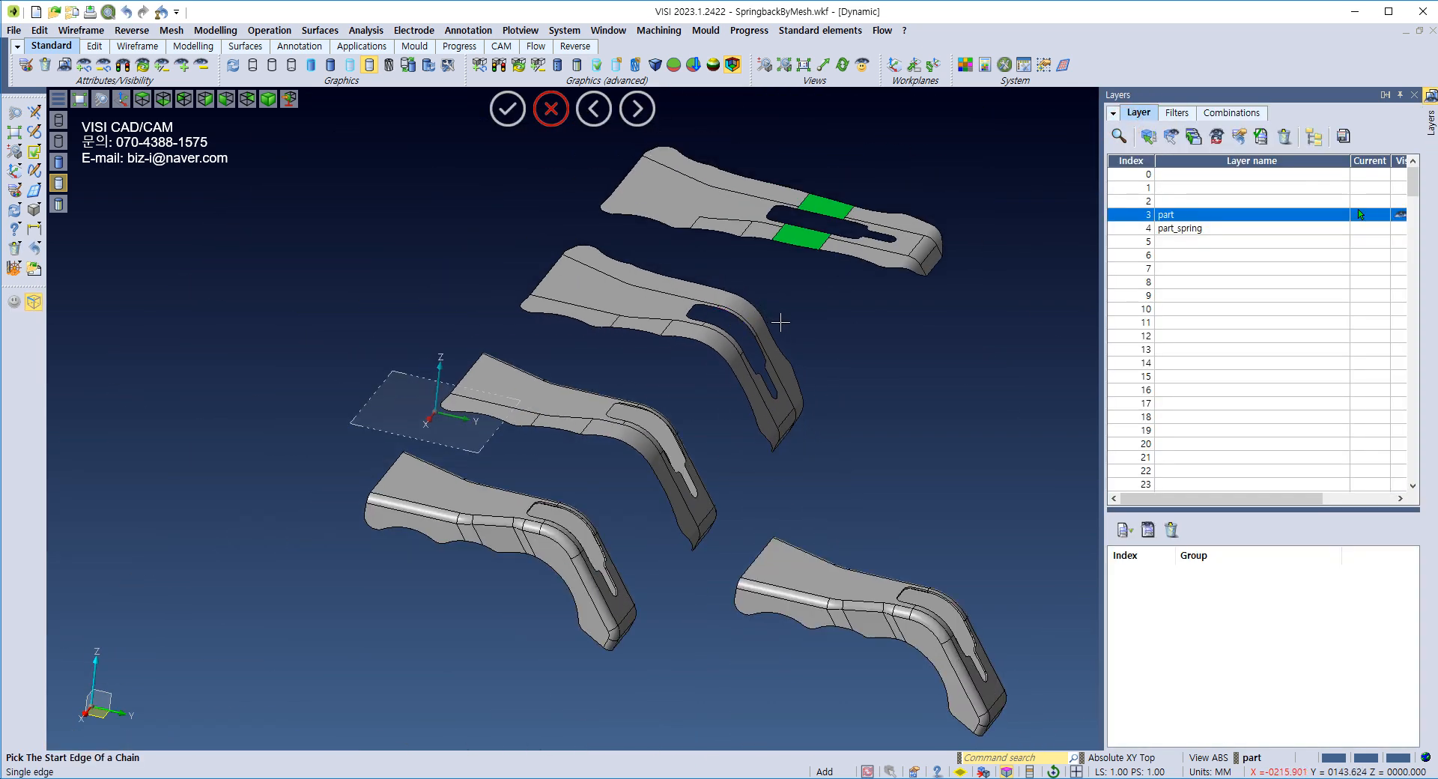
# Step: Copy the body with both flattened bend strips by -150 mm along X using Translation
pyautogui.rightClick(667, 312)
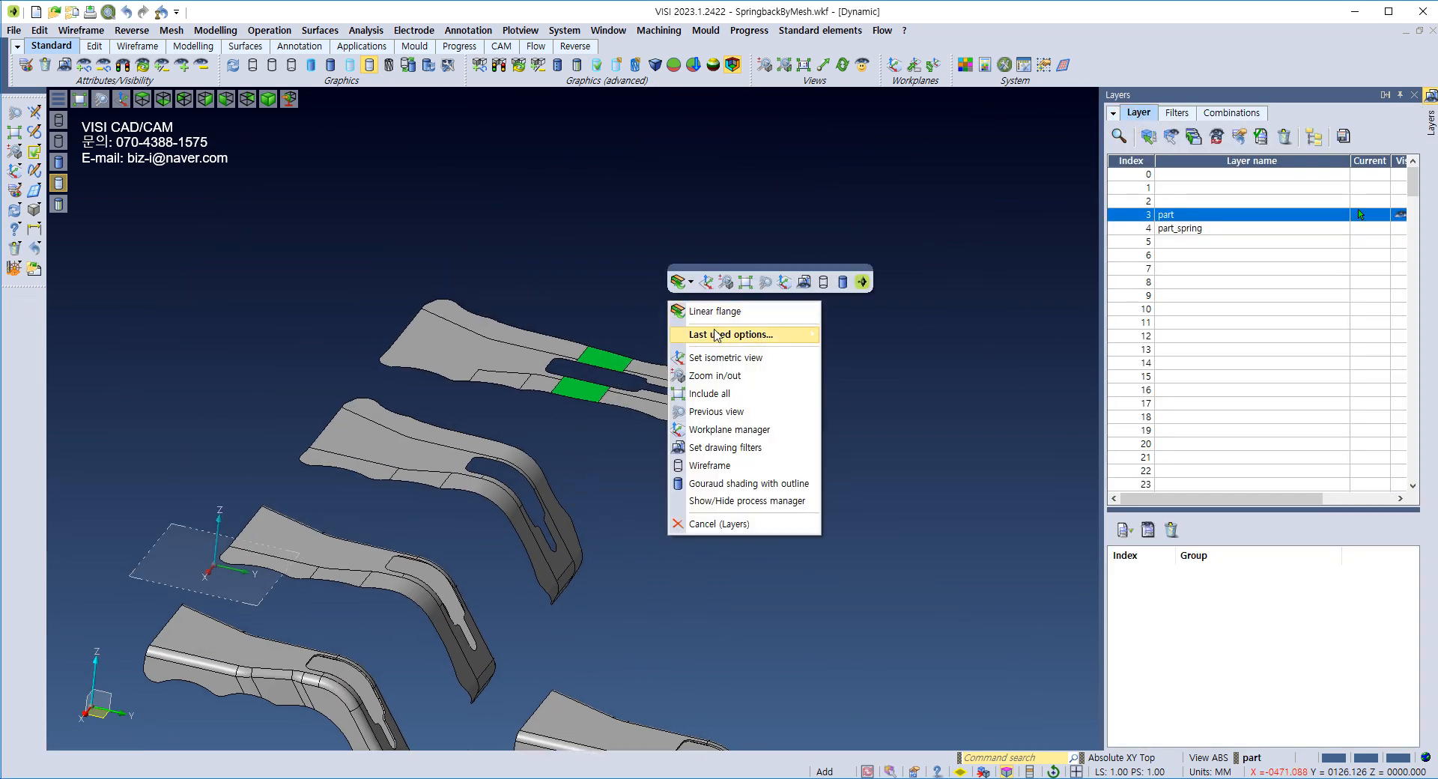
pyautogui.moveTo(806, 336)
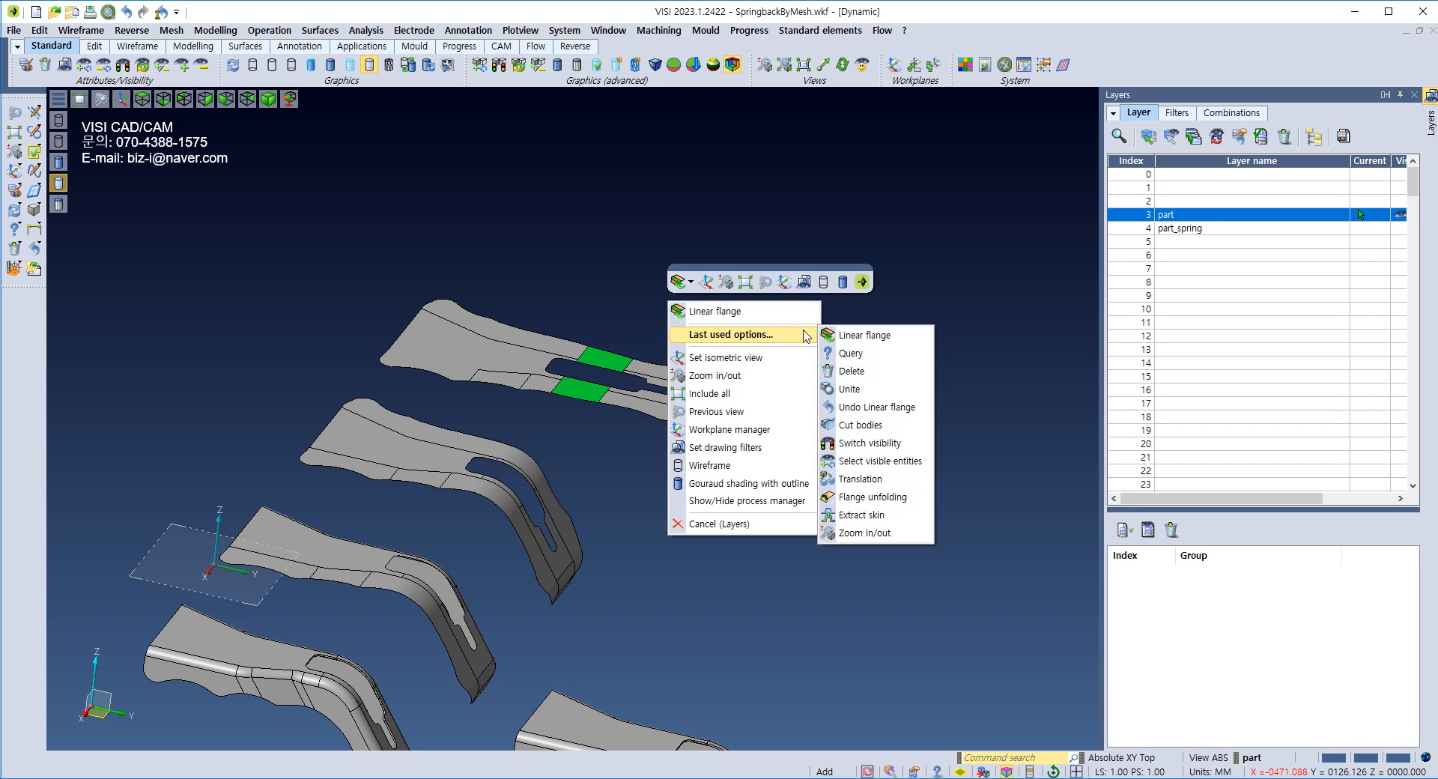
pyautogui.click(861, 478)
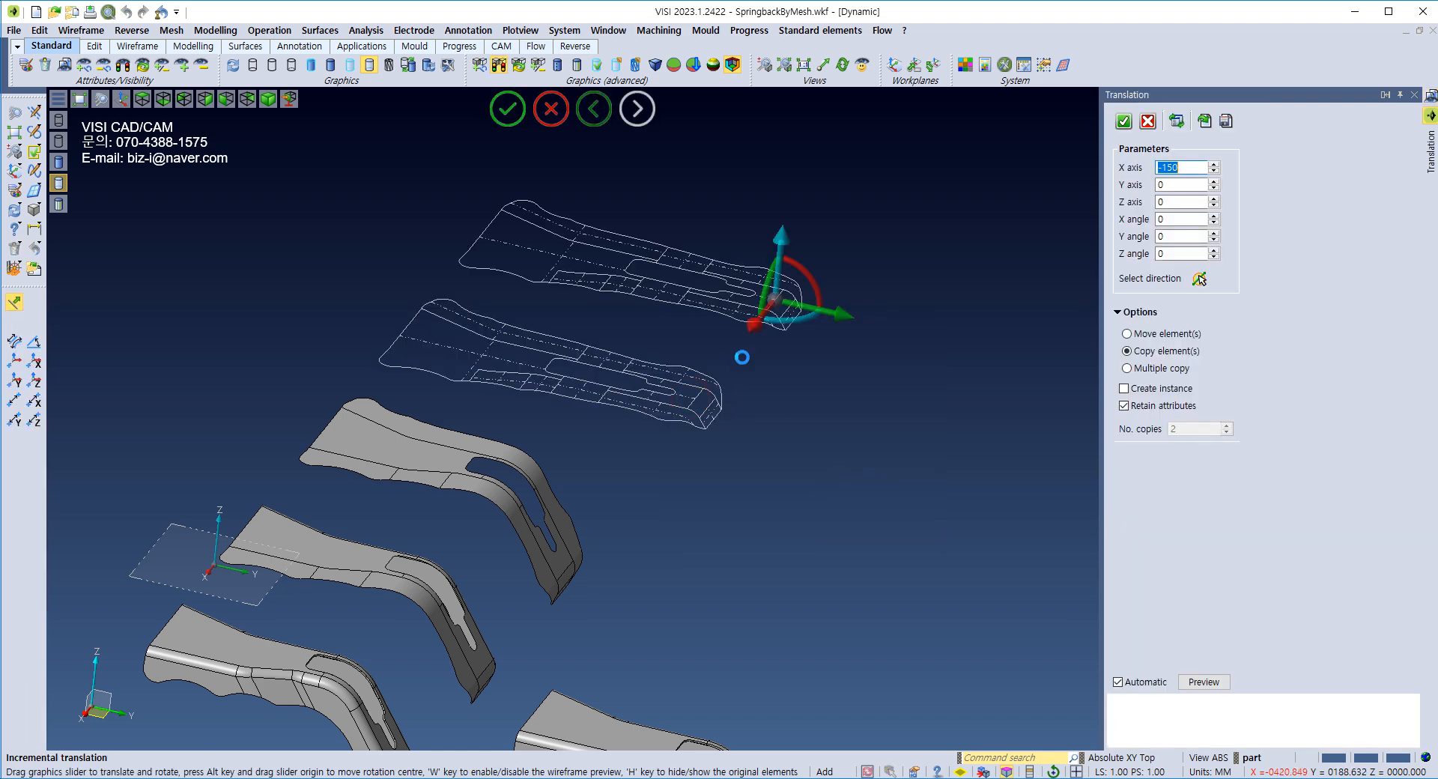
pyautogui.rightClick(741, 356)
pyautogui.moveTo(738, 354); pyautogui.dragTo(689, 470, button='middle')
pyautogui.scroll(4, 688, 464)
pyautogui.press('Escape')
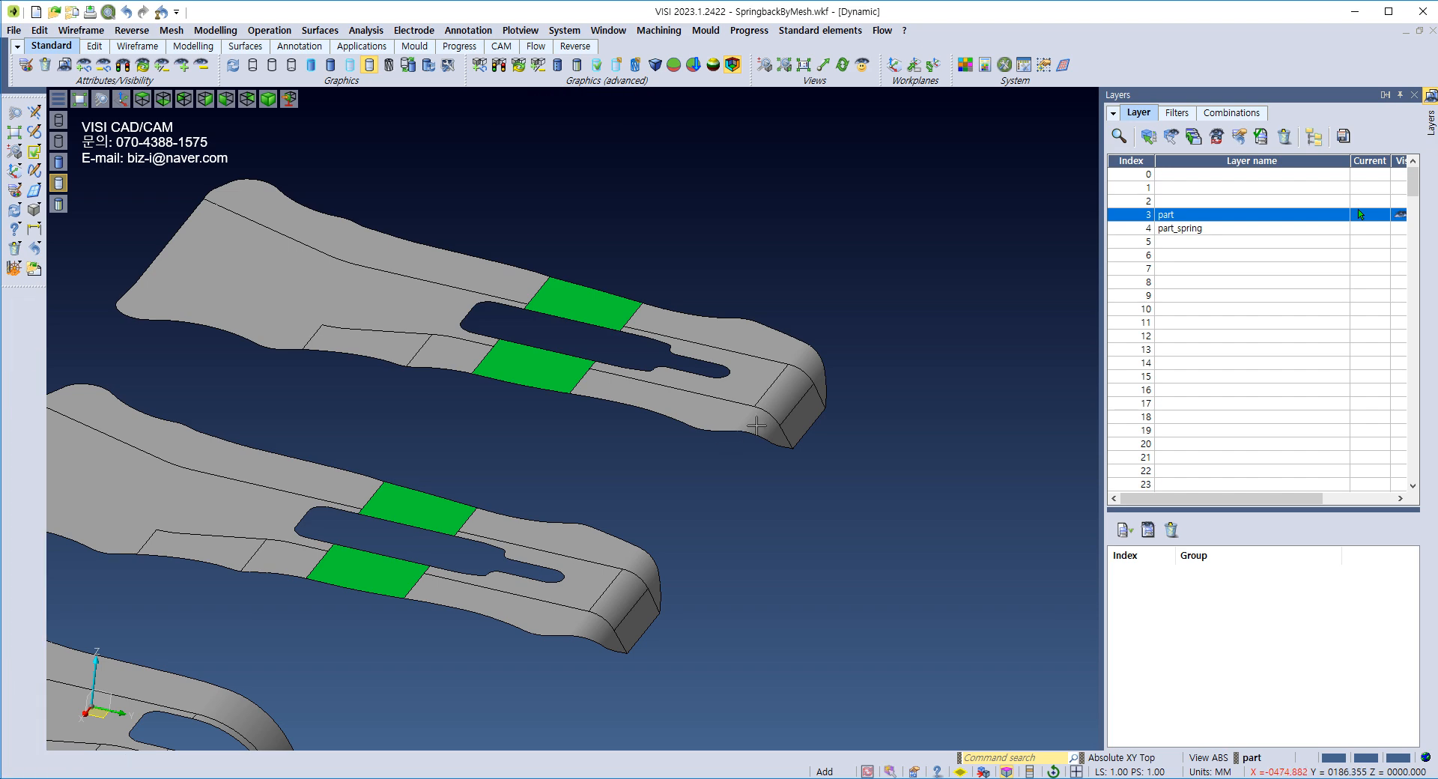
# Step: Cut the newest copy's body across both ends of the tip bend
pyautogui.scroll(4, 735, 436)
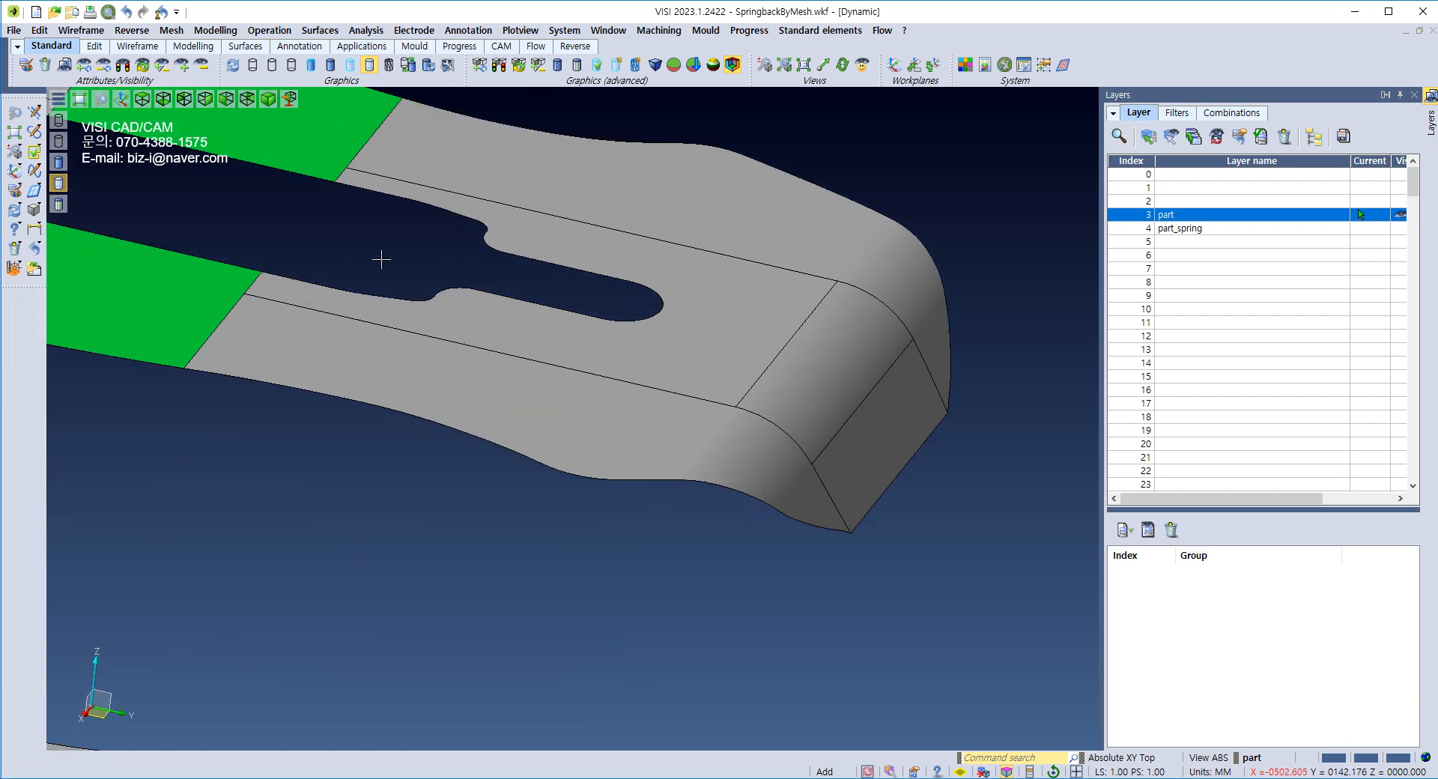
pyautogui.rightClick(381, 259)
pyautogui.moveTo(423, 293)
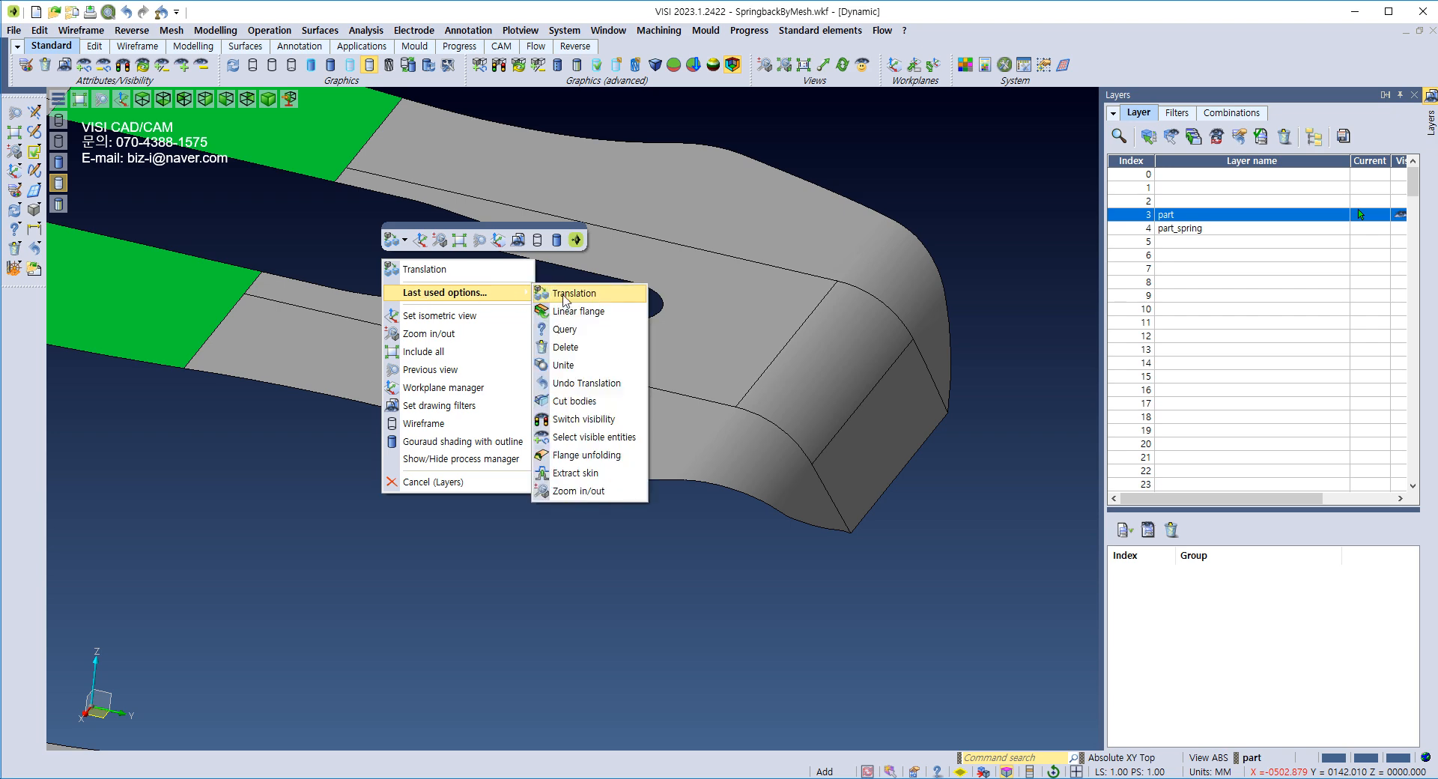
pyautogui.click(569, 401)
pyautogui.click(737, 404)
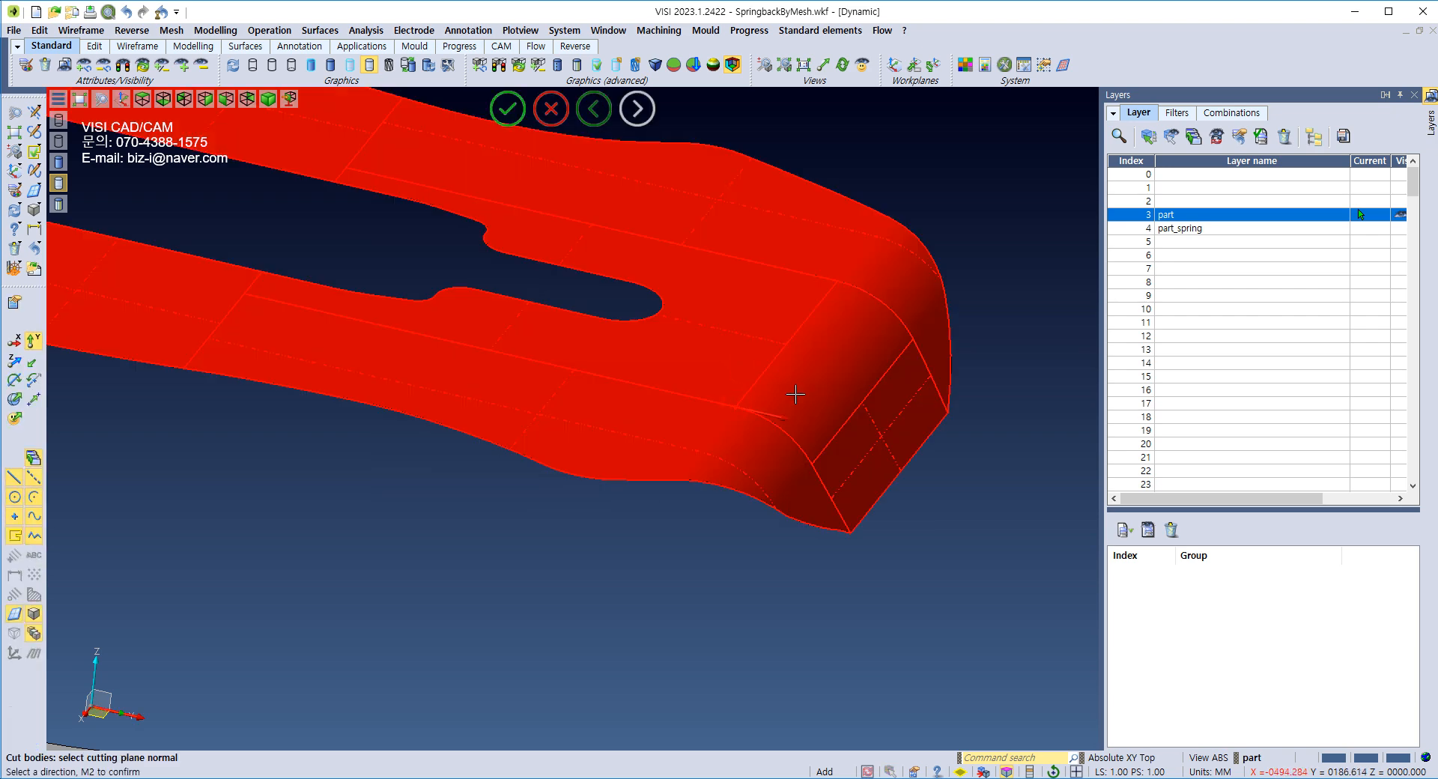
pyautogui.click(796, 397)
pyautogui.click(831, 359)
pyautogui.click(815, 466)
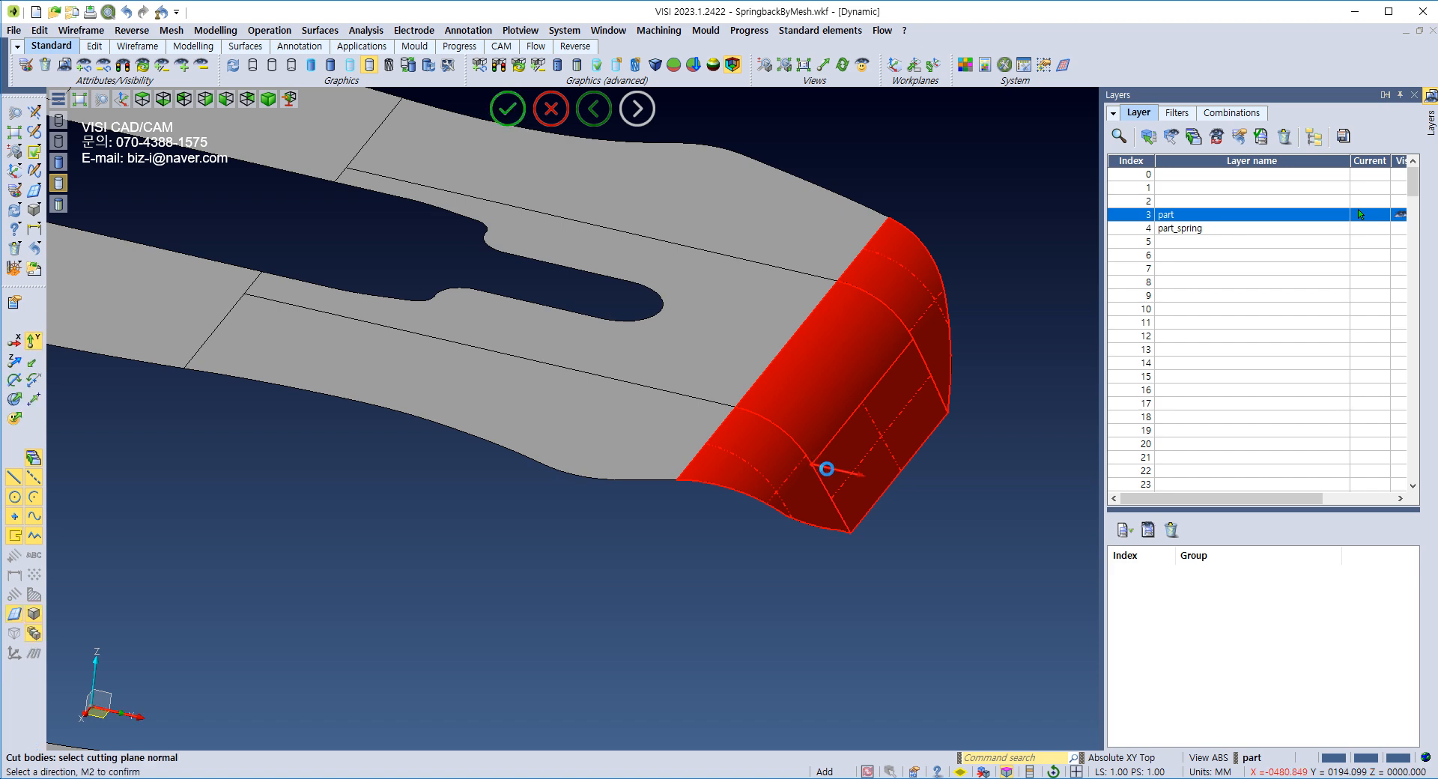
pyautogui.click(826, 479)
pyautogui.press('Escape')
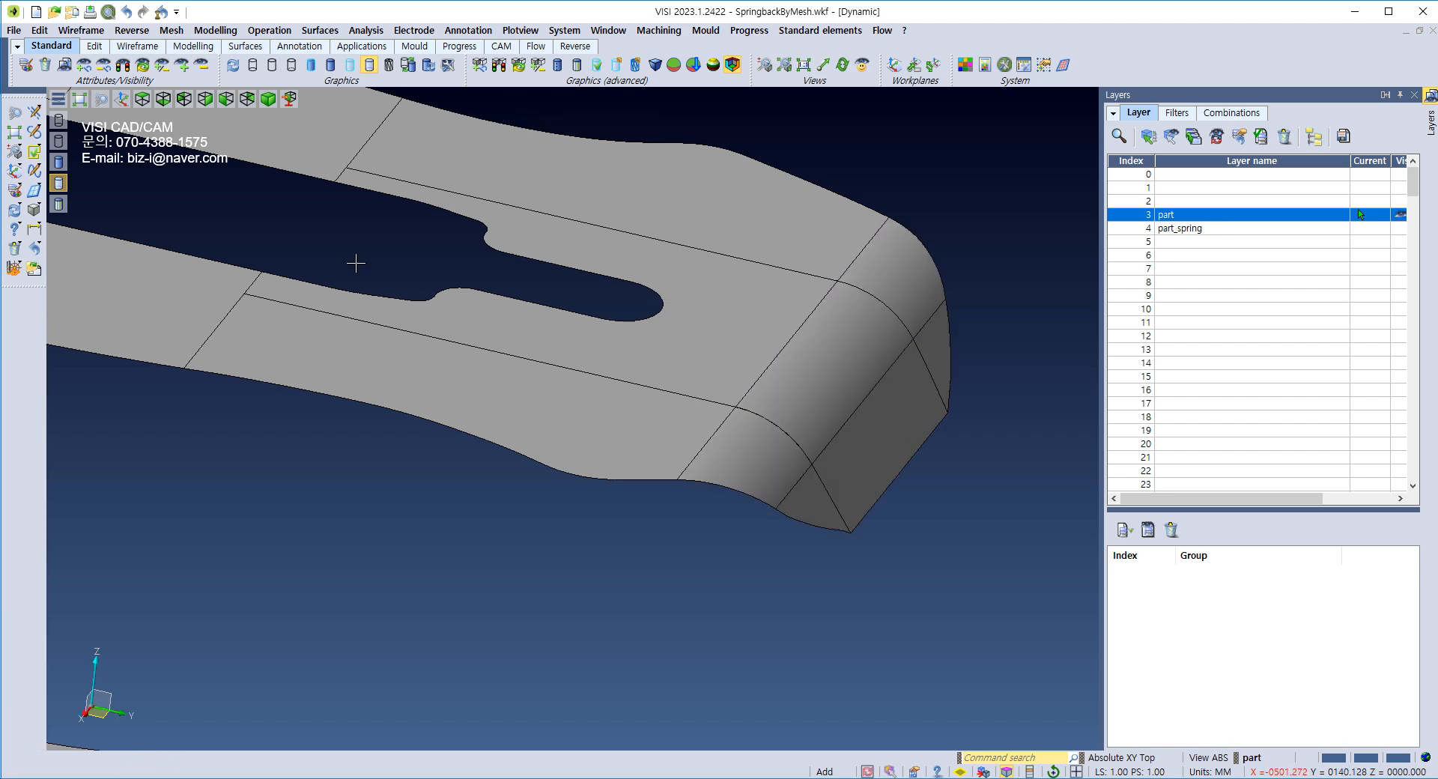
# Step: Unite the newest copy's cut pieces around the tip bend into one sheet body
pyautogui.rightClick(367, 247)
pyautogui.moveTo(476, 298)
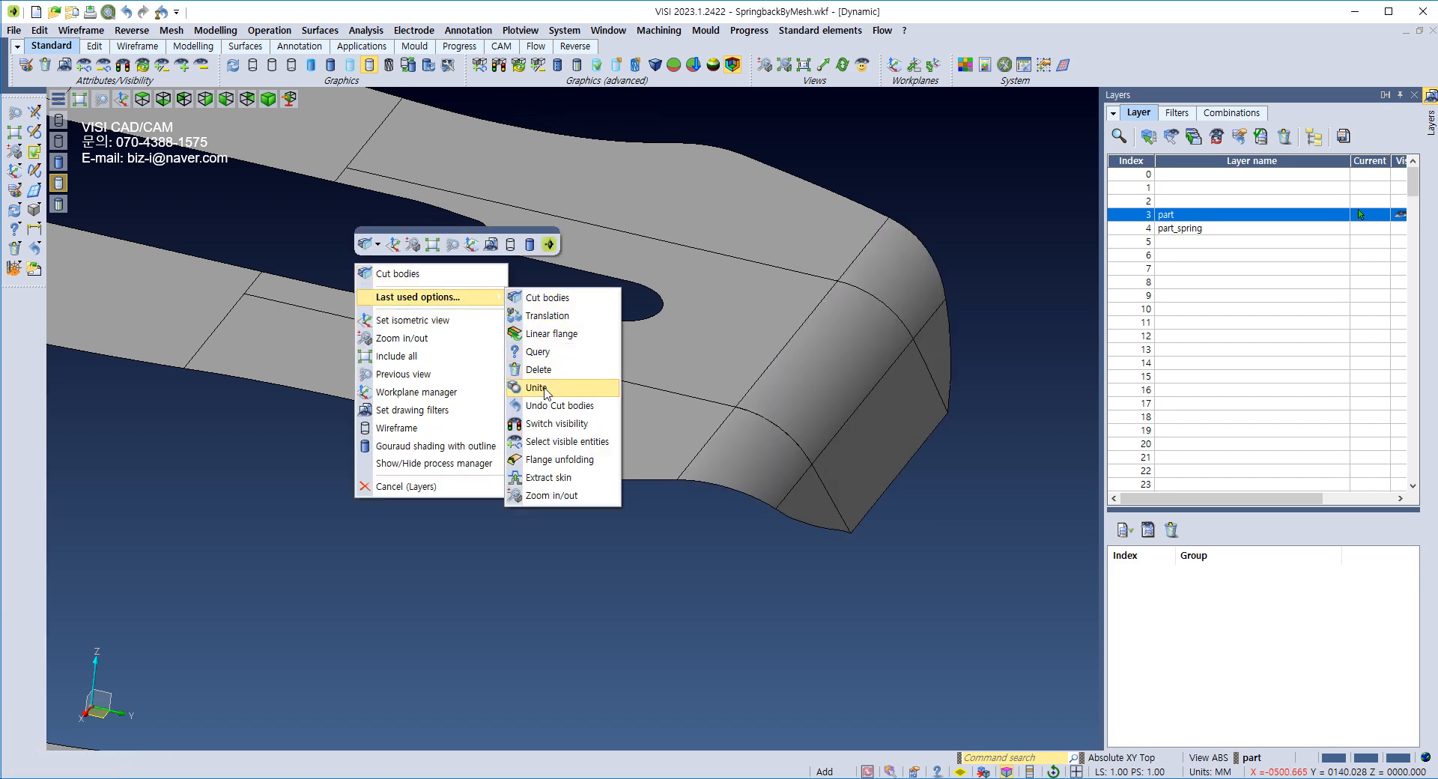
pyautogui.click(554, 387)
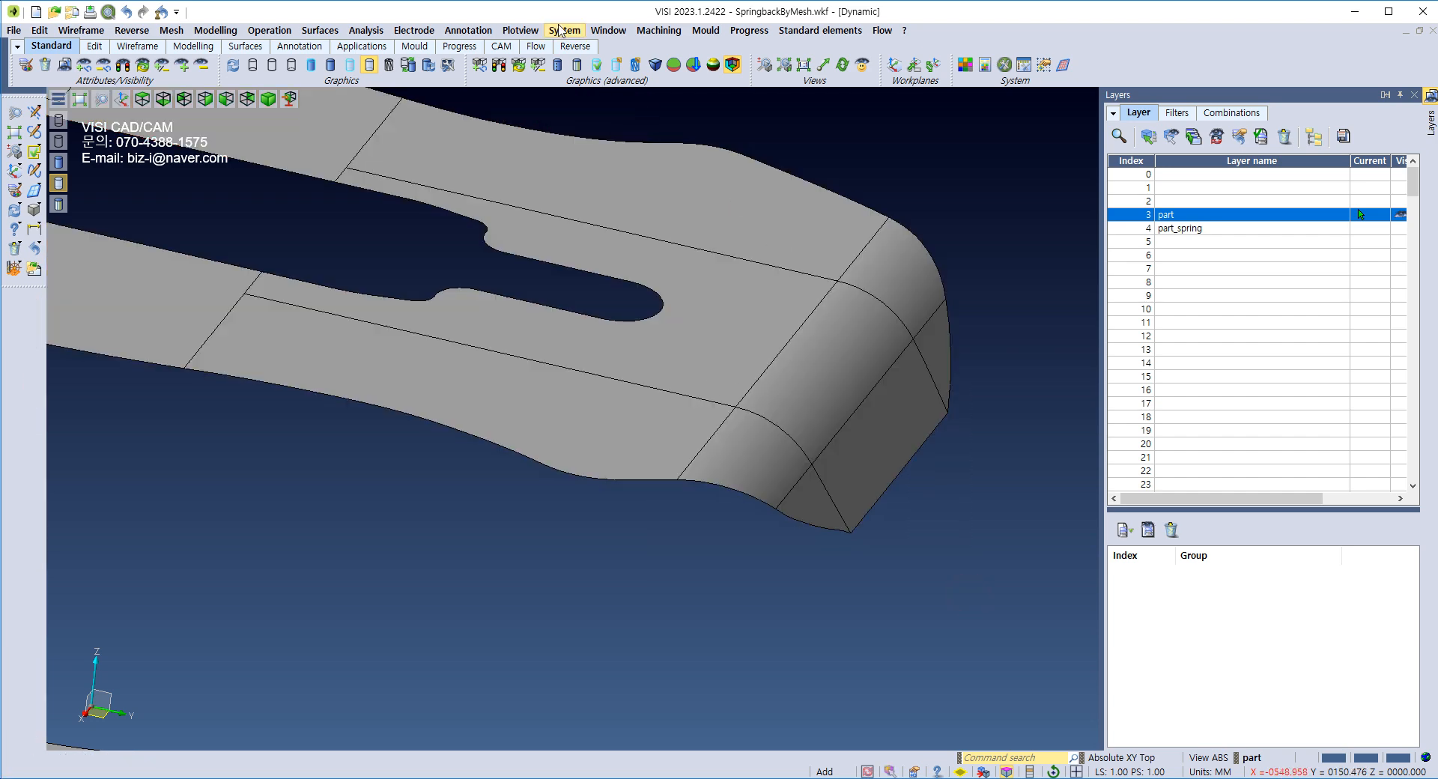
# Step: Unfold the newest copy's full-width tip bend flat with Linear flange, using Constant Length Unfolding
pyautogui.rightClick(323, 214)
pyautogui.moveTo(366, 249)
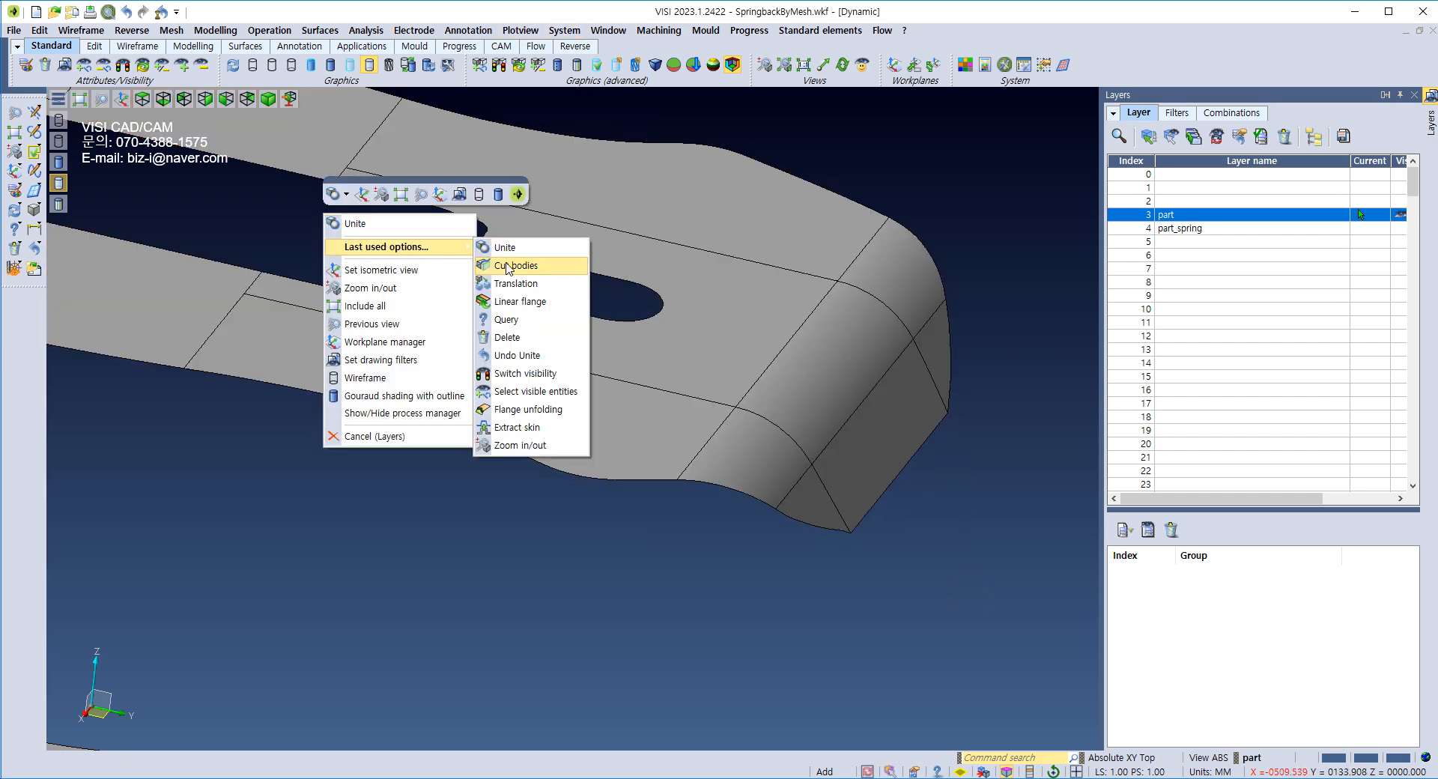
pyautogui.click(514, 303)
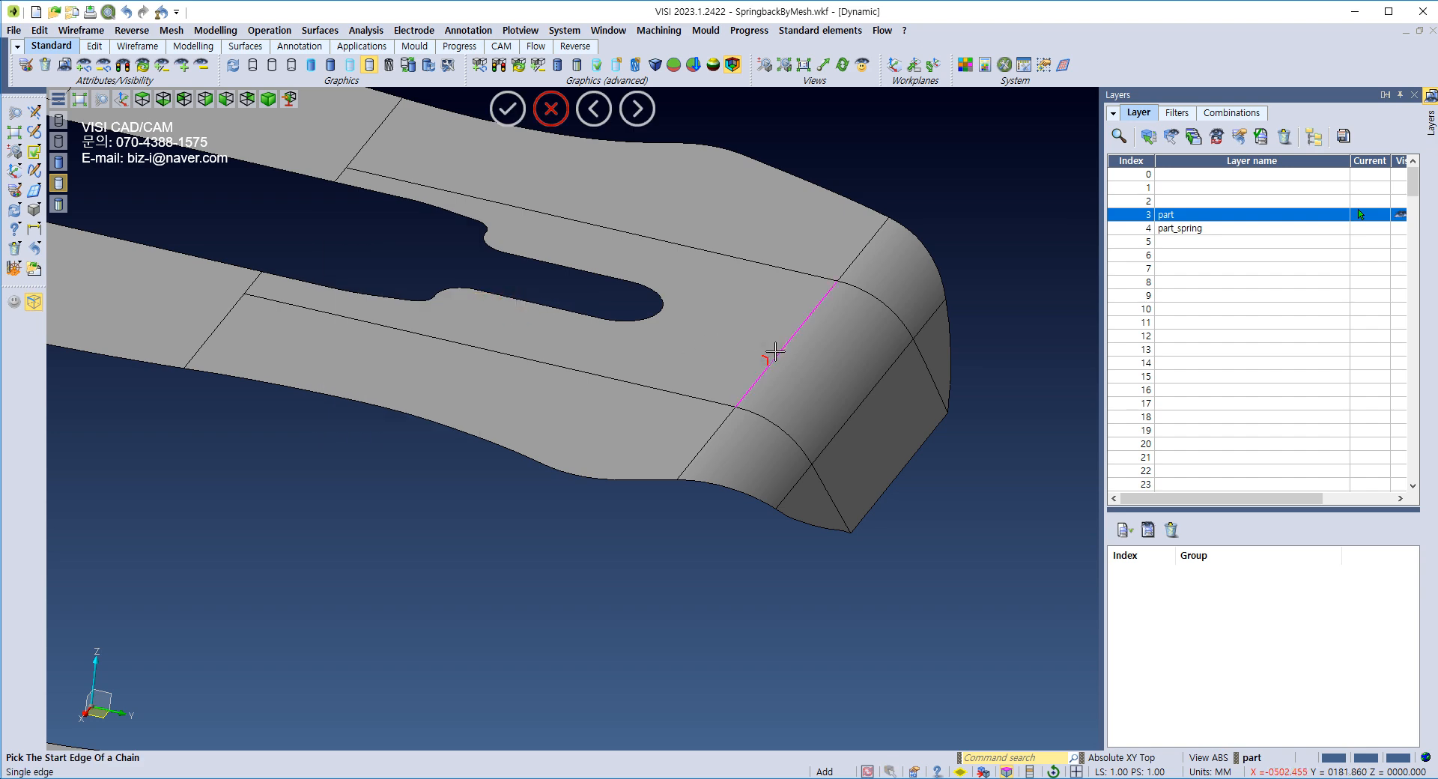
pyautogui.click(866, 370)
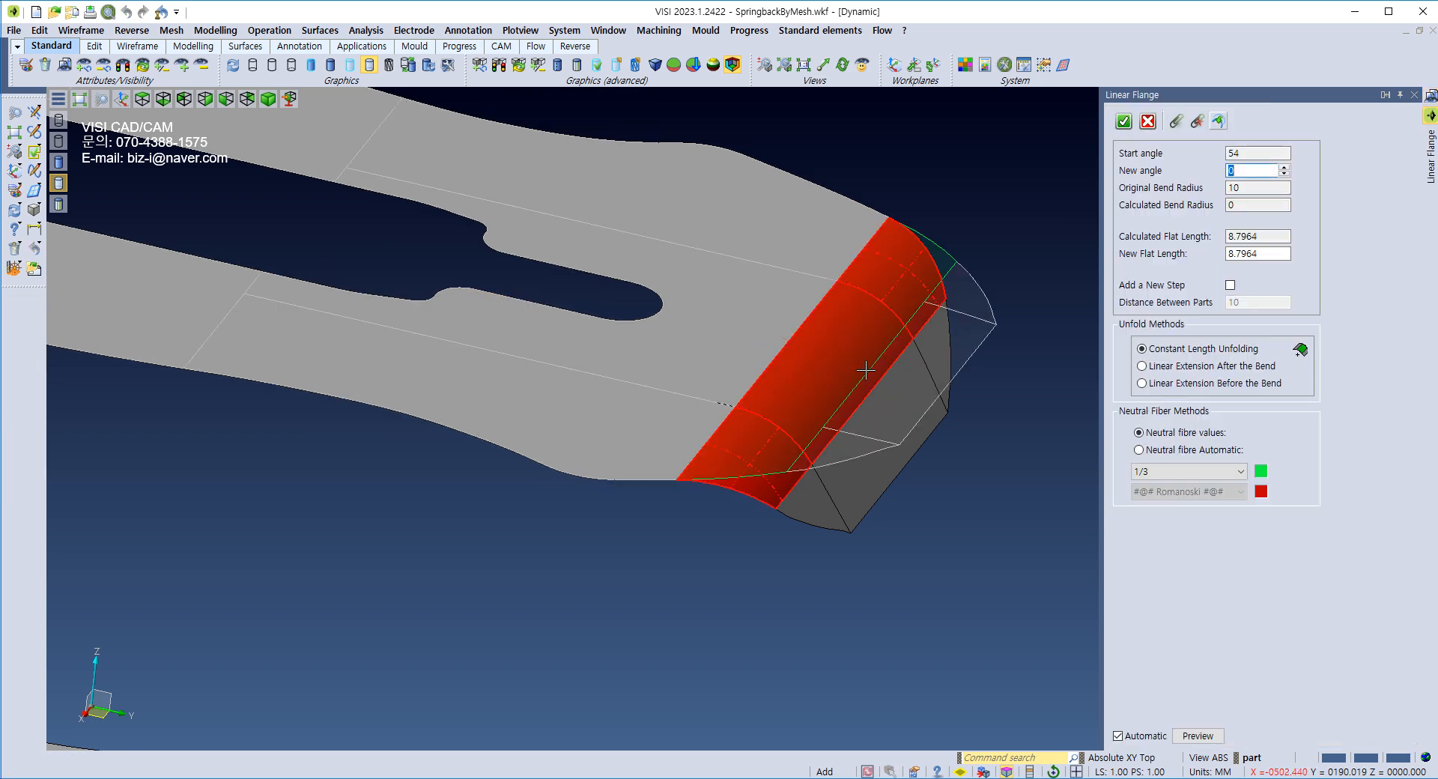
pyautogui.click(1123, 121)
# Step: Examine the row of unfolding stages and the separate formed part from several angles
pyautogui.moveTo(633, 330); pyautogui.dragTo(607, 205, button='middle')
pyautogui.scroll(-4, 636, 410)
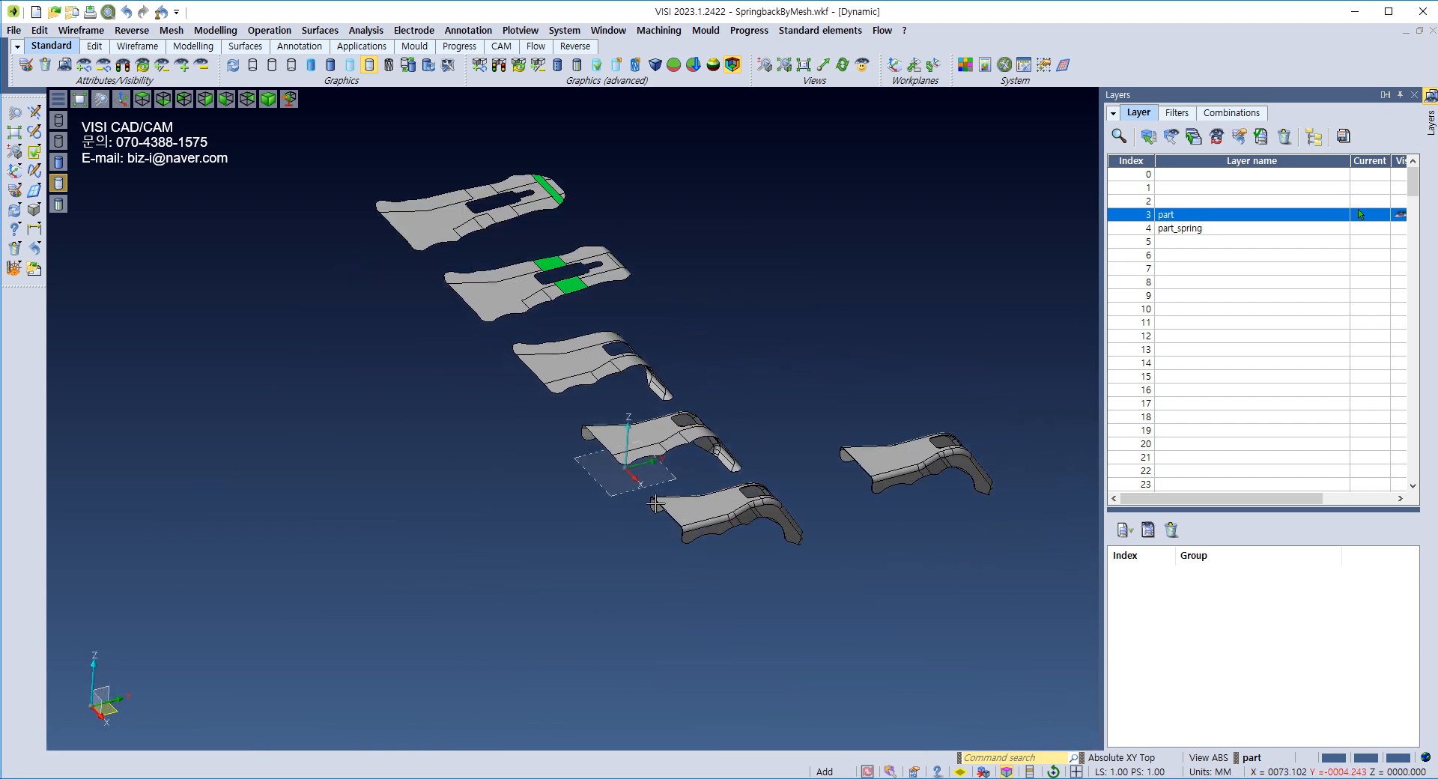
pyautogui.moveTo(540, 333); pyautogui.dragTo(521, 360, button='middle')
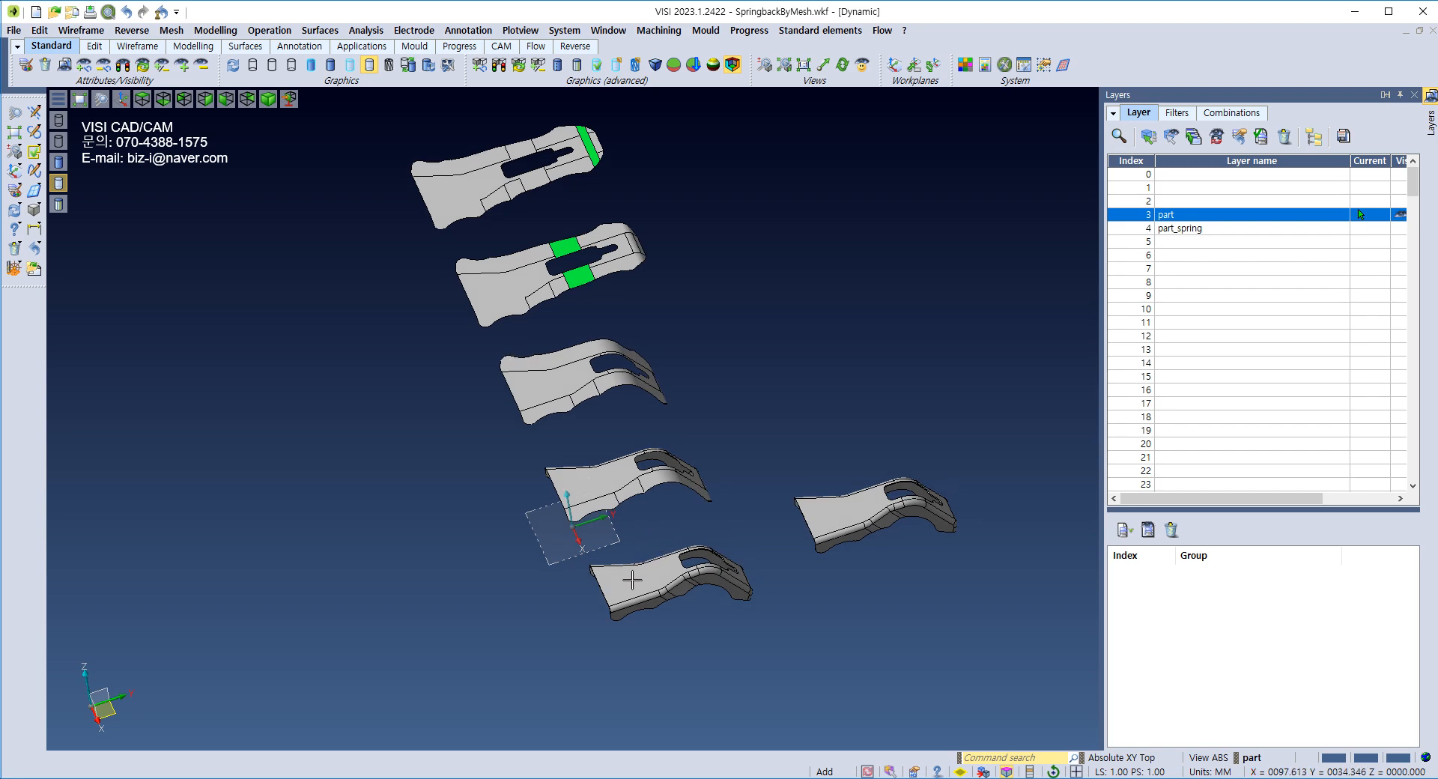
pyautogui.scroll(3, 600, 501)
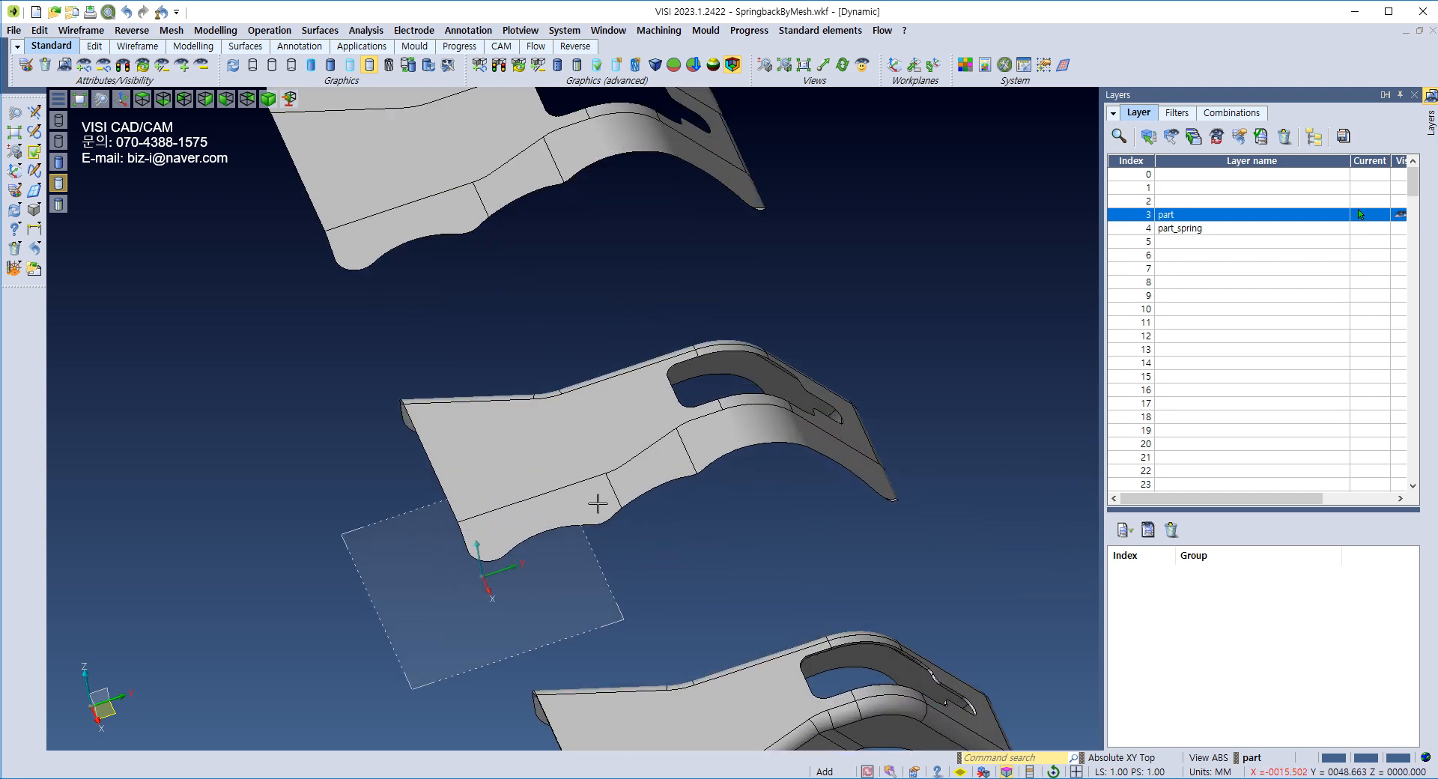
pyautogui.moveTo(506, 429); pyautogui.dragTo(503, 425, button='middle')
pyautogui.moveTo(790, 317); pyautogui.dragTo(795, 188, button='middle')
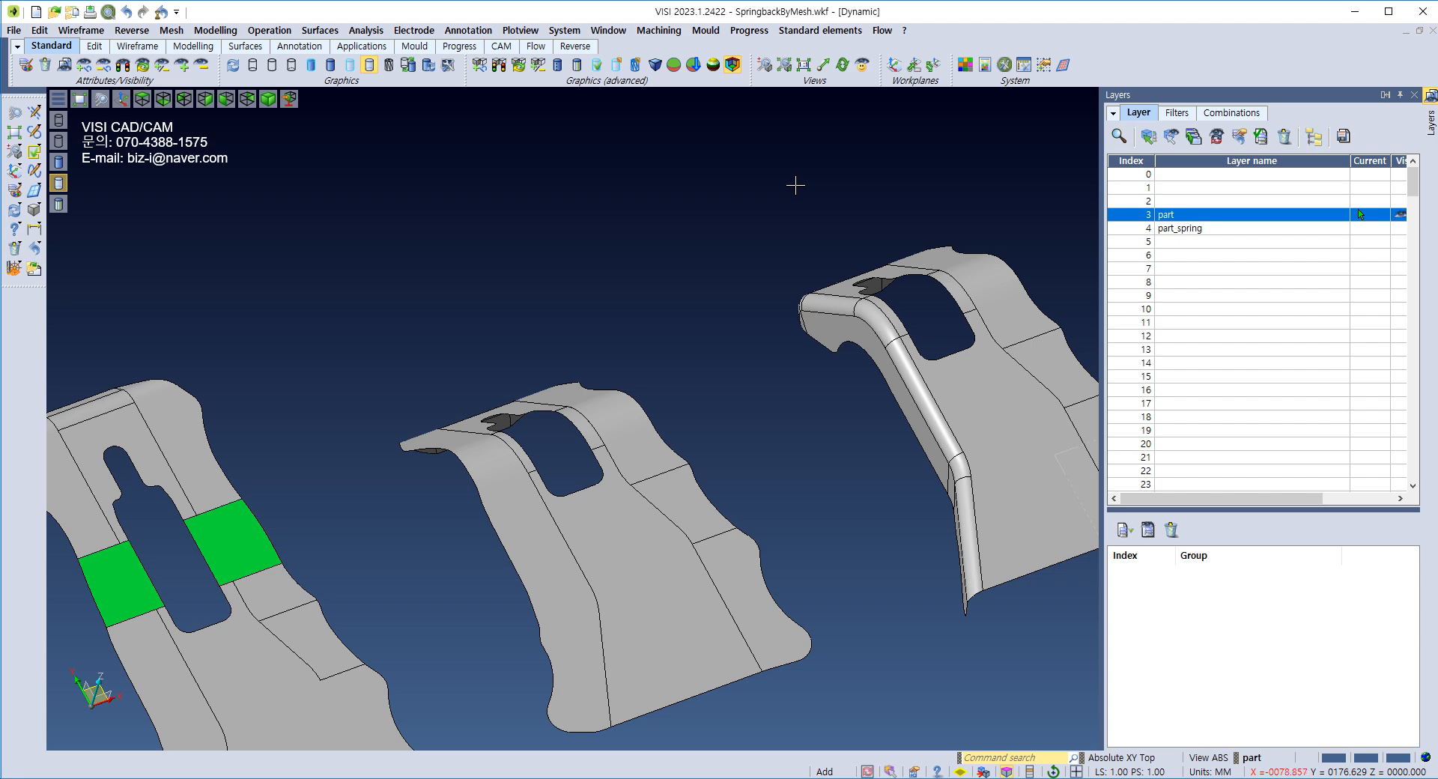
pyautogui.scroll(-5, 732, 379)
pyautogui.moveTo(738, 382); pyautogui.dragTo(330, 296, button='middle')
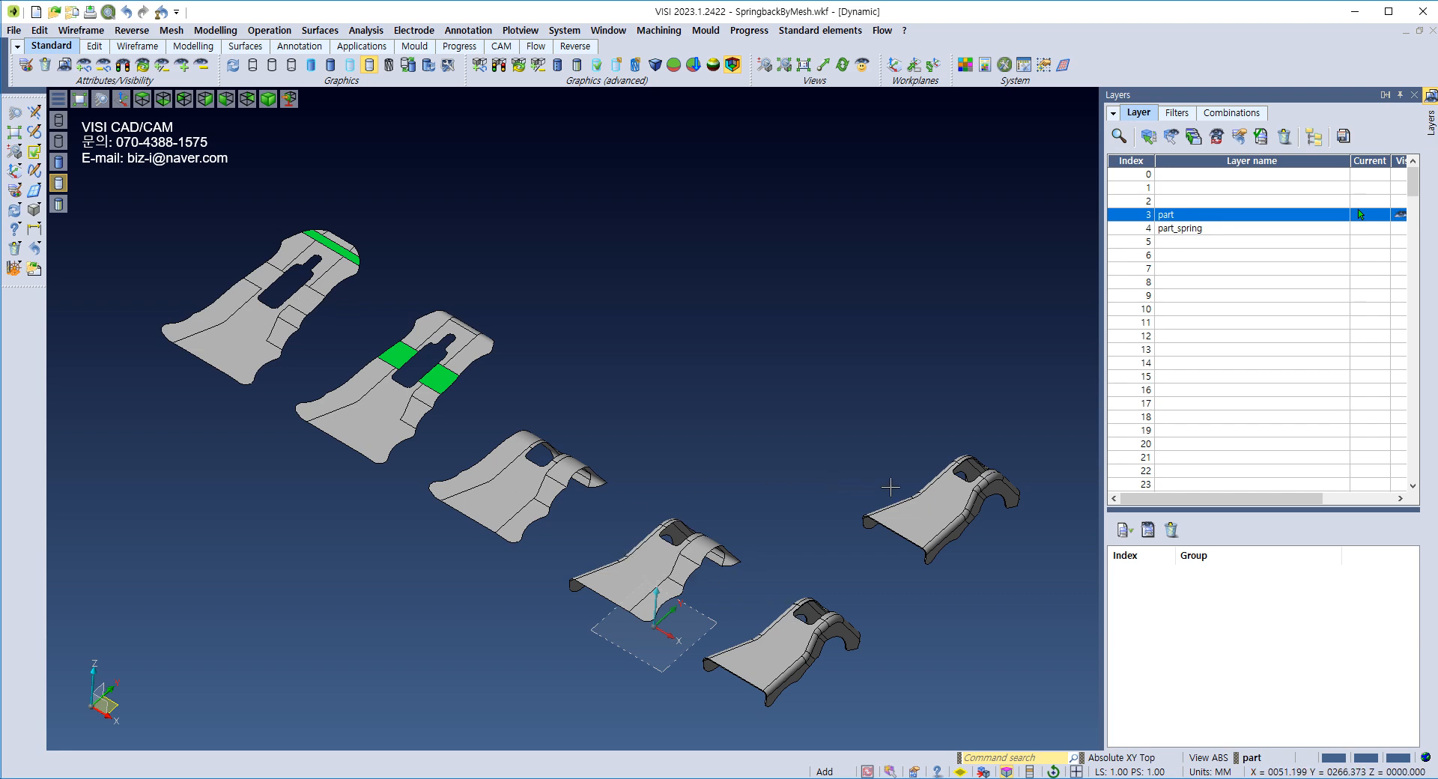
pyautogui.scroll(-1, 903, 486)
pyautogui.scroll(1, 956, 485)
pyautogui.scroll(2, 956, 485)
pyautogui.moveTo(959, 495); pyautogui.dragTo(753, 390, button='middle')
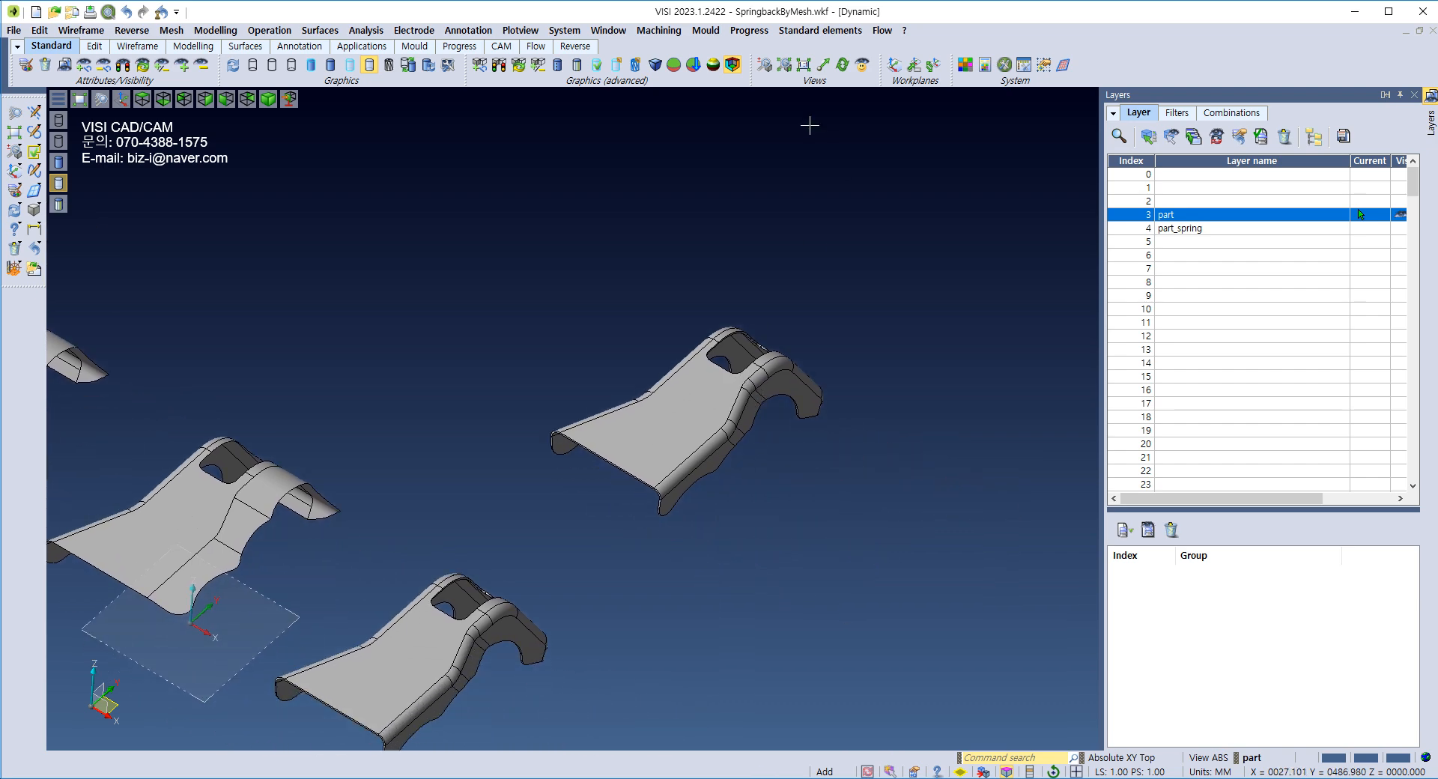
# Step: Create a part definition for the separate formed part from its flat base face, with Analysis enabled and material 1.0226 FeP02 G Z275
pyautogui.click(761, 34)
pyautogui.moveTo(778, 72)
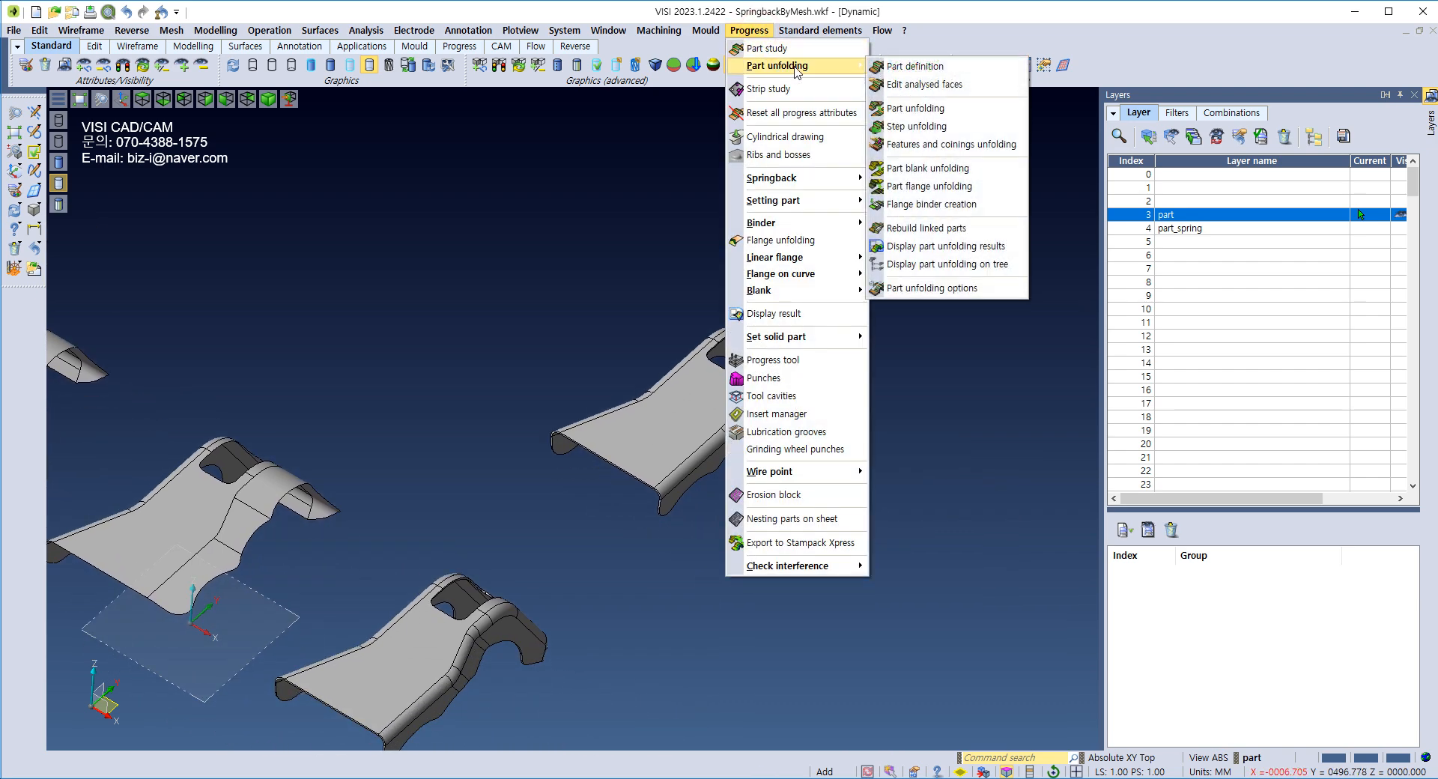
pyautogui.click(914, 66)
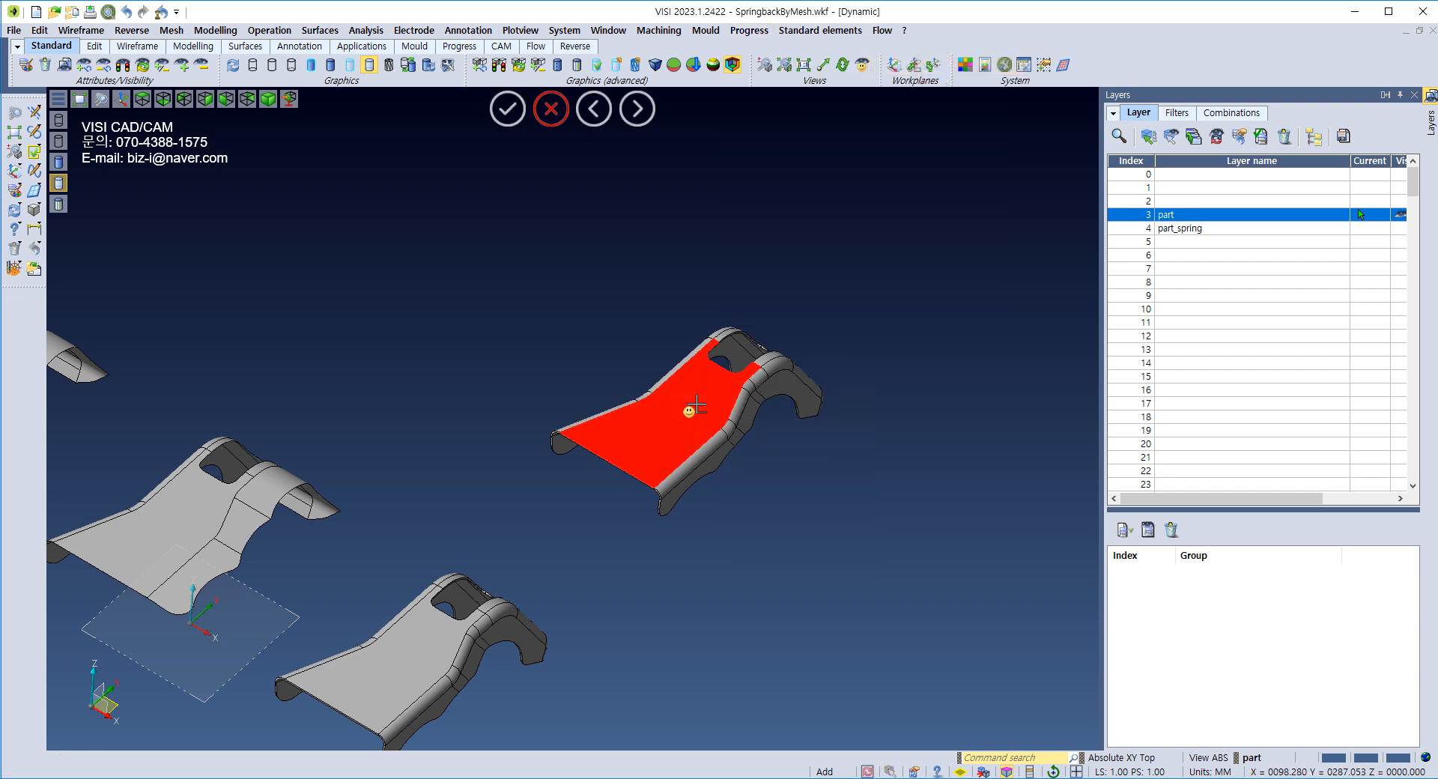
pyautogui.click(686, 407)
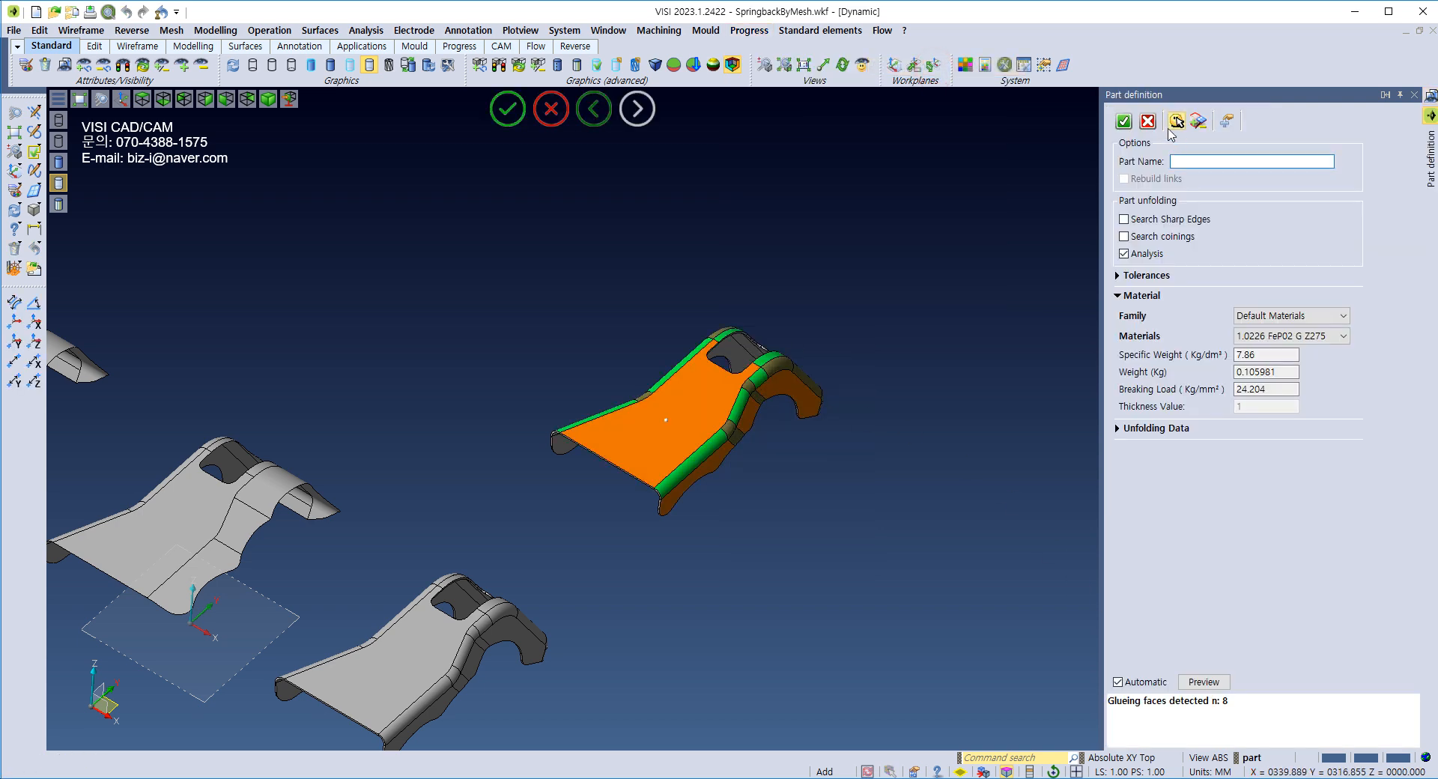
pyautogui.click(1123, 122)
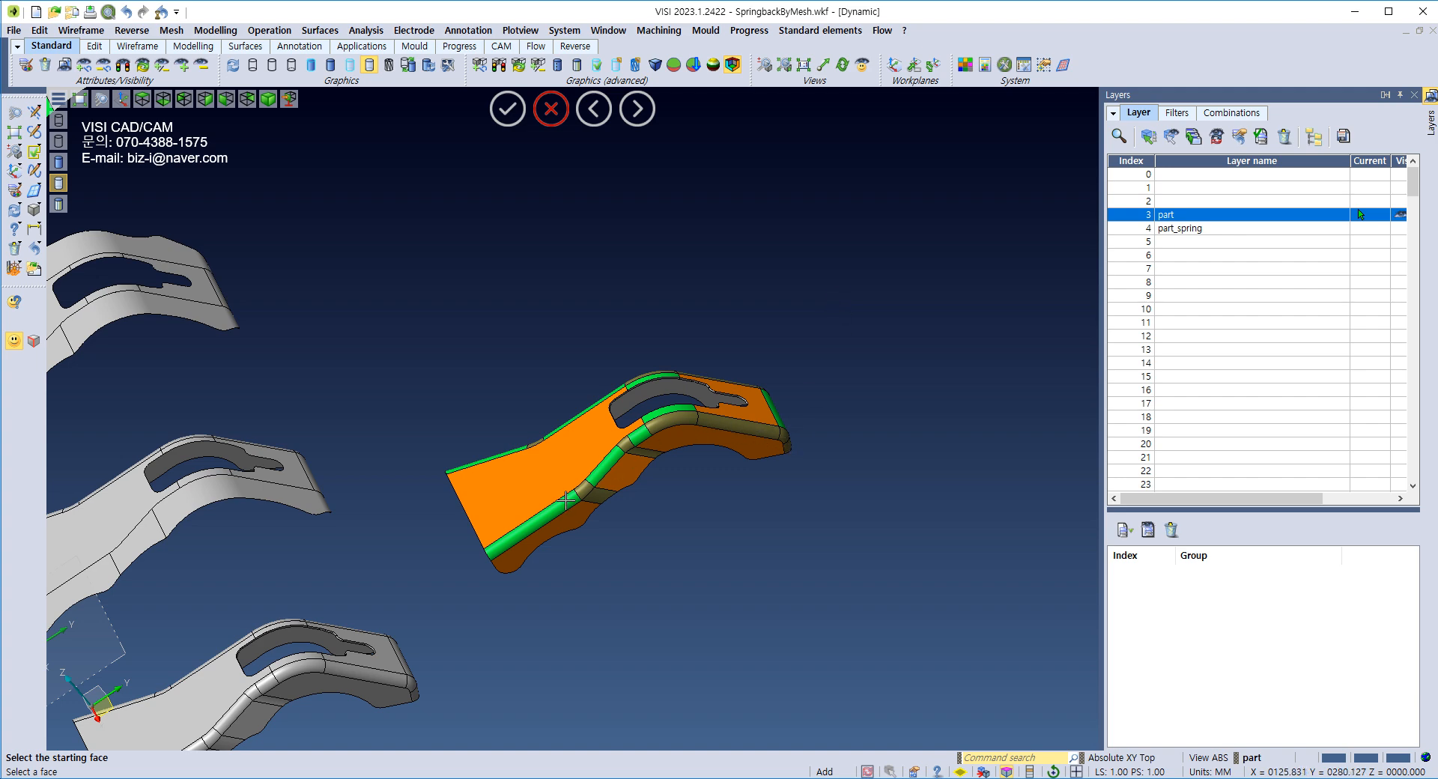
pyautogui.moveTo(753, 342); pyautogui.dragTo(779, 344, button='middle')
pyautogui.press('Escape')
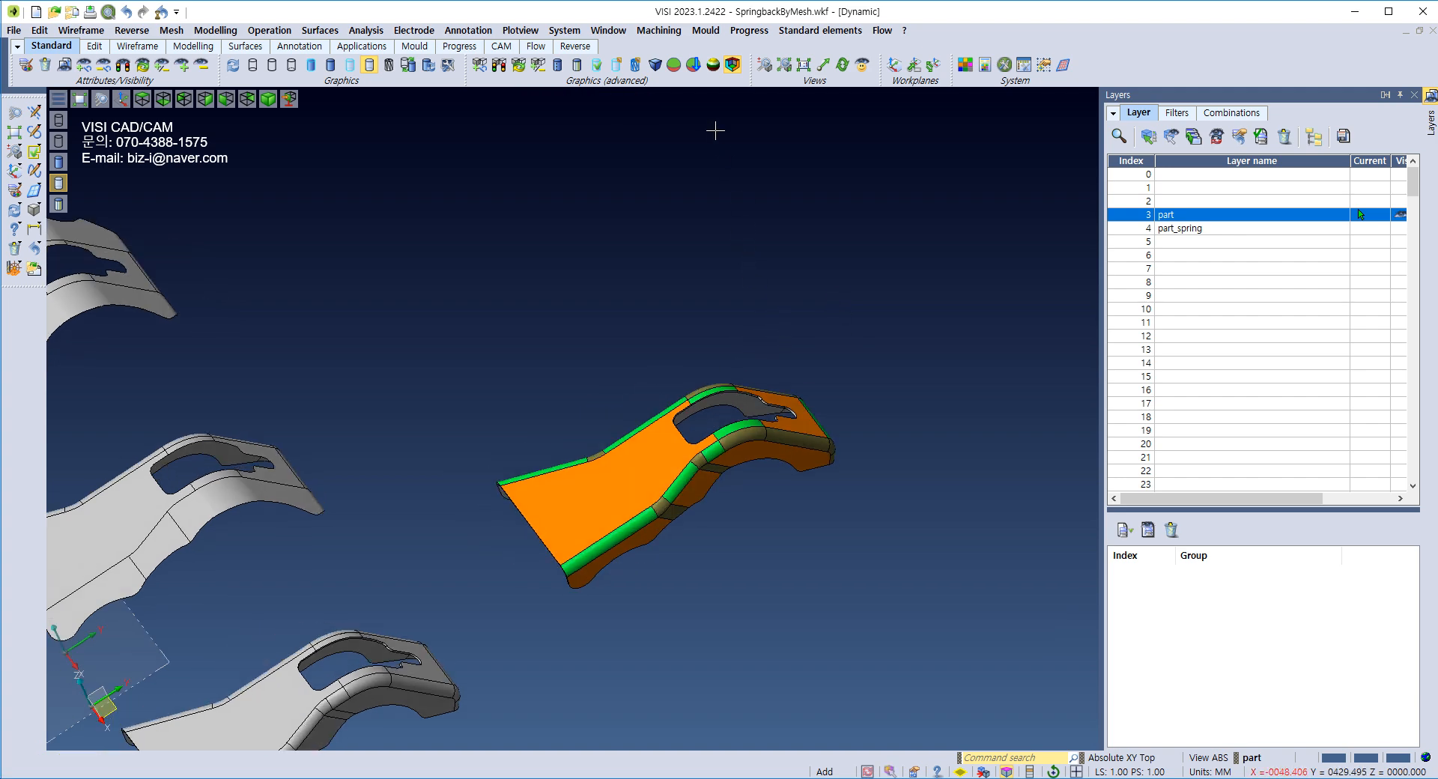
pyautogui.click(749, 30)
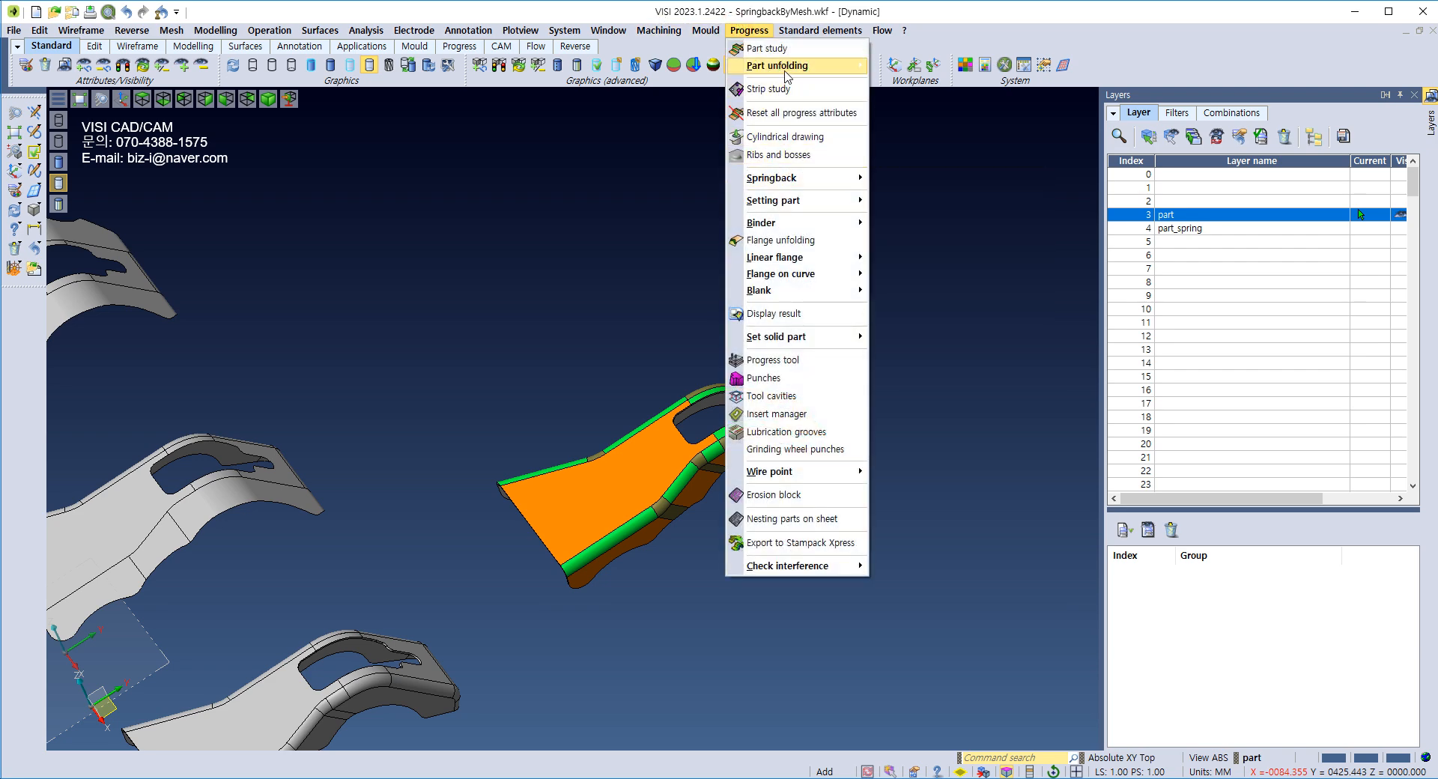
pyautogui.moveTo(787, 69)
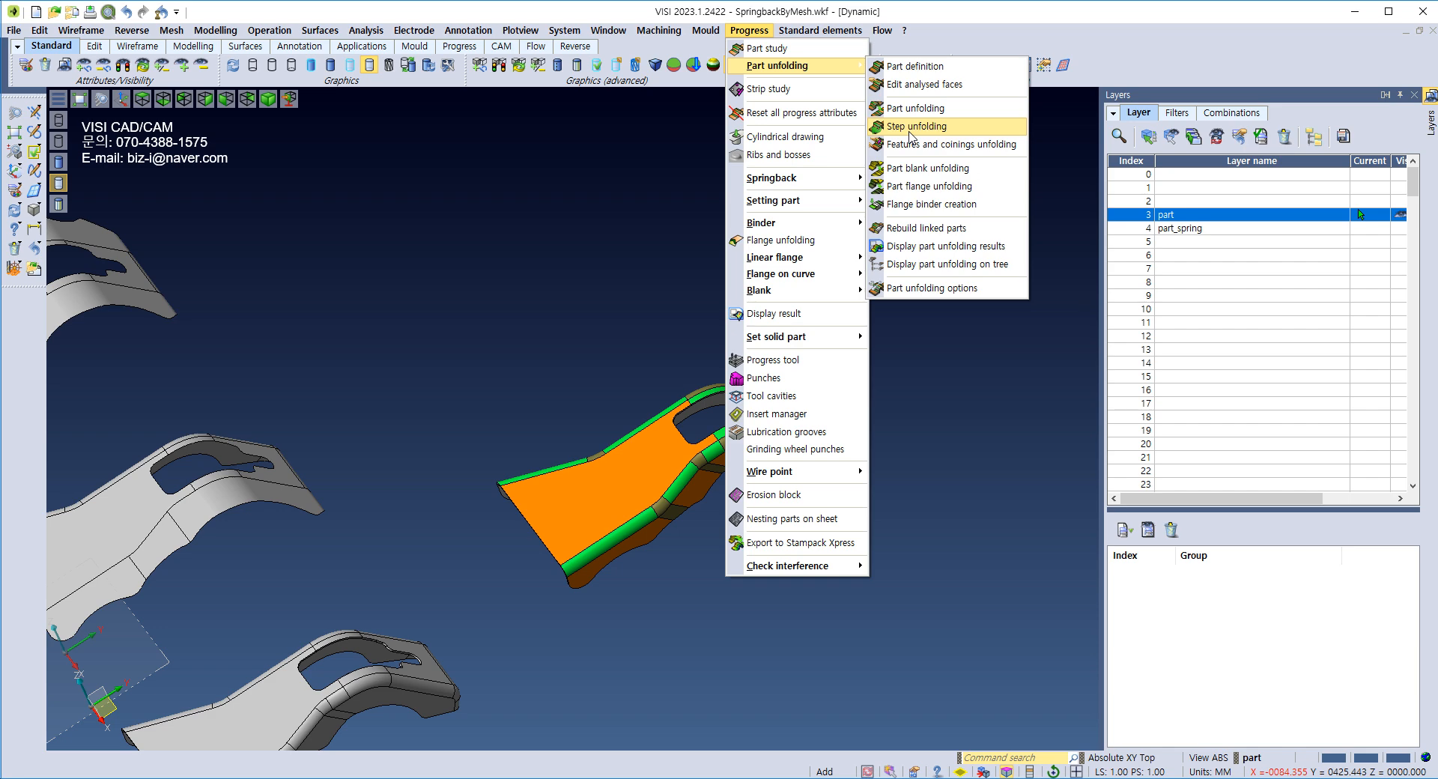
pyautogui.click(930, 192)
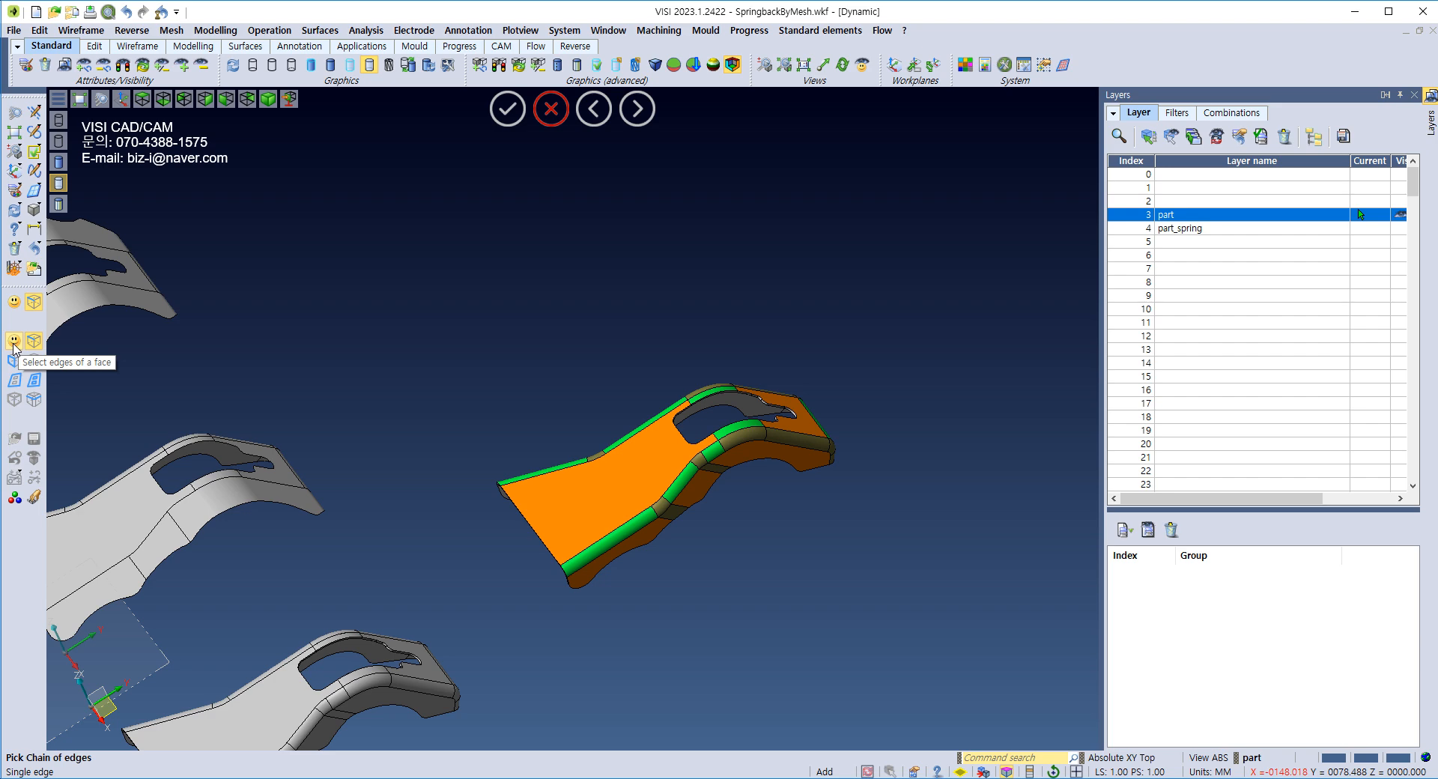
pyautogui.click(14, 343)
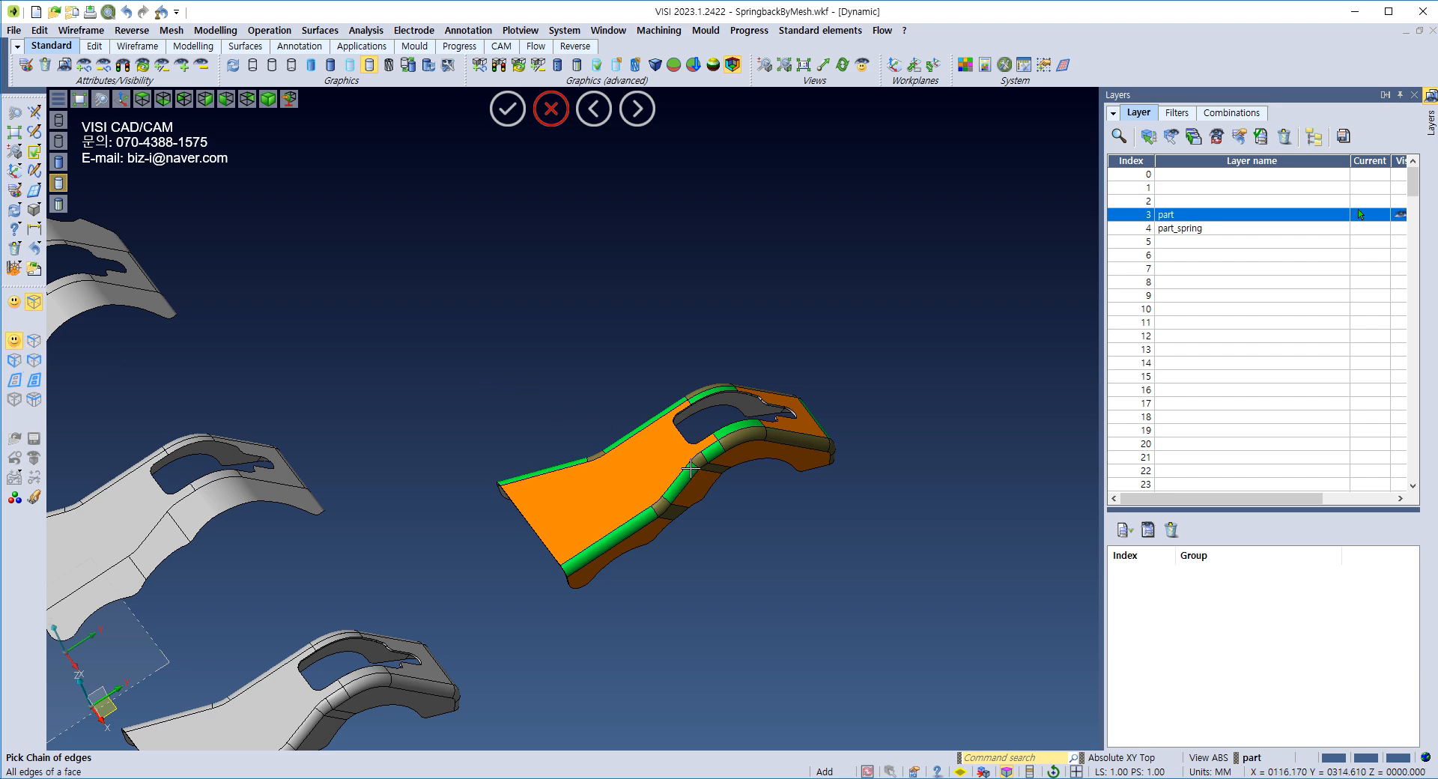
pyautogui.moveTo(716, 447); pyautogui.dragTo(670, 521, button='middle')
pyautogui.scroll(5, 667, 525)
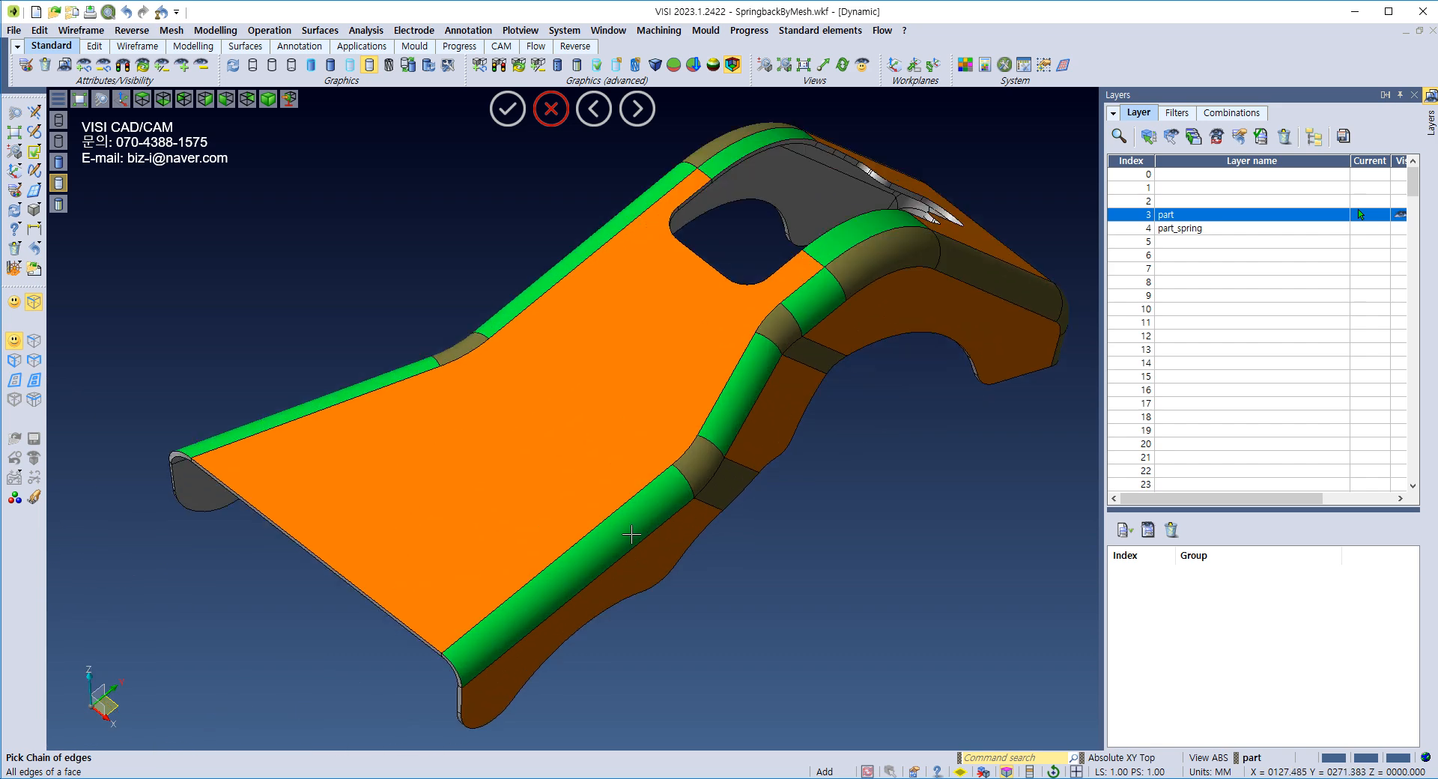
pyautogui.scroll(-3, 633, 533)
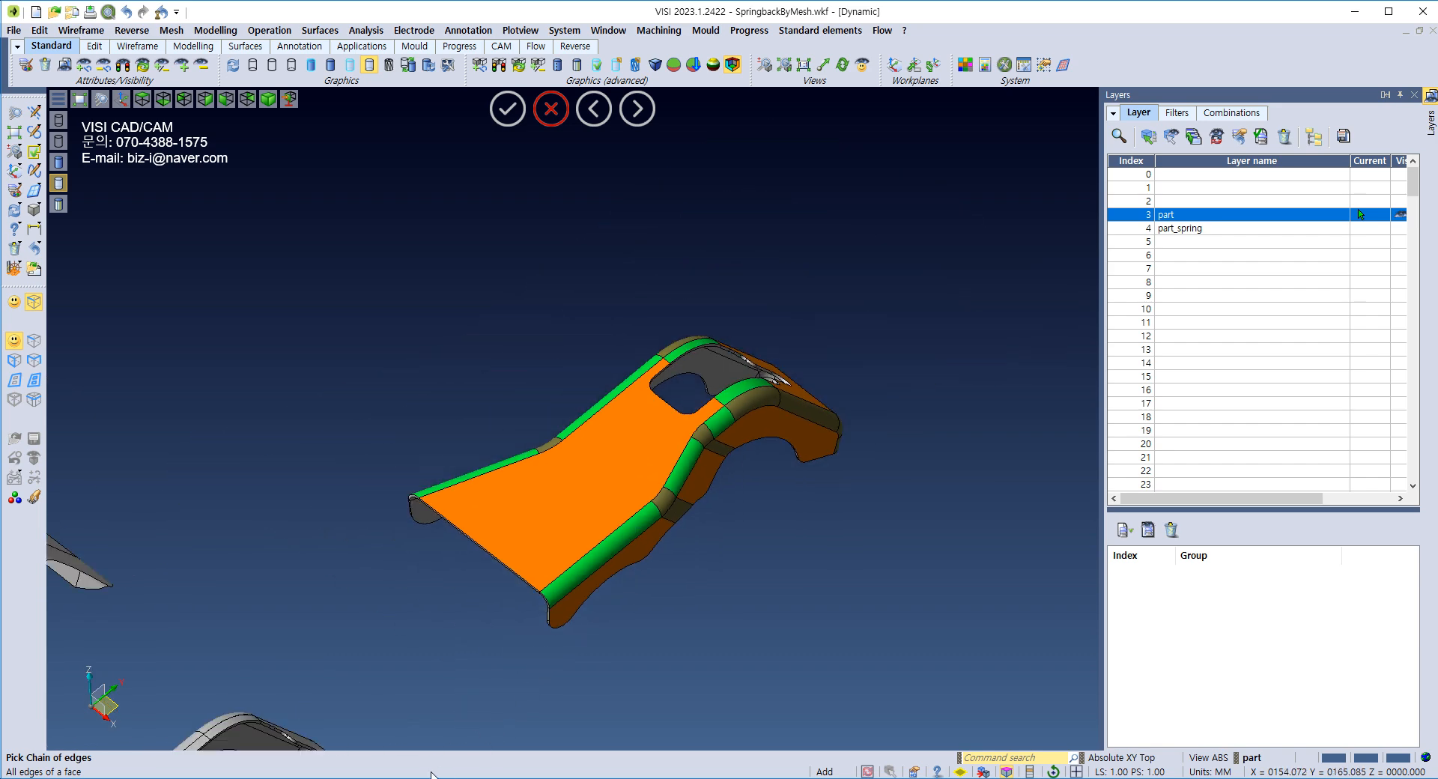
# Step: Switch to the Progress Part file, examine its row of bracket unfolding stages, and return to the SpringbackByMesh file
pyautogui.moveTo(432, 775)
pyautogui.click(685, 737)
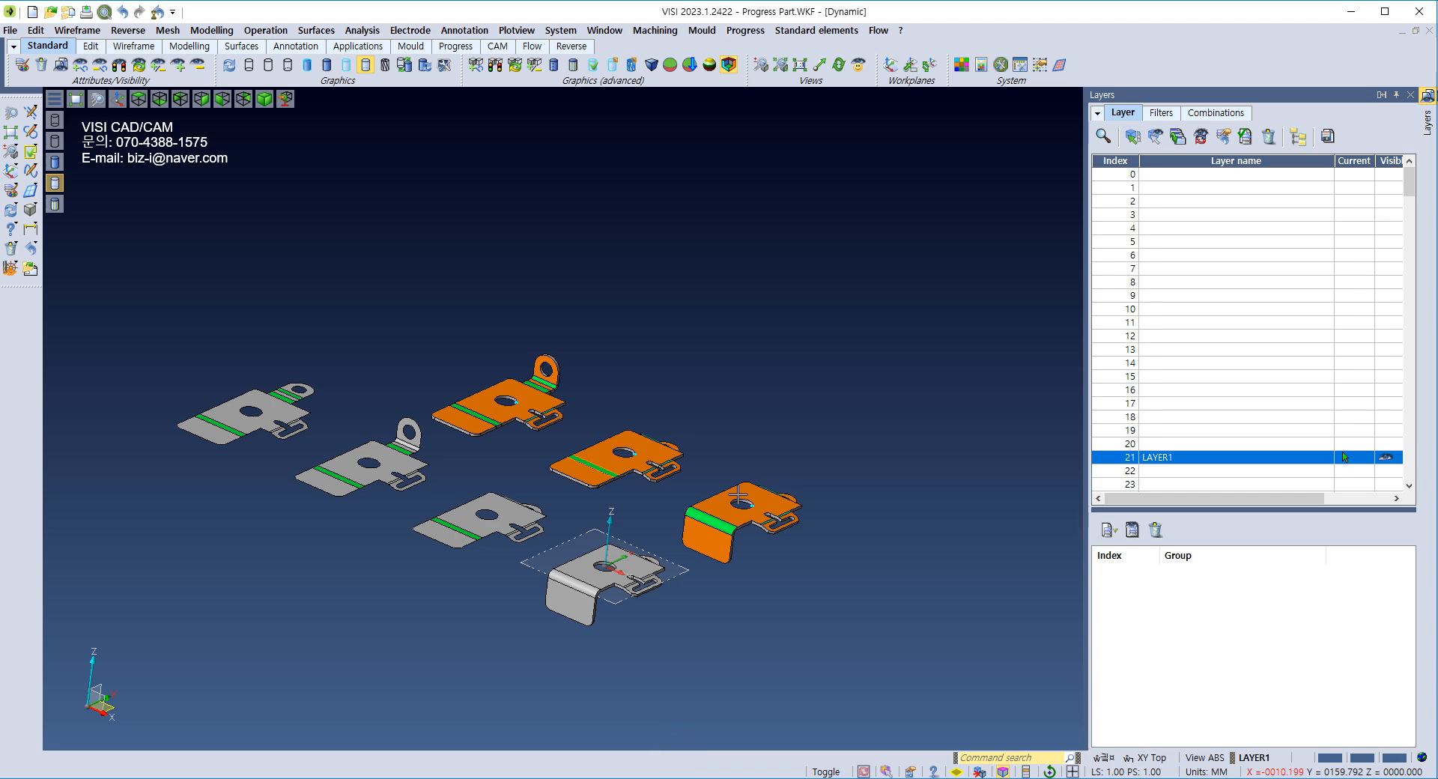
pyautogui.scroll(3, 748, 491)
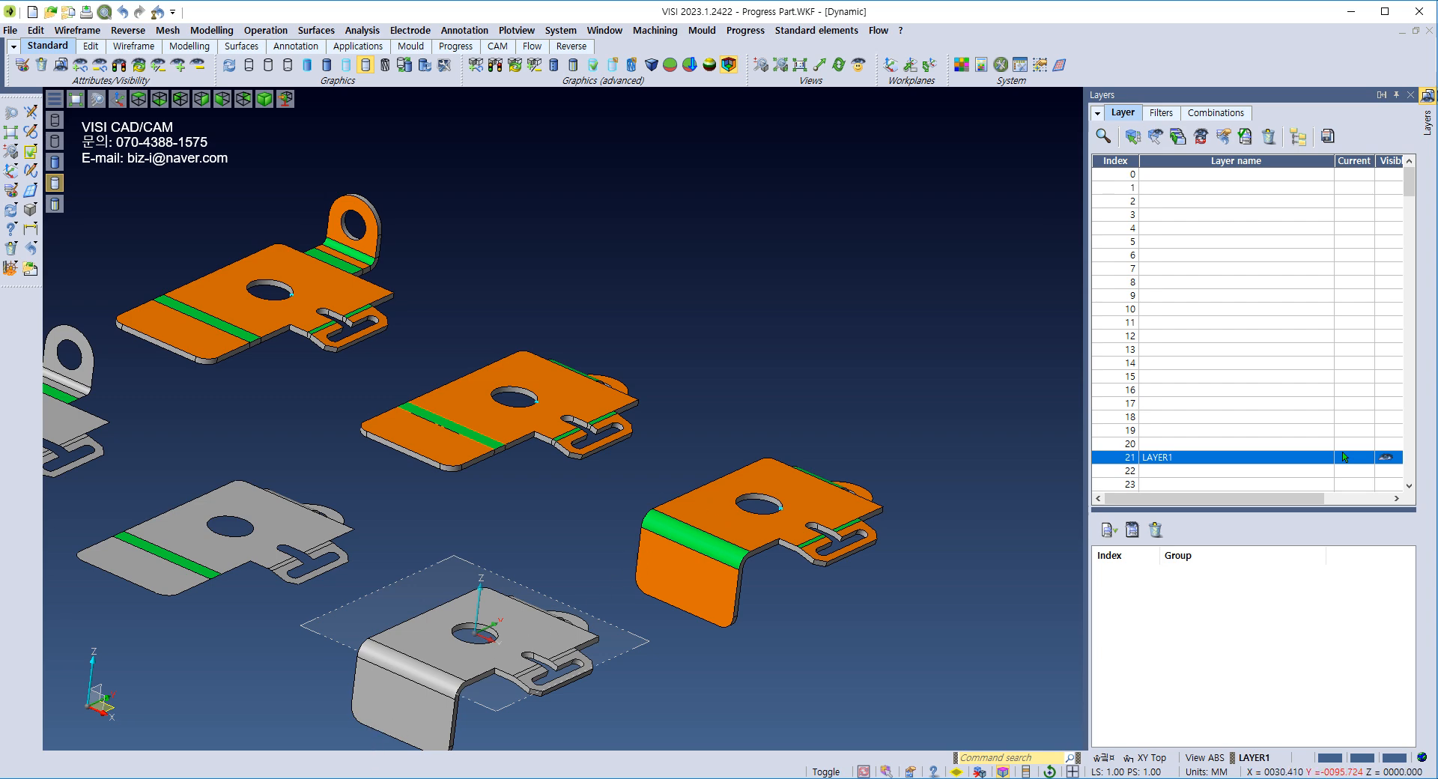
pyautogui.click(54, 734)
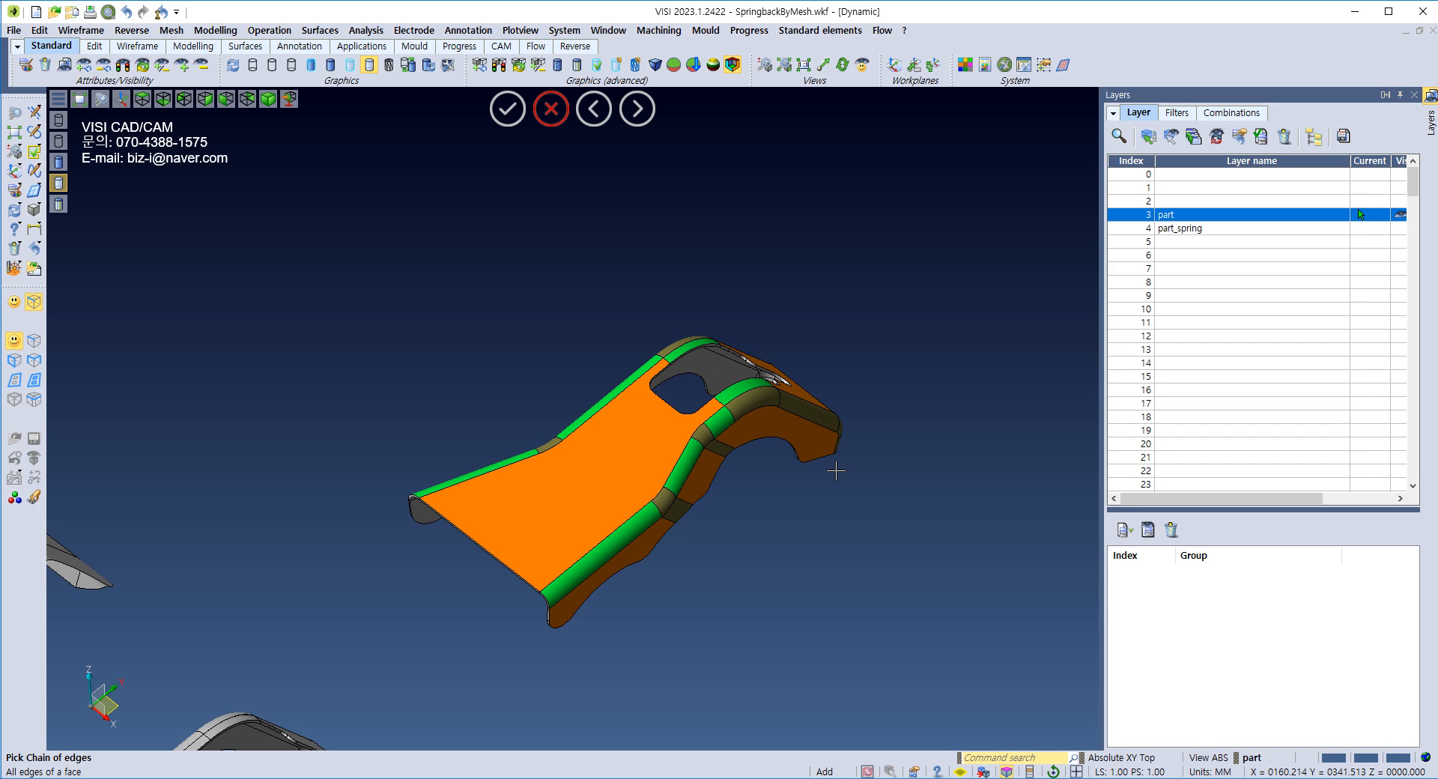
# Step: Isolate the analysed formed part in the top view, hiding the row of grey unfolding stages
pyautogui.press('Escape')
pyautogui.press('t')
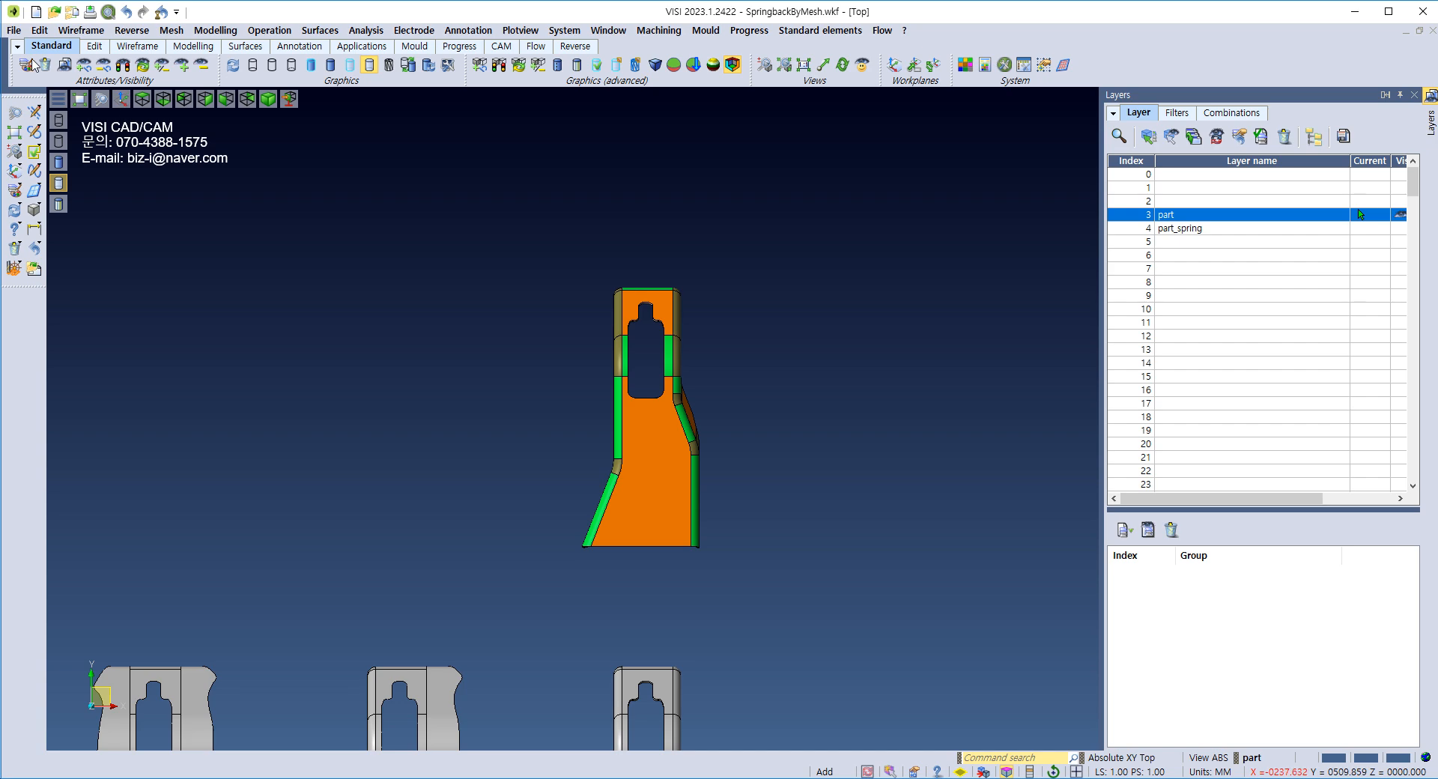
pyautogui.click(83, 66)
pyautogui.scroll(5, 696, 396)
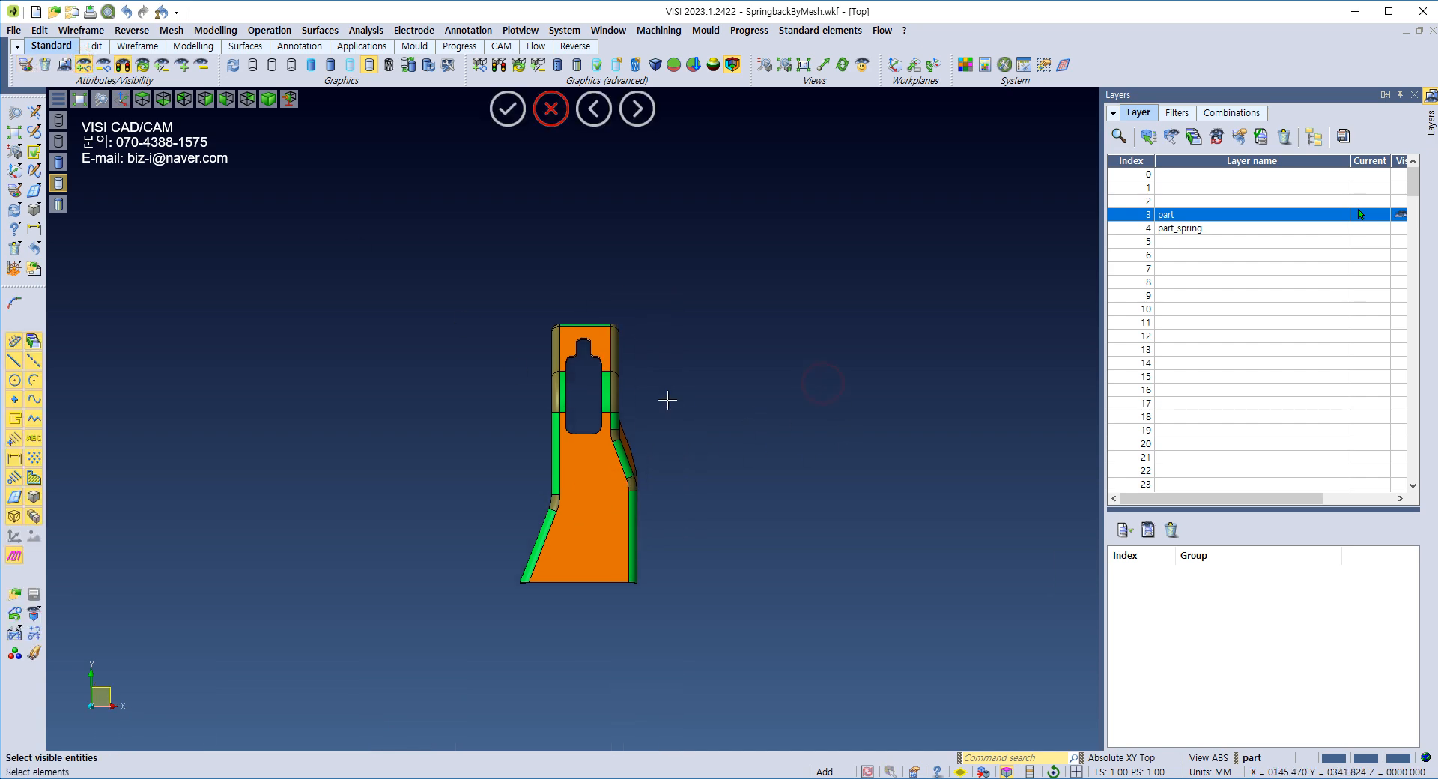
pyautogui.scroll(-2, 758, 389)
pyautogui.press('Escape')
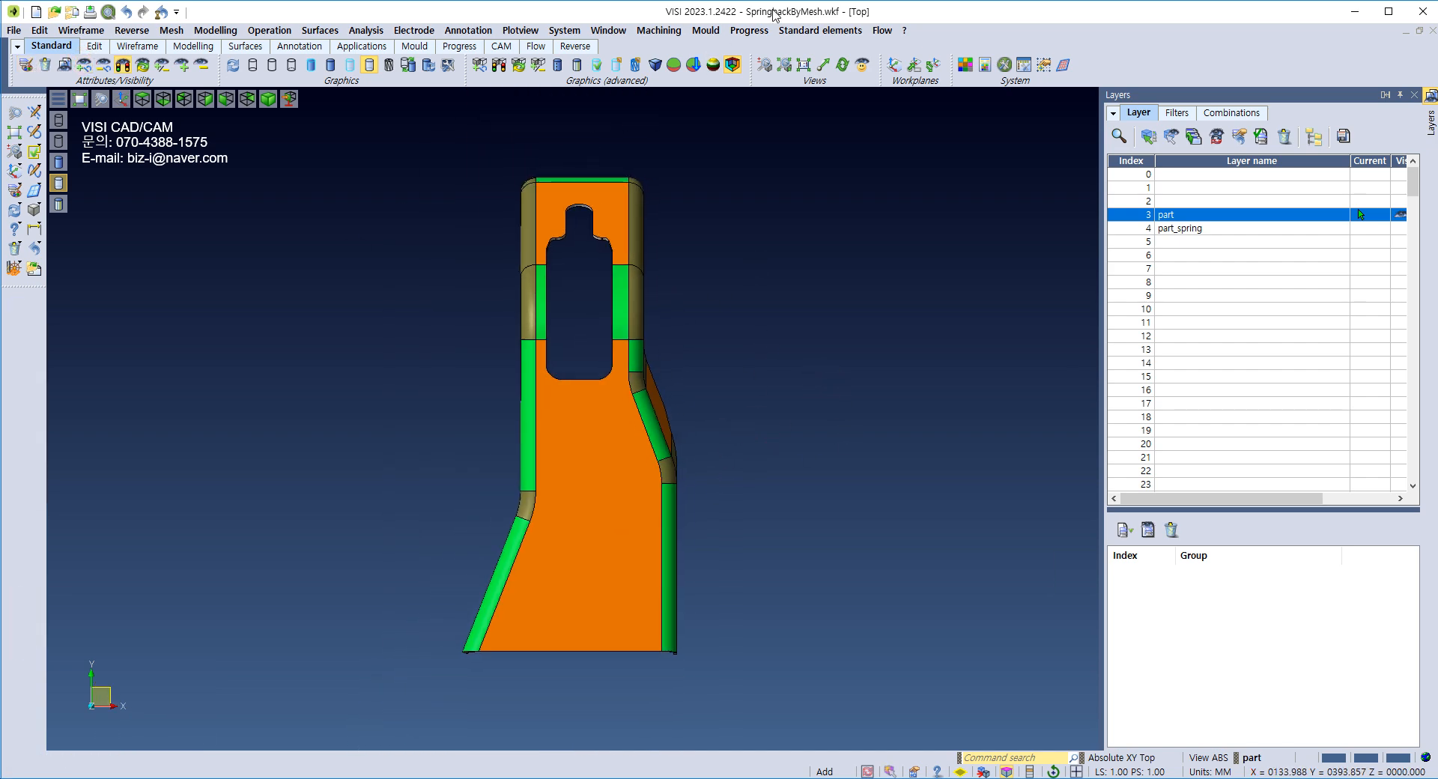
# Step: Set the analysis type of the bend and wall faces along both long sides of the part to Flange with Edit analysed faces
pyautogui.click(749, 31)
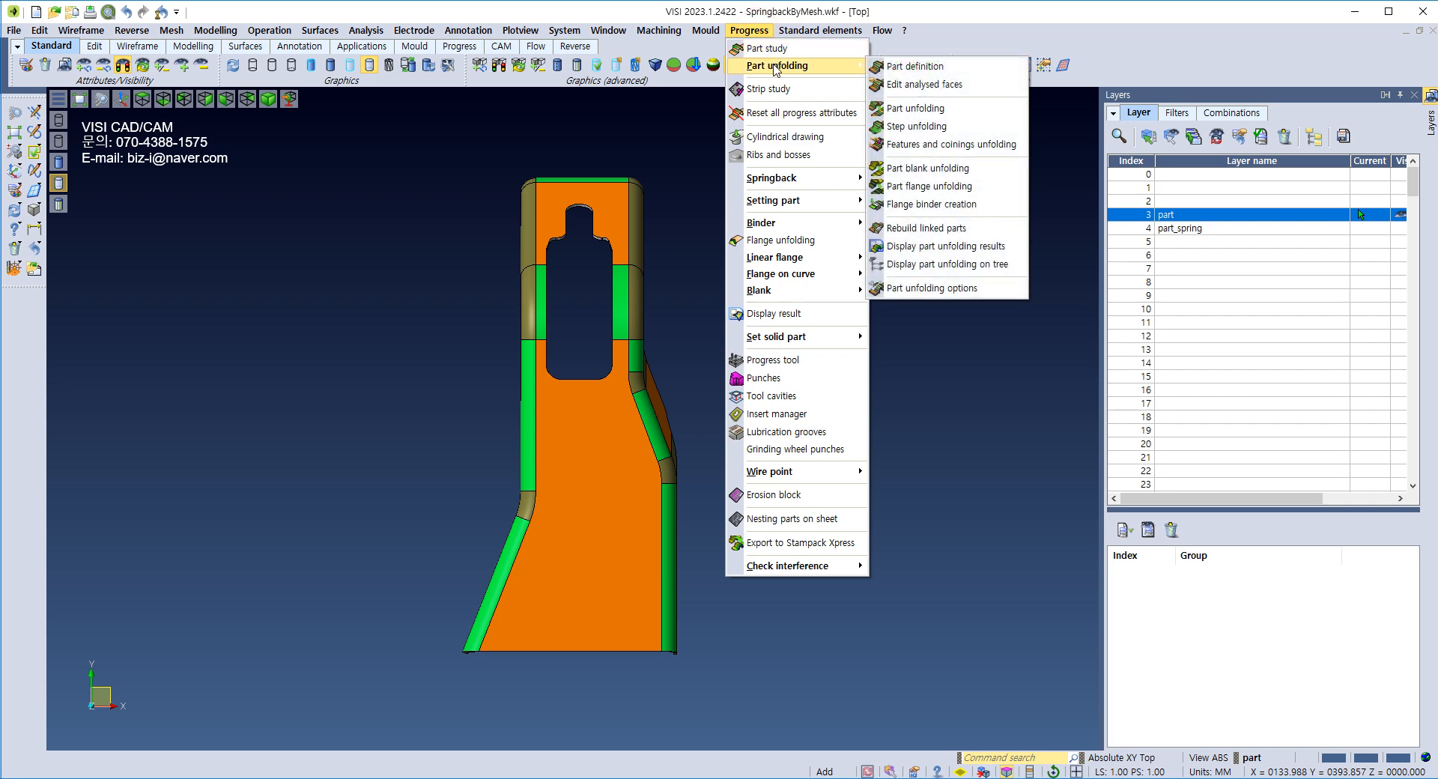
pyautogui.click(920, 84)
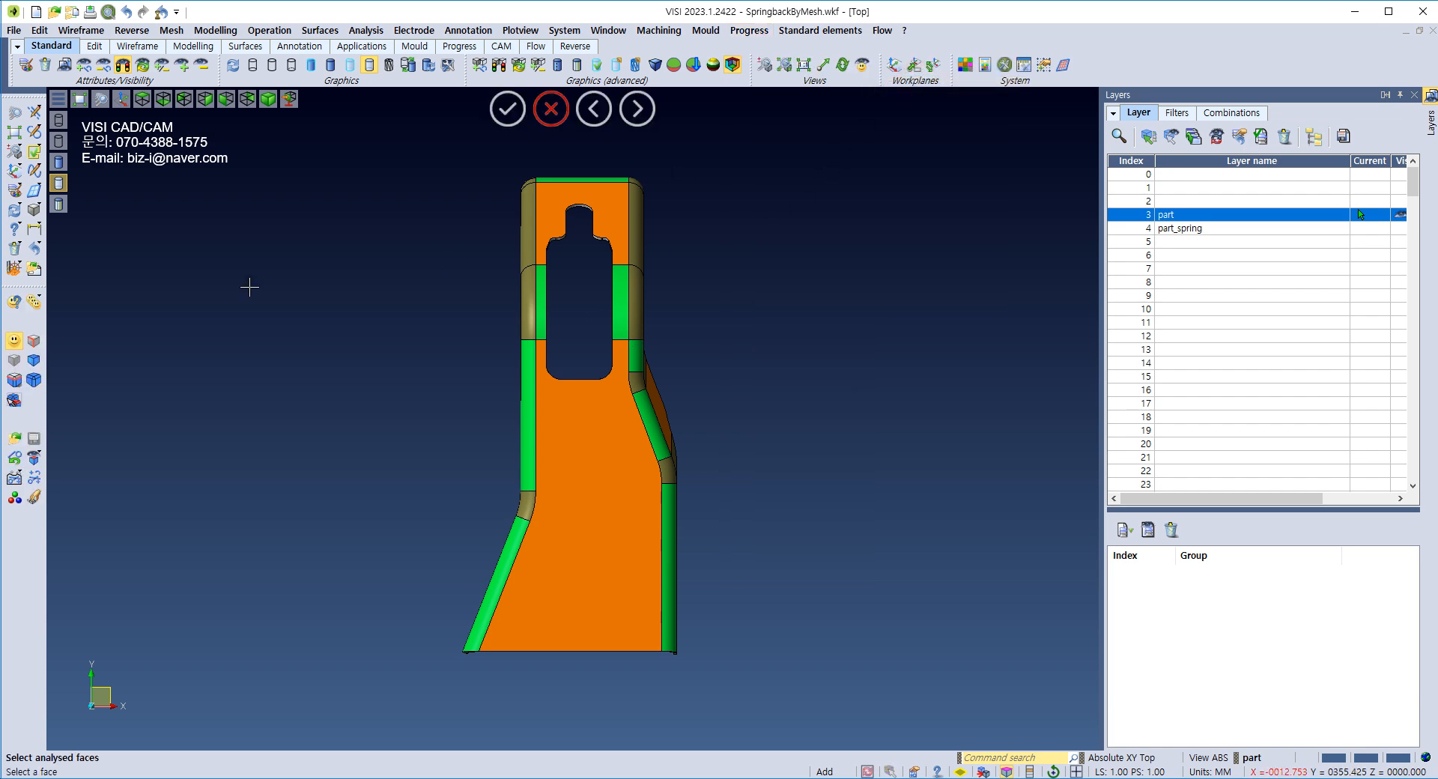
pyautogui.moveTo(625, 162); pyautogui.dragTo(727, 702)
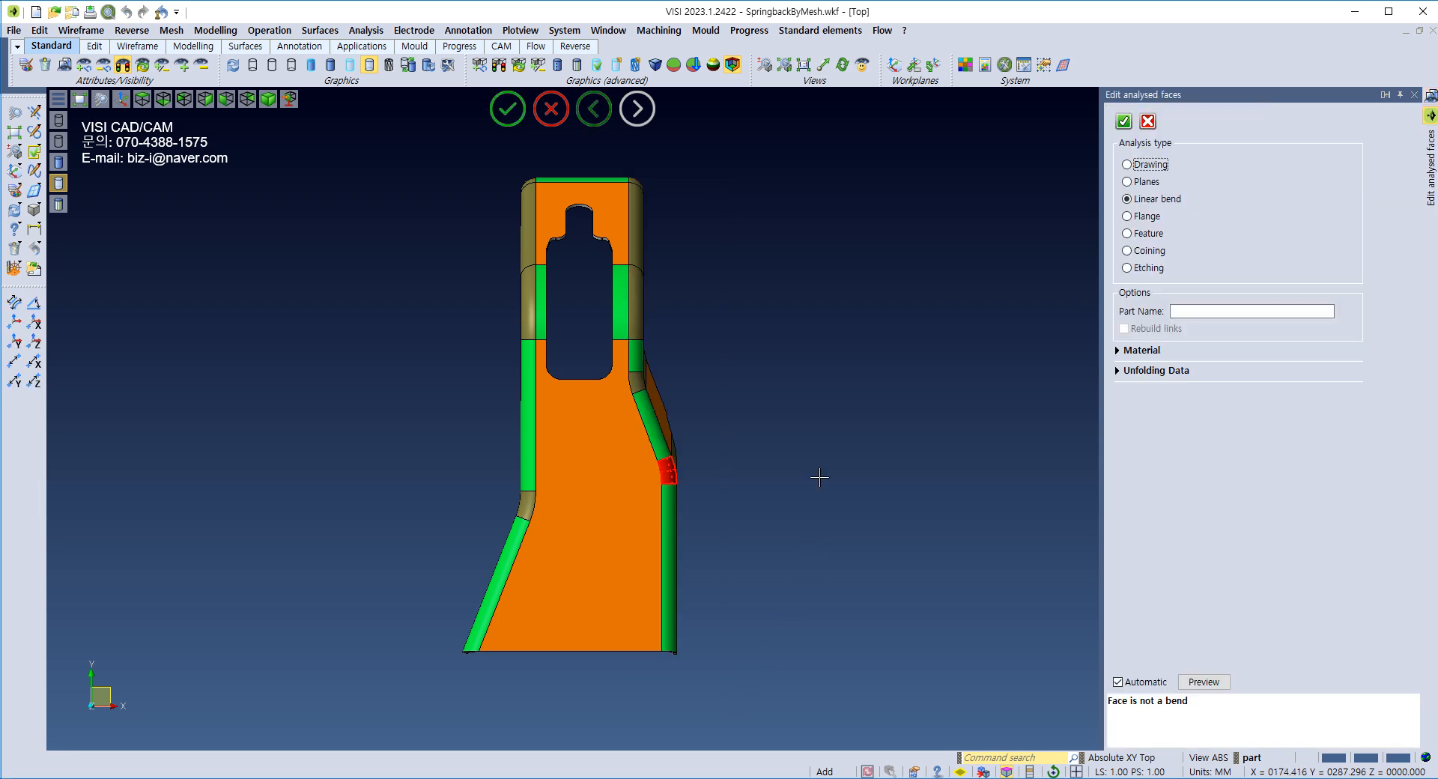
pyautogui.click(1131, 218)
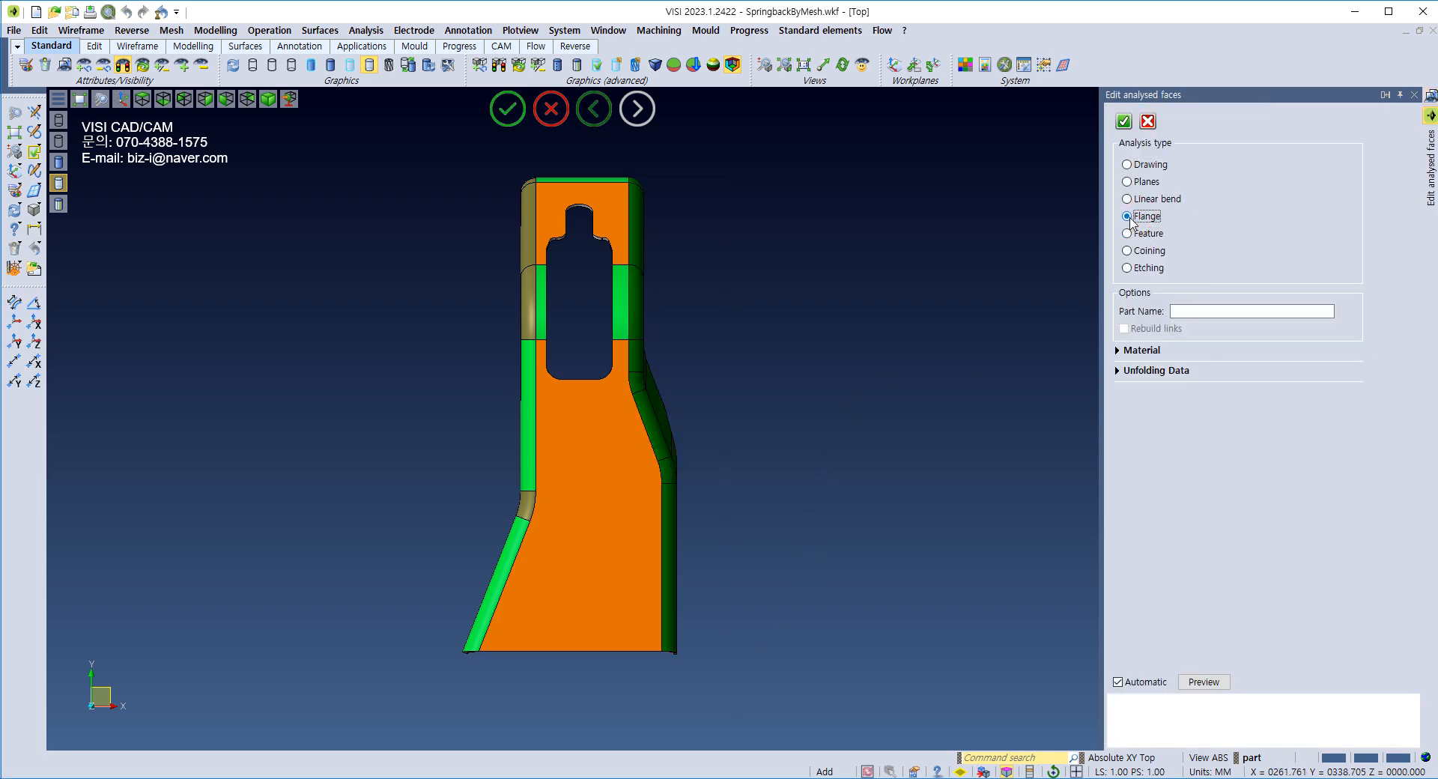
pyautogui.click(1122, 126)
pyautogui.moveTo(400, 149); pyautogui.dragTo(547, 676)
pyautogui.click(1136, 218)
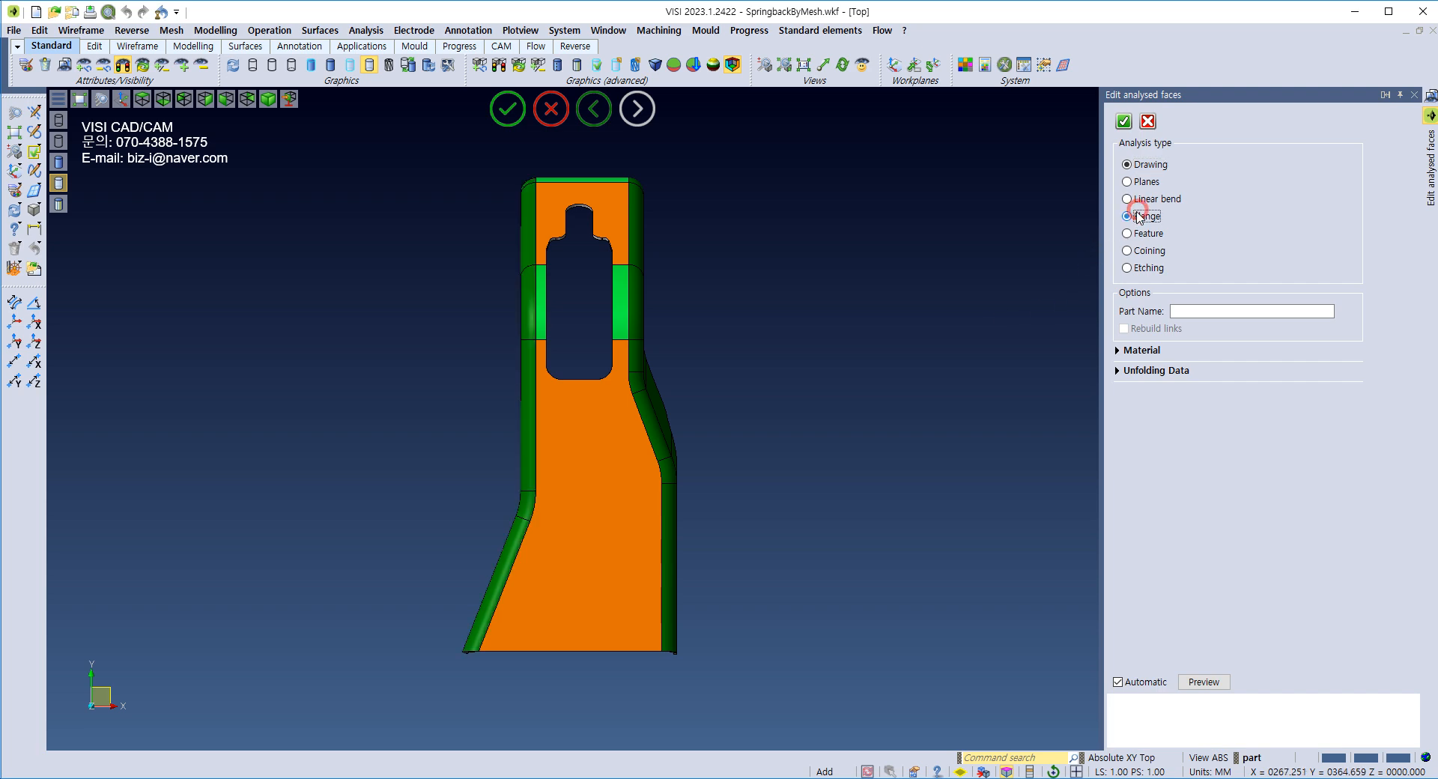
pyautogui.click(1121, 122)
# Step: Start Part flange unfolding on the edge chain between the part's top face and one long side flange
pyautogui.moveTo(829, 326); pyautogui.dragTo(706, 324, button='middle')
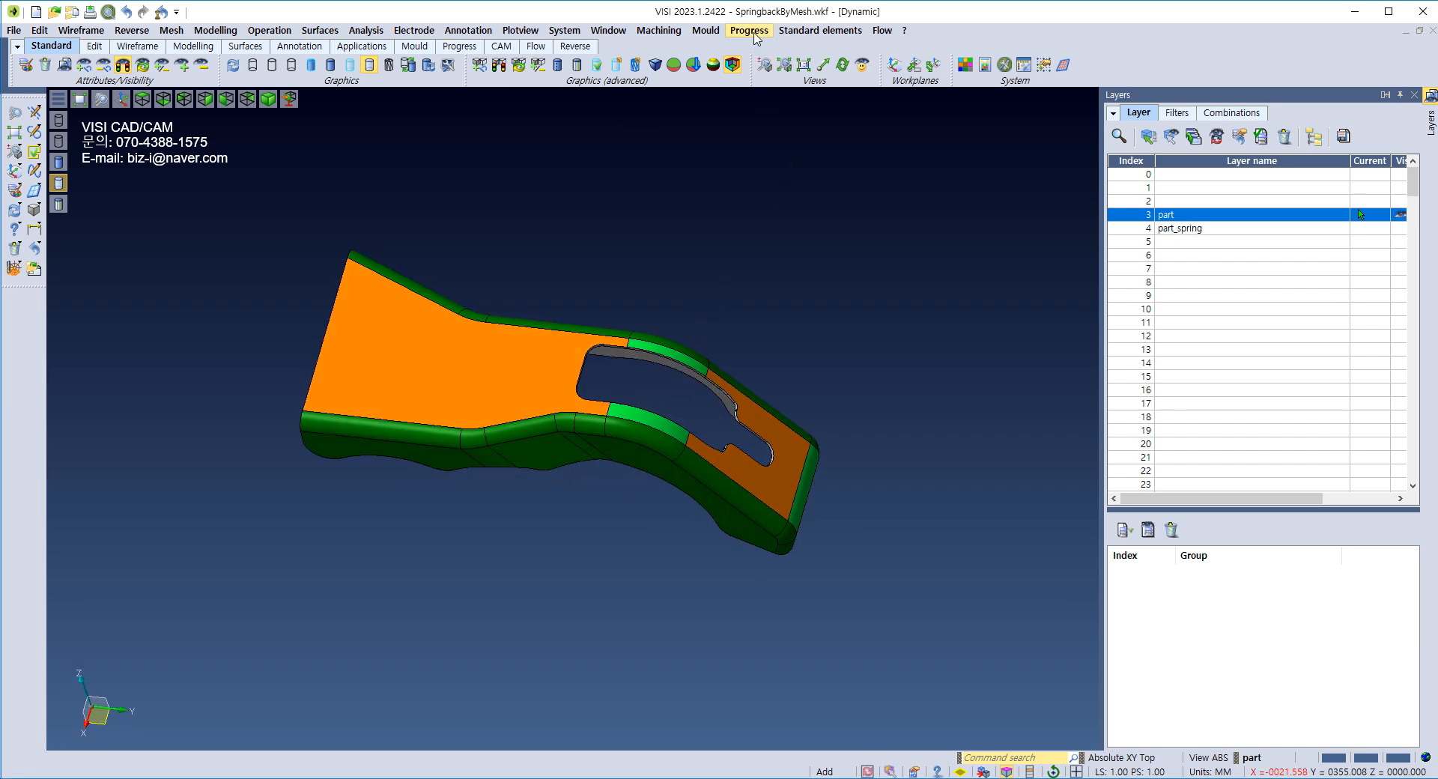
pyautogui.click(749, 31)
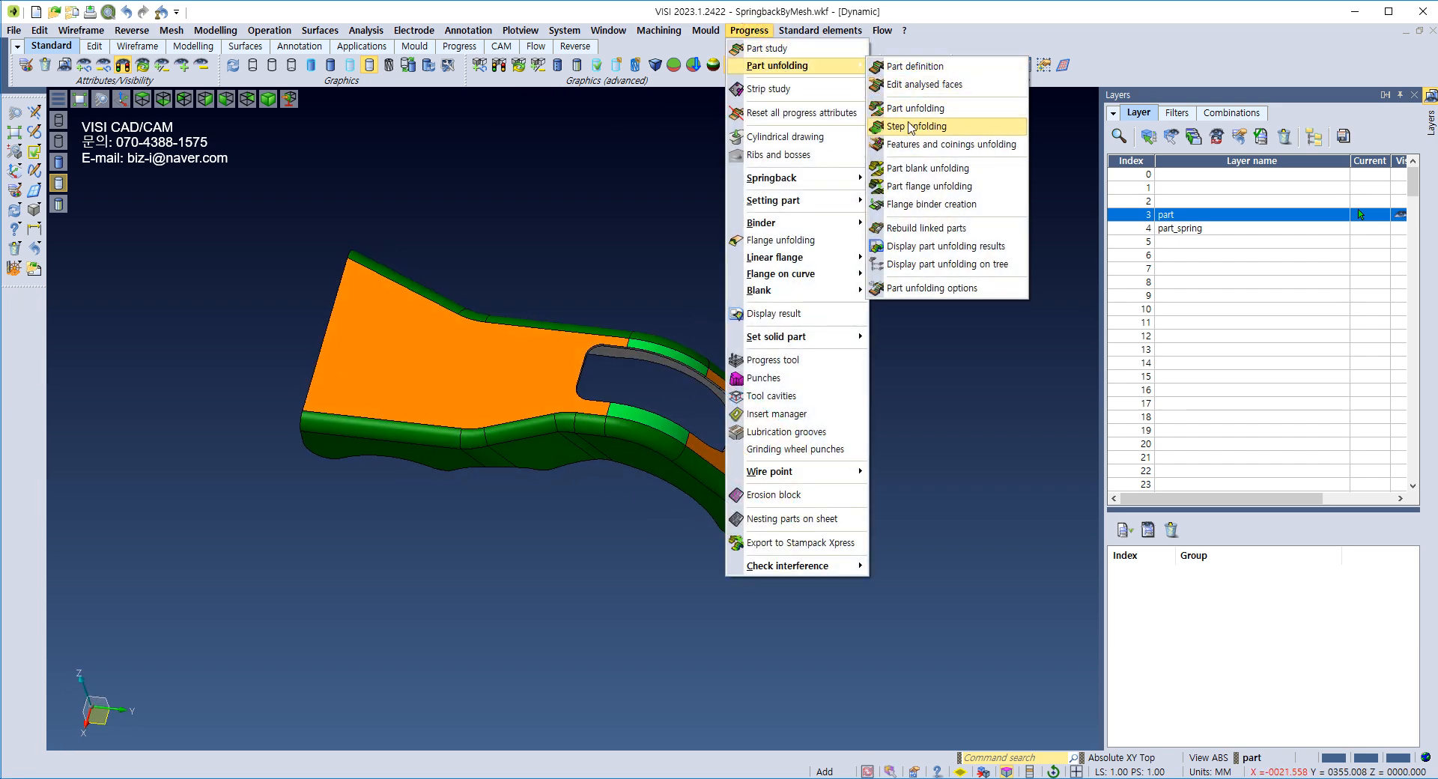
pyautogui.click(923, 186)
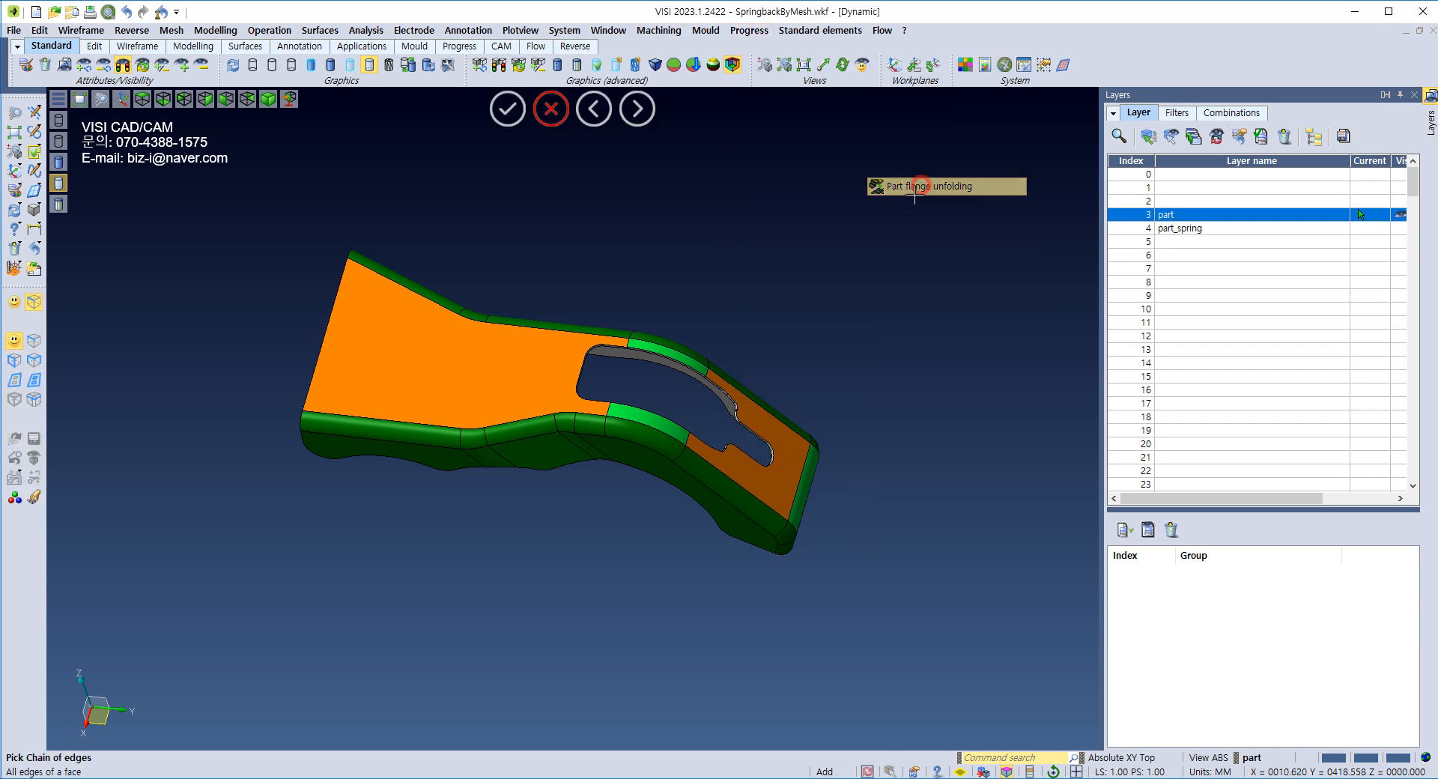
pyautogui.click(34, 341)
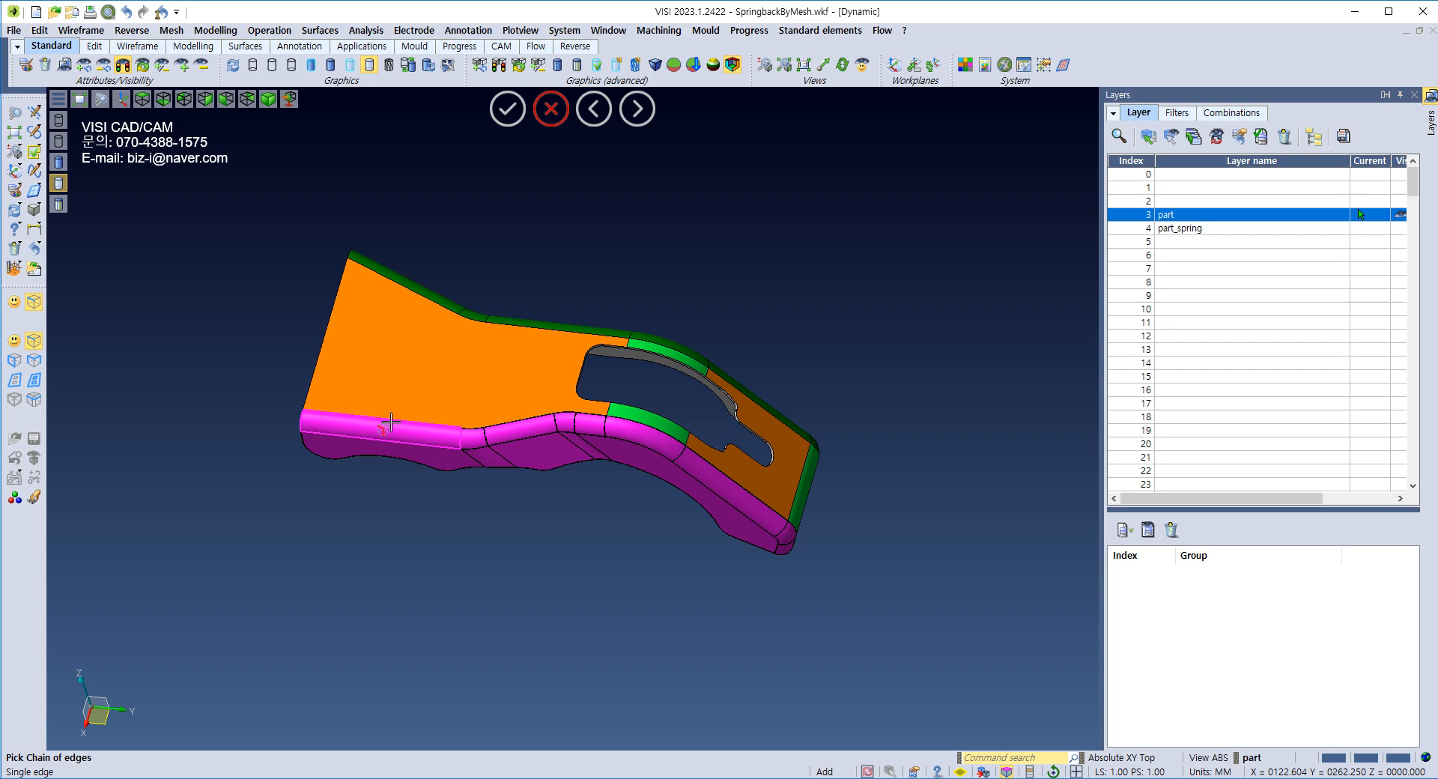
pyautogui.click(34, 360)
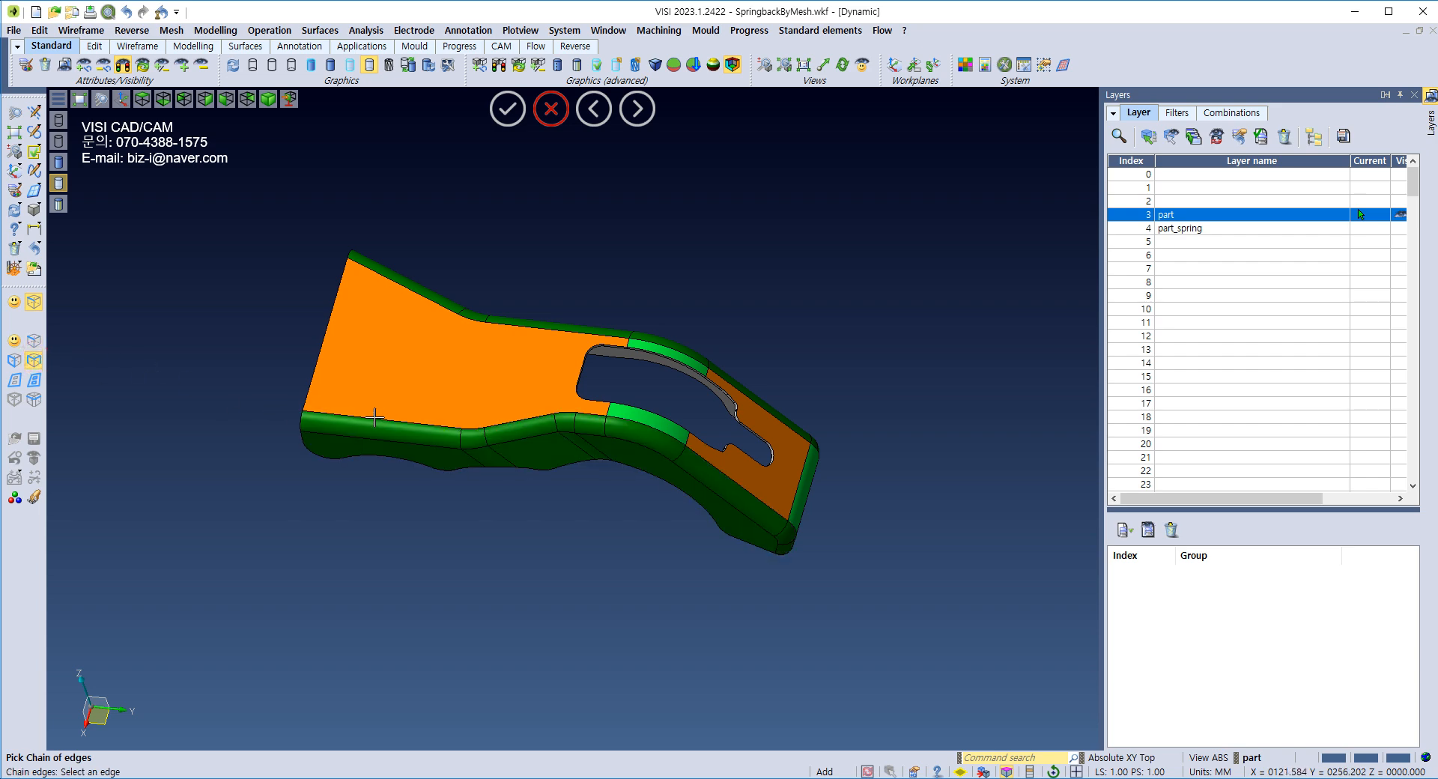
pyautogui.click(360, 422)
pyautogui.scroll(5, 360, 422)
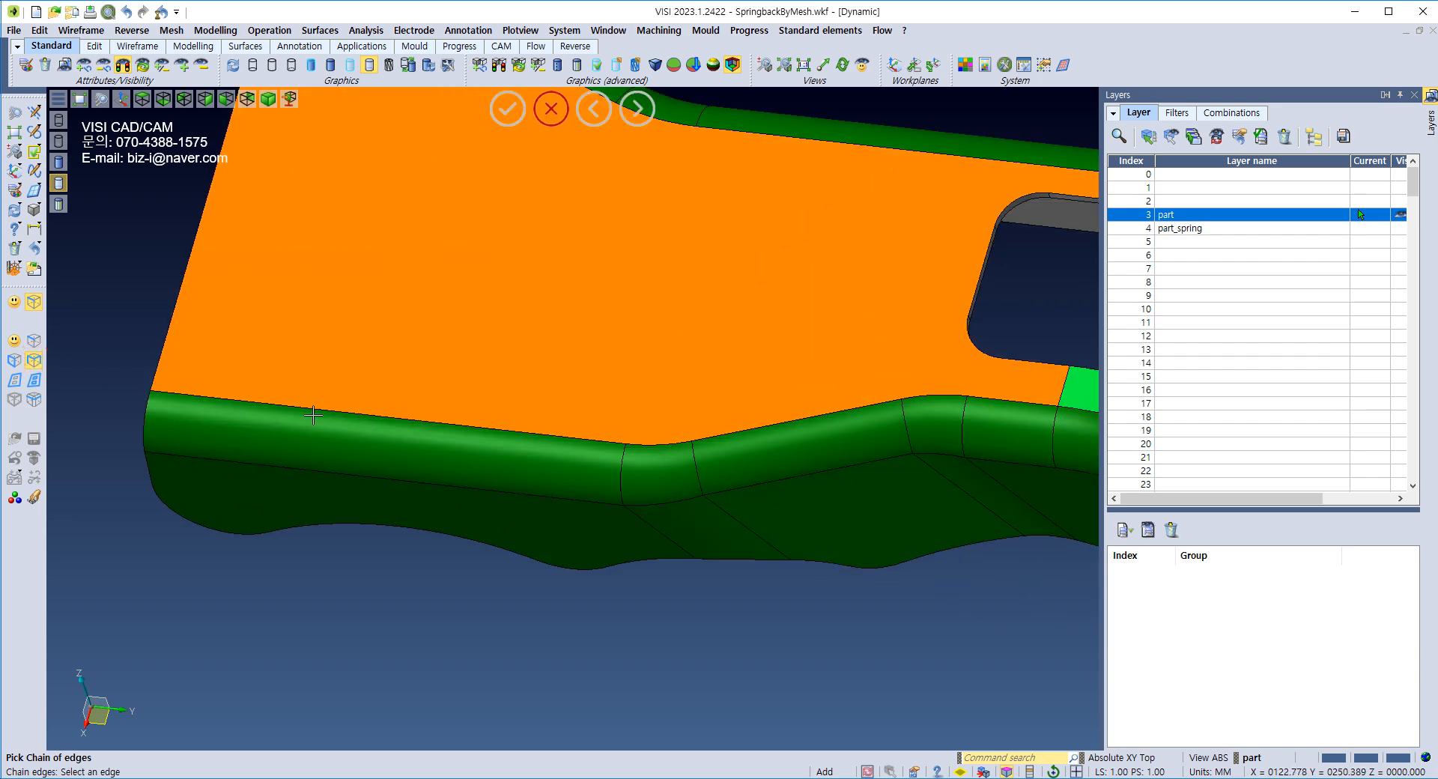
pyautogui.click(35, 340)
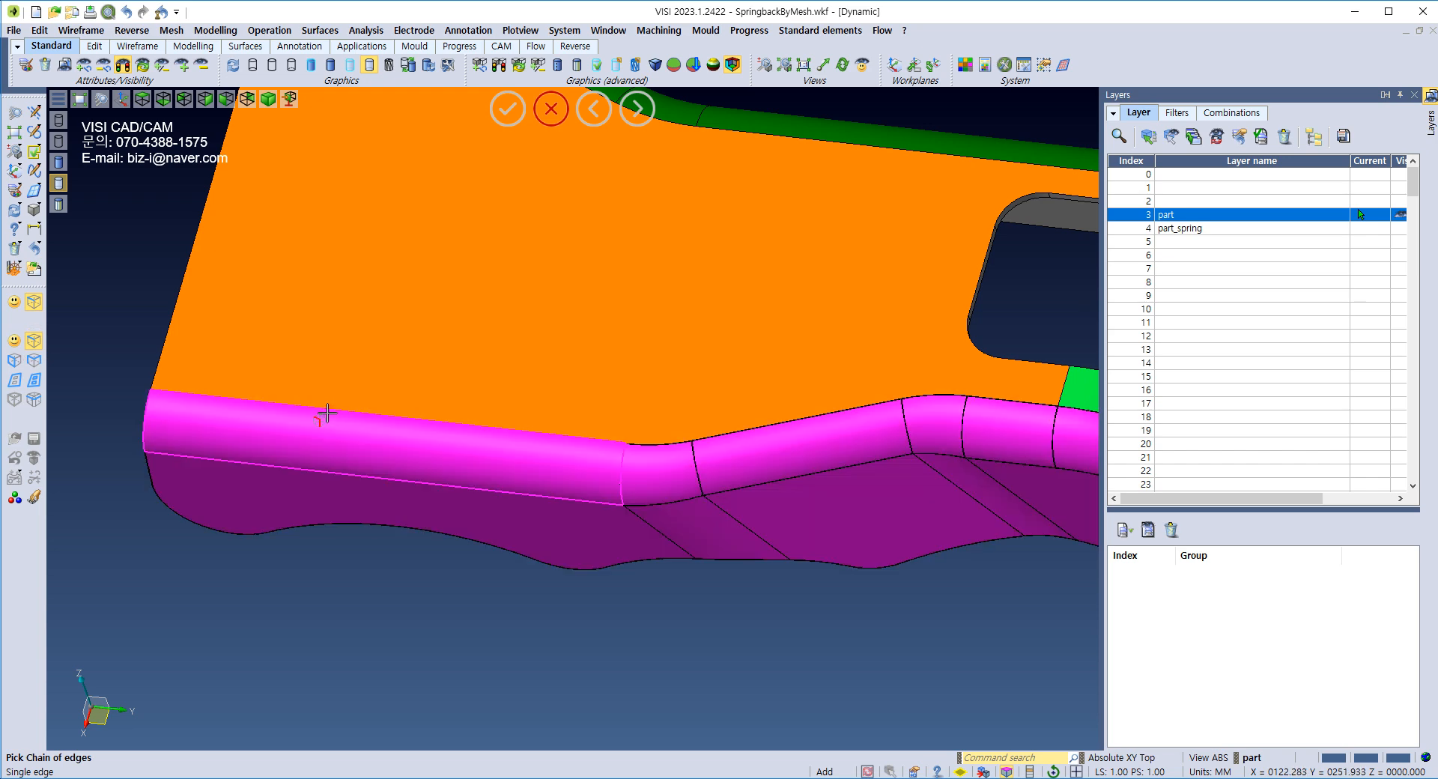
pyautogui.click(330, 410)
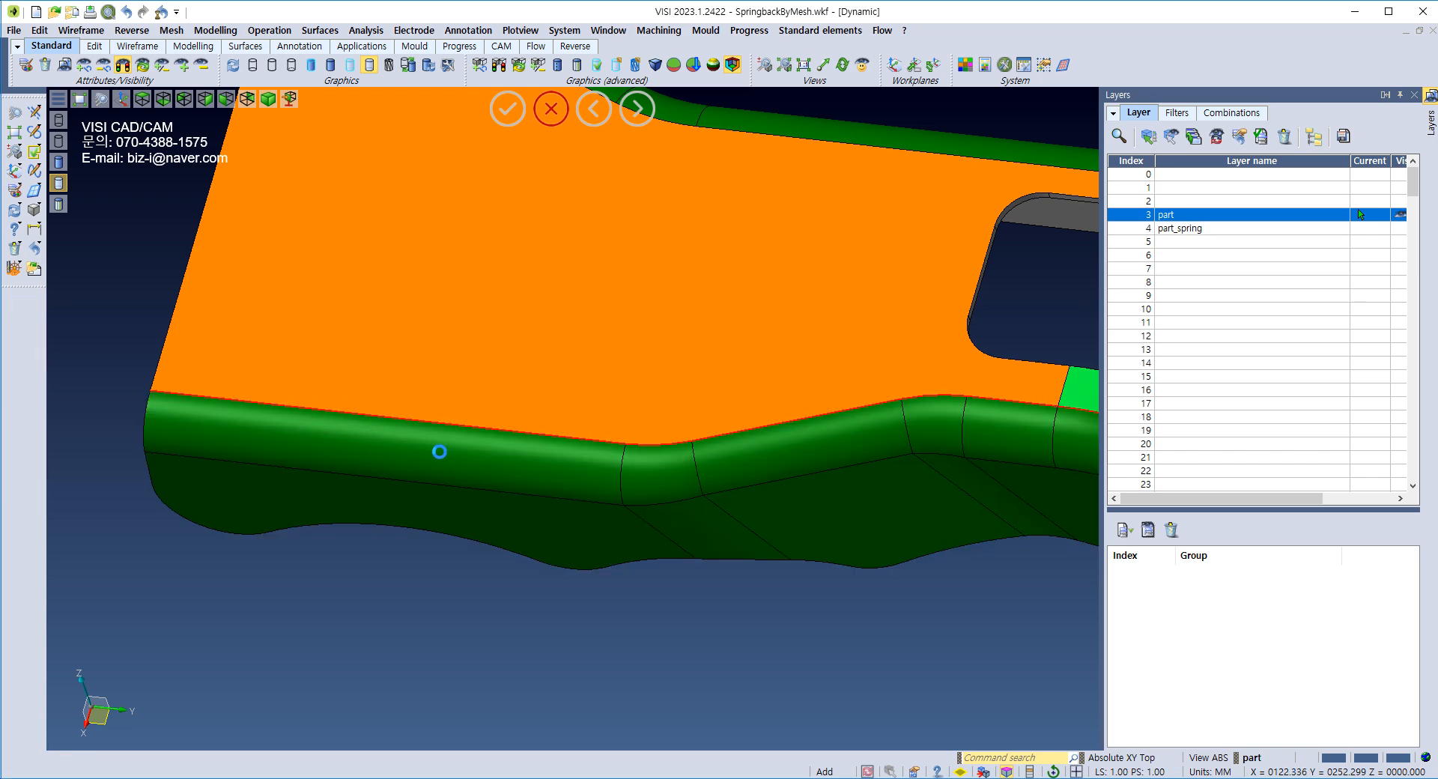
pyautogui.scroll(-3, 695, 447)
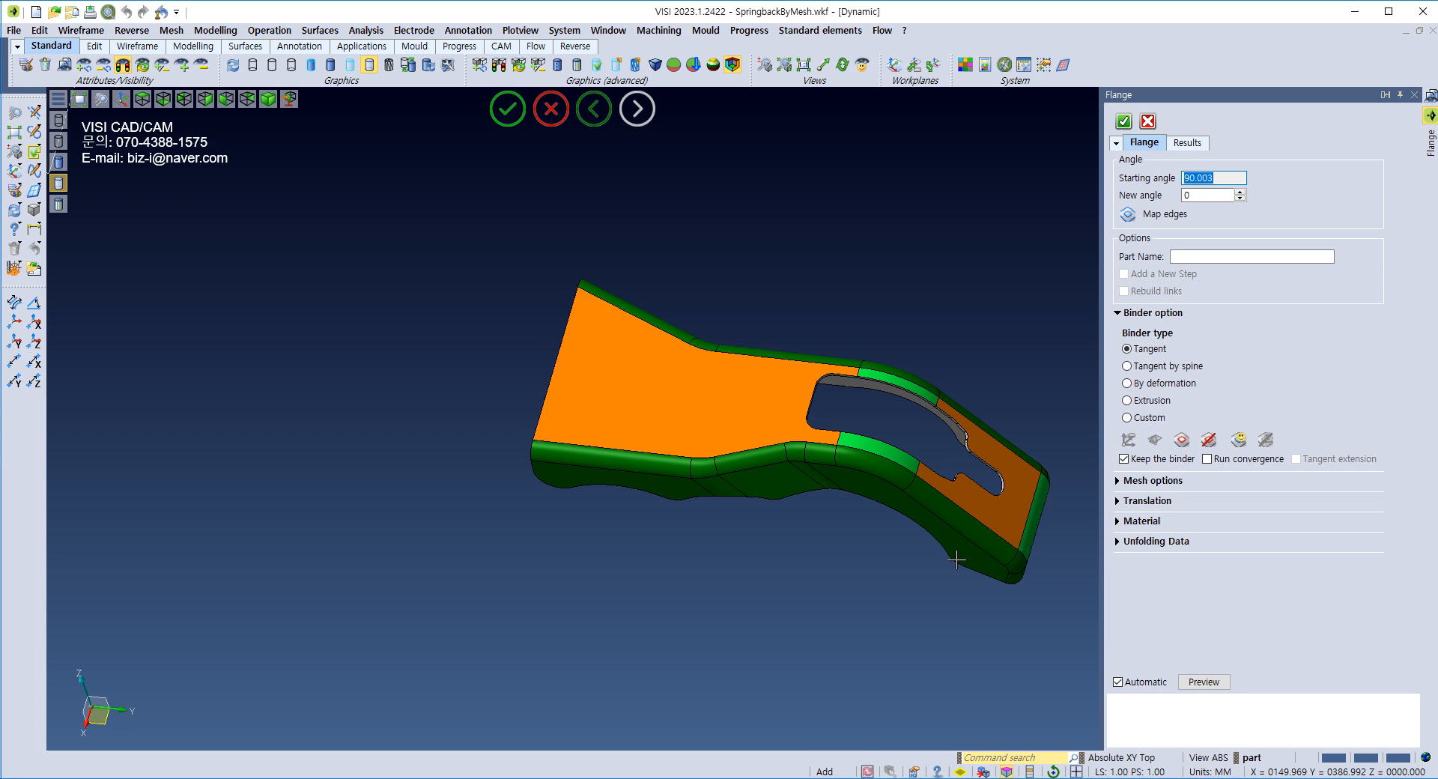
# Step: Set the flange unfolding's X translation to -150 so the unfolded copy is placed beside the formed part
pyautogui.click(1118, 501)
pyautogui.click(1159, 541)
pyautogui.write('150')
pyautogui.press('Return')
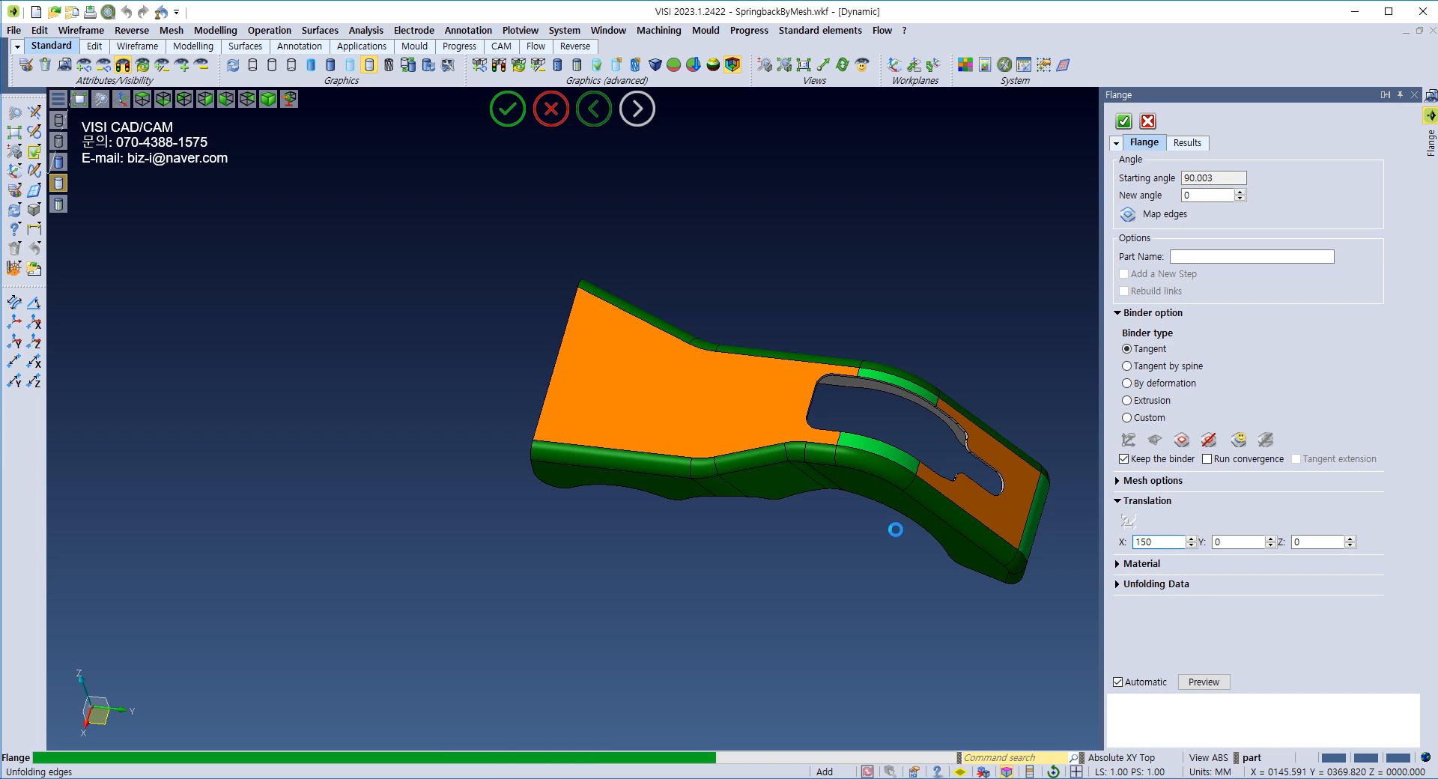
pyautogui.scroll(-2, 781, 516)
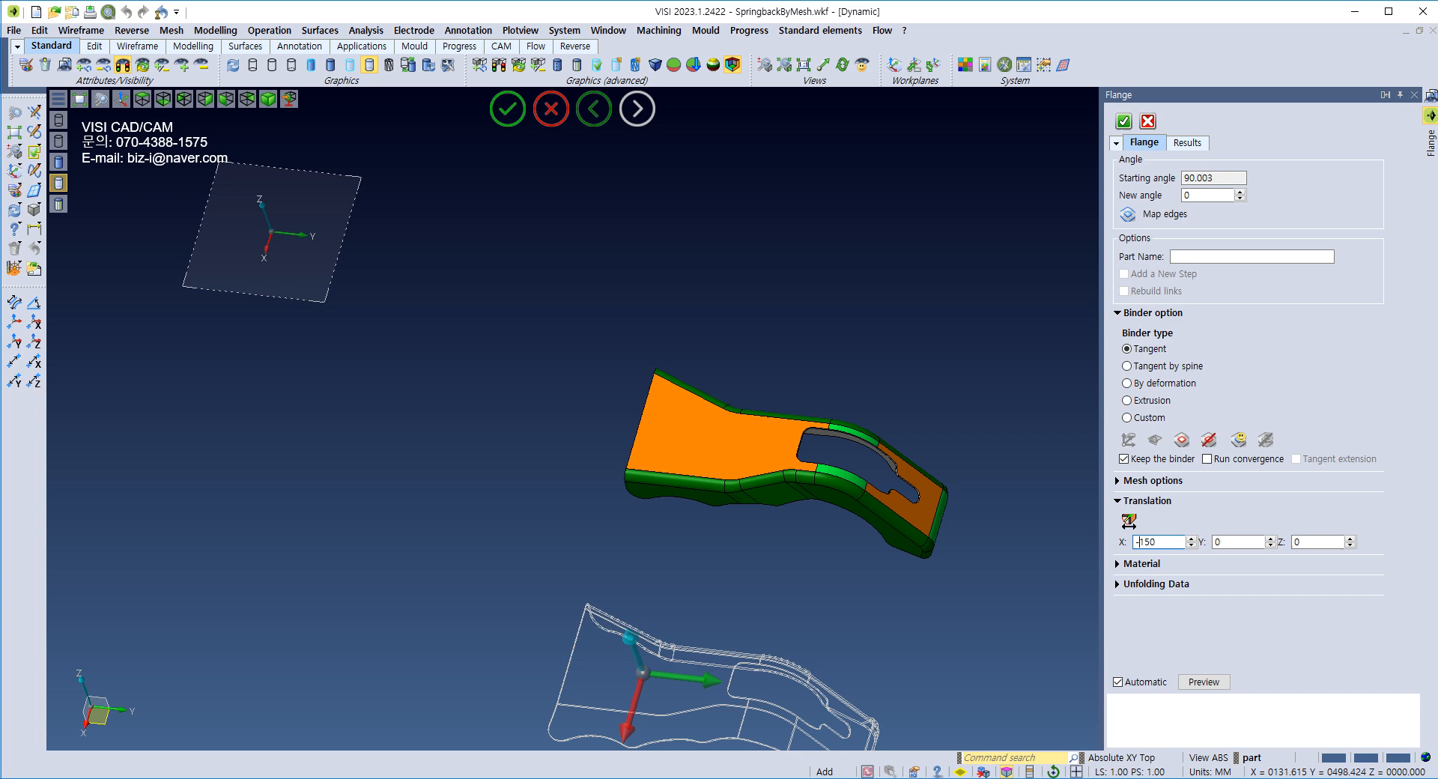
pyautogui.press('Return')
pyautogui.moveTo(954, 457); pyautogui.dragTo(653, 560, button='middle')
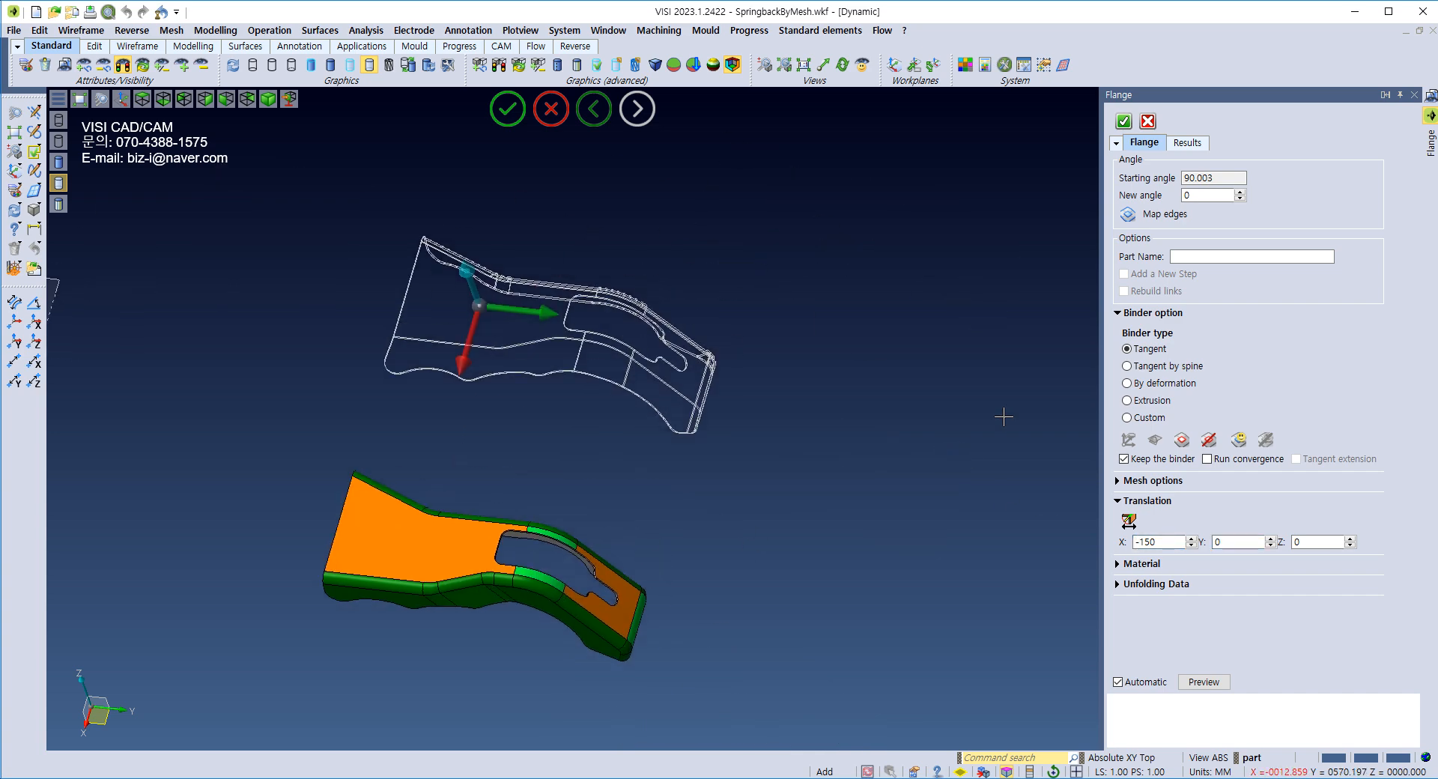
# Step: Compare the unfolded flange preview with the formed part from several angles and accept the unfolding
pyautogui.moveTo(482, 410)
pyautogui.mouseDown(button='middle')
pyautogui.moveTo(619, 411)
pyautogui.moveTo(454, 495)
pyautogui.mouseUp(button='middle')
pyautogui.scroll(3, 465, 356)
pyautogui.moveTo(465, 357); pyautogui.dragTo(662, 364, button='middle')
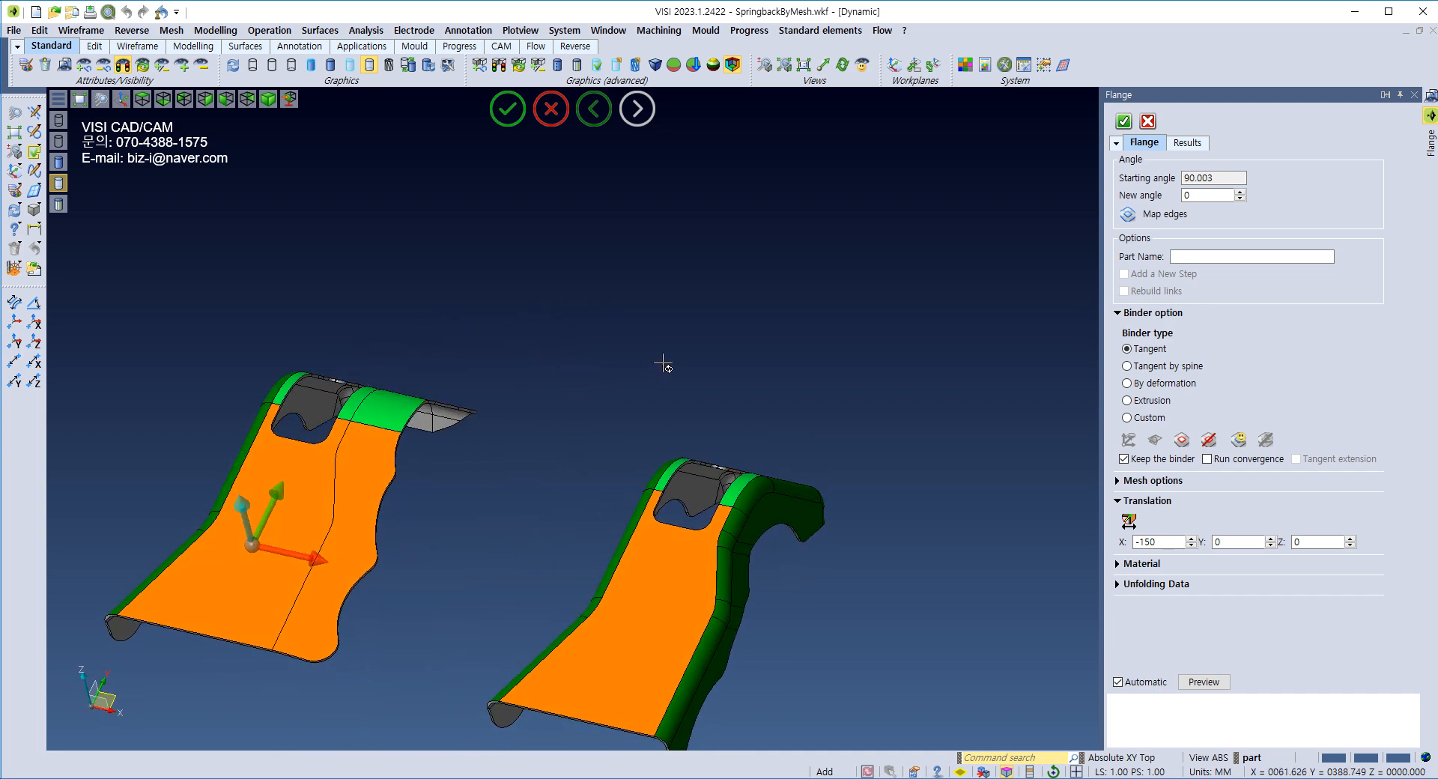
pyautogui.moveTo(556, 424); pyautogui.dragTo(659, 355, button='middle')
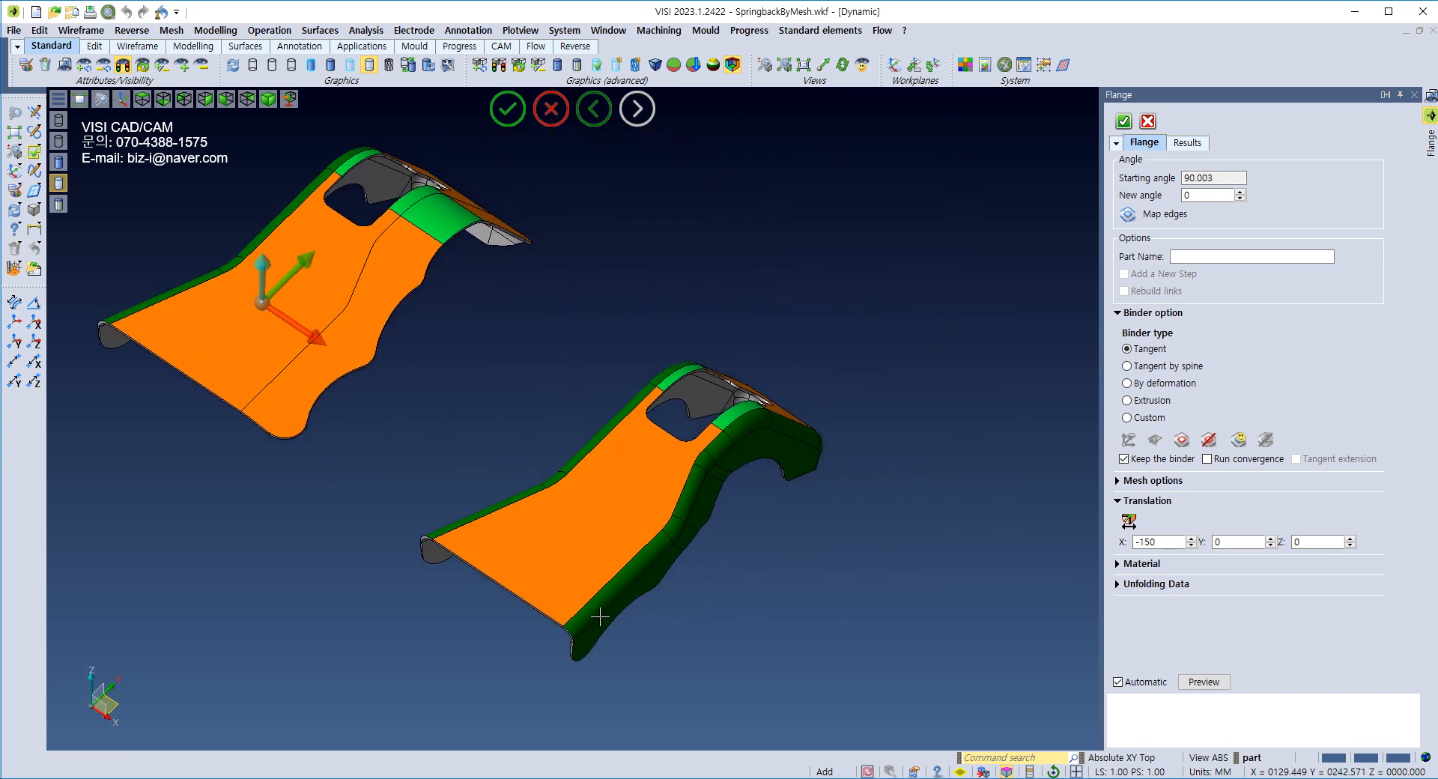
pyautogui.scroll(6, 600, 617)
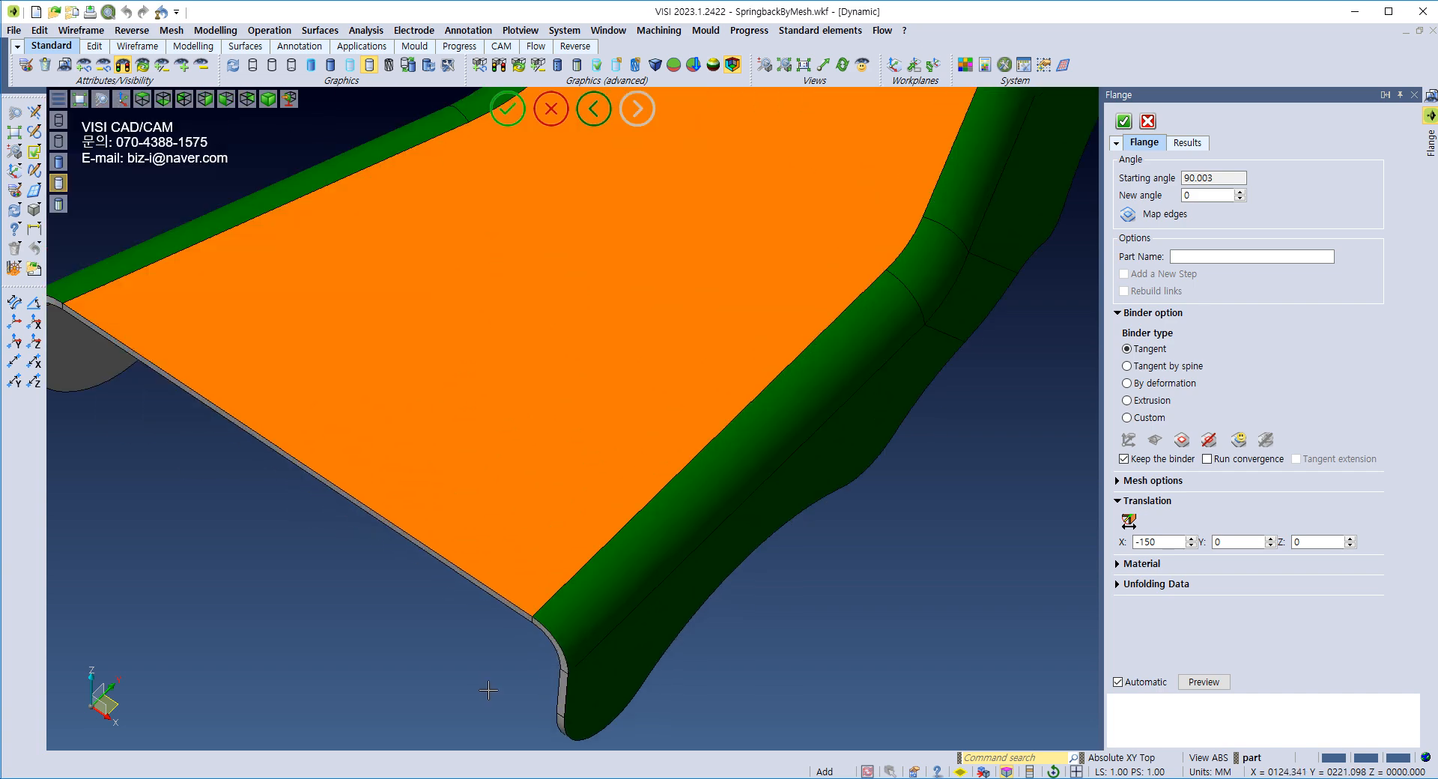
pyautogui.scroll(-10, 664, 305)
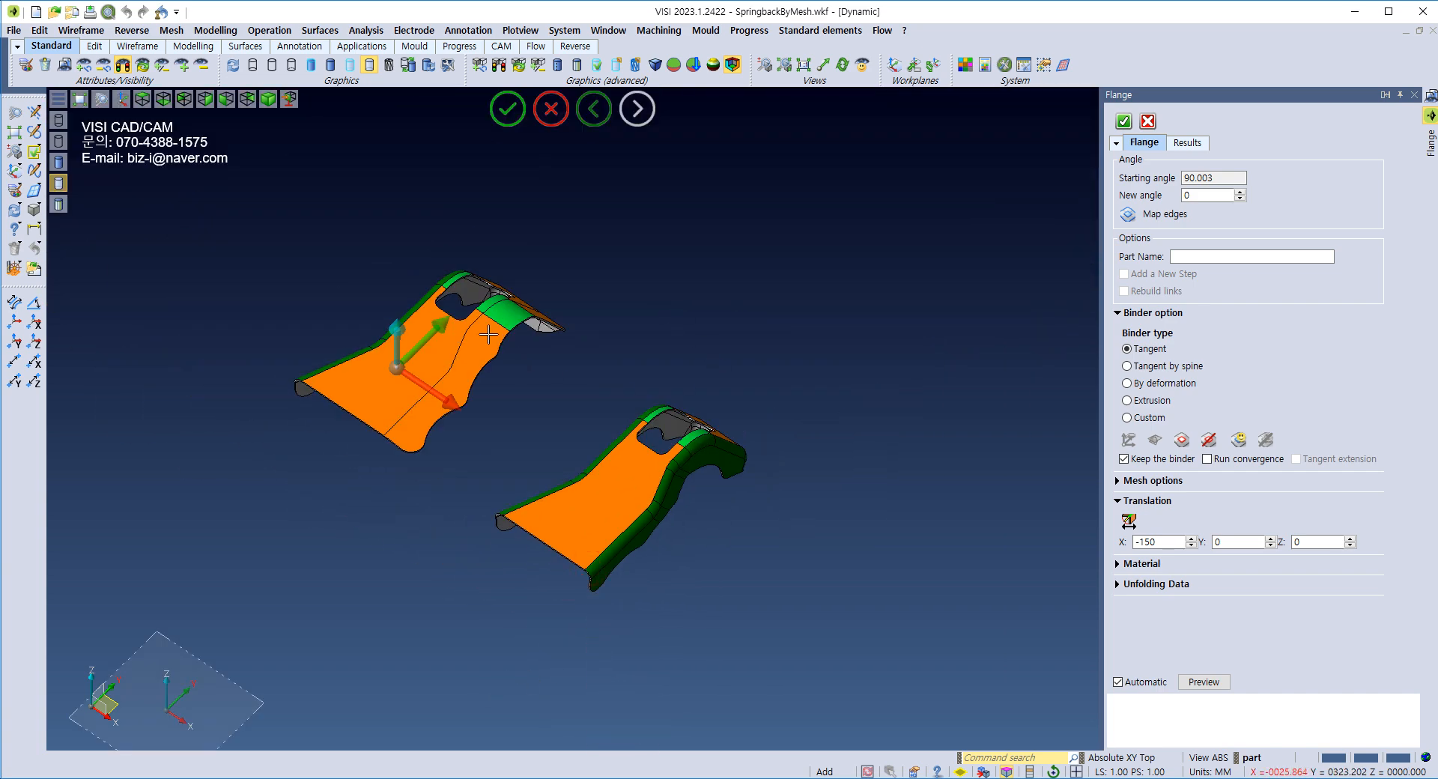
pyautogui.scroll(4, 504, 327)
pyautogui.moveTo(583, 336); pyautogui.dragTo(803, 296, button='middle')
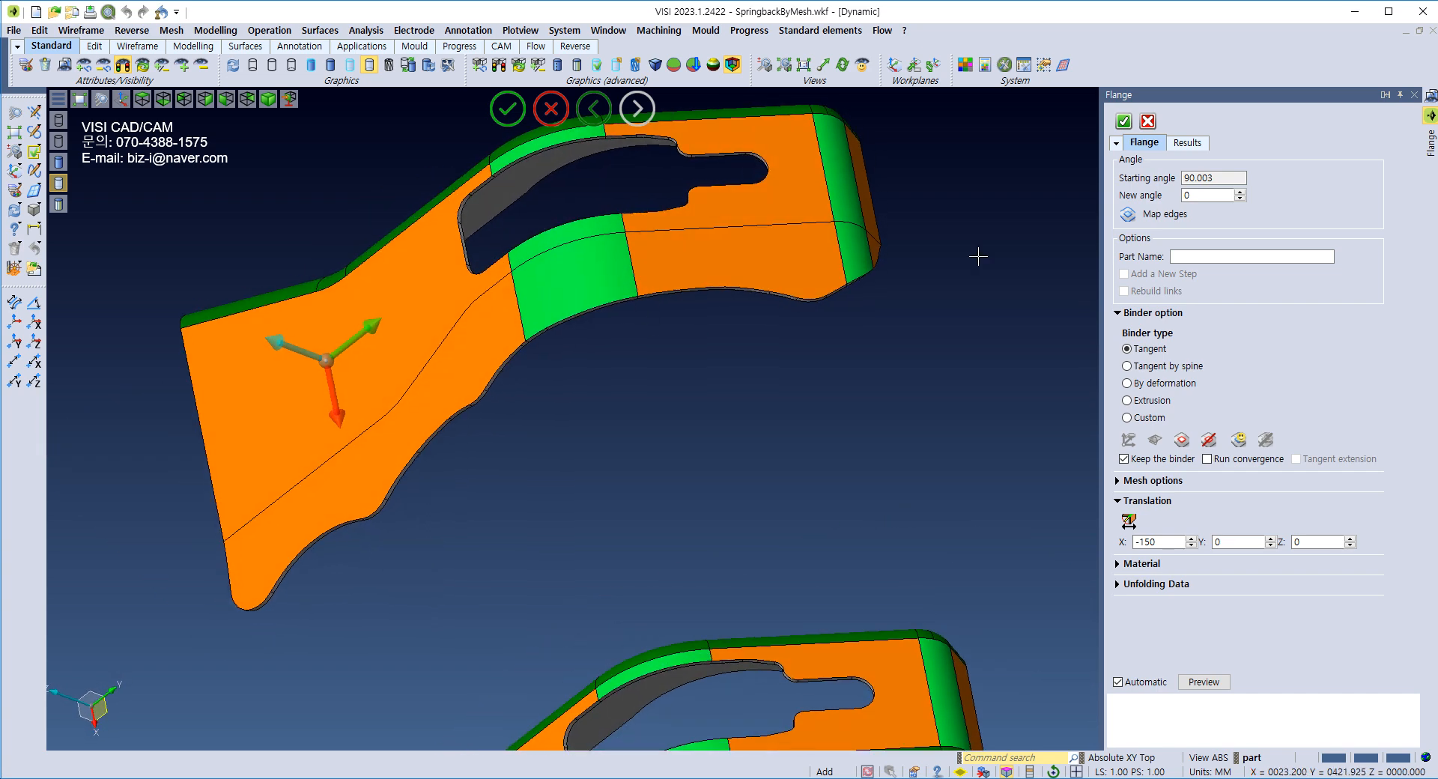
pyautogui.click(1122, 121)
# Step: Unfold the remaining long side flange to angle 0 as a new step, with an X translation of -150, and accept it
pyautogui.moveTo(594, 311); pyautogui.dragTo(774, 316, button='middle')
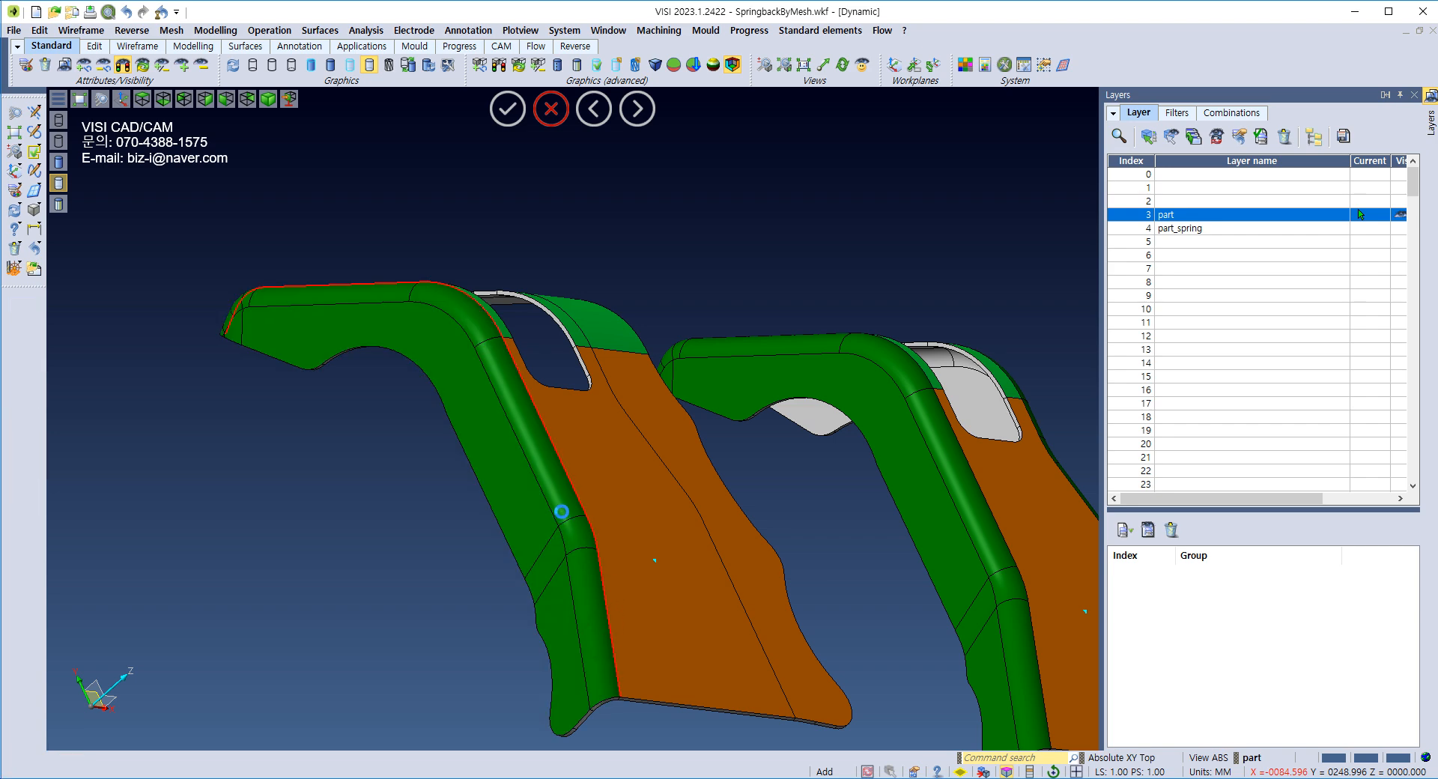
pyautogui.click(564, 516)
pyautogui.scroll(-3, 717, 307)
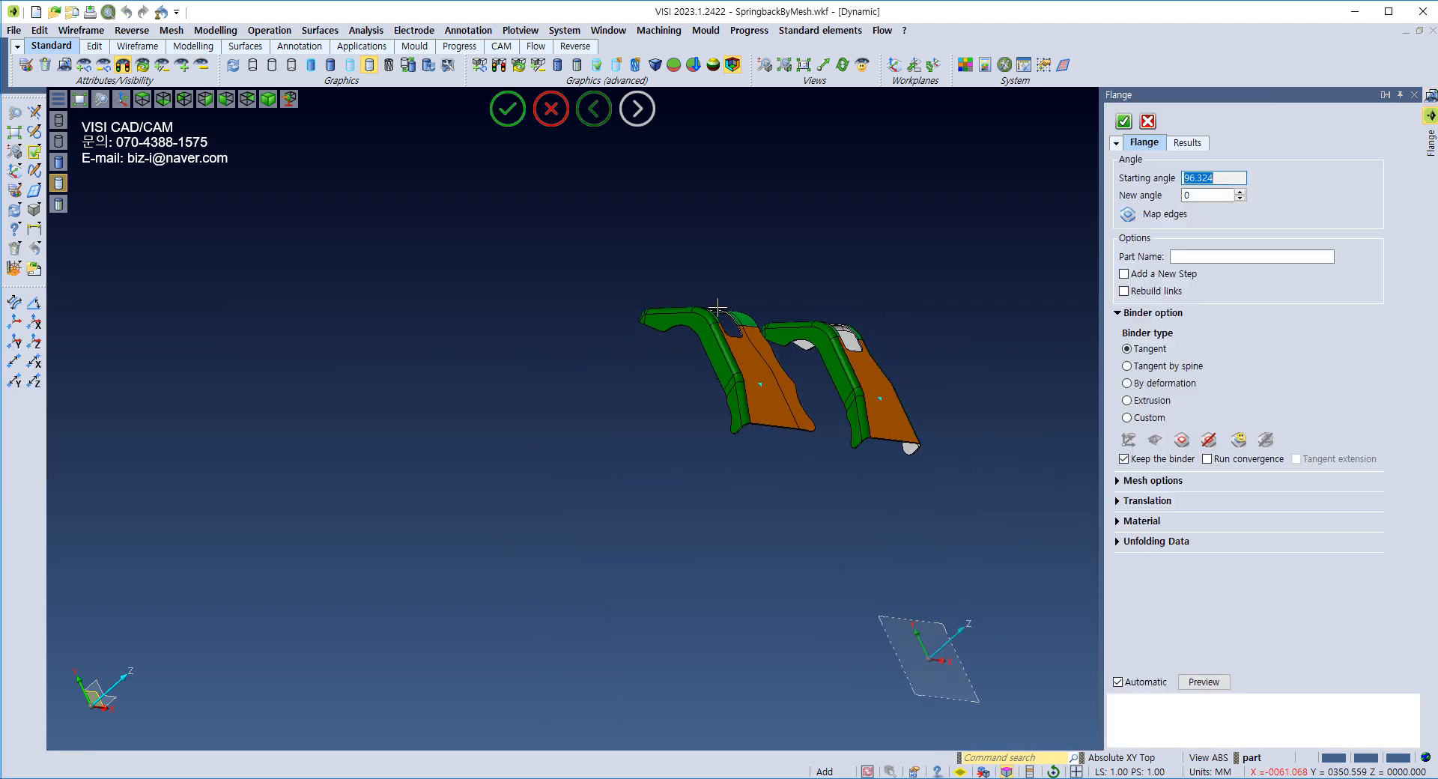
pyautogui.click(1203, 681)
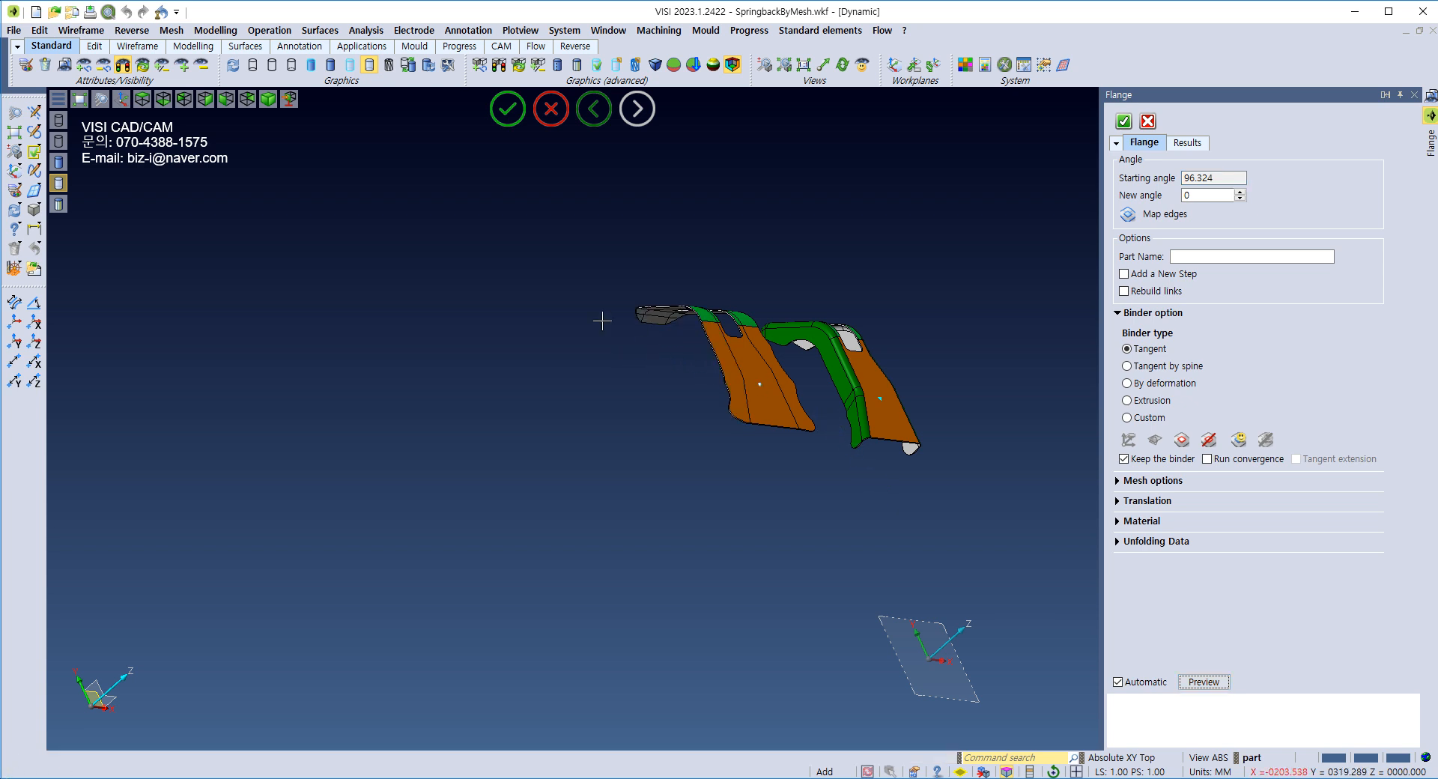
pyautogui.moveTo(688, 344); pyautogui.dragTo(771, 363, button='middle')
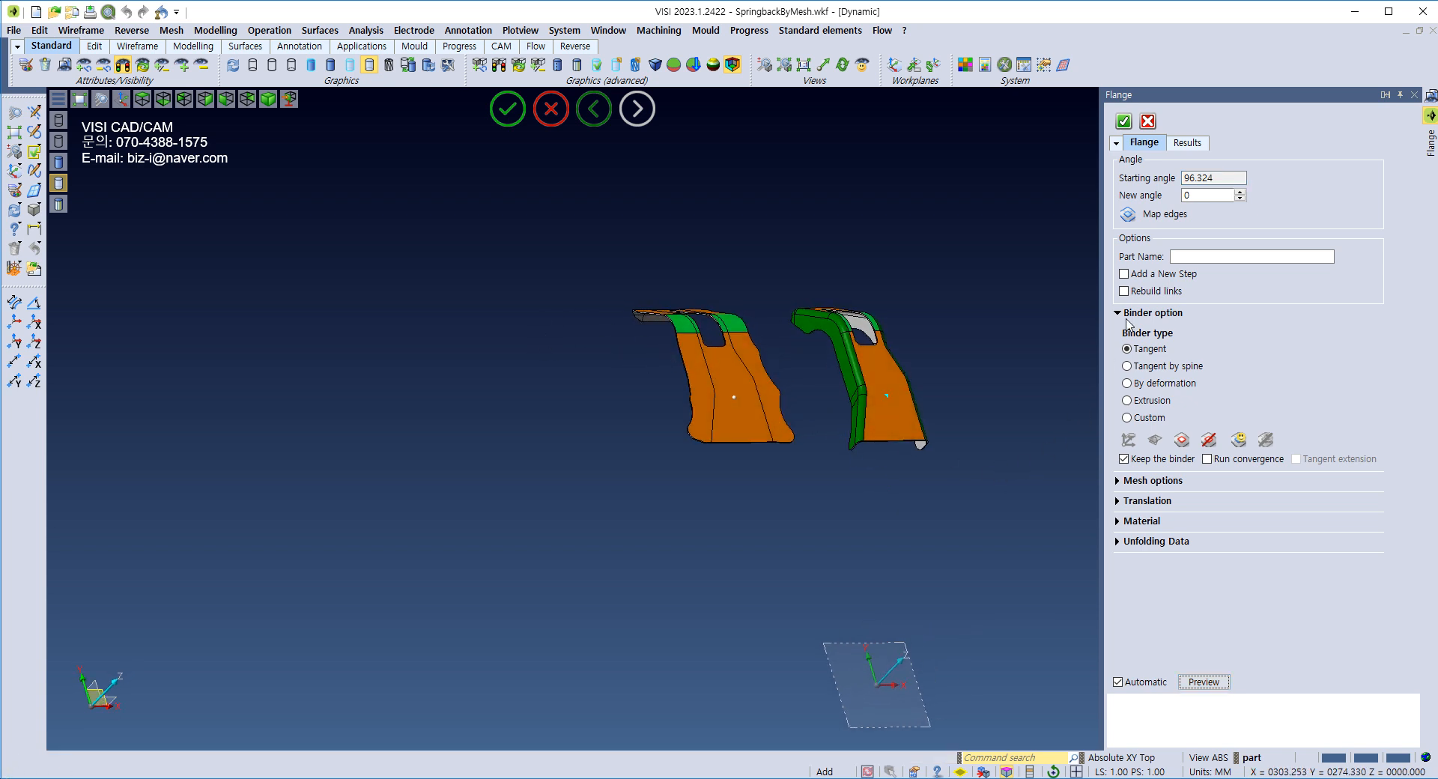
pyautogui.click(1126, 275)
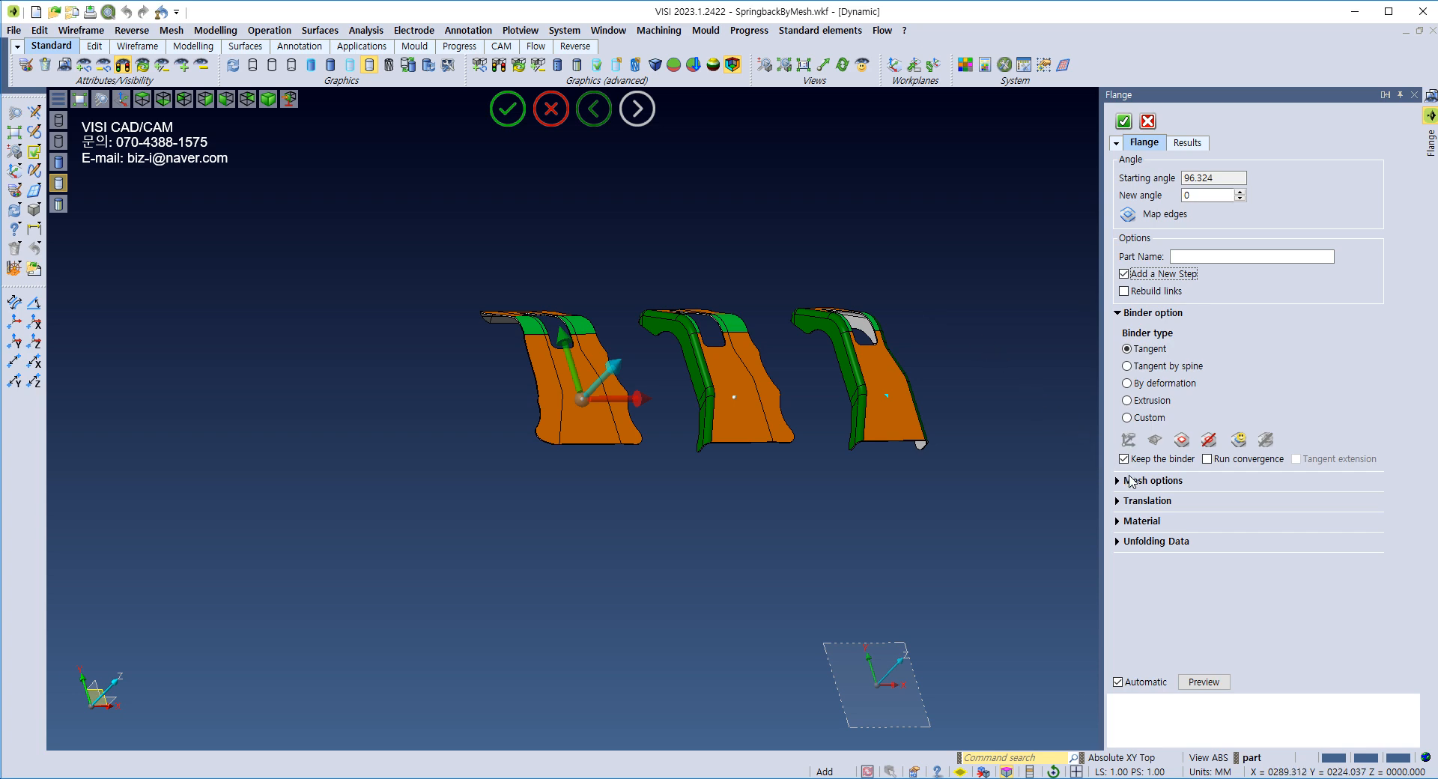
pyautogui.click(1118, 501)
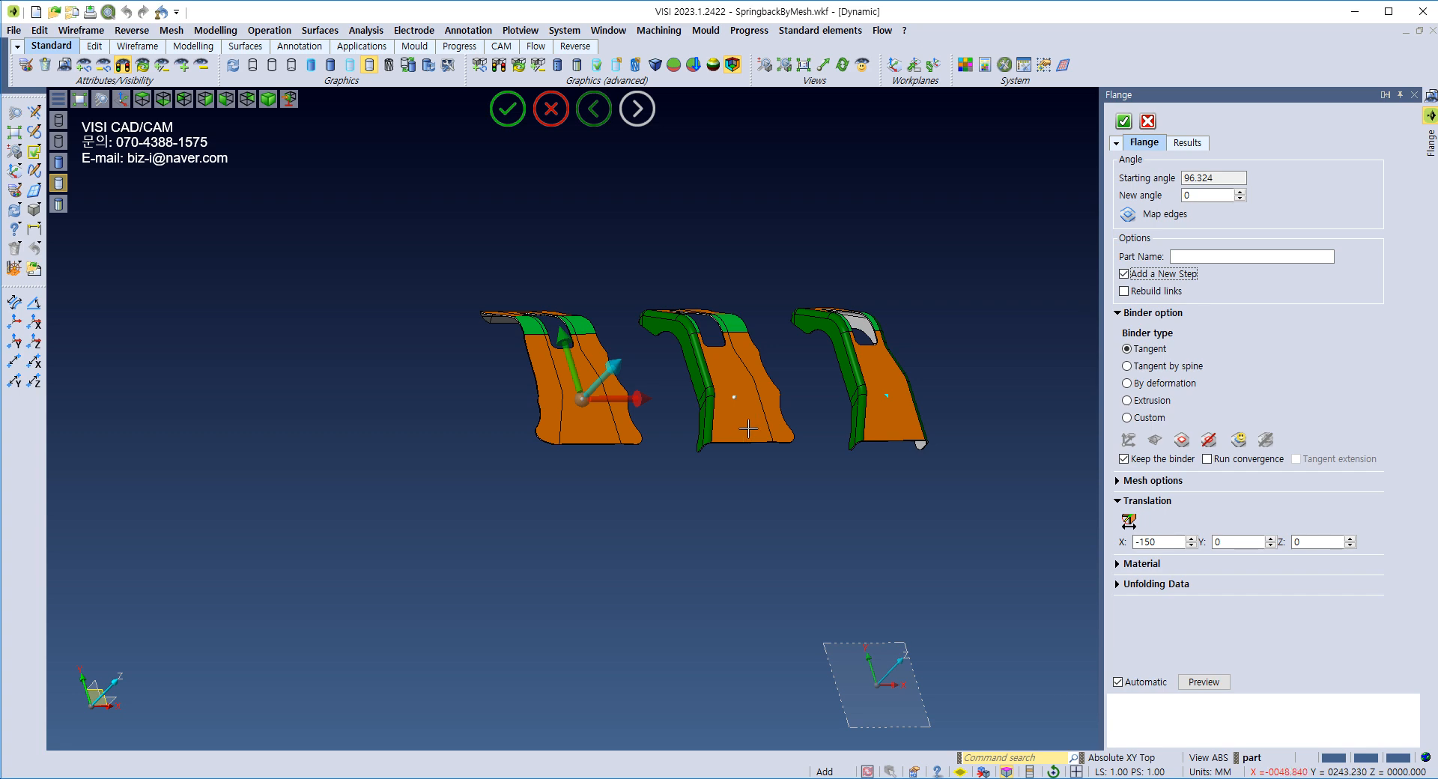
pyautogui.click(1123, 120)
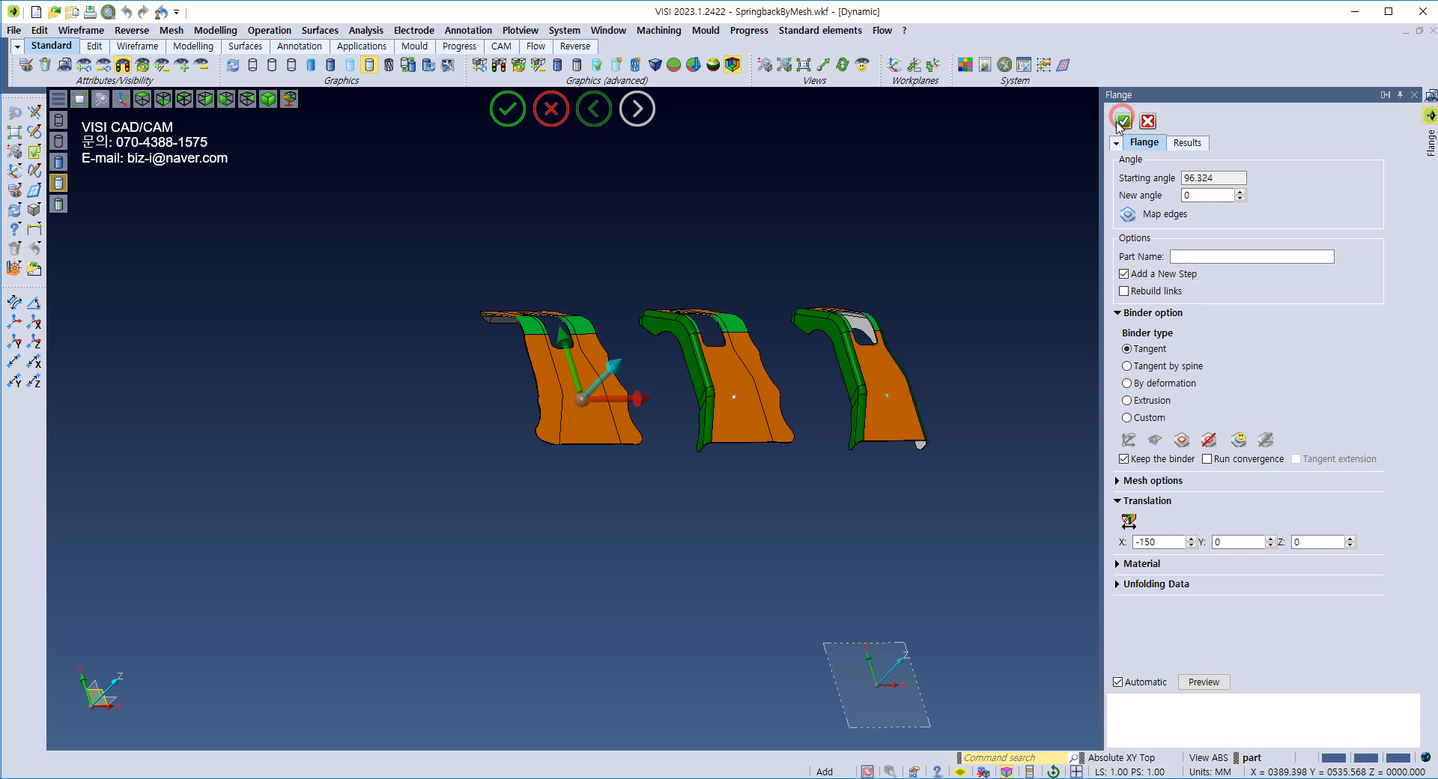
# Step: Leave the flange unfolding and start Step unfolding on the pair of green bends on either side of the slot
pyautogui.moveTo(593, 314); pyautogui.dragTo(831, 298, button='middle')
pyautogui.scroll(3, 831, 298)
pyautogui.scroll(2, 841, 303)
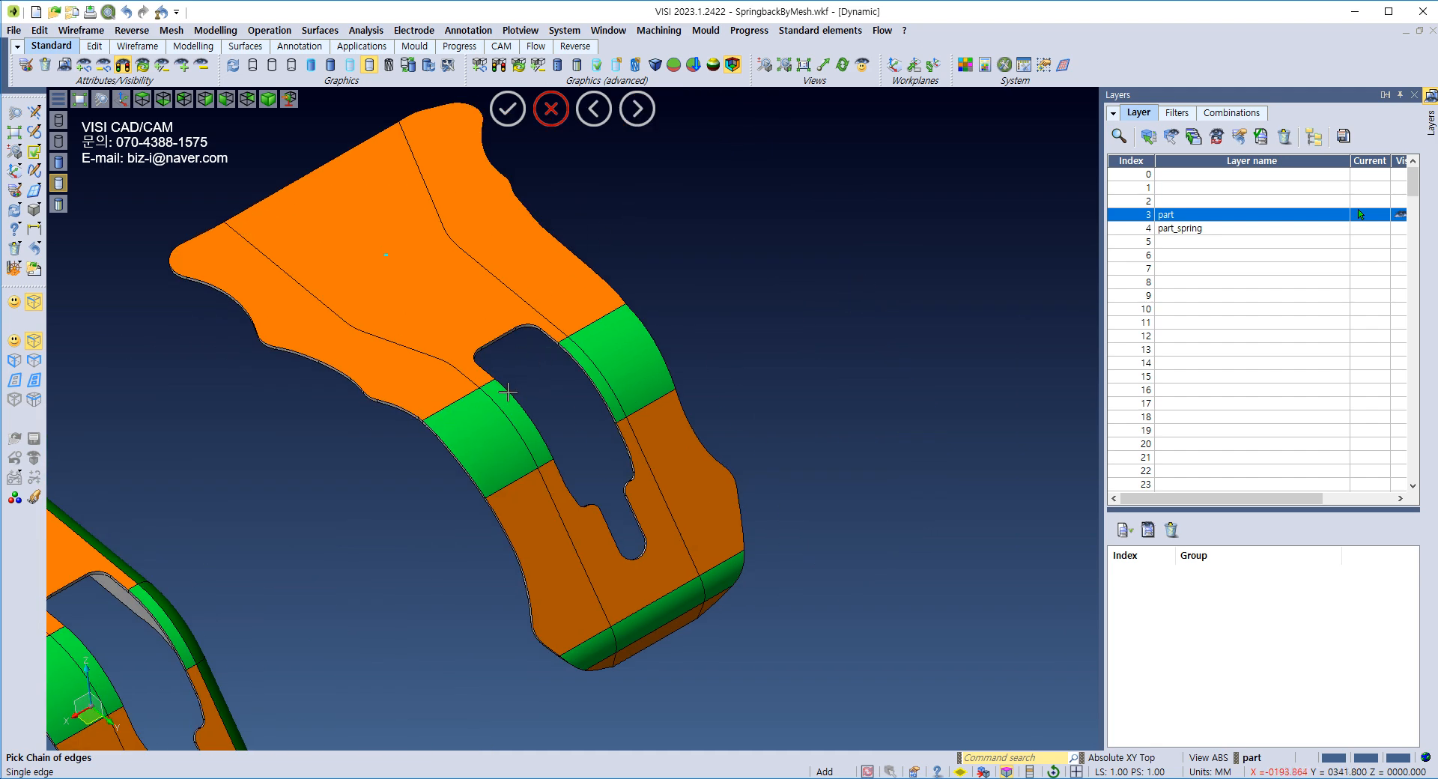
pyautogui.click(735, 37)
pyautogui.click(681, 675)
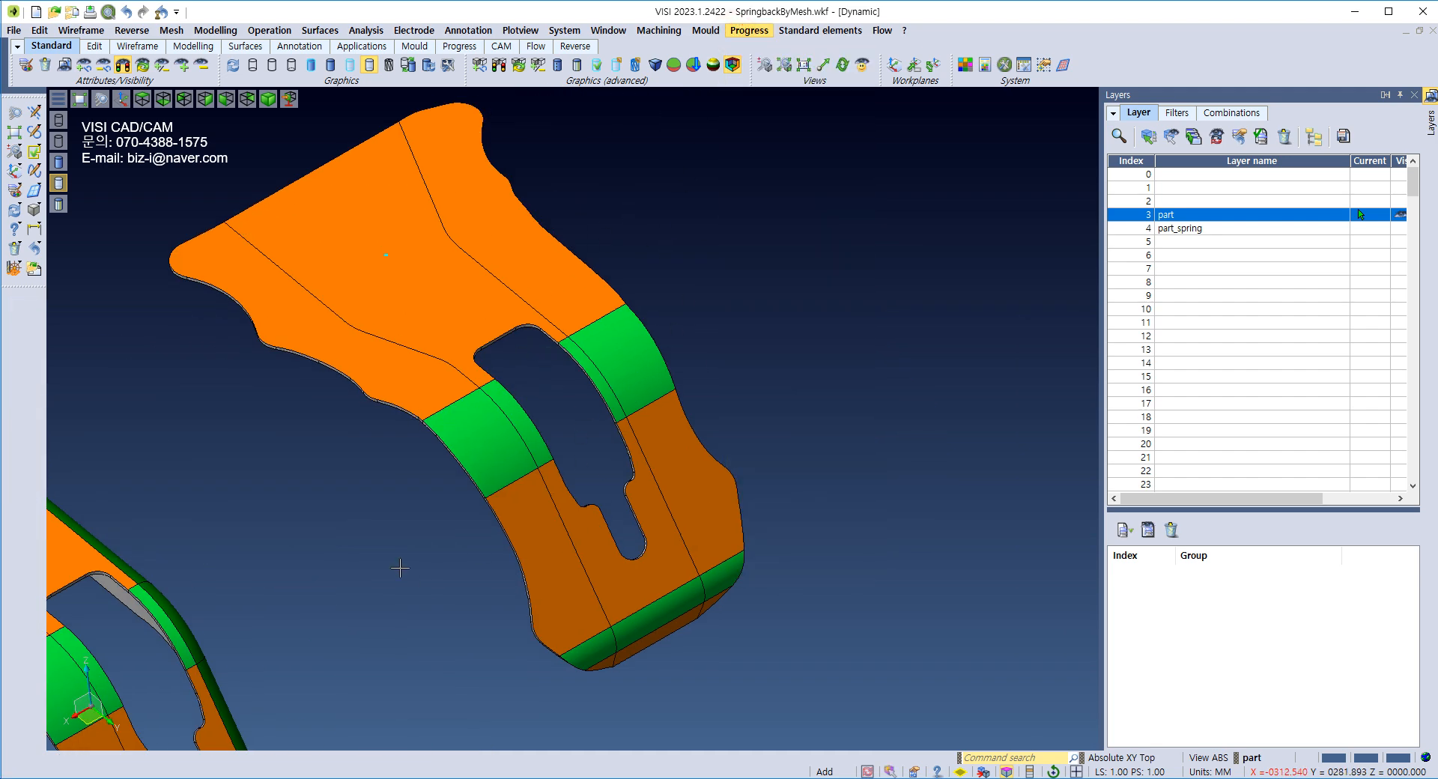
pyautogui.click(748, 31)
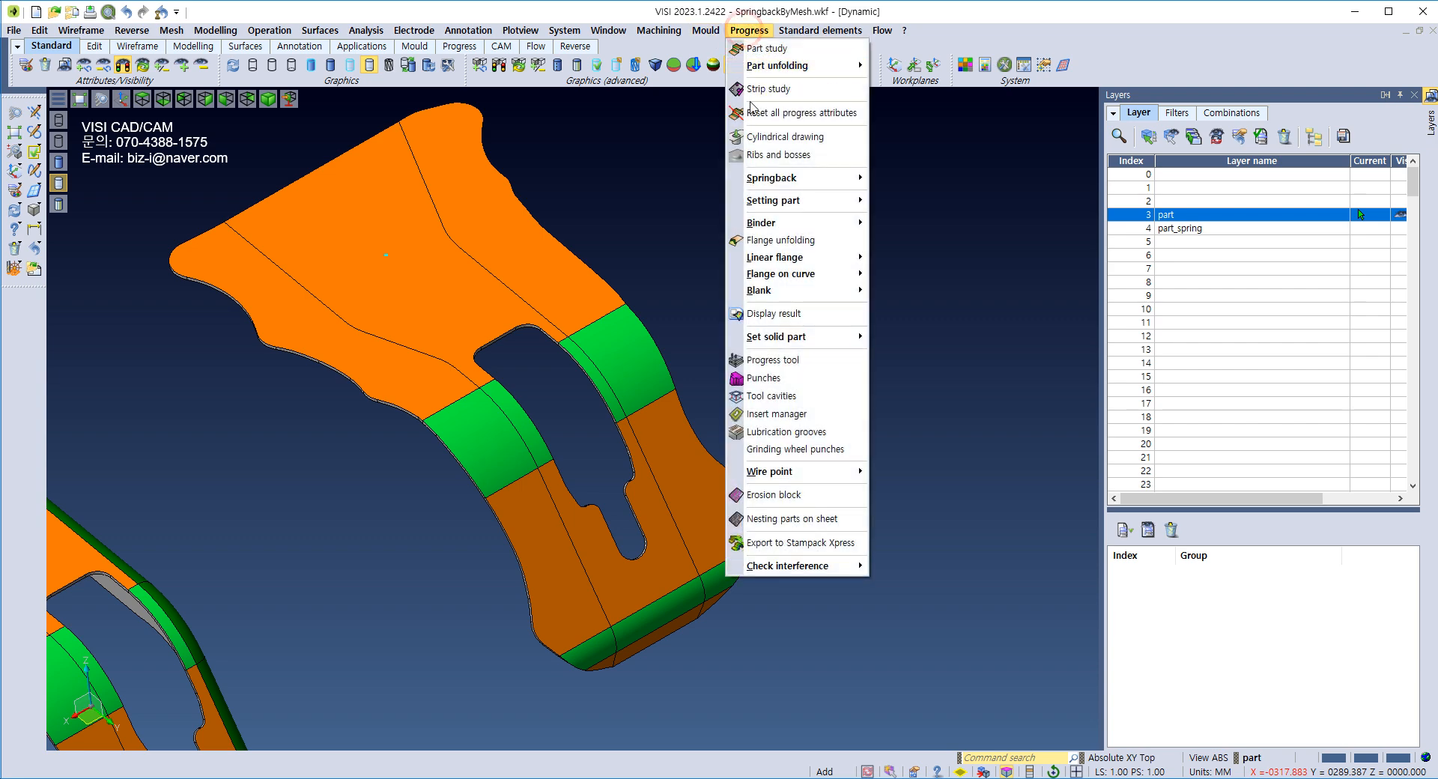
pyautogui.moveTo(793, 68)
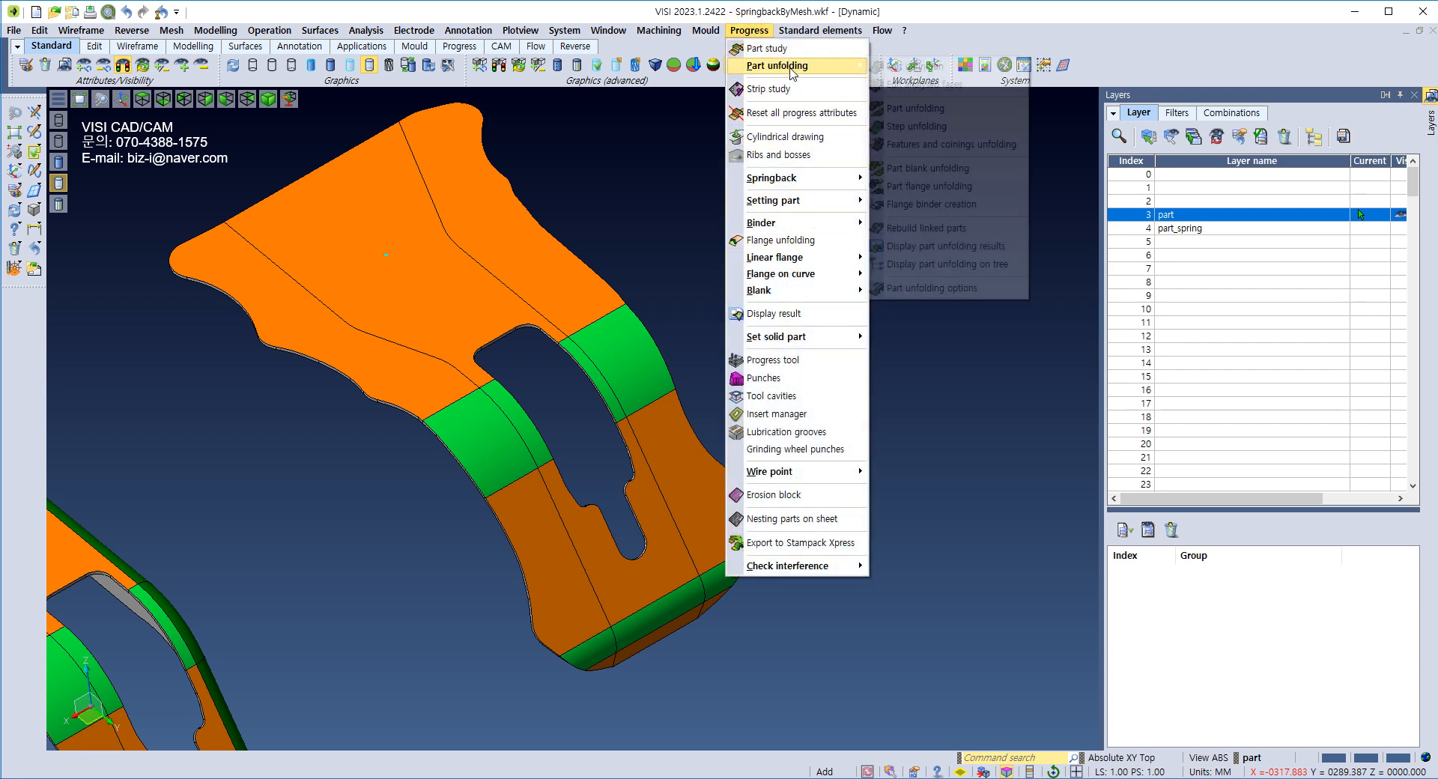
pyautogui.click(906, 129)
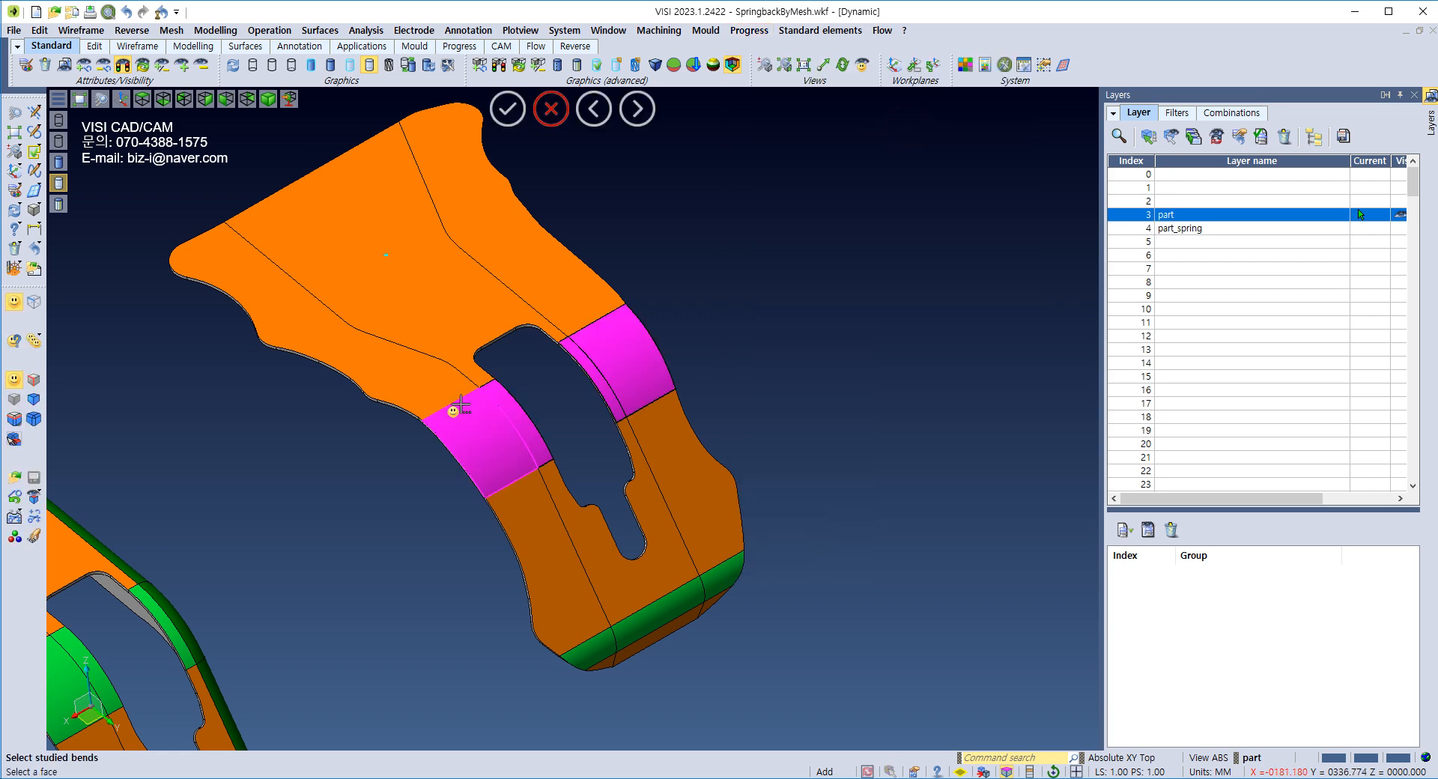
pyautogui.click(522, 396)
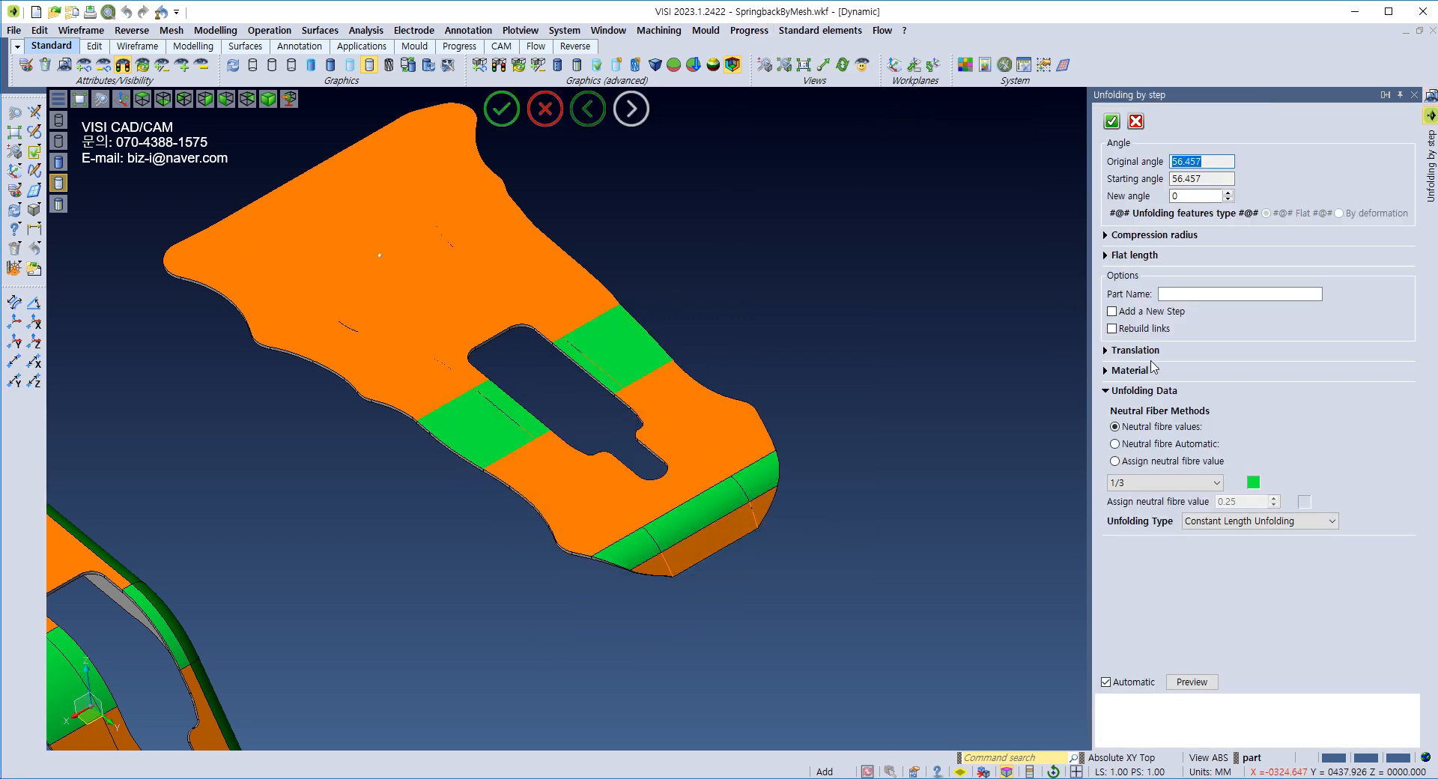
# Step: Add the slot-side bends' unfolding to angle 0 as a new step, inspect the flattened copy and accept it
pyautogui.click(1119, 313)
pyautogui.scroll(-2, 854, 346)
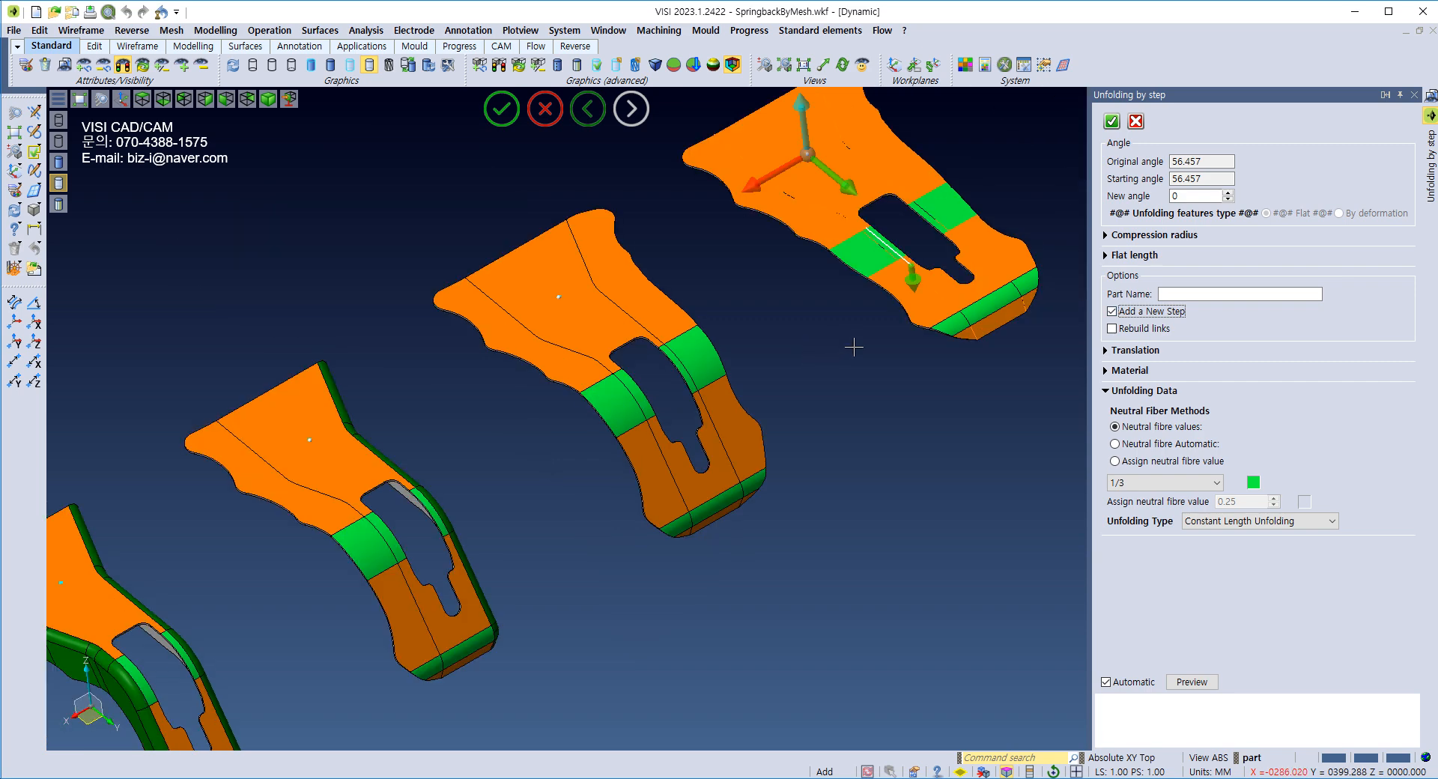
pyautogui.scroll(1, 850, 347)
pyautogui.scroll(2, 651, 440)
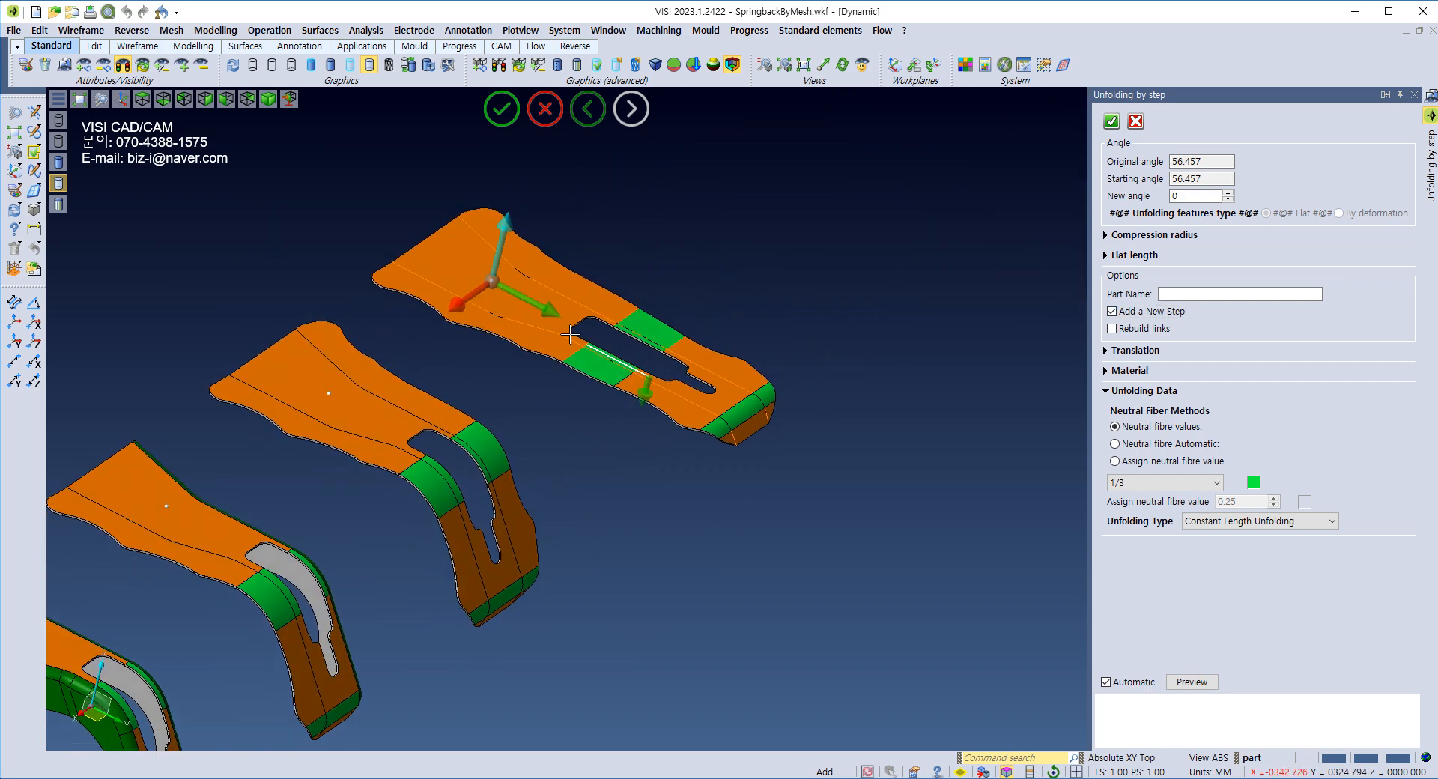
pyautogui.scroll(2, 570, 376)
pyautogui.scroll(3, 570, 377)
pyautogui.scroll(-4, 451, 468)
pyautogui.moveTo(438, 494); pyautogui.dragTo(740, 324, button='middle')
pyautogui.moveTo(491, 518); pyautogui.dragTo(543, 470, button='middle')
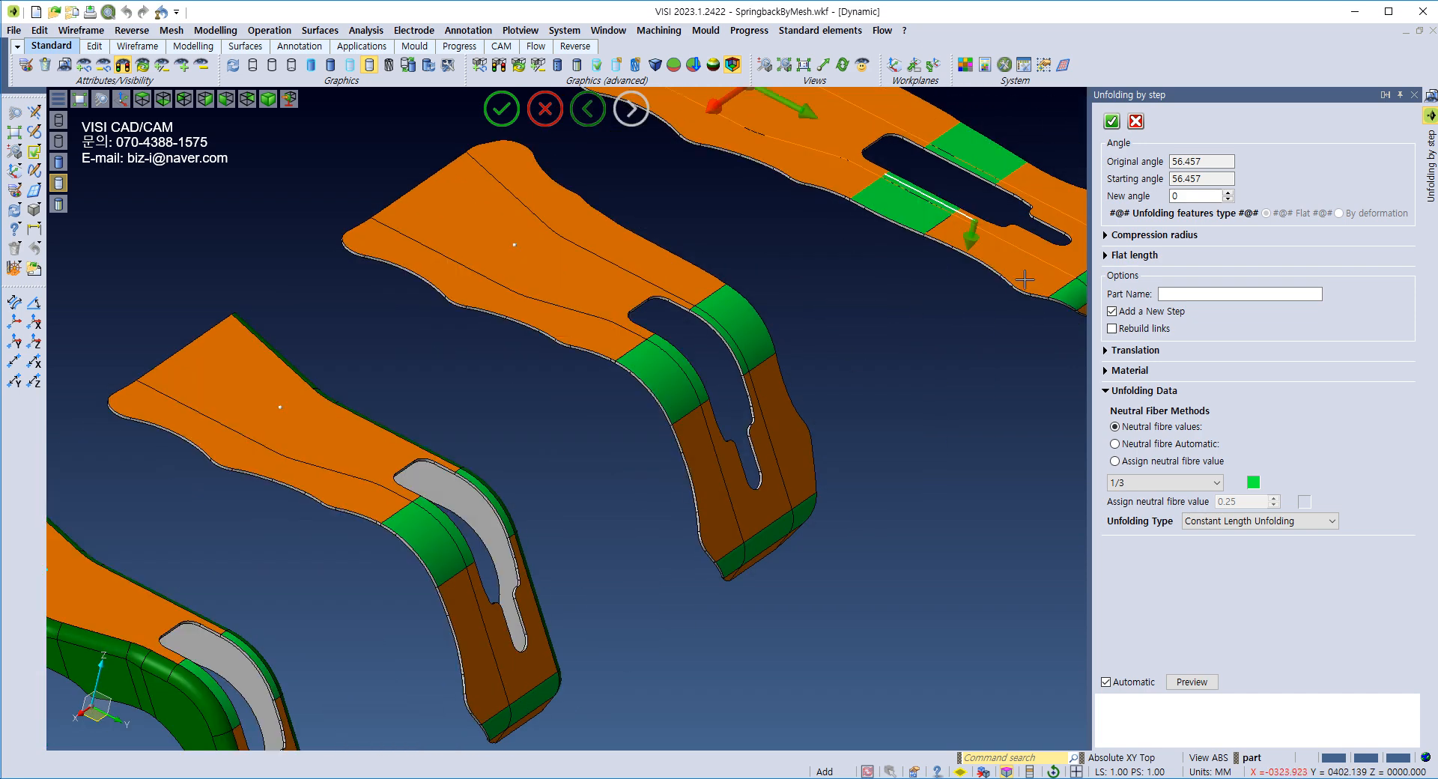
pyautogui.click(1111, 121)
# Step: Compare the row of part stages, from the fully formed part to the copy with the slot-side bends flattened
pyautogui.moveTo(861, 285); pyautogui.dragTo(699, 420, button='middle')
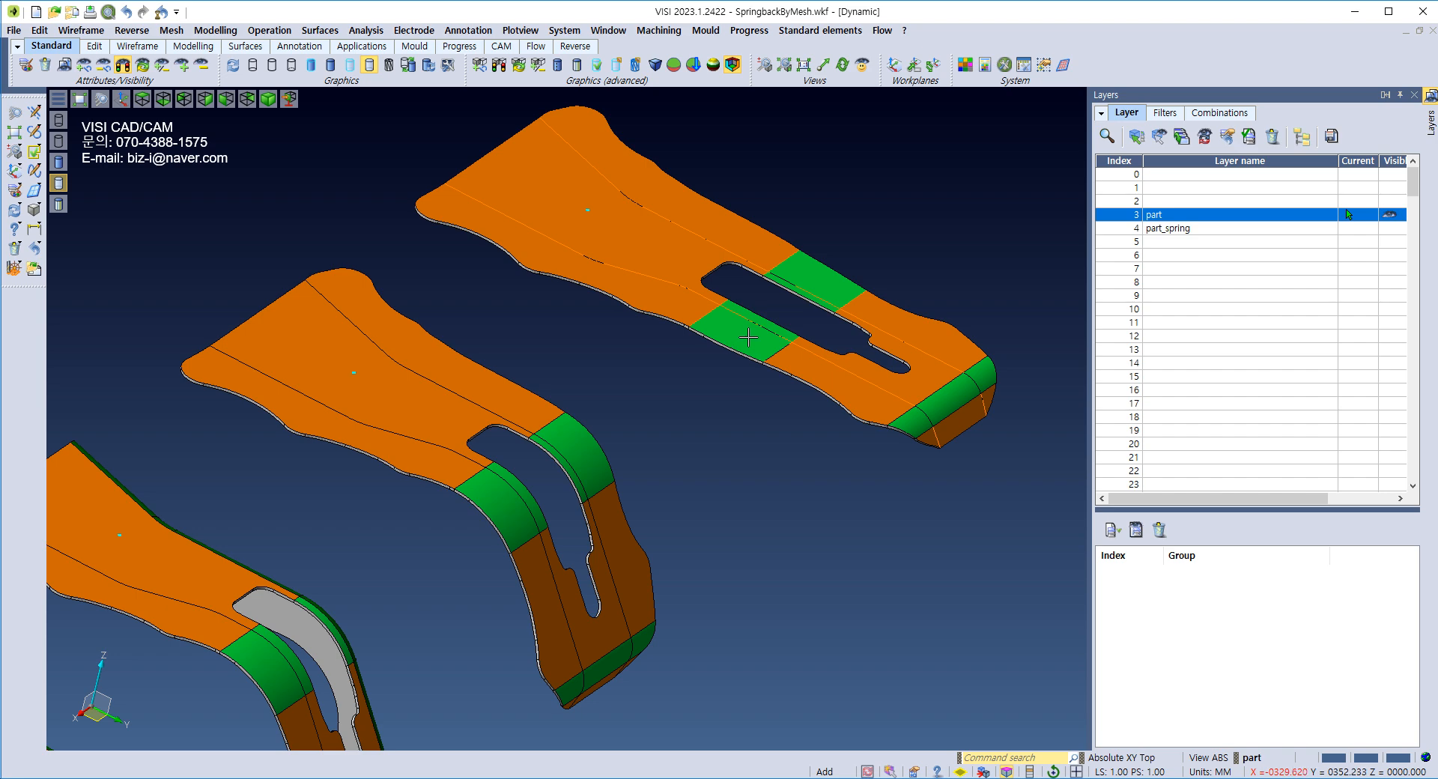
pyautogui.moveTo(424, 417); pyautogui.dragTo(447, 390, button='middle')
pyautogui.scroll(-3, 403, 455)
pyautogui.moveTo(402, 454); pyautogui.dragTo(378, 516, button='middle')
pyautogui.scroll(5, 355, 599)
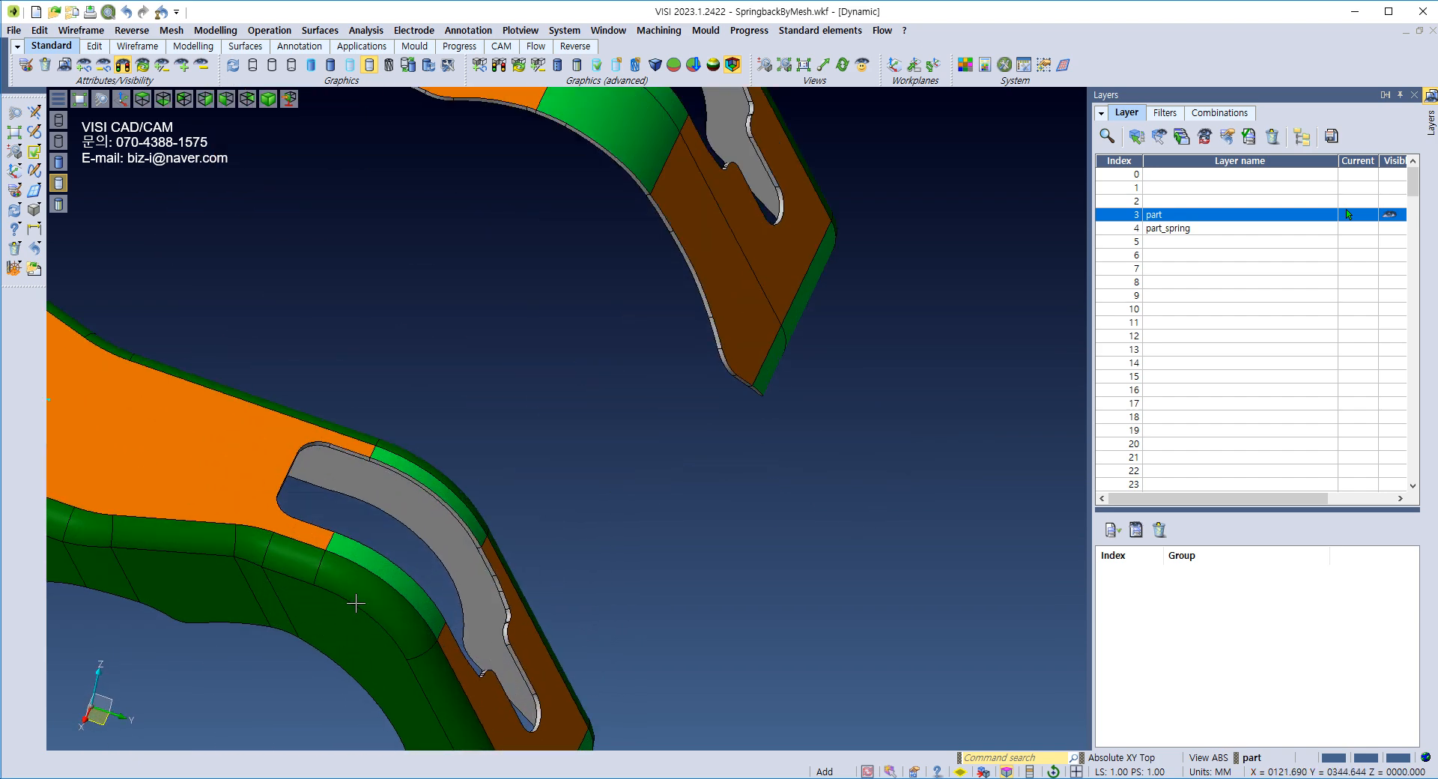
pyautogui.scroll(-4, 353, 603)
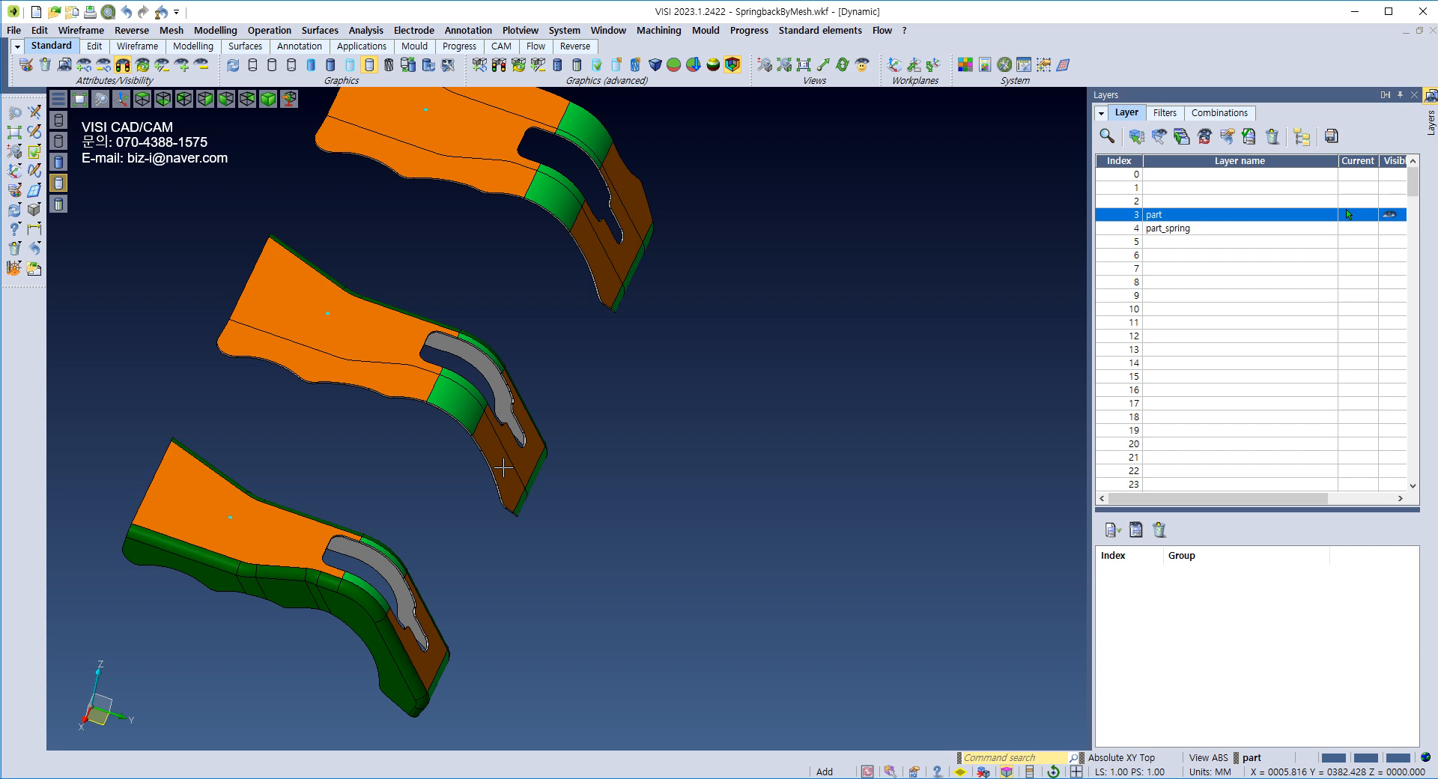
pyautogui.moveTo(504, 467); pyautogui.dragTo(483, 429, button='middle')
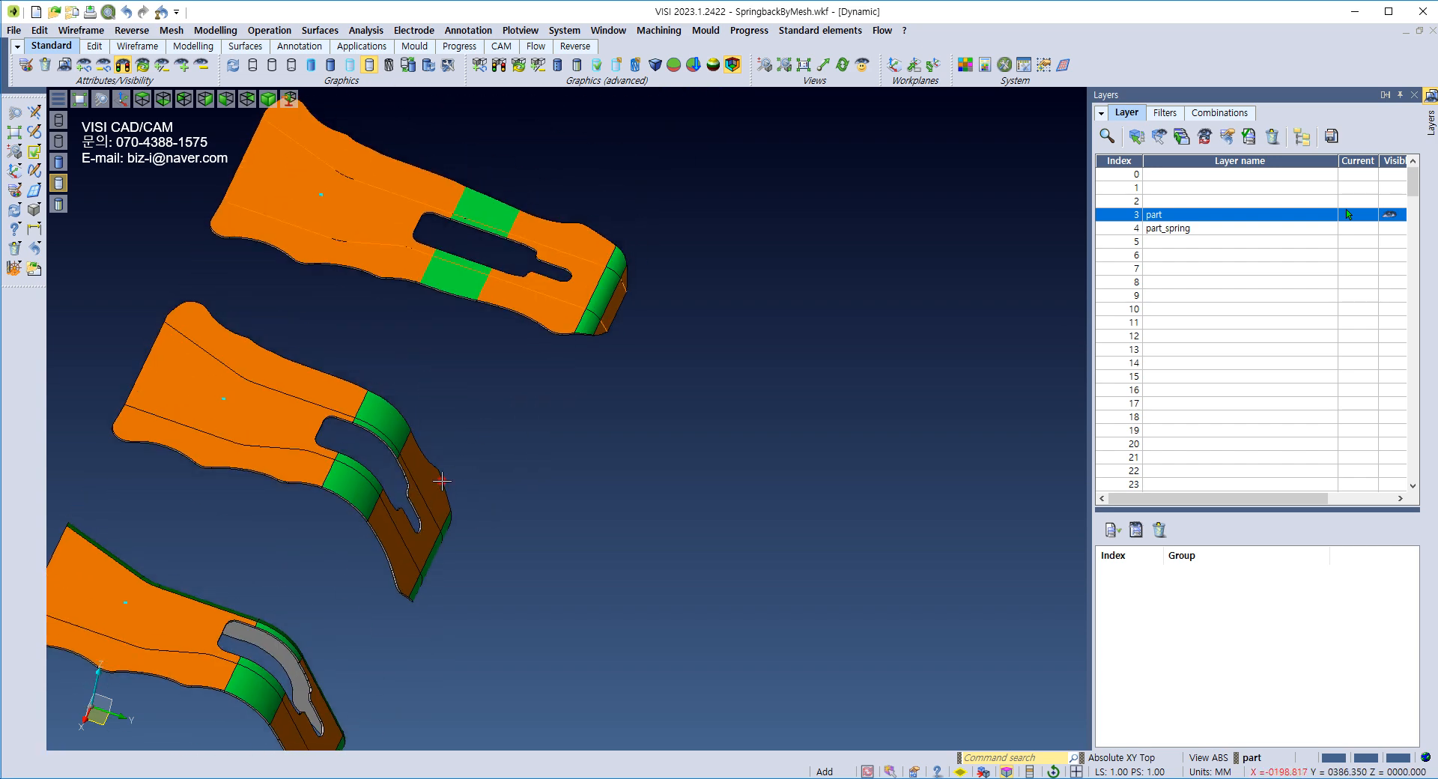
pyautogui.moveTo(401, 559); pyautogui.dragTo(577, 304, button='middle')
pyautogui.moveTo(590, 390); pyautogui.dragTo(505, 534, button='middle')
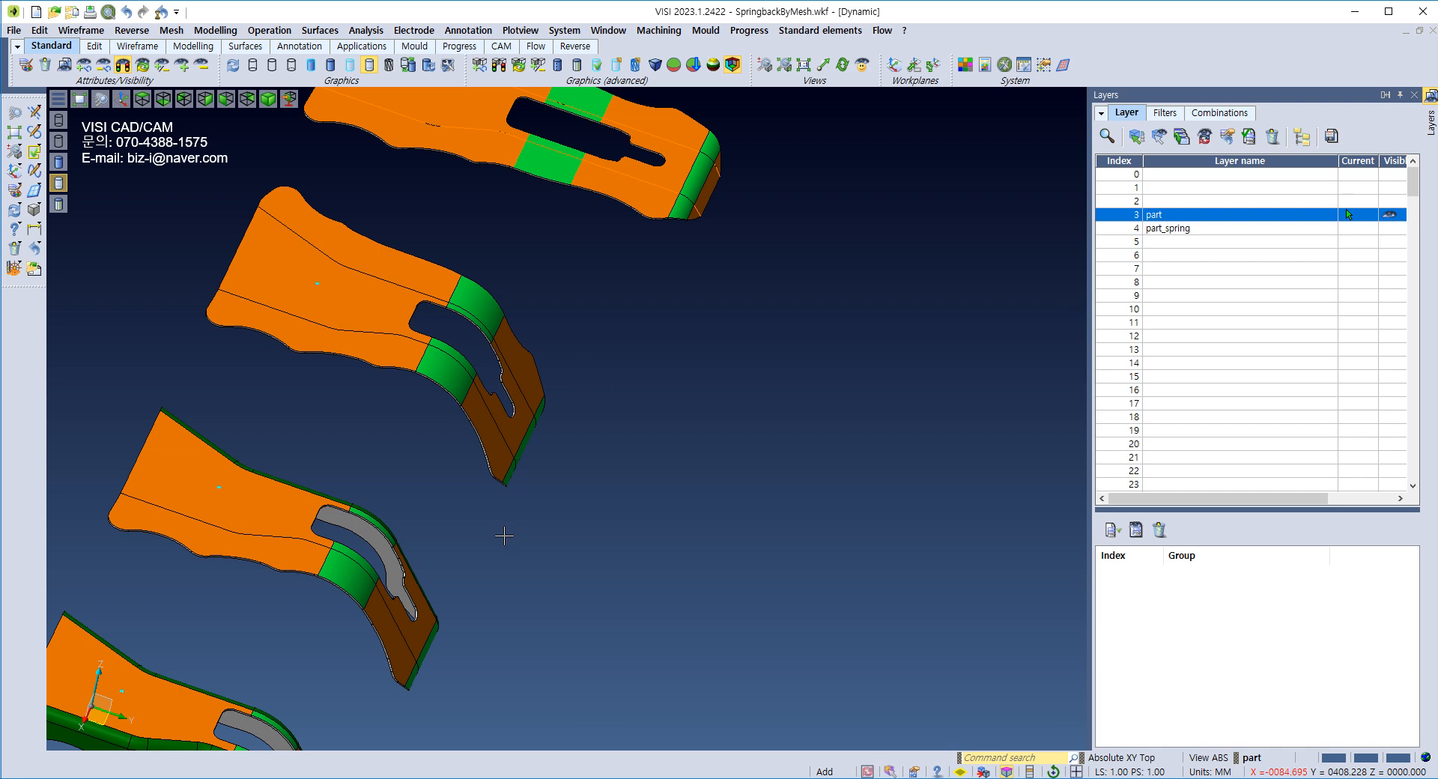
pyautogui.moveTo(581, 459); pyautogui.dragTo(664, 379, button='middle')
# Step: Unfold the bend at the narrow end of the newest stage to angle 0 as a new step with Step unfolding
pyautogui.click(748, 31)
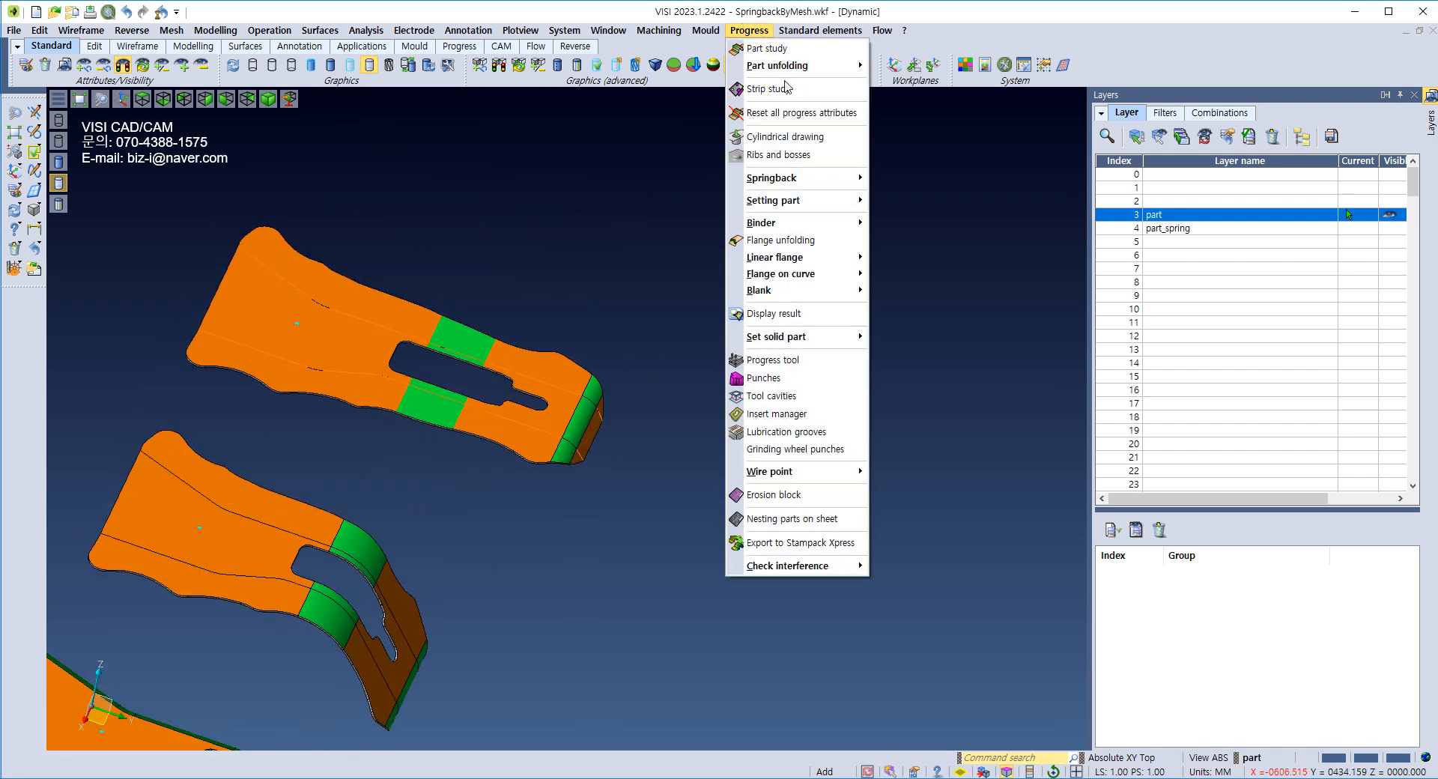
pyautogui.moveTo(786, 68)
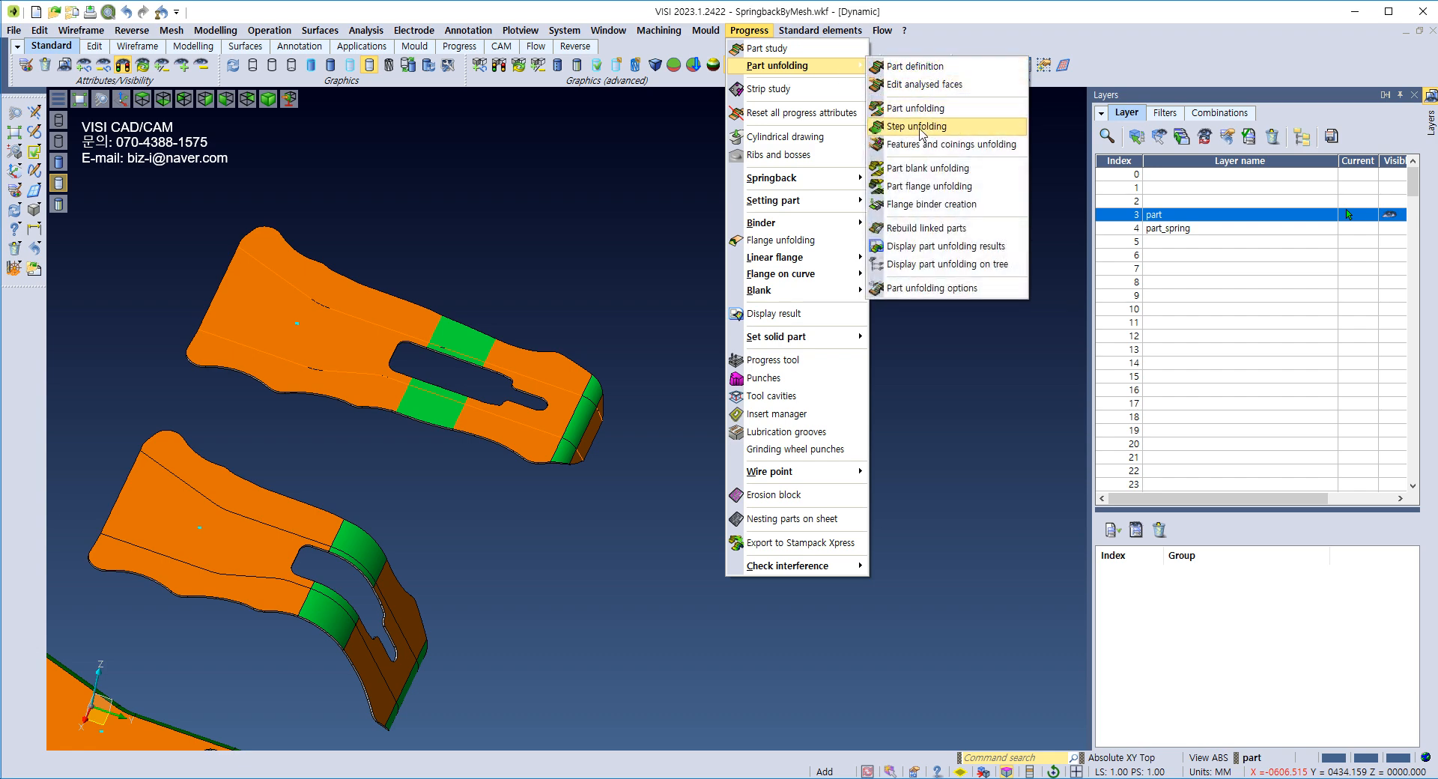
pyautogui.click(920, 127)
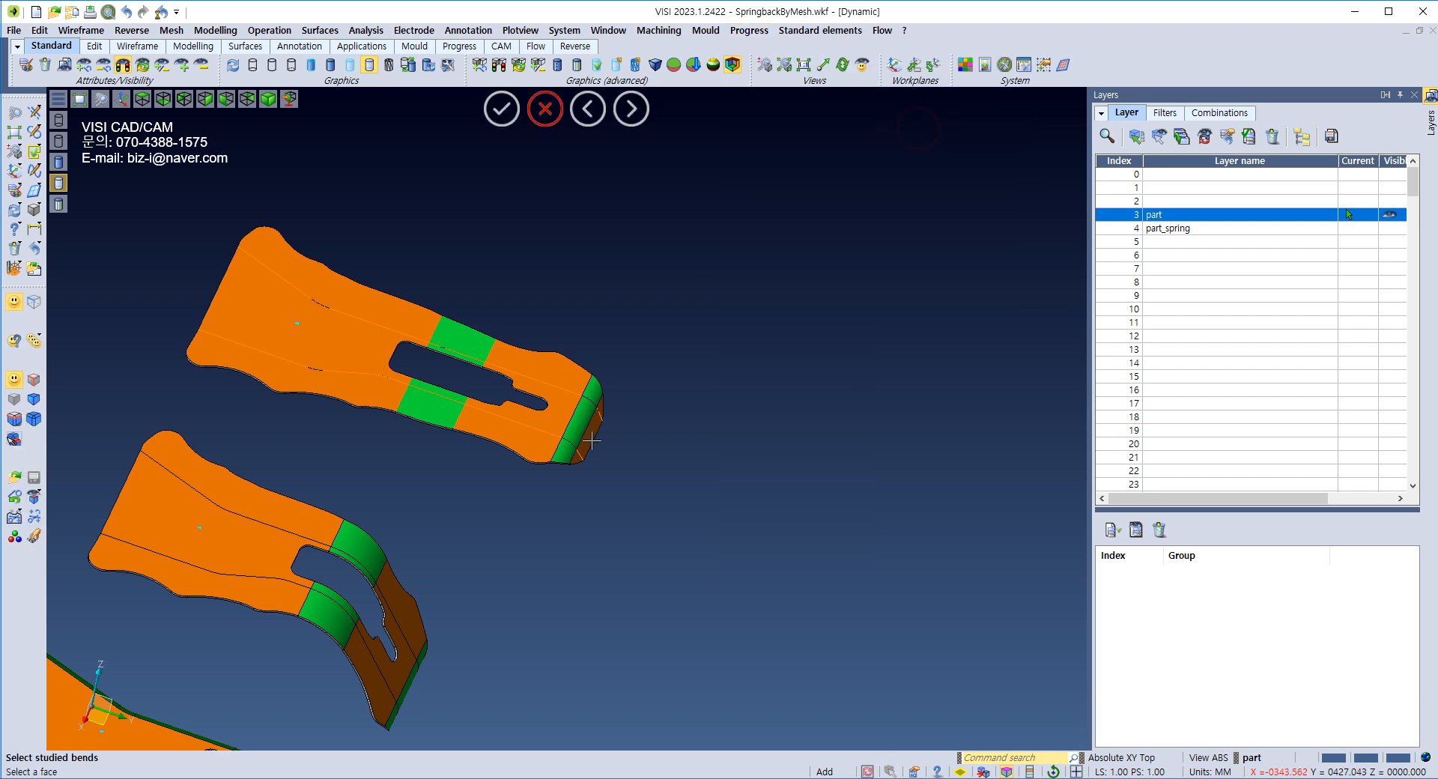
pyautogui.scroll(3, 588, 447)
pyautogui.click(573, 399)
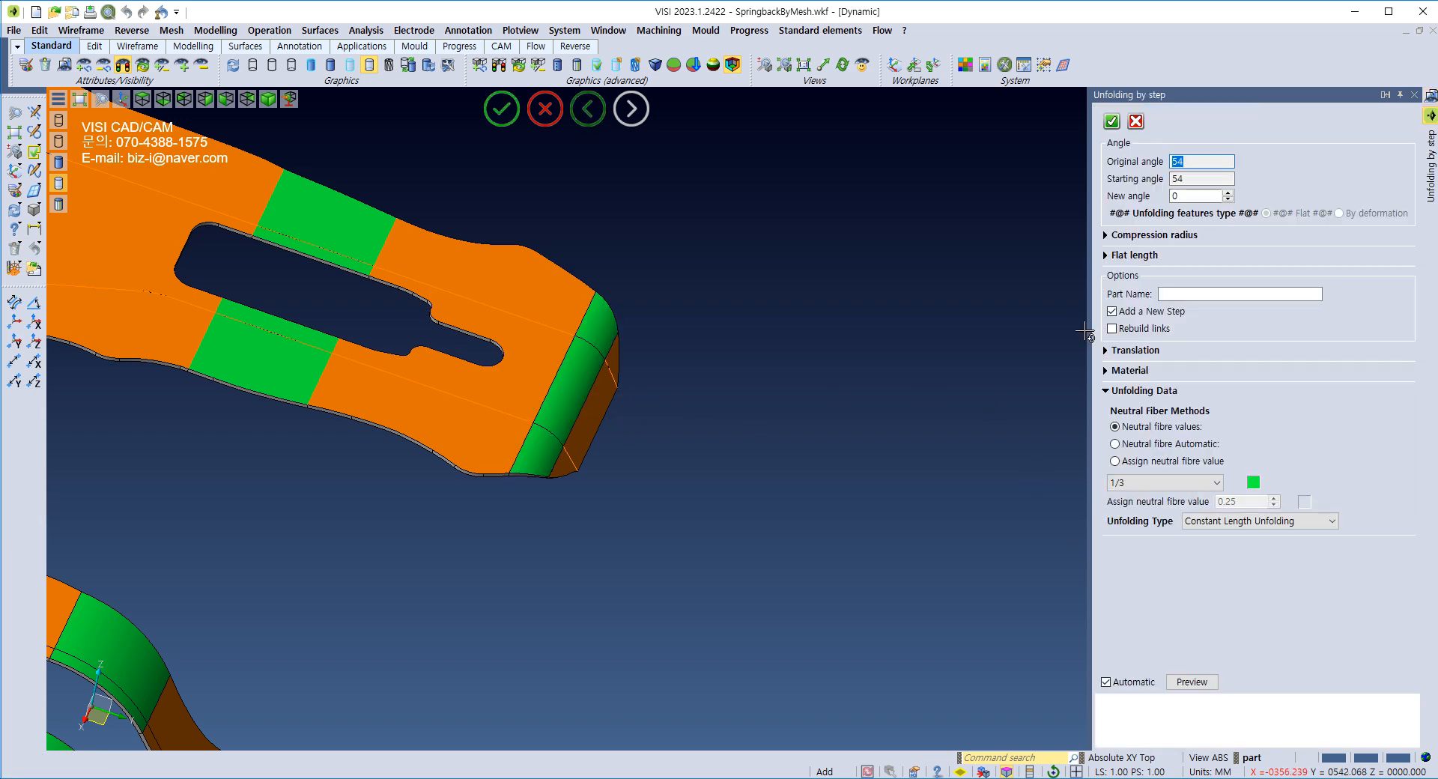
pyautogui.scroll(-6, 839, 387)
pyautogui.moveTo(844, 318); pyautogui.dragTo(675, 461, button='middle')
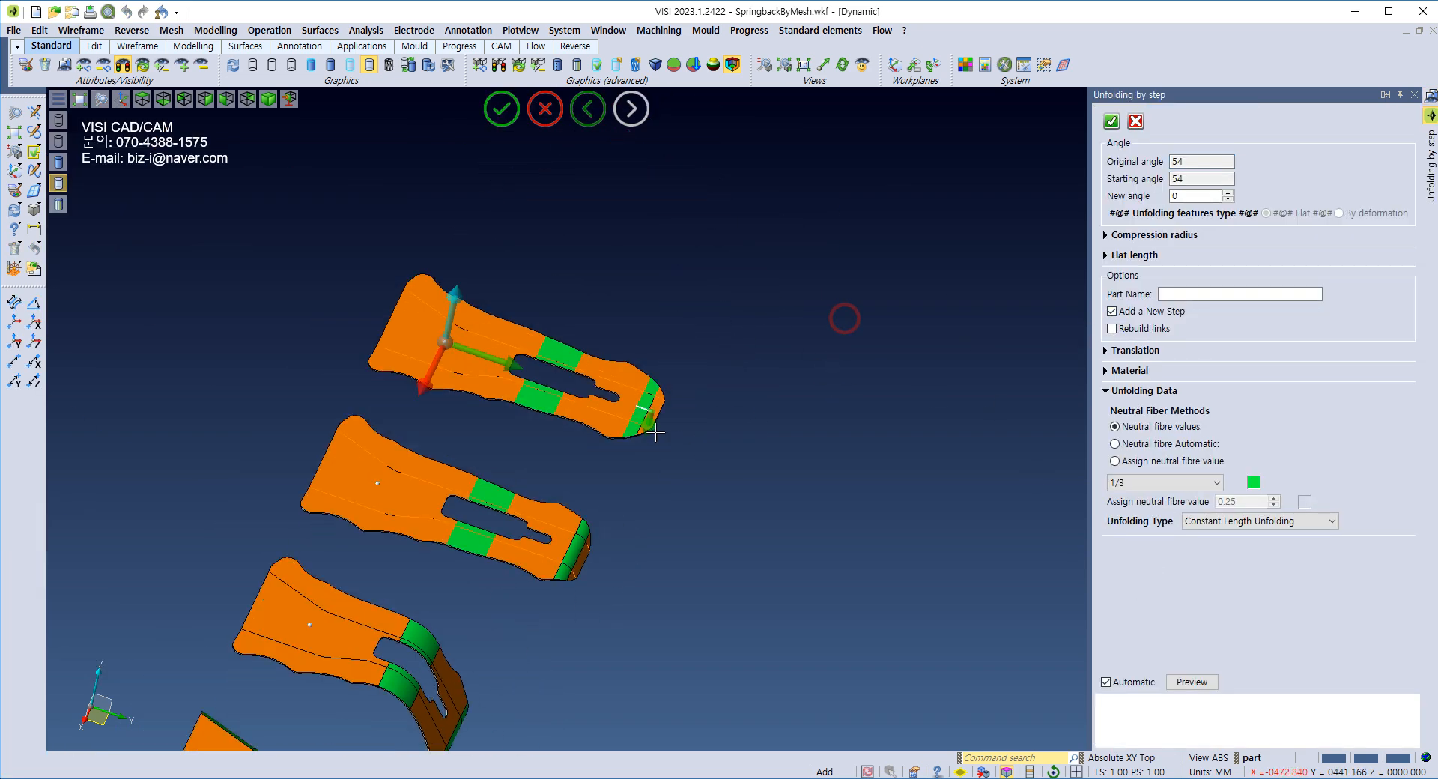
pyautogui.scroll(3, 666, 412)
pyautogui.click(1113, 117)
# Step: Leave Step unfolding and display the hidden grey set of part stages together with the orange set
pyautogui.scroll(-5, 466, 241)
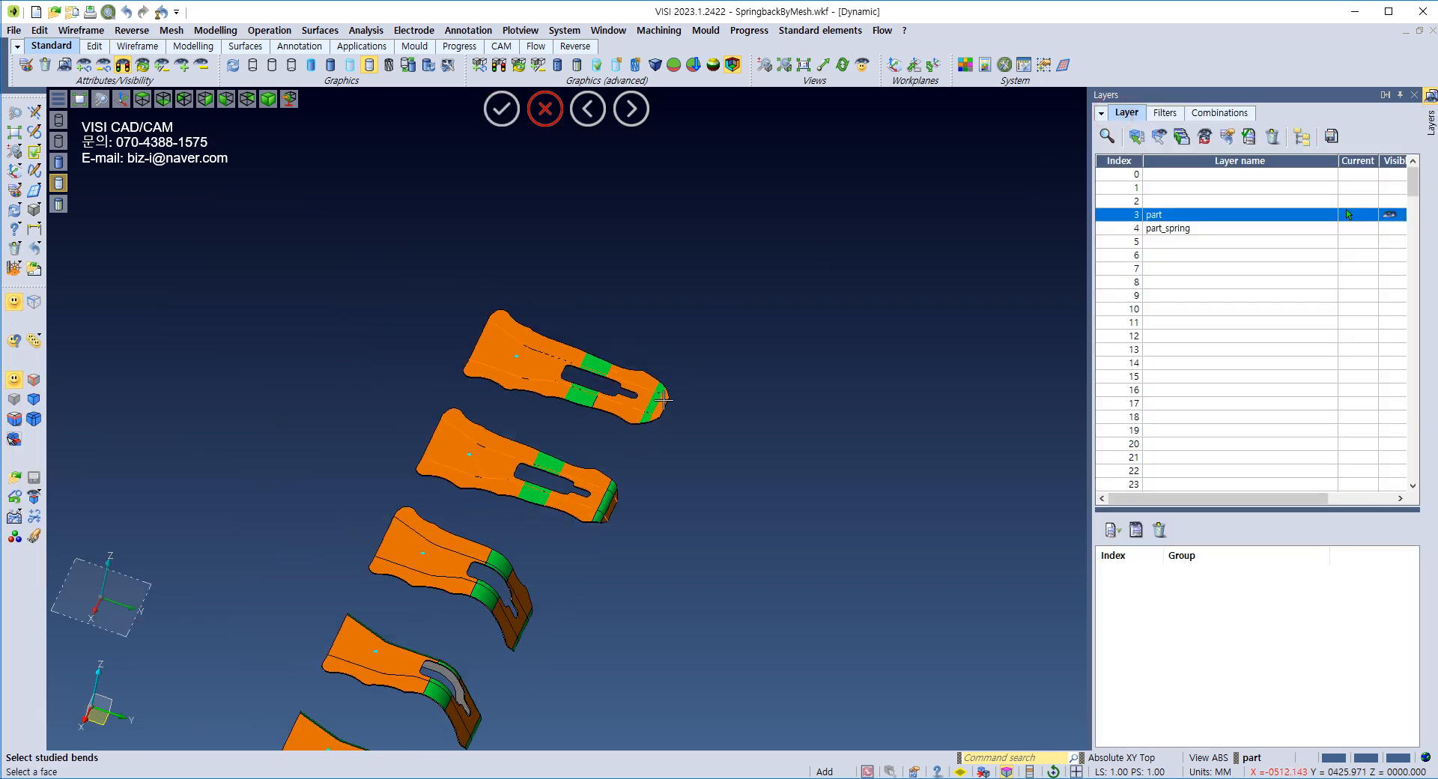
pyautogui.click(122, 63)
pyautogui.moveTo(355, 403); pyautogui.dragTo(505, 503, button='middle')
pyautogui.scroll(6, 480, 413)
pyautogui.moveTo(594, 427); pyautogui.dragTo(671, 337, button='middle')
pyautogui.scroll(-7, 559, 544)
pyautogui.scroll(3, 714, 435)
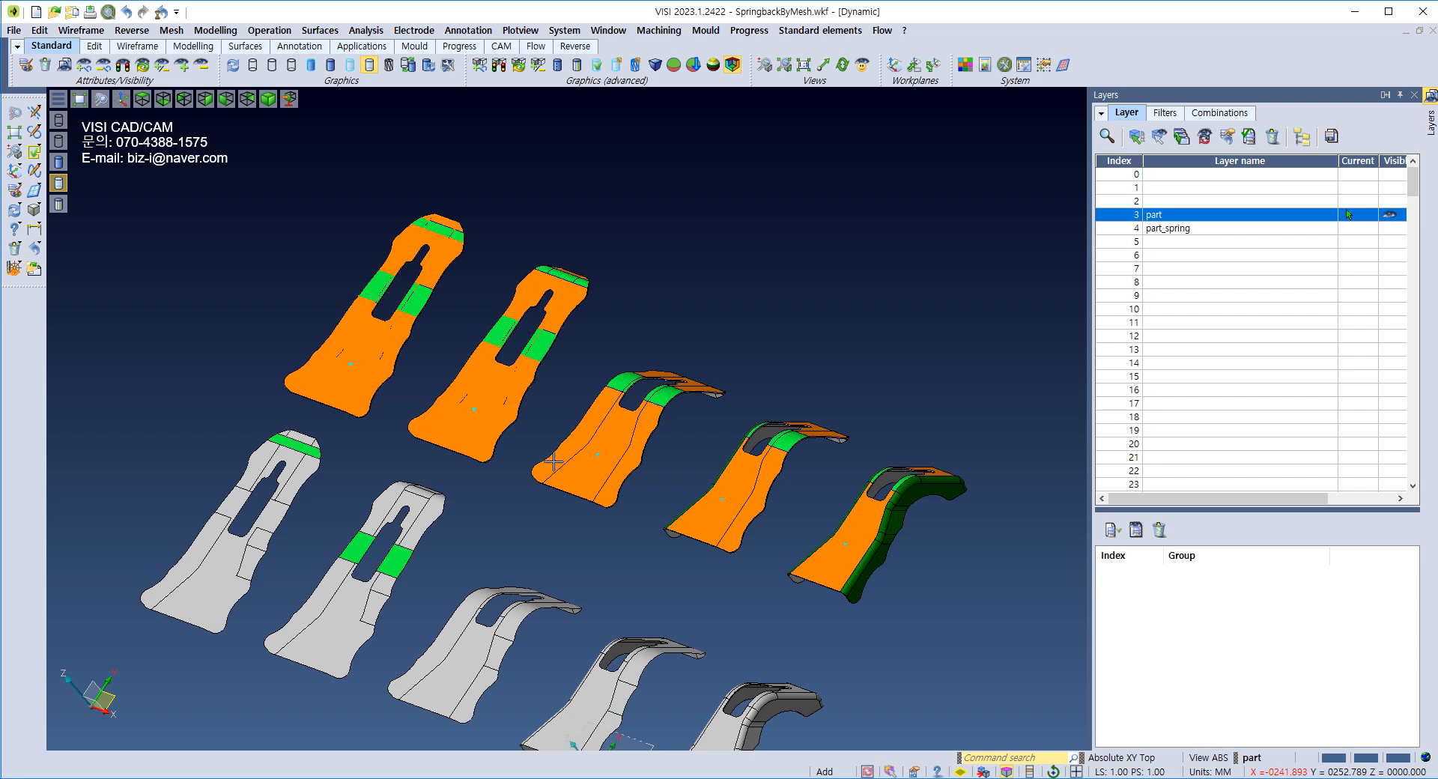
# Step: Compare the grey and orange rows of unfolding stages from several angles, matching each stage with its counterpart
pyautogui.moveTo(543, 497); pyautogui.dragTo(497, 334, button='middle')
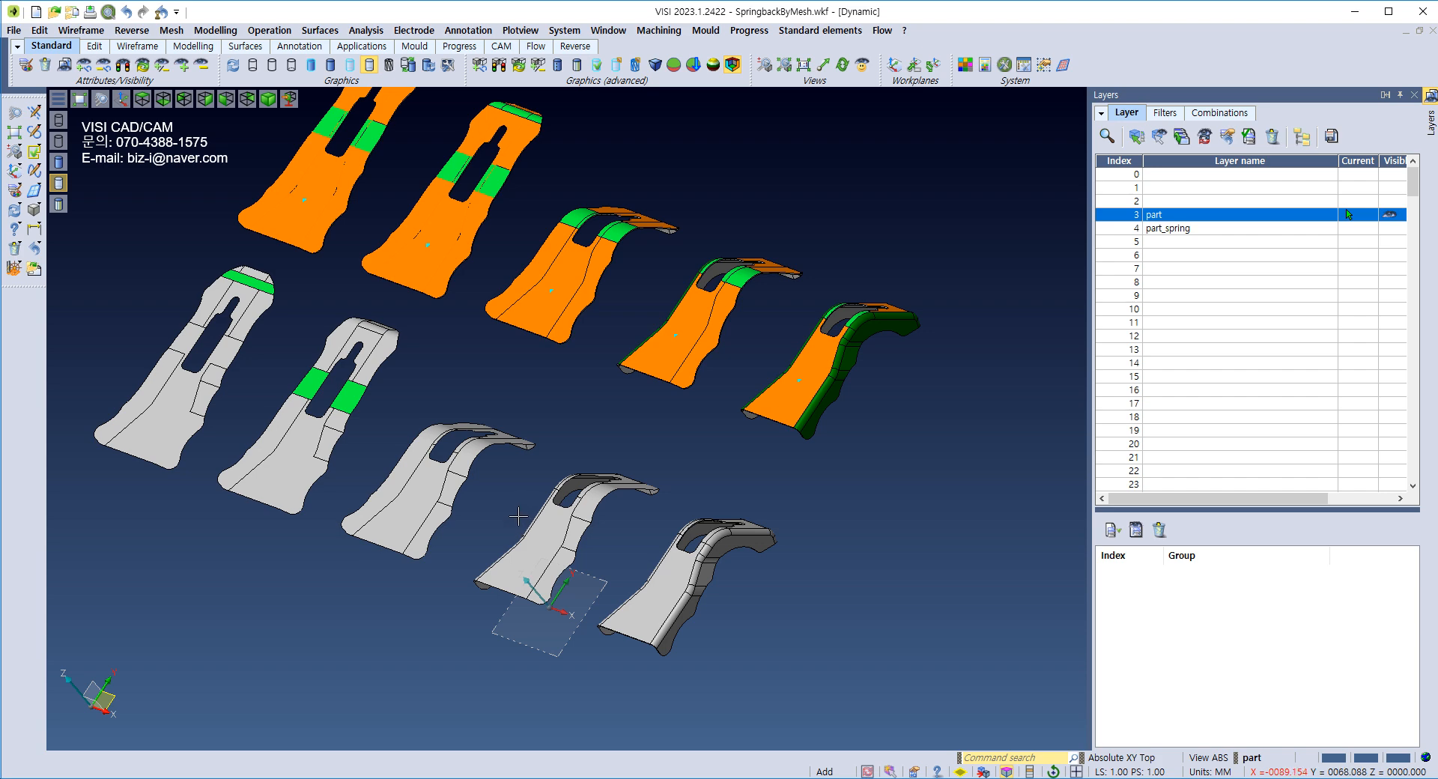
pyautogui.scroll(5, 581, 426)
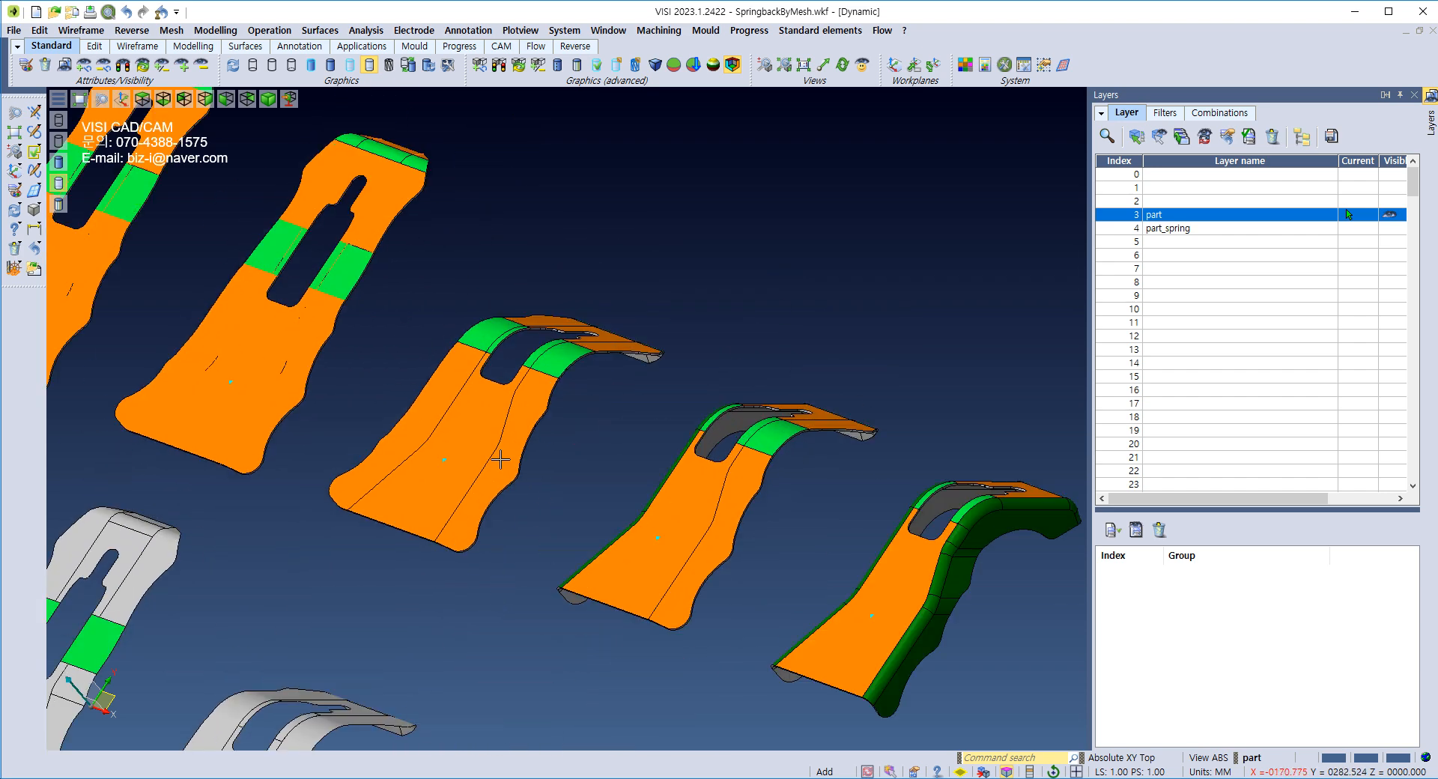
pyautogui.moveTo(791, 580); pyautogui.dragTo(932, 623, button='middle')
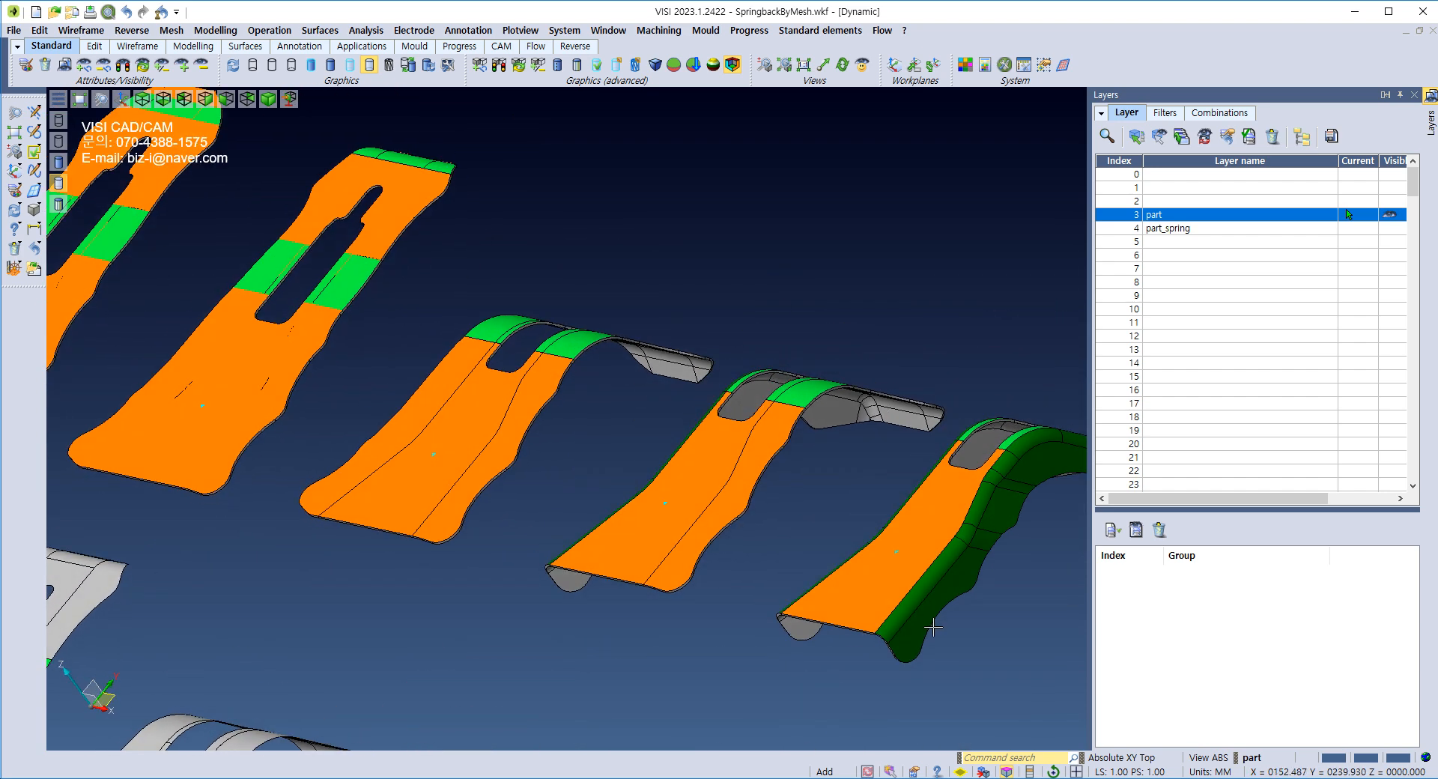
pyautogui.moveTo(984, 584); pyautogui.dragTo(771, 616, button='middle')
pyautogui.moveTo(929, 468); pyautogui.dragTo(979, 498, button='middle')
pyautogui.scroll(-4, 621, 516)
pyautogui.moveTo(488, 523); pyautogui.dragTo(693, 499, button='middle')
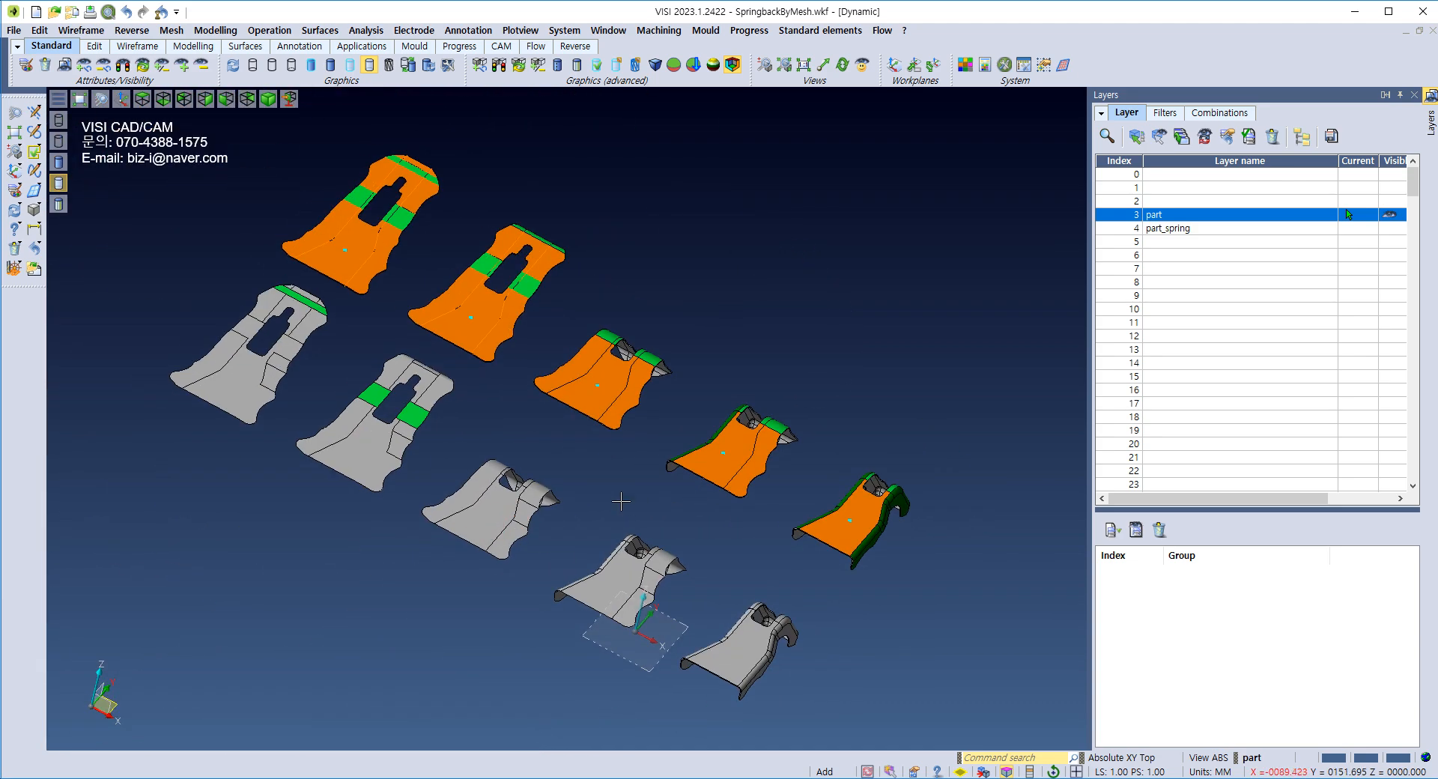
pyautogui.scroll(2, 578, 597)
pyautogui.scroll(-2, 620, 583)
pyautogui.scroll(2, 605, 578)
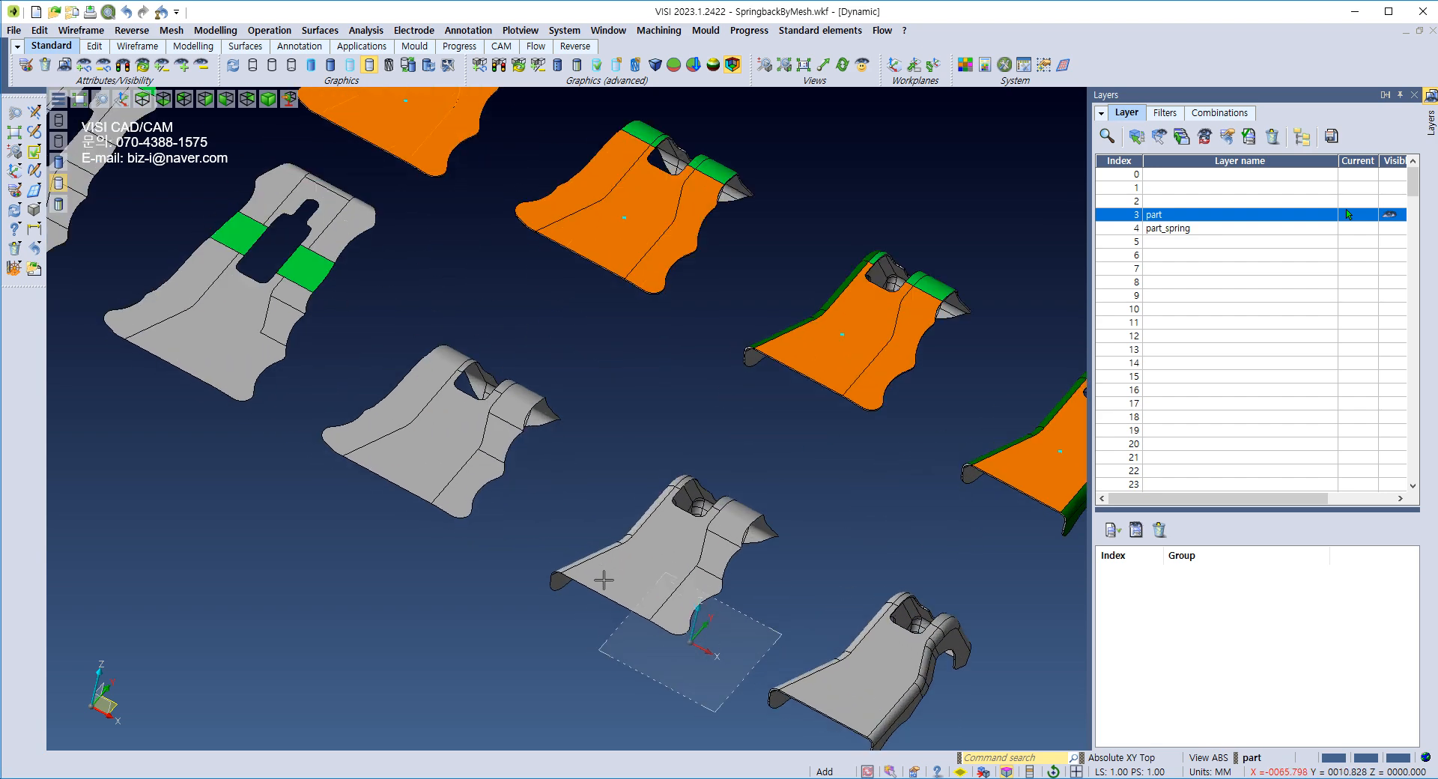
pyautogui.moveTo(418, 455); pyautogui.dragTo(717, 514, button='middle')
pyautogui.scroll(-4, 542, 546)
pyautogui.moveTo(629, 396); pyautogui.dragTo(517, 357, button='middle')
pyautogui.scroll(2, 697, 562)
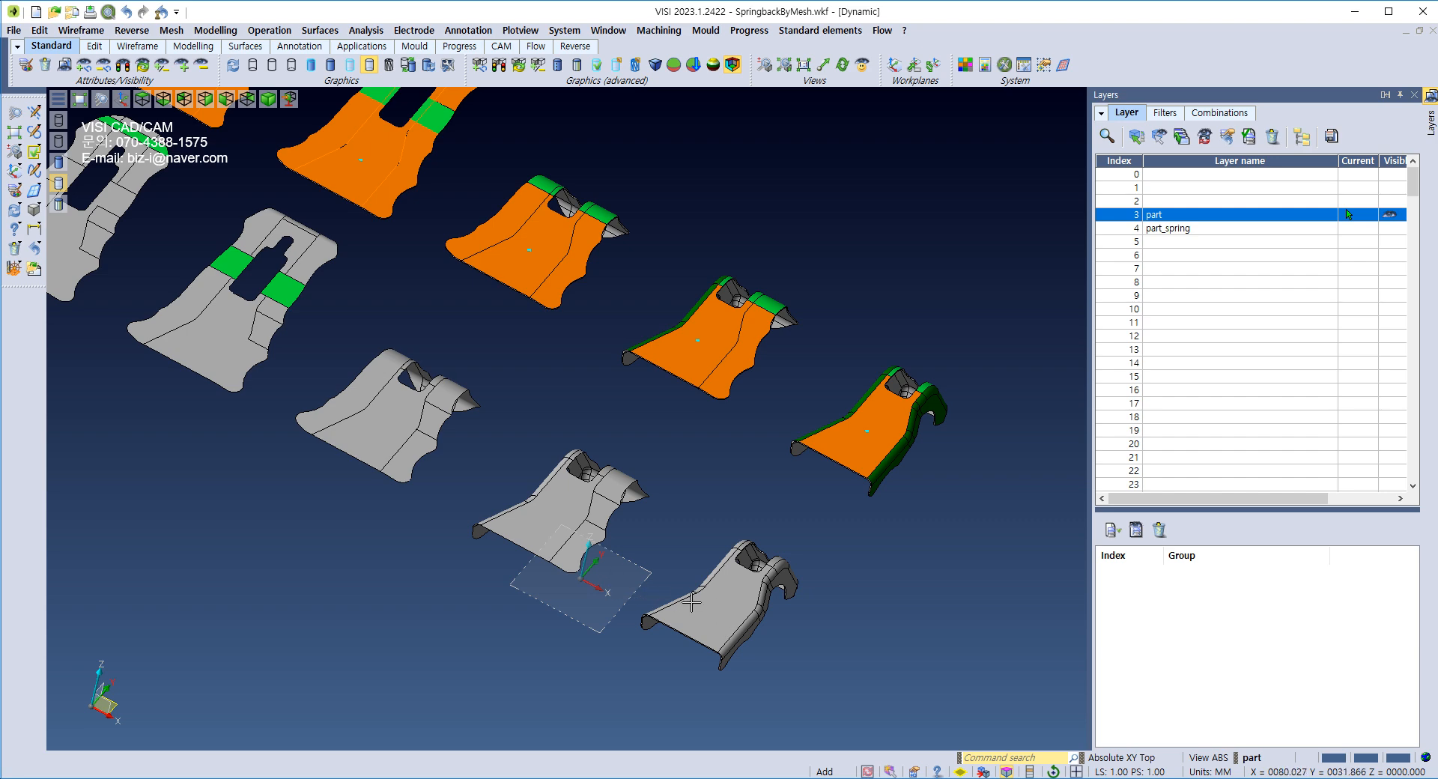
# Step: Build solid parts from the four grey unfolded stages with Build solid part and check the thickness of the resulting sheet
pyautogui.click(755, 30)
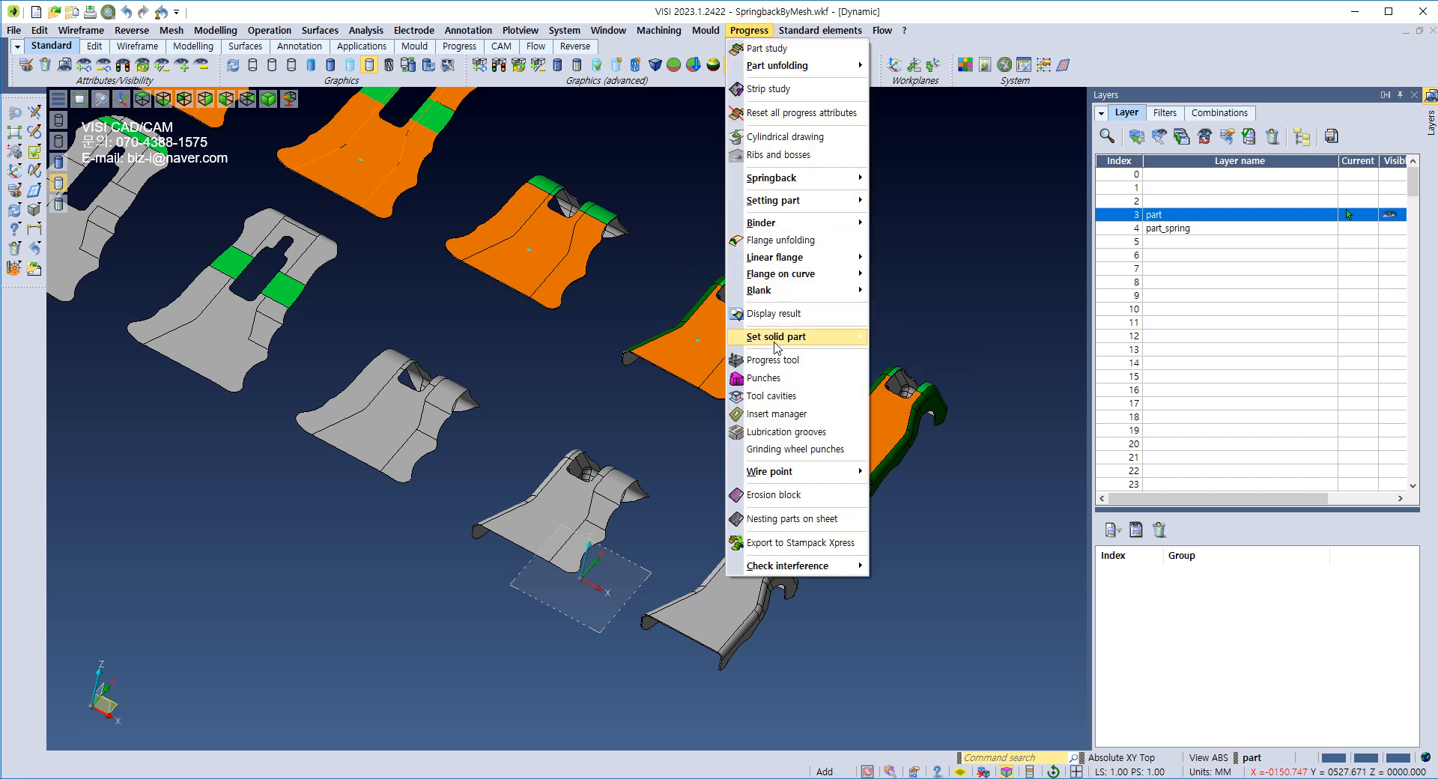
pyautogui.moveTo(848, 343)
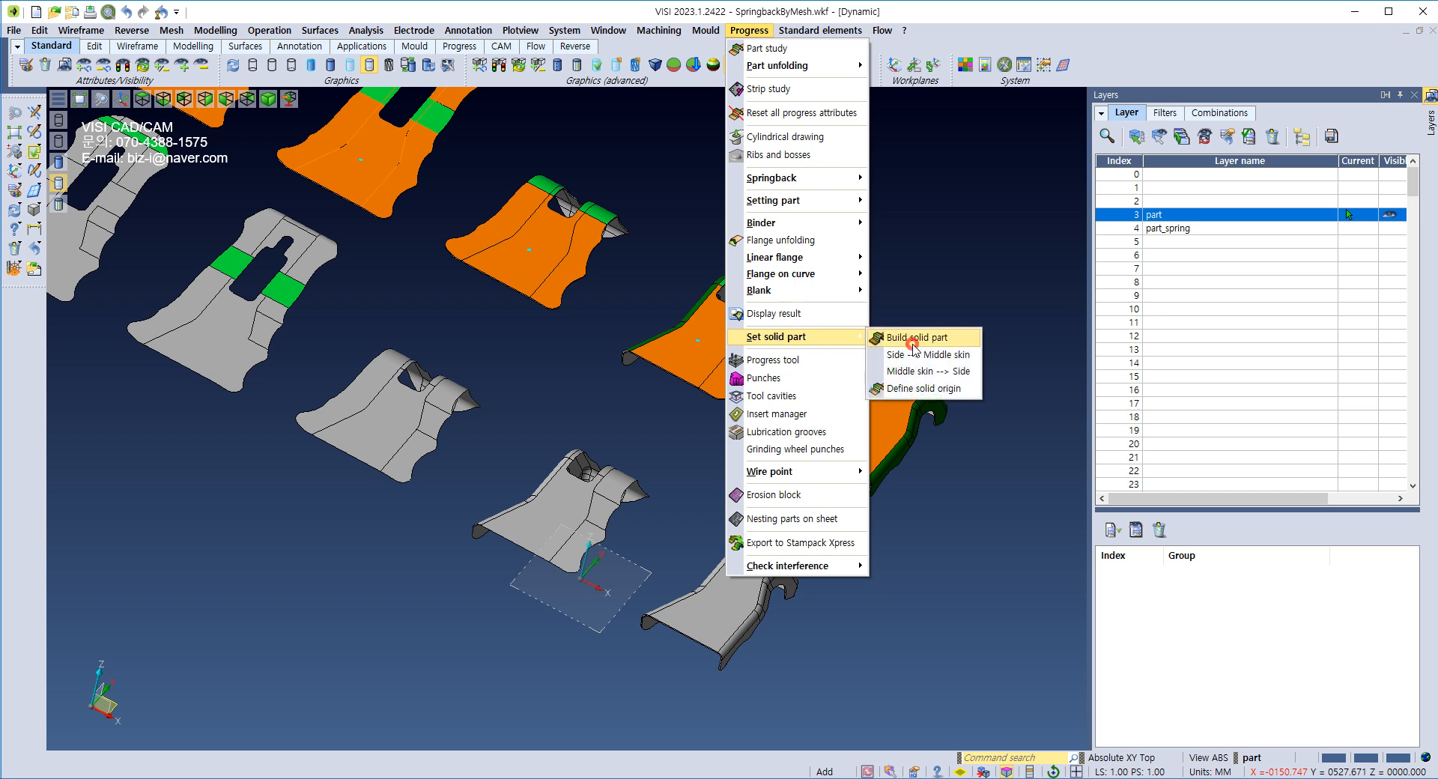
pyautogui.click(914, 346)
pyautogui.moveTo(544, 577); pyautogui.dragTo(200, 351)
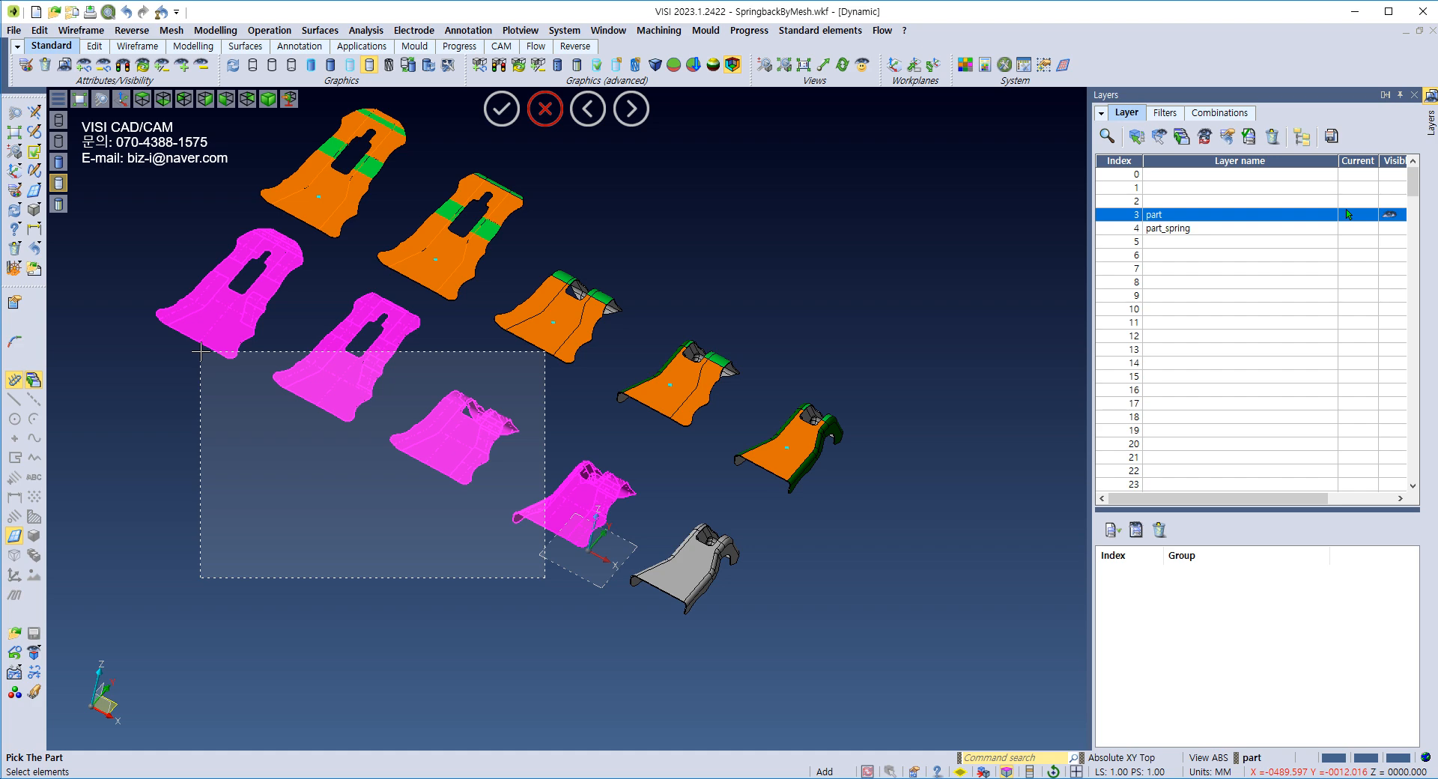
pyautogui.moveTo(200, 352); pyautogui.dragTo(200, 352)
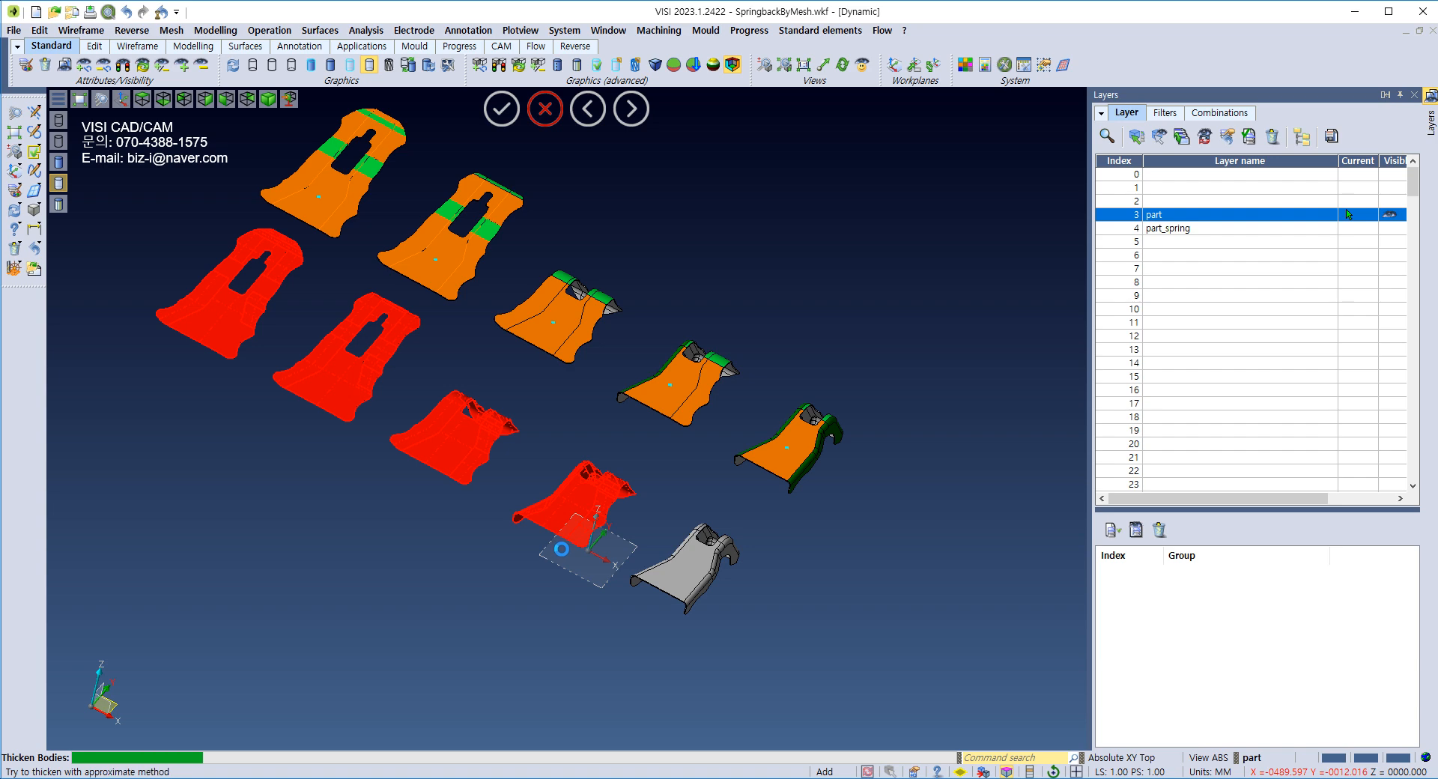
pyautogui.scroll(5, 524, 517)
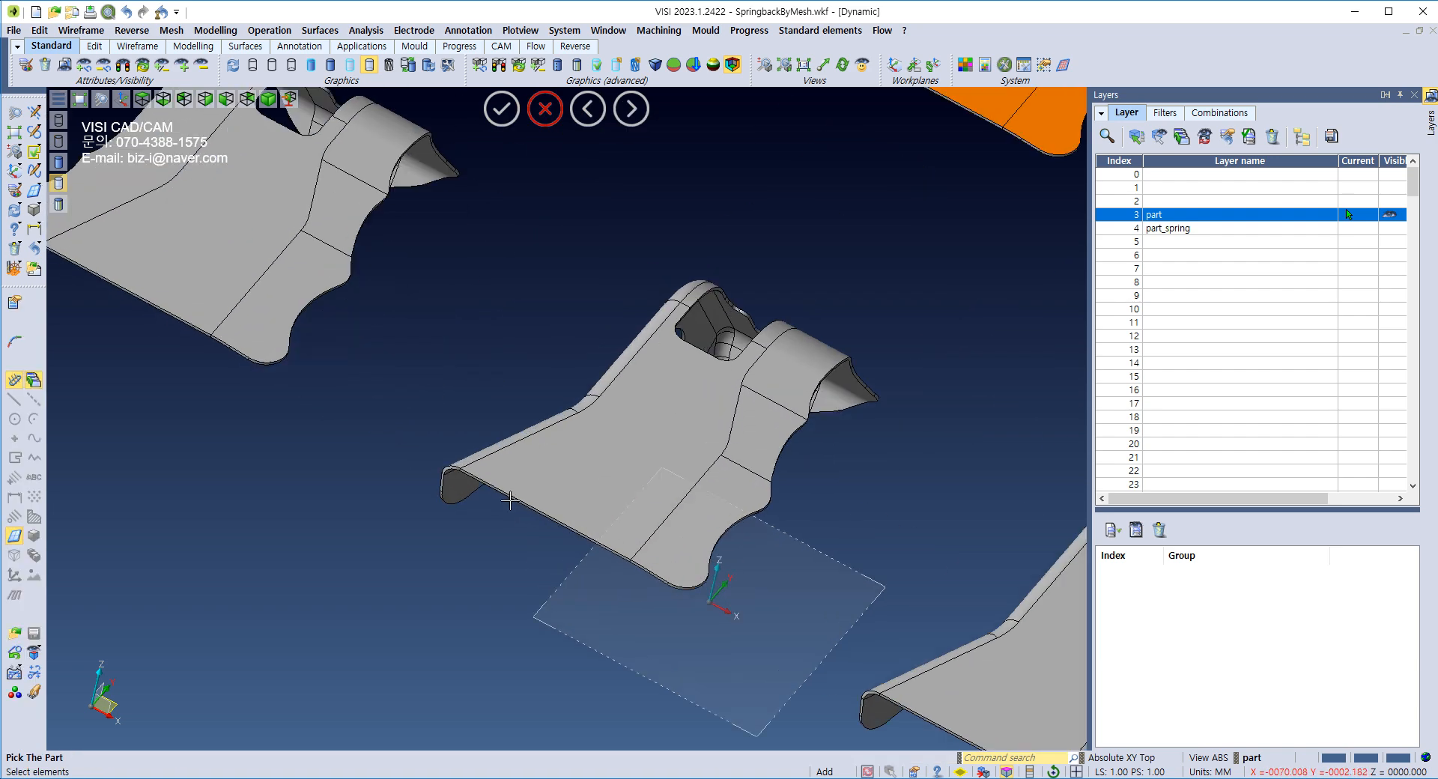
pyautogui.scroll(6, 521, 507)
pyautogui.scroll(-3, 385, 328)
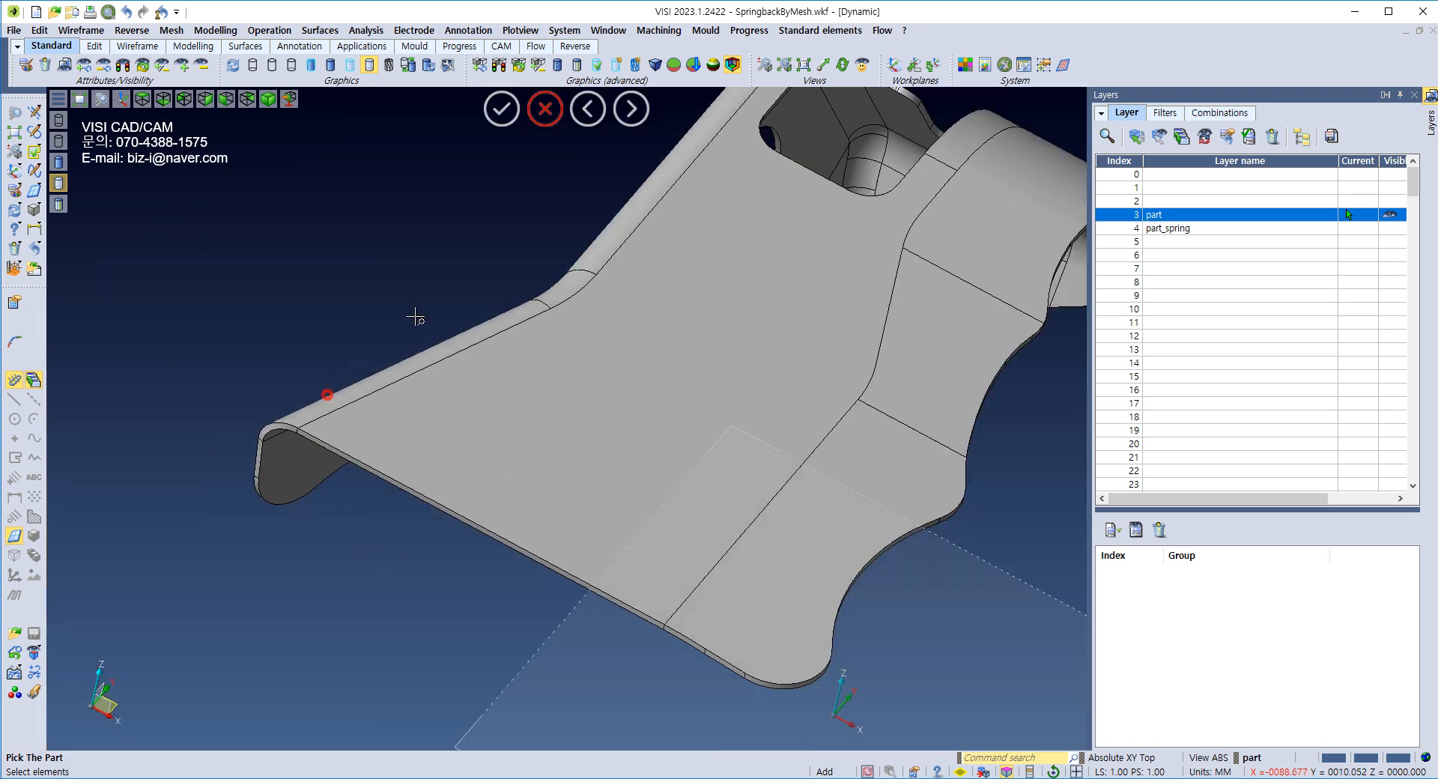
pyautogui.scroll(-2, 415, 316)
pyautogui.moveTo(275, 301); pyautogui.dragTo(612, 523, button='middle')
pyautogui.press('Escape')
# Step: Inspect the thickened grey stage in wireframe, isolating its neutral skin, and restore the shaded display of the solid
pyautogui.press('F5')
pyautogui.moveTo(378, 427); pyautogui.dragTo(631, 581, button='middle')
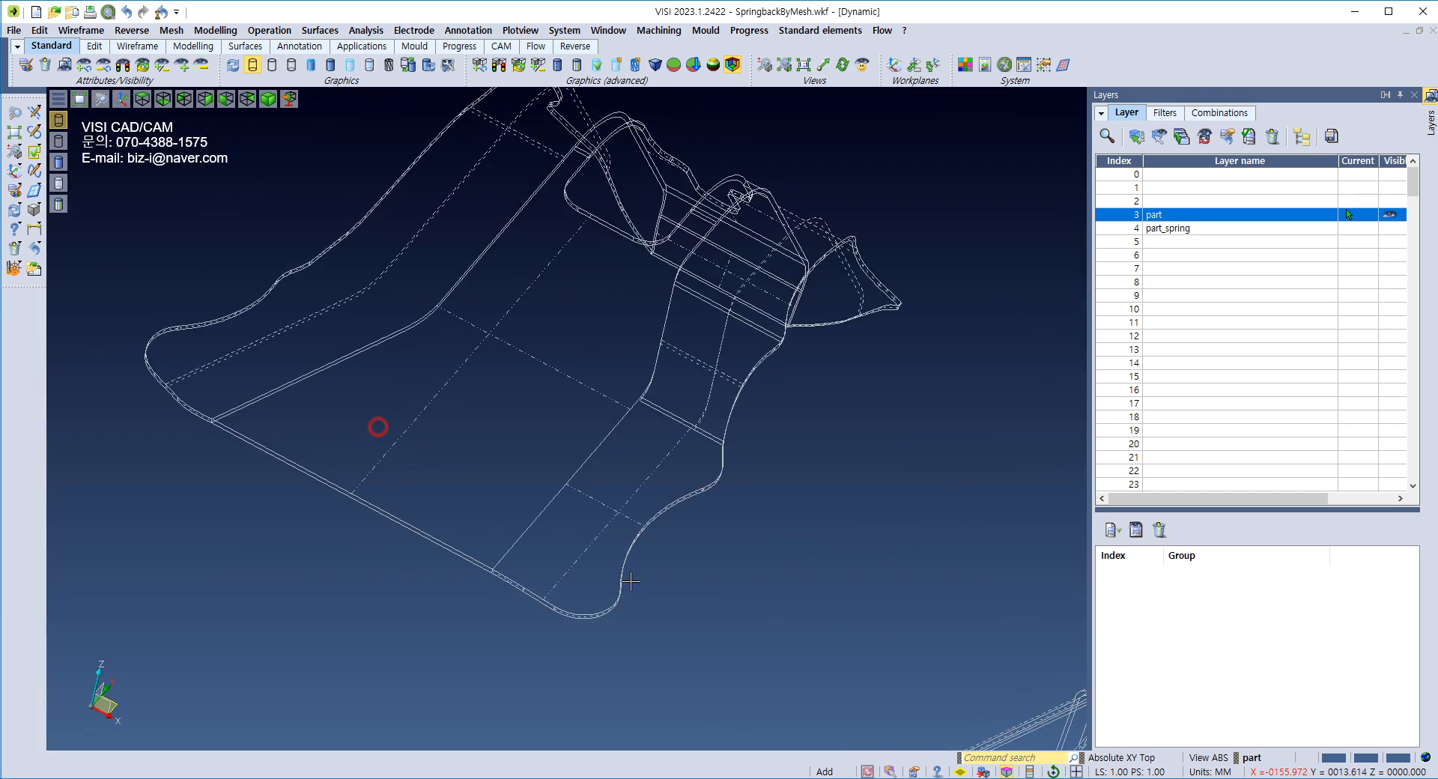
pyautogui.moveTo(480, 442); pyautogui.dragTo(490, 420, button='middle')
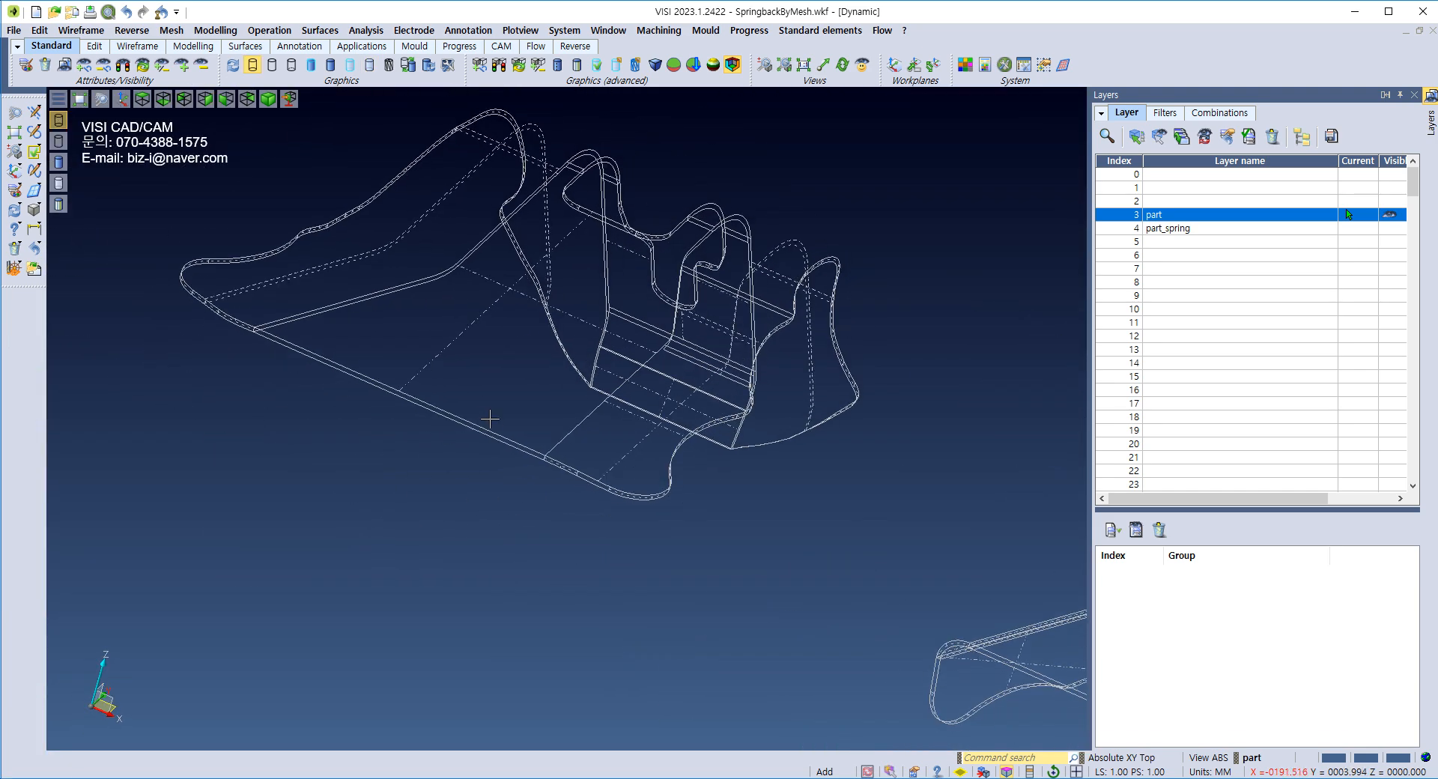
pyautogui.press('F6')
pyautogui.click(460, 339)
pyautogui.rightClick(459, 341)
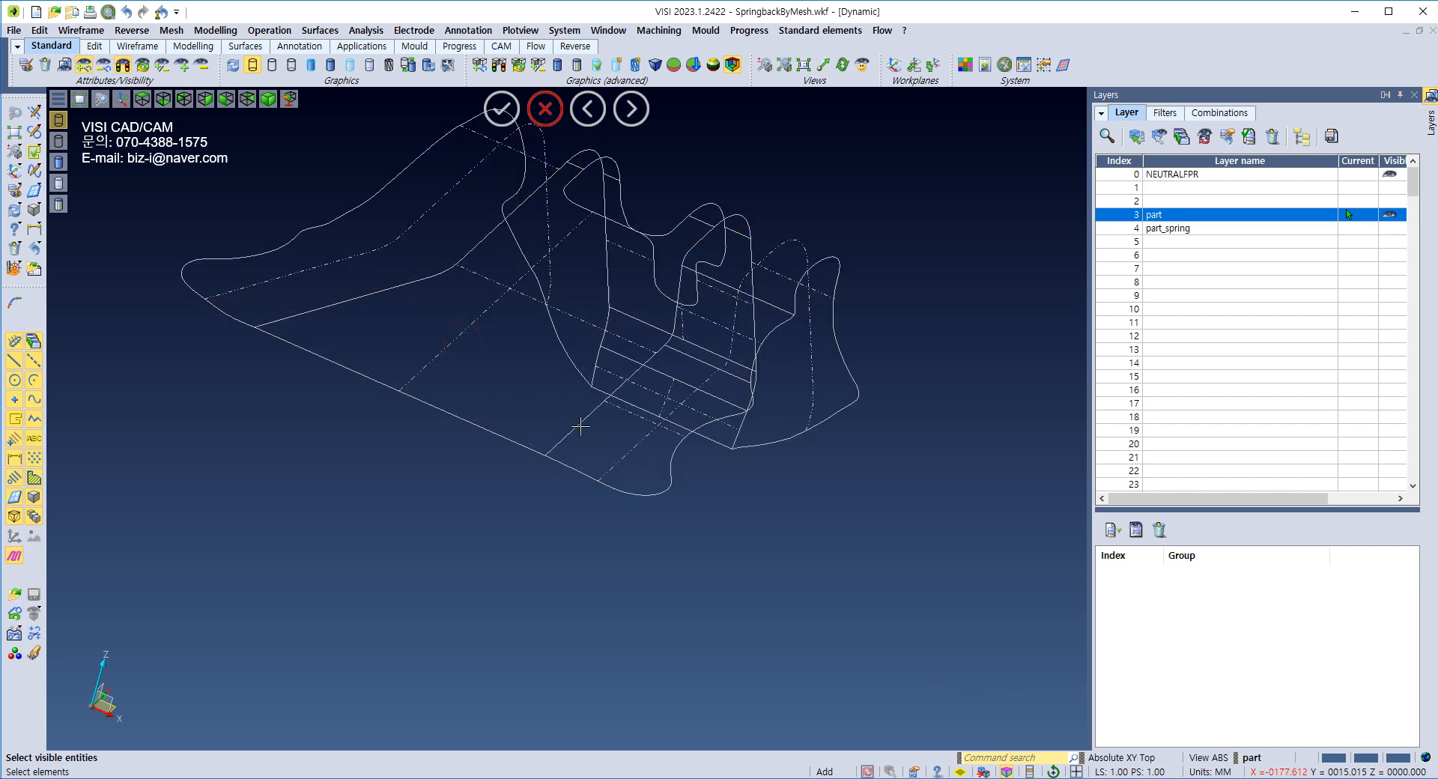
pyautogui.press('F7')
pyautogui.press('F5')
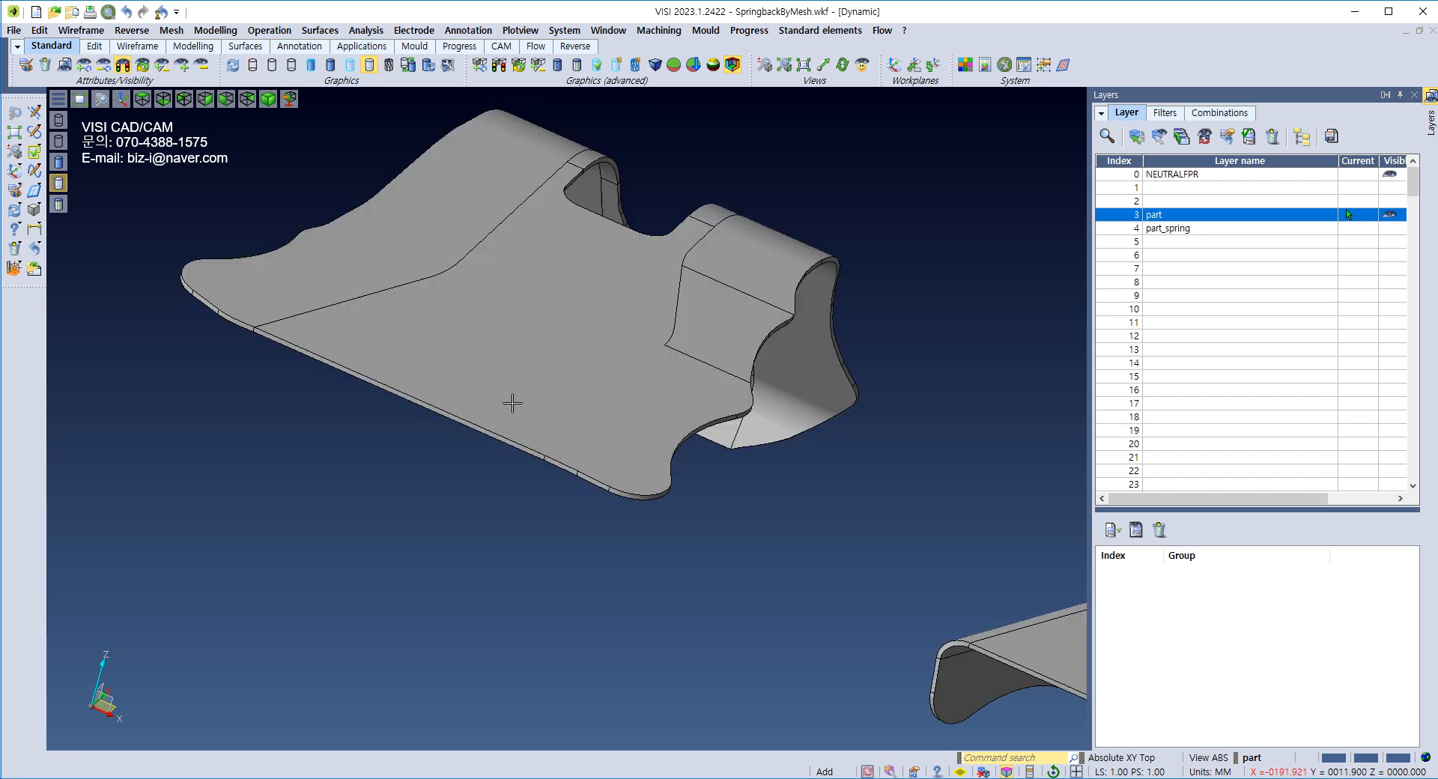
# Step: Examine the row of grey solid stages alongside the orange row, from the flat blank to the fully formed part
pyautogui.scroll(-7, 516, 489)
pyautogui.moveTo(646, 415); pyautogui.dragTo(543, 461, button='middle')
pyautogui.moveTo(318, 412); pyautogui.dragTo(554, 509, button='middle')
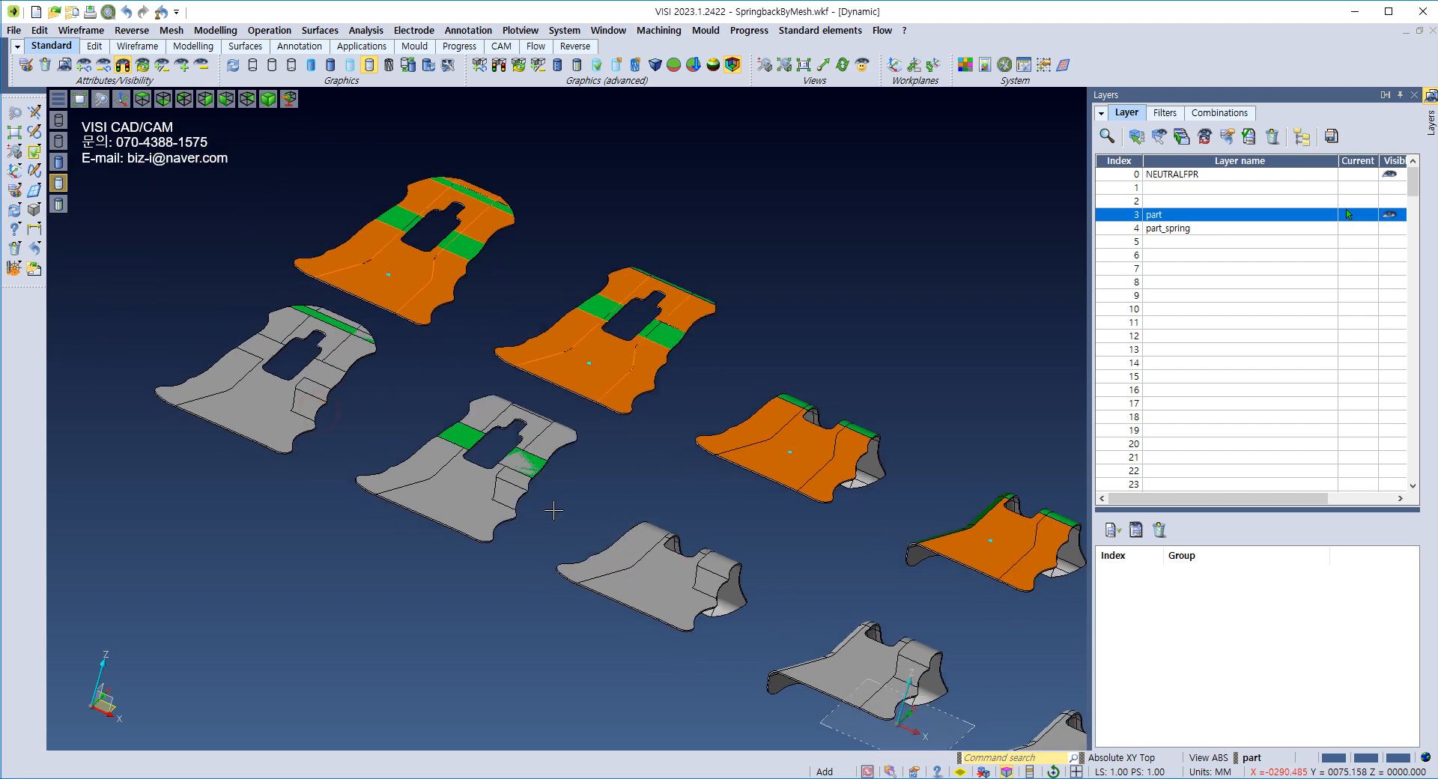
pyautogui.scroll(-2, 569, 536)
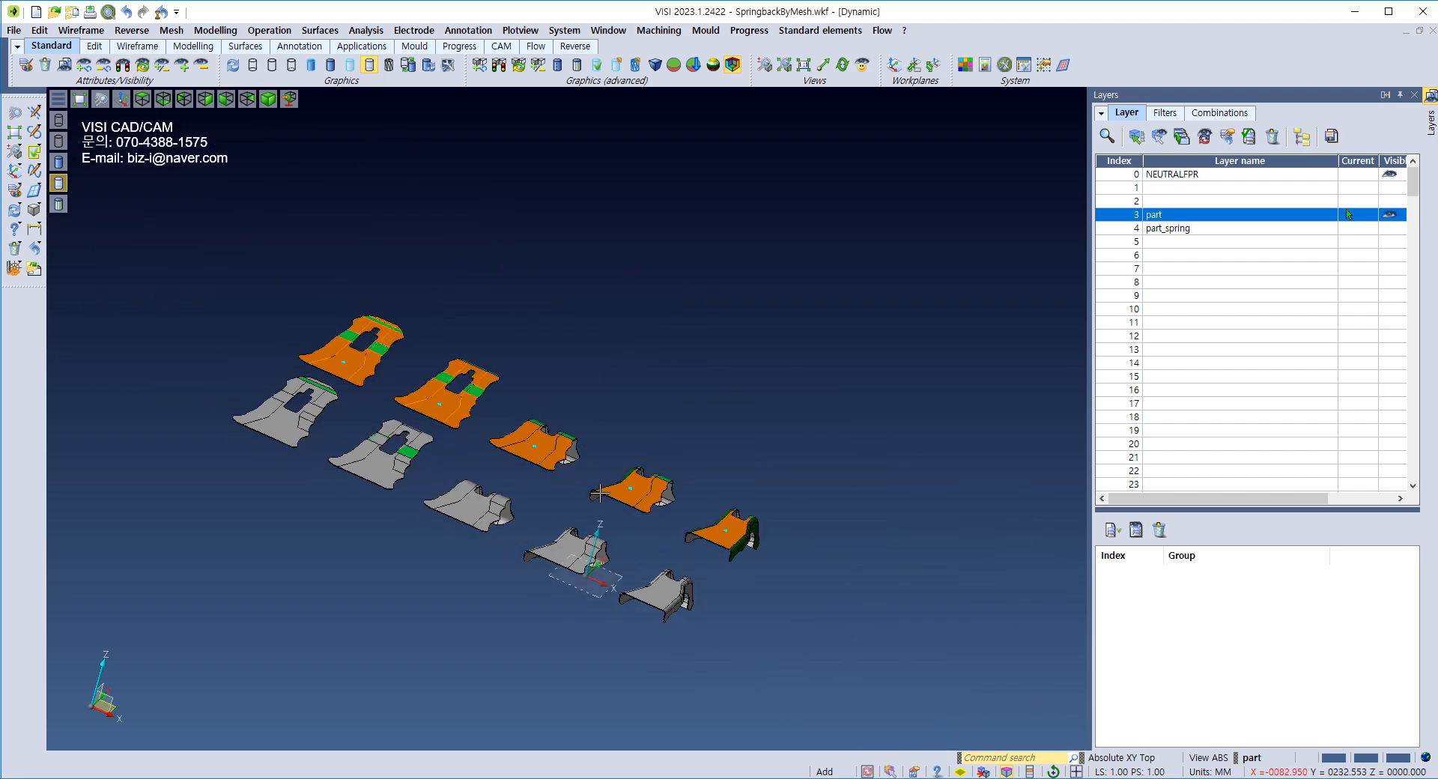
pyautogui.scroll(4, 540, 585)
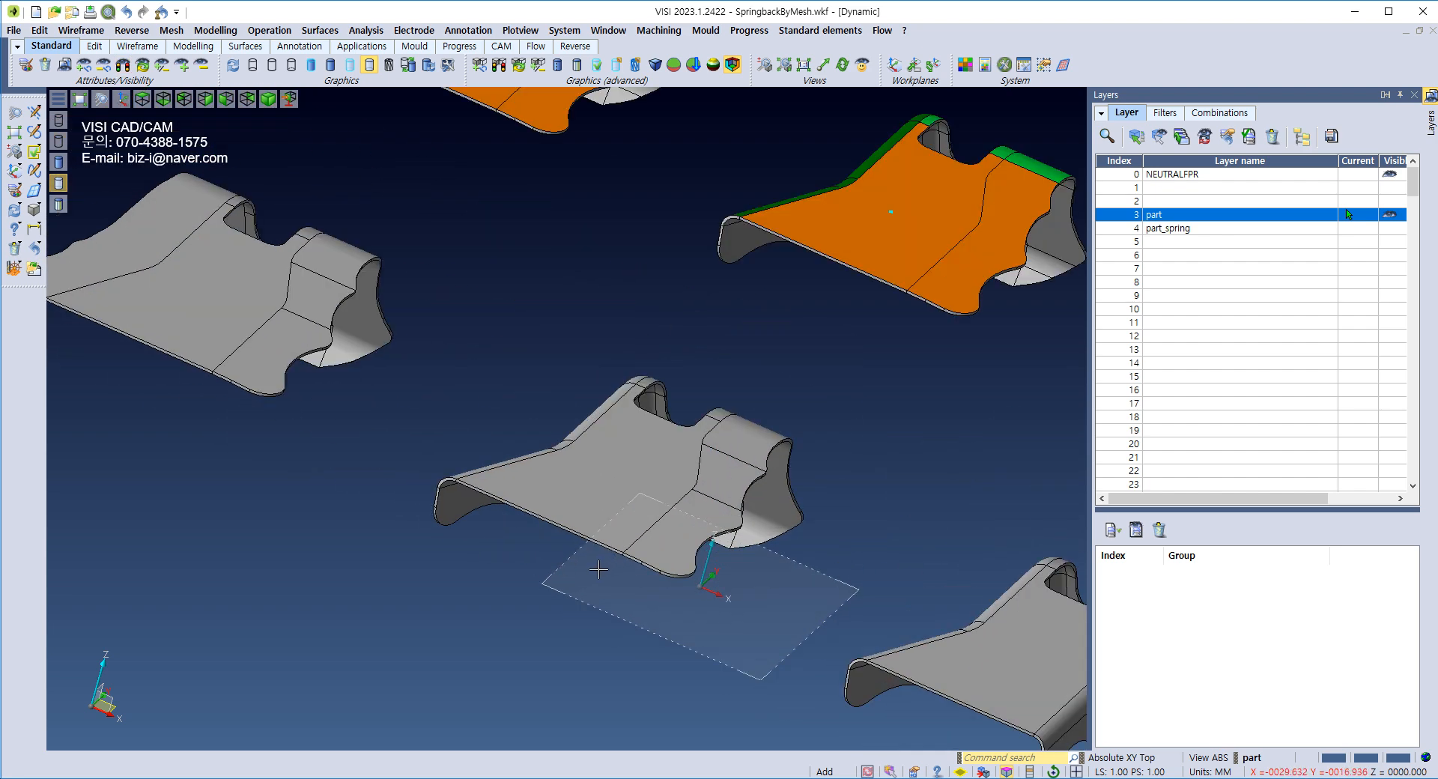
pyautogui.scroll(-2, 587, 419)
pyautogui.moveTo(374, 372); pyautogui.dragTo(715, 443, button='middle')
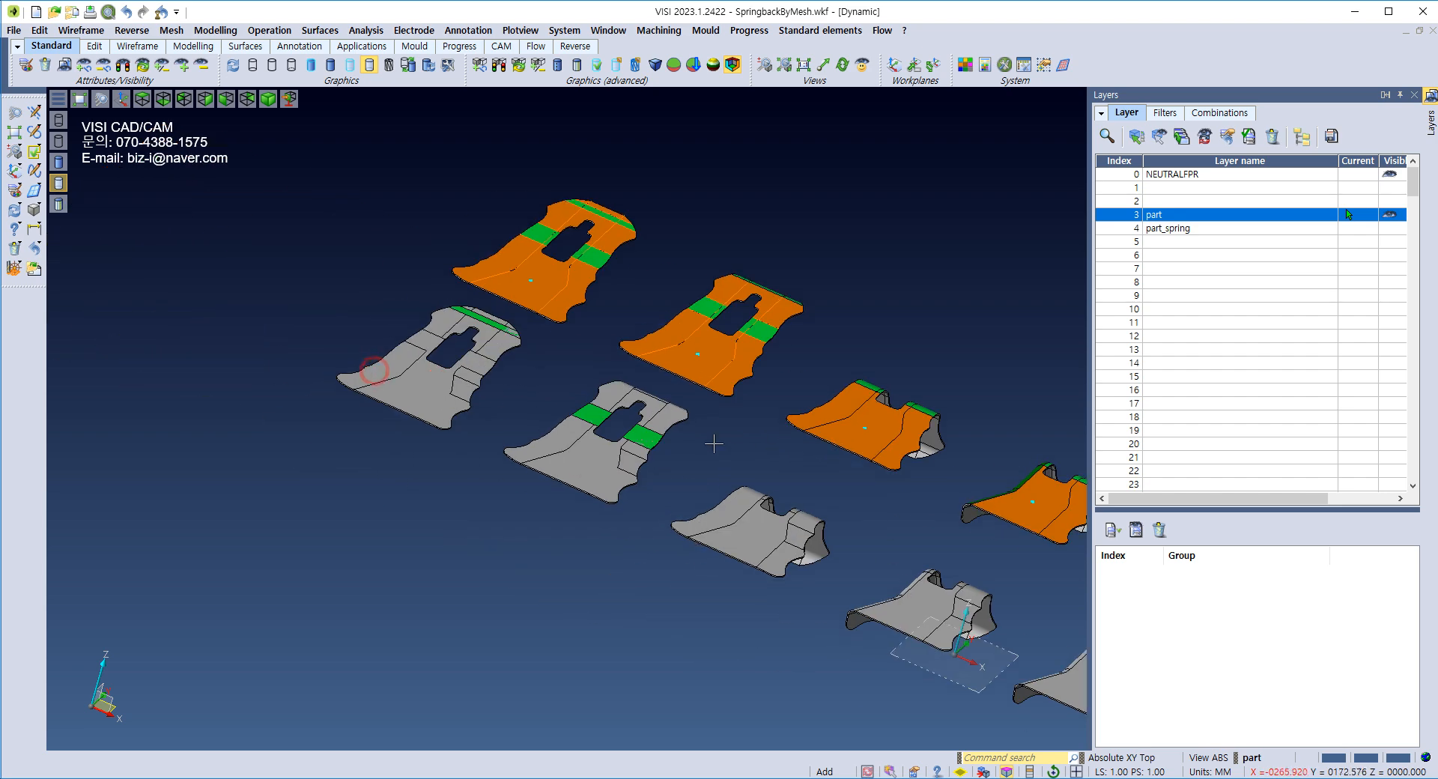
pyautogui.moveTo(767, 543); pyautogui.dragTo(303, 374, button='middle')
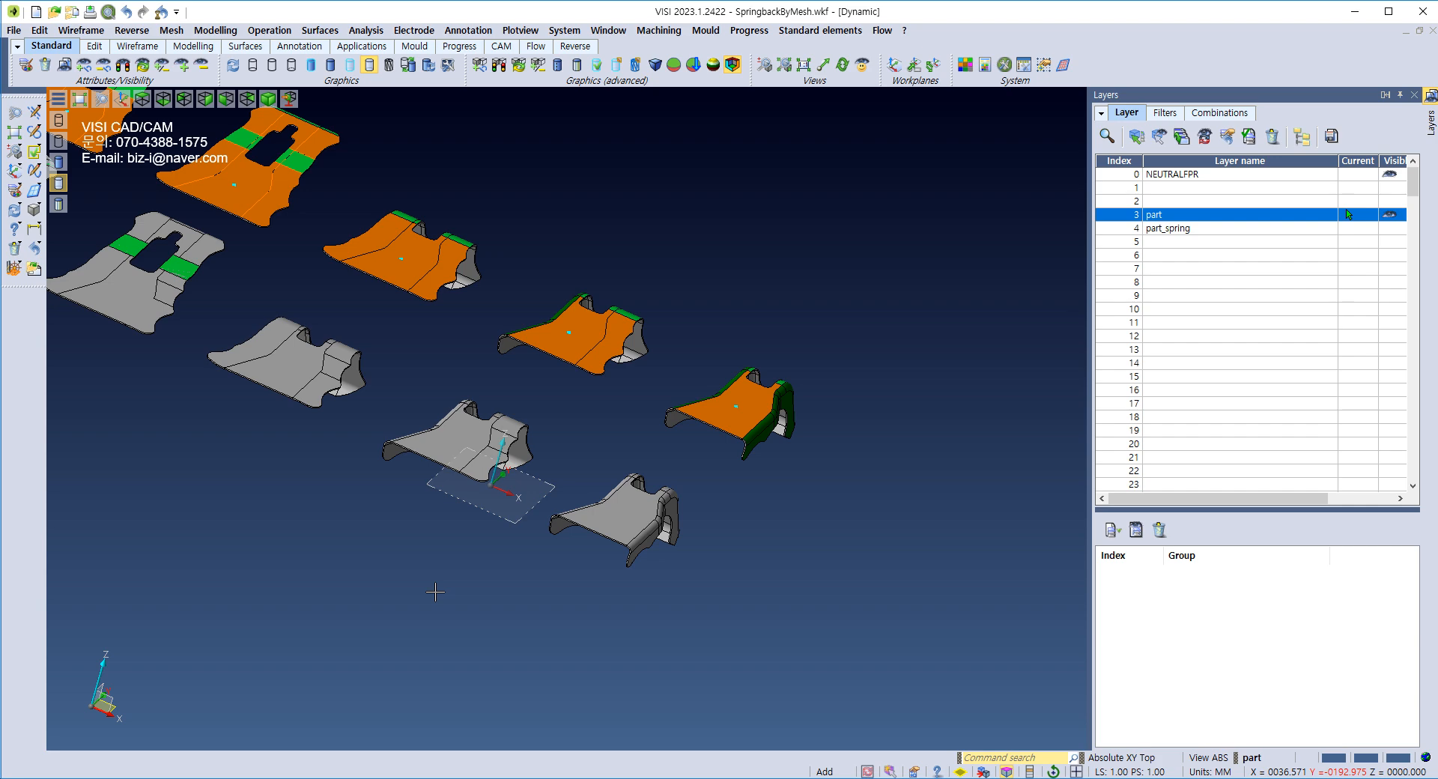
pyautogui.moveTo(566, 595); pyautogui.dragTo(295, 479, button='middle')
pyautogui.moveTo(412, 402); pyautogui.dragTo(465, 455, button='middle')
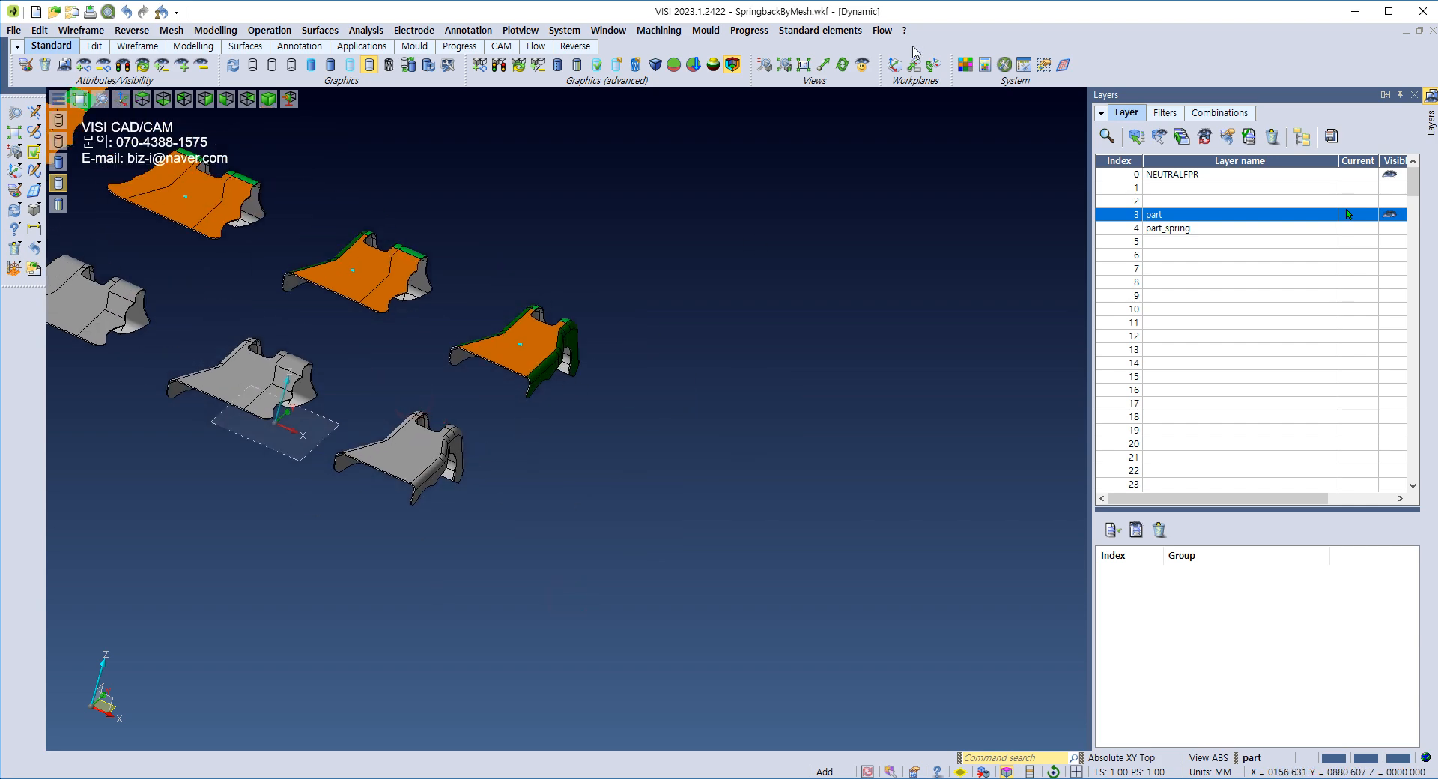
# Step: Start a VISI Blank analysis and define the fully formed grey part as the part to analyse
pyautogui.click(746, 31)
pyautogui.moveTo(760, 292)
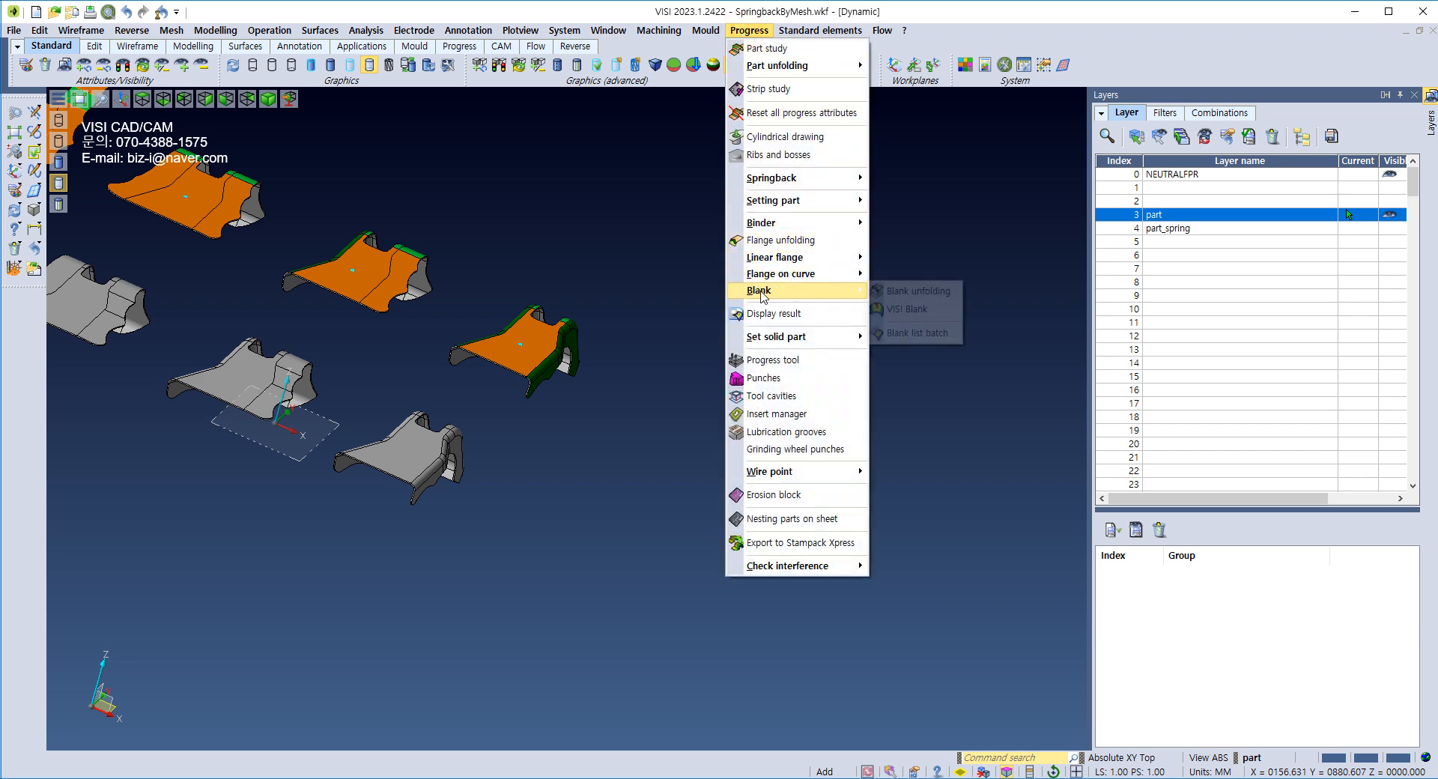
pyautogui.click(919, 310)
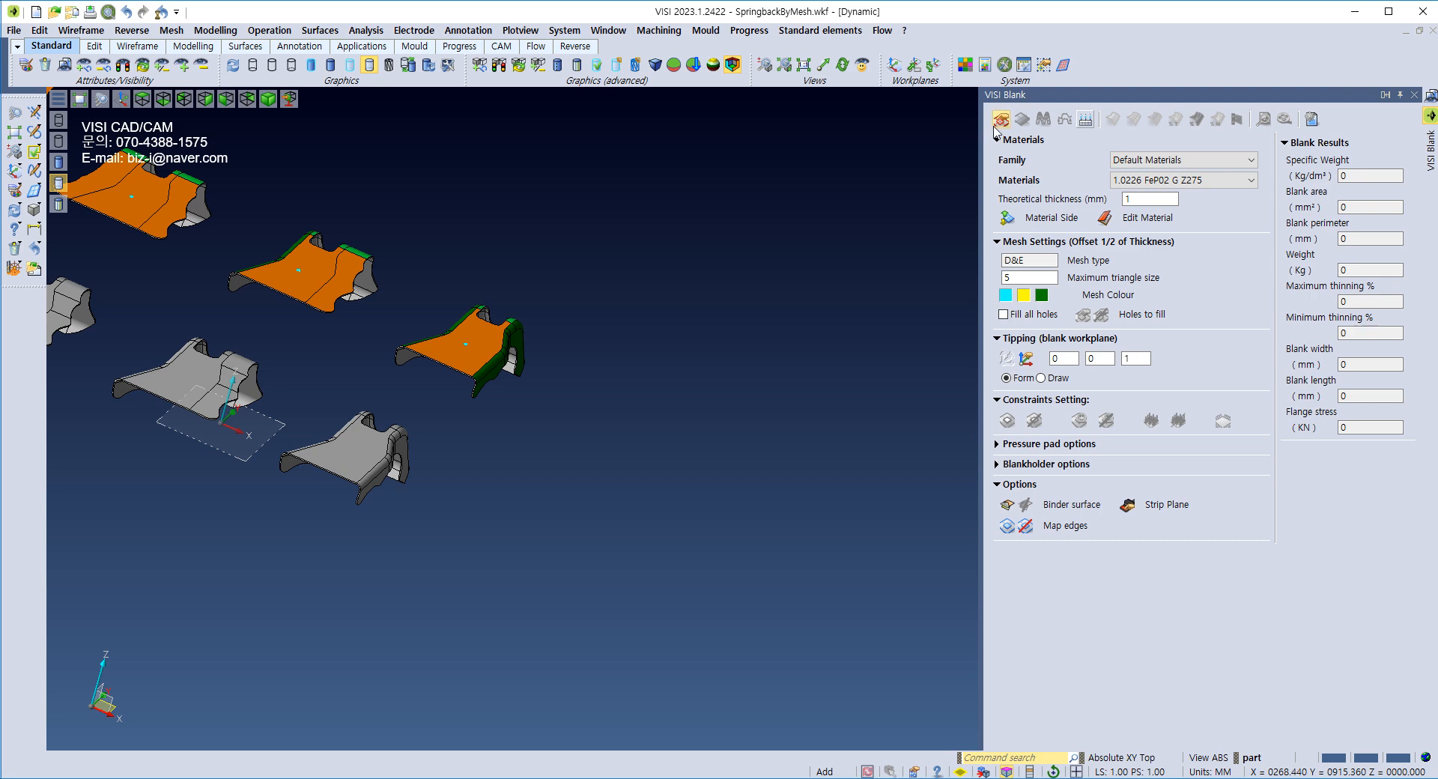
pyautogui.click(1001, 120)
pyautogui.click(382, 473)
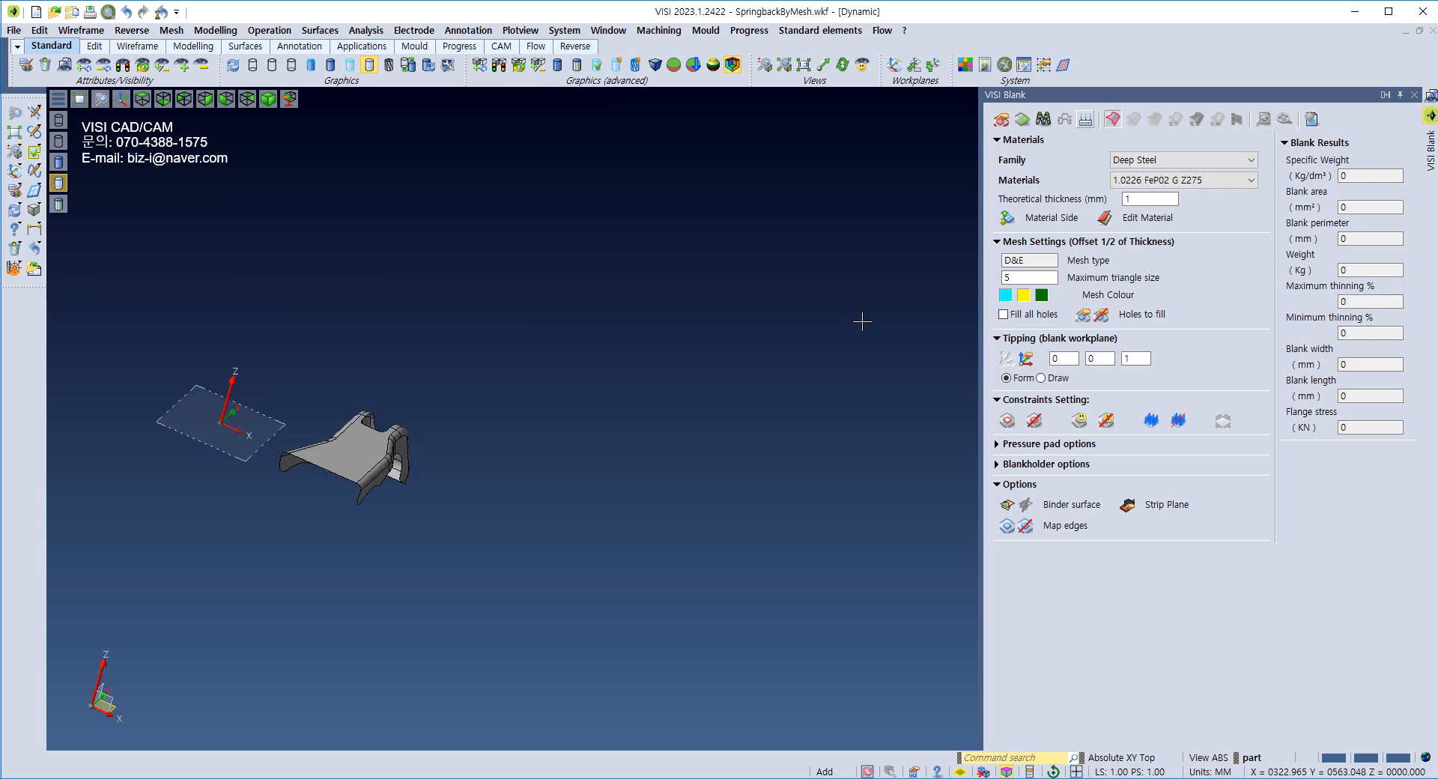
# Step: Calculate the flat blank of the fully formed grey part in VISI Blank using the current material and mesh settings
pyautogui.click(1022, 122)
pyautogui.scroll(7, 366, 541)
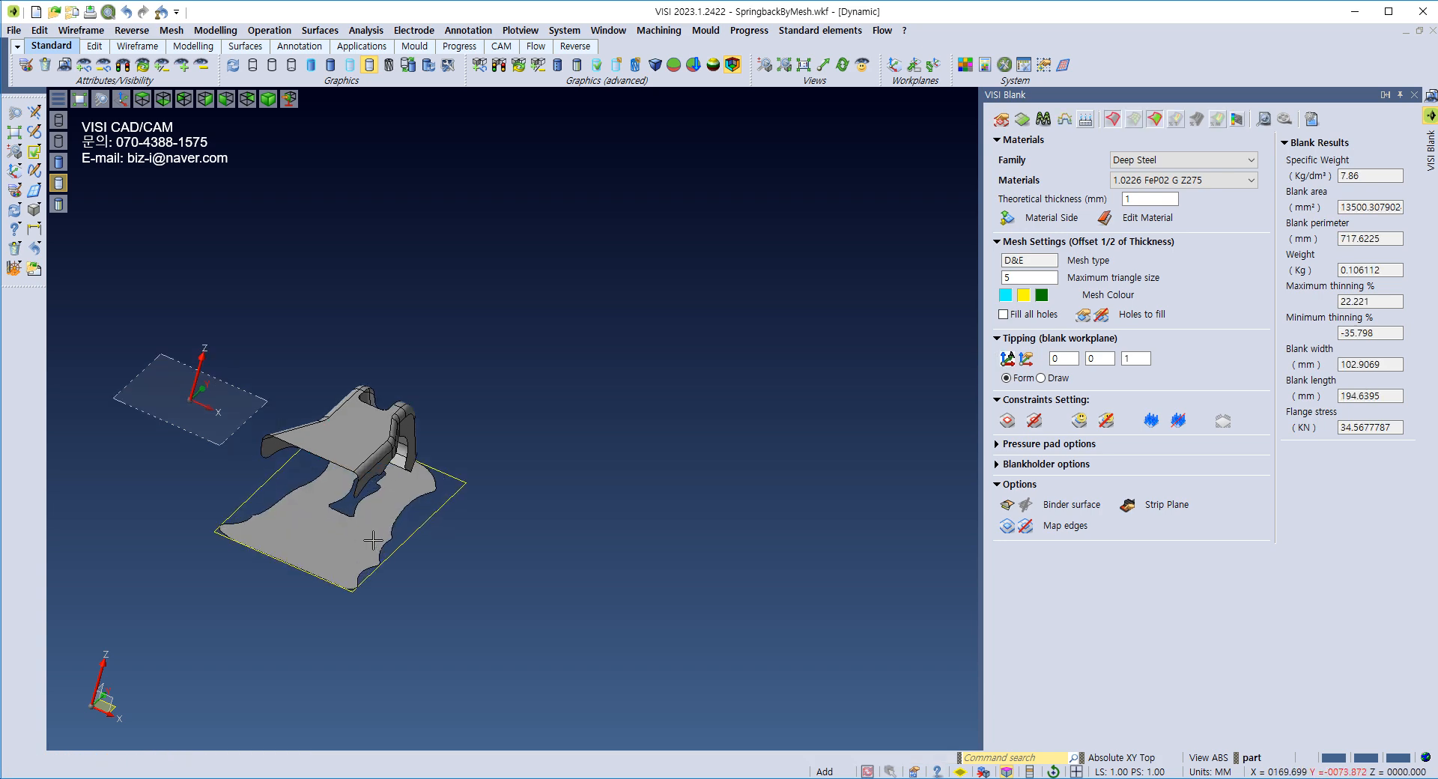
pyautogui.scroll(-3, 434, 568)
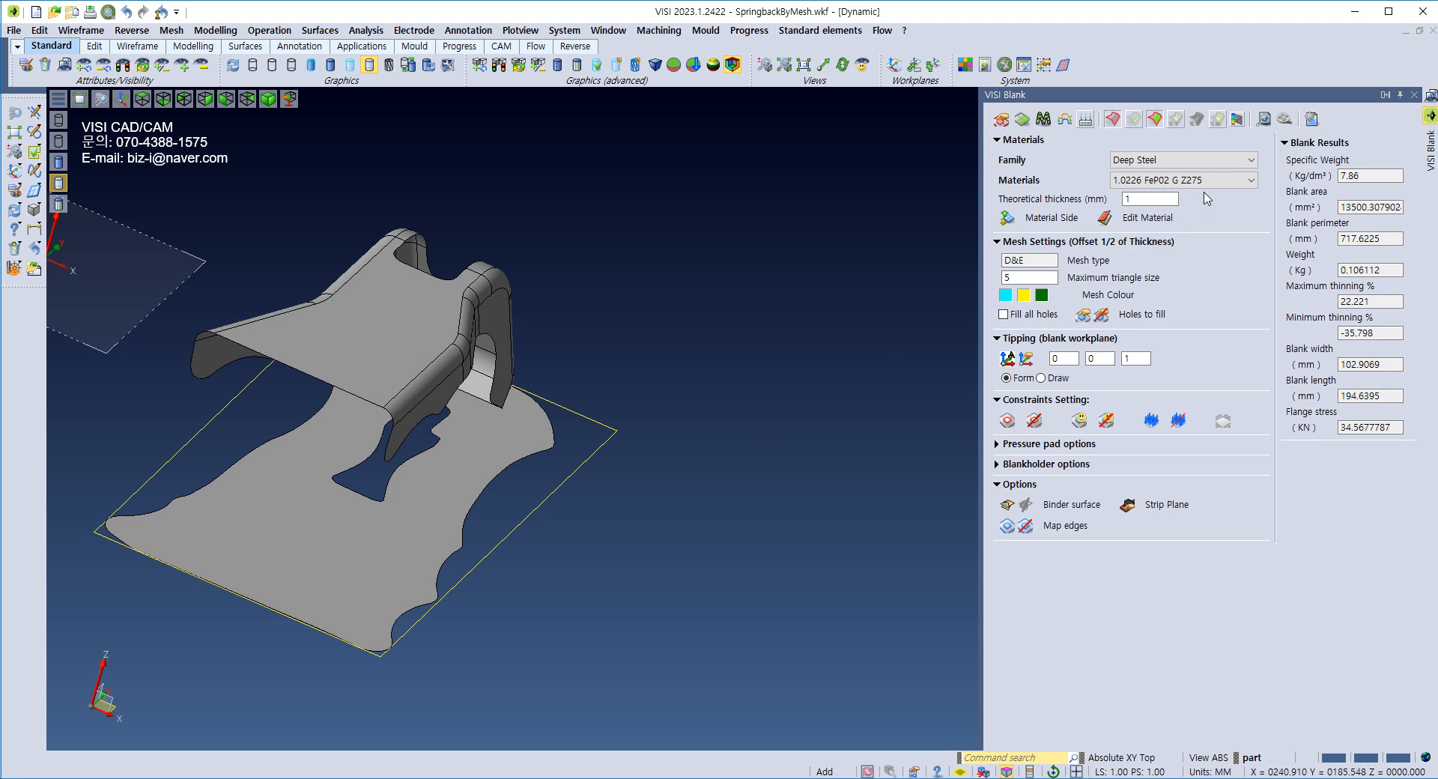
# Step: Play the forming animation with the thinning colour map for the calculated blank, and close the animation
pyautogui.click(1285, 120)
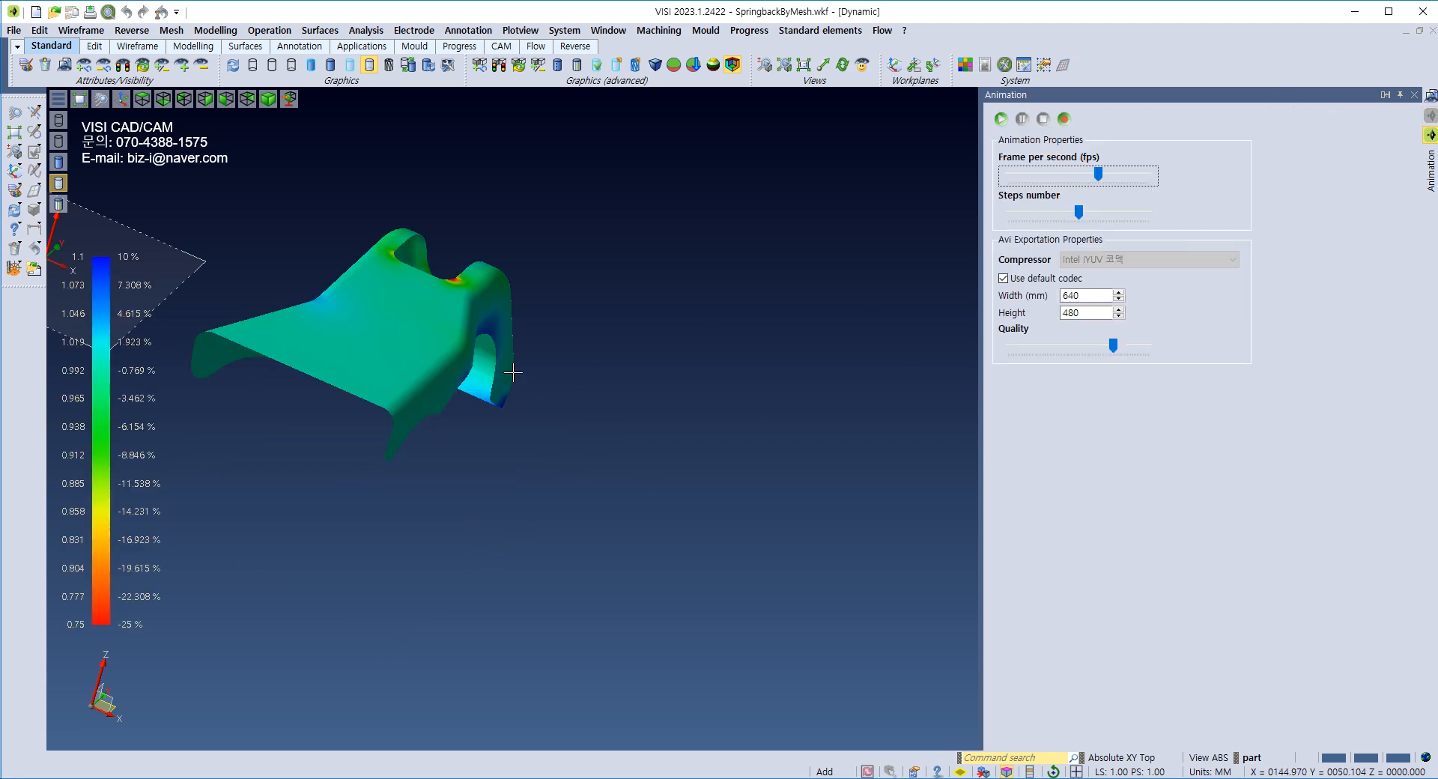
pyautogui.click(1001, 119)
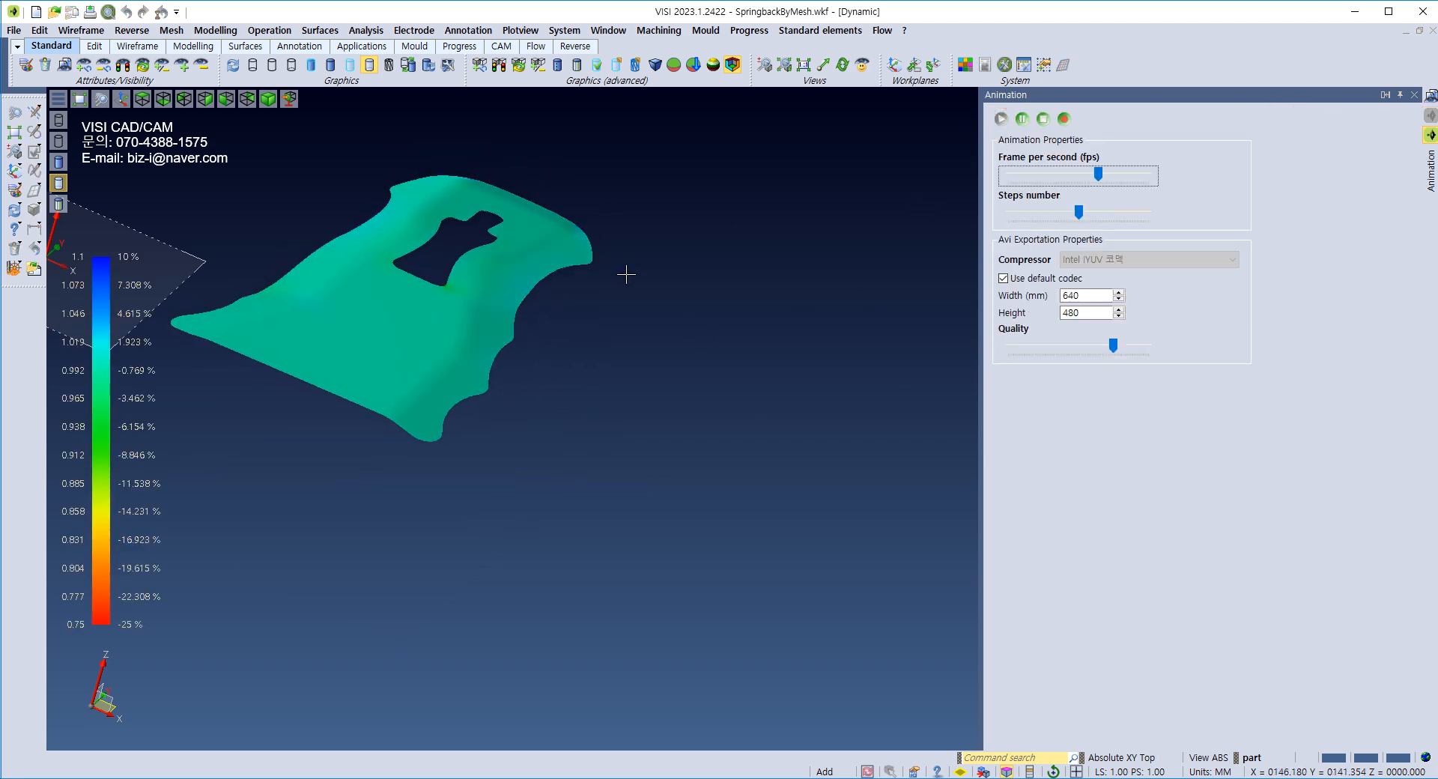
pyautogui.moveTo(613, 279); pyautogui.dragTo(642, 369, button='middle')
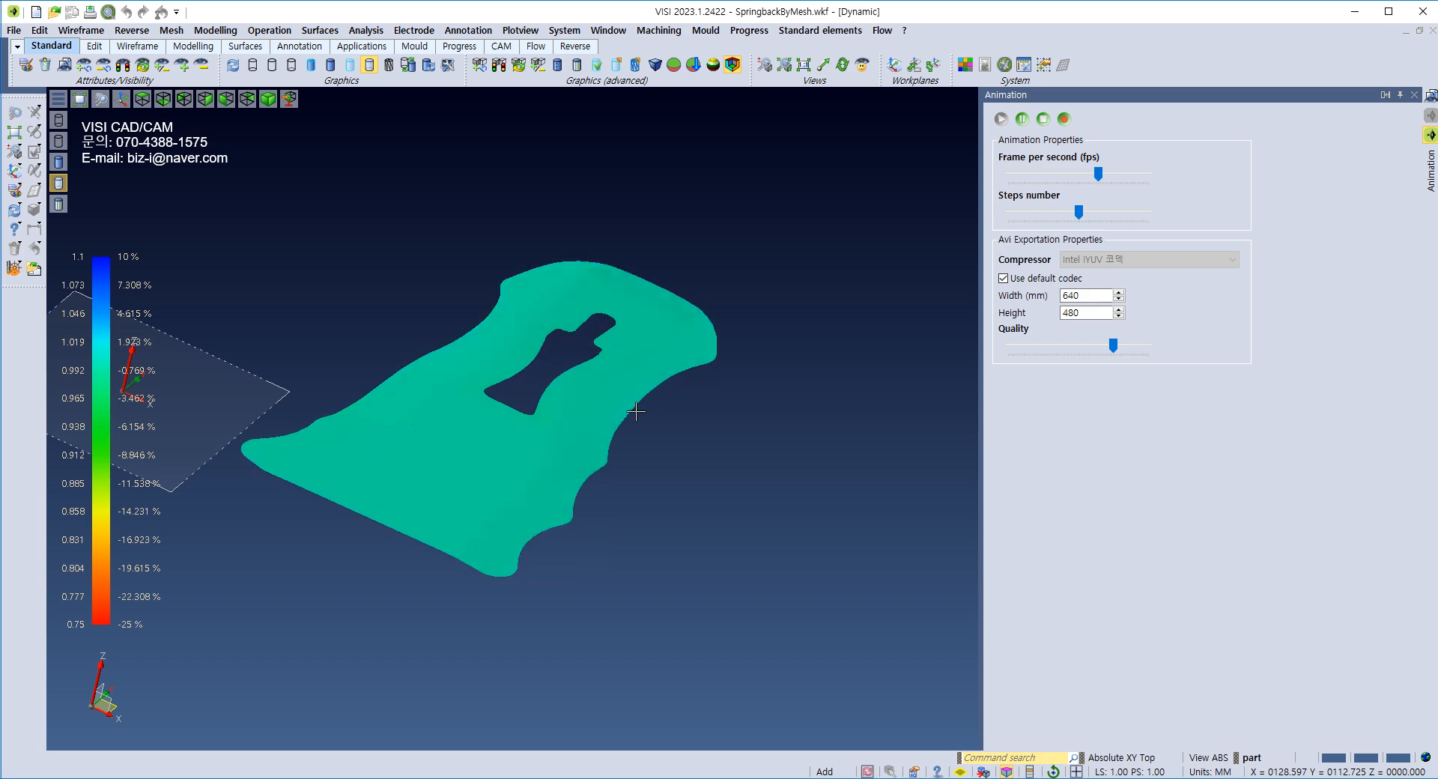
pyautogui.click(1399, 96)
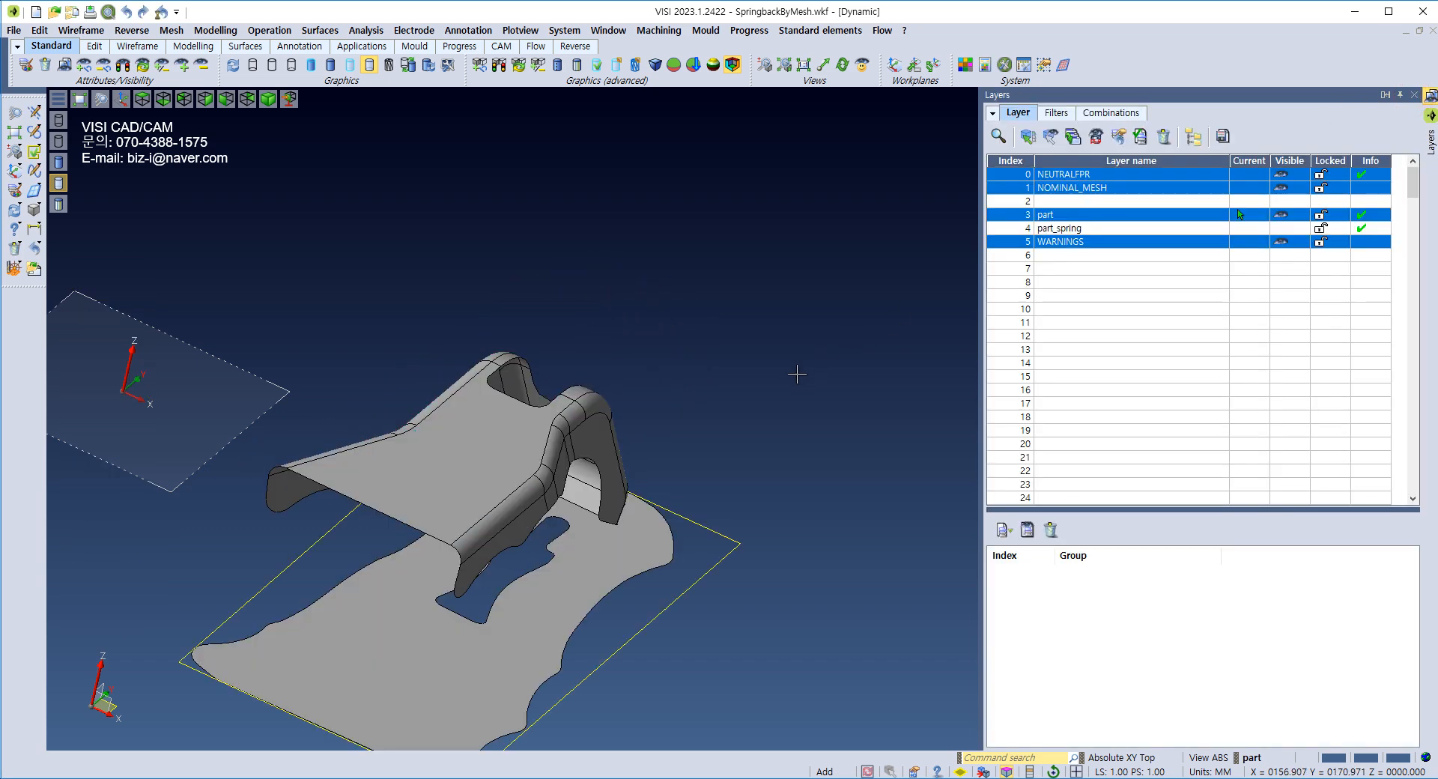
# Step: Leave VISI Blank and compare the calculated flat blank with the grey and orange rows of part stages
pyautogui.scroll(-3, 694, 348)
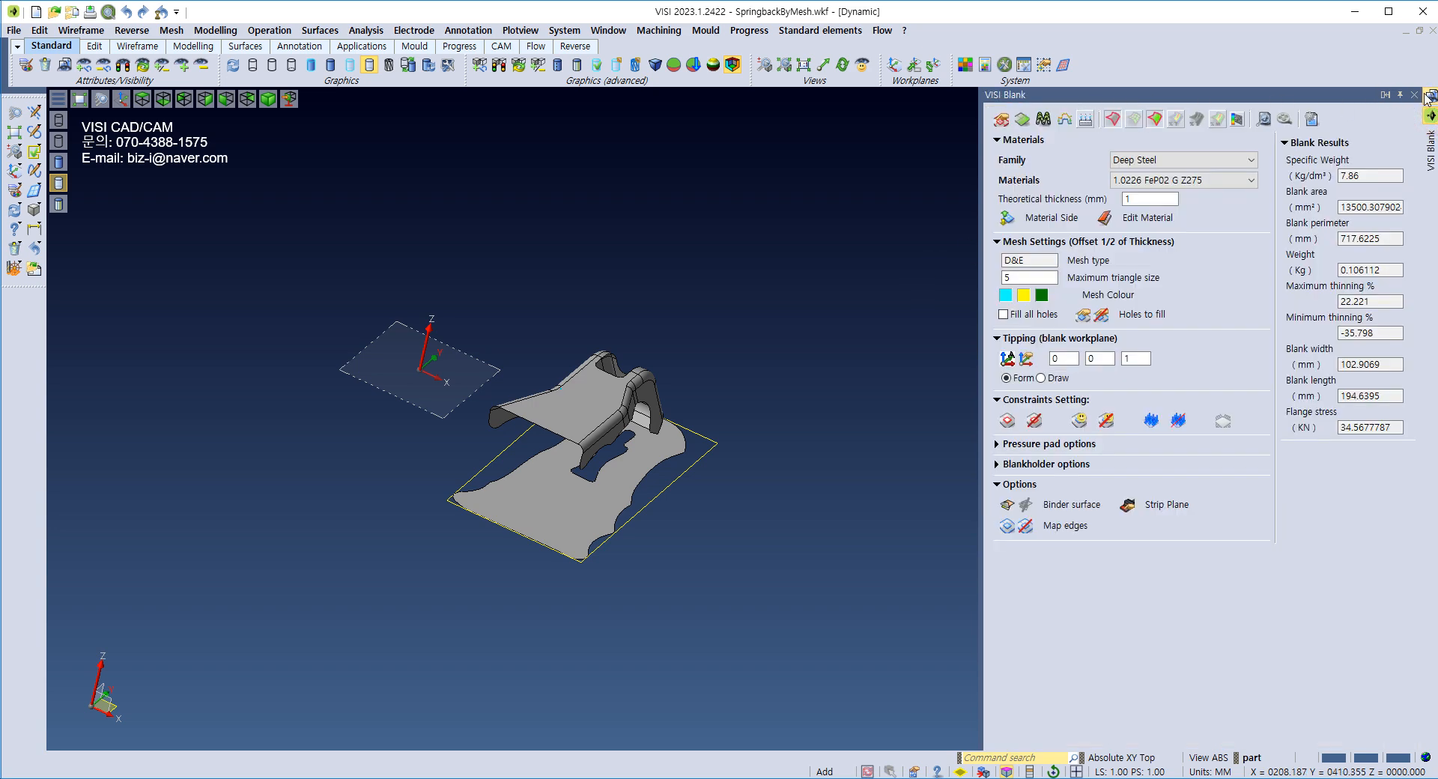
pyautogui.click(1426, 97)
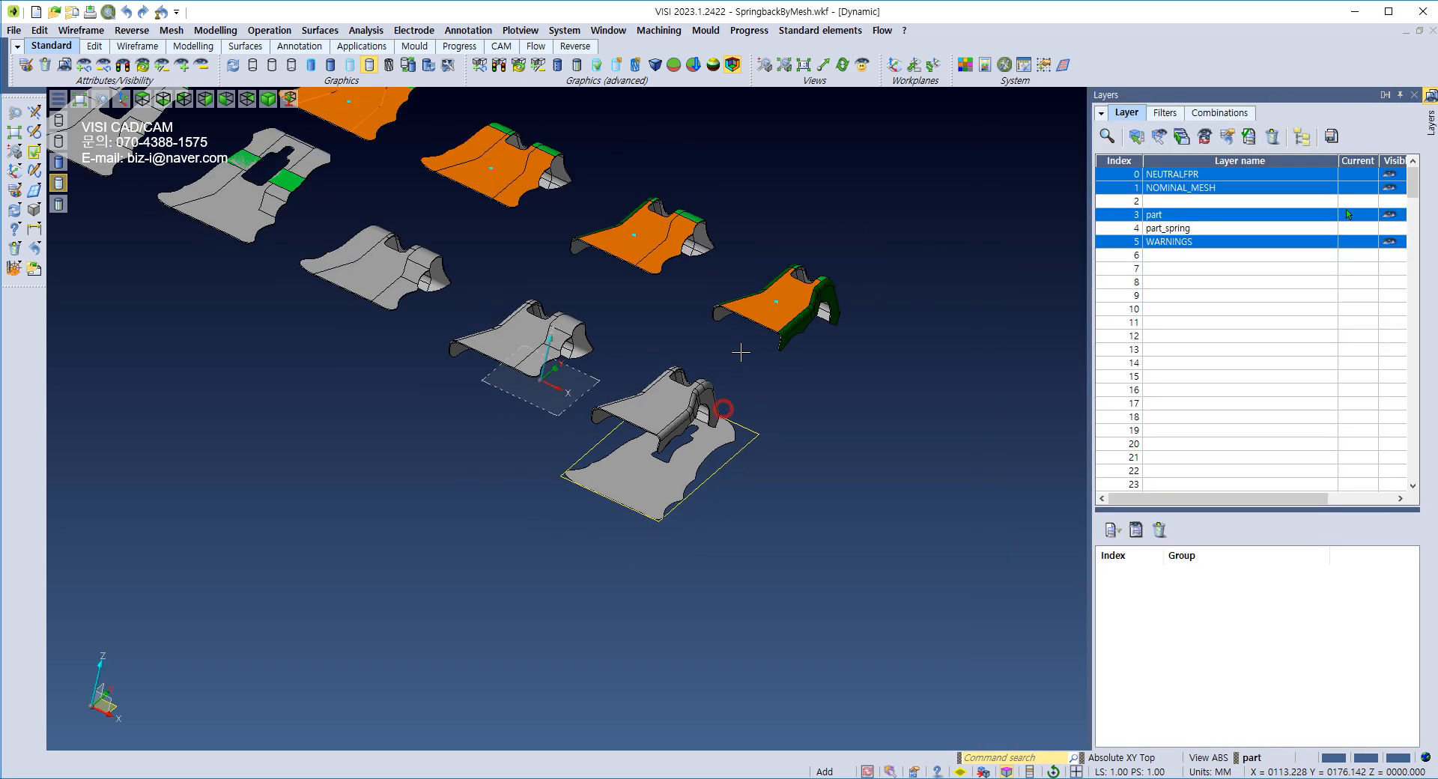
pyautogui.scroll(-4, 740, 352)
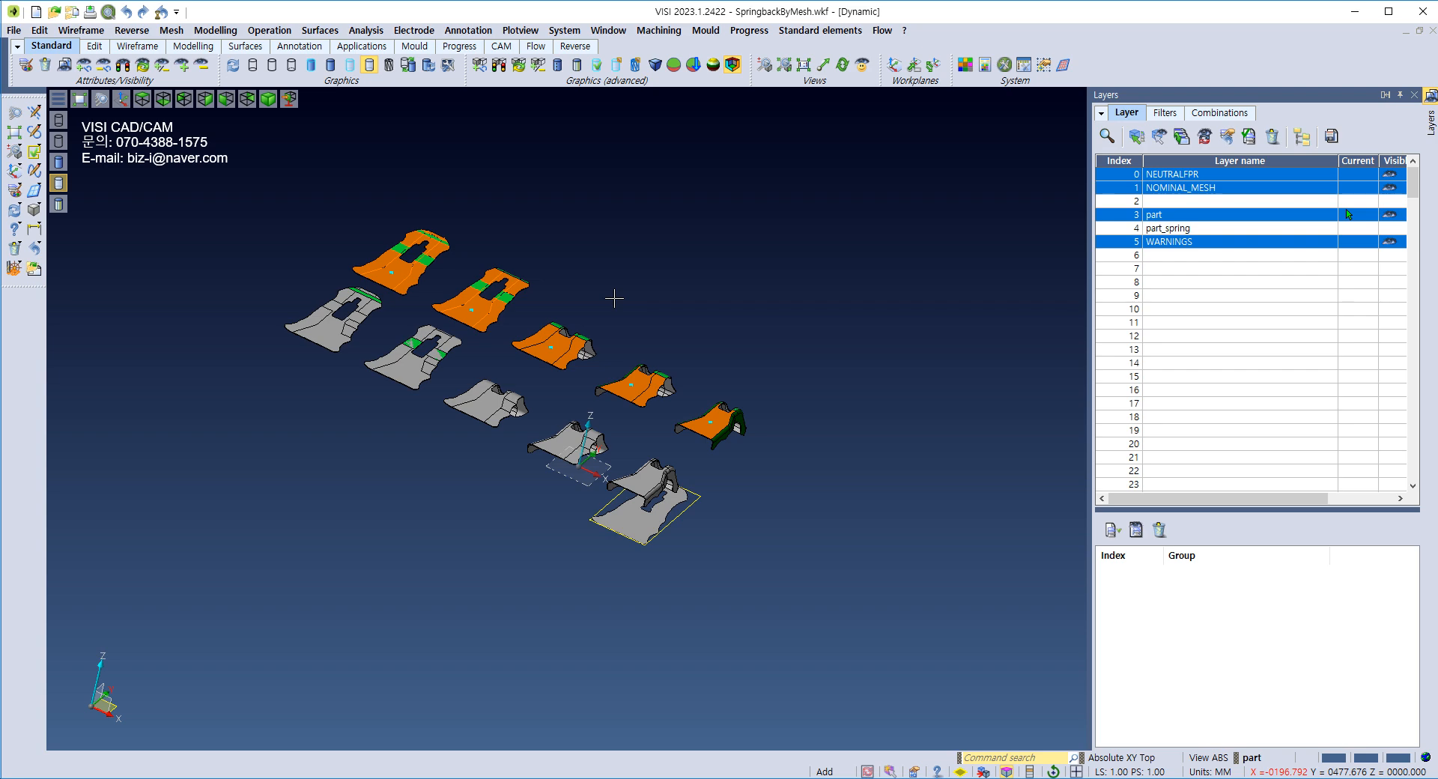
pyautogui.scroll(5, 726, 431)
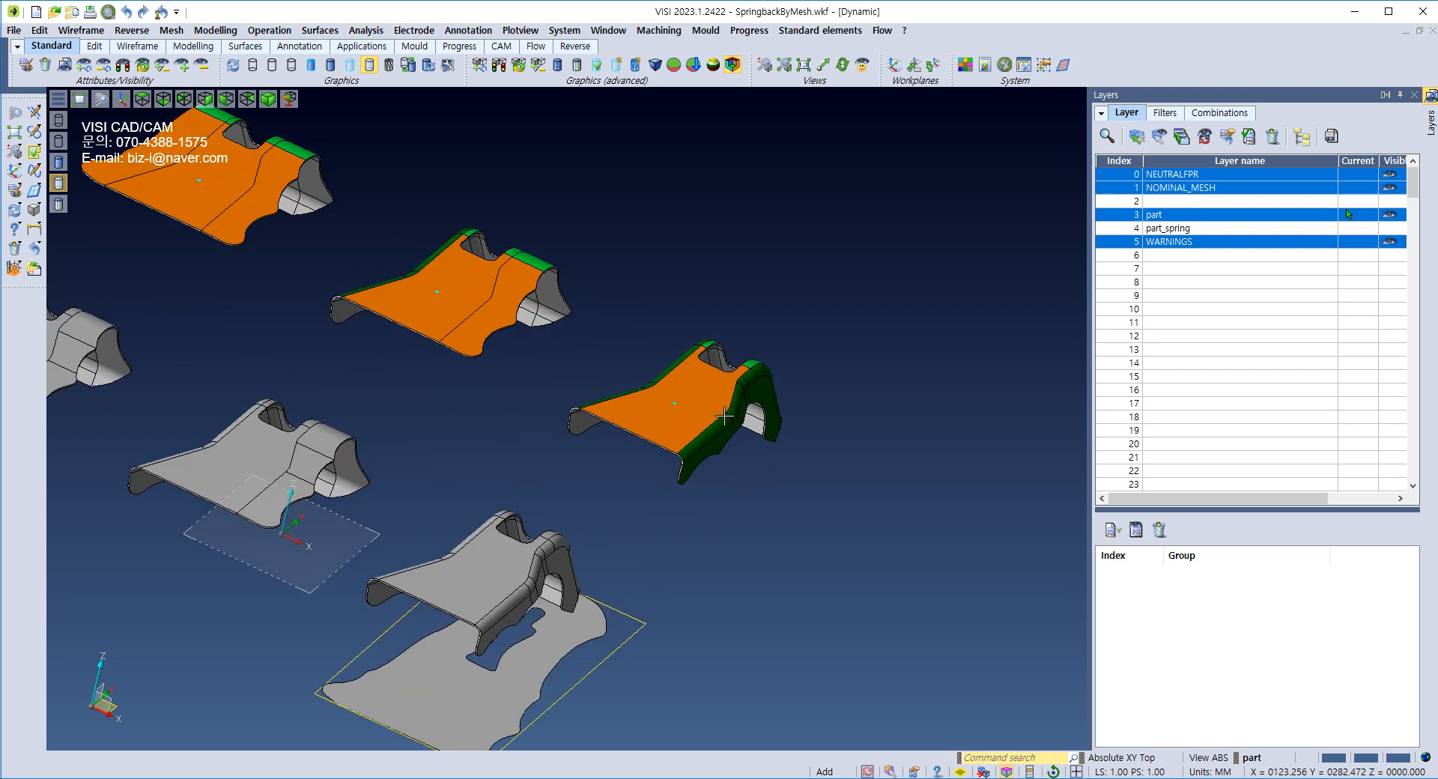
pyautogui.scroll(-3, 308, 244)
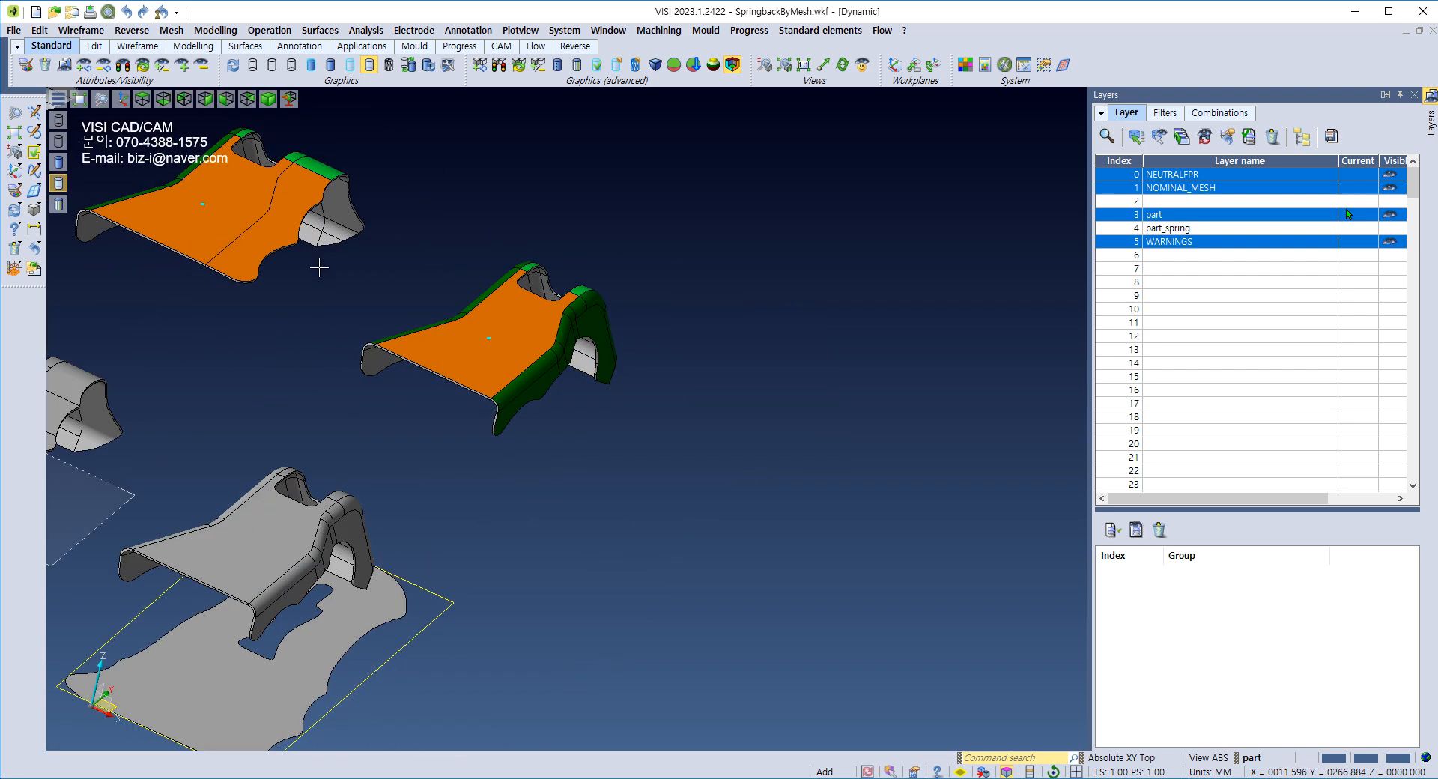
pyautogui.moveTo(343, 273); pyautogui.dragTo(666, 457, button='middle')
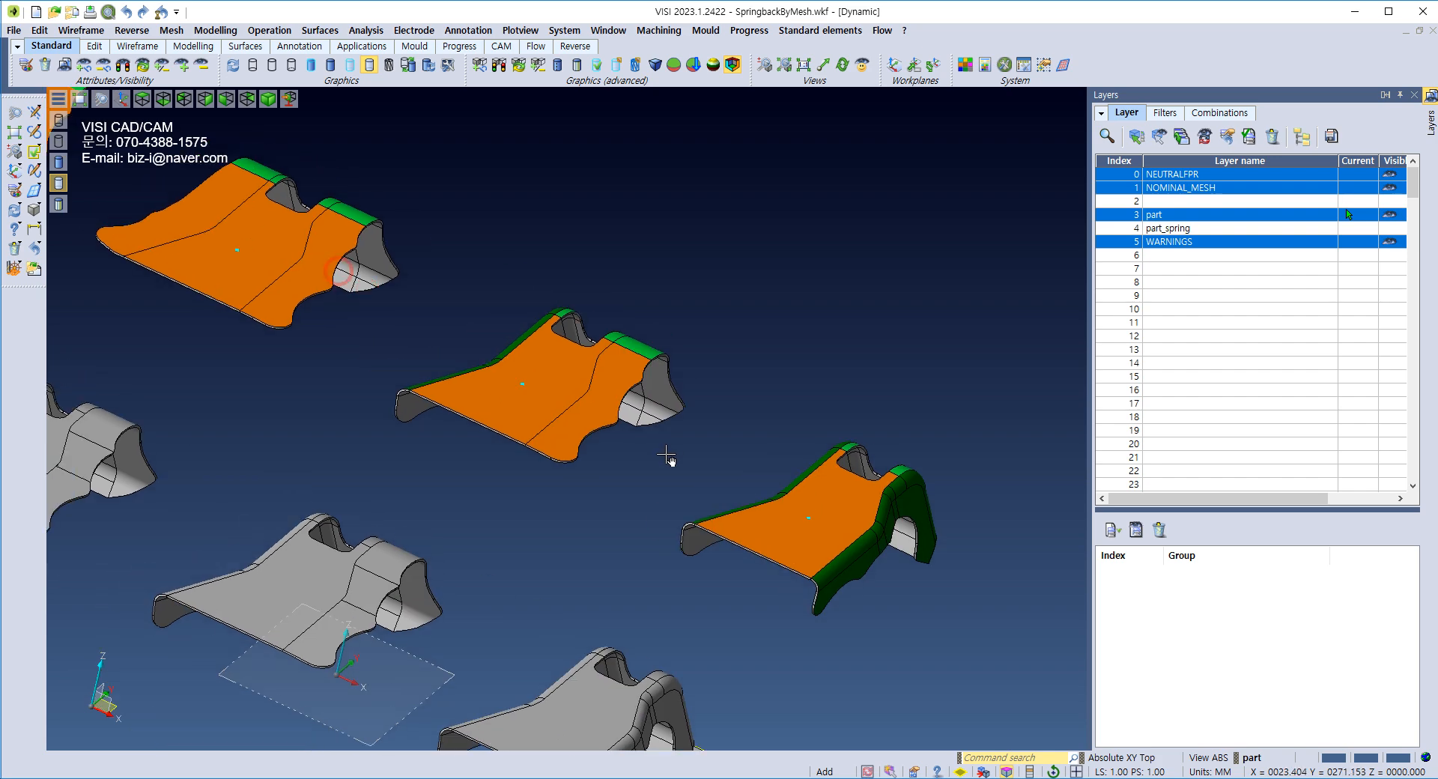
pyautogui.moveTo(349, 306); pyautogui.dragTo(494, 386, button='middle')
pyautogui.scroll(-5, 482, 445)
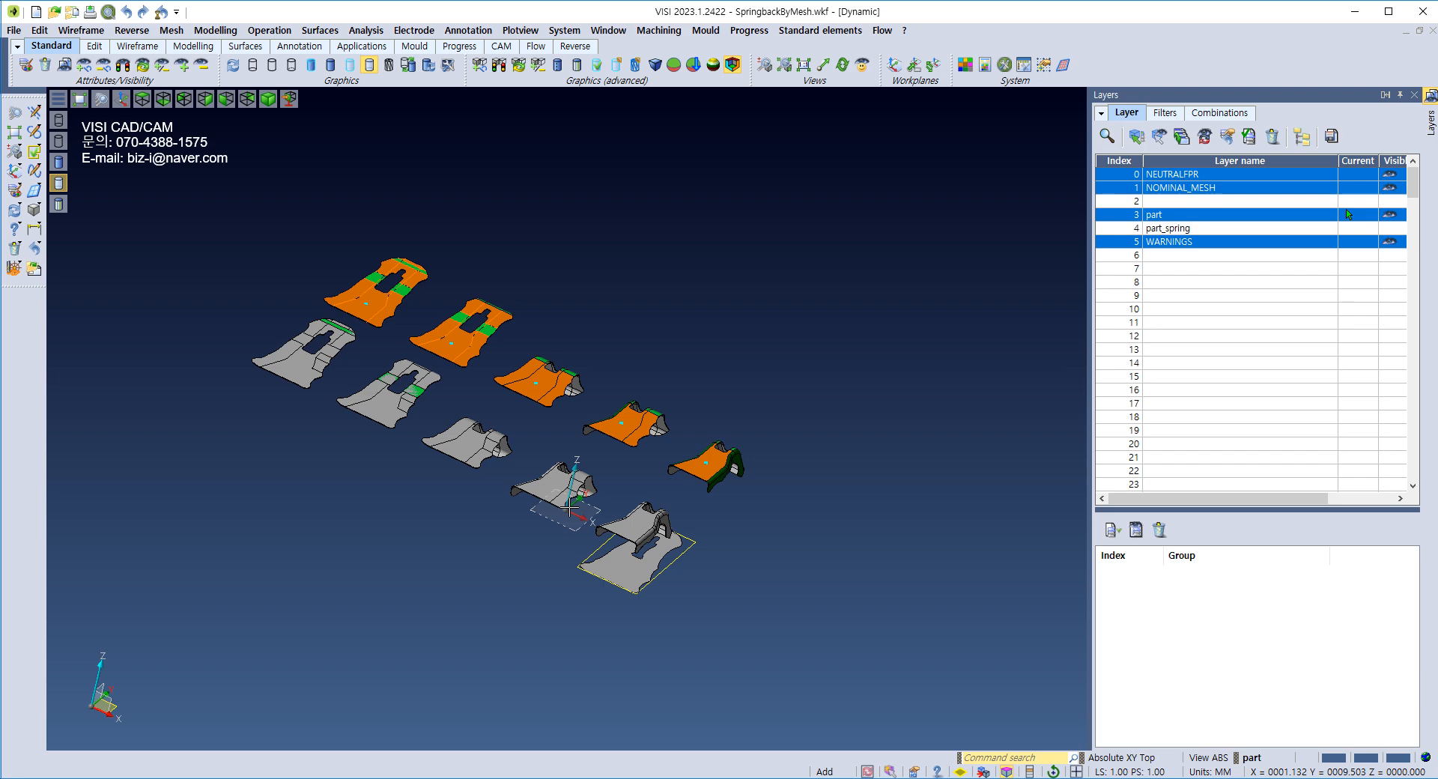
pyautogui.click(749, 30)
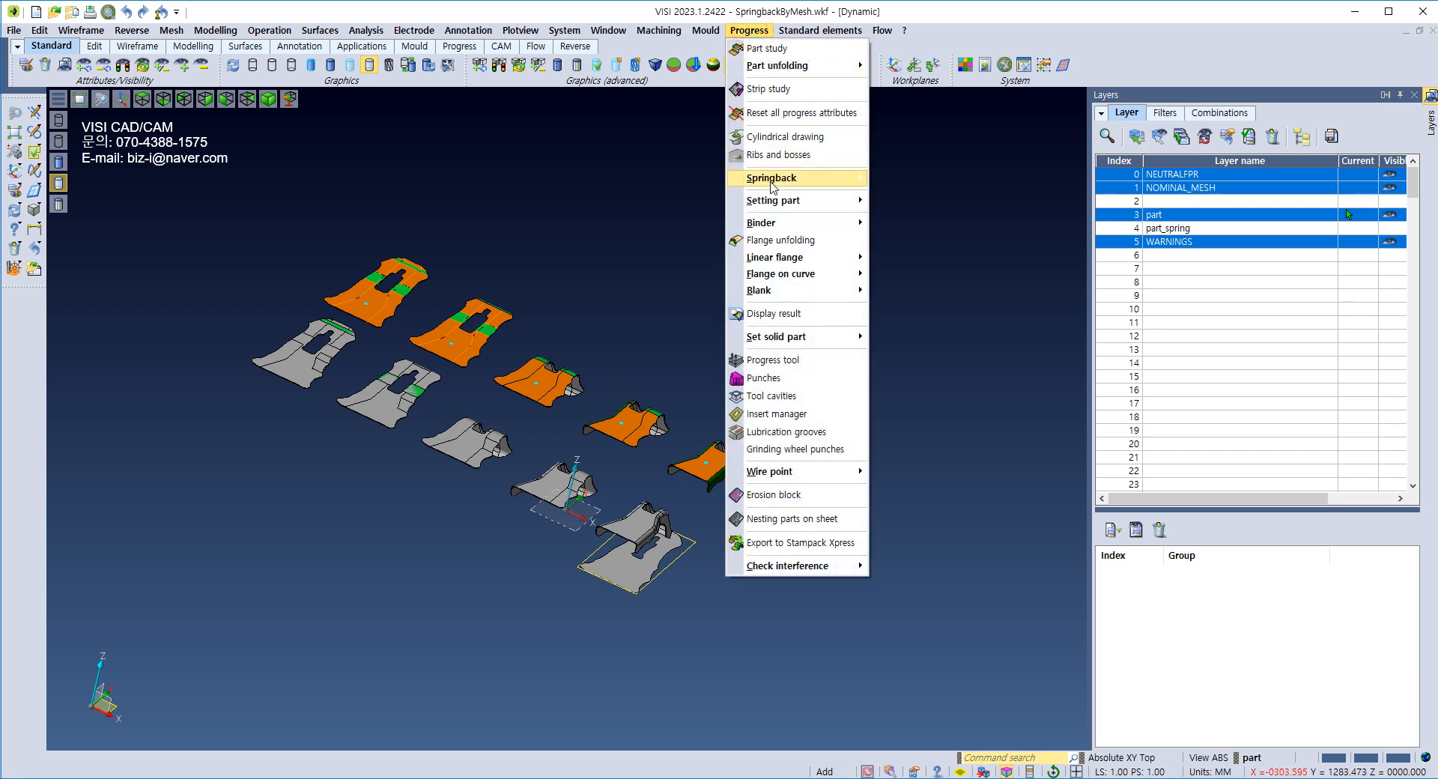
pyautogui.click(661, 277)
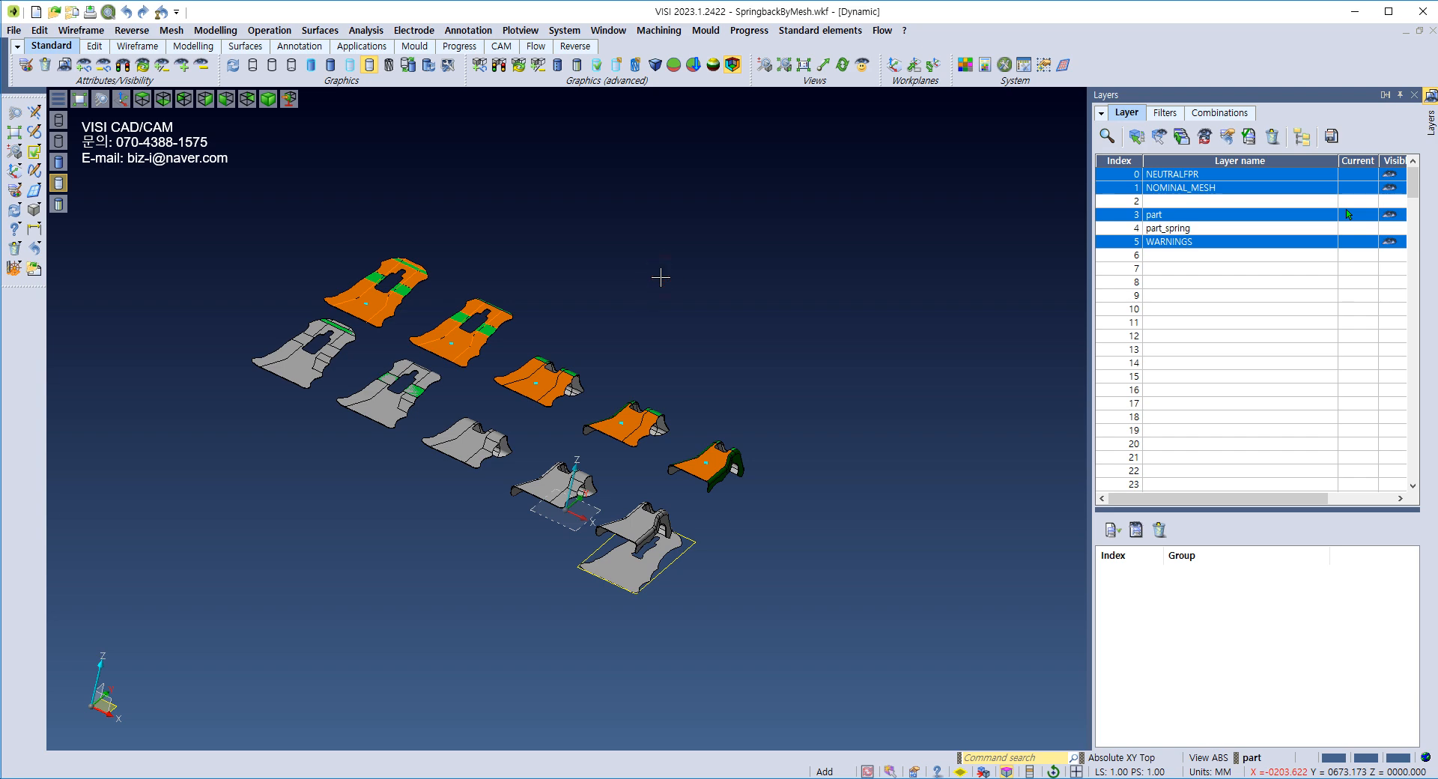
pyautogui.click(749, 30)
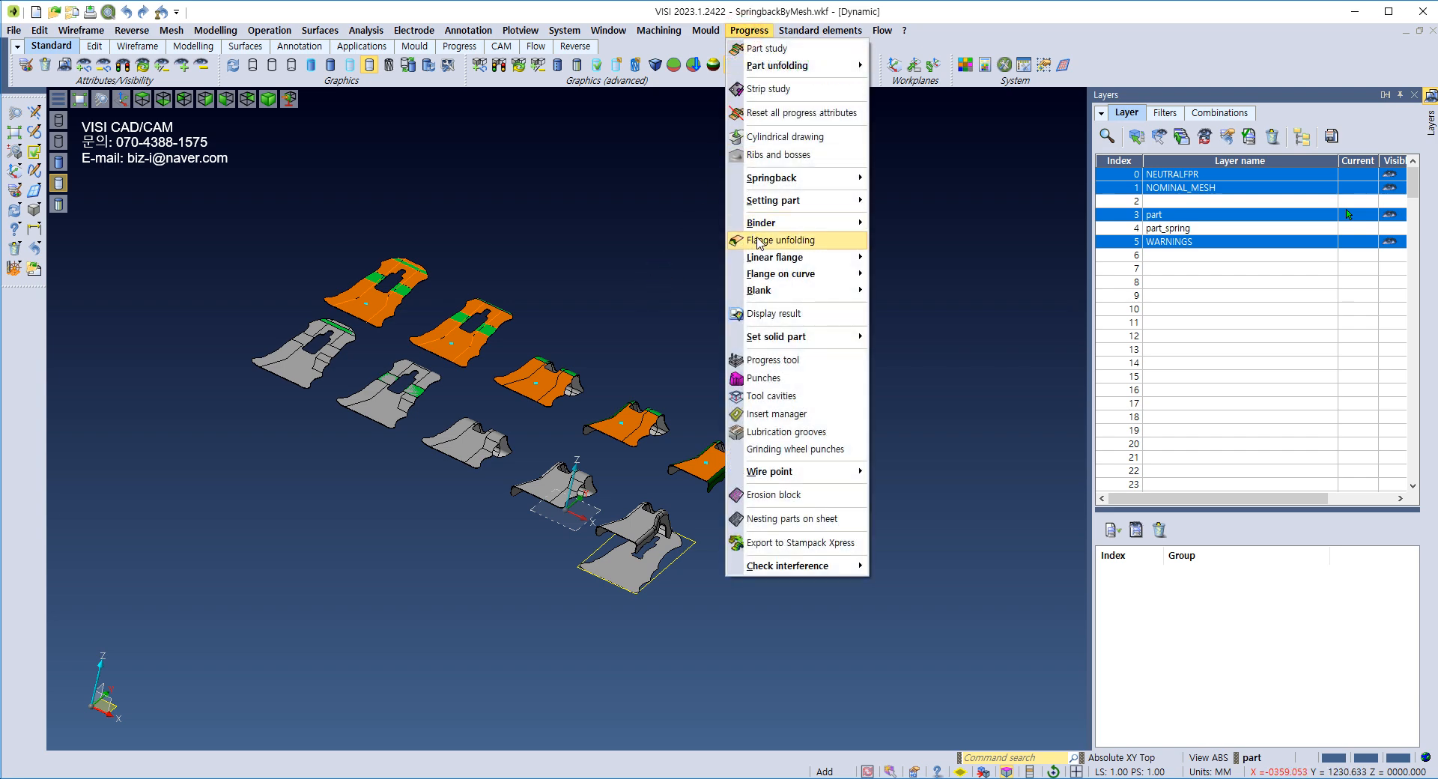
# Step: Switch to the u725-frt rail B document and display the lower, lower die, base, steel and standard assembly groups with the strip layout
pyautogui.click(648, 309)
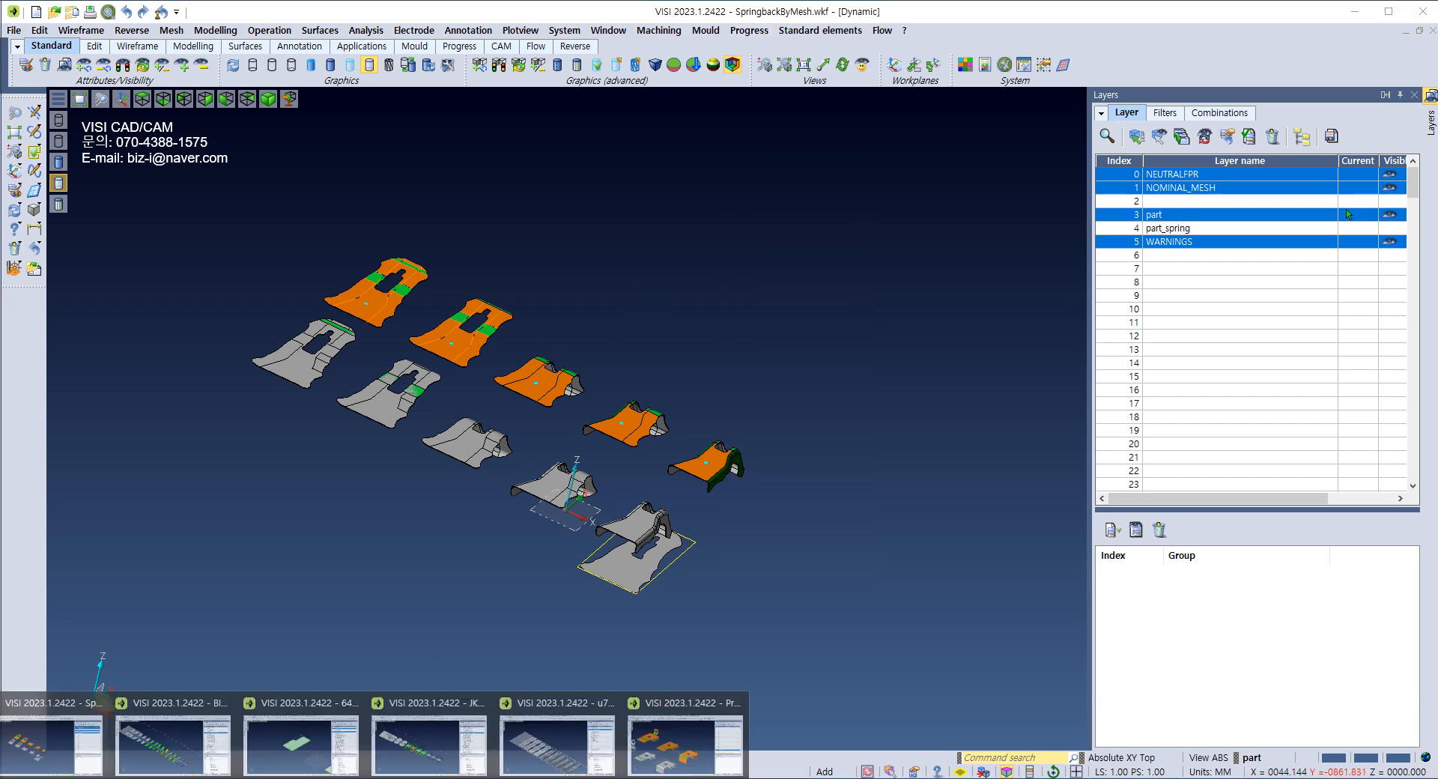
pyautogui.click(550, 753)
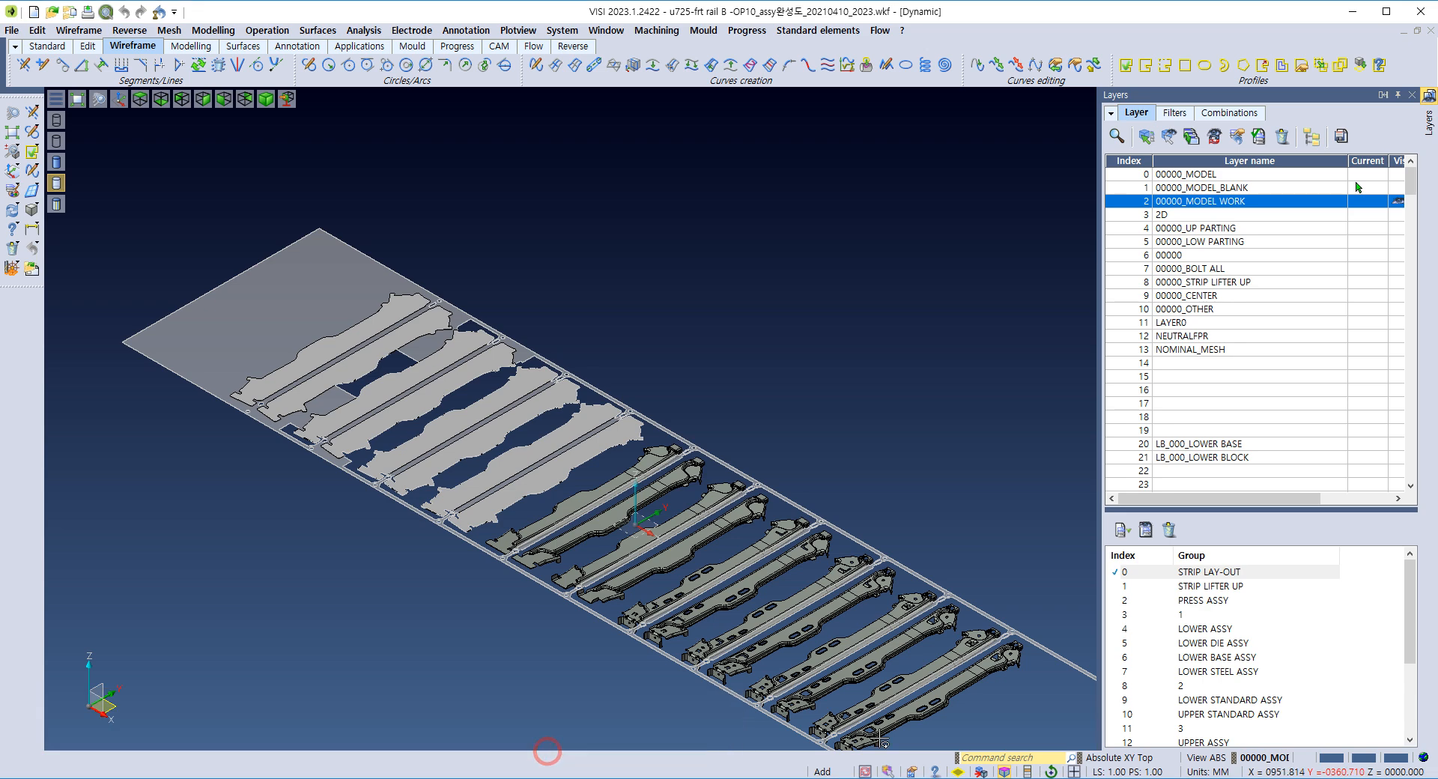
pyautogui.moveTo(1213, 634); pyautogui.dragTo(1288, 671)
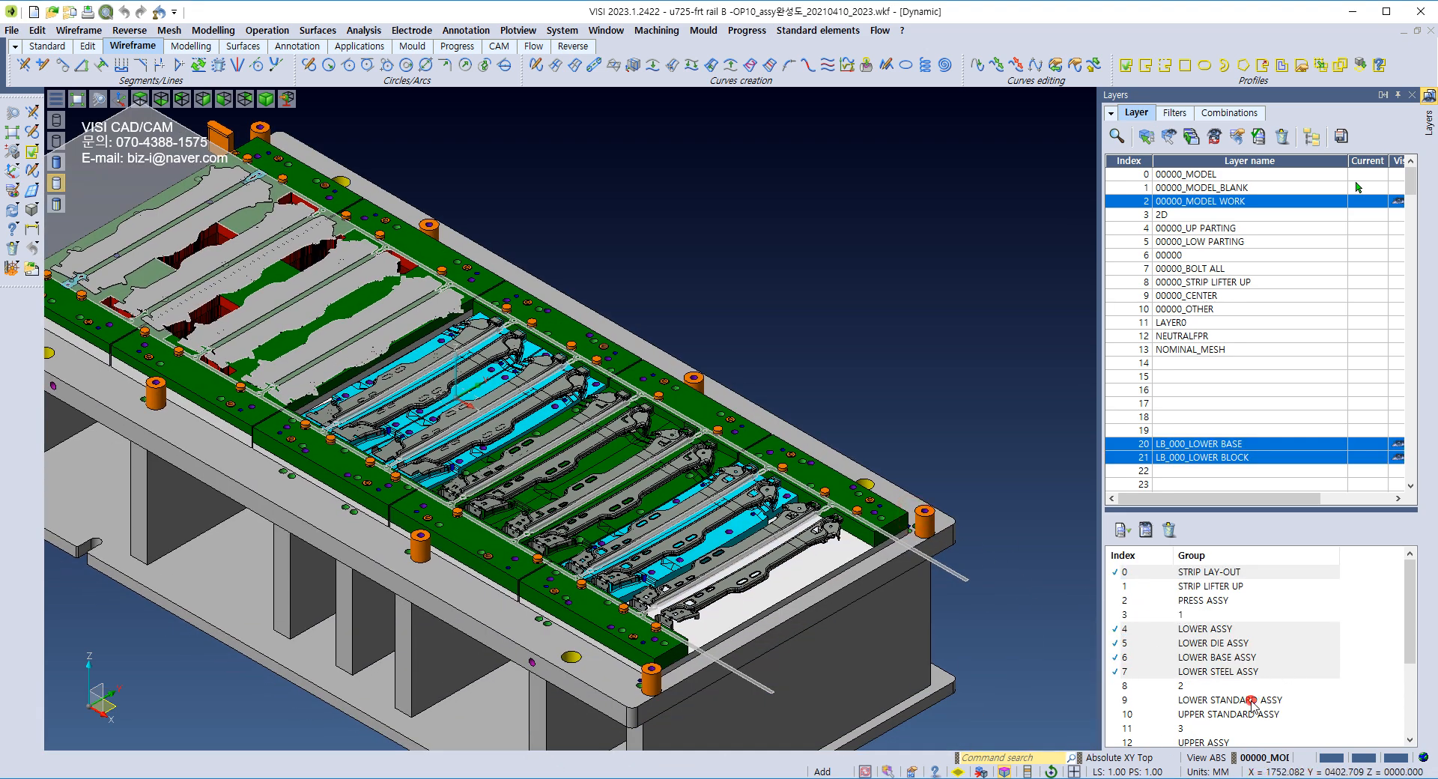
pyautogui.keyDown('ctrl'); pyautogui.click(1250, 700); pyautogui.keyUp('ctrl')
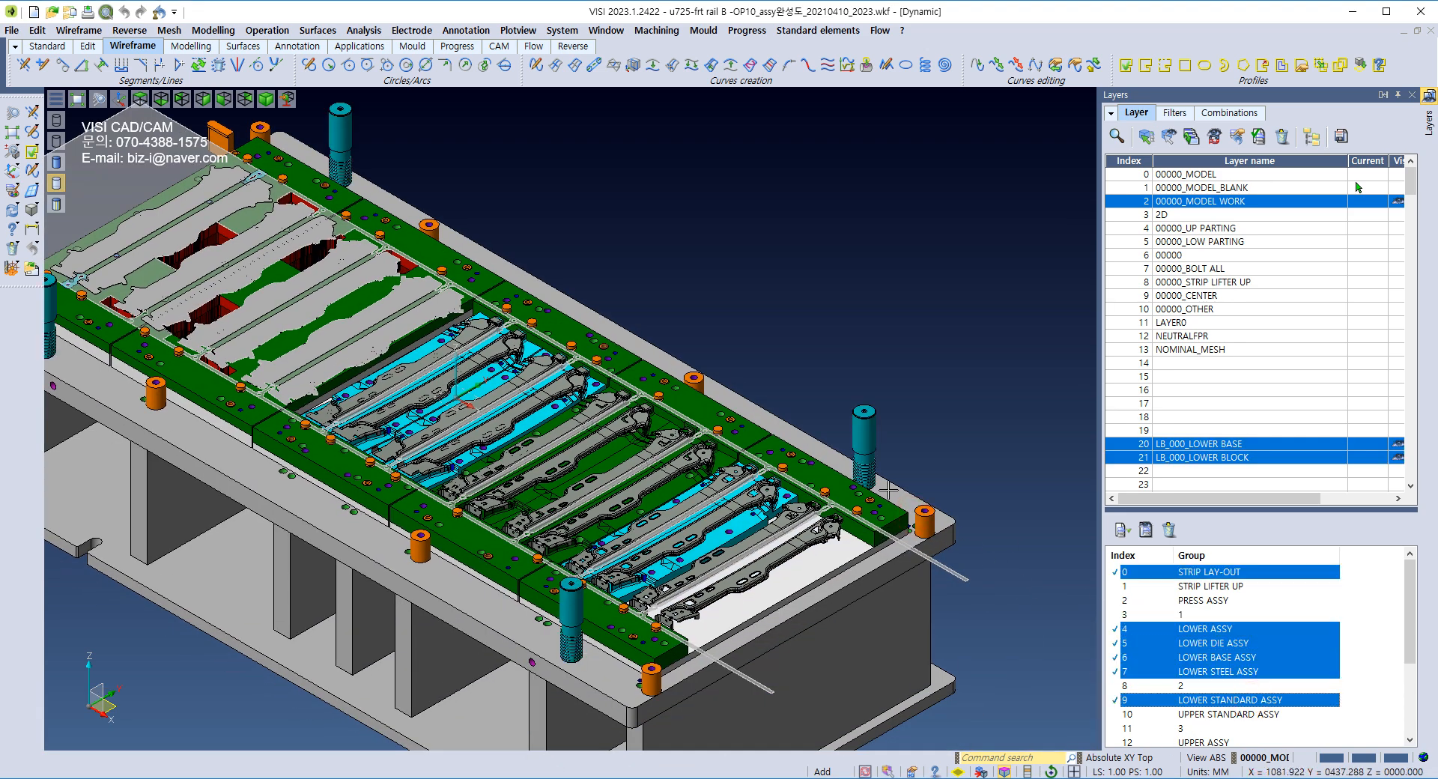
# Step: Inspect the die with the upper standard, upper, upper die and upper stripper assembly groups displayed, and reduce the display to the lower groups
pyautogui.scroll(-1, 1210, 704)
pyautogui.keyDown('ctrl'); pyautogui.click(1206, 702); pyautogui.keyUp('ctrl')
pyautogui.keyDown('ctrl'); pyautogui.click(1207, 672); pyautogui.keyUp('ctrl')
pyautogui.moveTo(826, 636); pyautogui.dragTo(821, 576, button='middle')
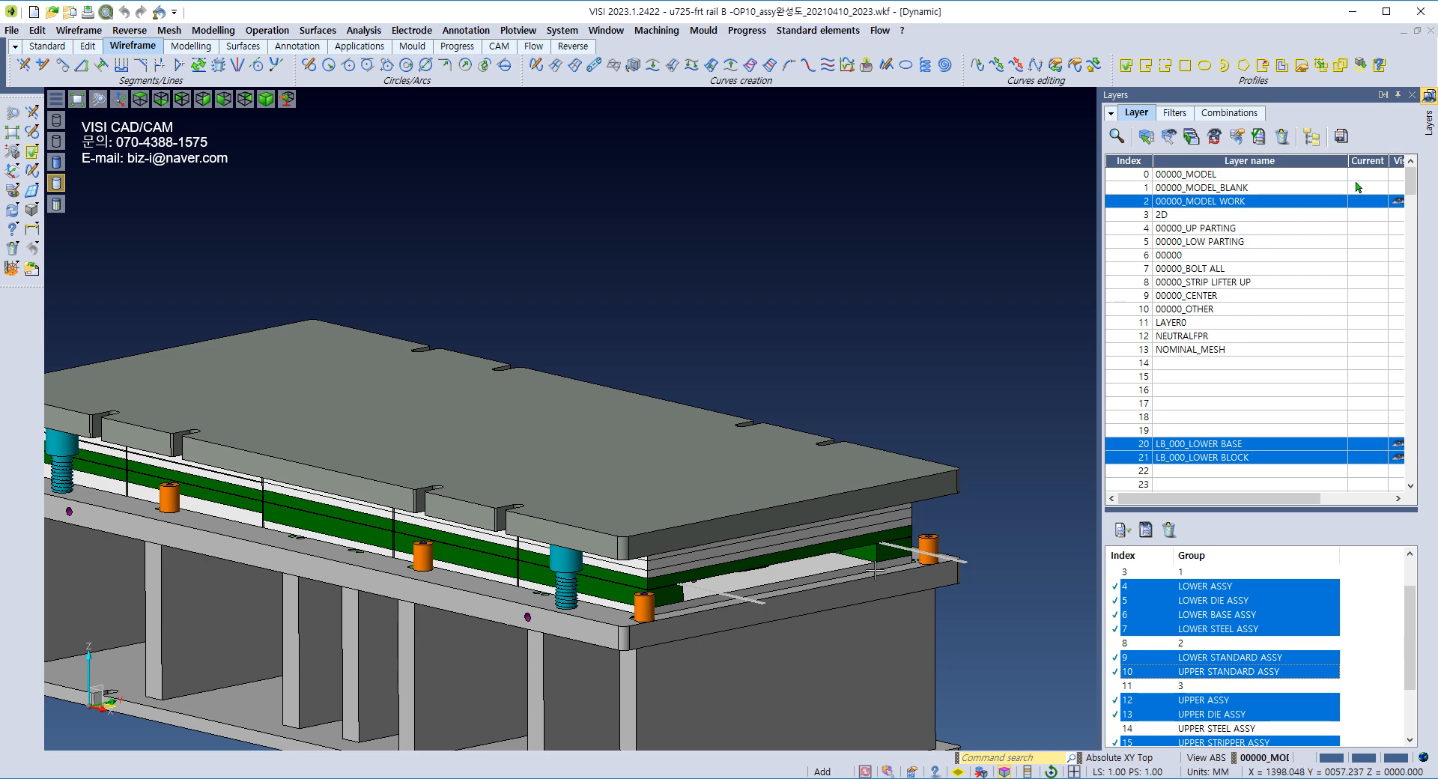
pyautogui.click(1197, 599)
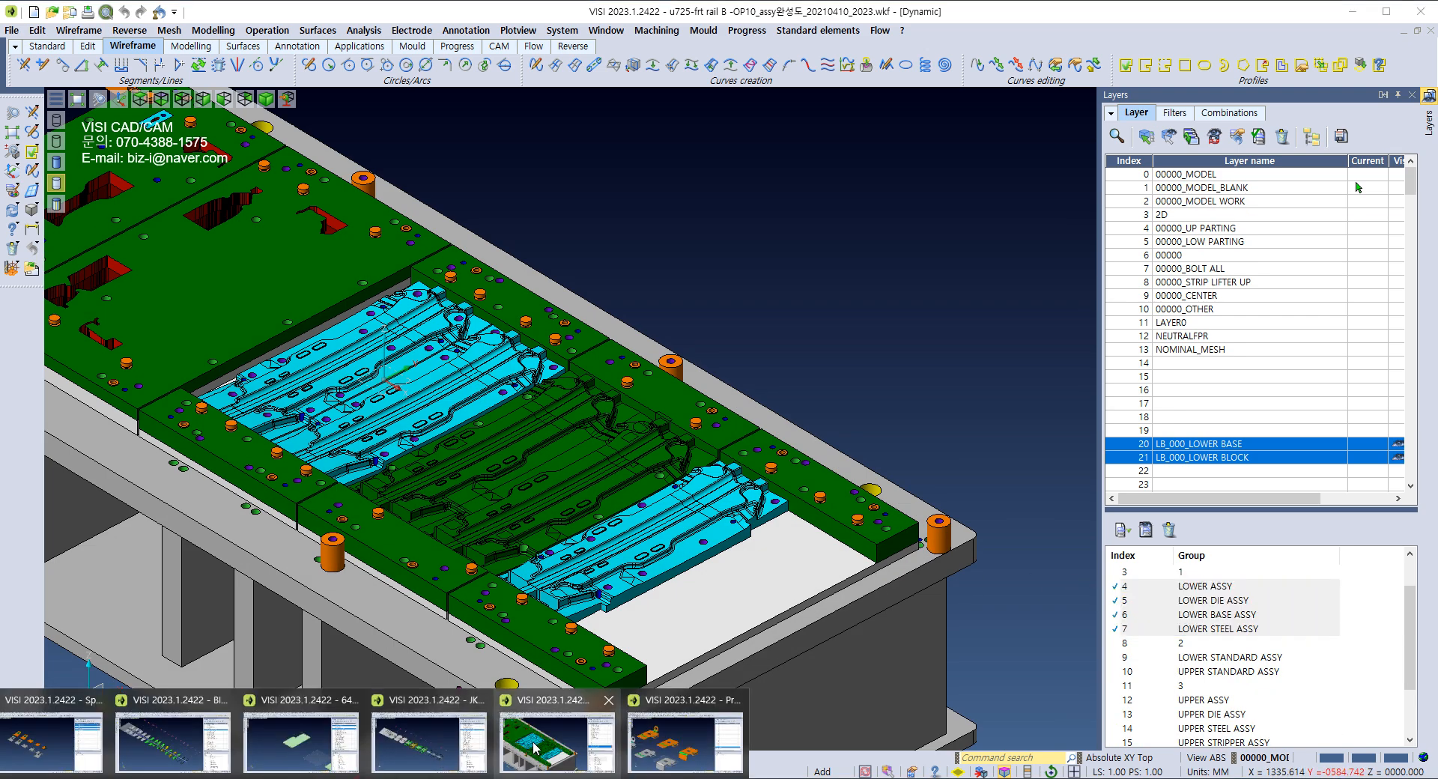
# Step: Switch to the JK1(6_7)64654_64-AR000 document and display the lower, lower die, lower base and lower steel assembly groups with the strip layout
pyautogui.click(410, 736)
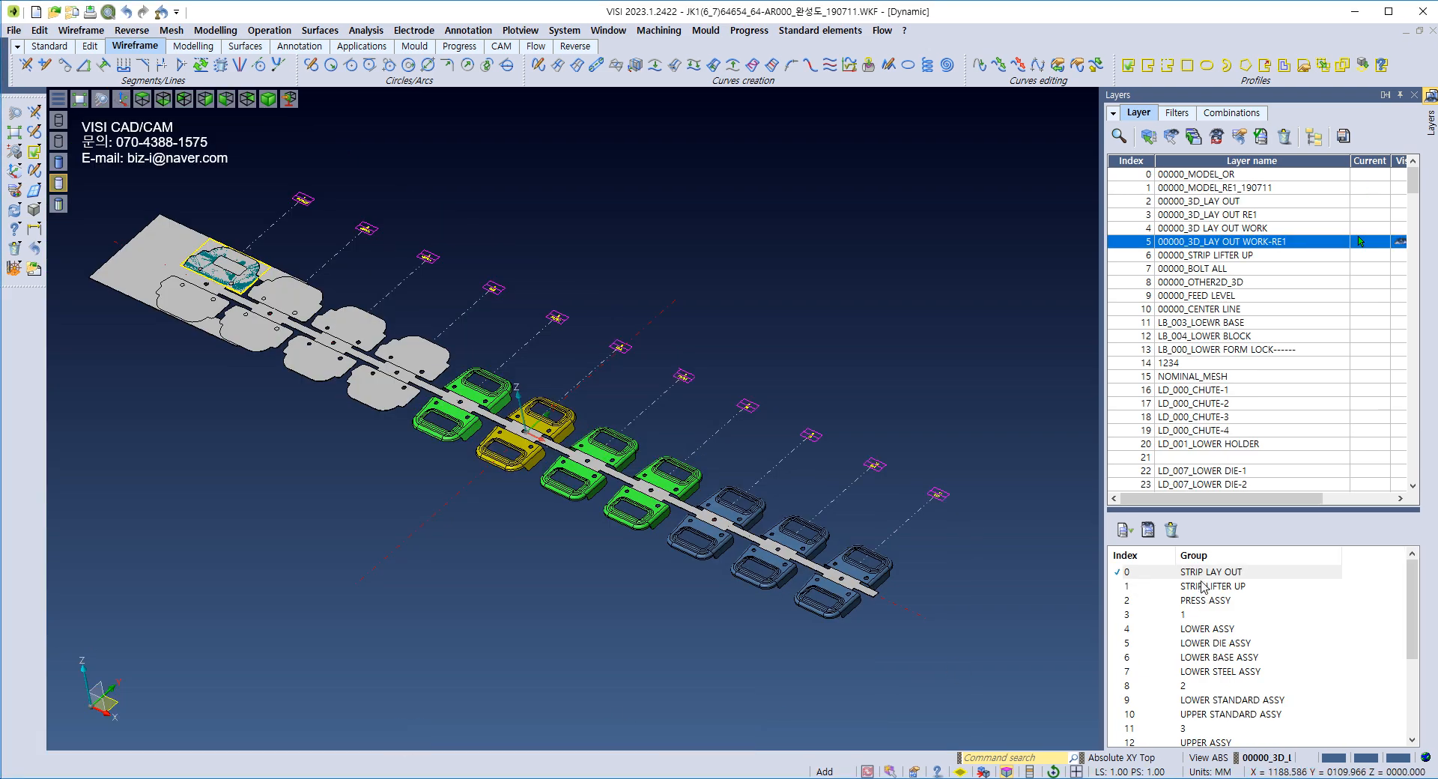
pyautogui.click(1206, 633)
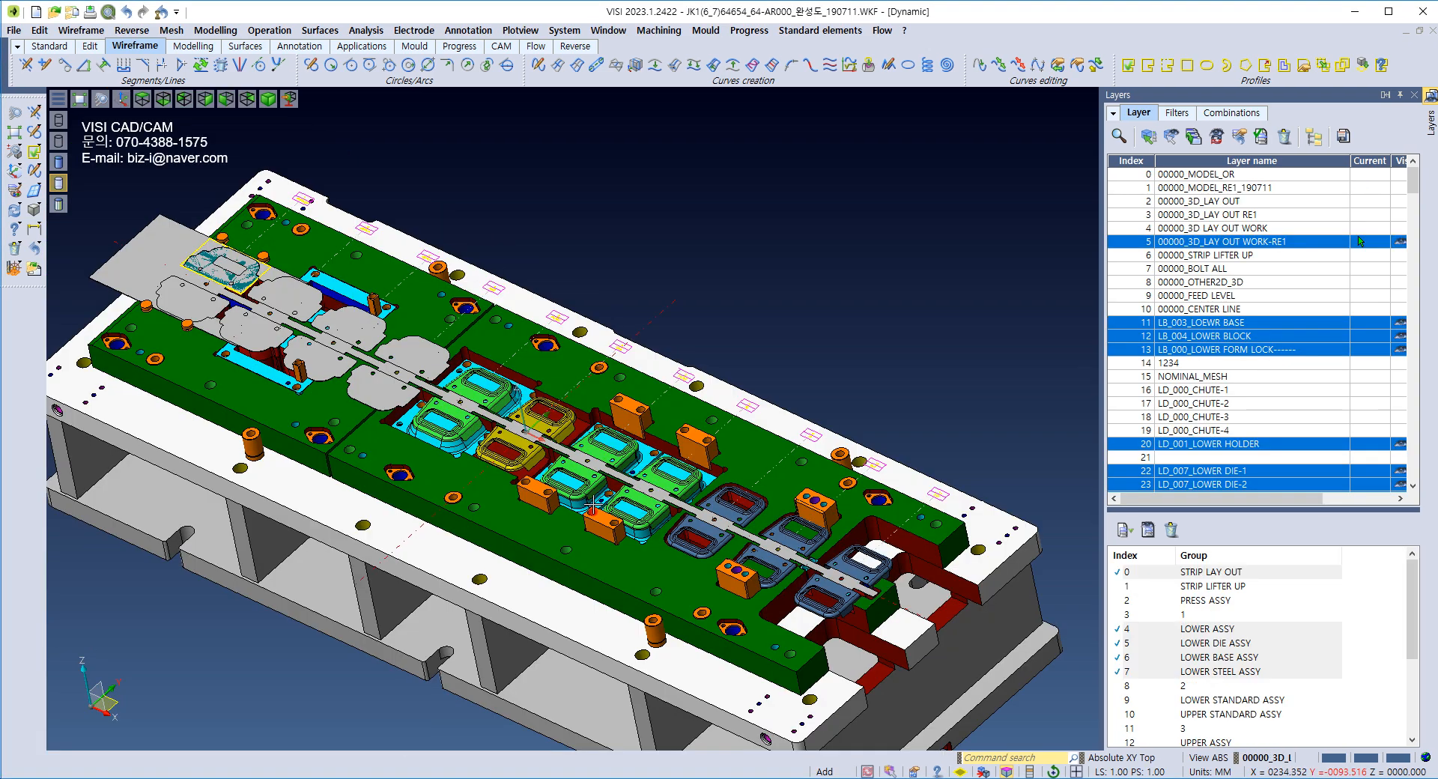